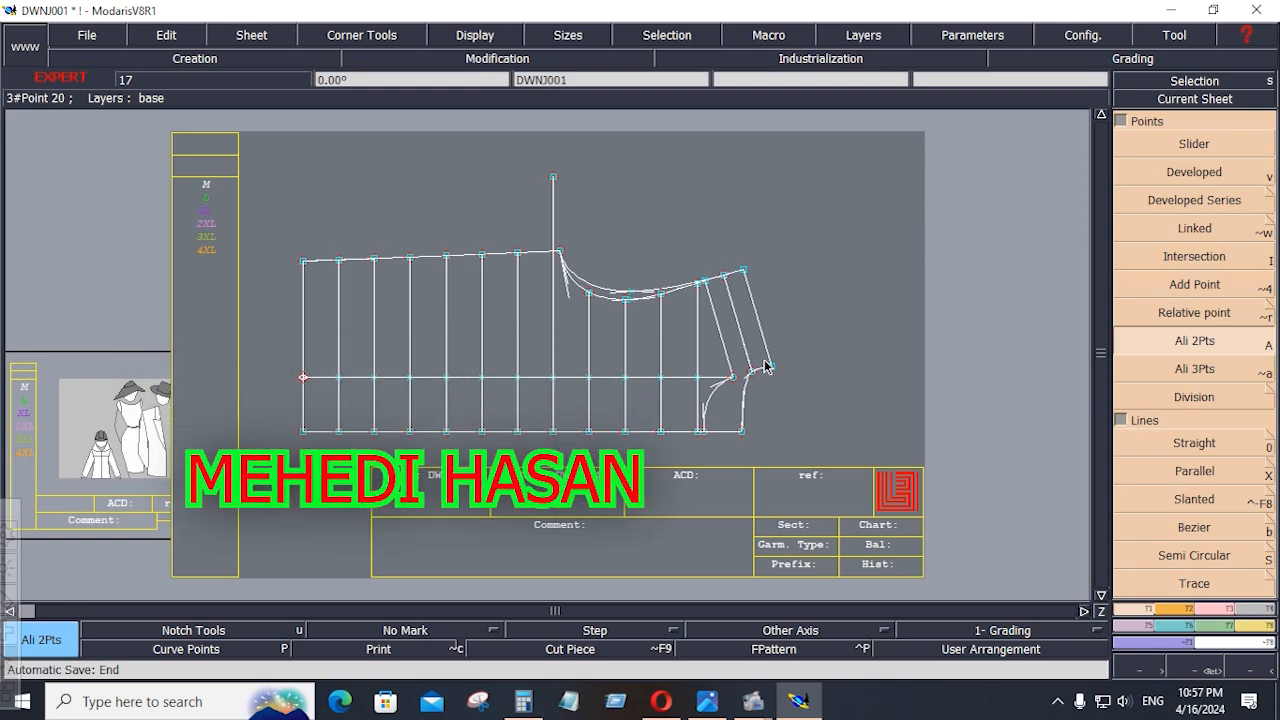
# Measure the horizontal spacing between the two full-length vertical lines nearest the shoulder with a dynamic length measure
pyautogui.click(1262, 625)
pyautogui.click(1194, 272)
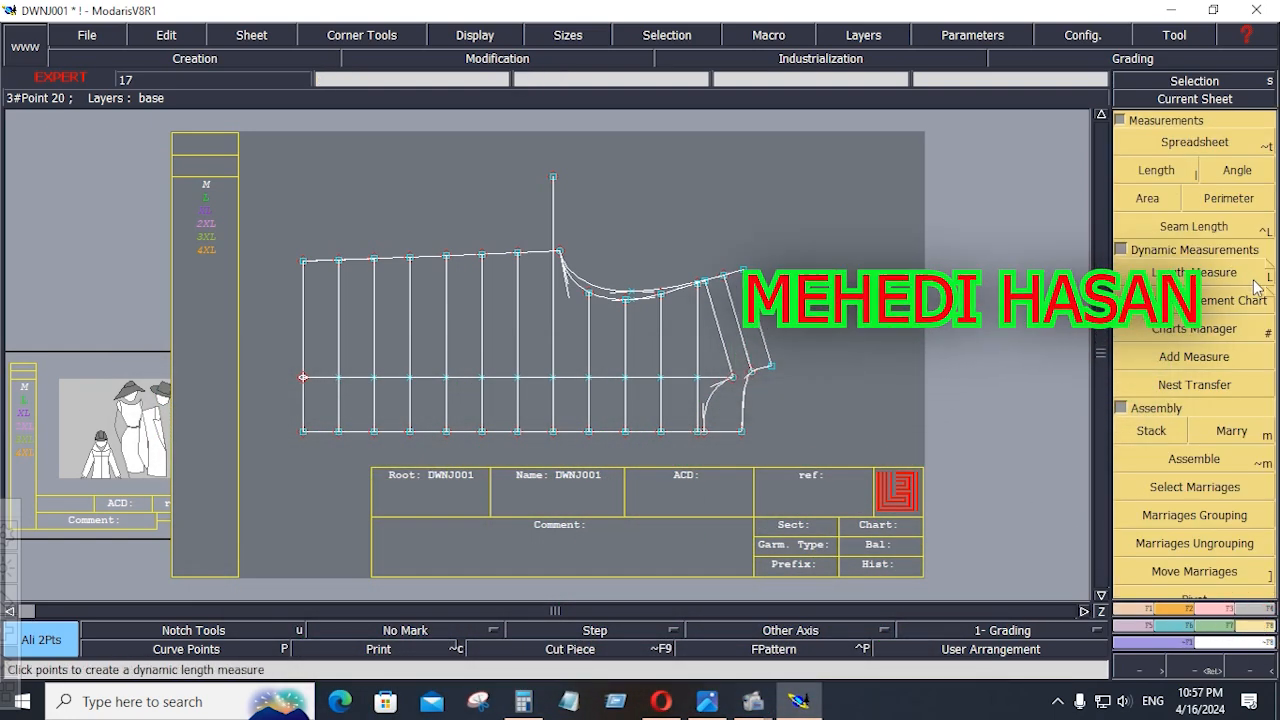
pyautogui.click(661, 350)
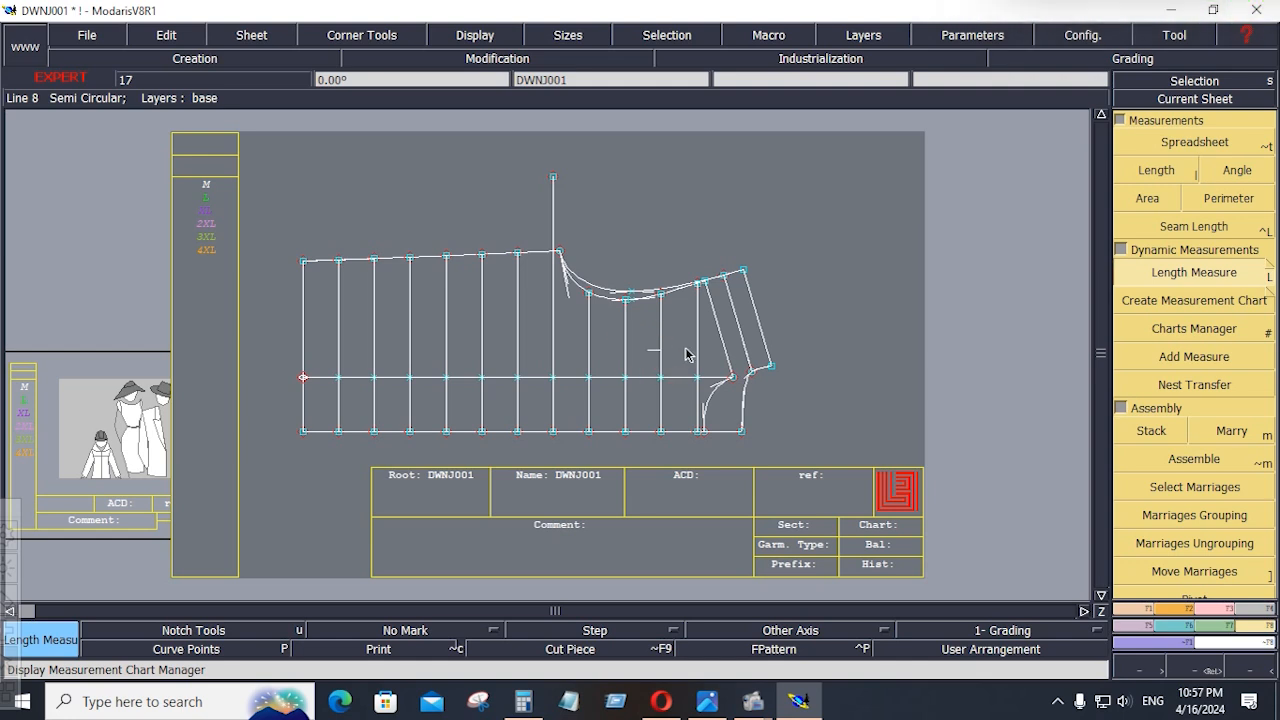
pyautogui.press('space')
pyautogui.press('ctrl')
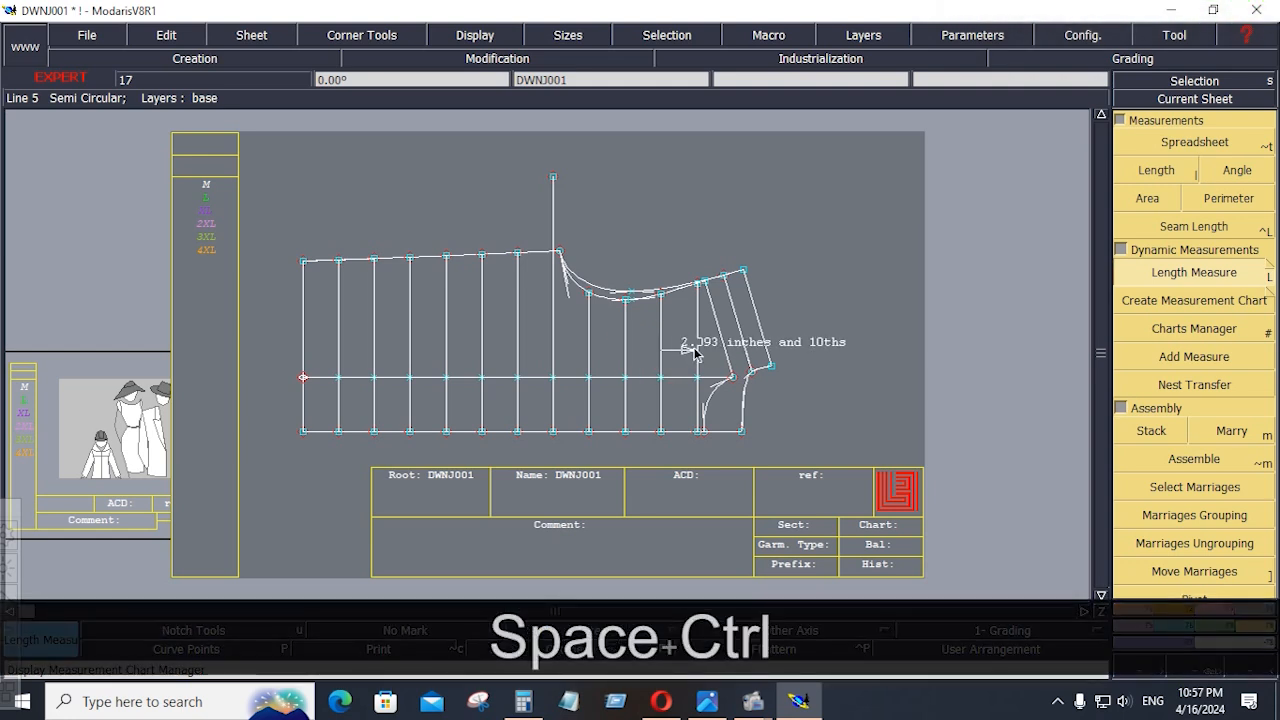
pyautogui.click(698, 350)
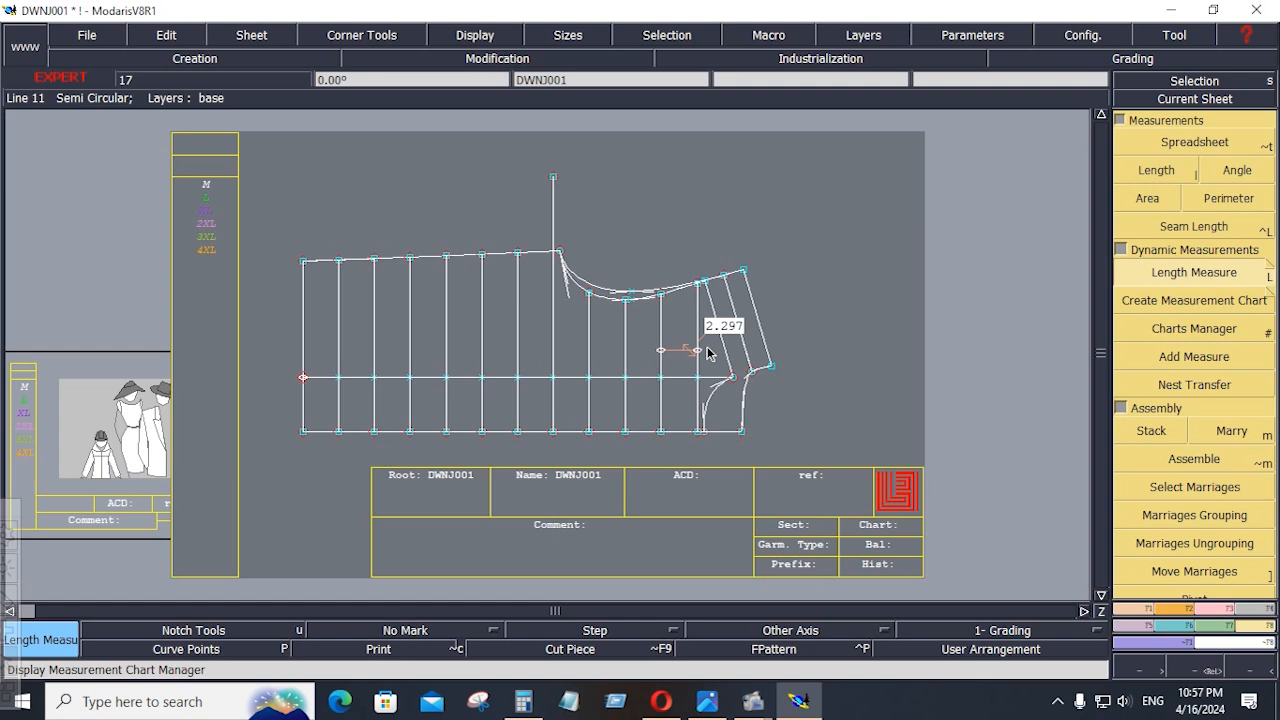
pyautogui.press('Return')
# Create a parallel of the last full-length vertical line toward the neck at a distance of -2.297 inches
pyautogui.moveTo(663, 247); pyautogui.dragTo(797, 486)
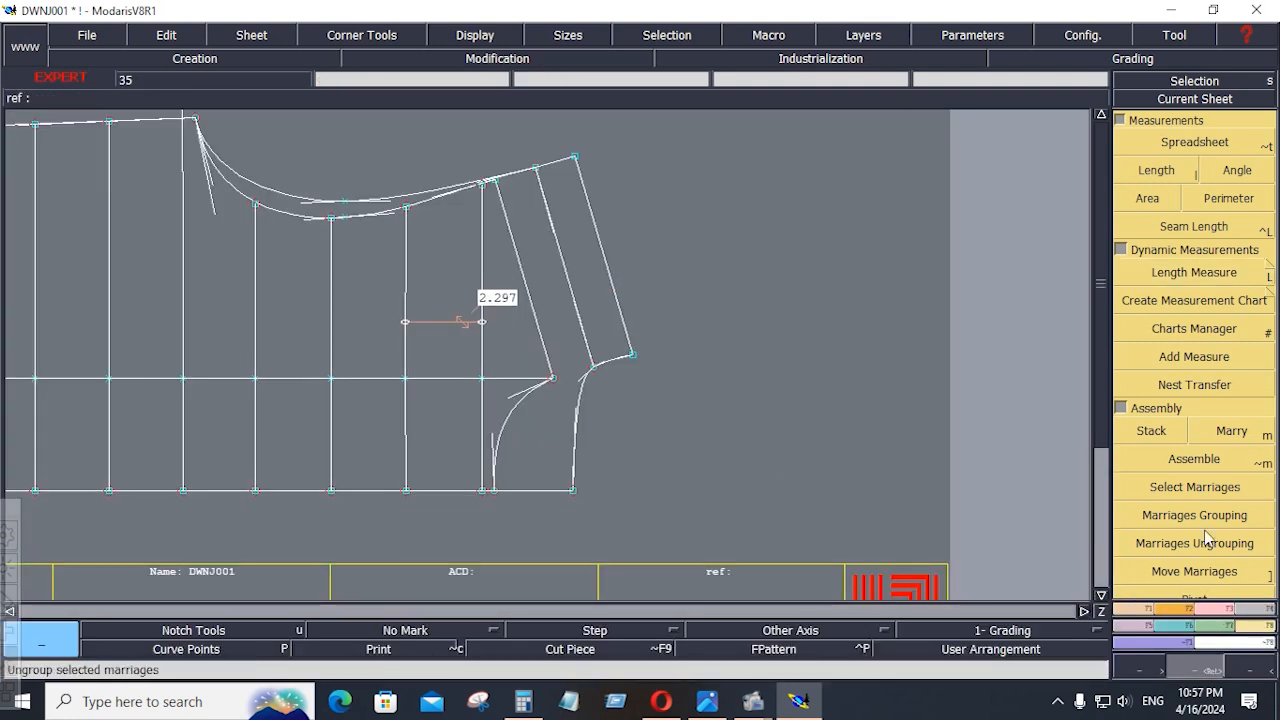
pyautogui.click(1146, 611)
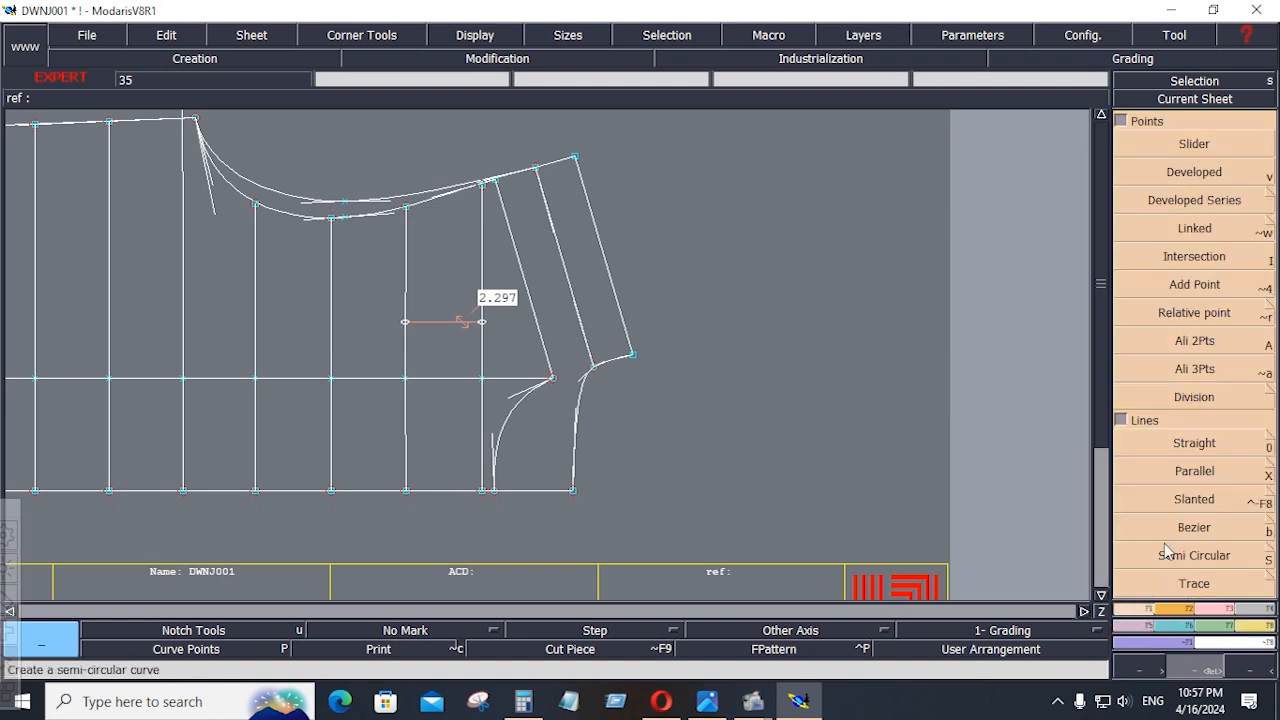
pyautogui.click(1191, 473)
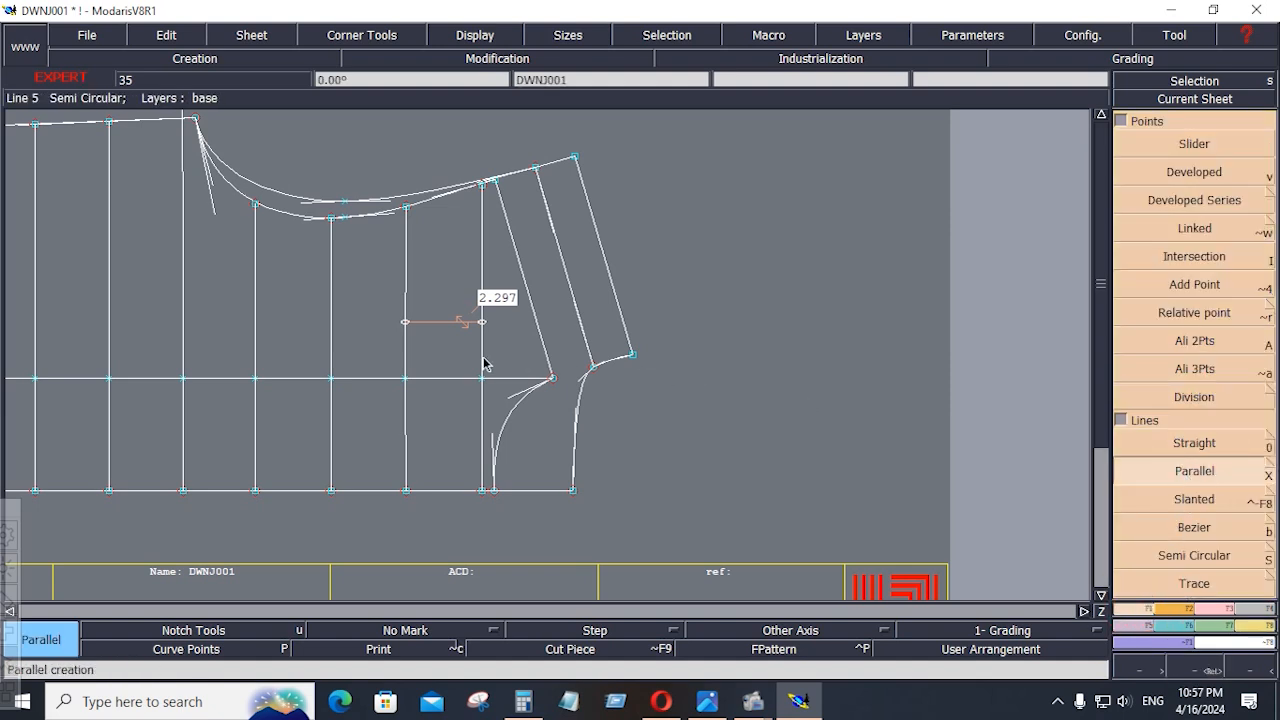
pyautogui.click(484, 364)
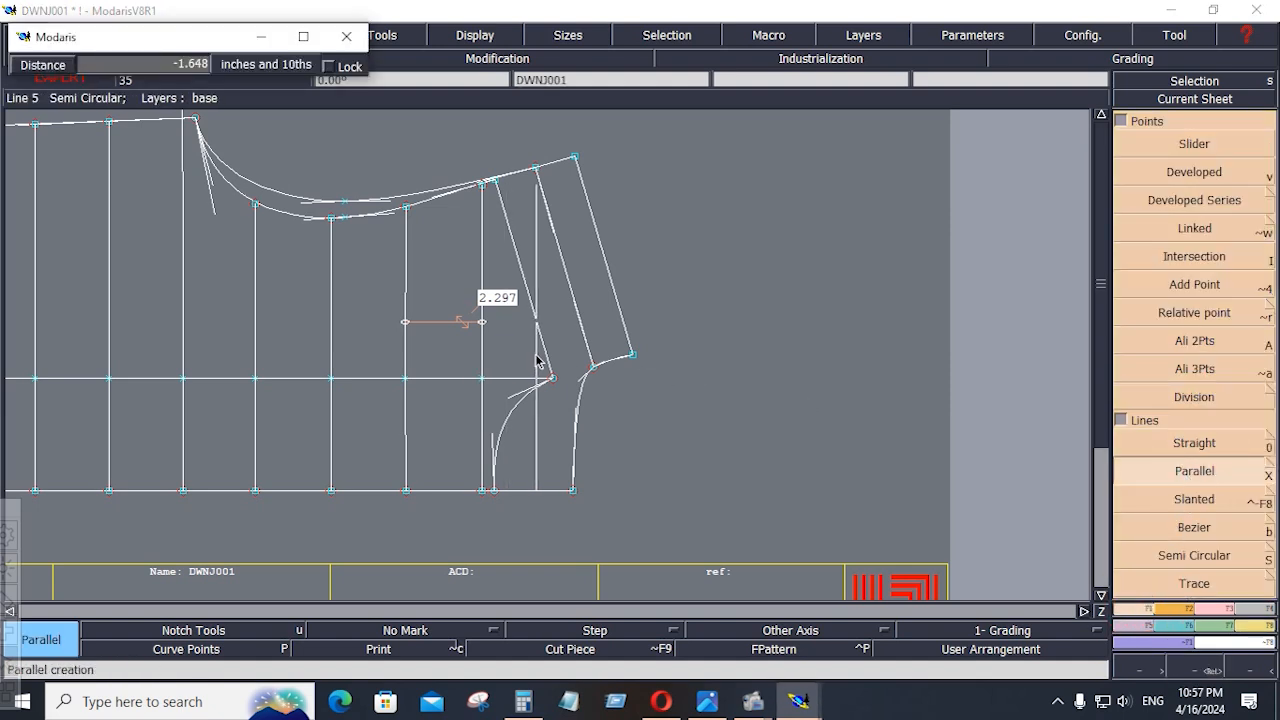
pyautogui.write('-')
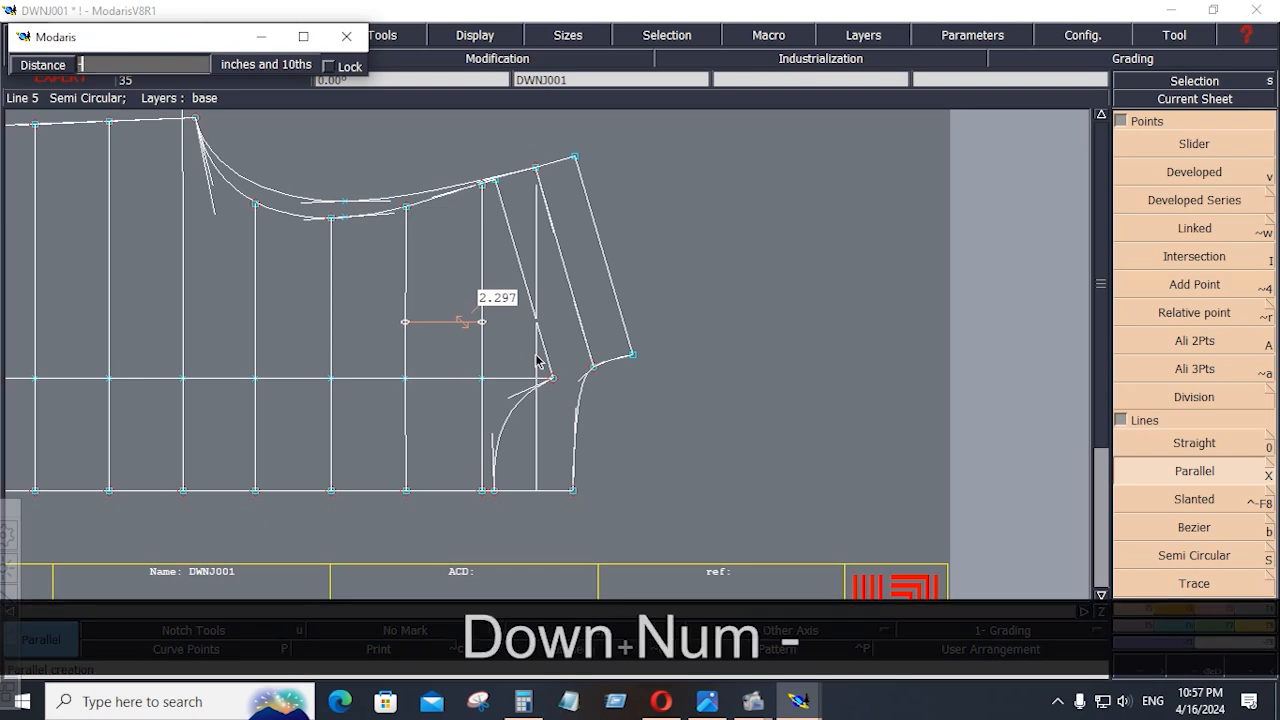
pyautogui.write('2.297')
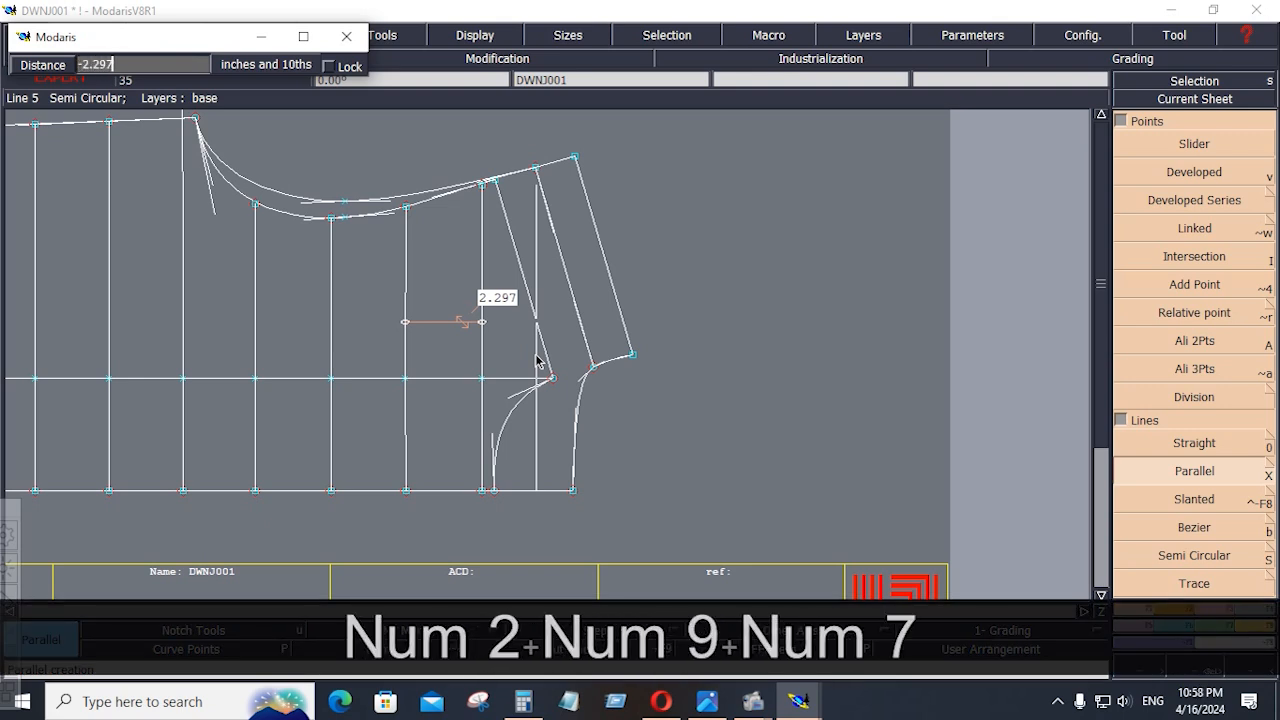
pyautogui.press('Return')
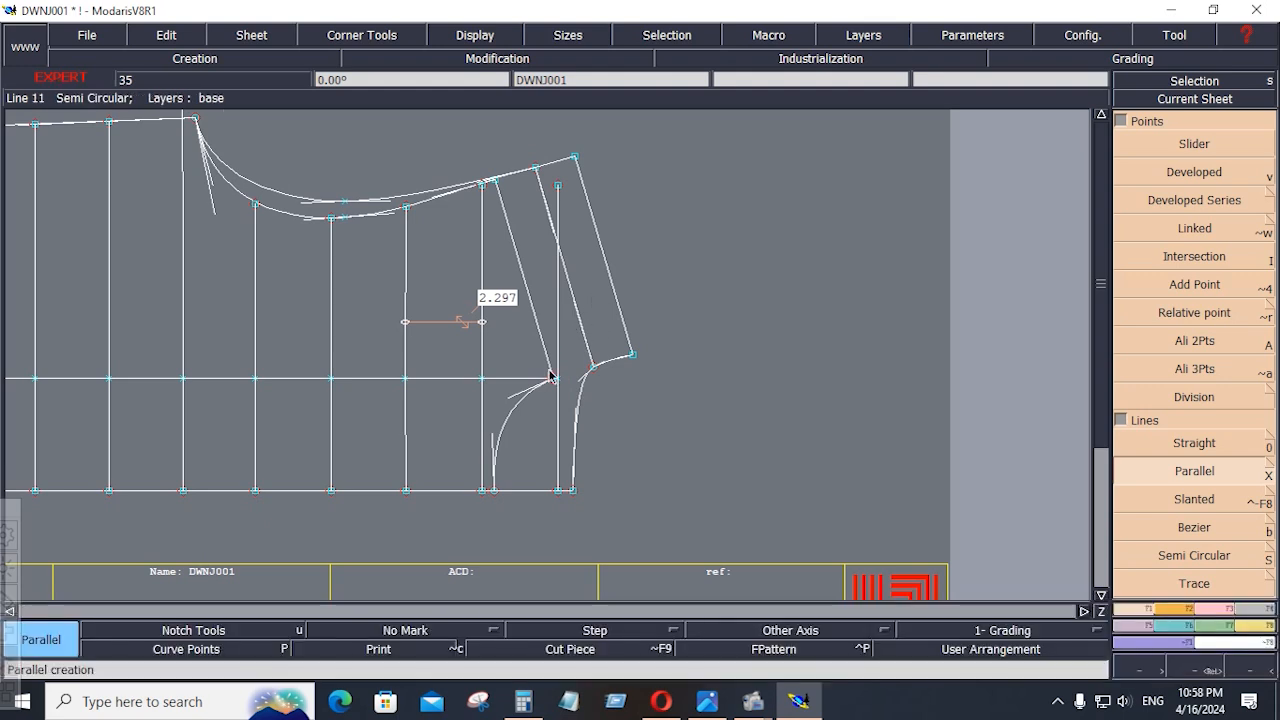
# Try a second parallel line beyond the neck point of the shoulder and undo it
pyautogui.click(1160, 472)
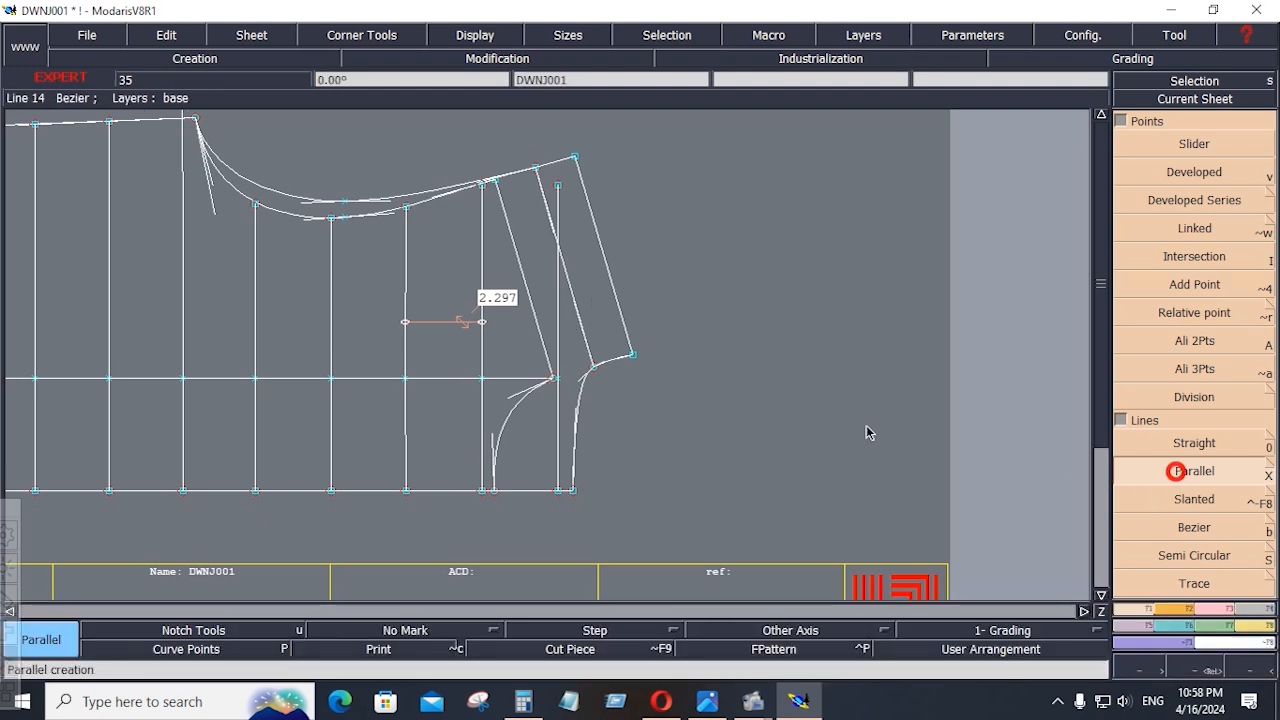
pyautogui.click(558, 342)
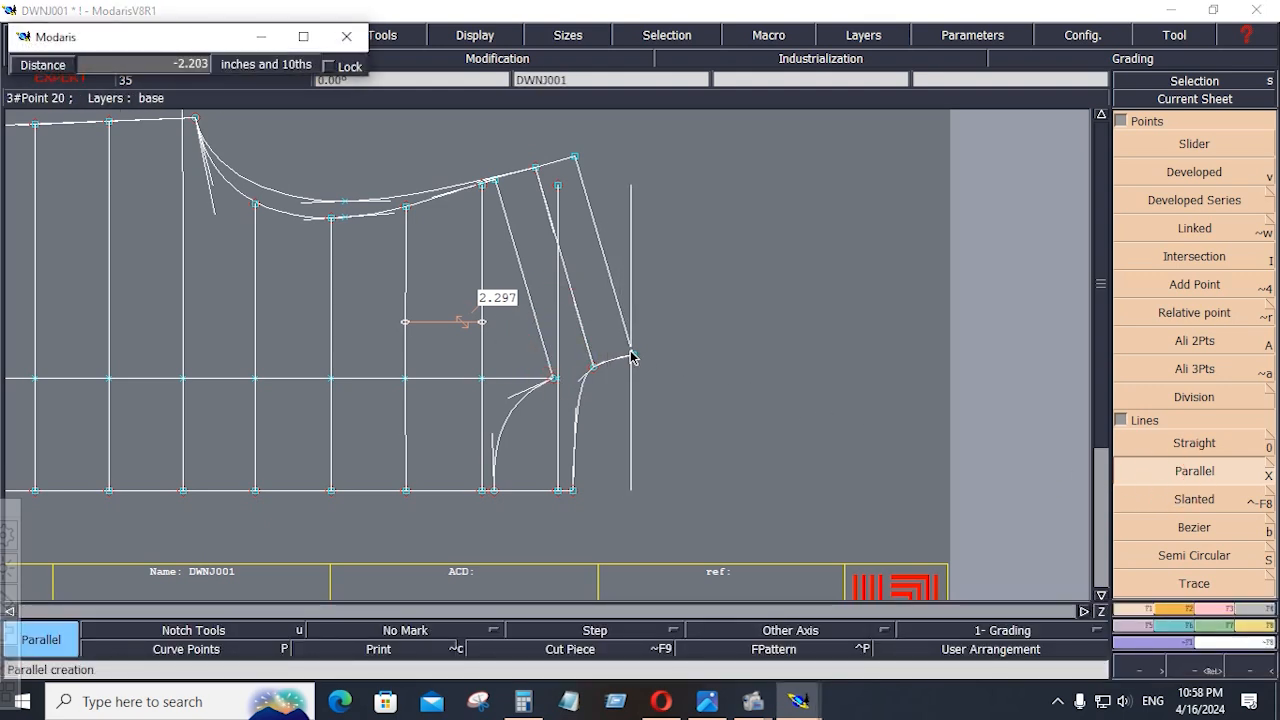
pyautogui.click(654, 372)
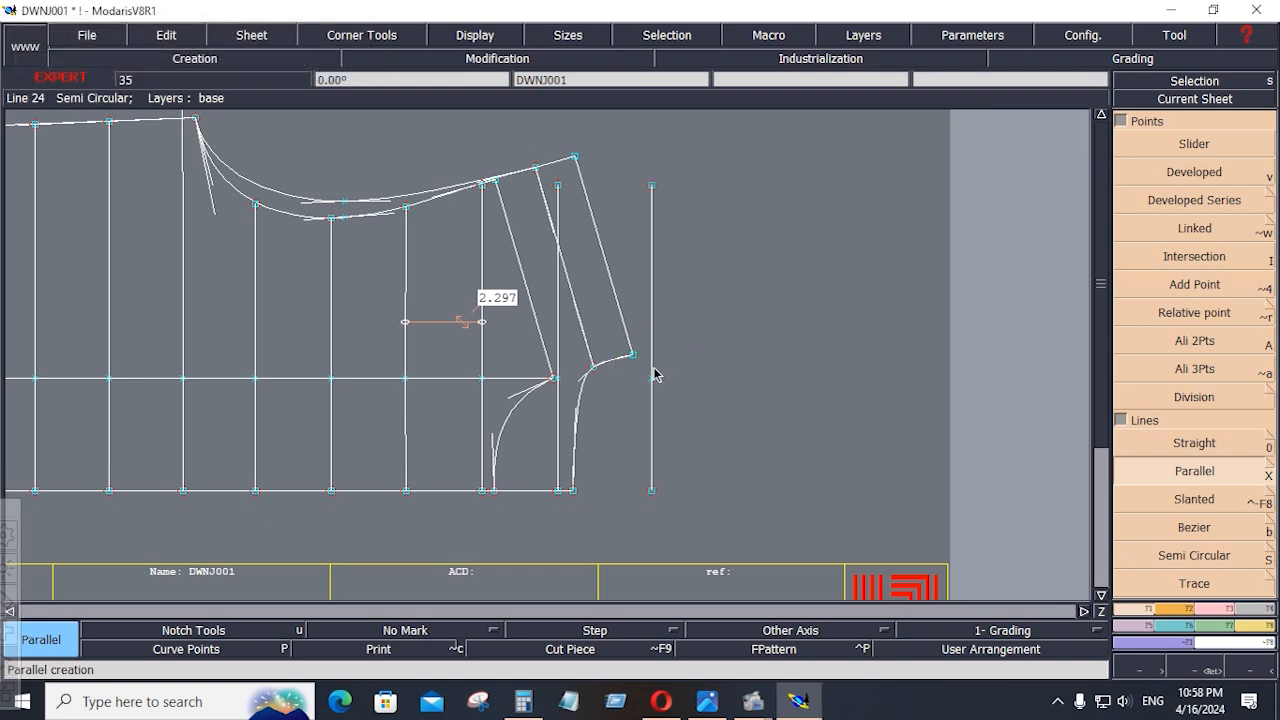
pyautogui.hotkey('ctrl', 'z')
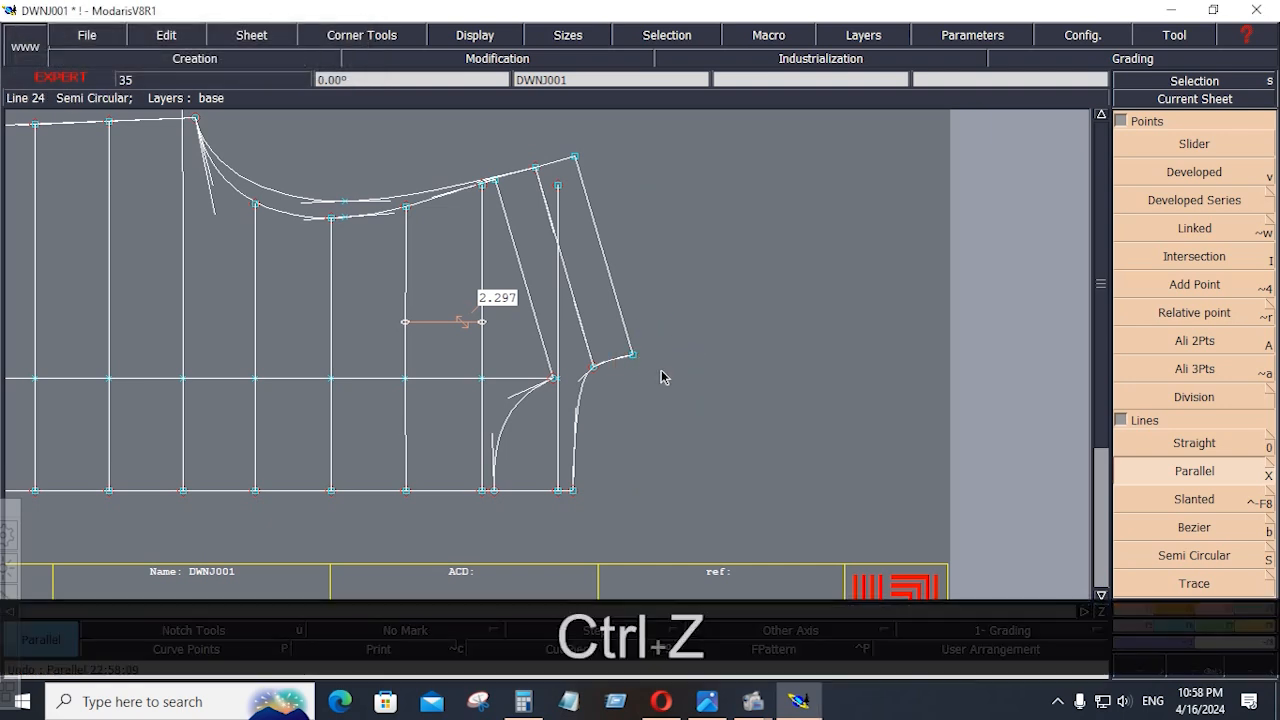
# Adjust the new vertical line to the shoulder seam and the four vertical lines below the armhole to the outer armhole curve
pyautogui.click(1205, 601)
pyautogui.click(1188, 257)
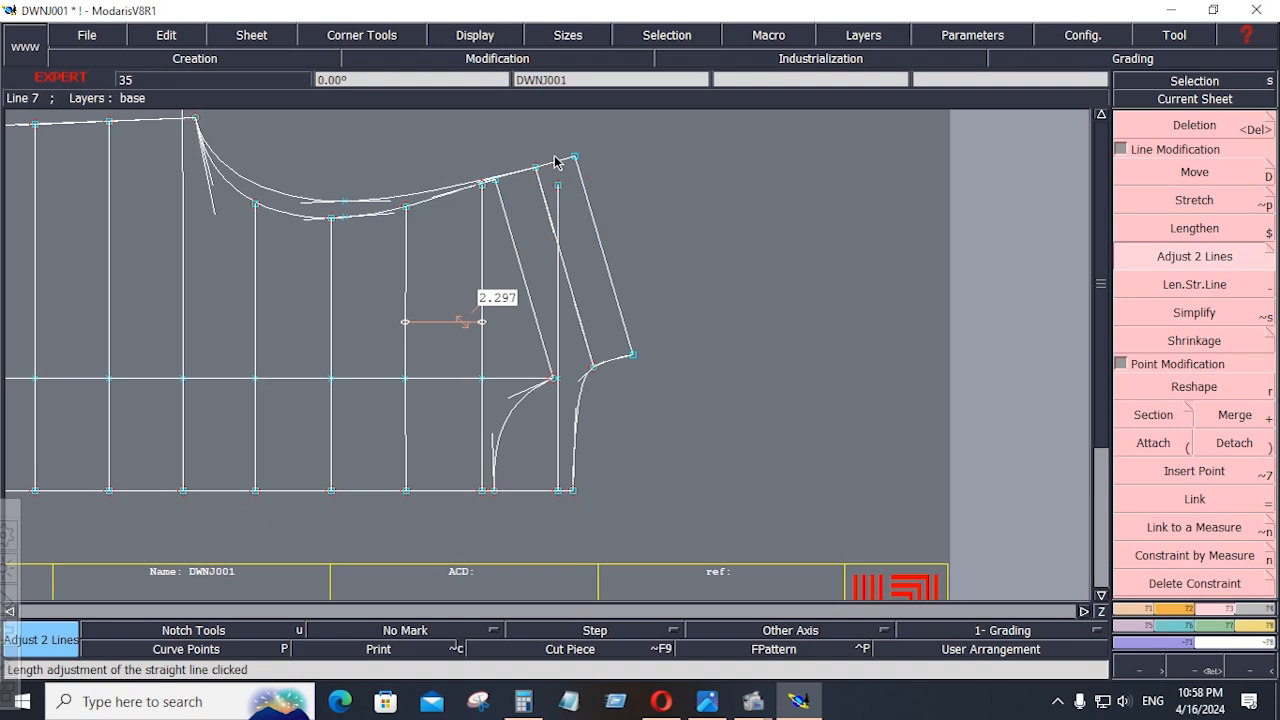
pyautogui.click(478, 216)
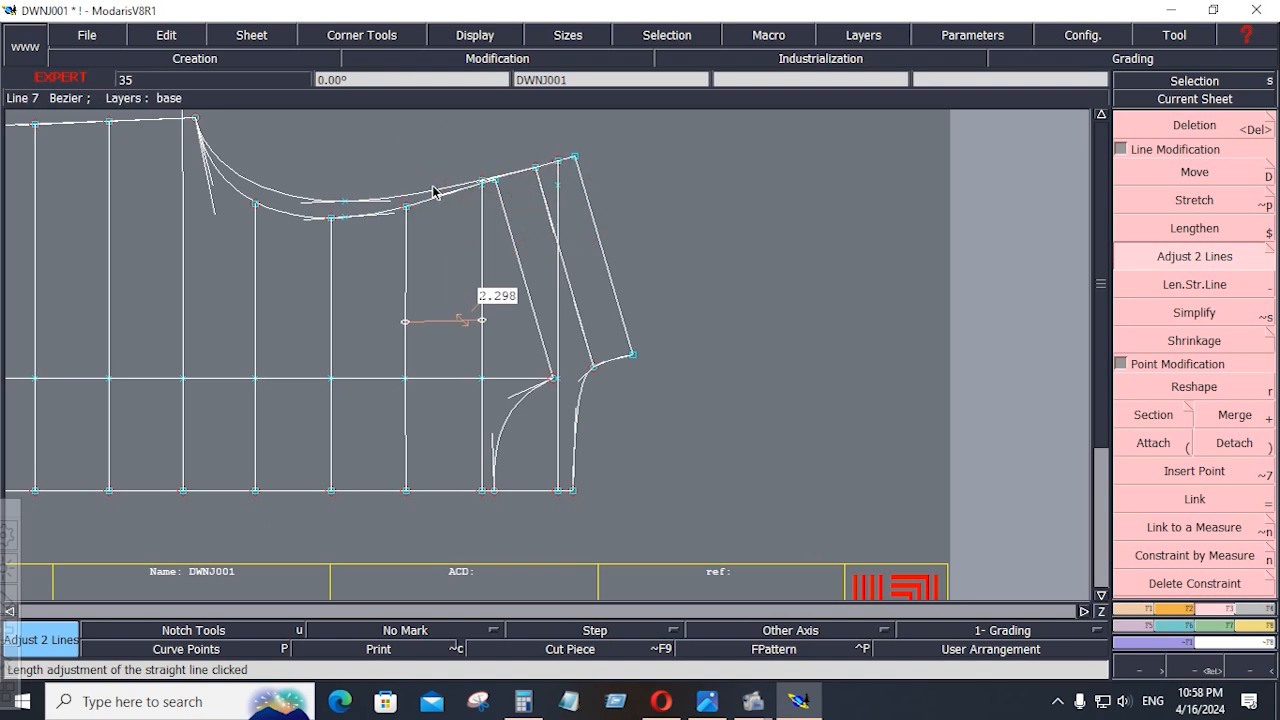
pyautogui.click(412, 199)
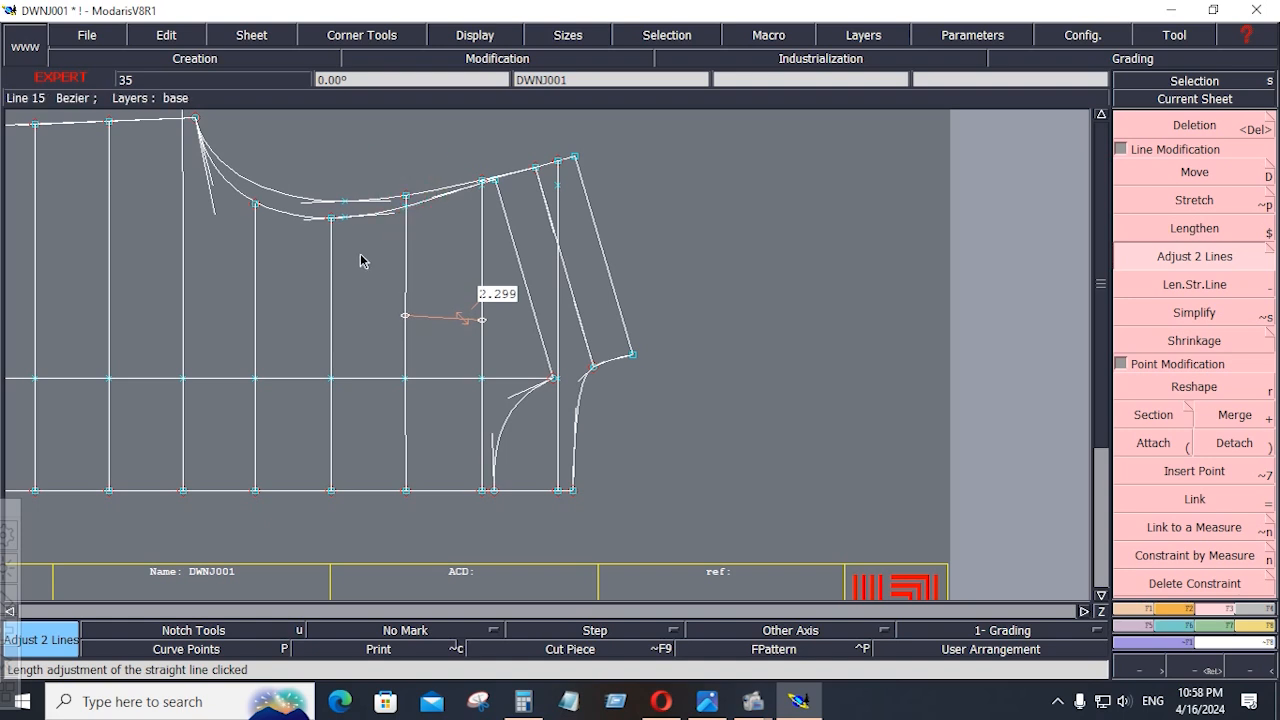
pyautogui.click(322, 202)
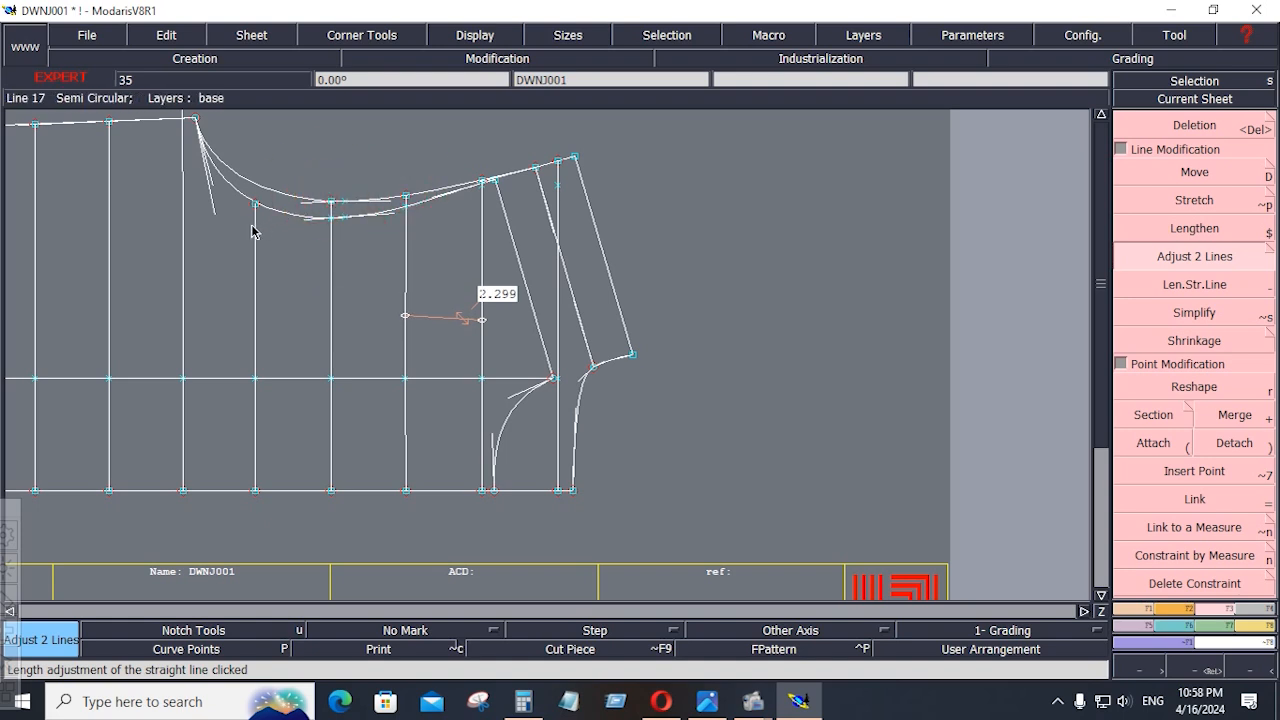
pyautogui.click(254, 225)
pyautogui.click(258, 186)
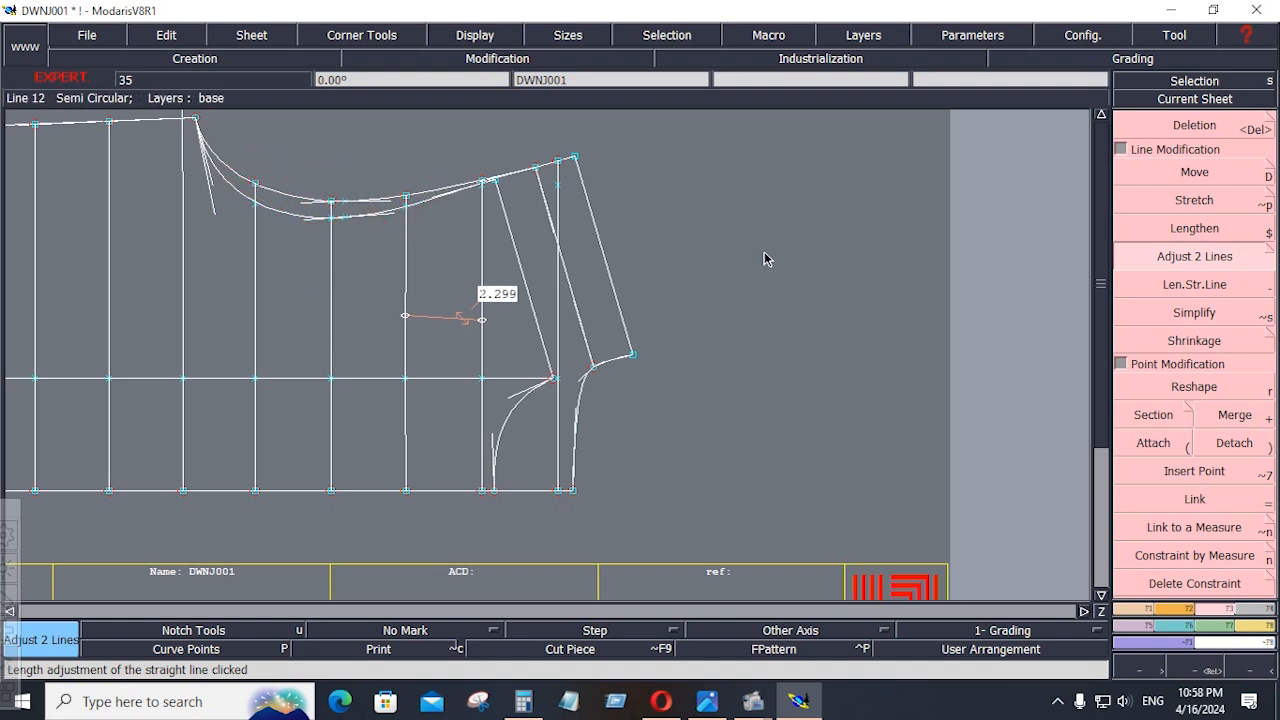
# Delete the horizontal line crossing the body and the leftover points where it met the vertical lines
pyautogui.press('Delete')
pyautogui.click(442, 388)
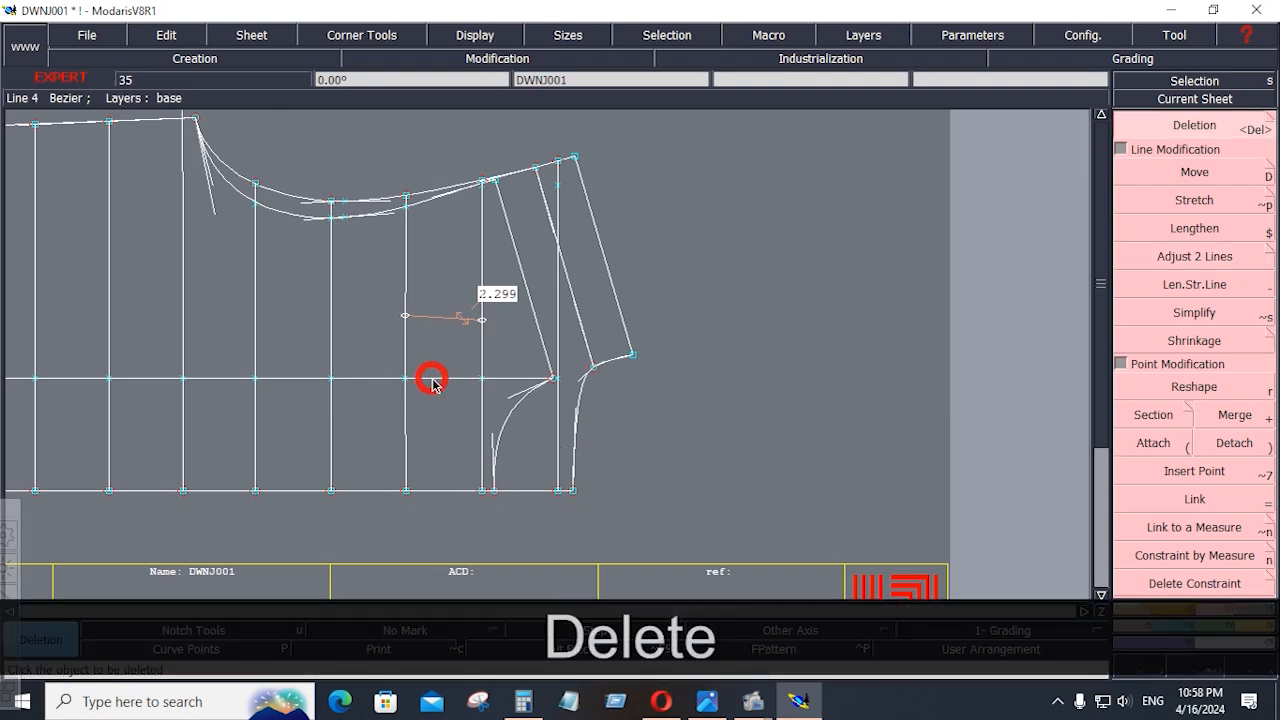
pyautogui.click(223, 376)
pyautogui.press('Home')
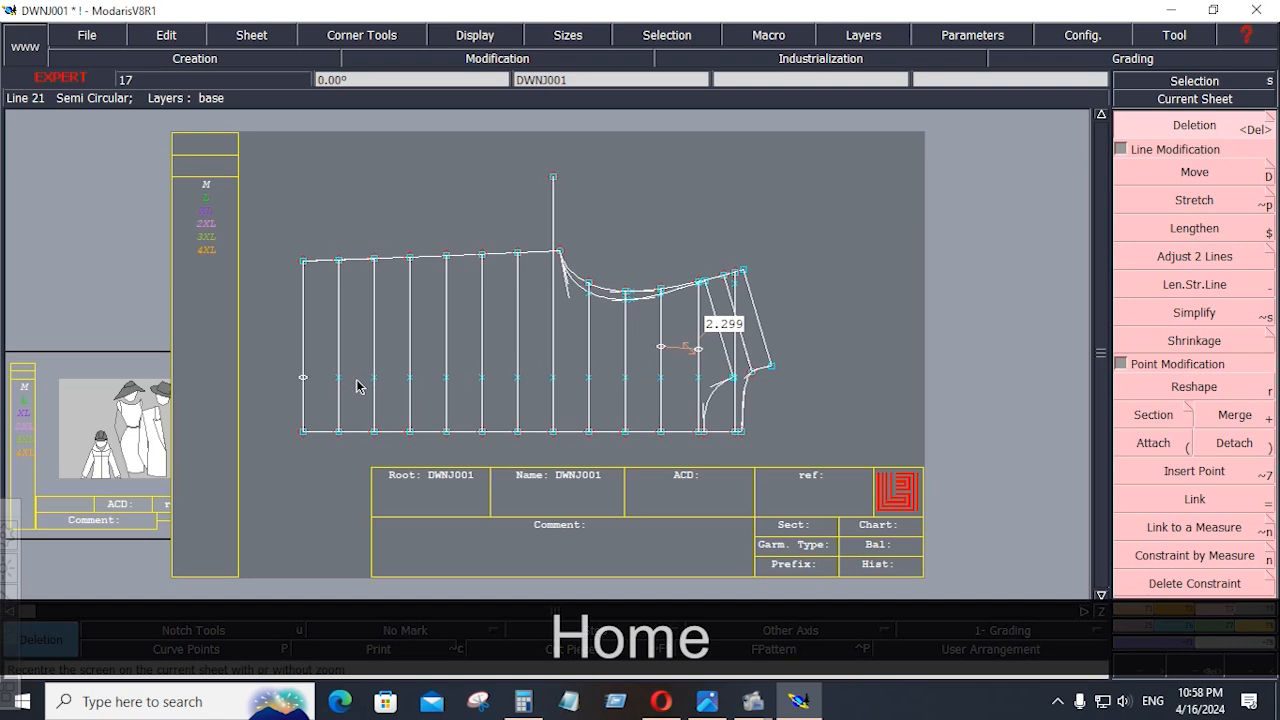
pyautogui.moveTo(286, 357); pyautogui.dragTo(704, 400)
pyautogui.press('Delete')
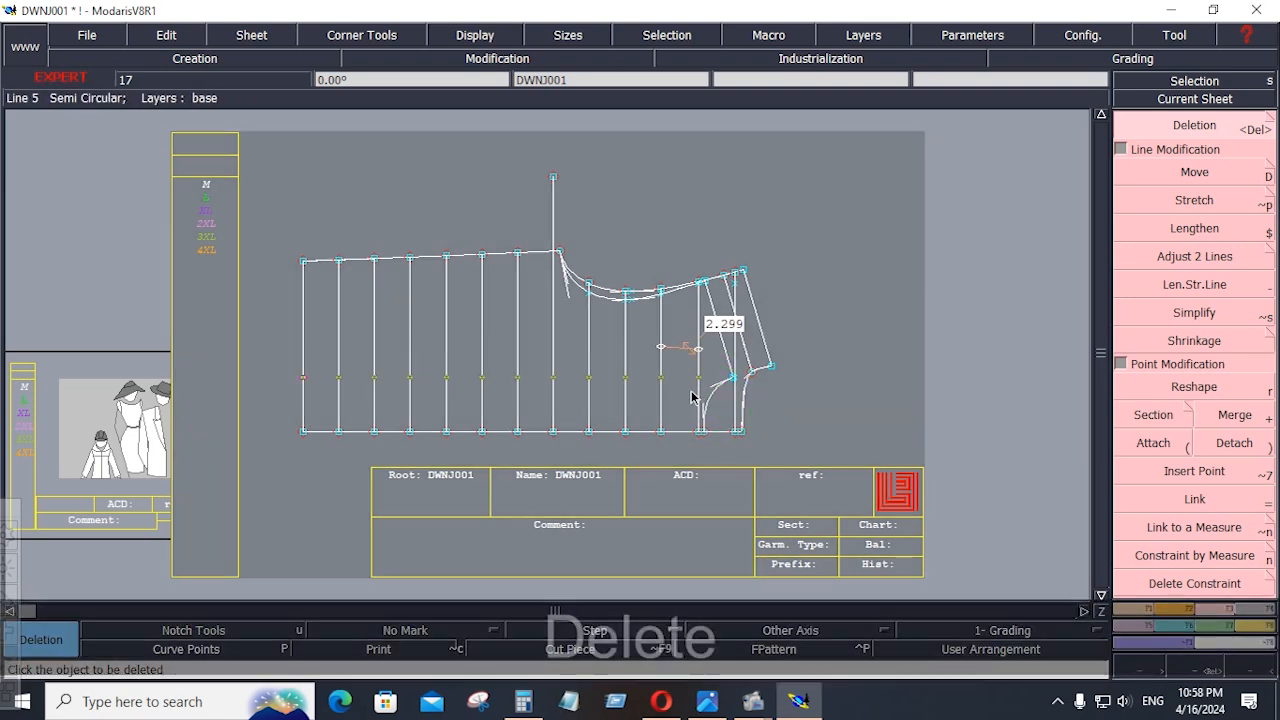
pyautogui.press('Home')
# Adjust the long vertical line at the underarm so that it ends on the side seam
pyautogui.click(1198, 258)
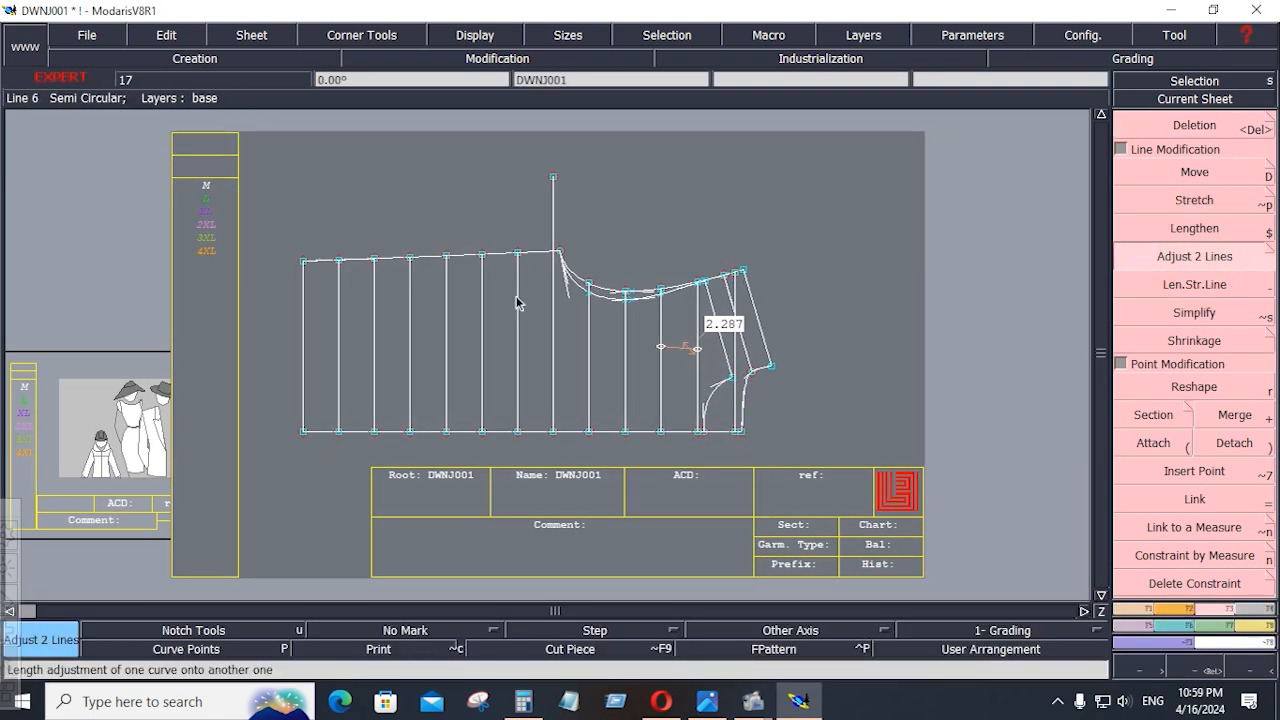
pyautogui.click(540, 252)
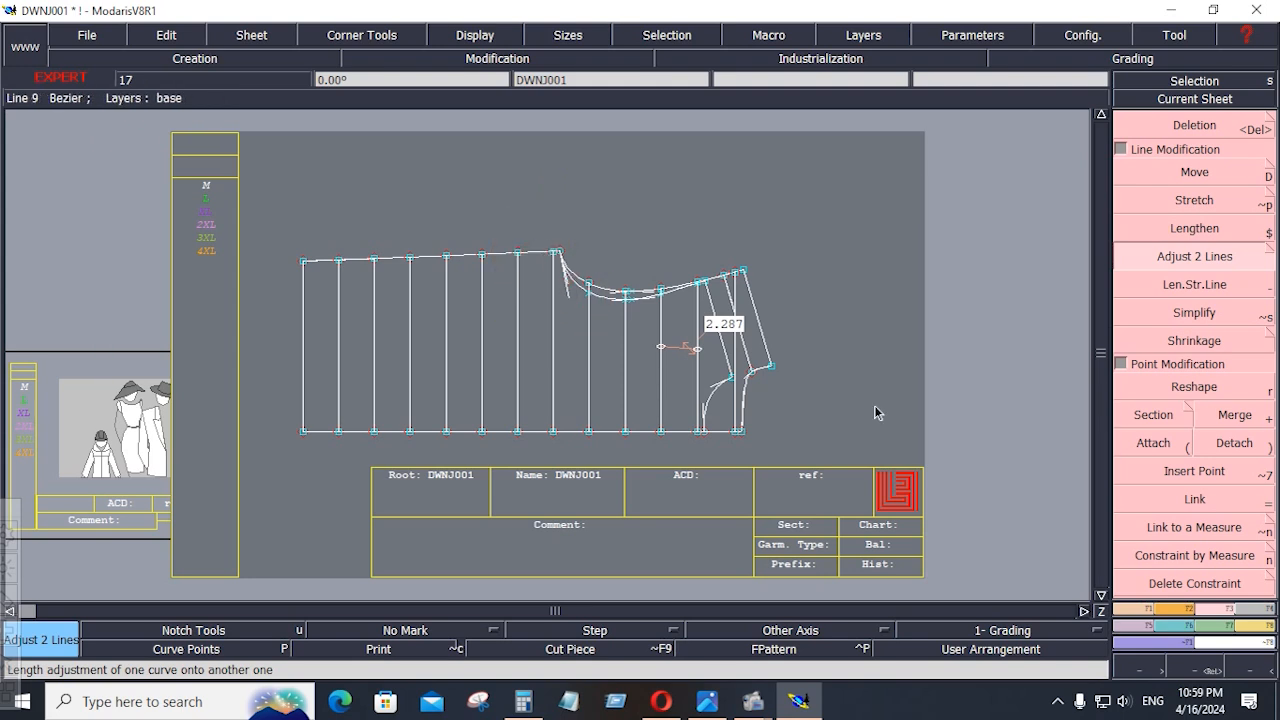
# Switch to the DOWN JACKET TECHPACK.png image and examine the horizontal quilting lines on the jacket's front
pyautogui.click(707, 701)
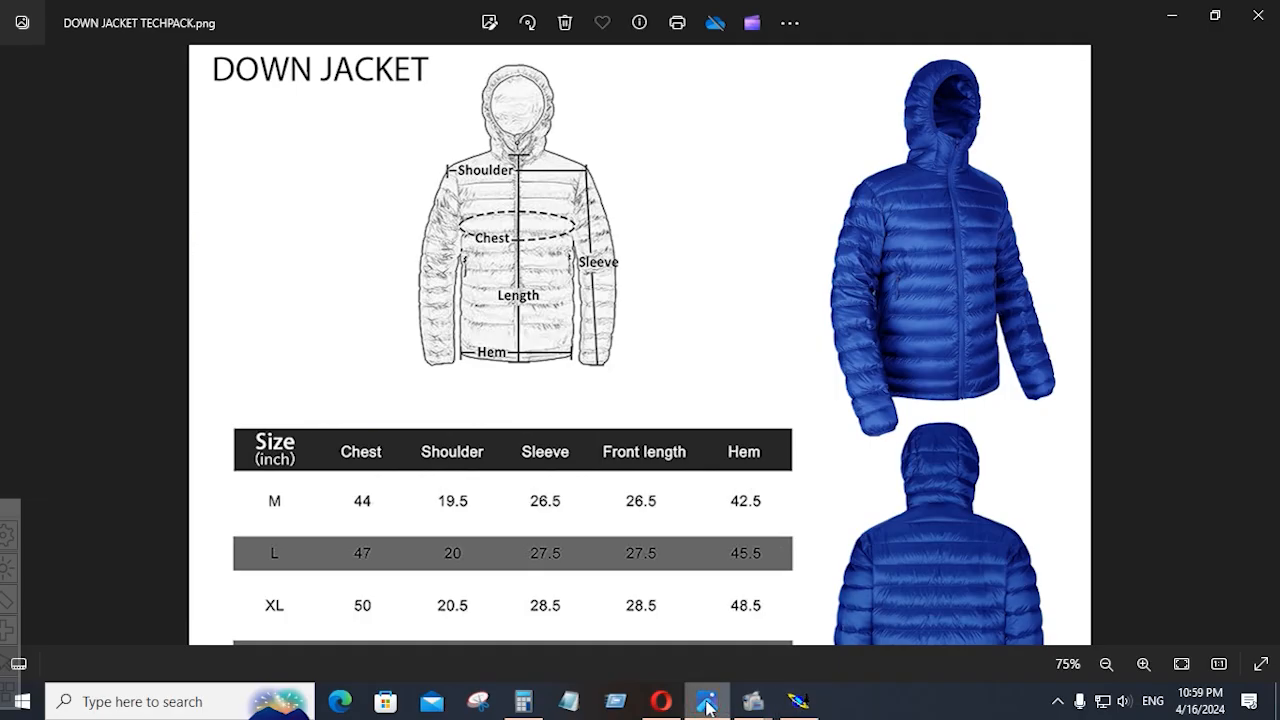
pyautogui.scroll(-1, 843, 345)
pyautogui.scroll(4, 846, 320)
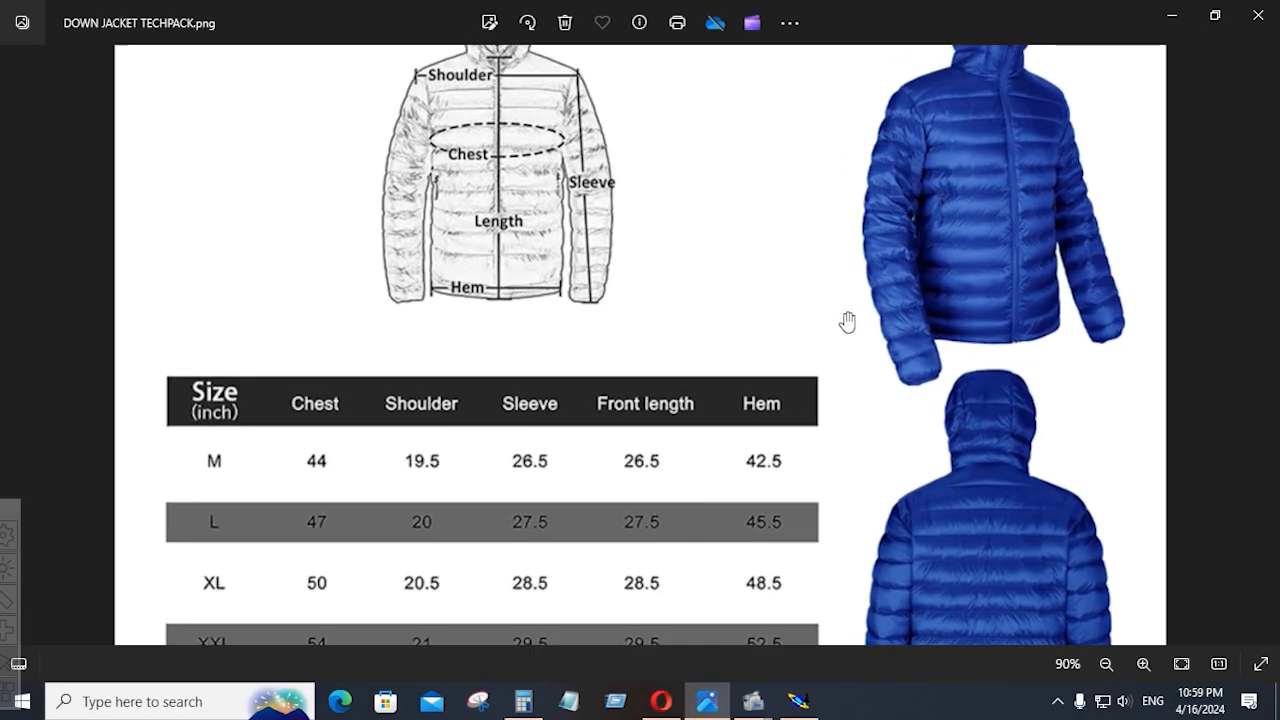
pyautogui.moveTo(1031, 203); pyautogui.dragTo(957, 571)
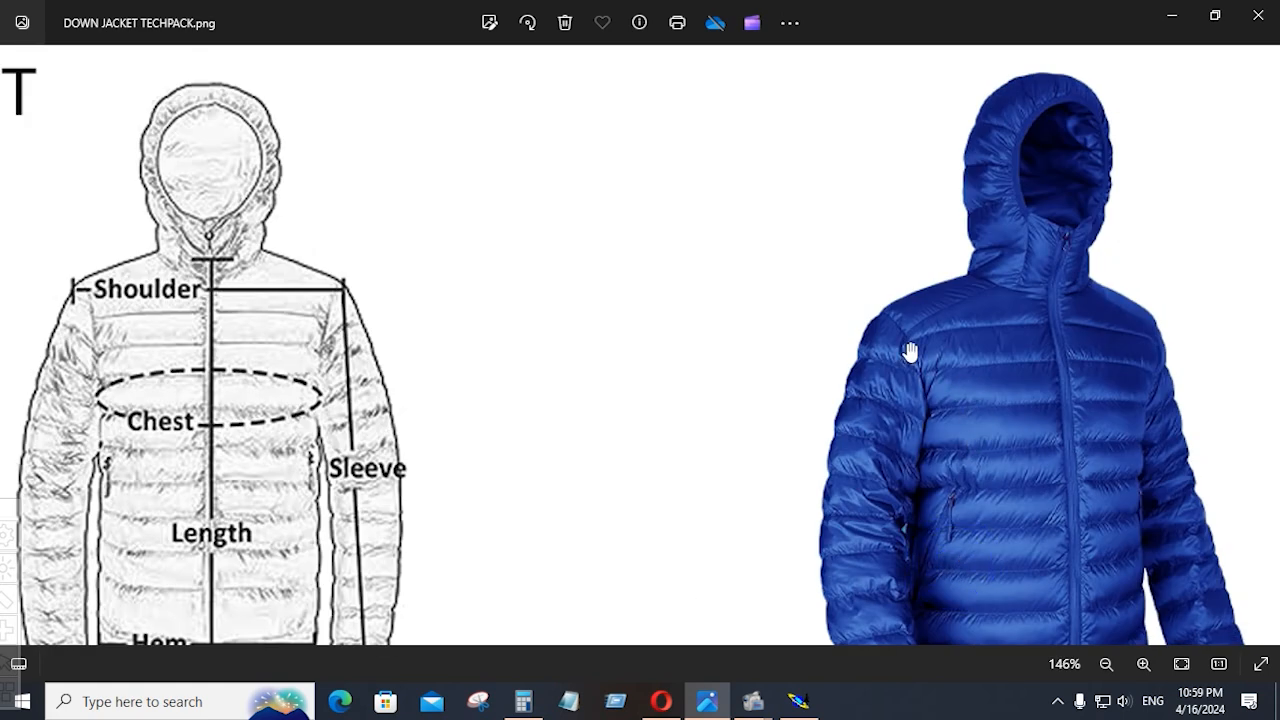
pyautogui.click(798, 701)
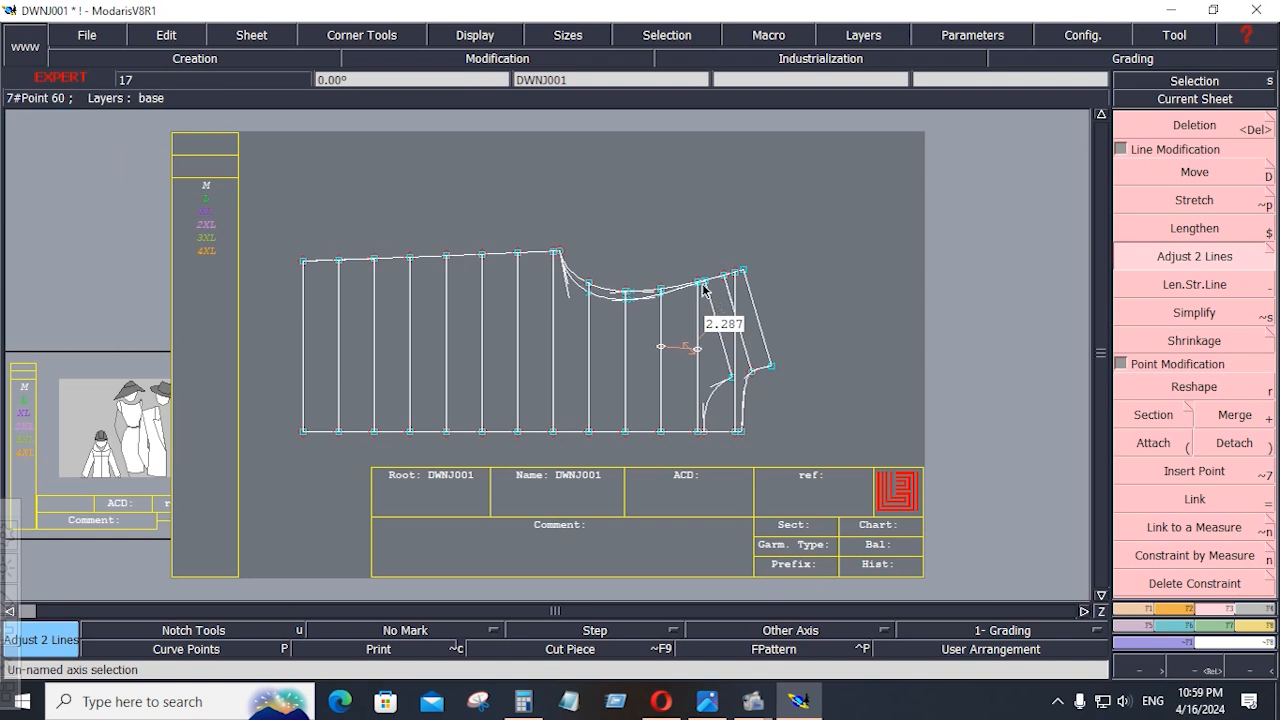
pyautogui.click(796, 703)
pyautogui.scroll(2, 900, 309)
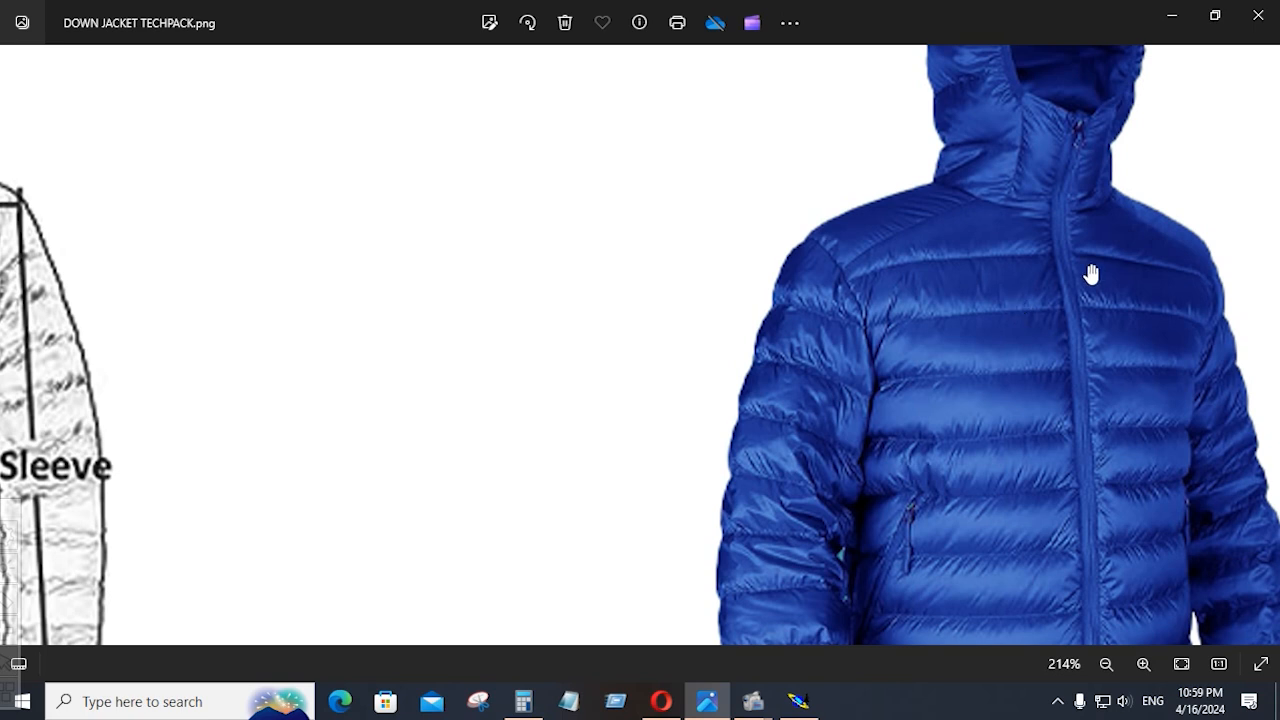
pyautogui.scroll(-1, 983, 308)
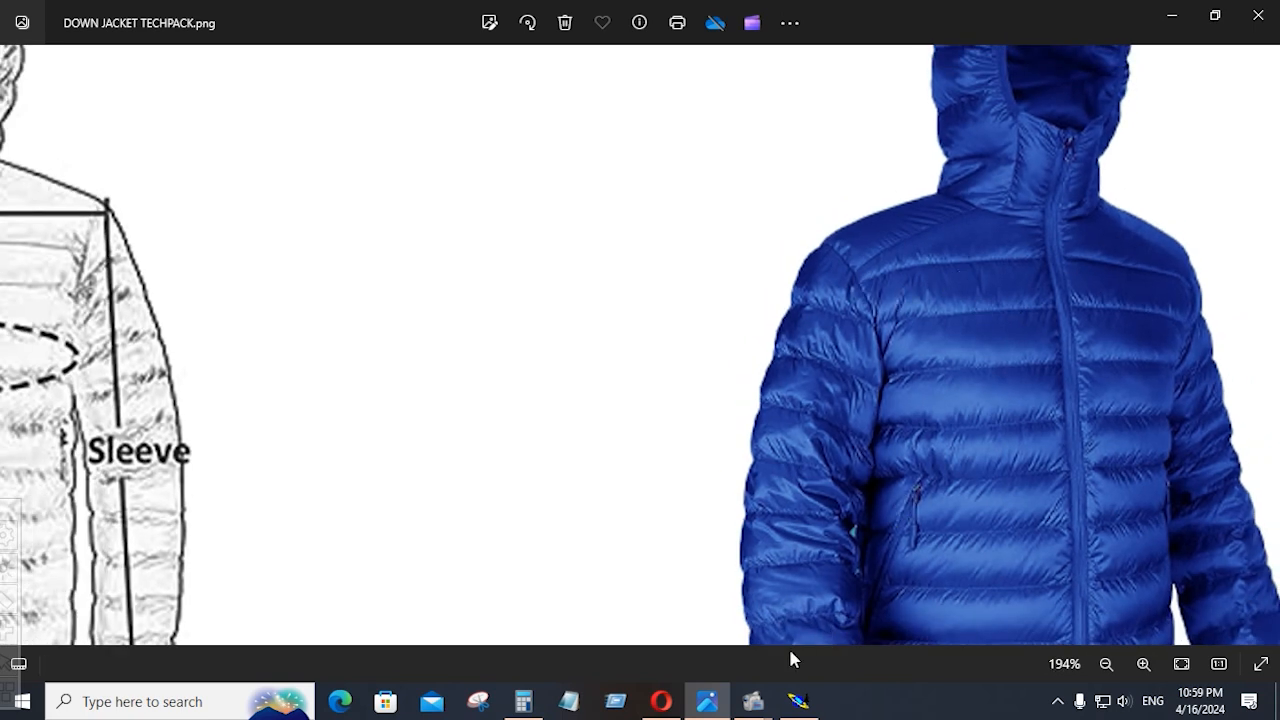
# Switch back to Modaris and delete the length measure and its leftover end points between the vertical lines
pyautogui.click(798, 701)
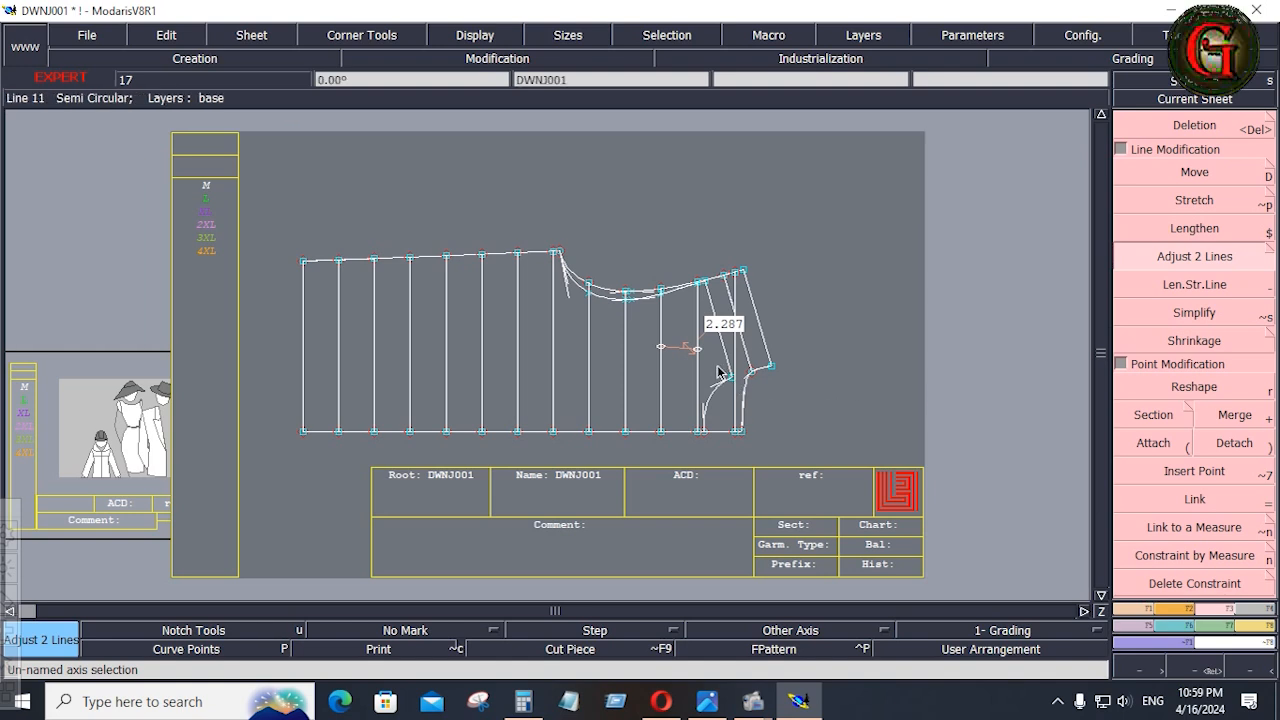
pyautogui.press('Delete')
pyautogui.click(686, 347)
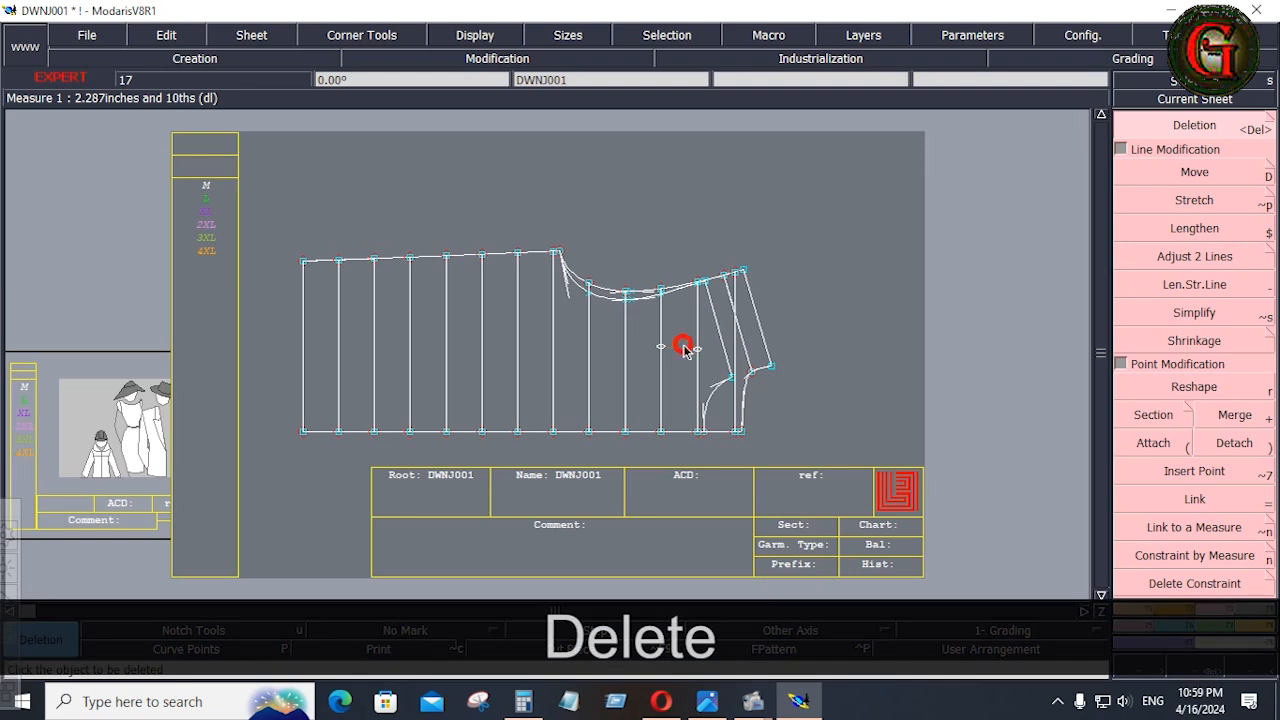
pyautogui.click(664, 346)
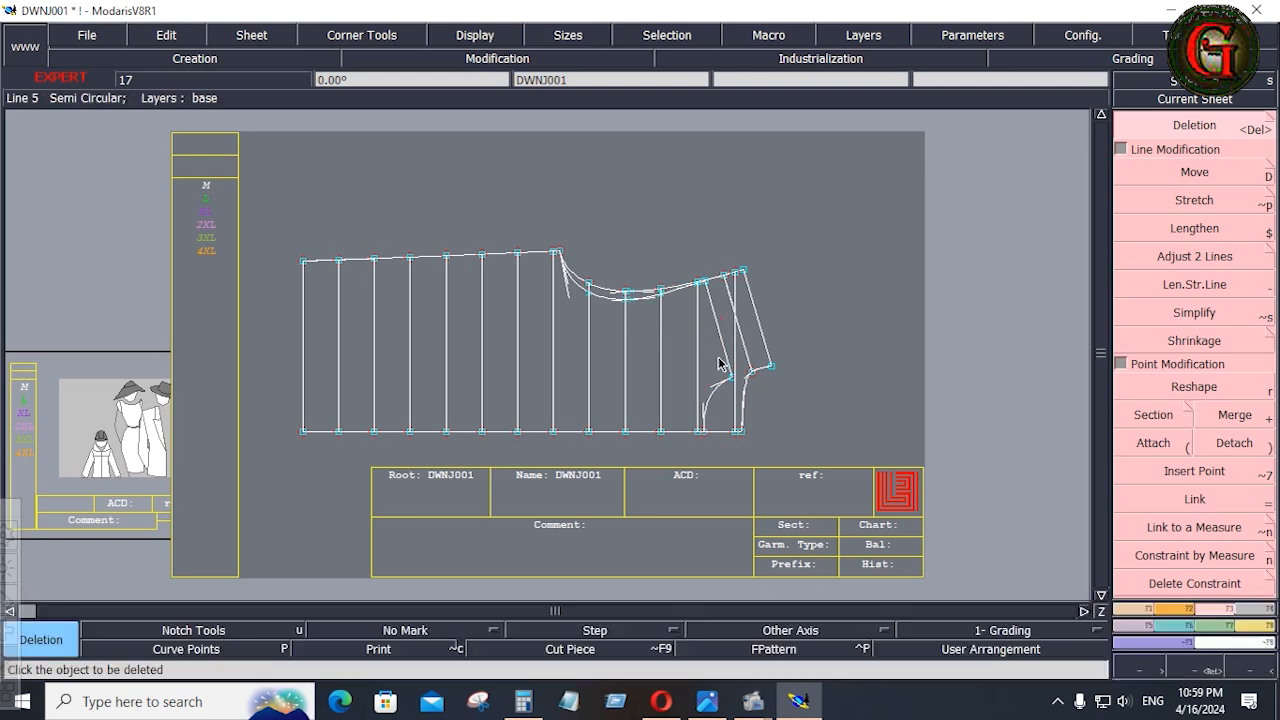
# Switch to the DOWN JACKET TECHPACK.png image and examine where the front pocket sits among the quilting lines, comparing it with the Modaris pattern
pyautogui.hotkey('alt', 'Tab')
pyautogui.scroll(-2, 846, 537)
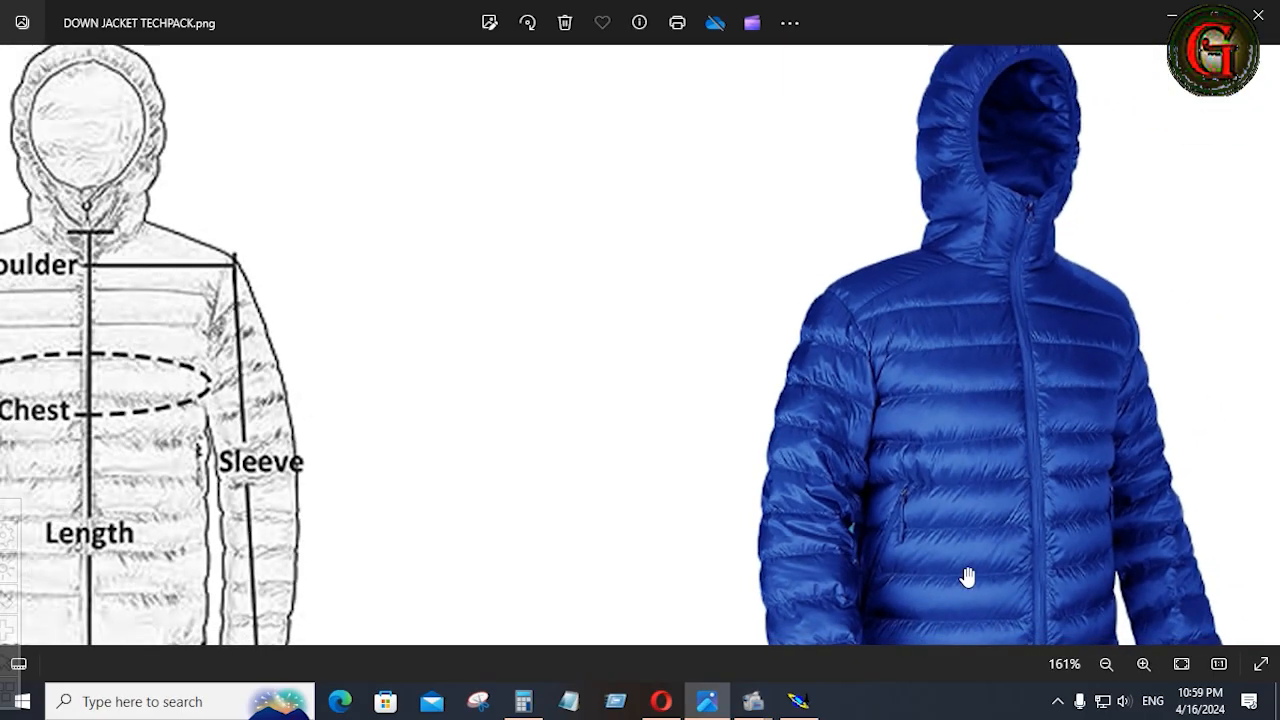
pyautogui.moveTo(966, 577); pyautogui.dragTo(621, 451)
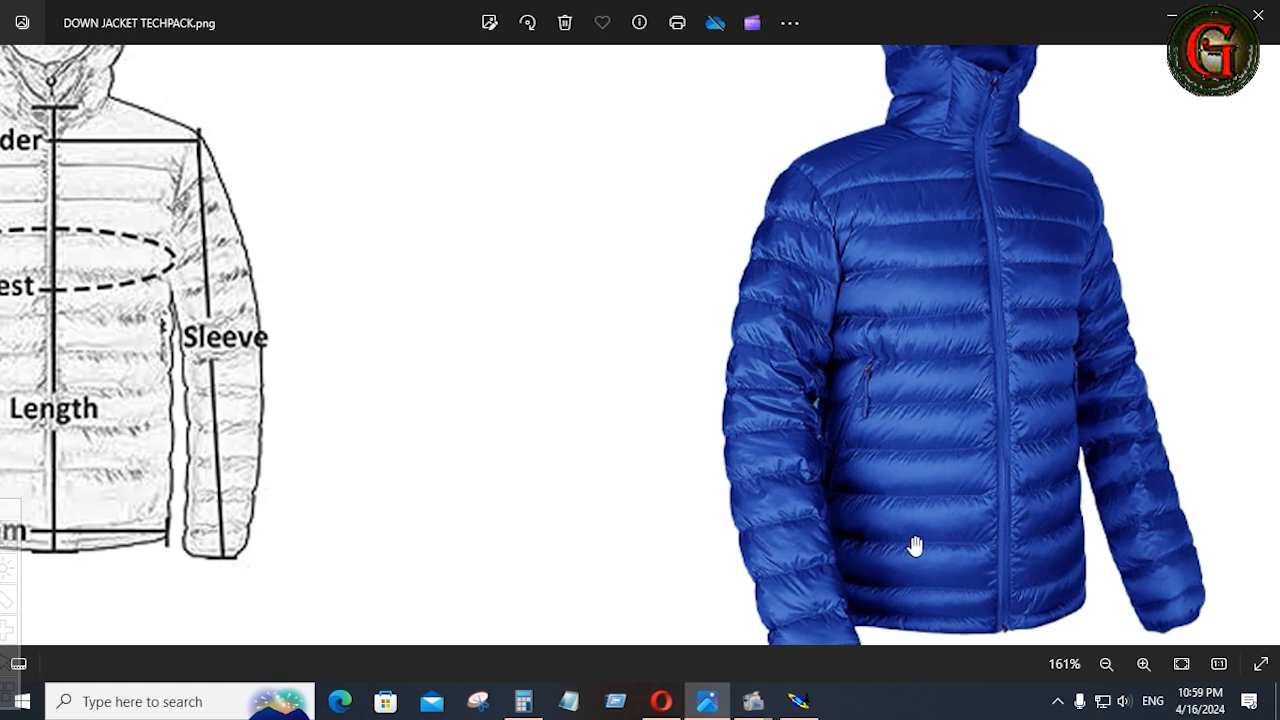
pyautogui.scroll(1, 880, 470)
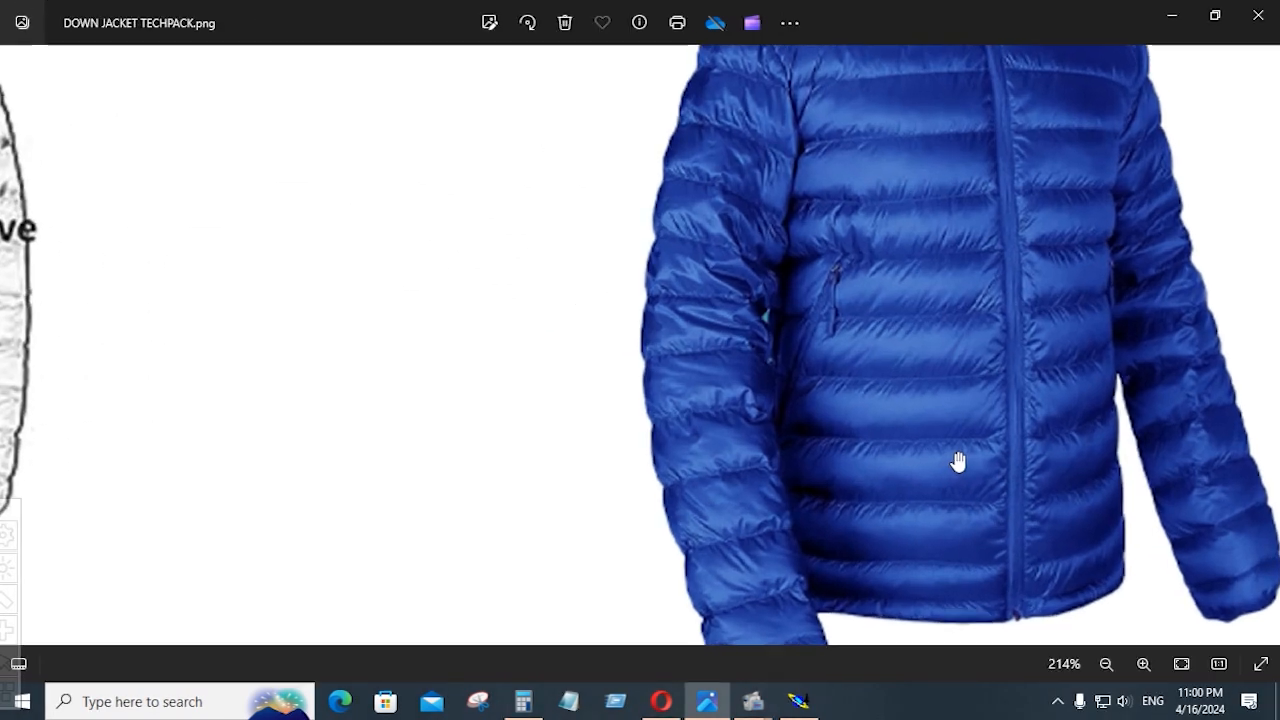
pyautogui.scroll(-5, 958, 459)
pyautogui.moveTo(823, 467); pyautogui.dragTo(814, 424)
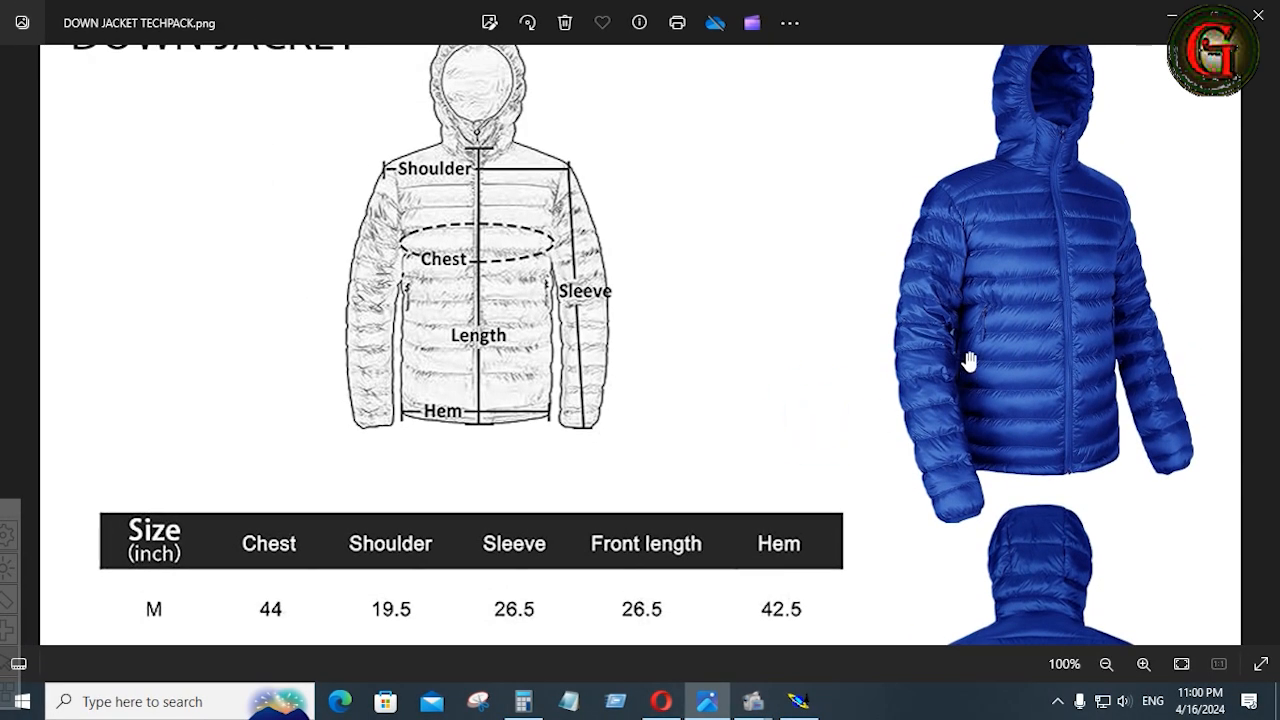
pyautogui.scroll(5, 1009, 329)
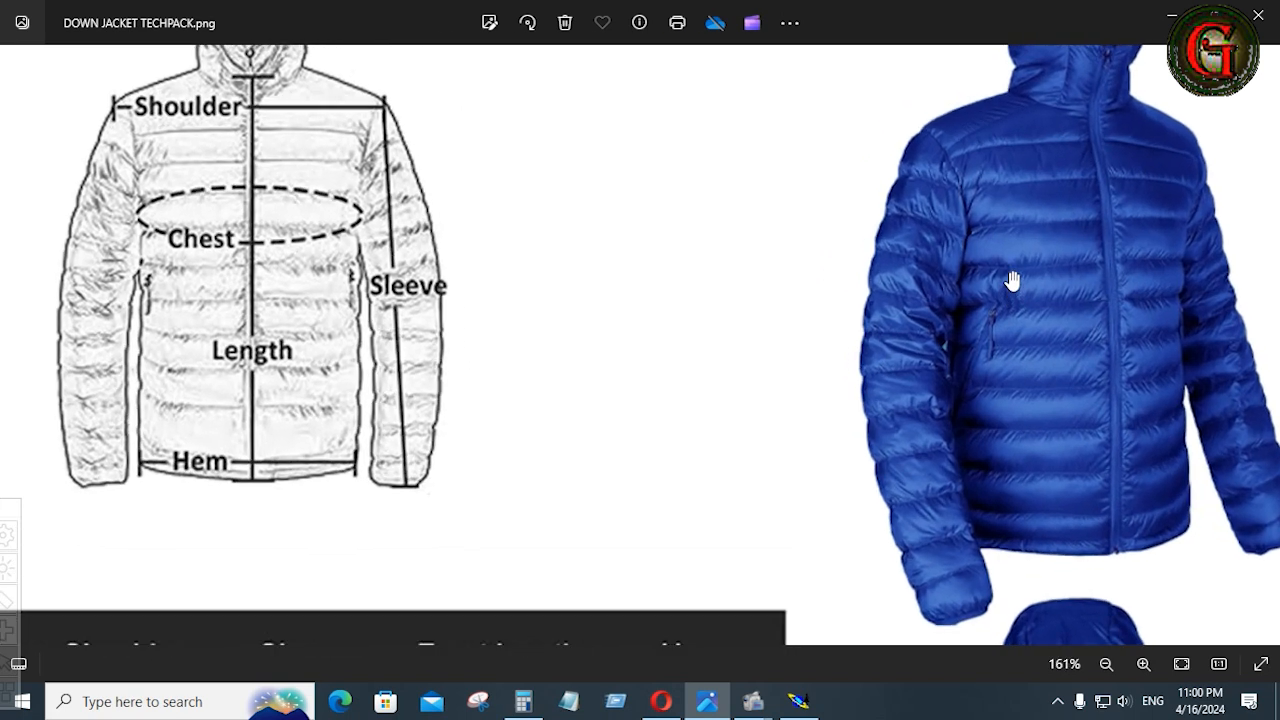
pyautogui.scroll(2, 1014, 267)
pyautogui.scroll(-4, 1009, 270)
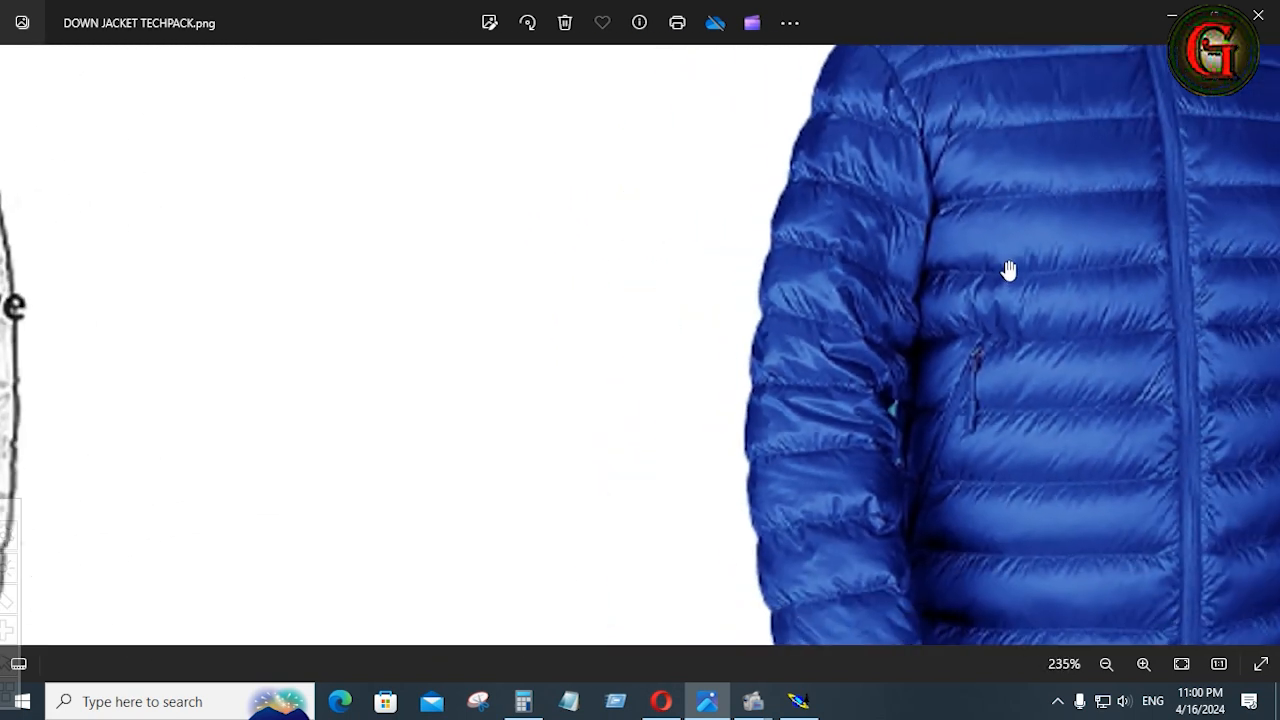
pyautogui.scroll(-1, 1009, 270)
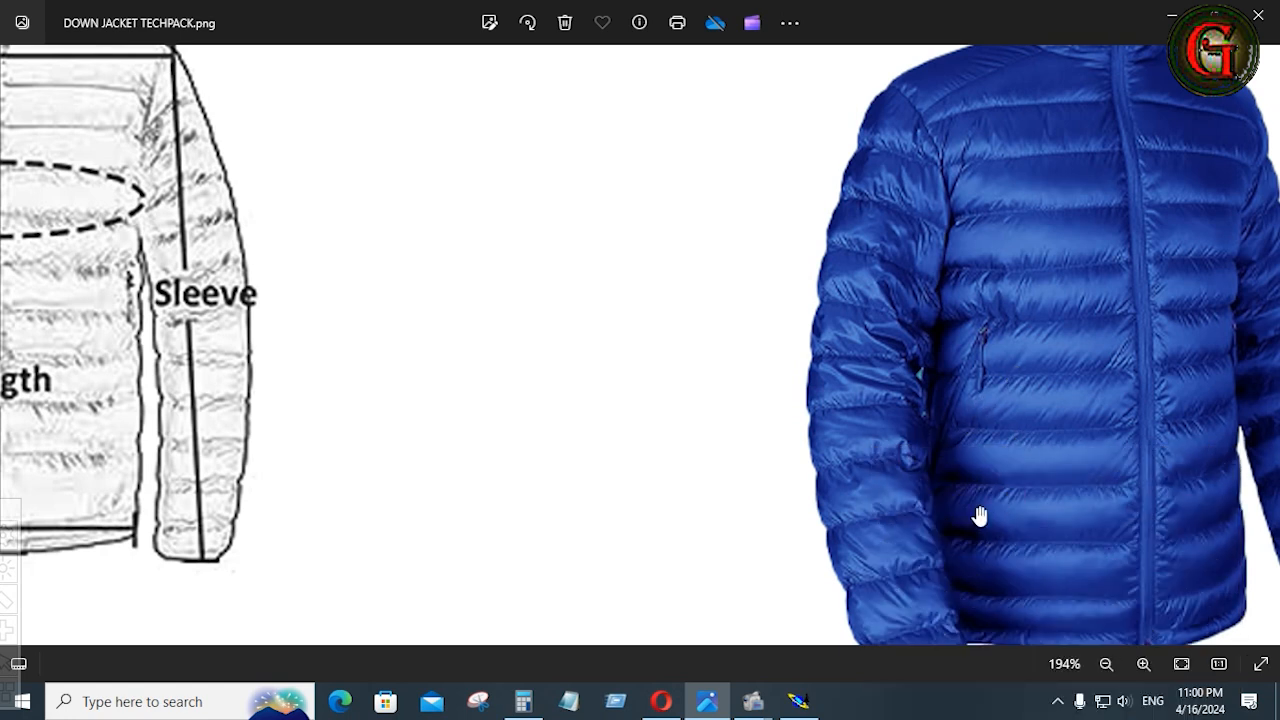
pyautogui.click(797, 702)
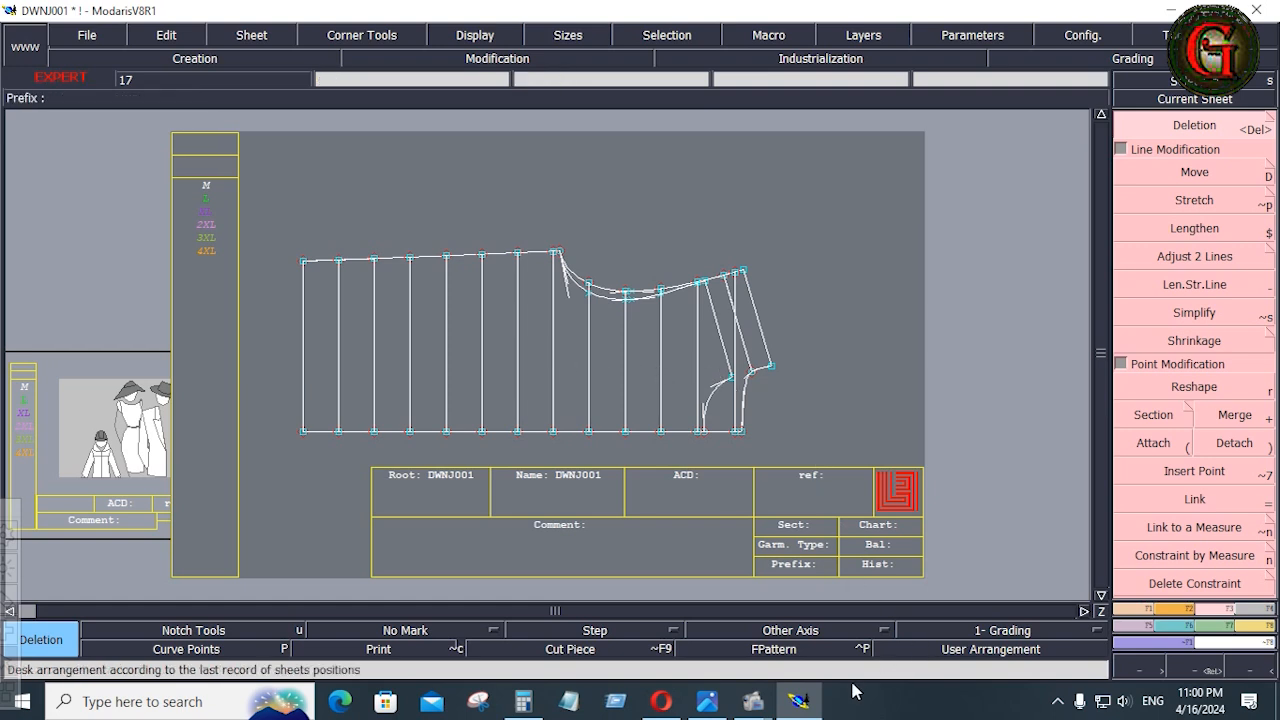
pyautogui.click(707, 701)
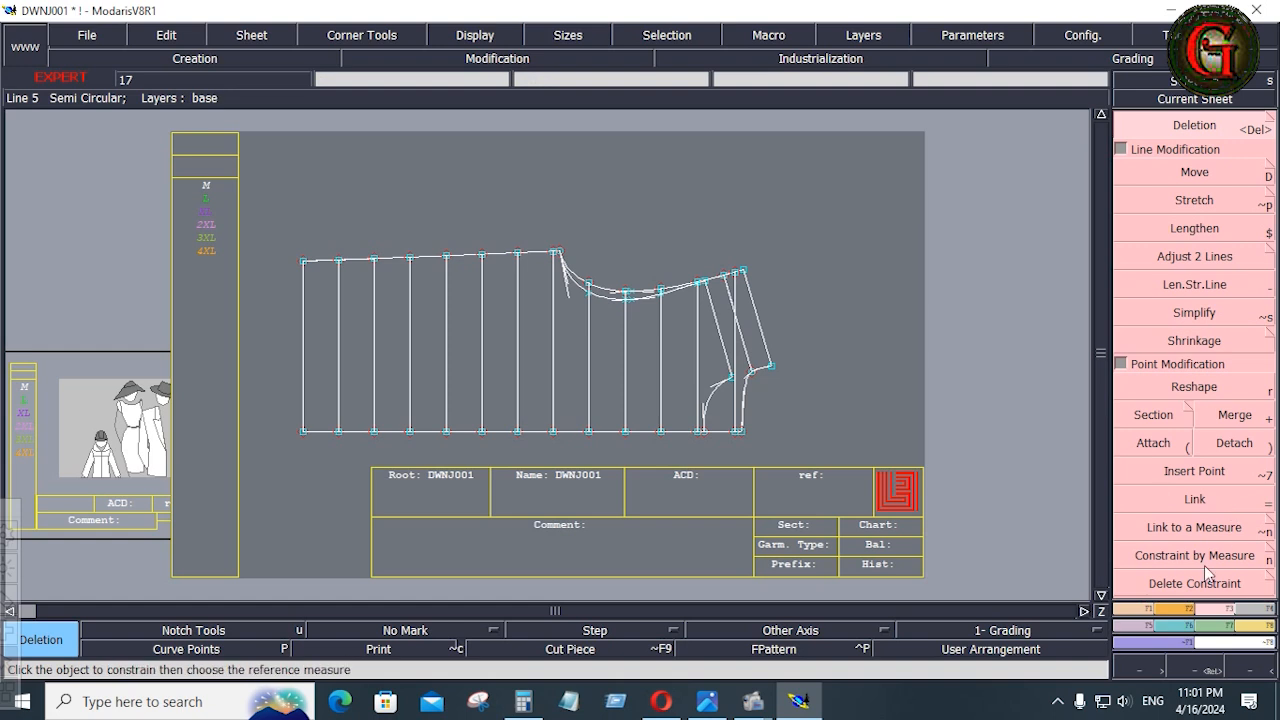
# In Modaris, create a parallel 0.625 inches toward the hem from the second vertical quilting line below the underarm
pyautogui.press('x')
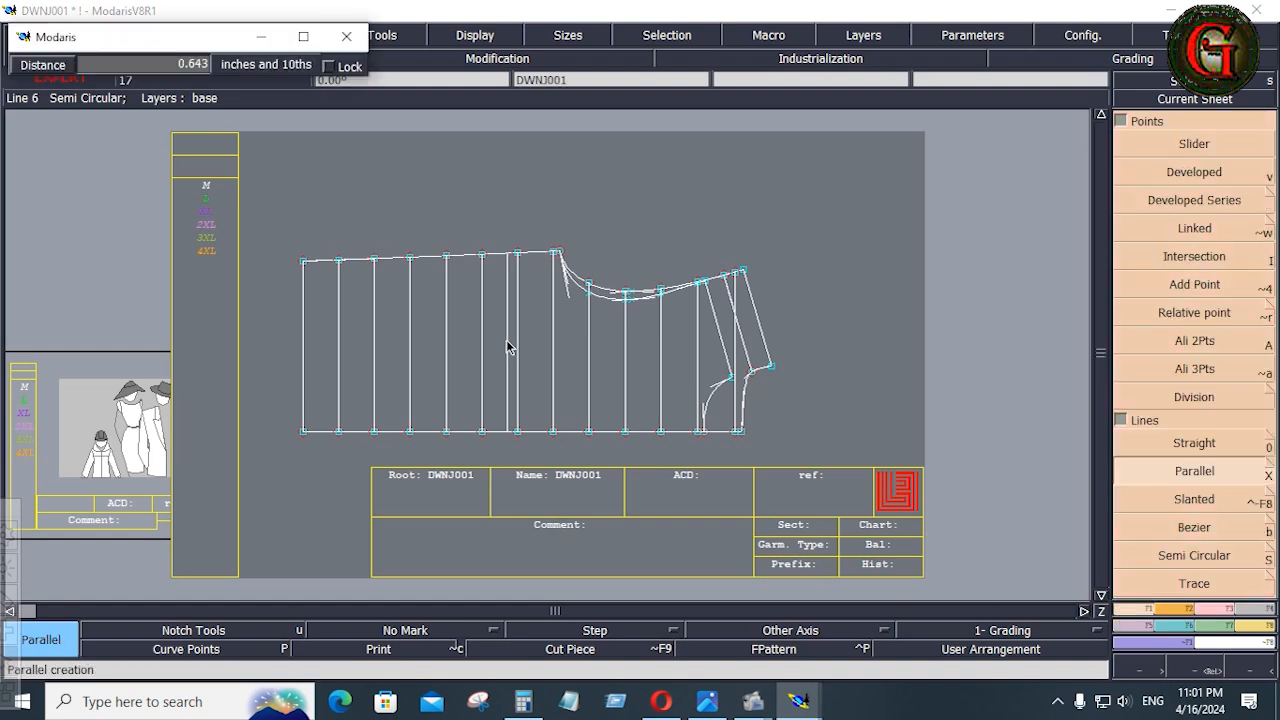
pyautogui.press('Down')
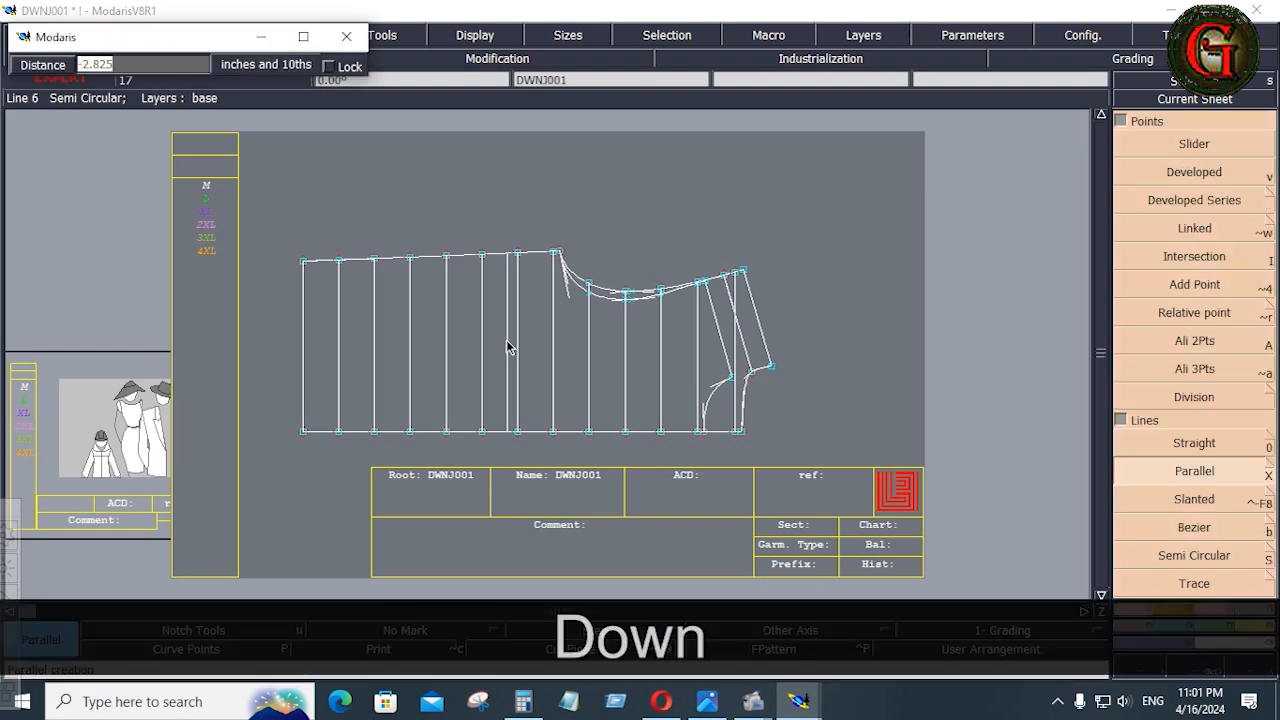
pyautogui.write('.625')
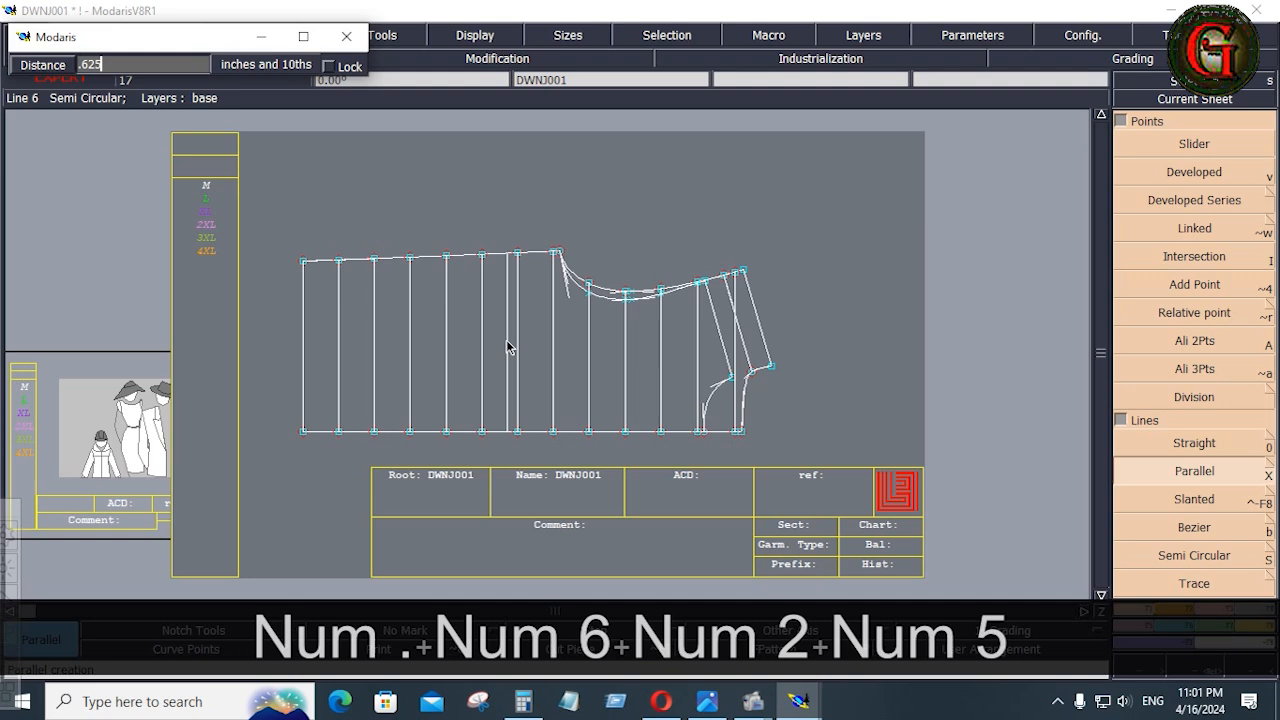
pyautogui.press('Return')
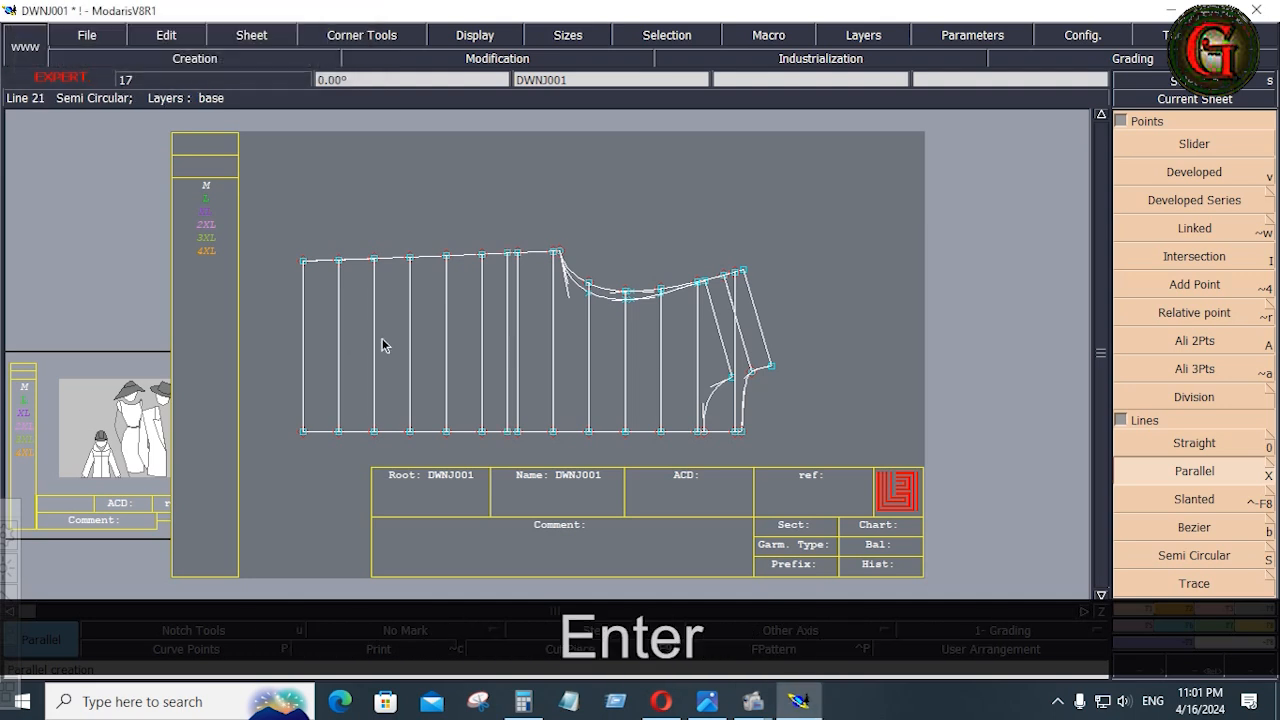
# Check the tech pack image again and place a developed point on the new vertical line about 4.7 inches from the side seam
pyautogui.click(707, 703)
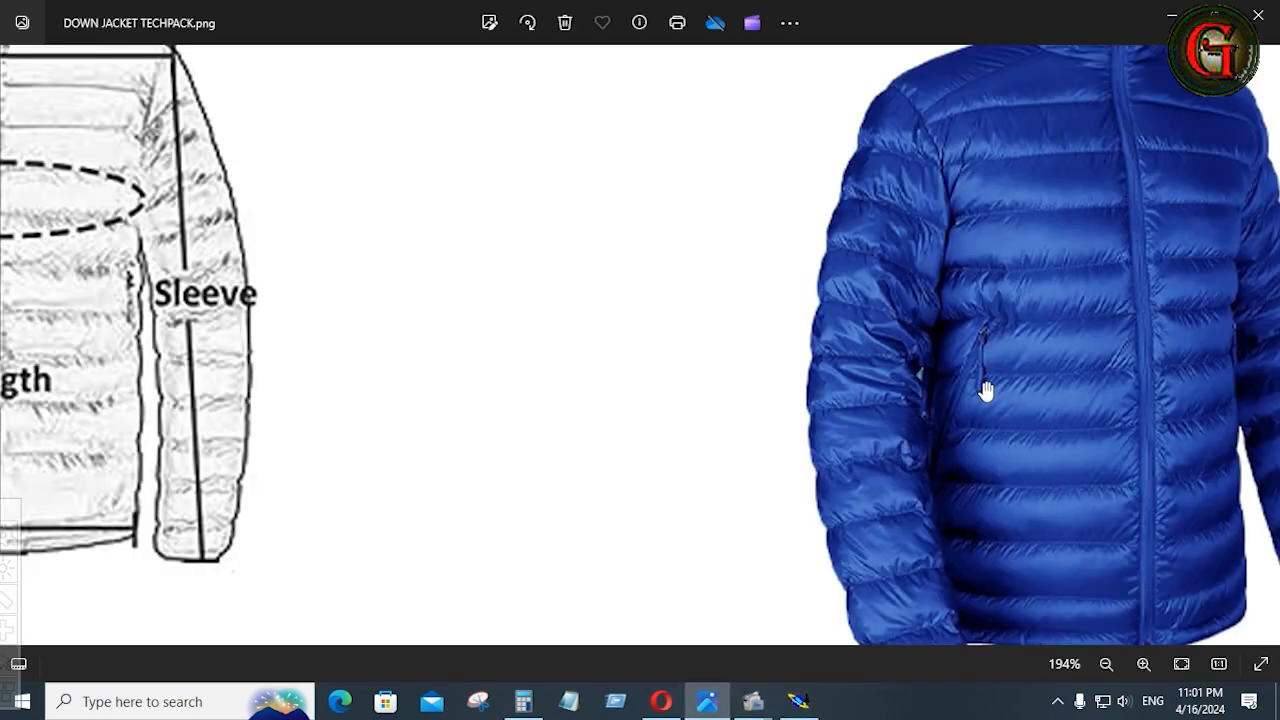
pyautogui.click(798, 701)
pyautogui.click(286, 214)
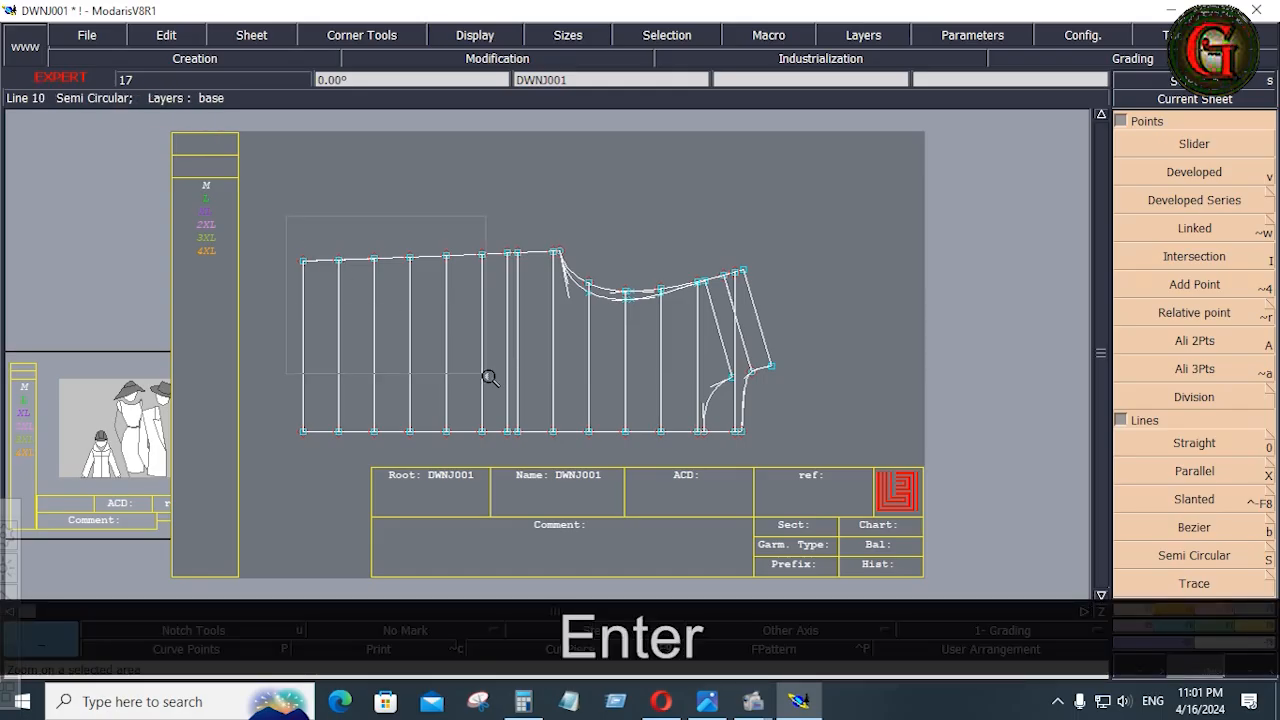
pyautogui.click(557, 463)
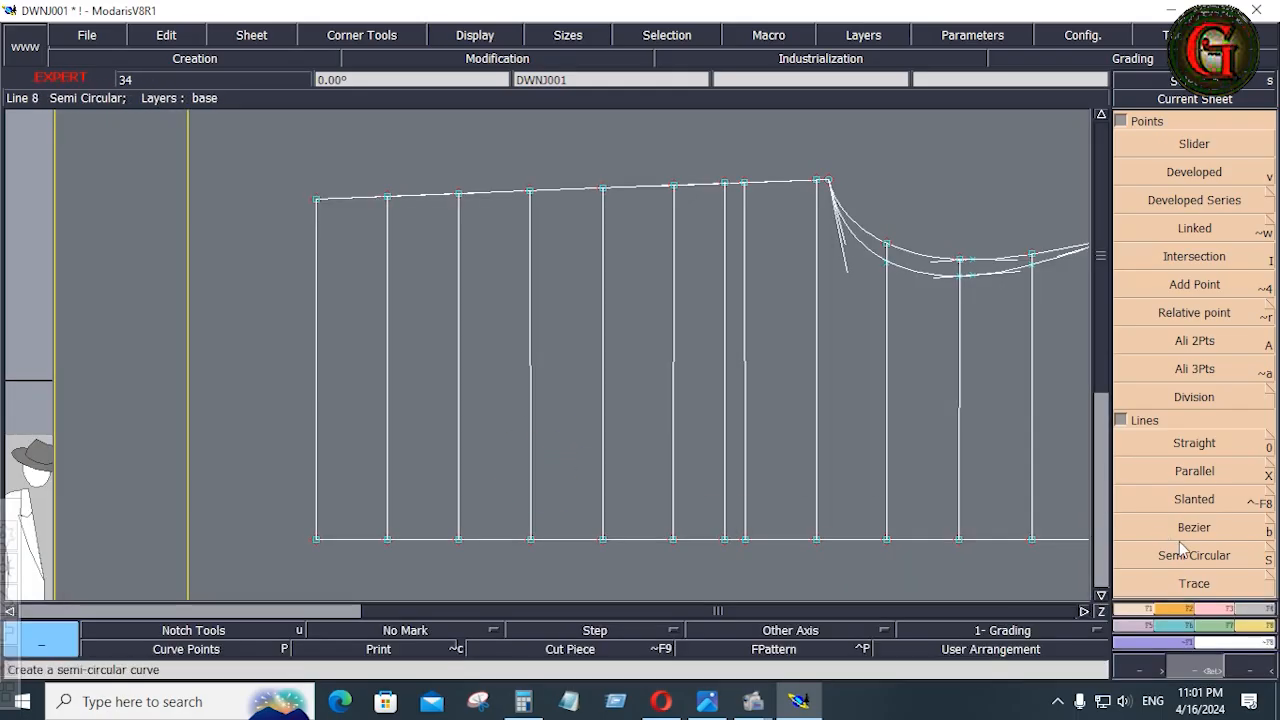
pyautogui.click(1199, 174)
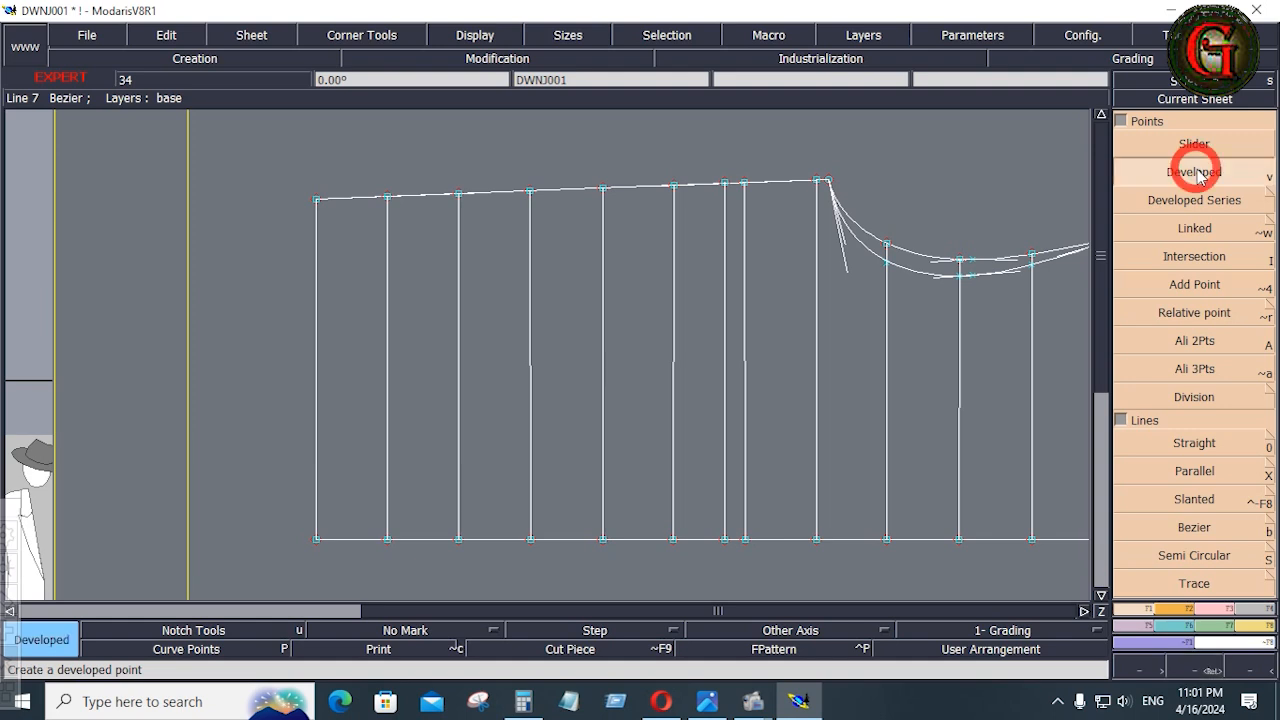
pyautogui.click(727, 208)
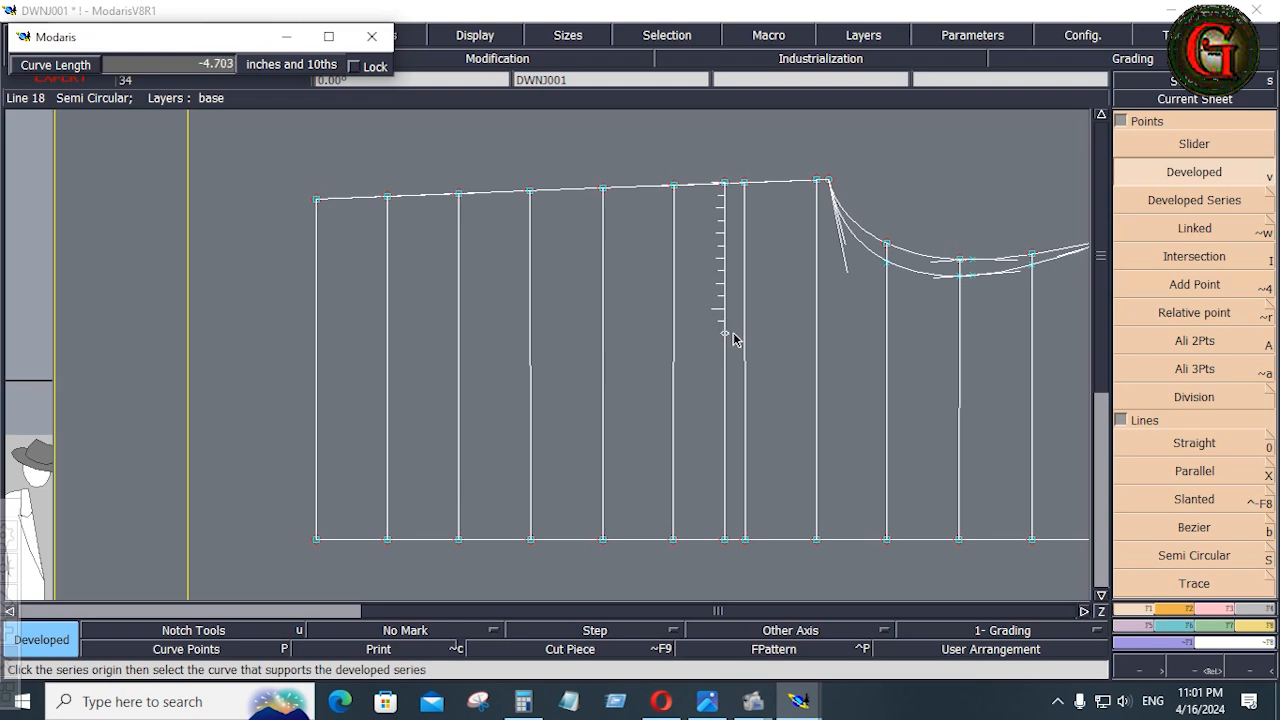
pyautogui.click(731, 337)
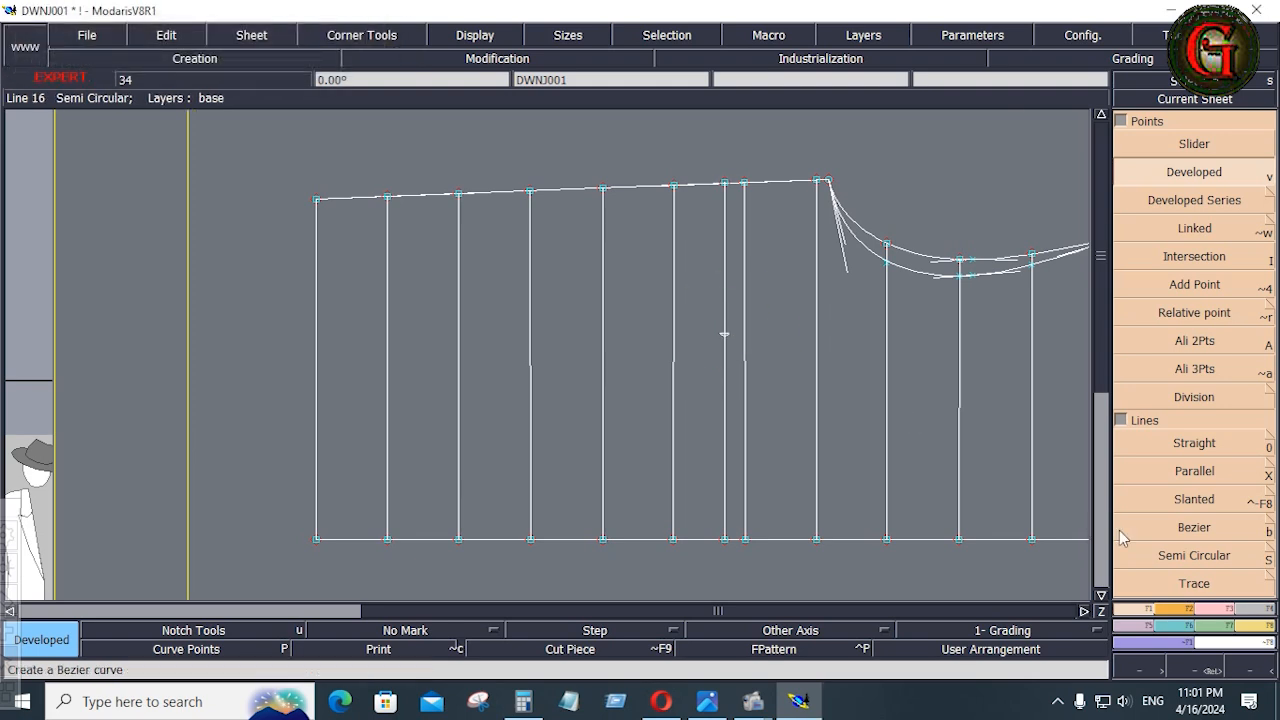
# Draw a slanted Bezier pocket line from the developed point toward the hem and side seam, with dl set to 6.5 inches
pyautogui.click(1122, 609)
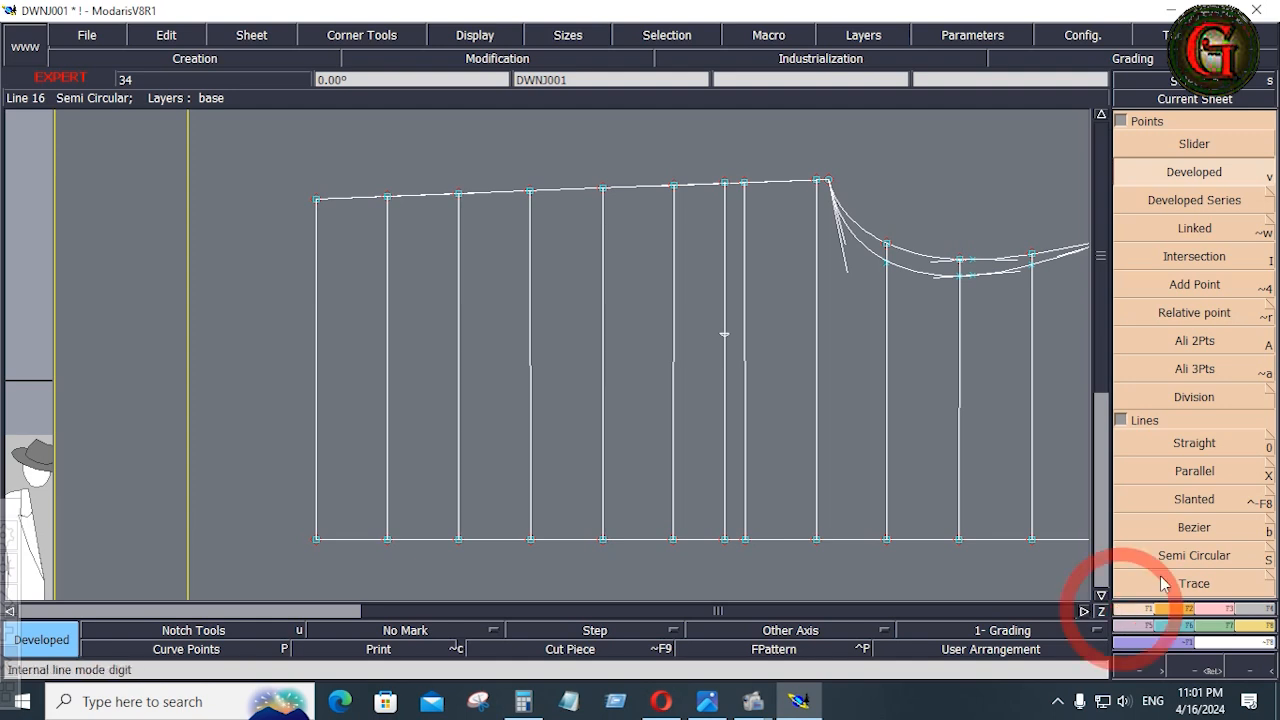
pyautogui.click(1194, 525)
pyautogui.click(724, 334)
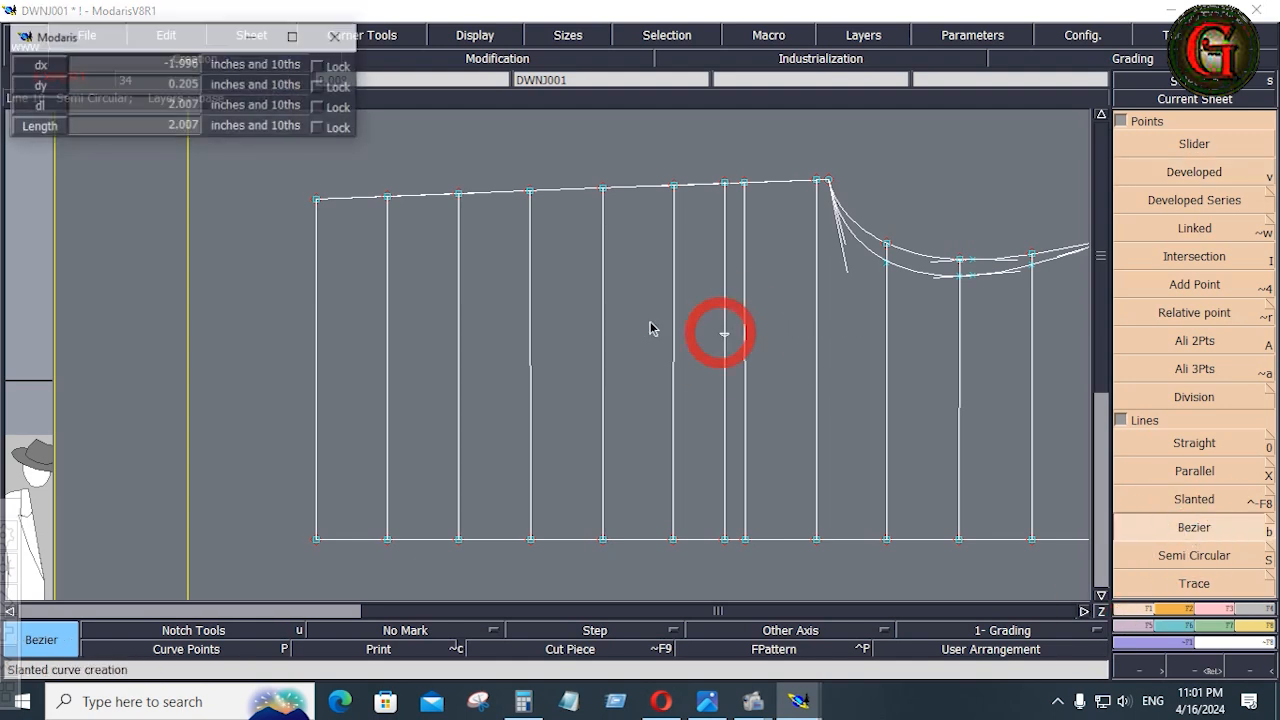
pyautogui.click(123, 106)
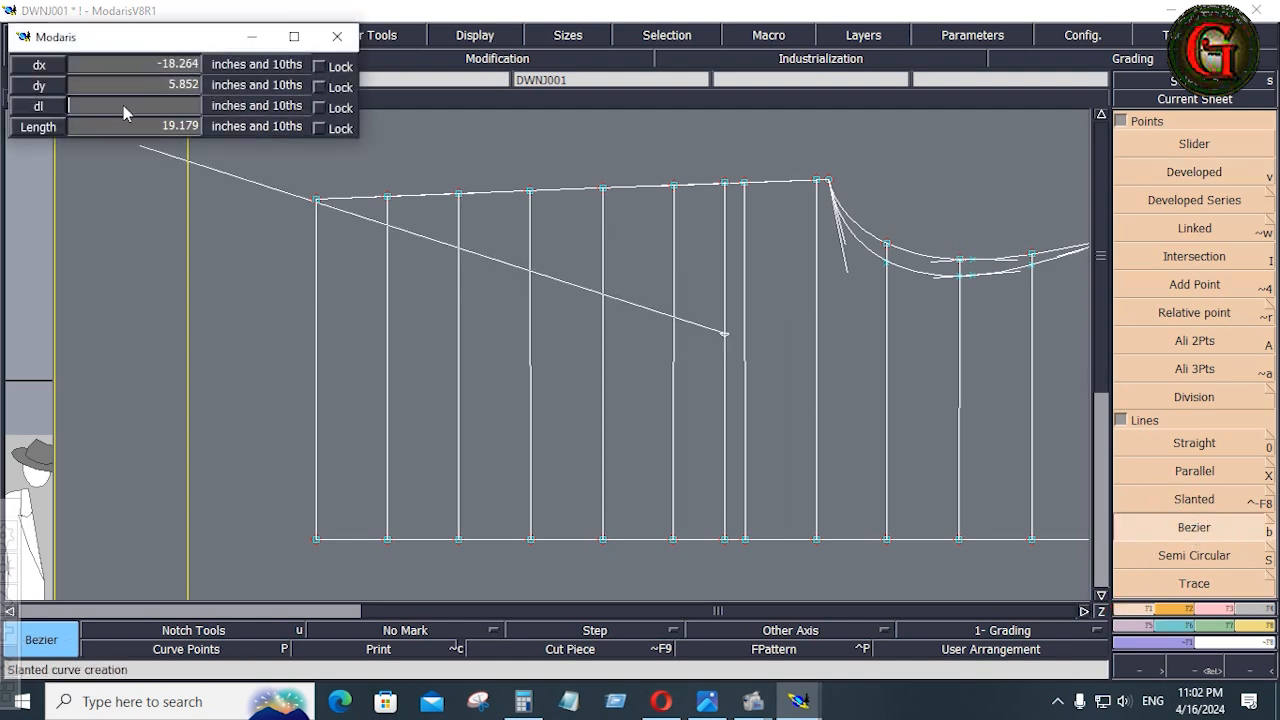
pyautogui.write('6.5')
pyautogui.press('Return')
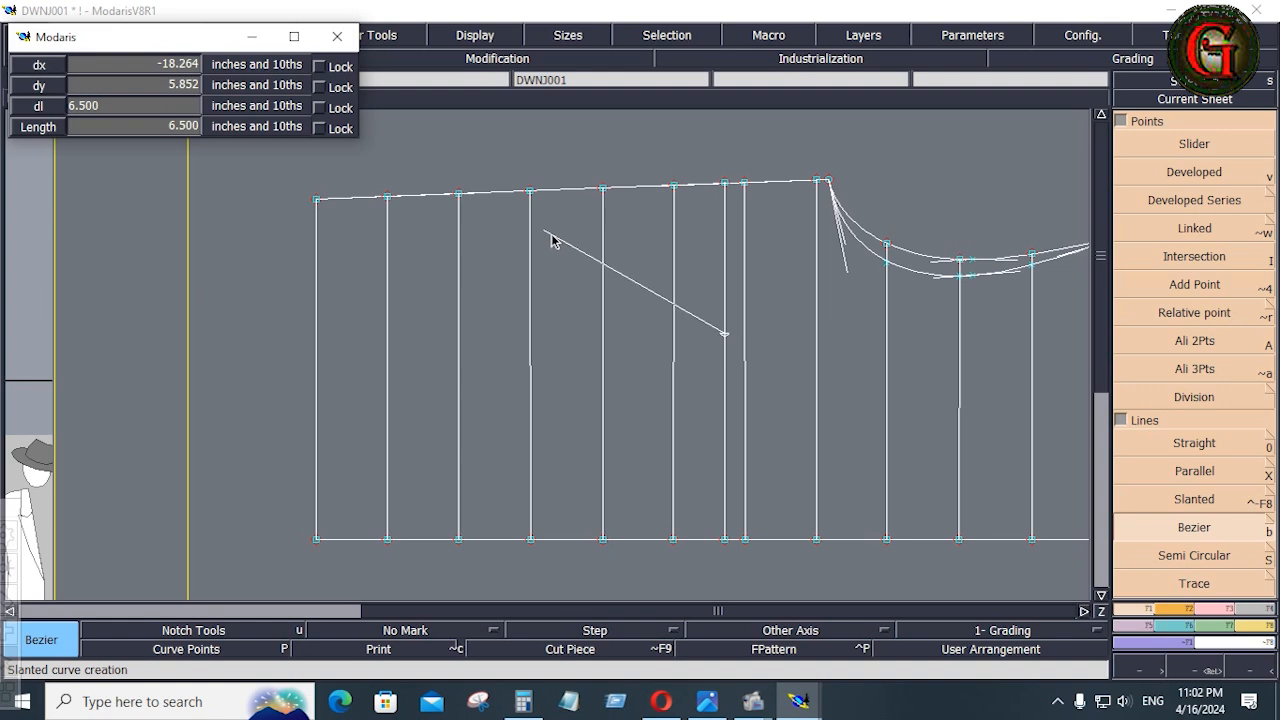
# Switch to the tech pack image, examine the pocket's slant and the quilting lines down to the hem, and return to Modaris
pyautogui.hotkey('alt', 'Tab')
pyautogui.scroll(-2, 906, 497)
pyautogui.scroll(2, 900, 509)
pyautogui.scroll(1, 903, 554)
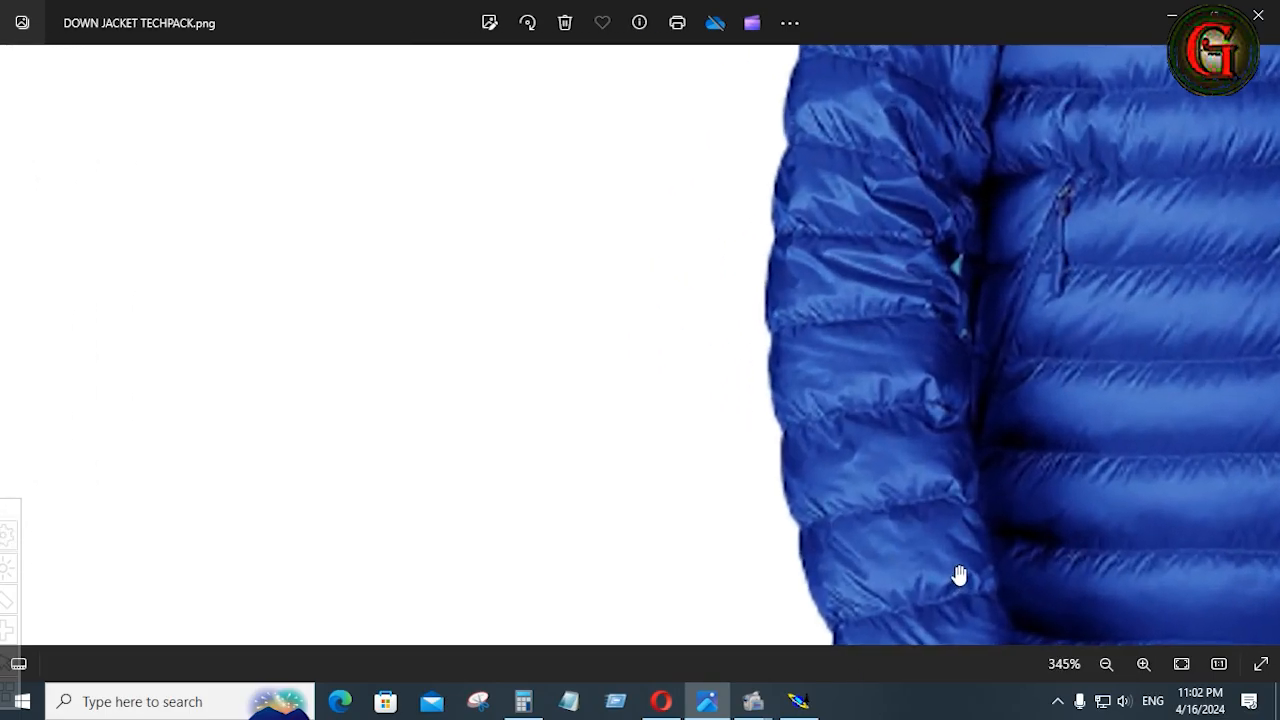
pyautogui.moveTo(957, 577); pyautogui.dragTo(711, 377)
pyautogui.scroll(1, 705, 385)
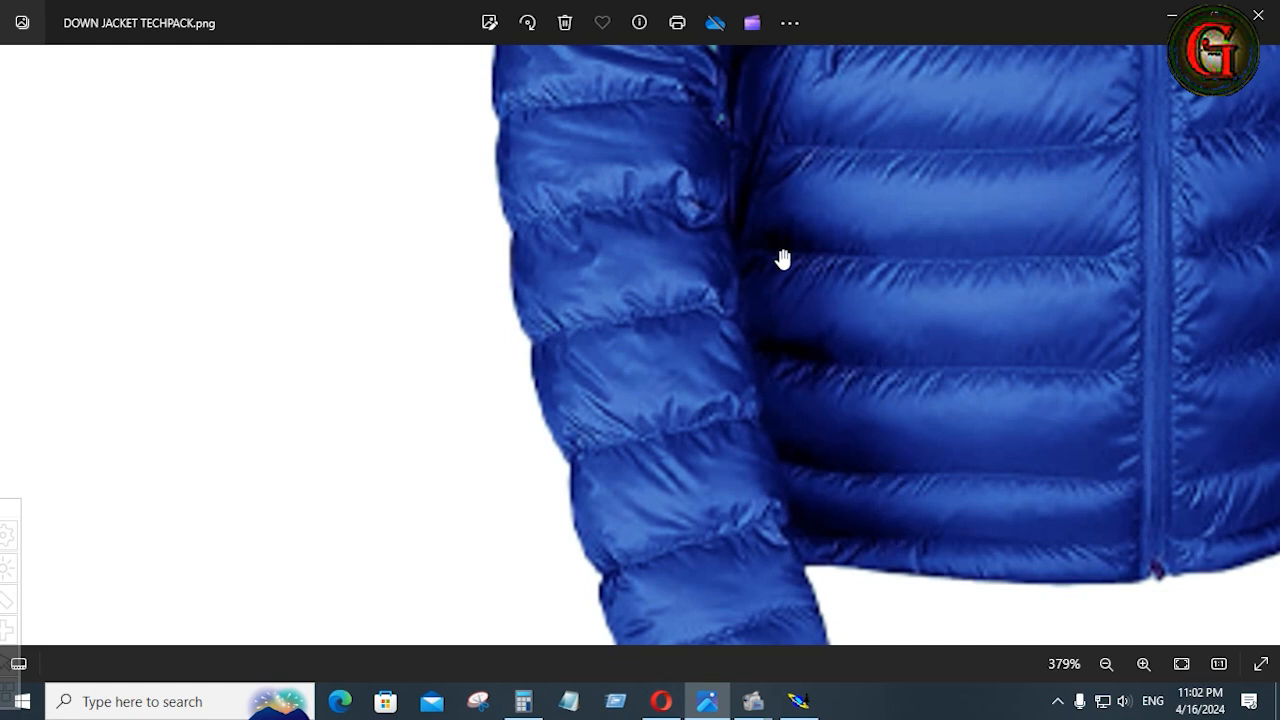
pyautogui.click(798, 701)
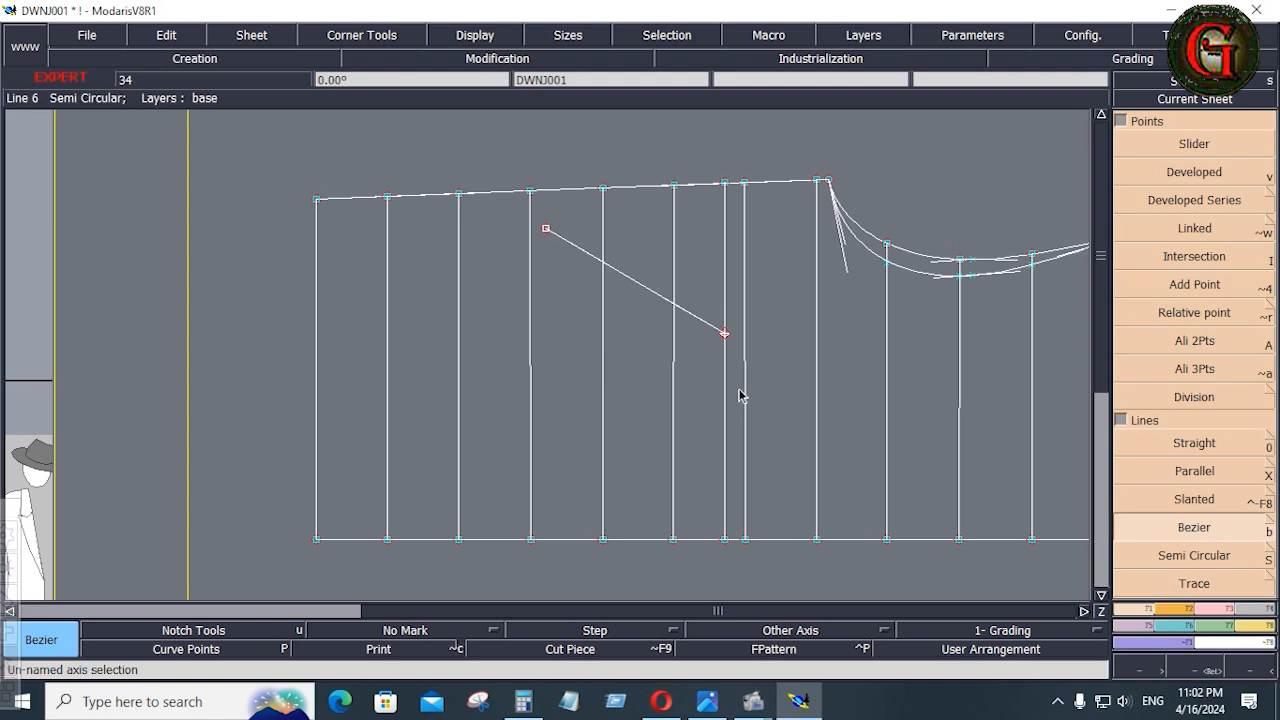
# Compare with the pocket in the tech pack image and create a parallel of the slanted pocket line 0.625 inches toward the center front
pyautogui.hotkey('shift', 'x')
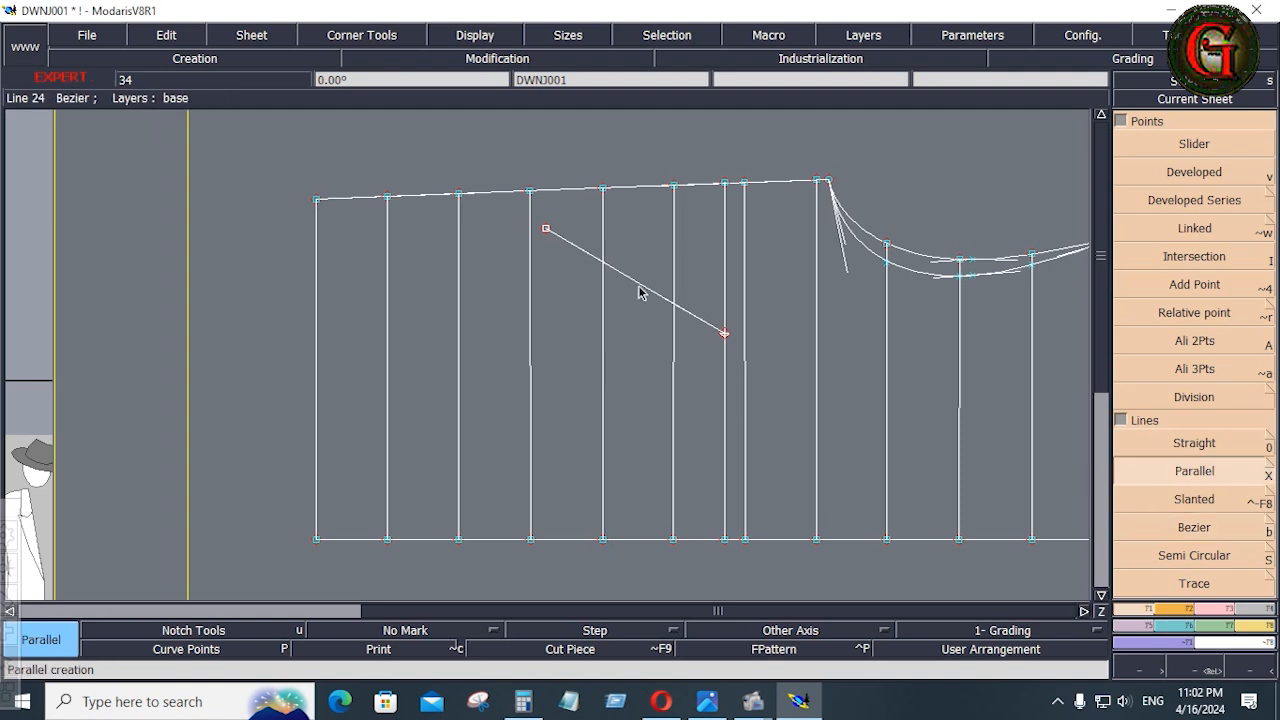
pyautogui.click(636, 292)
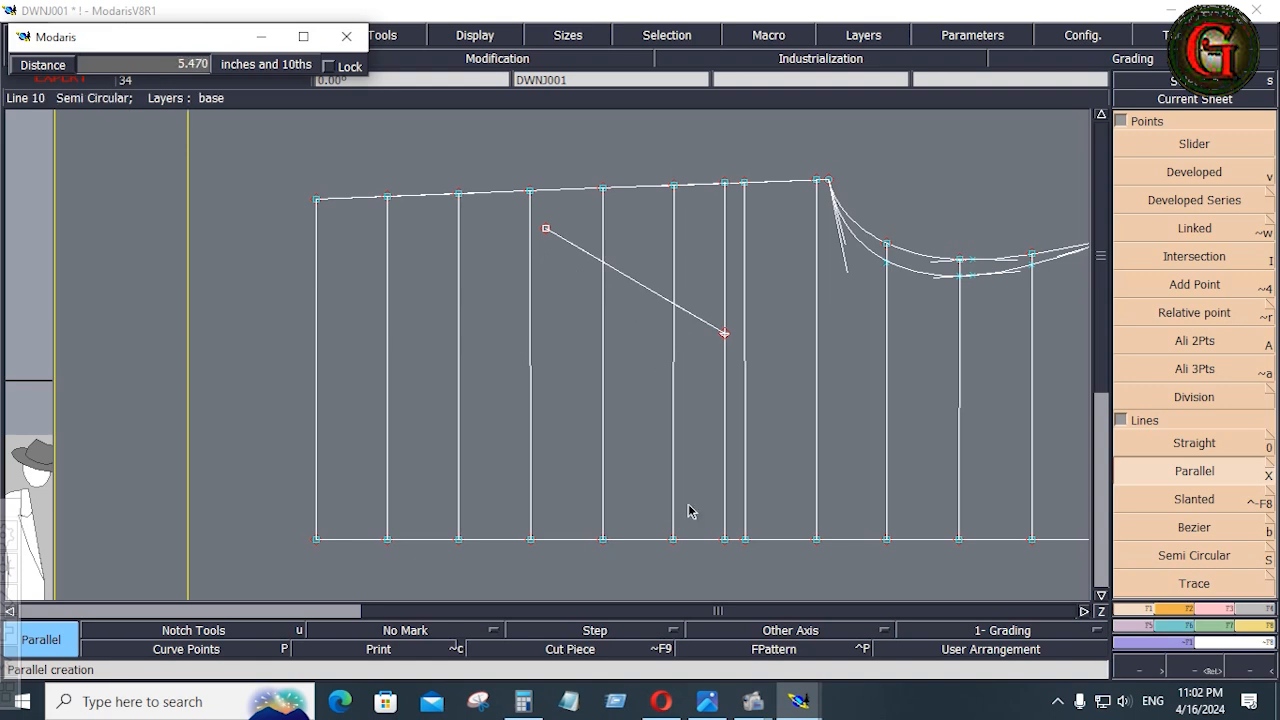
pyautogui.click(716, 702)
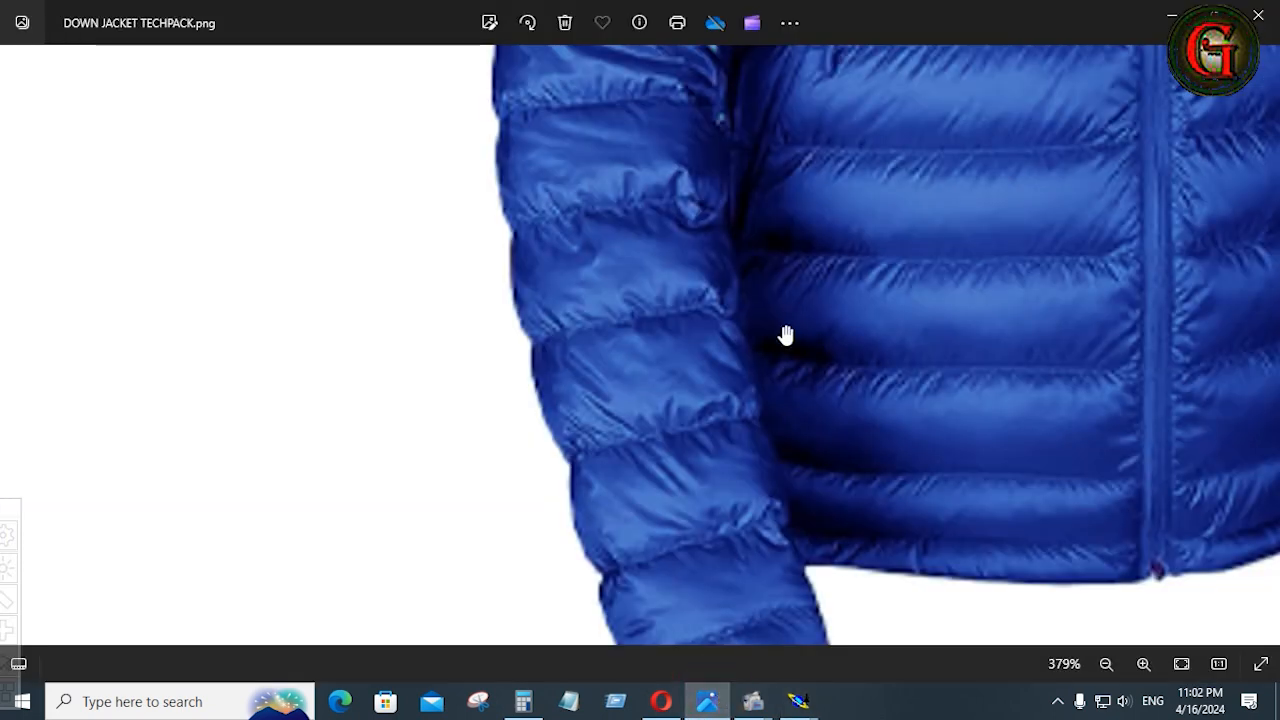
pyautogui.scroll(2, 786, 334)
pyautogui.scroll(-4, 791, 314)
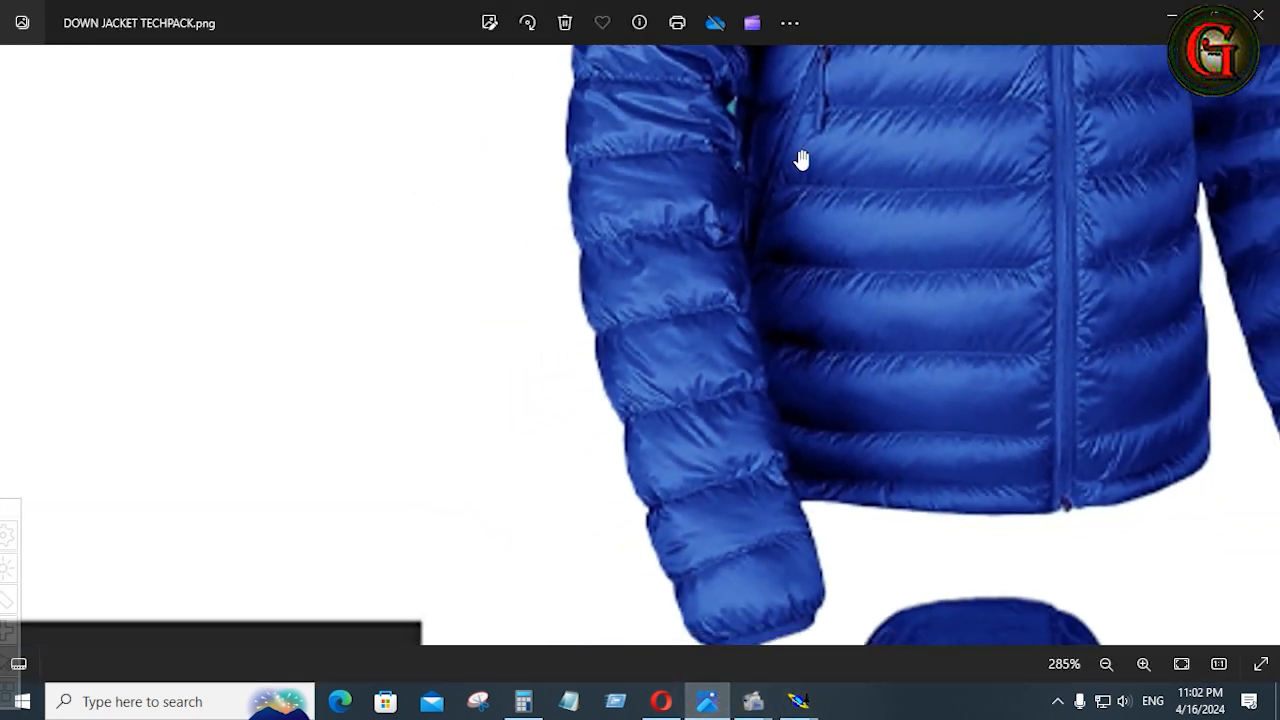
pyautogui.scroll(1, 920, 320)
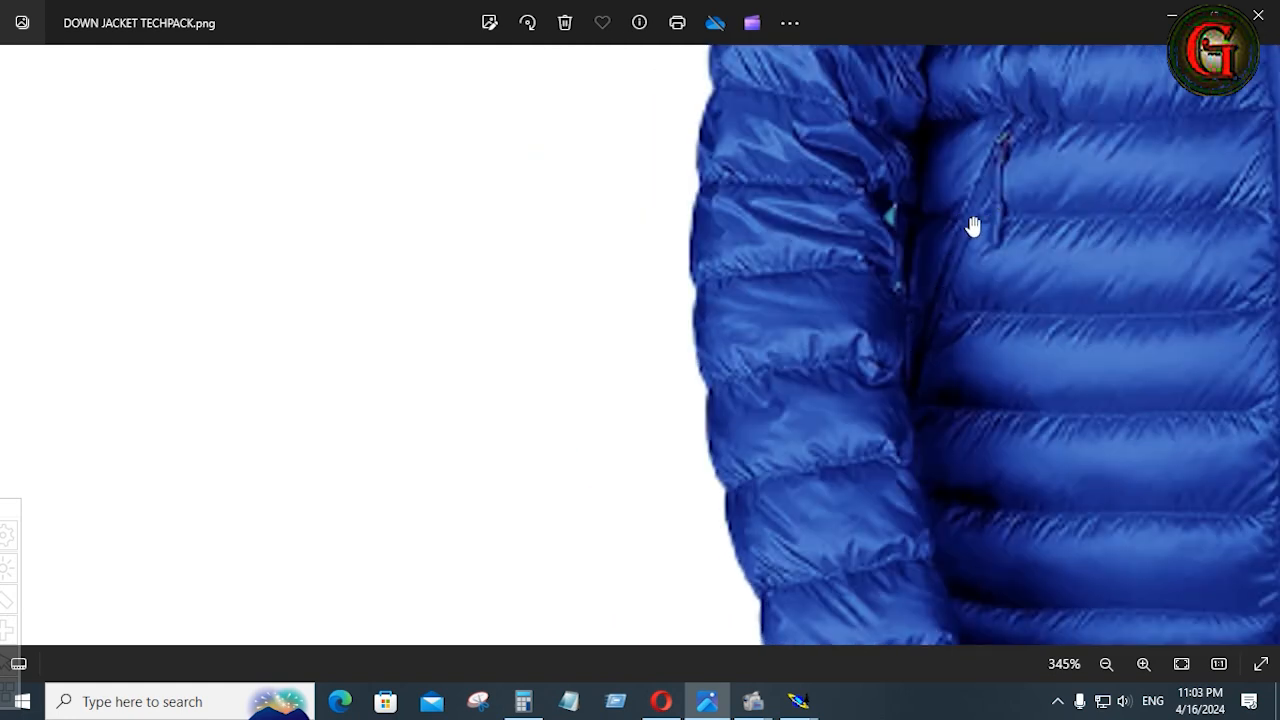
pyautogui.hotkey('alt', 'Tab')
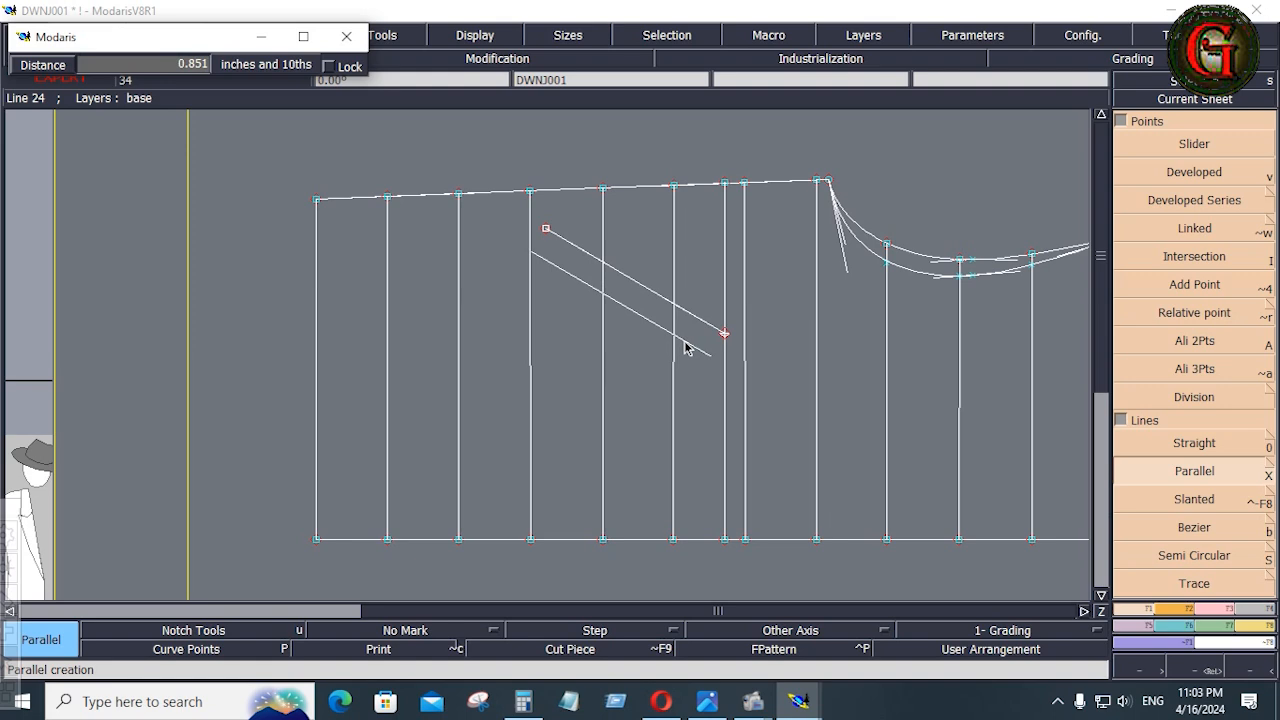
pyautogui.press('Down')
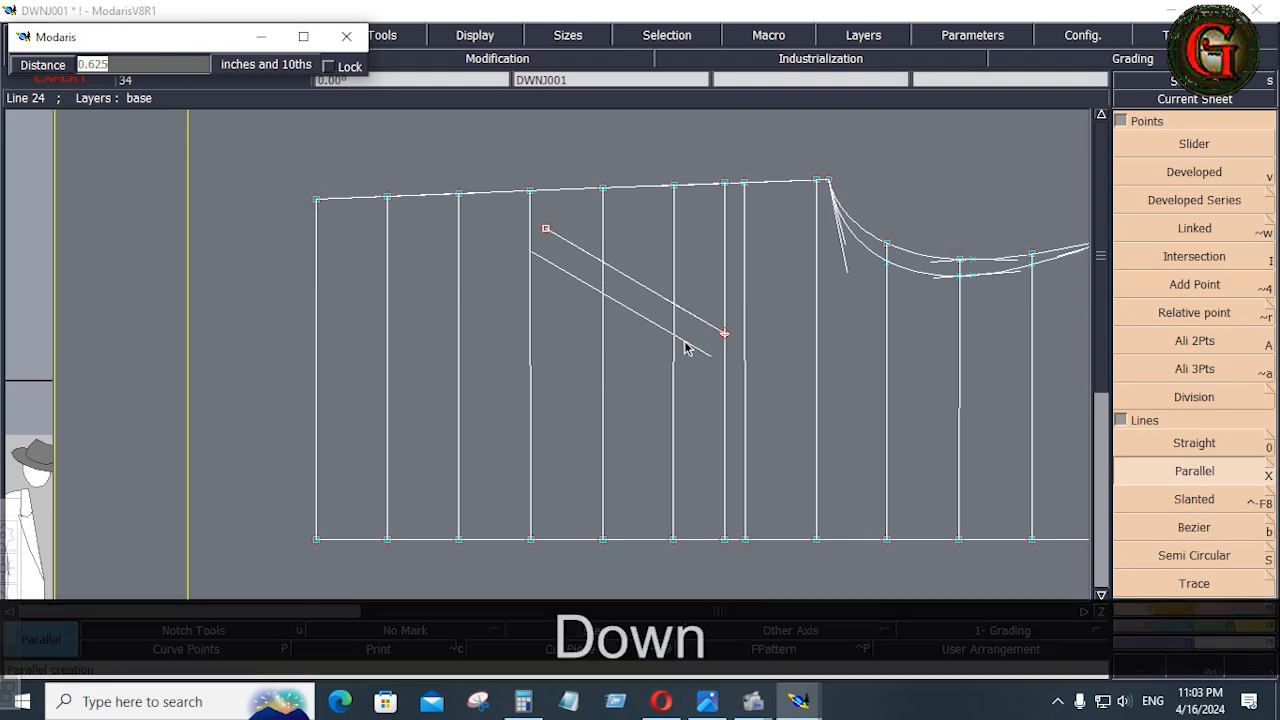
pyautogui.write('.625')
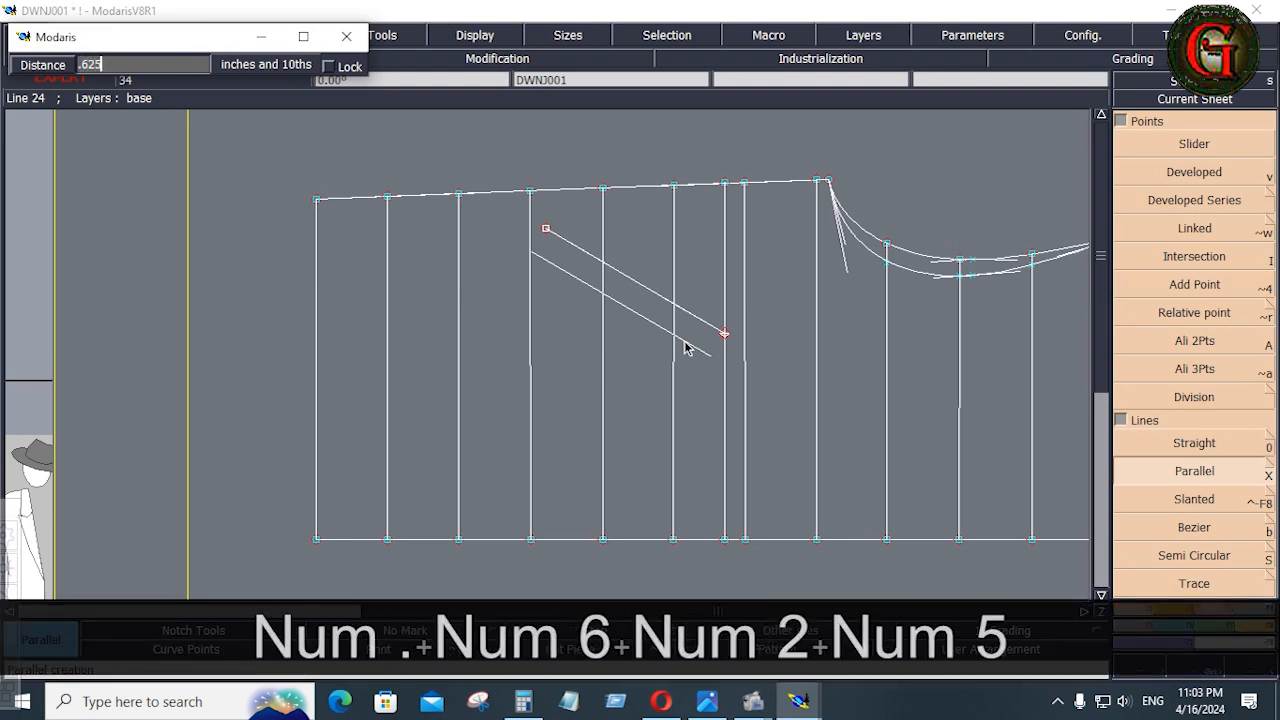
pyautogui.press('Return')
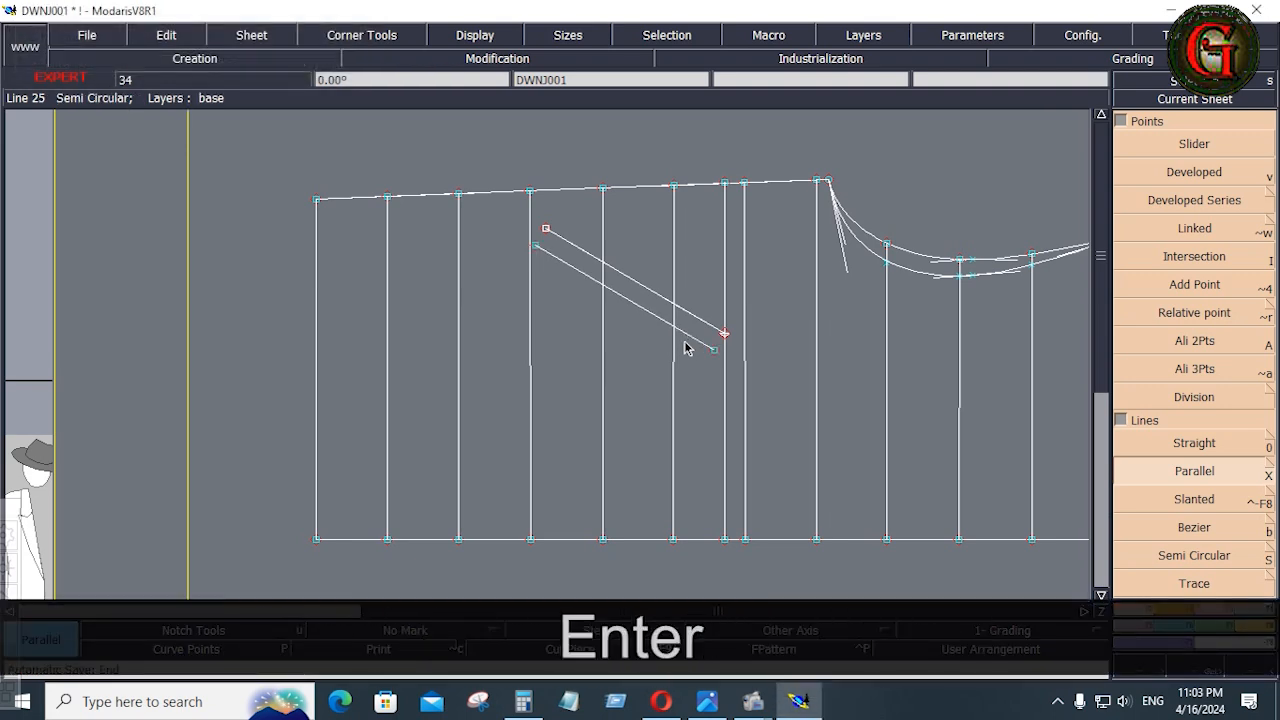
# Create a parallel of the pocket line nearer the center front at -.312 inches, between the two slanted pocket lines
pyautogui.click(637, 309)
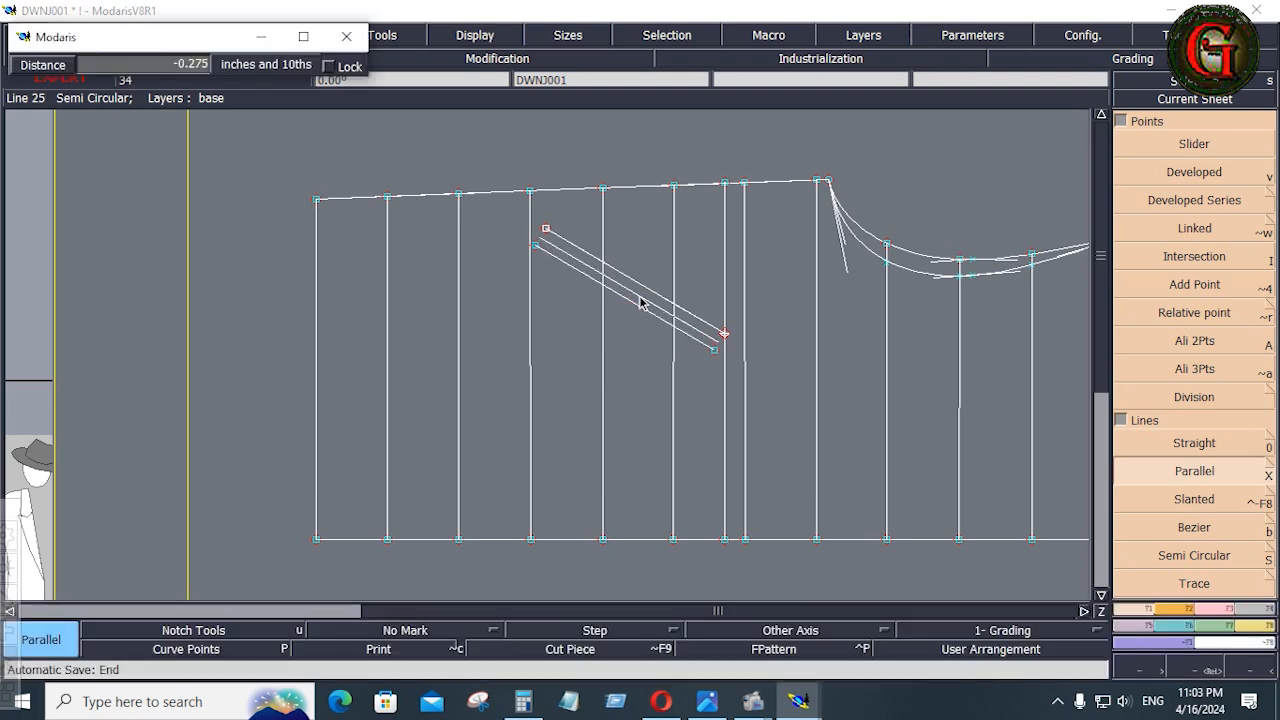
pyautogui.press('Down')
pyautogui.write('-')
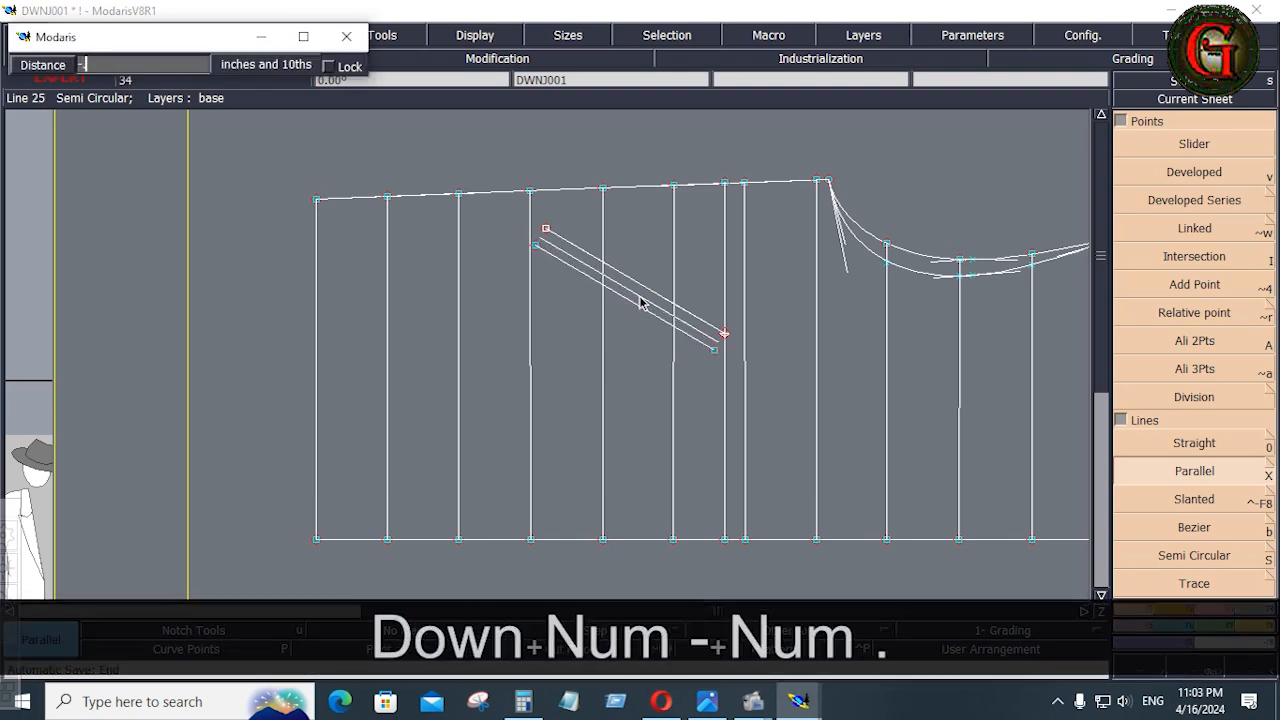
pyautogui.write('.312')
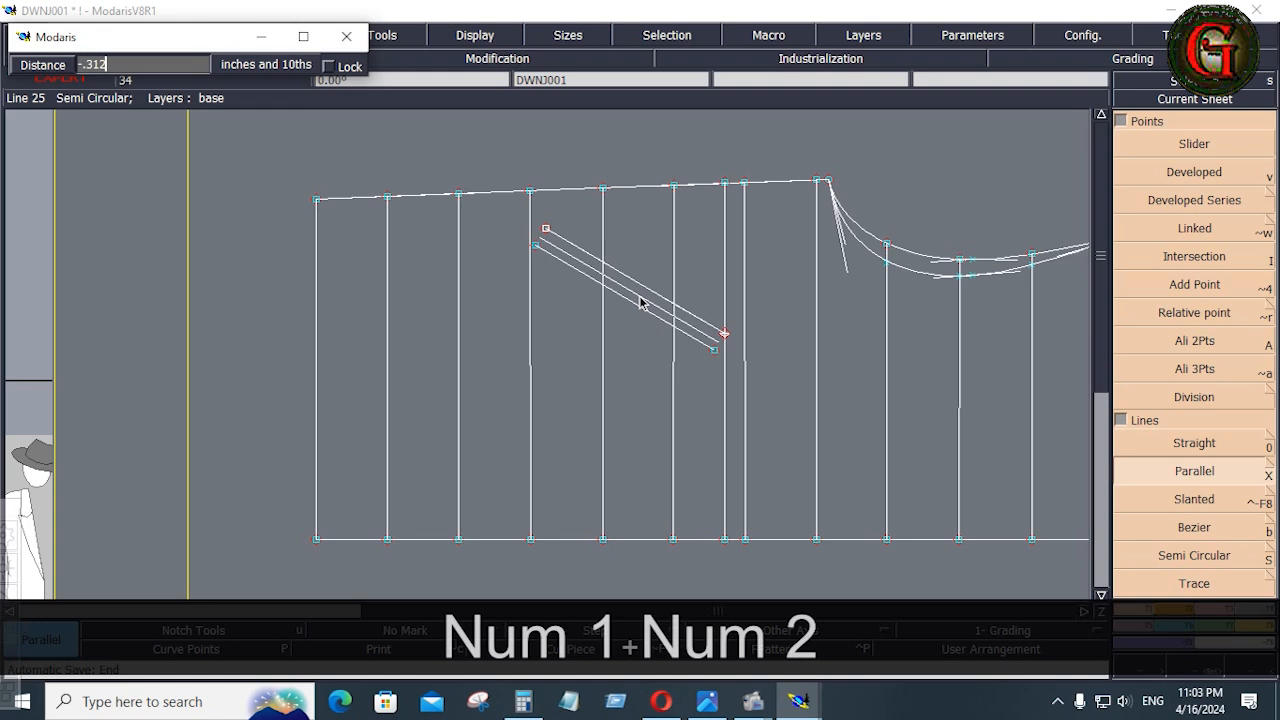
pyautogui.press('Return')
# Insert the developed point at the armhole-side pocket end into its curve and close both pocket ends with short Bezier lines
pyautogui.hotkey('alt', '7')
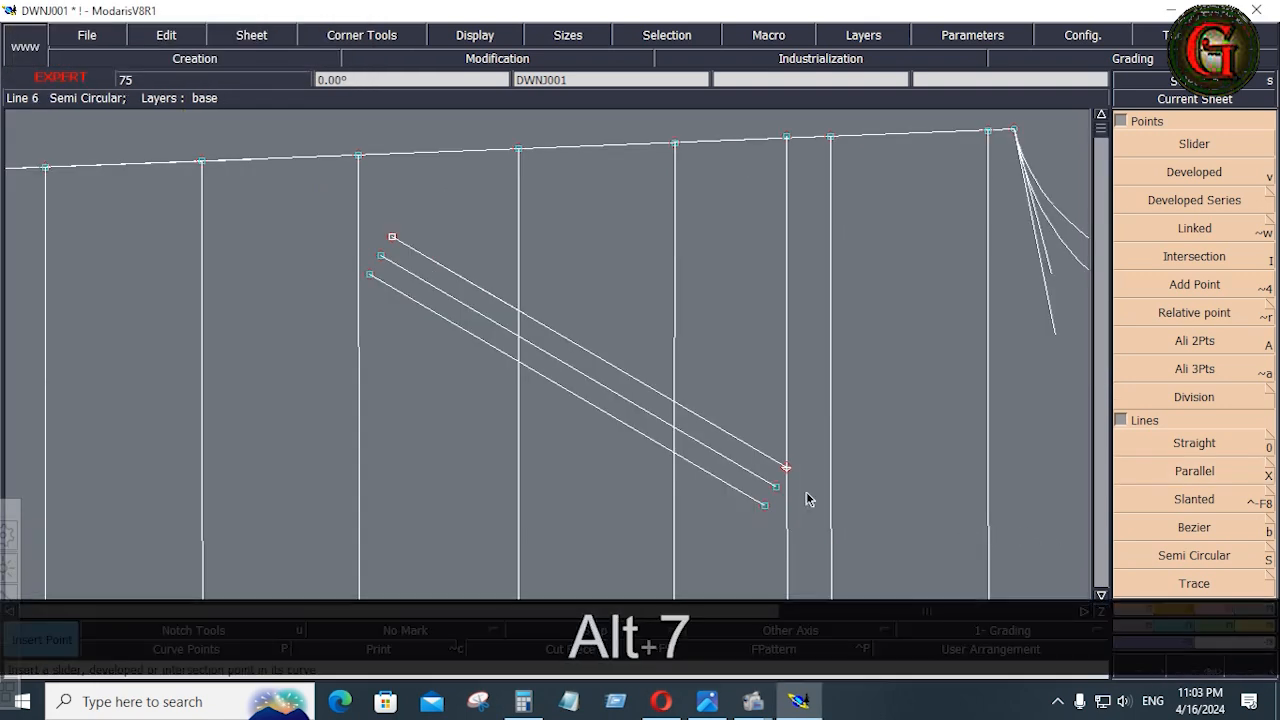
pyautogui.click(786, 467)
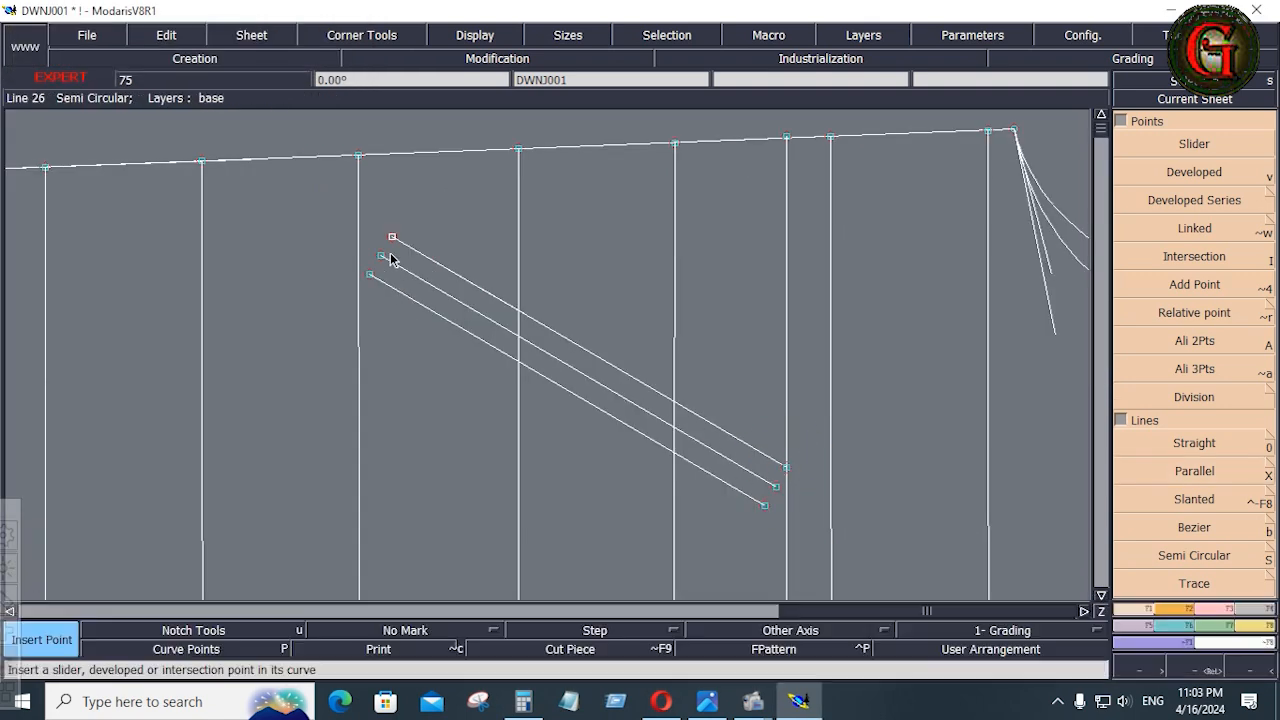
pyautogui.click(1200, 527)
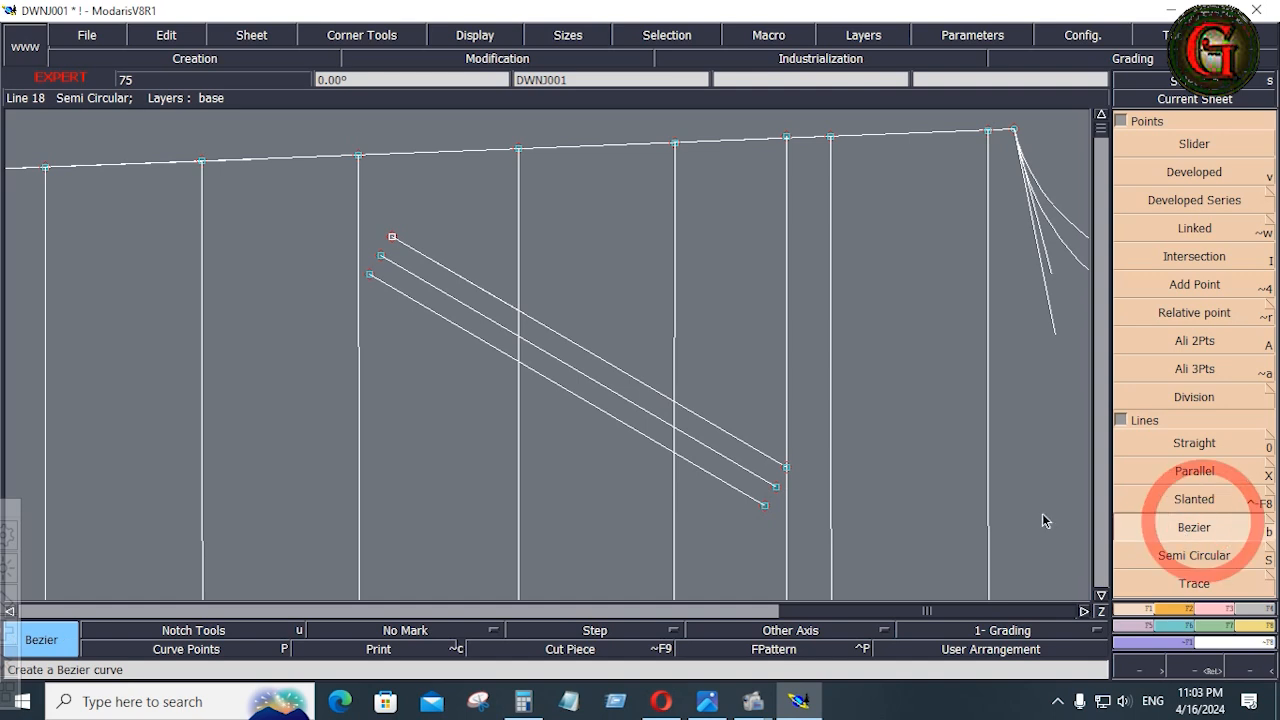
pyautogui.click(766, 505)
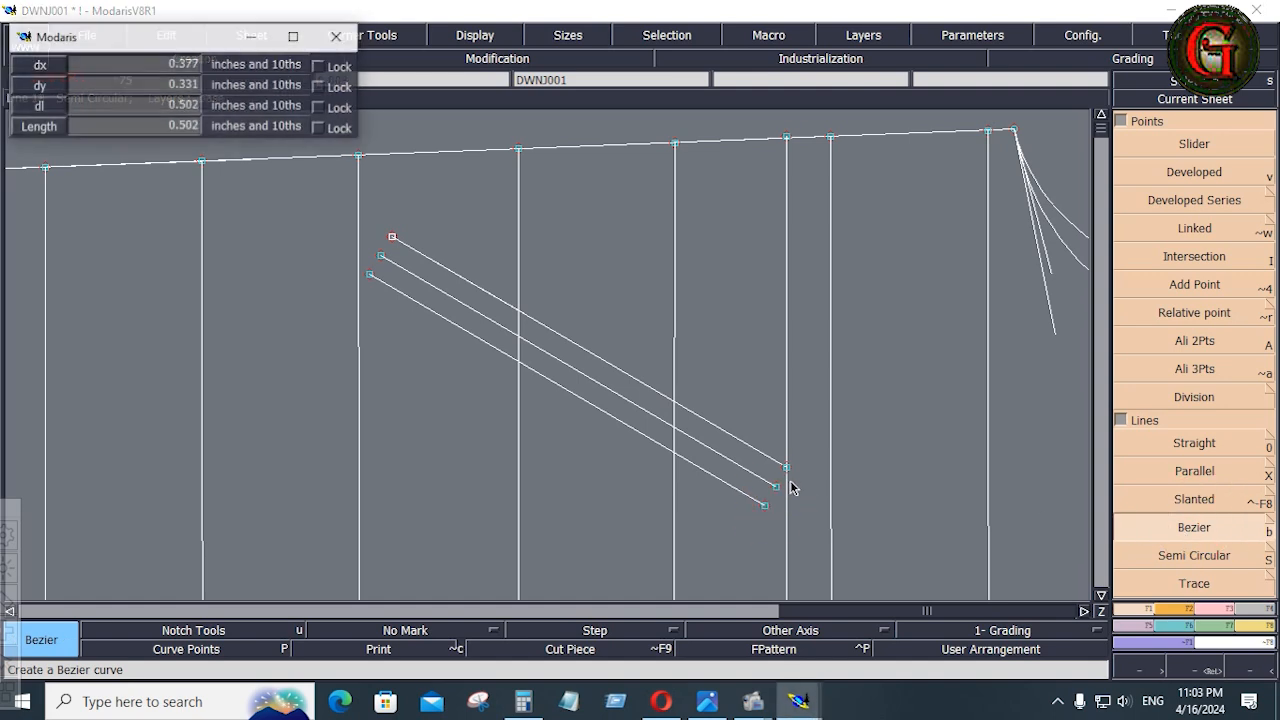
pyautogui.click(787, 468)
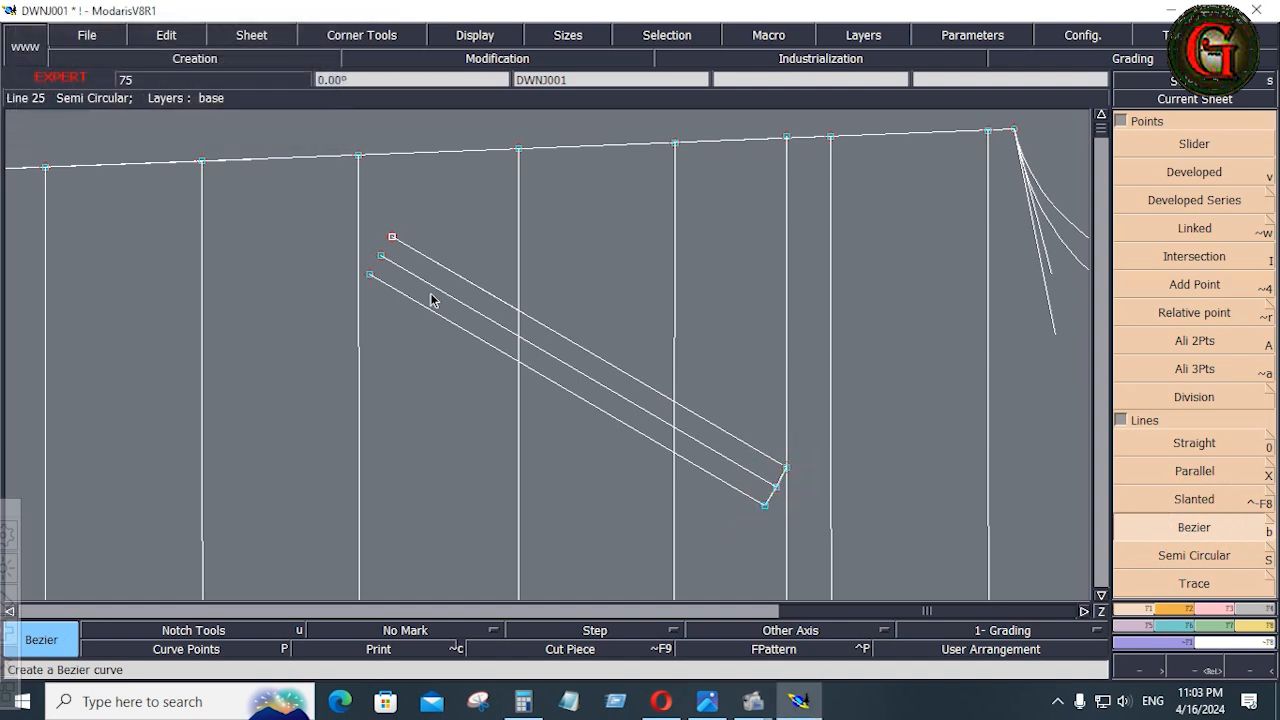
pyautogui.click(370, 274)
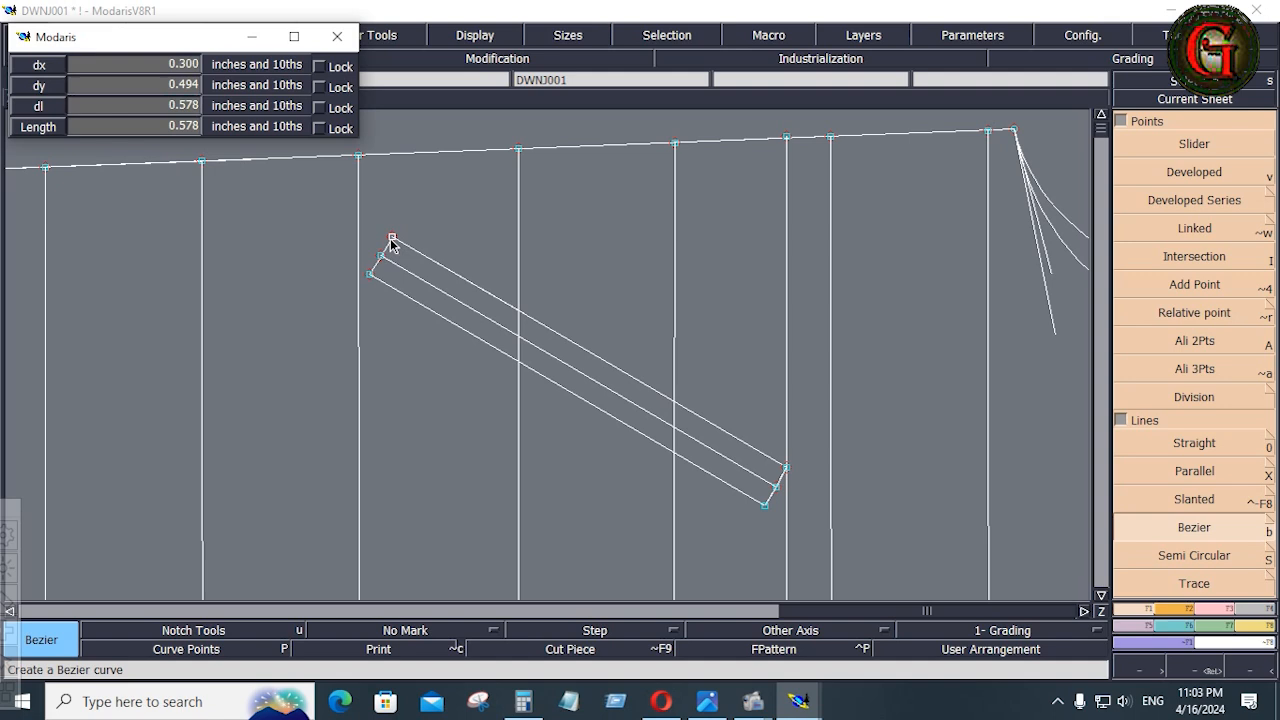
pyautogui.click(392, 240)
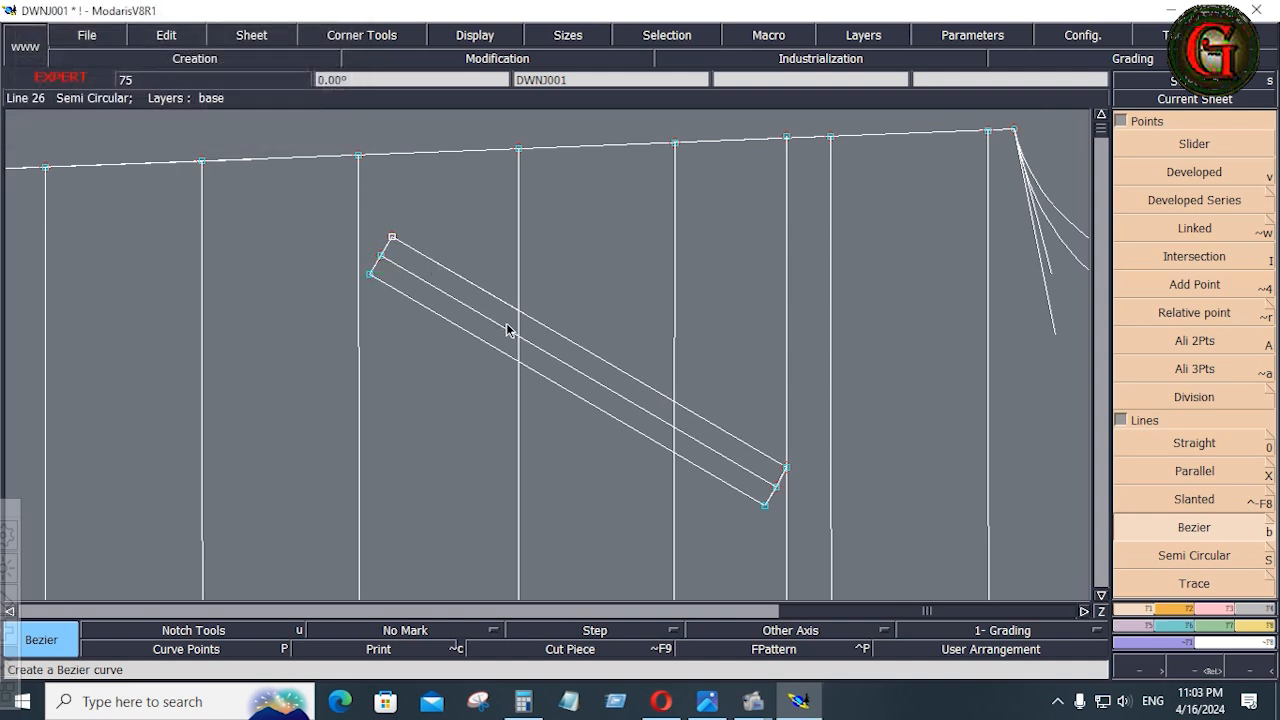
# Delete the vertical construction line running through the armhole-side end of the pocket
pyautogui.press('Delete')
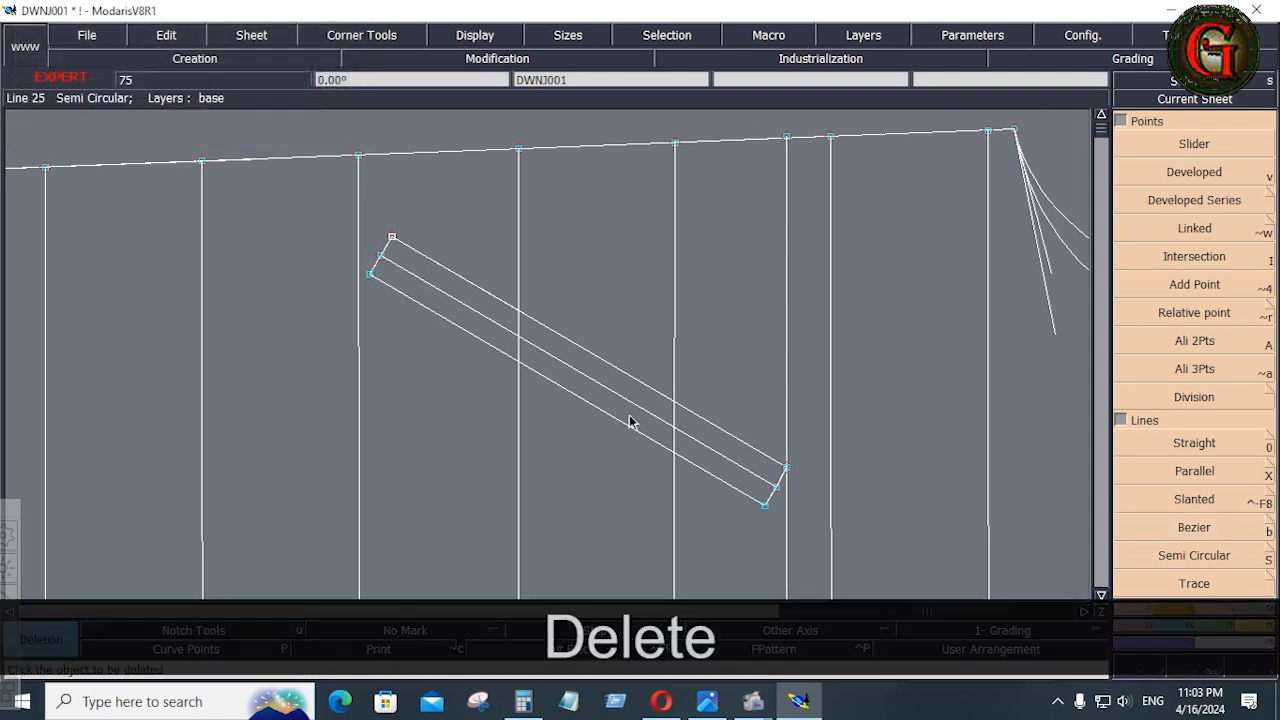
pyautogui.click(787, 370)
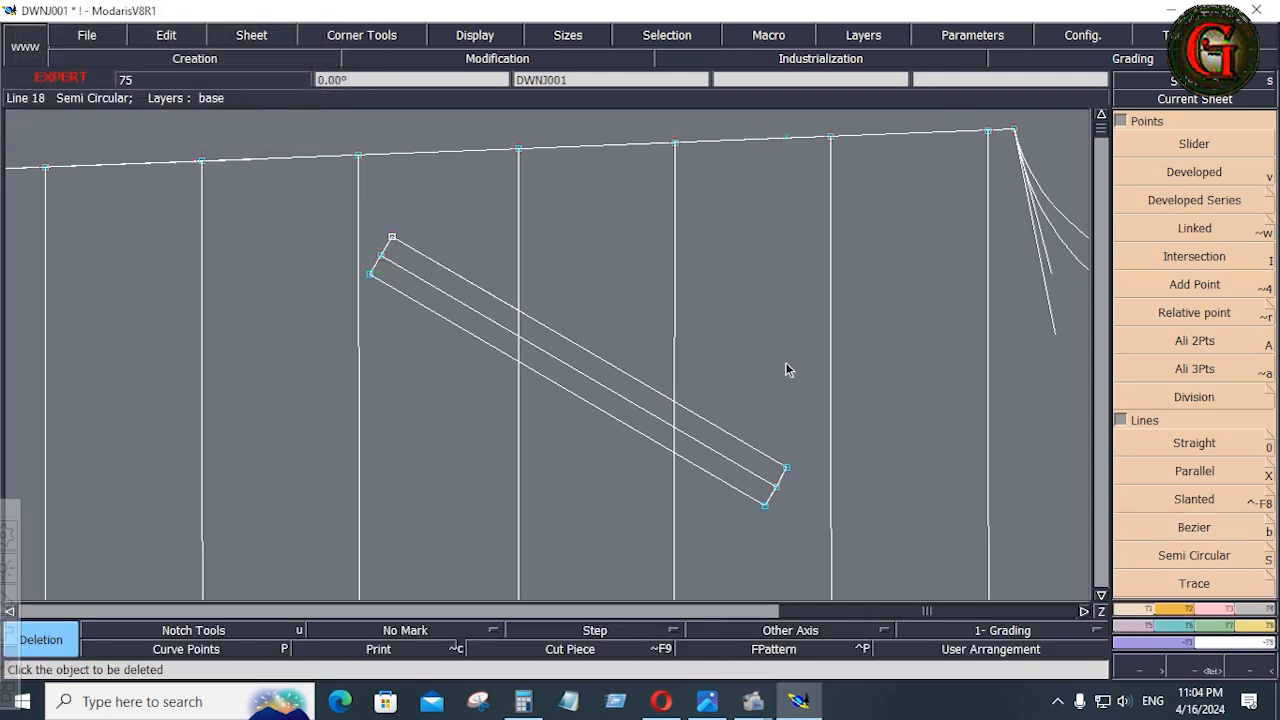
pyautogui.press('Home')
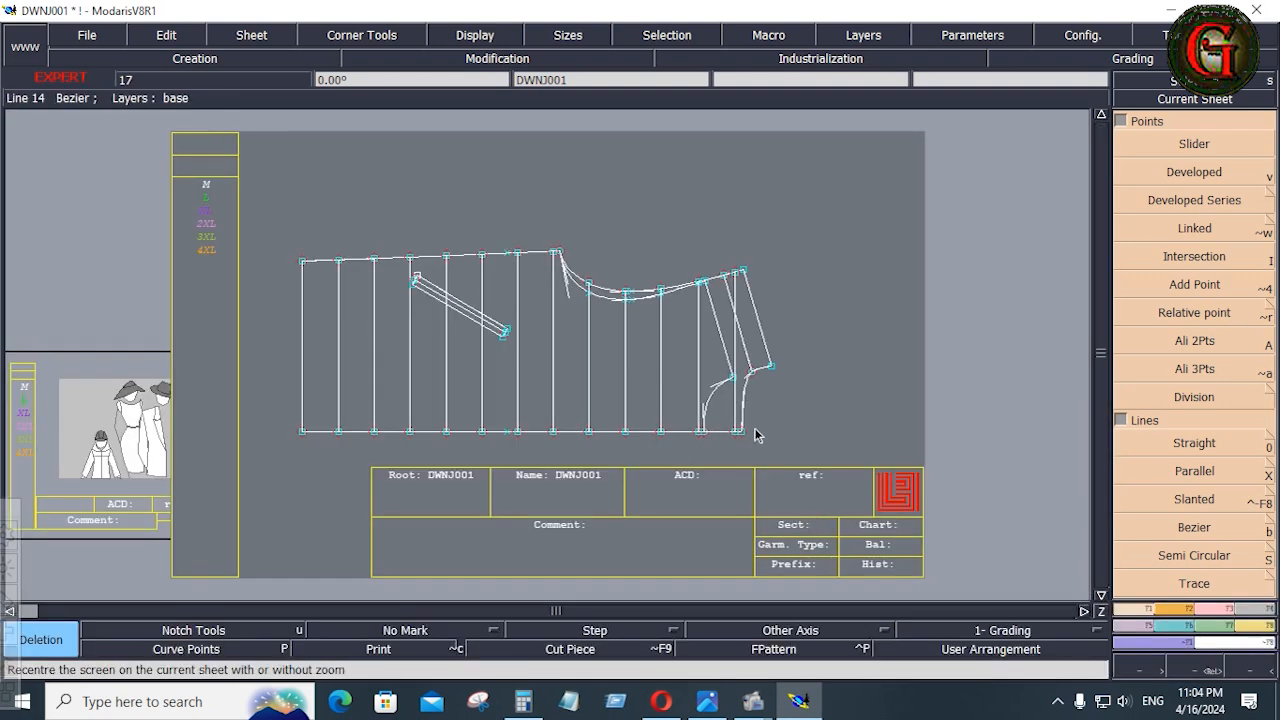
# Save the DWNJ001 model in its save directory, continuing past the detected anomalies
pyautogui.click(98, 34)
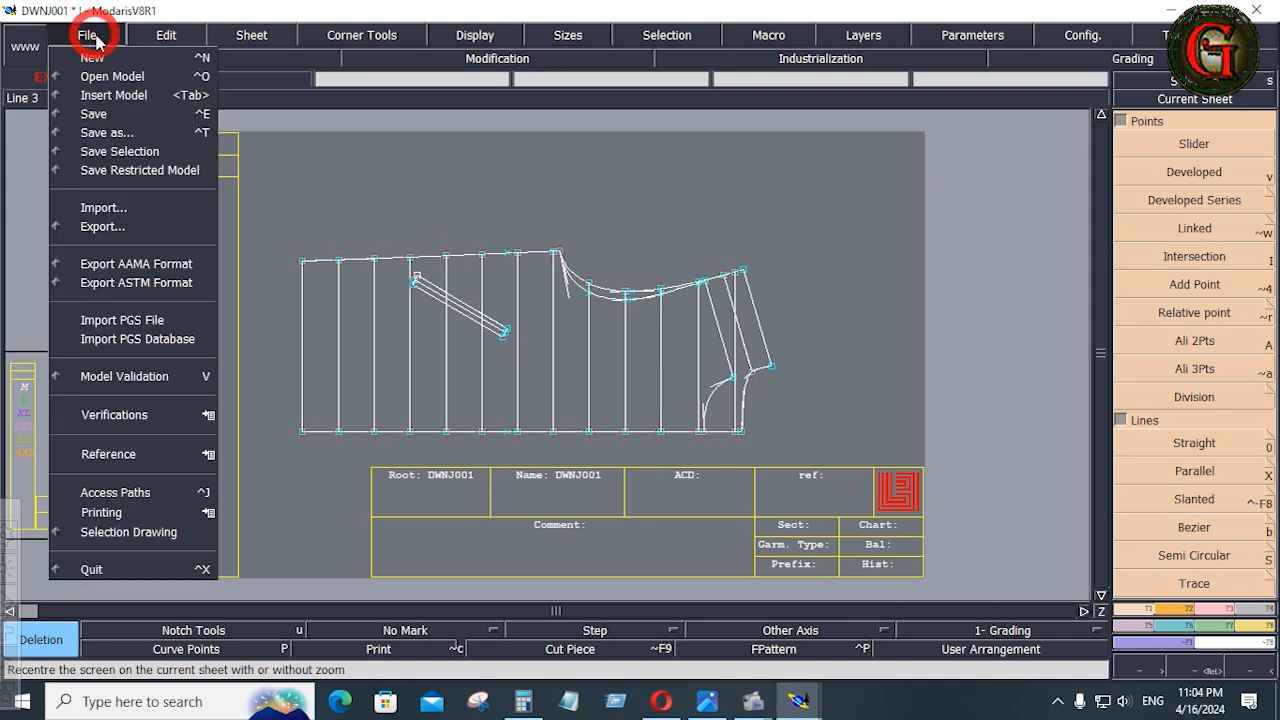
pyautogui.click(90, 112)
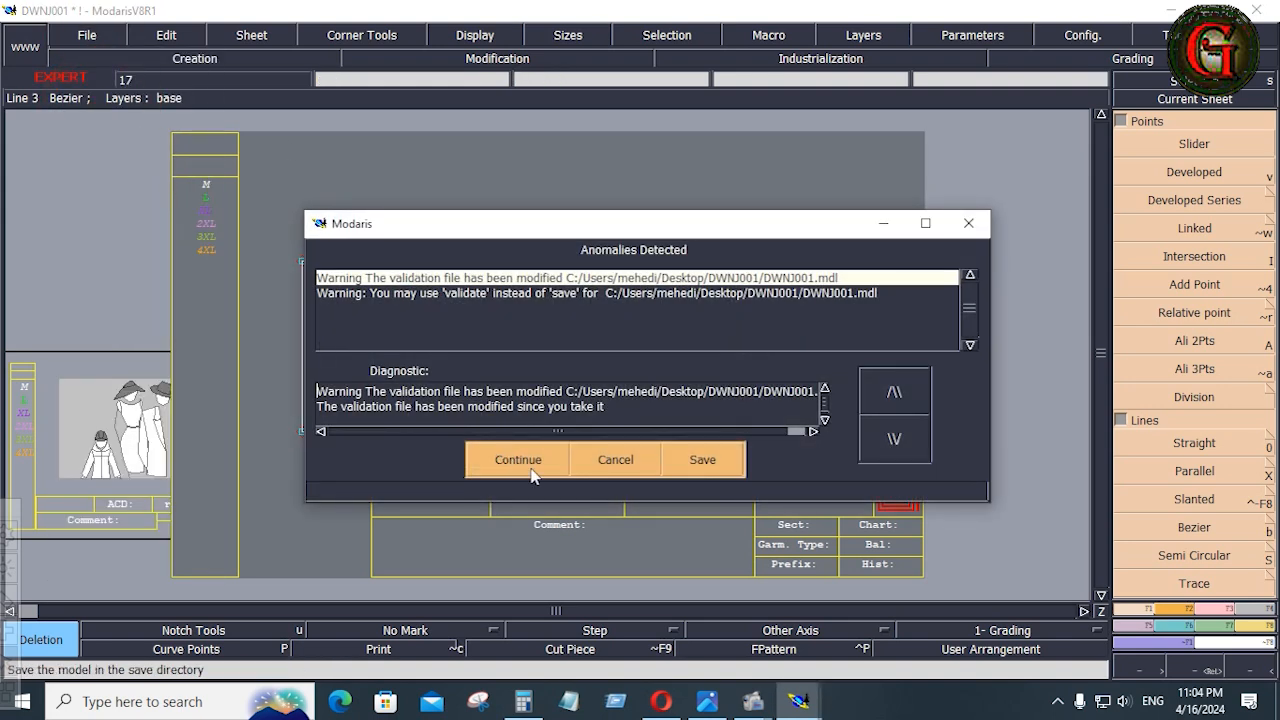
pyautogui.click(520, 462)
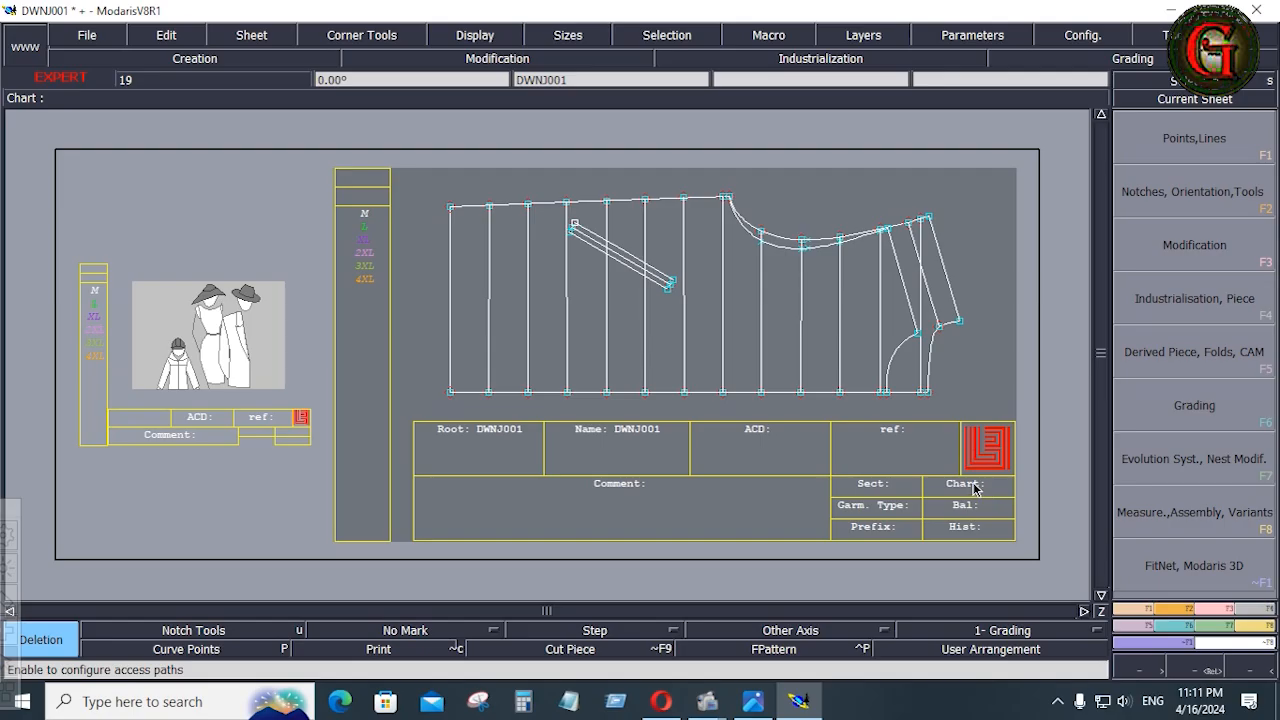
# Switch to the tech pack image, examine the size table and the jacket's sleeve and quilting, and return to Modaris
pyautogui.click(753, 701)
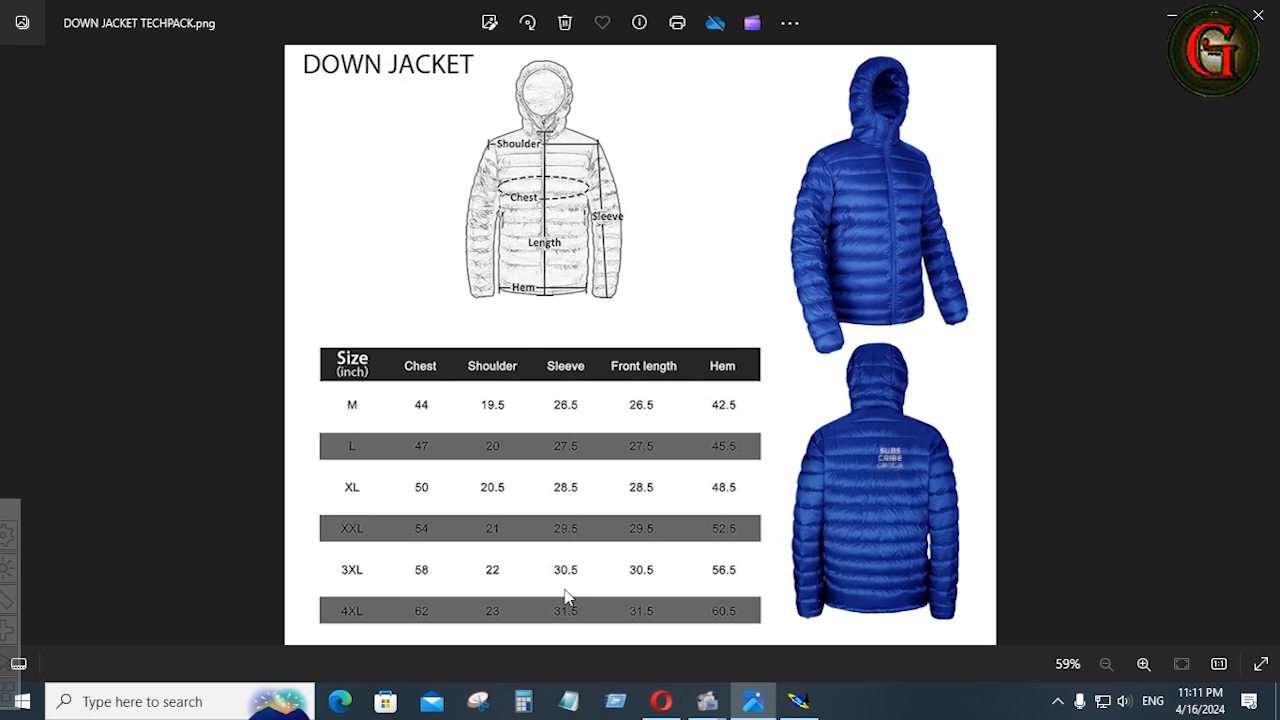
pyautogui.scroll(3, 817, 517)
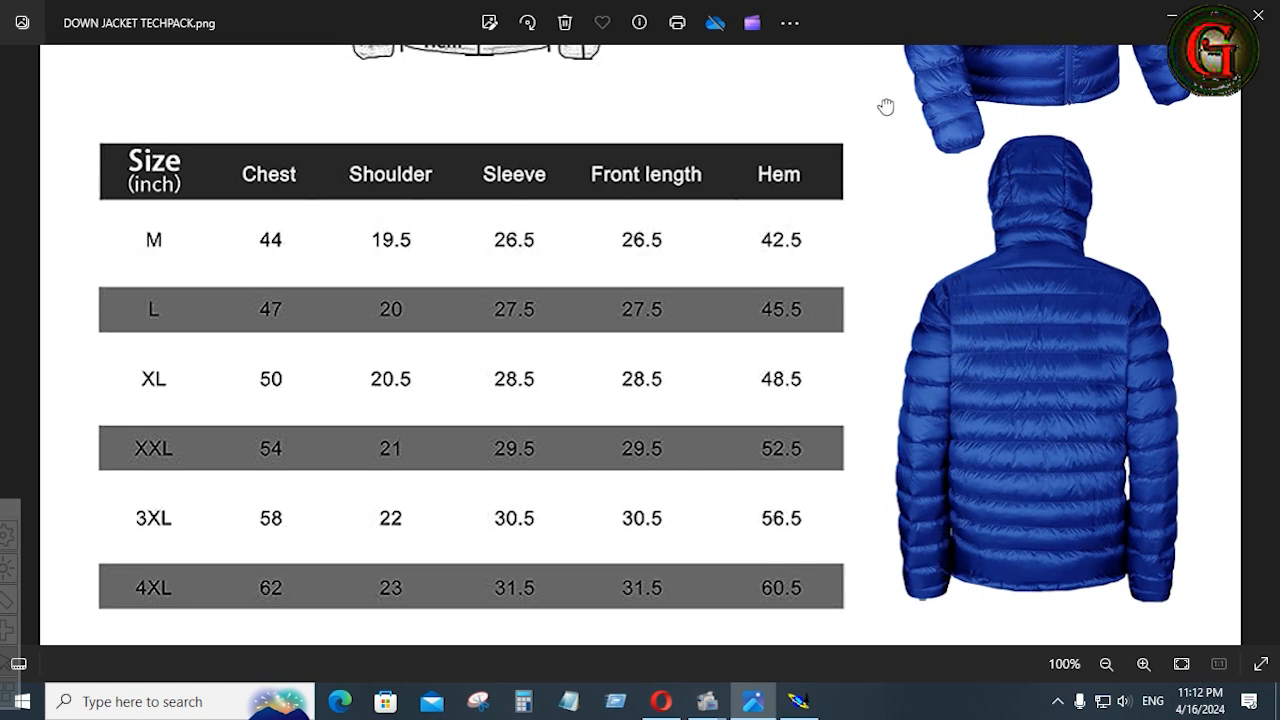
pyautogui.moveTo(886, 106); pyautogui.dragTo(837, 411)
pyautogui.scroll(5, 893, 323)
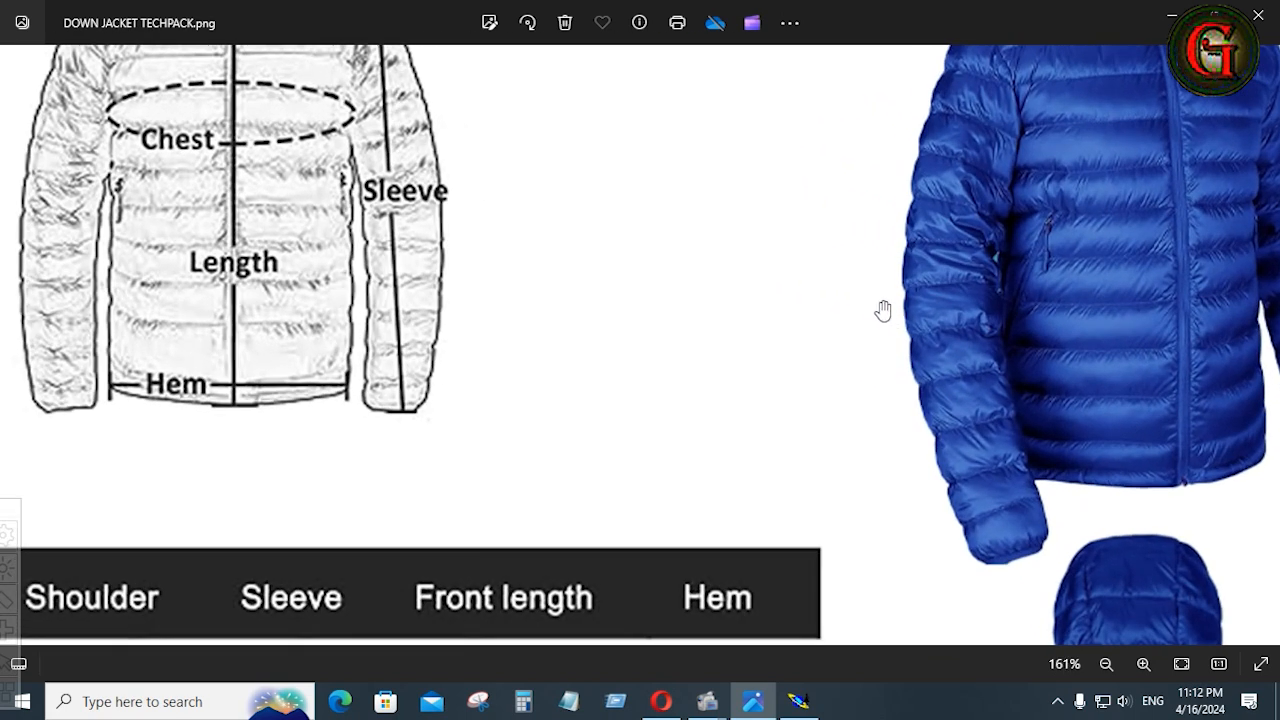
pyautogui.moveTo(883, 311); pyautogui.dragTo(897, 371)
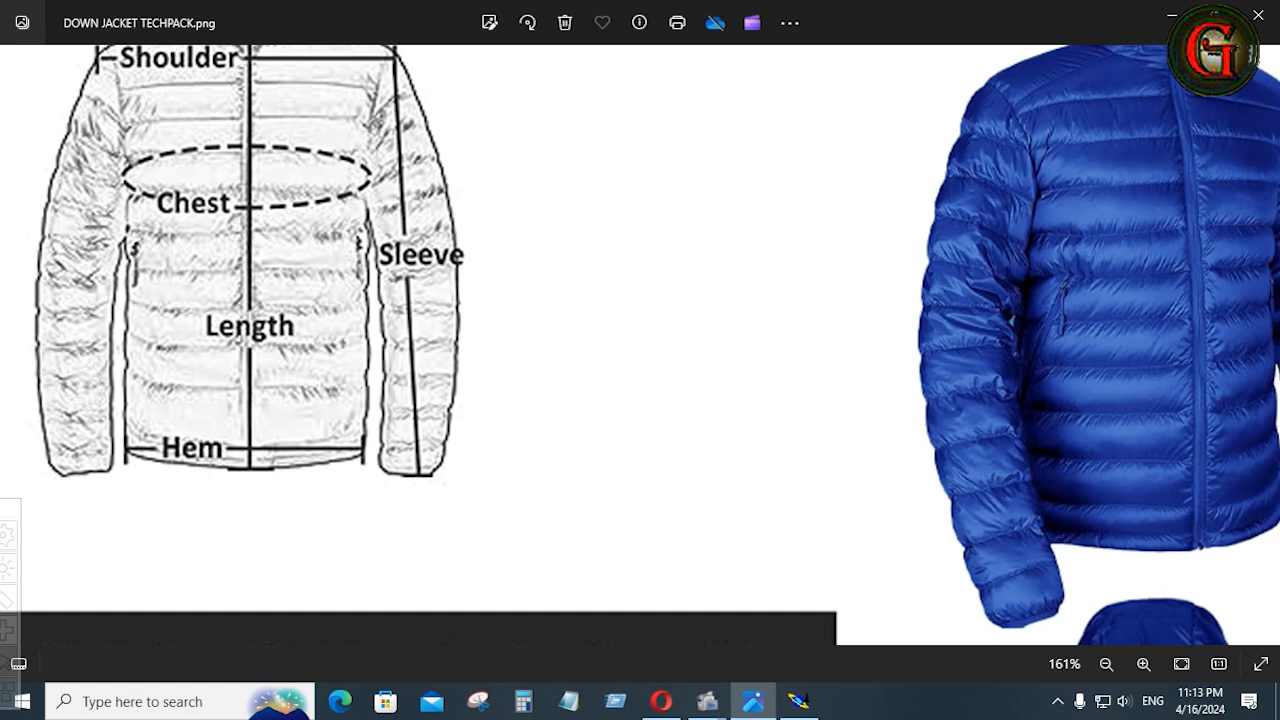
pyautogui.click(757, 702)
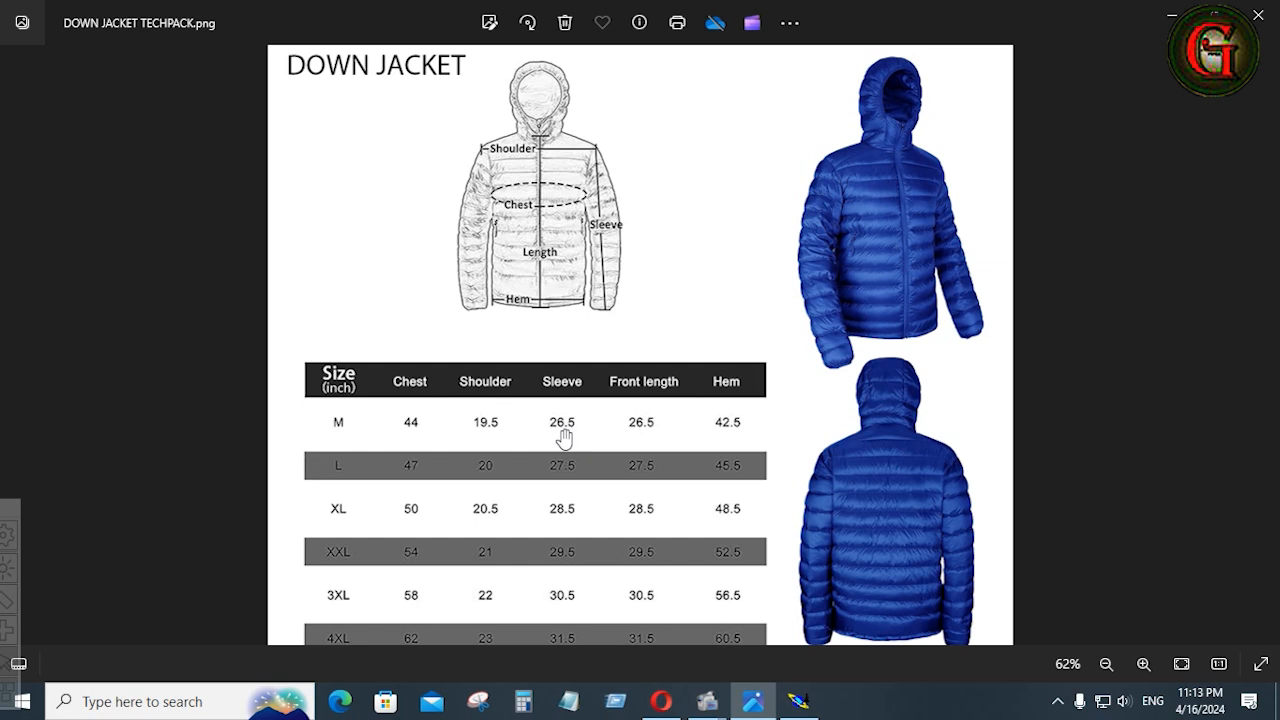
pyautogui.click(797, 701)
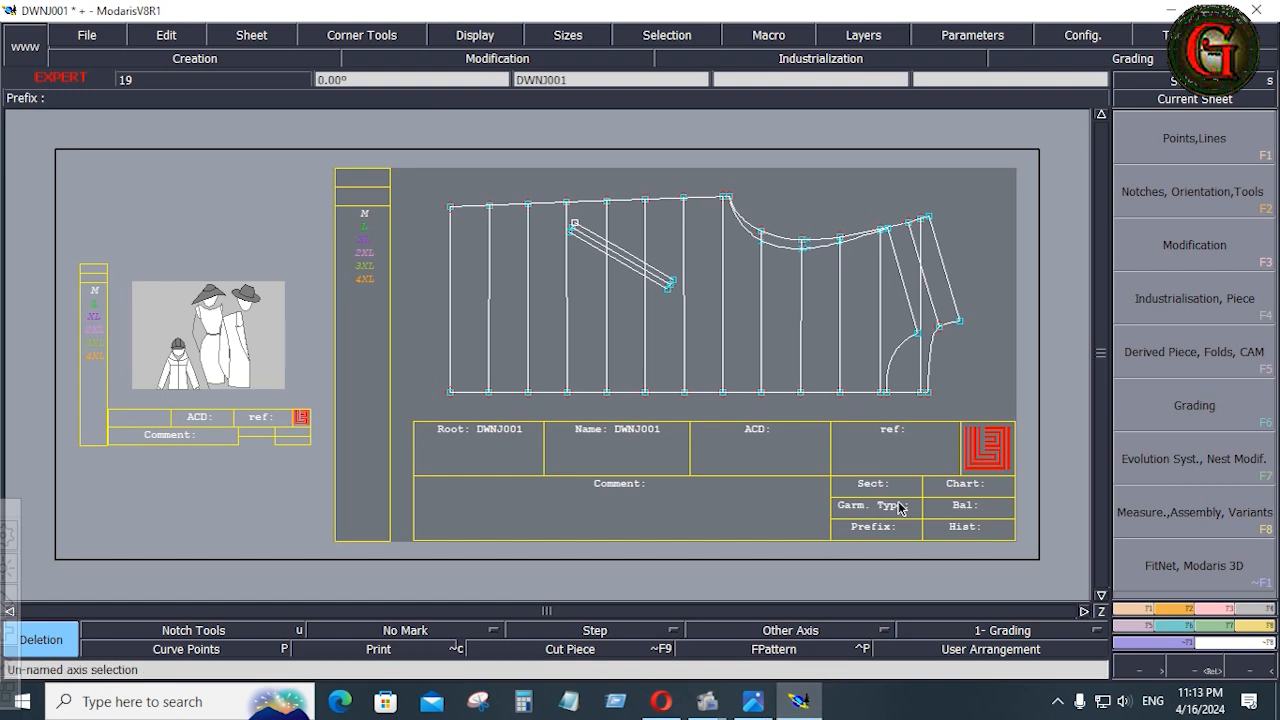
# Draw a vertical Bezier line outward from just above the shoulder area, with dl set to 26.5 inches
pyautogui.click(1131, 609)
pyautogui.click(1204, 535)
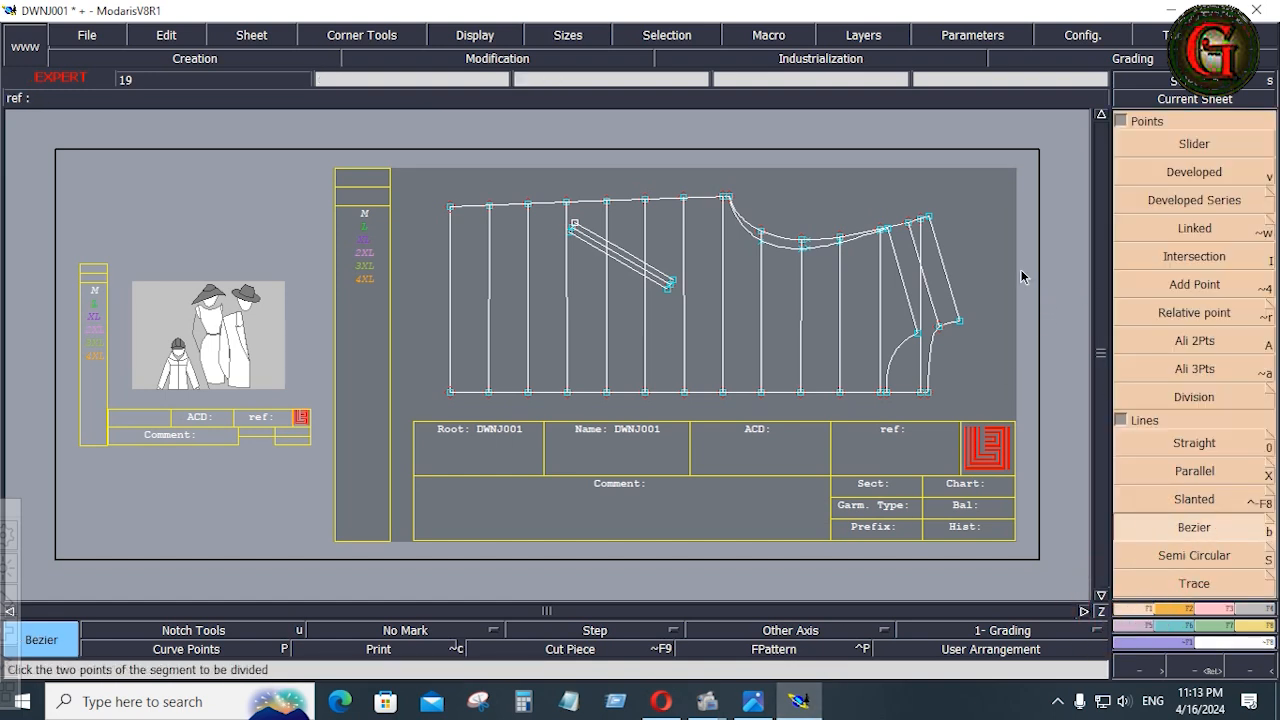
pyautogui.click(909, 192)
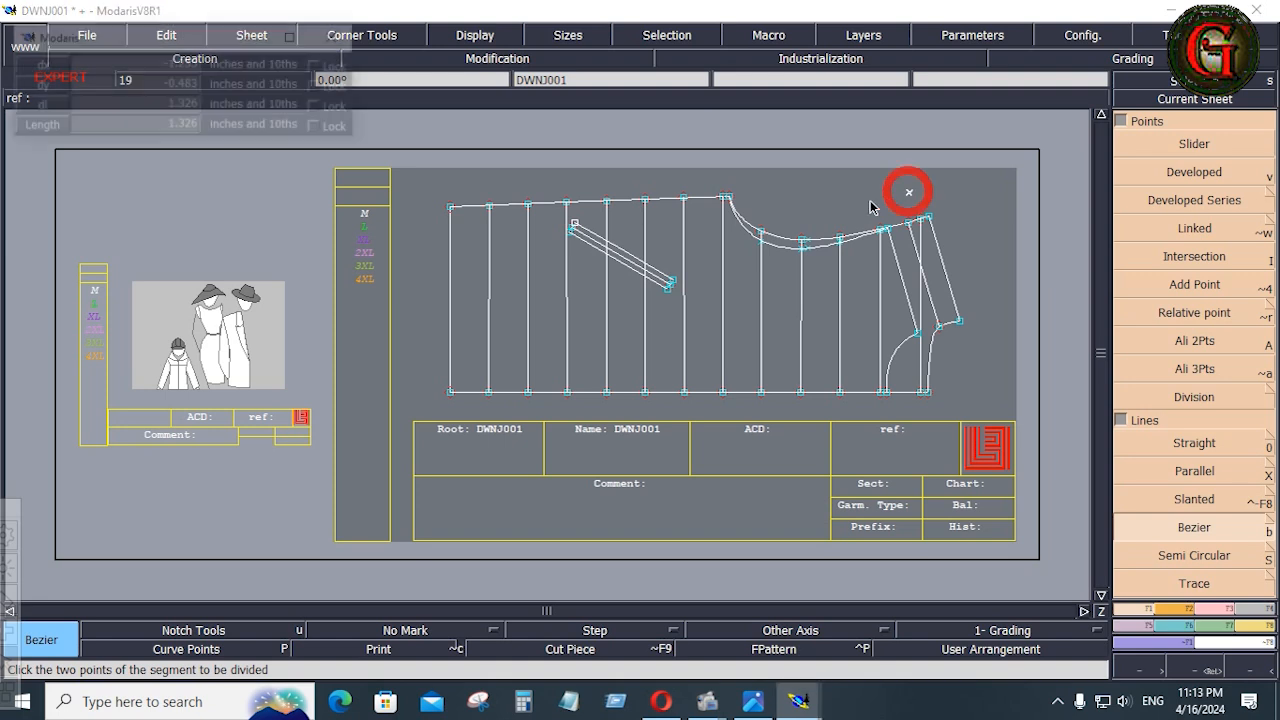
pyautogui.click(98, 108)
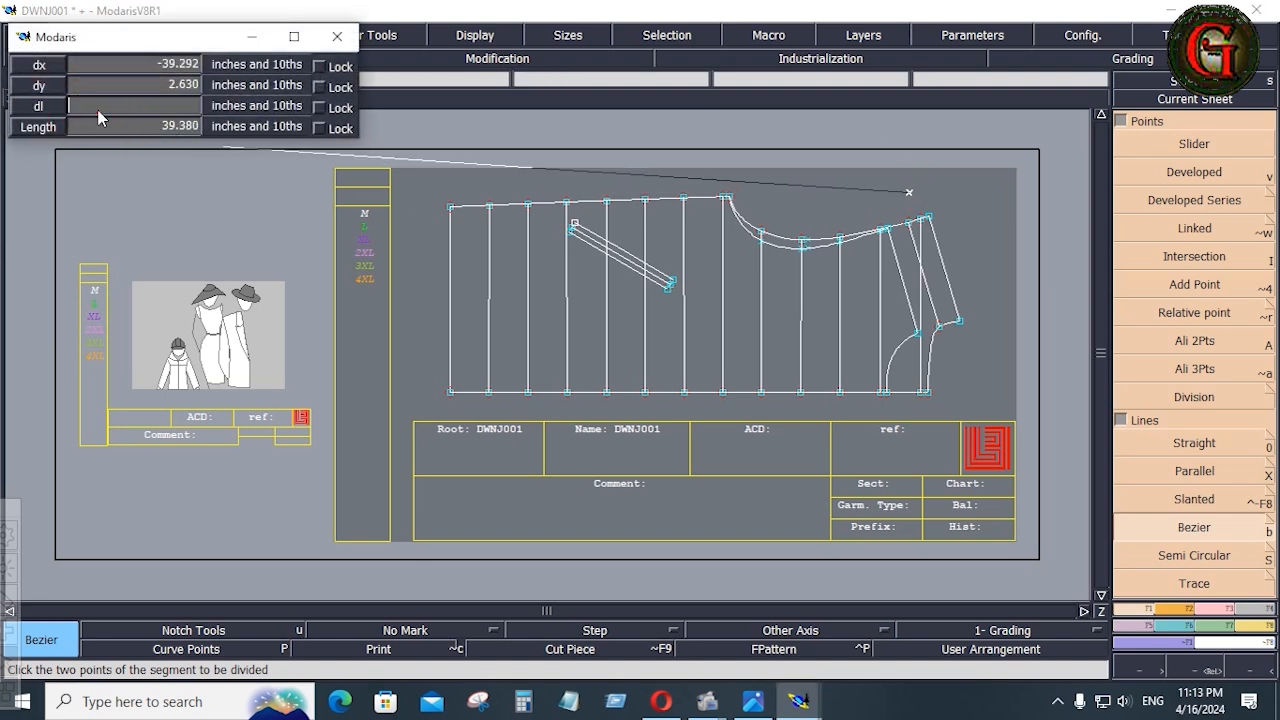
pyautogui.write('26.5')
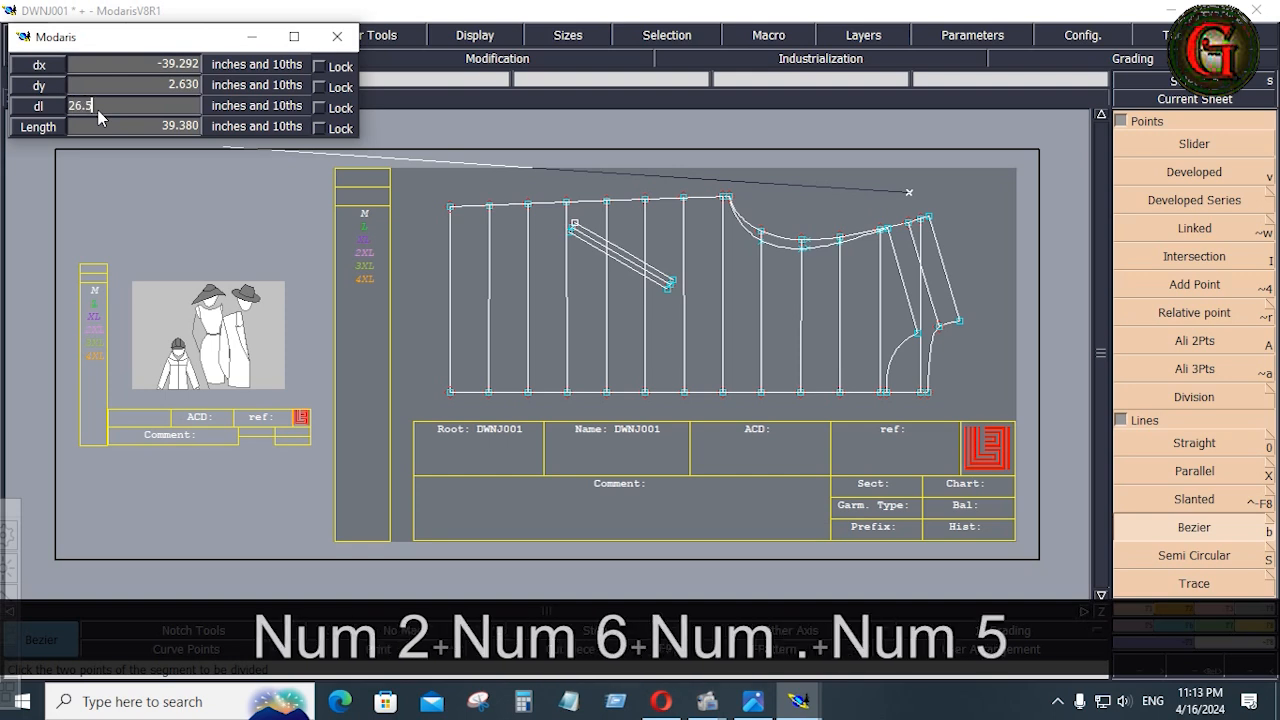
pyautogui.press('Return')
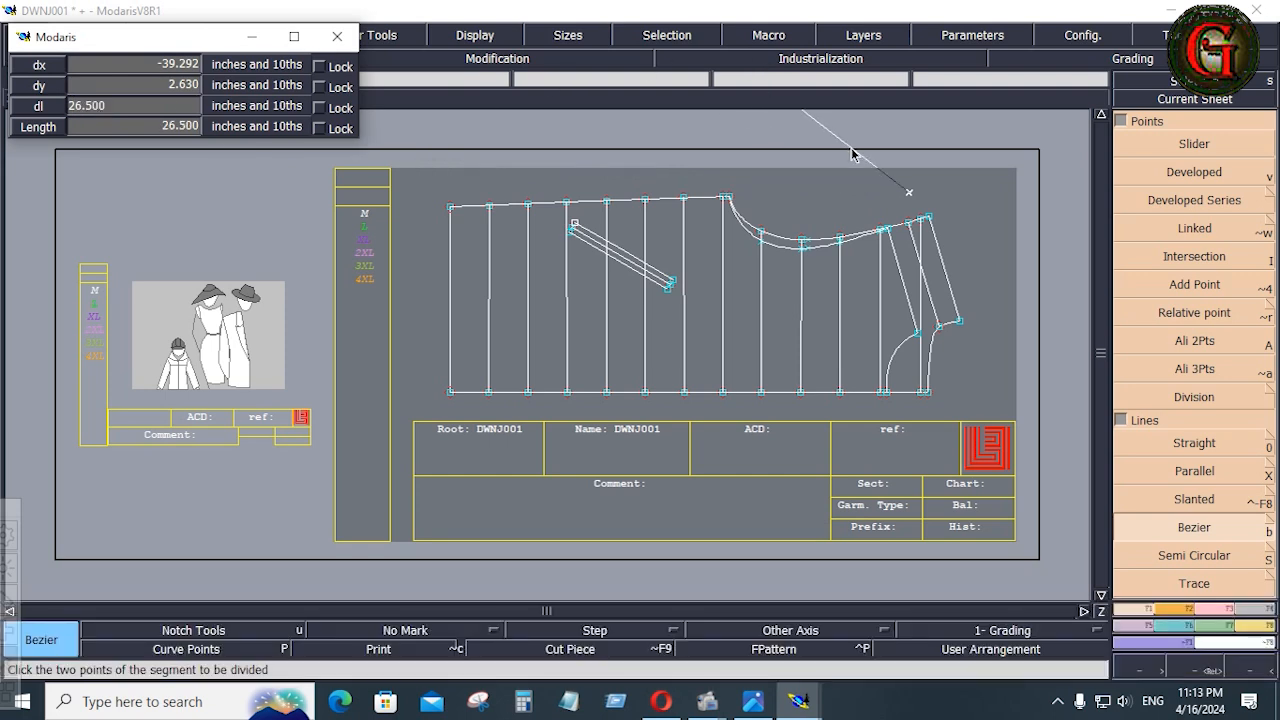
pyautogui.press('ctrl')
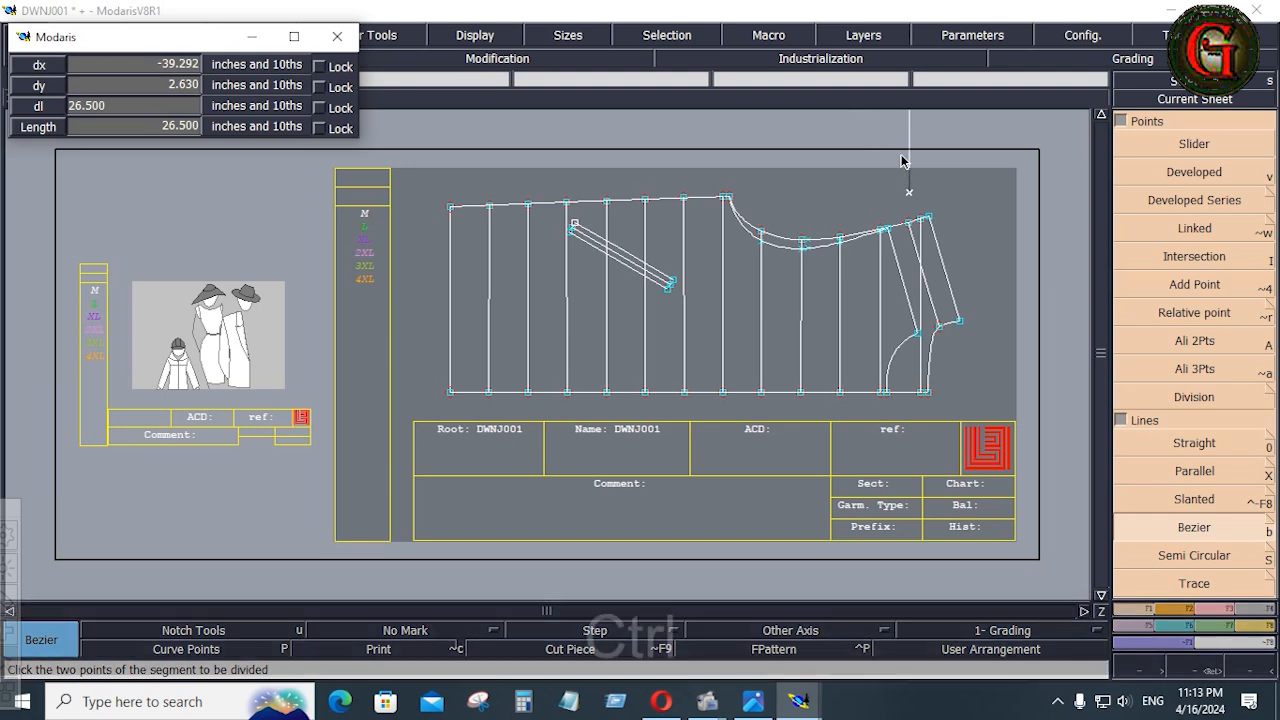
pyautogui.click(906, 161)
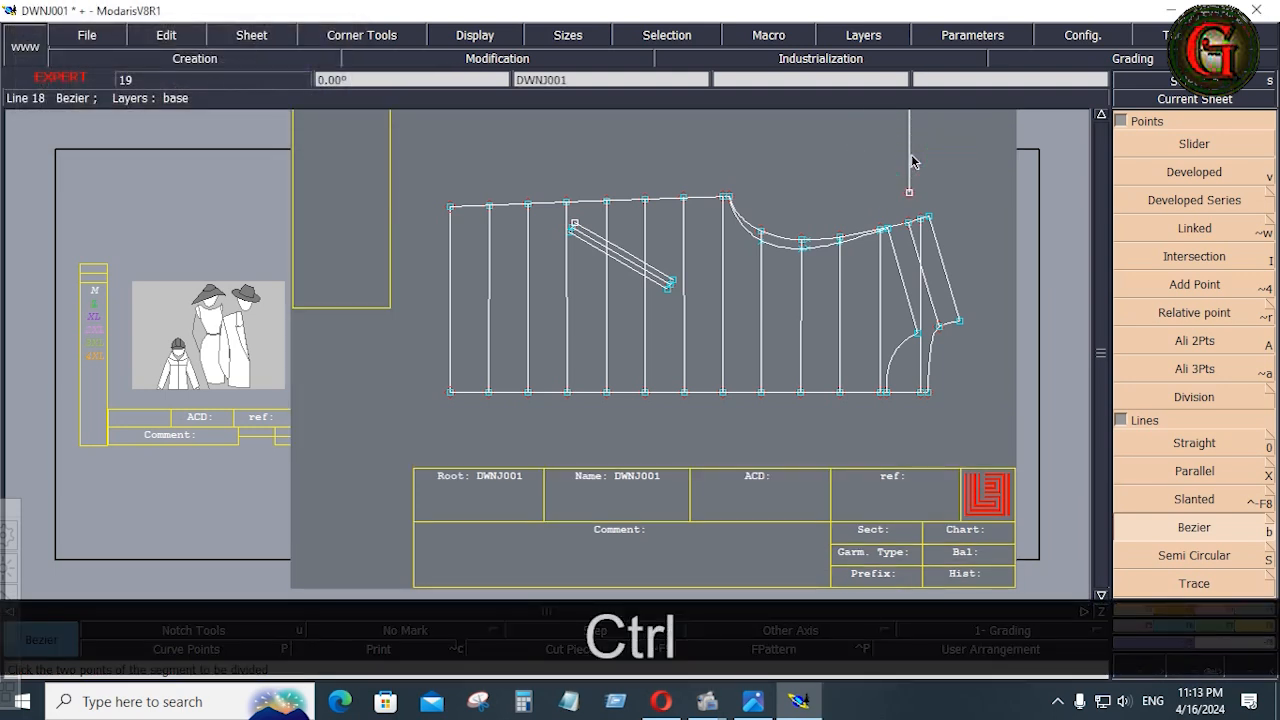
pyautogui.press('Home')
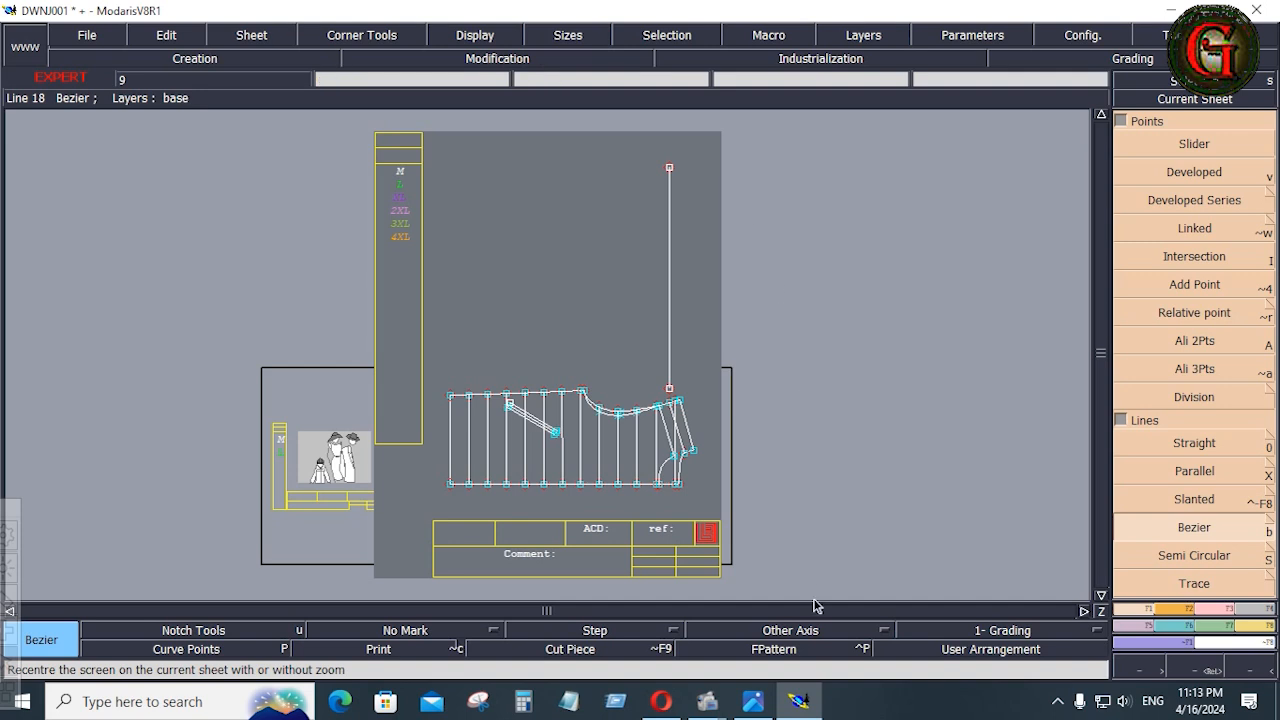
# Check the tech pack image again and measure the straight distance between the armhole's shoulder and underarm ends in Modaris
pyautogui.click(753, 701)
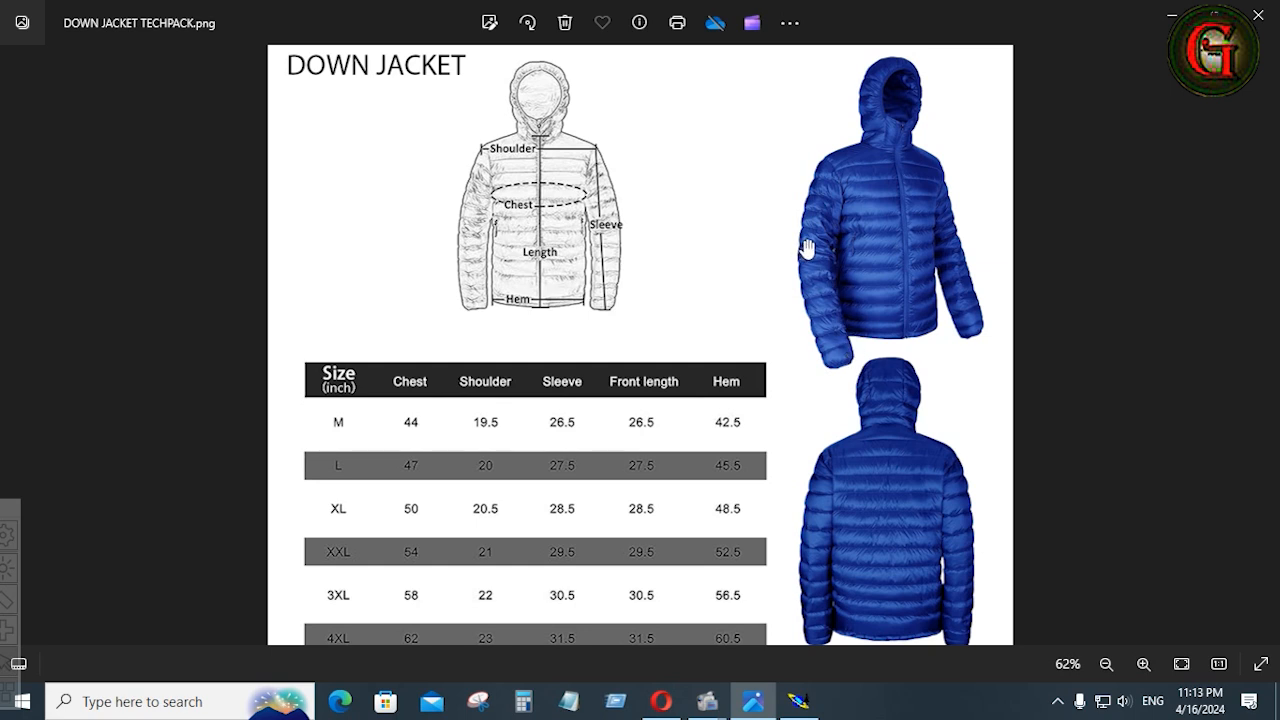
pyautogui.click(798, 701)
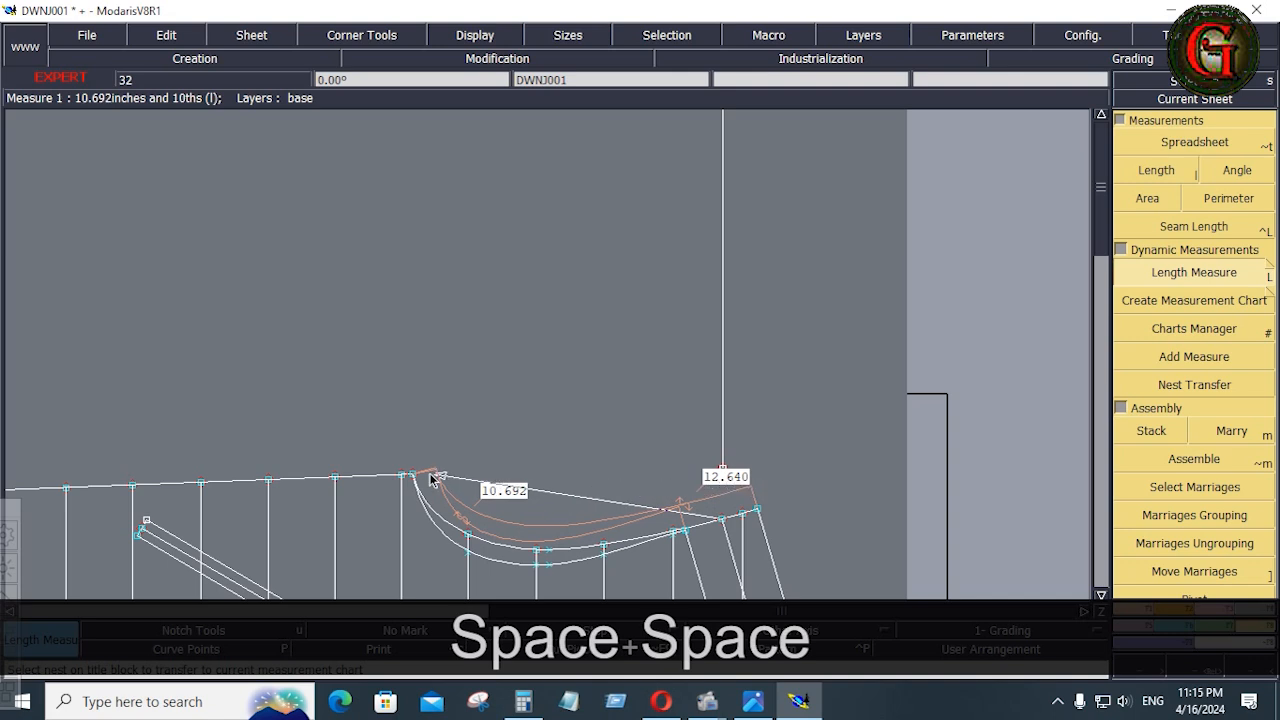
pyautogui.click(415, 478)
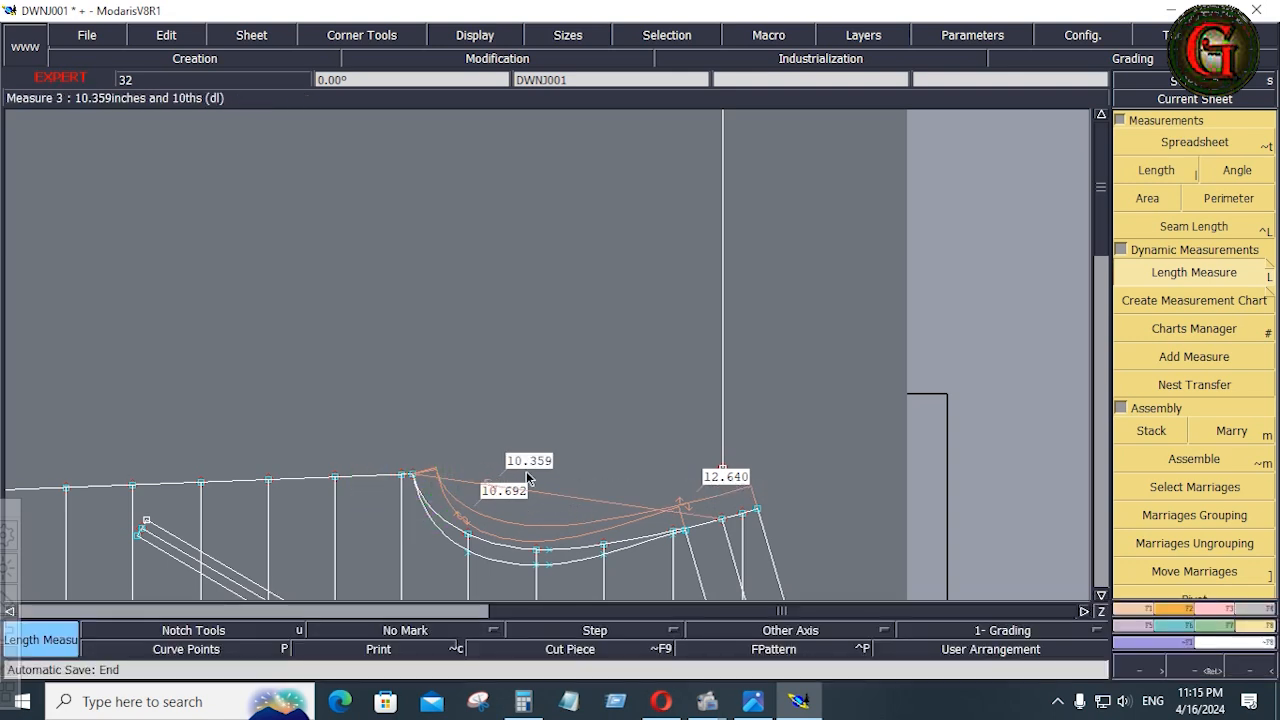
# Calculate two thirds of the straight armhole distance by multiplying 10.359 by 2 and dividing by 3, and return to Modaris
pyautogui.click(239, 386)
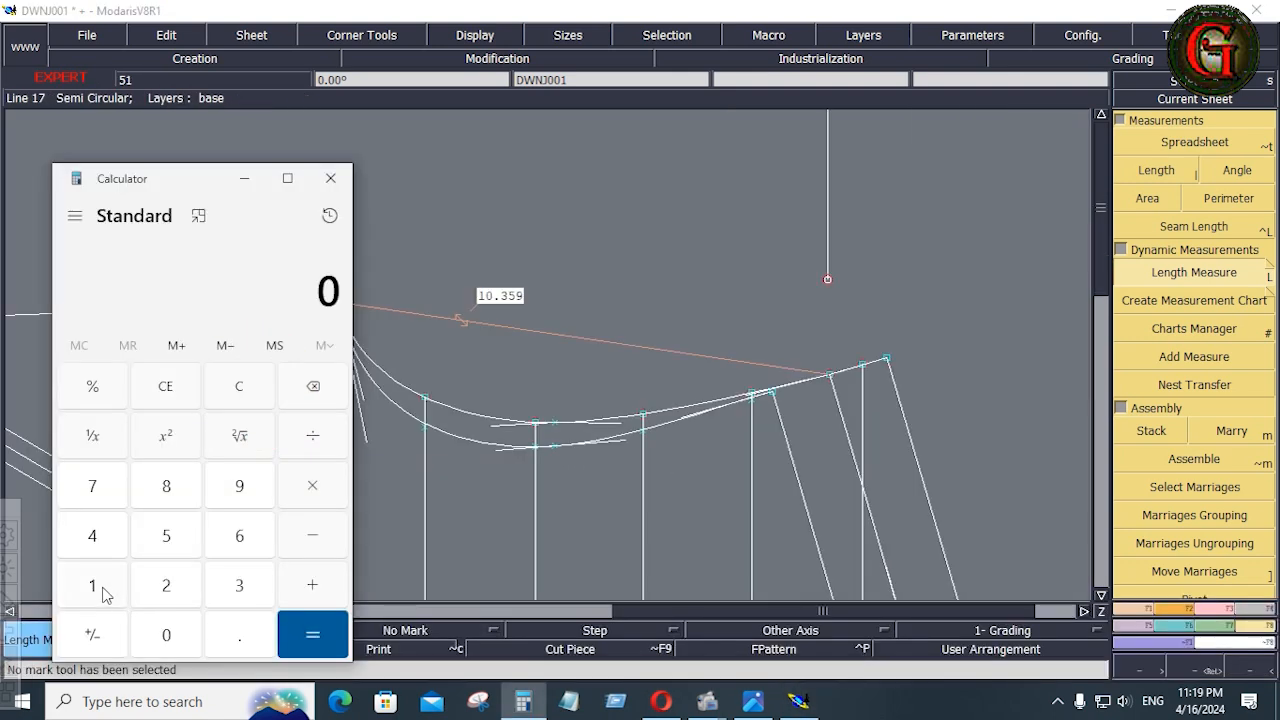
pyautogui.click(92, 585)
pyautogui.click(166, 635)
pyautogui.click(239, 635)
pyautogui.click(239, 585)
pyautogui.click(166, 535)
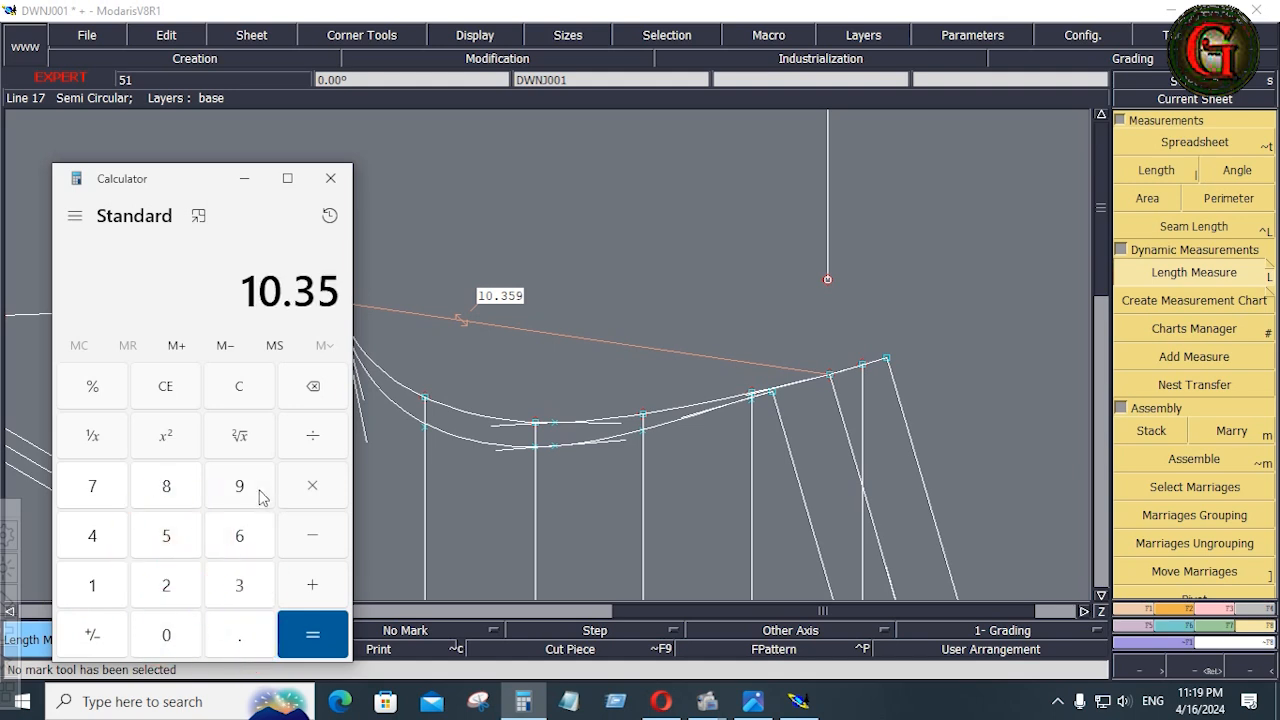
pyautogui.click(239, 485)
pyautogui.click(314, 487)
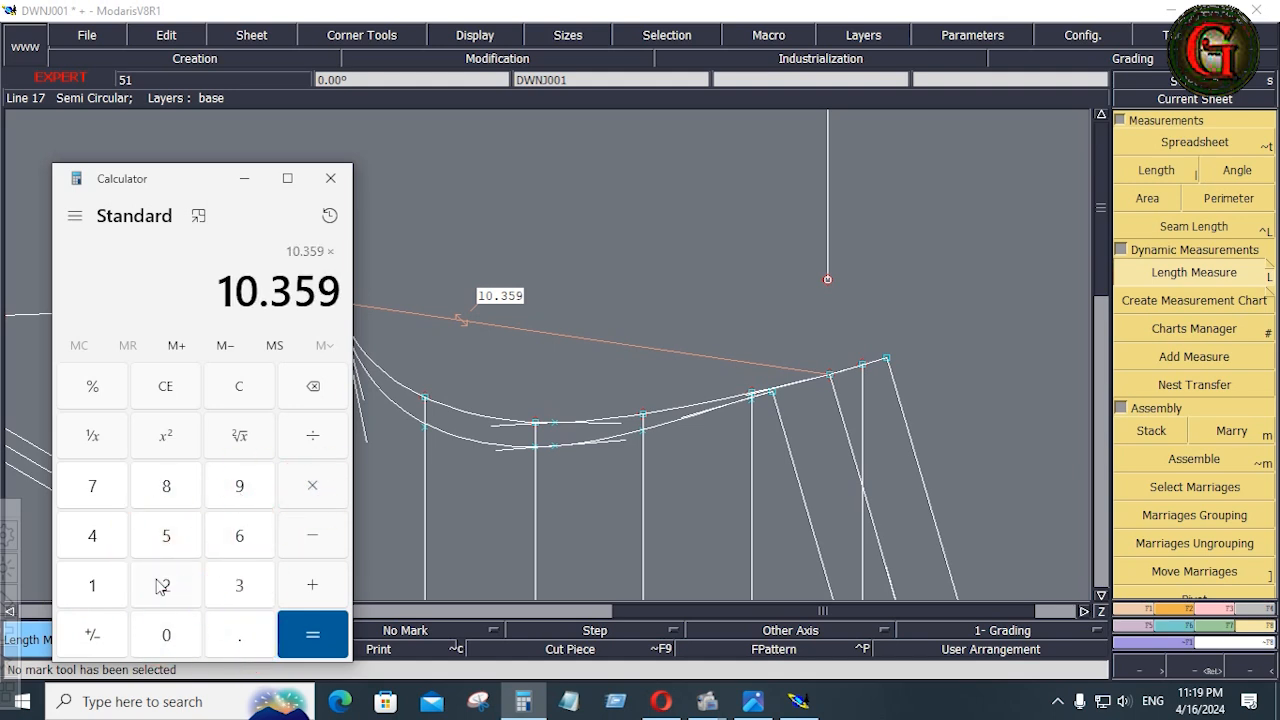
pyautogui.click(166, 585)
pyautogui.click(310, 632)
pyautogui.click(312, 436)
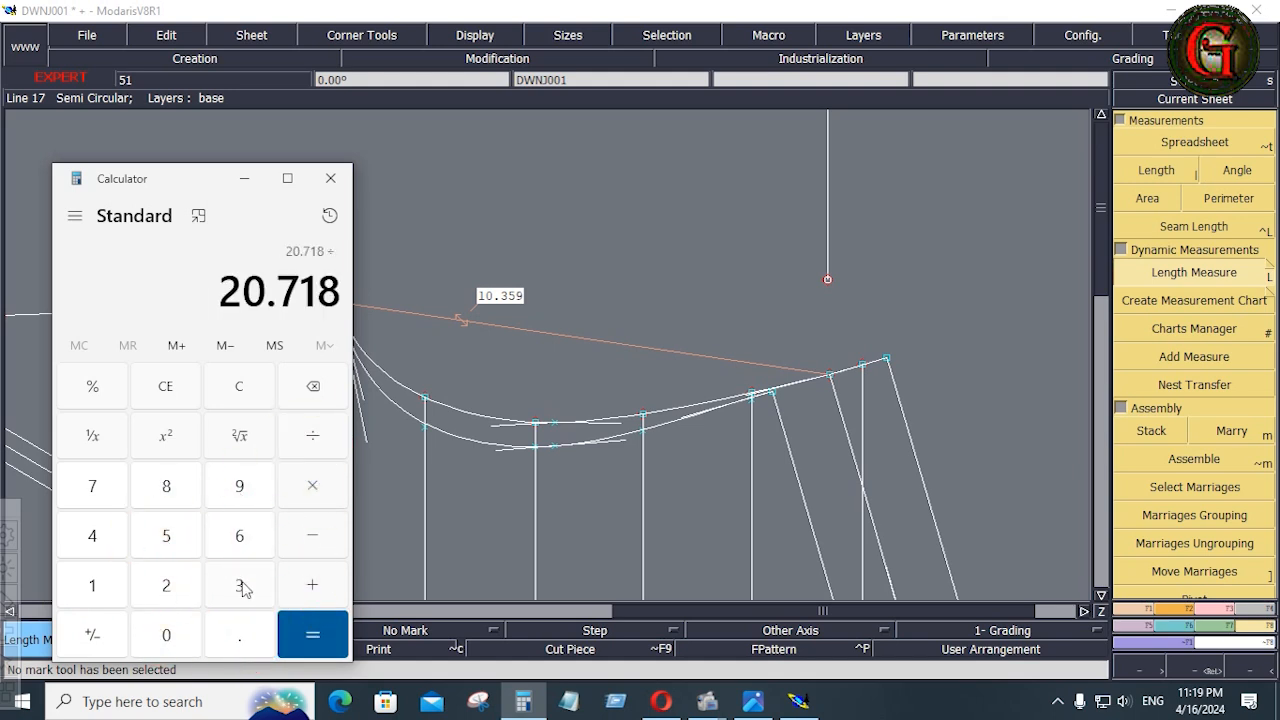
pyautogui.click(239, 585)
pyautogui.click(312, 634)
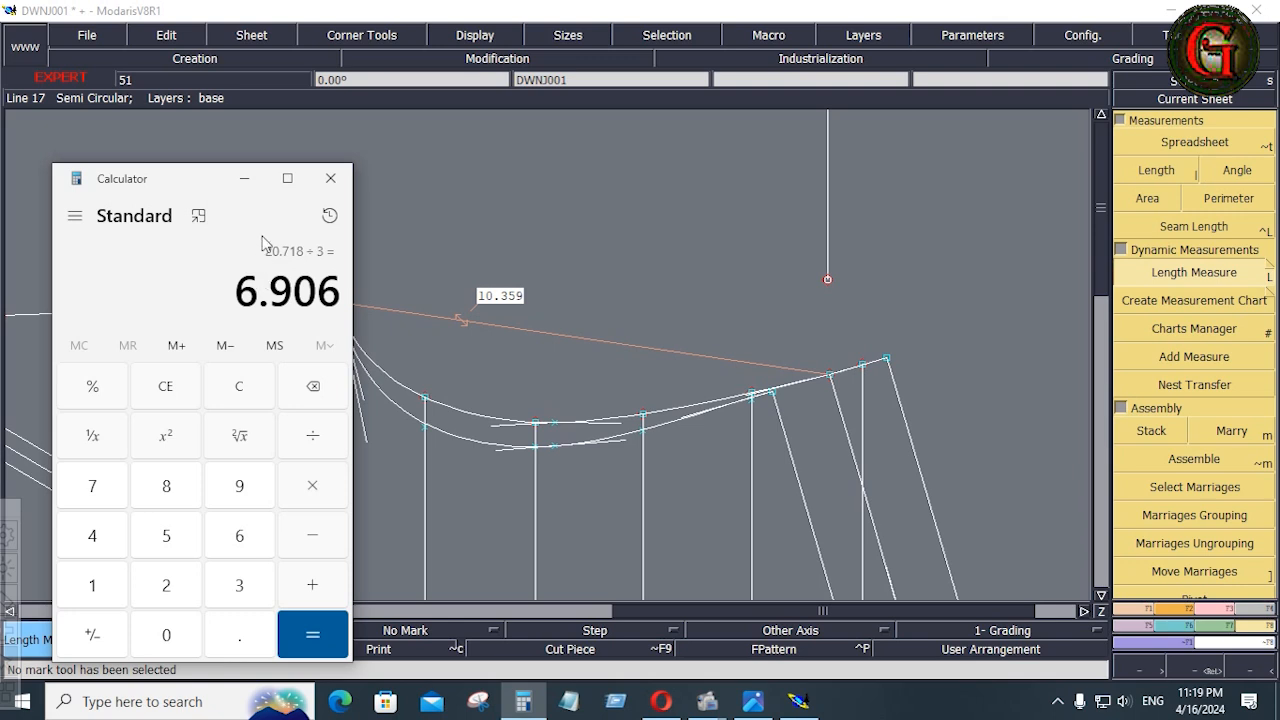
pyautogui.click(244, 178)
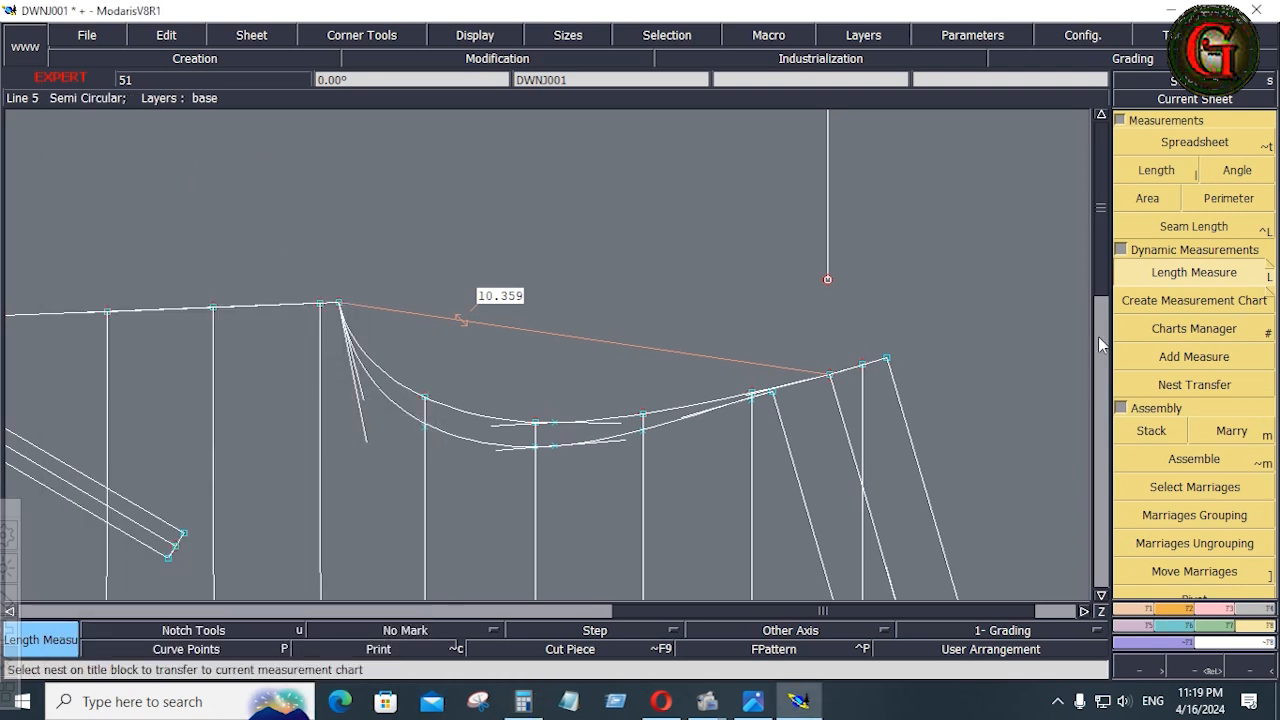
# Add a developed point on the vertical sleeve line at a curve length of 6.5 inches from its lower end
pyautogui.click(1101, 115)
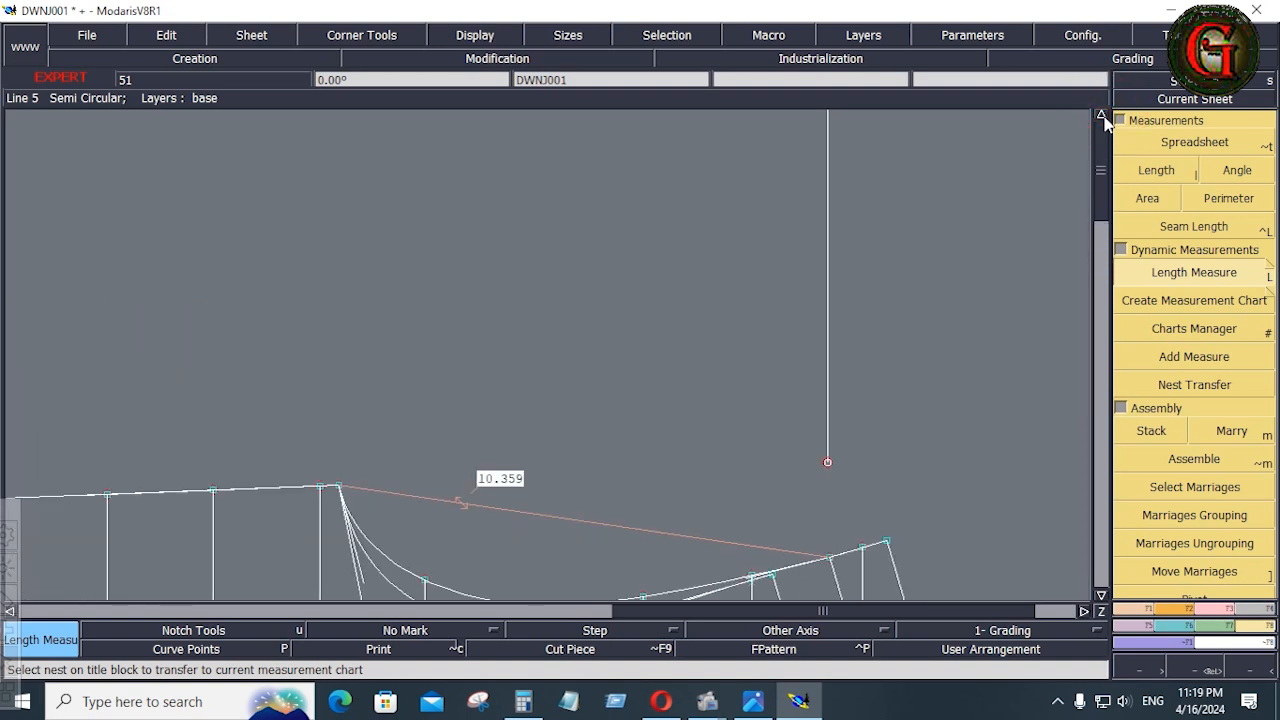
pyautogui.click(1130, 608)
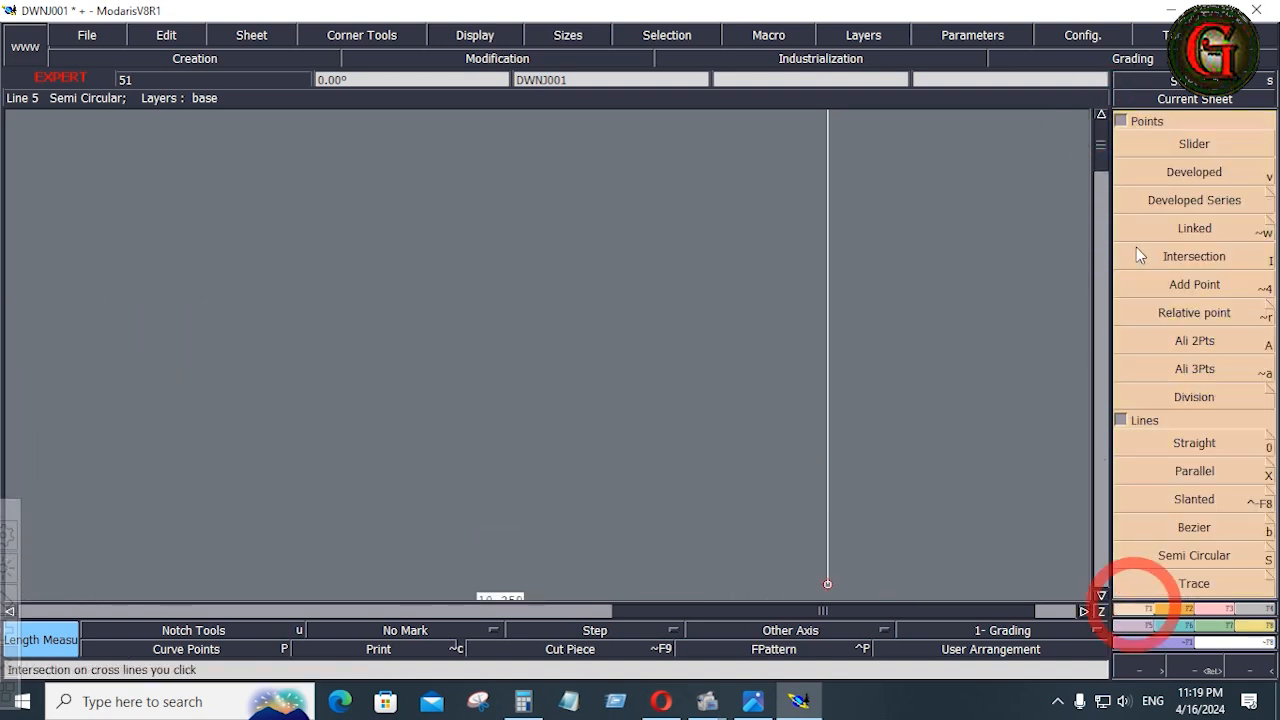
pyautogui.click(1170, 172)
pyautogui.click(827, 583)
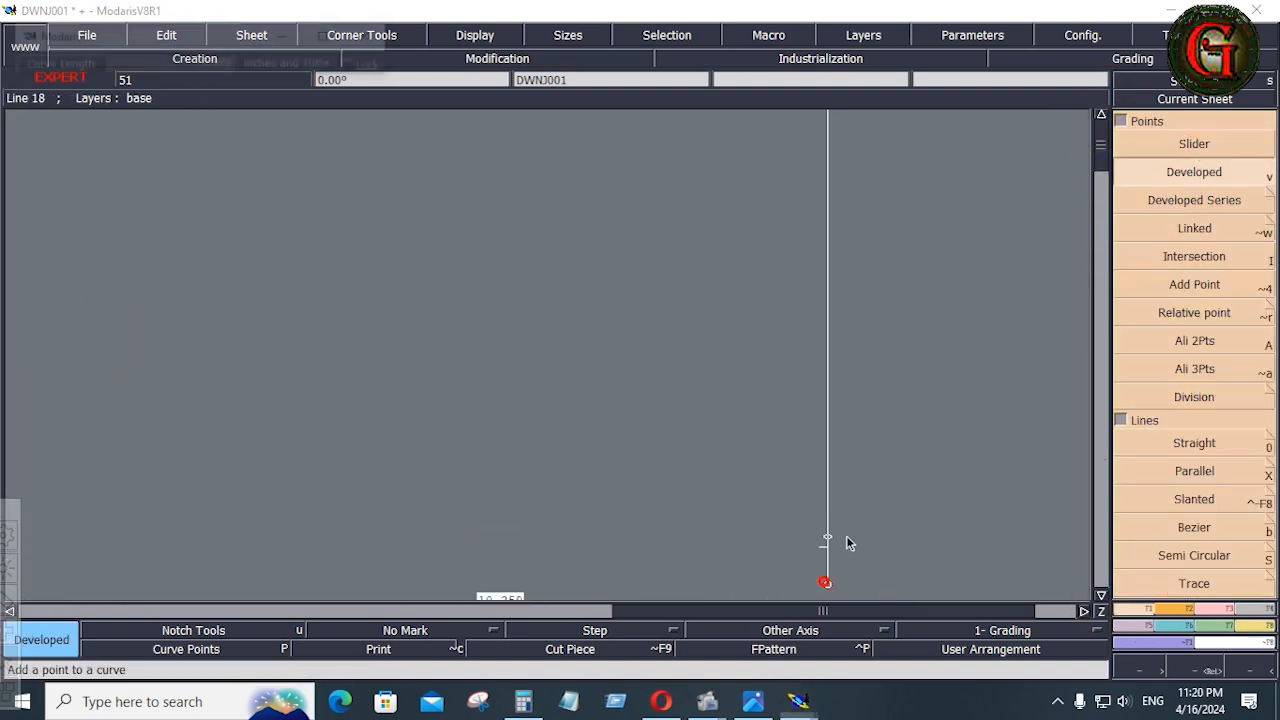
pyautogui.press('Down')
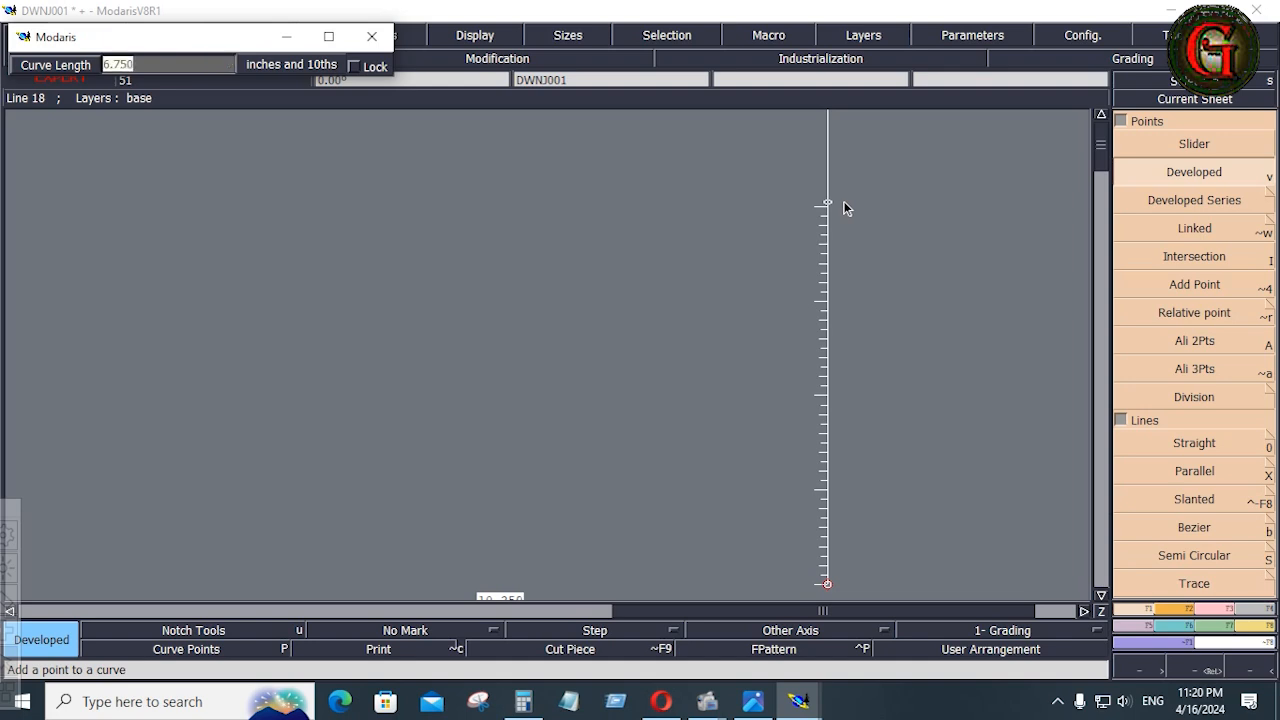
pyautogui.write('6.5')
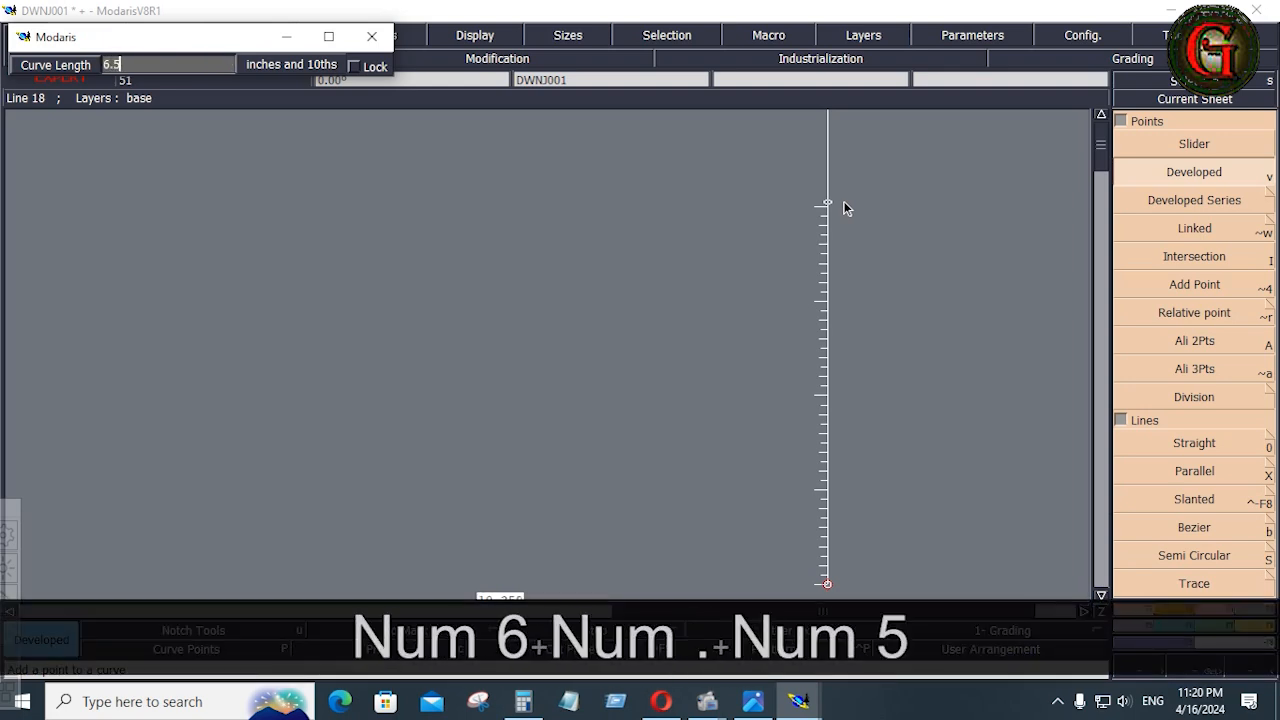
pyautogui.press('Return')
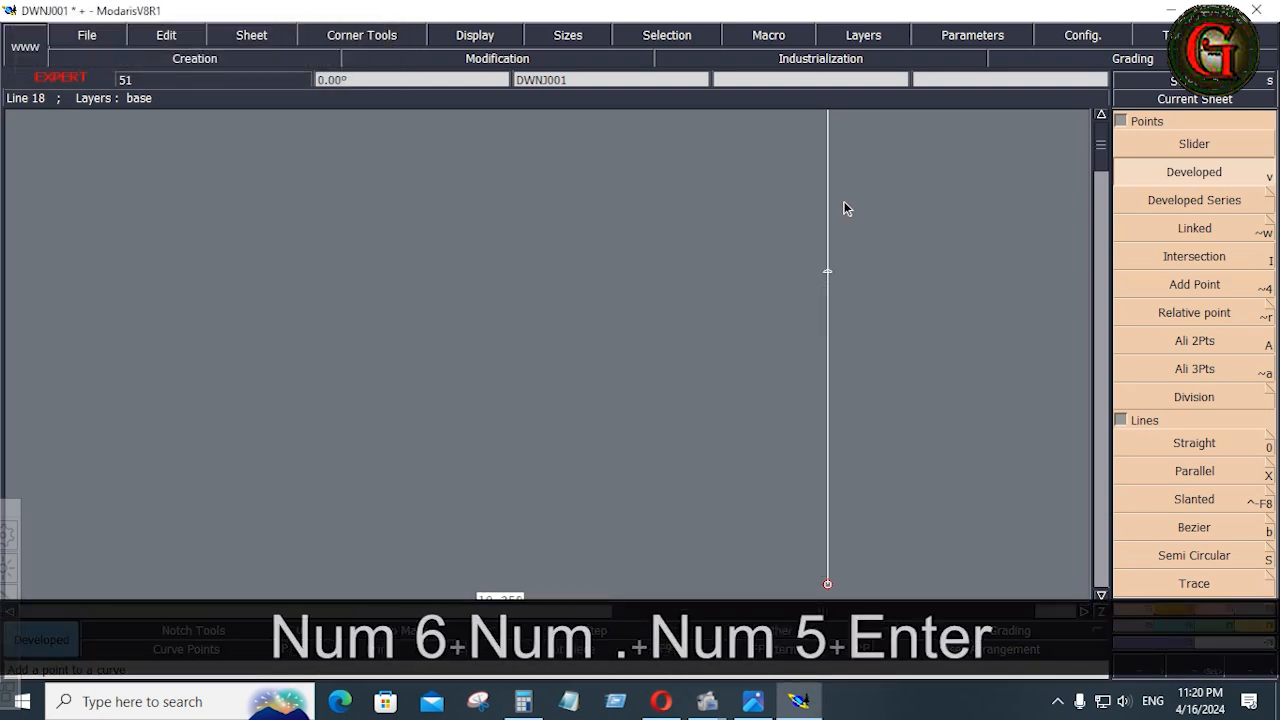
# Draw a horizontal Bezier line from the 6.5-inch point out past the underarm side as the sleeve width line
pyautogui.click(1198, 530)
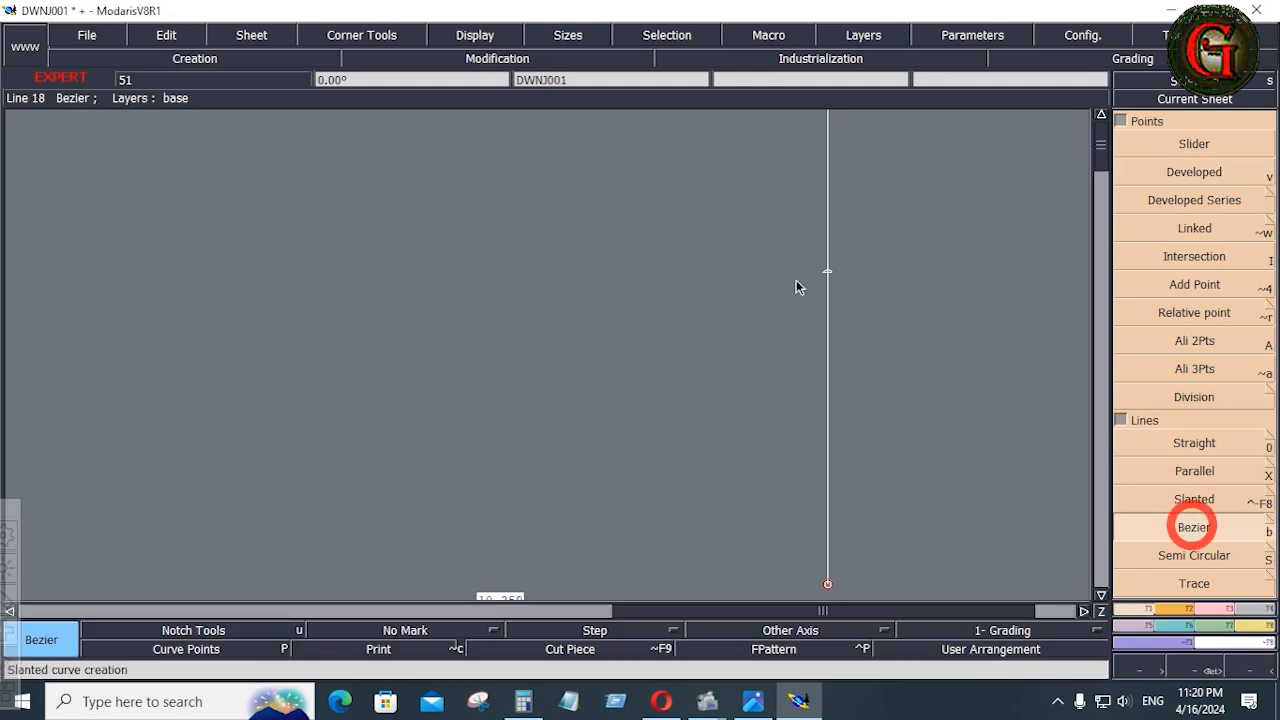
pyautogui.click(828, 270)
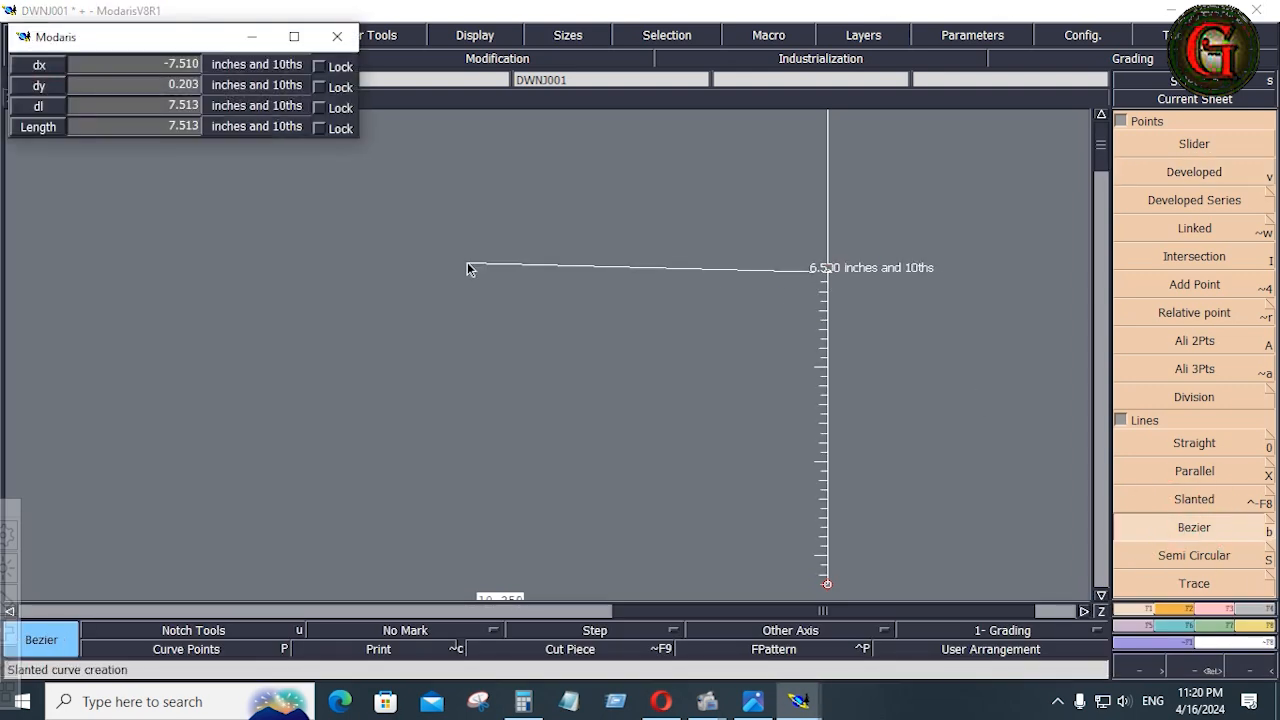
pyautogui.keyDown('ctrl'); pyautogui.click(177, 271); pyautogui.keyUp('ctrl')
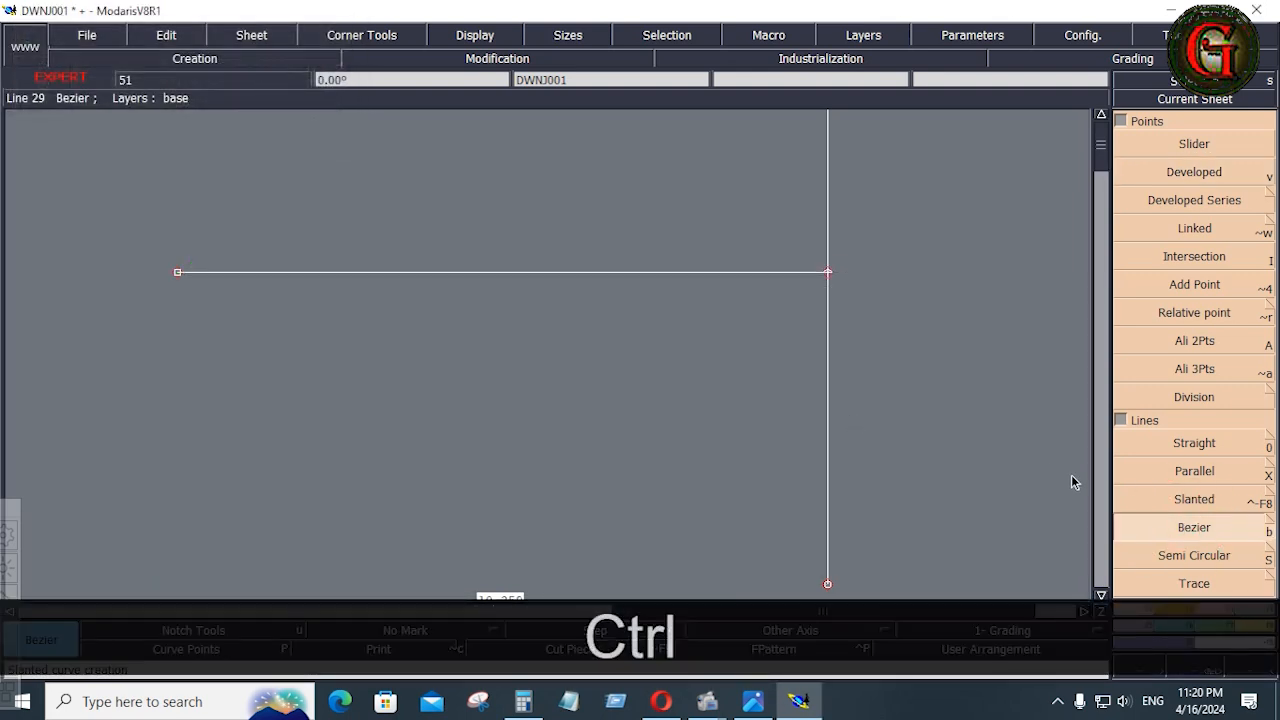
# Draw a diagonal Bezier line about 10.37 inches long from the vertical line's lower end to the horizontal sleeve line
pyautogui.click(1195, 520)
pyautogui.click(828, 584)
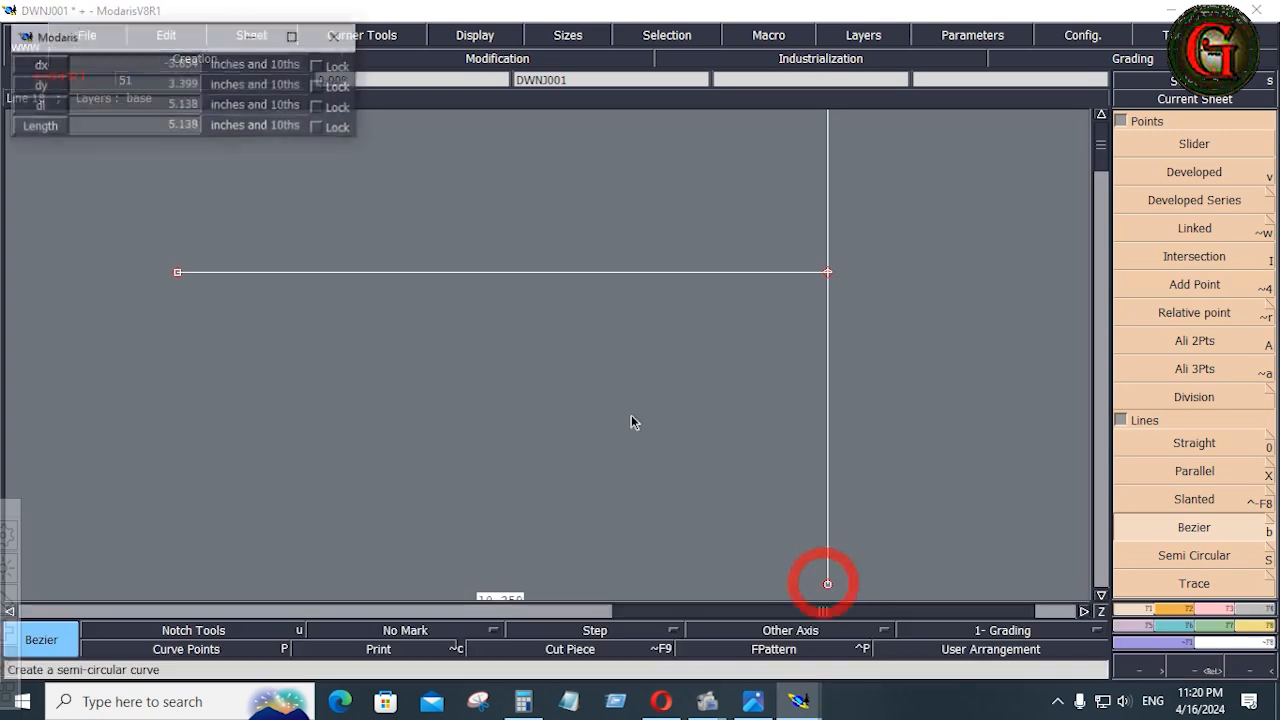
pyautogui.click(441, 272)
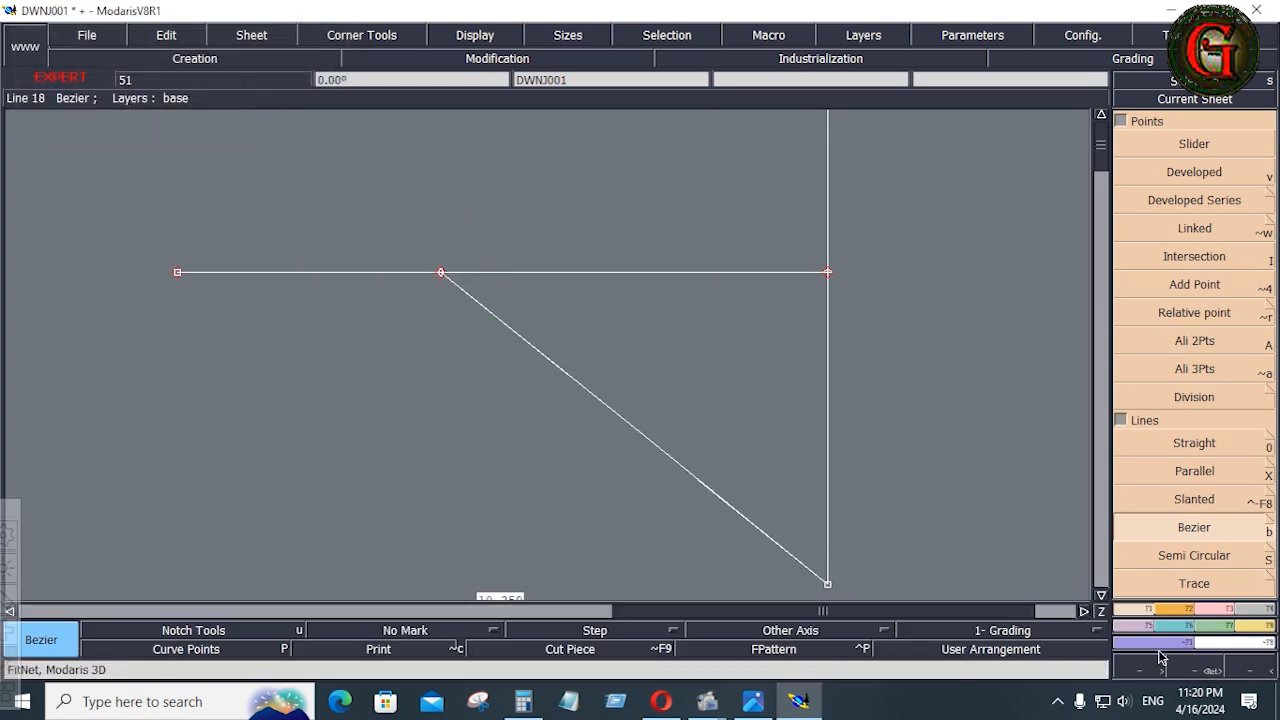
# Place a dynamic length measurement along the diagonal sleeve cap line
pyautogui.click(1255, 626)
pyautogui.click(1230, 272)
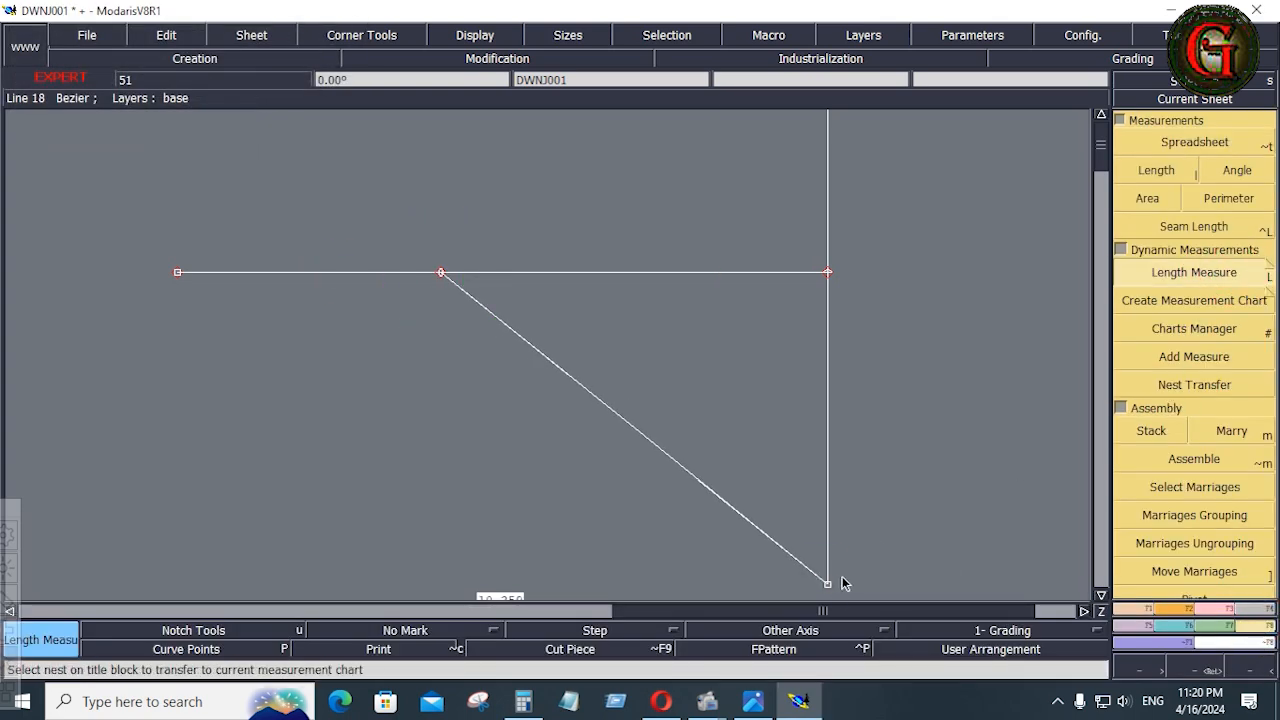
pyautogui.click(829, 584)
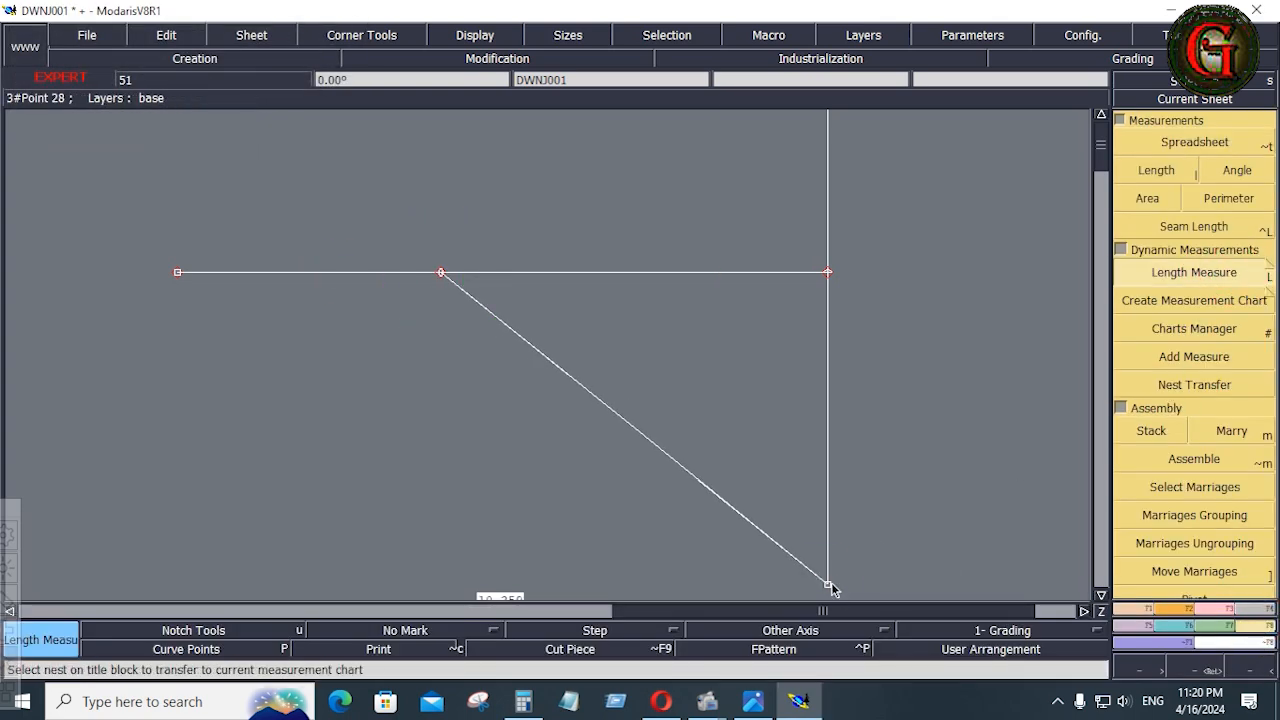
pyautogui.click(441, 274)
# Reshape the diagonal line into an S-shaped sleeve cap curve about 11.25 inches long by adjusting the tangents at both ends
pyautogui.click(1218, 612)
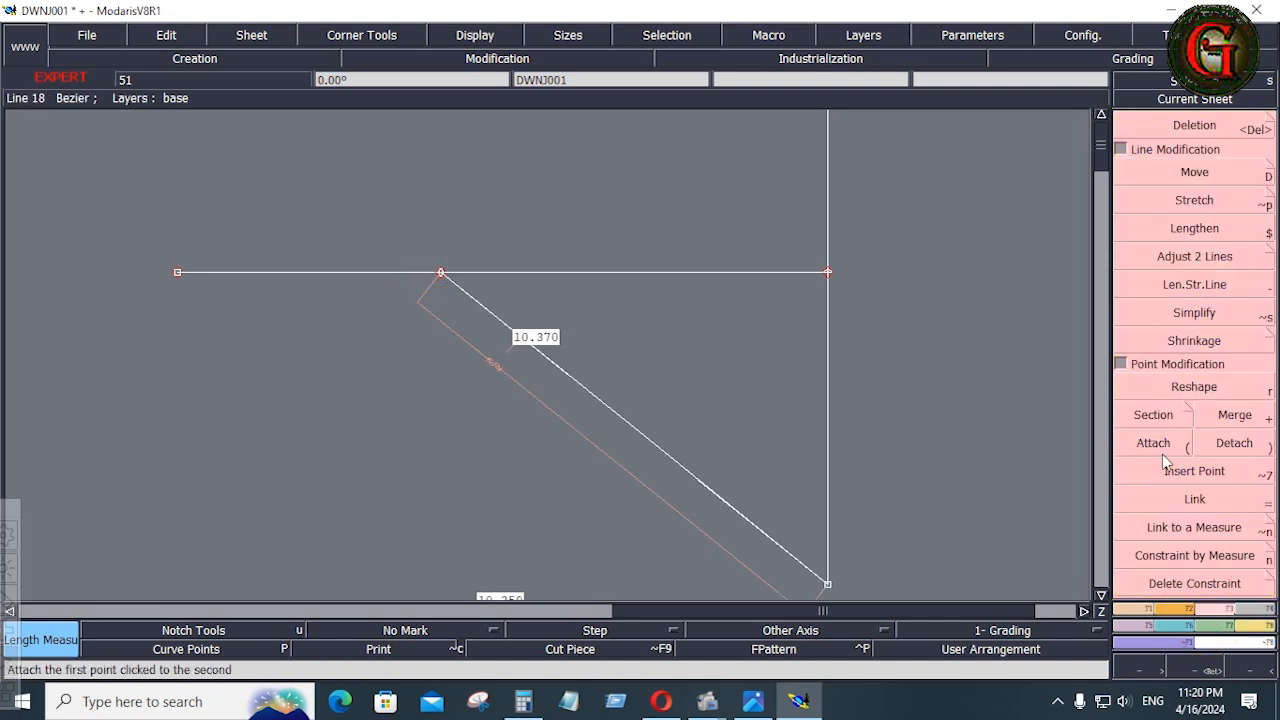
pyautogui.click(1194, 386)
pyautogui.click(699, 482)
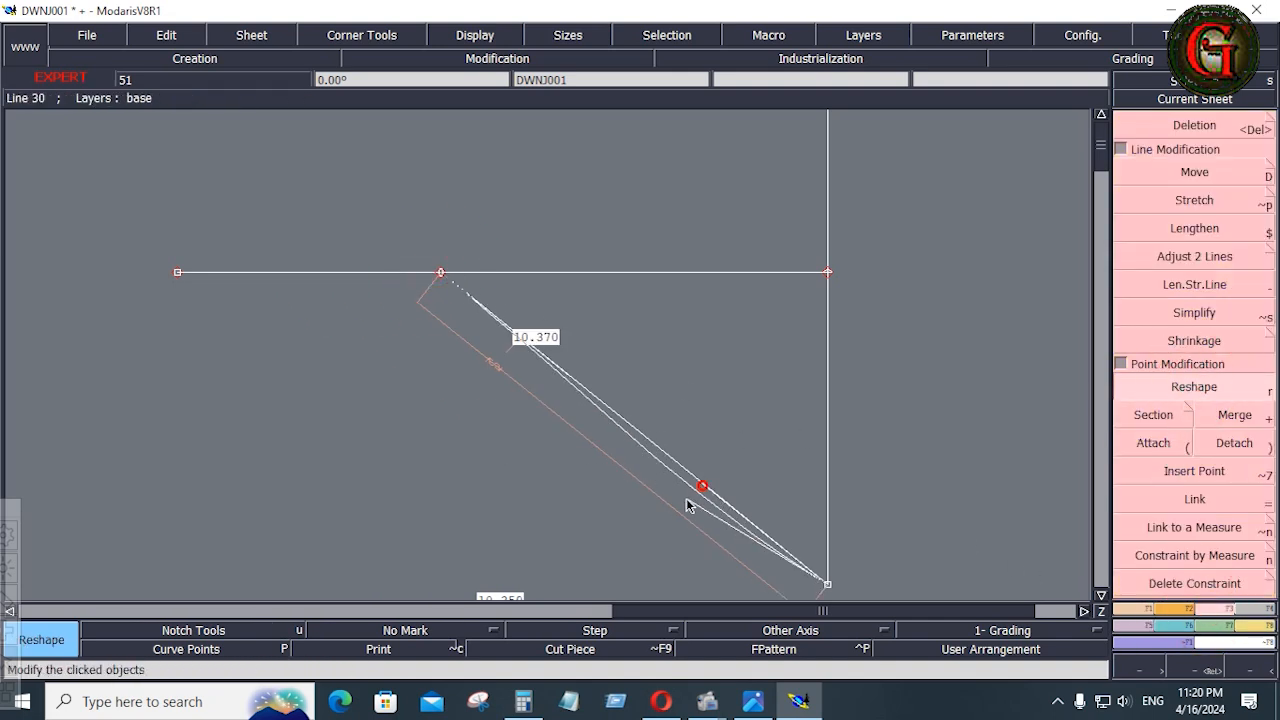
pyautogui.click(572, 593)
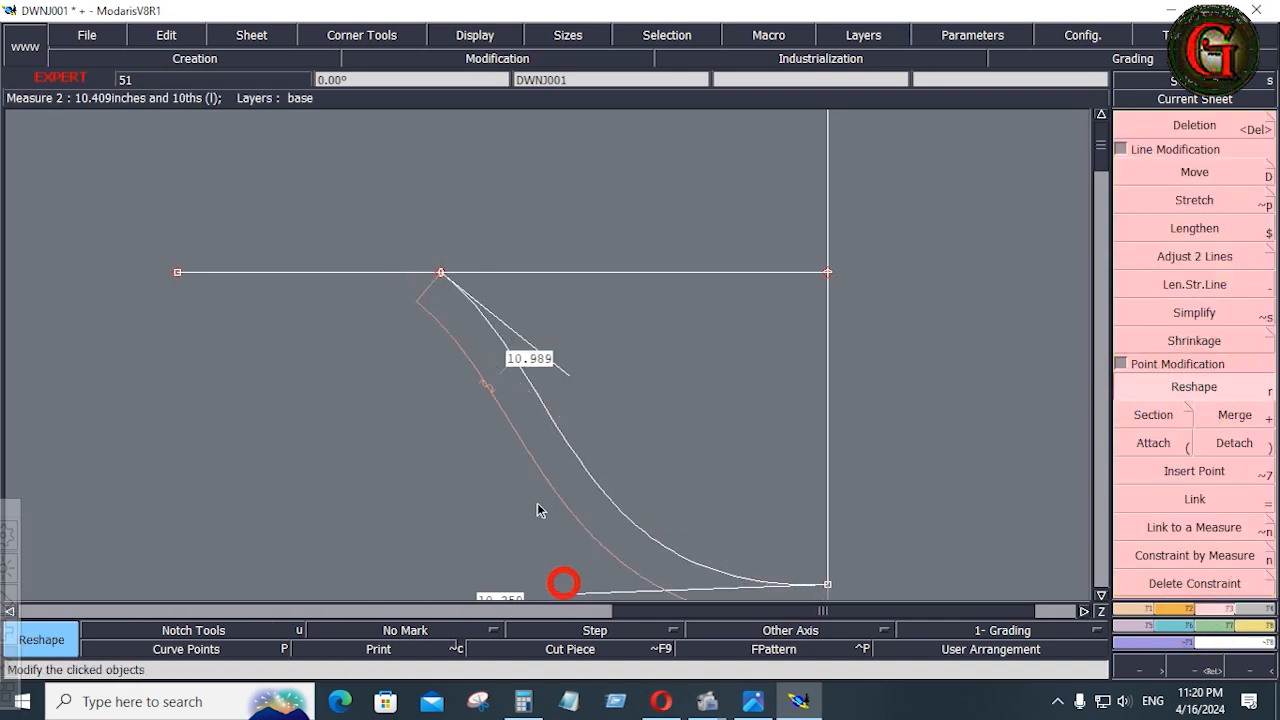
pyautogui.click(562, 375)
pyautogui.click(603, 316)
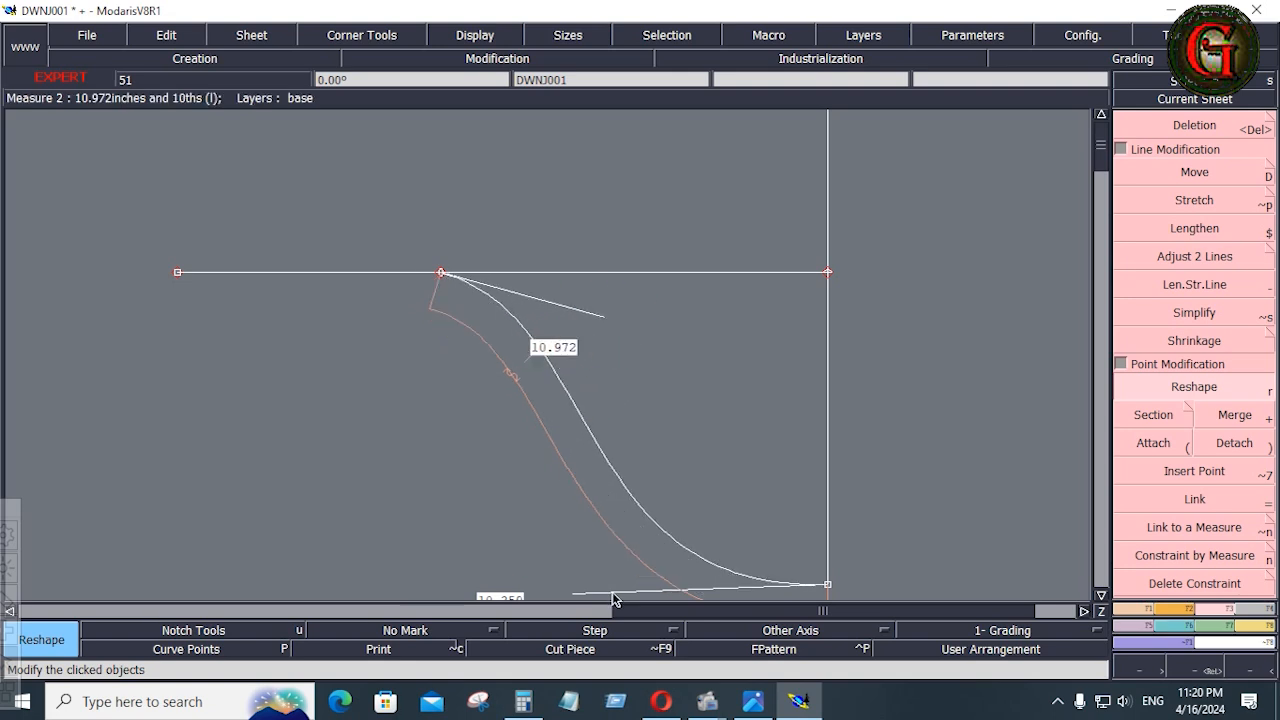
pyautogui.click(575, 594)
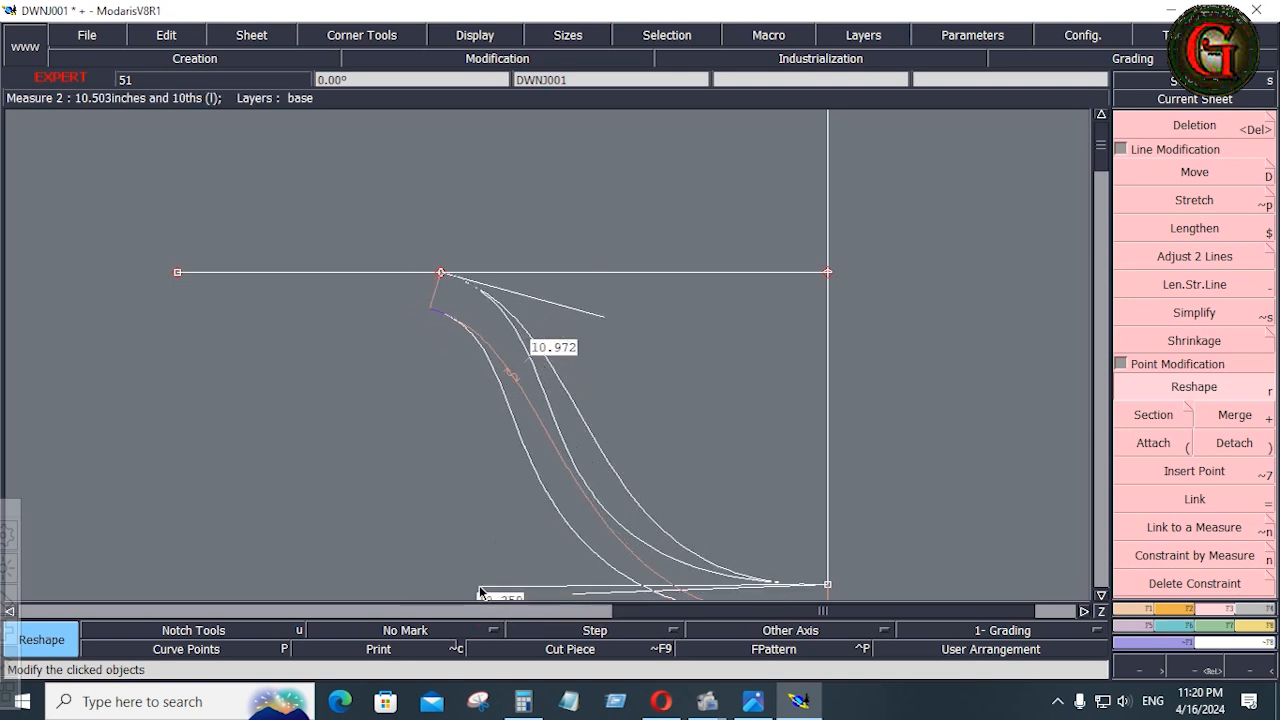
pyautogui.click(481, 591)
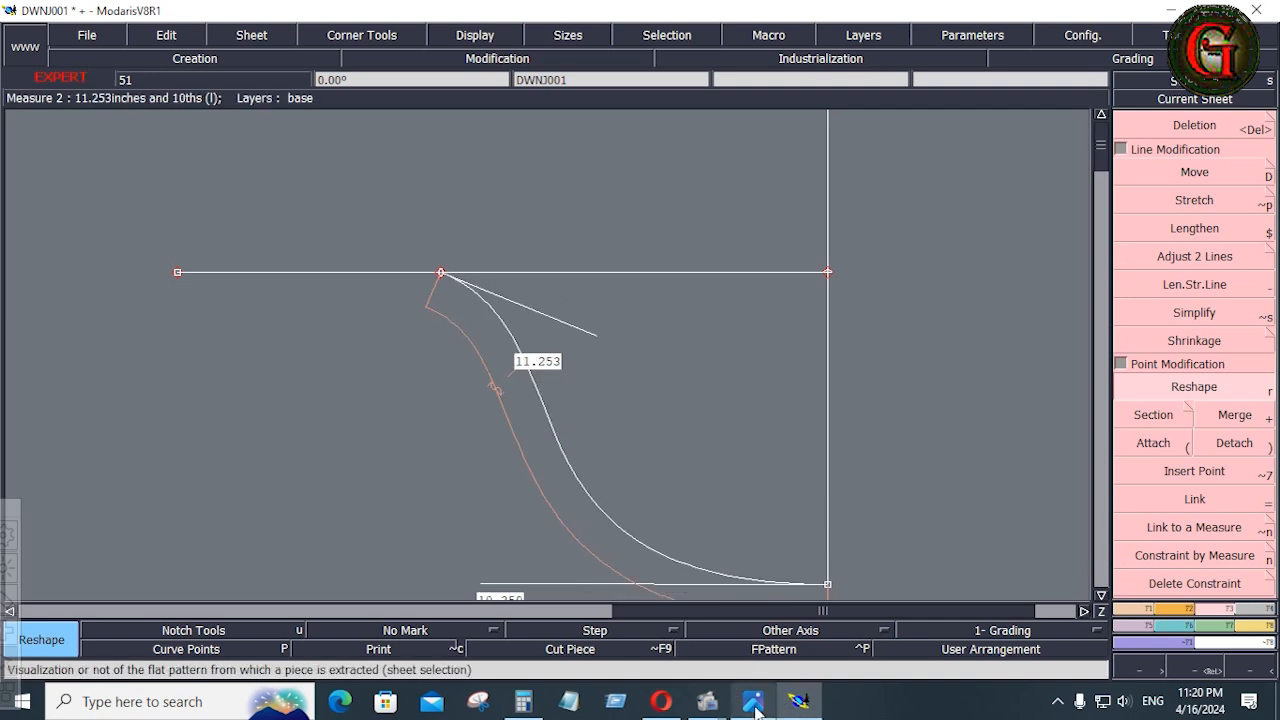
# Delete the straight distance measurement between the armhole's shoulder and underarm ends
pyautogui.press('j')
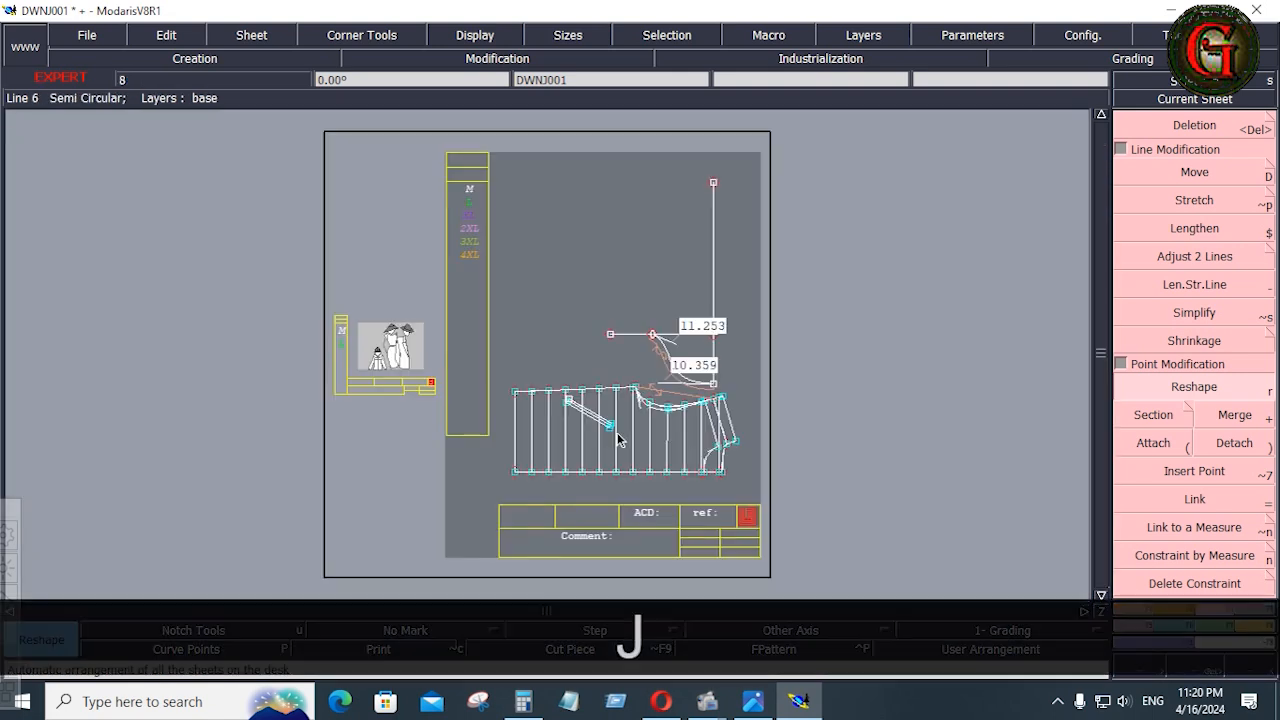
pyautogui.press('Return')
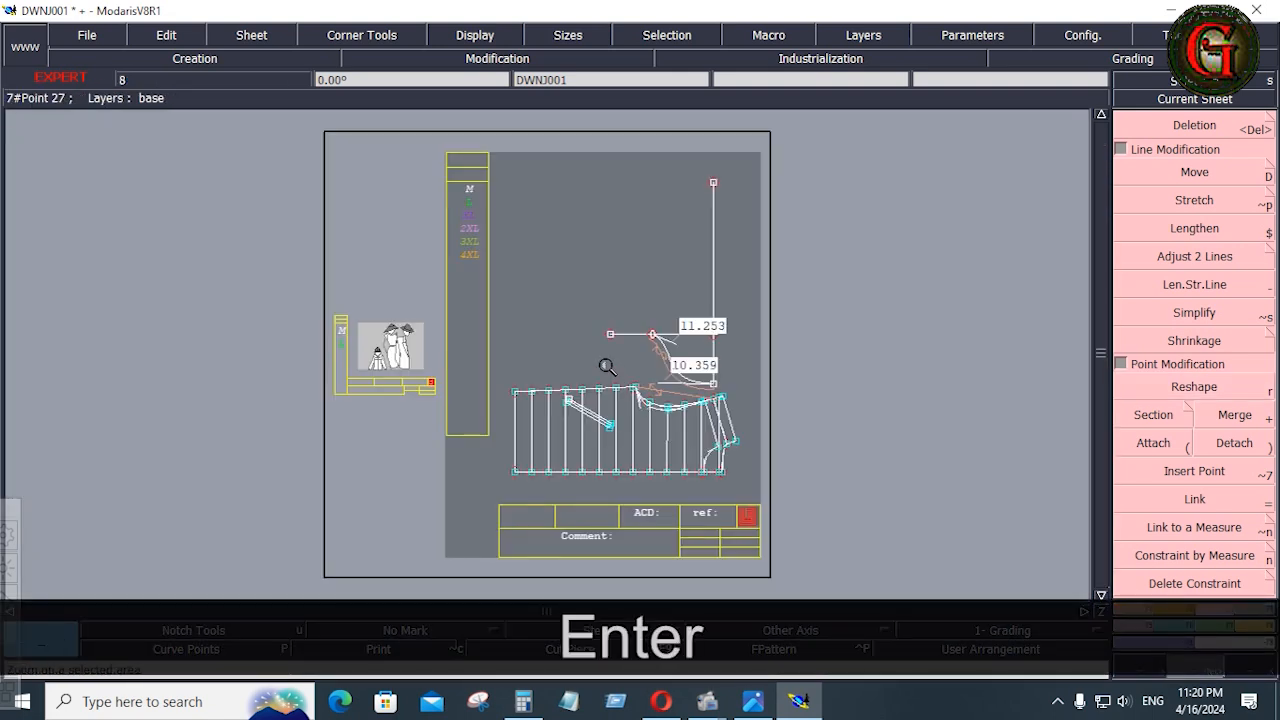
pyautogui.moveTo(605, 366); pyautogui.dragTo(728, 434)
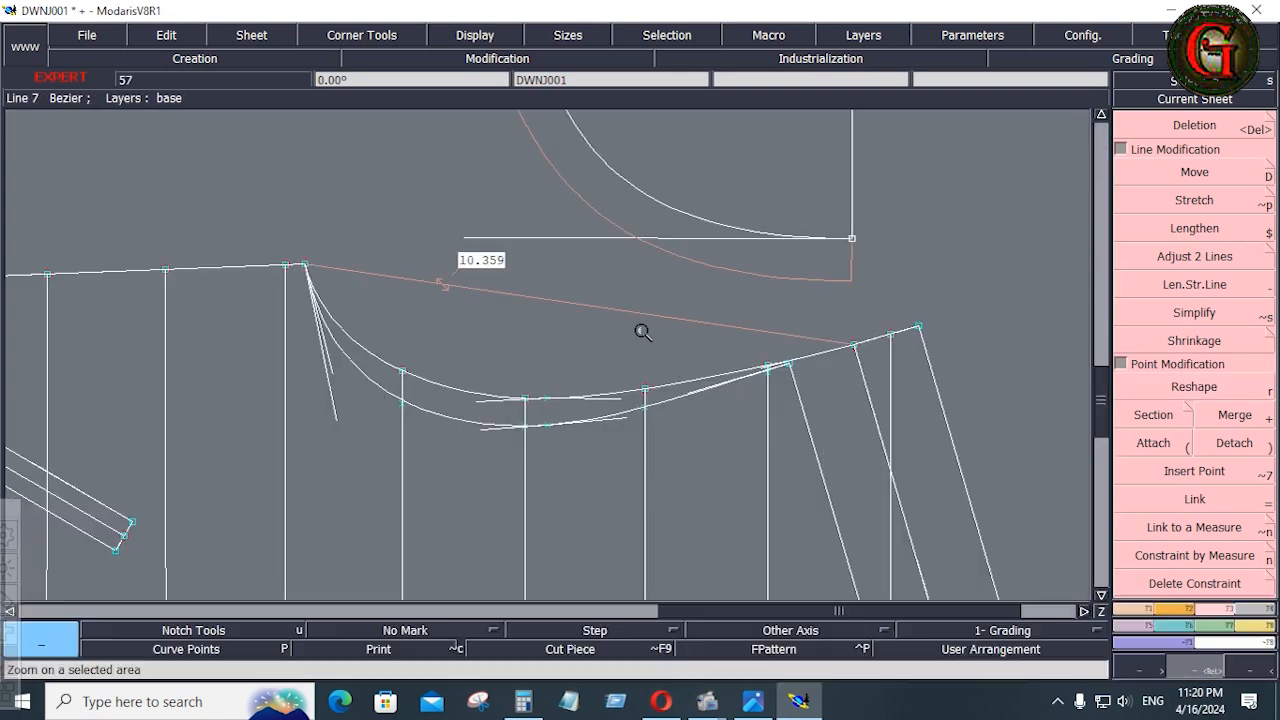
pyautogui.press('Delete')
pyautogui.click(637, 314)
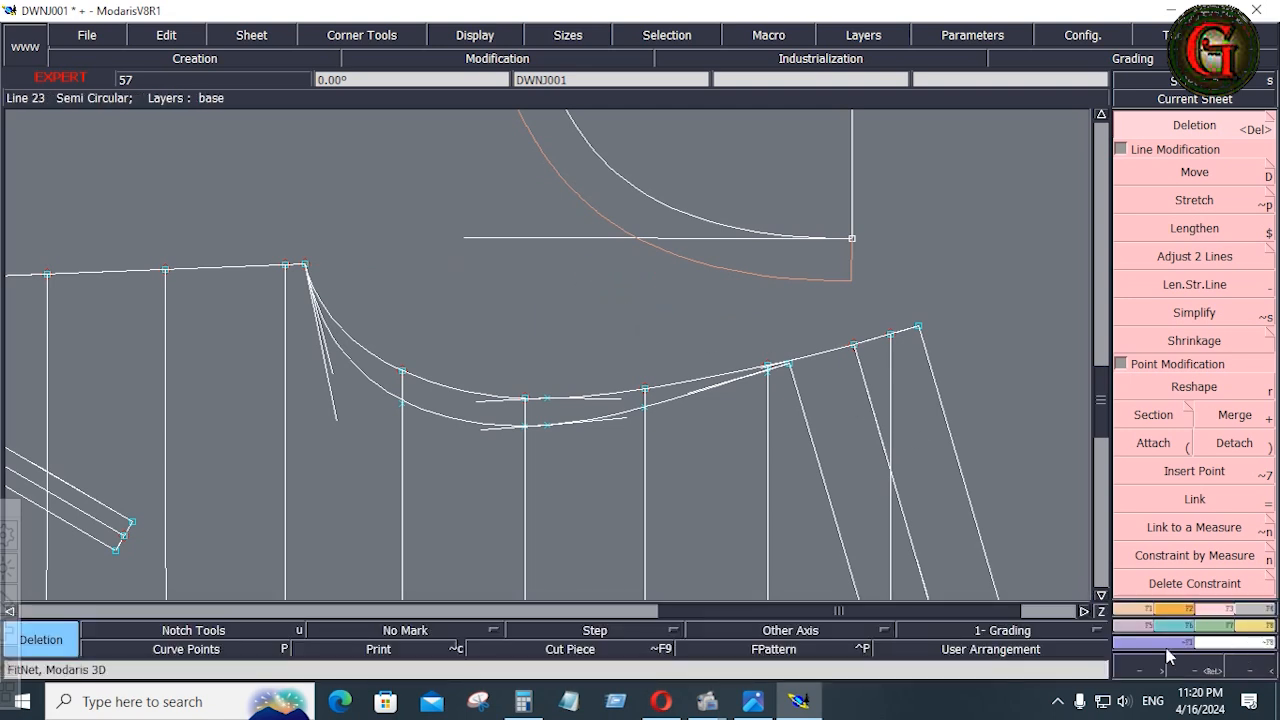
# Check the jacket sleeve on the tech pack image, return to Modaris and measure the lengths of both armhole curves
pyautogui.click(752, 703)
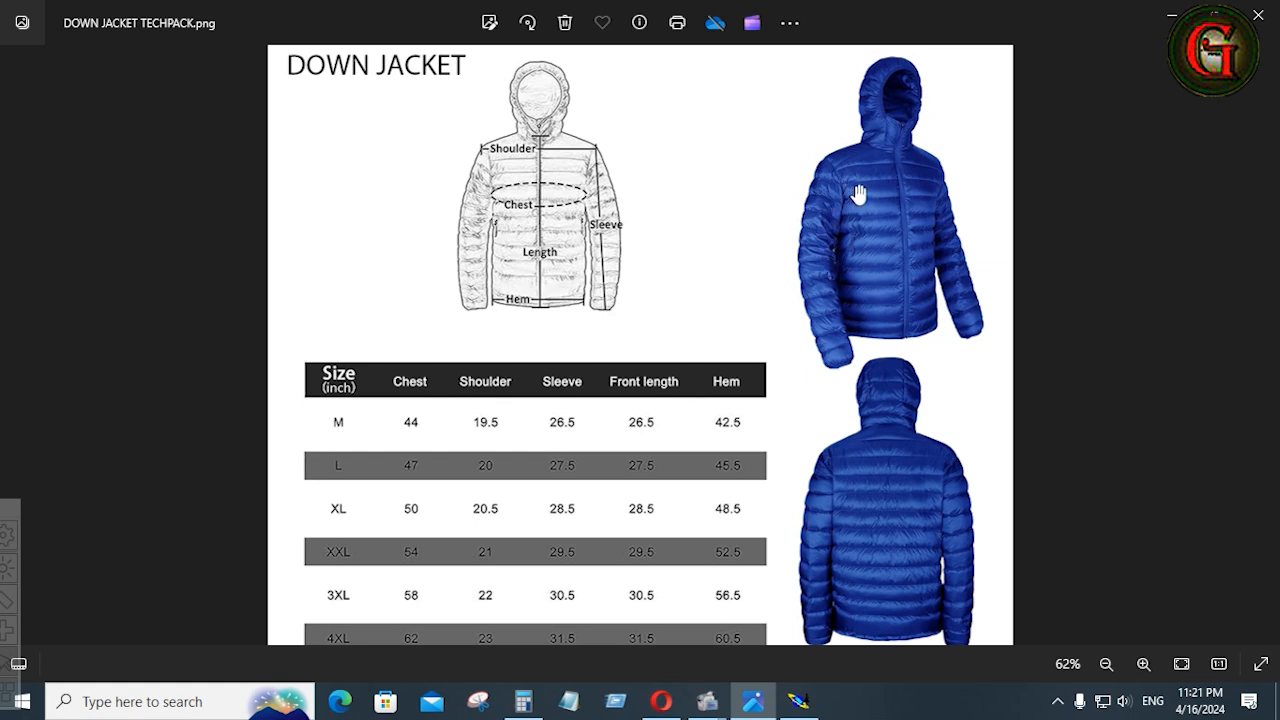
pyautogui.scroll(5, 850, 195)
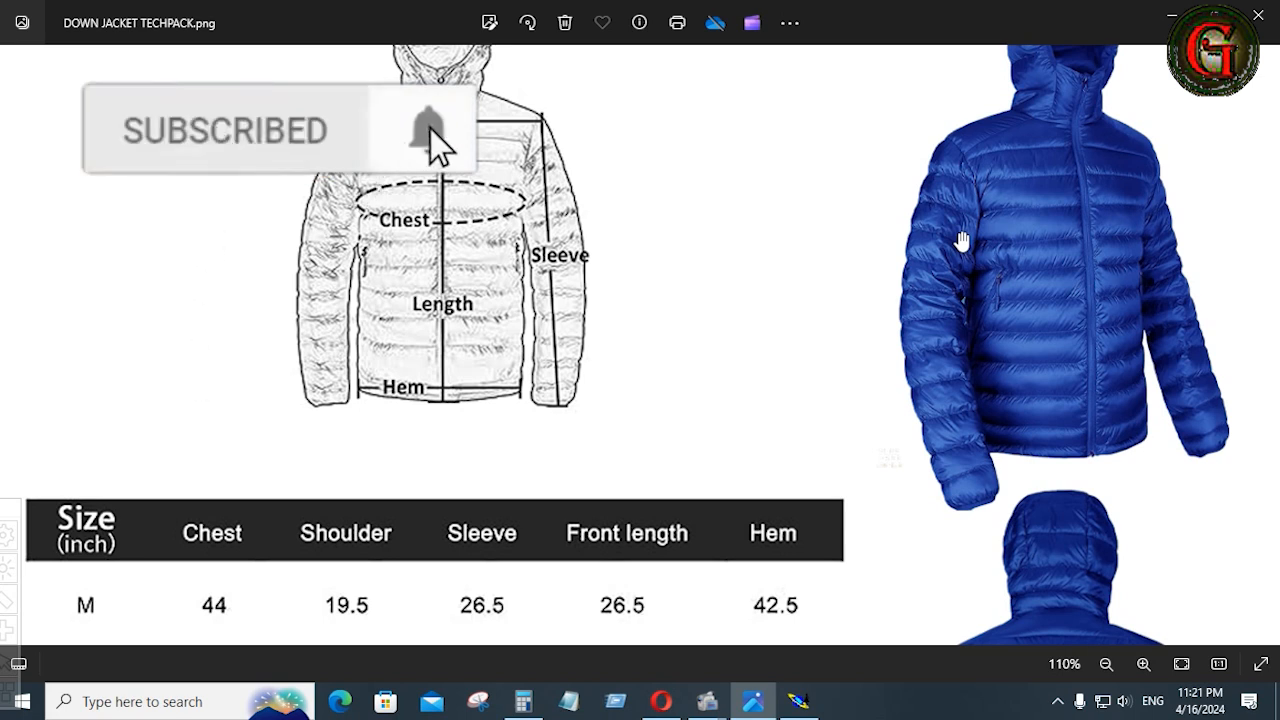
pyautogui.click(800, 703)
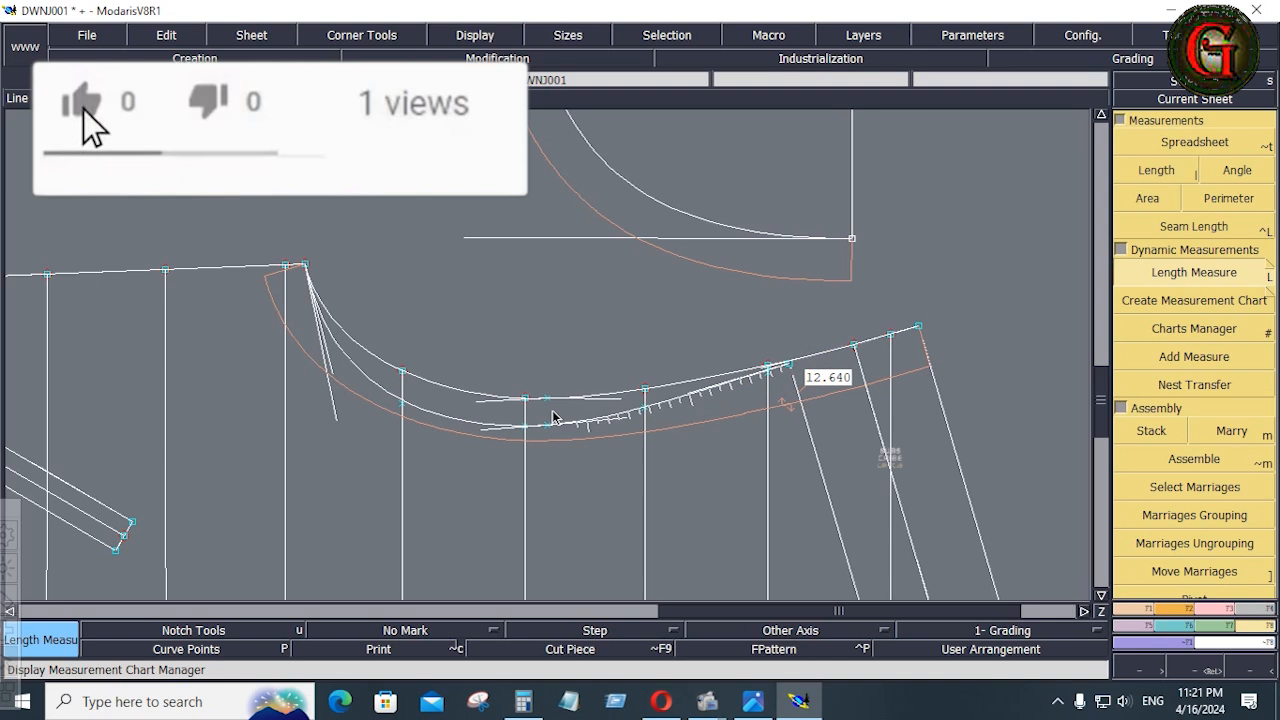
pyautogui.click(304, 265)
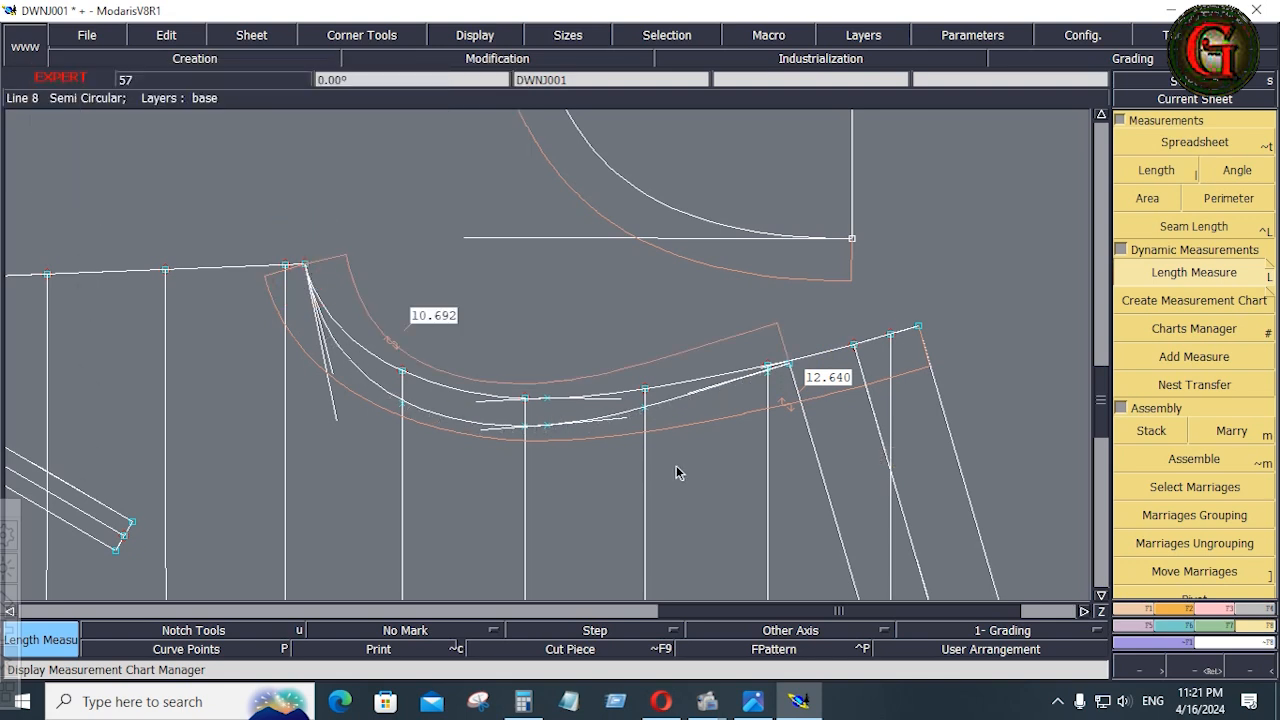
# Open Calculator and add the two measured armhole curve lengths, 10.692 + 12.640
pyautogui.click(523, 703)
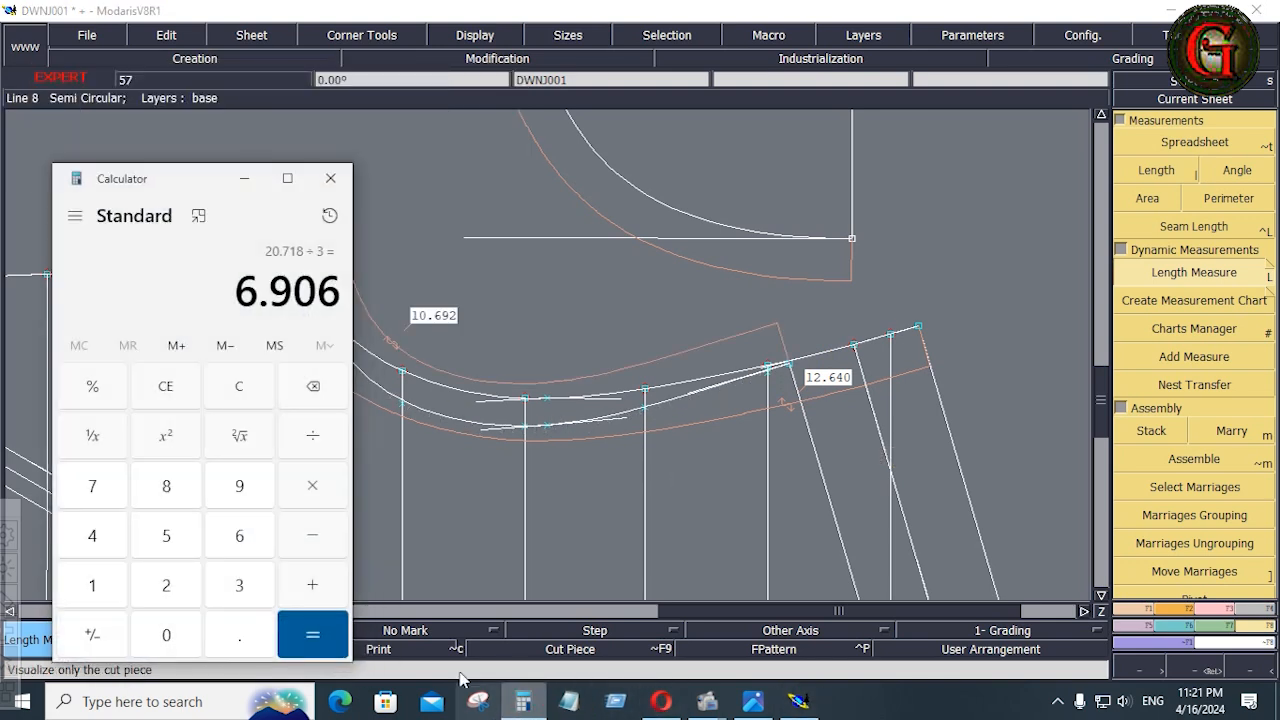
pyautogui.moveTo(206, 178); pyautogui.dragTo(120, 161)
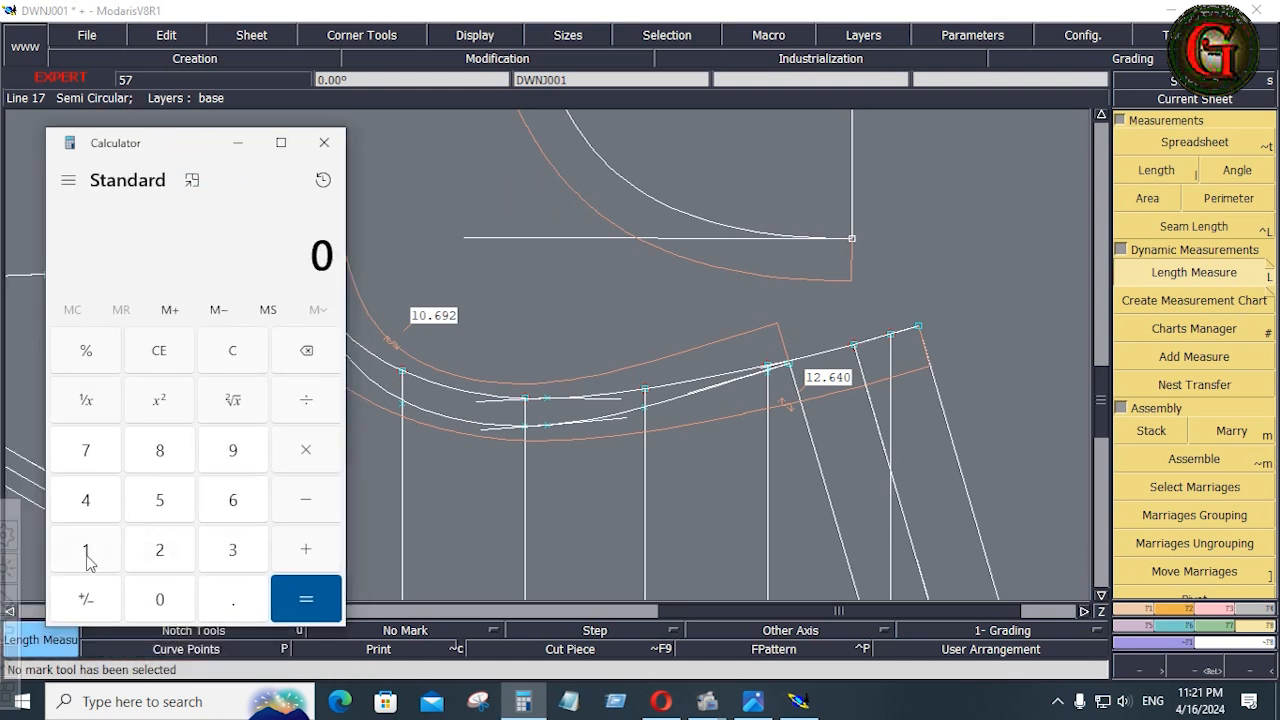
pyautogui.click(87, 556)
pyautogui.click(159, 599)
pyautogui.click(224, 608)
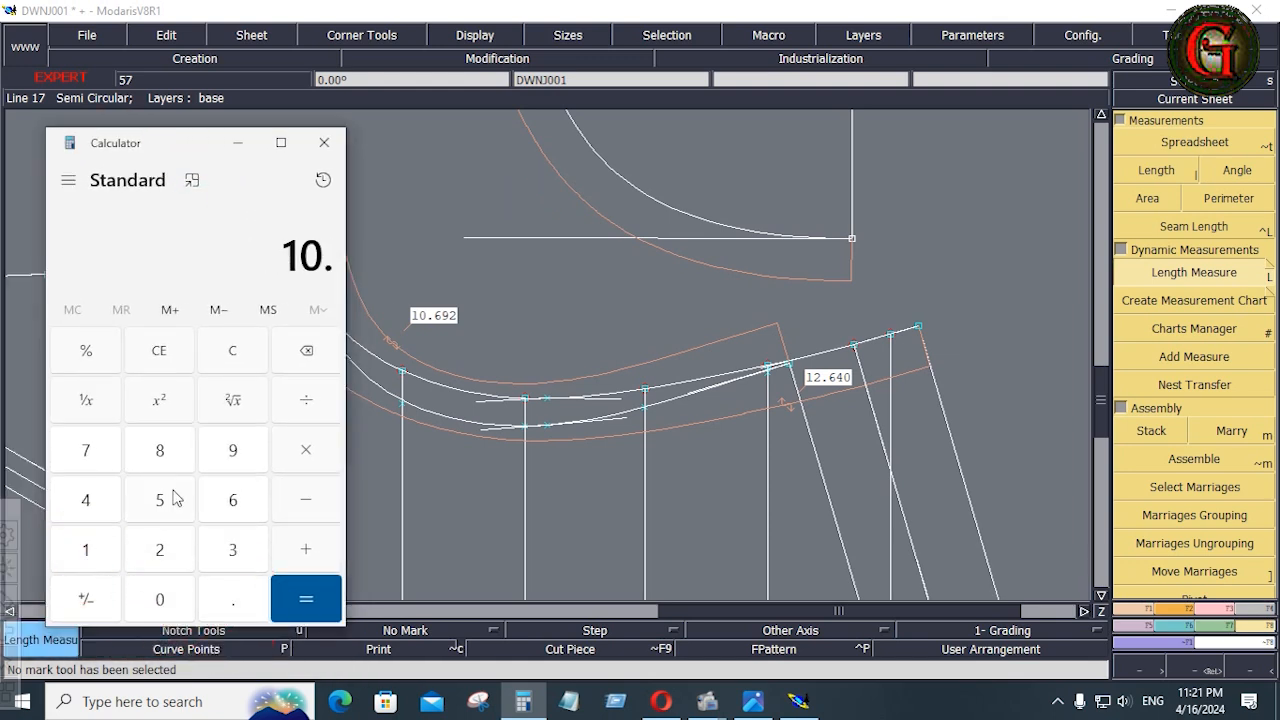
pyautogui.click(228, 503)
pyautogui.click(233, 450)
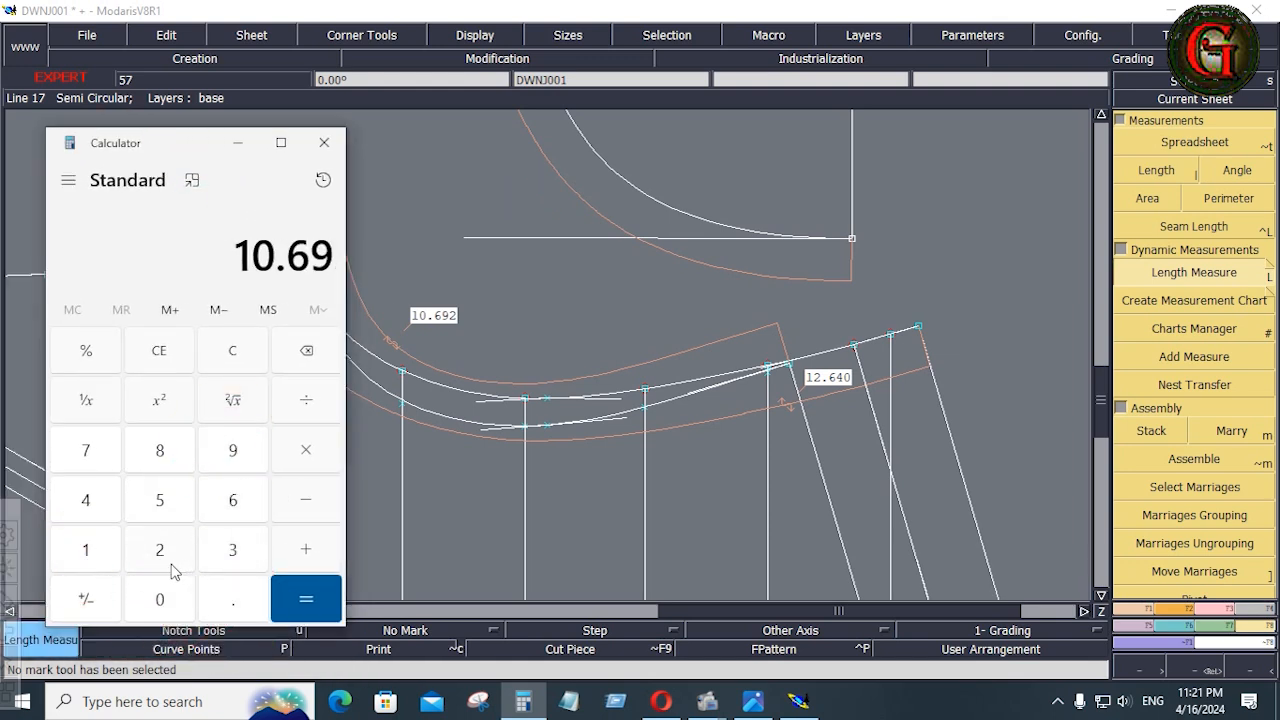
pyautogui.click(163, 565)
pyautogui.click(330, 556)
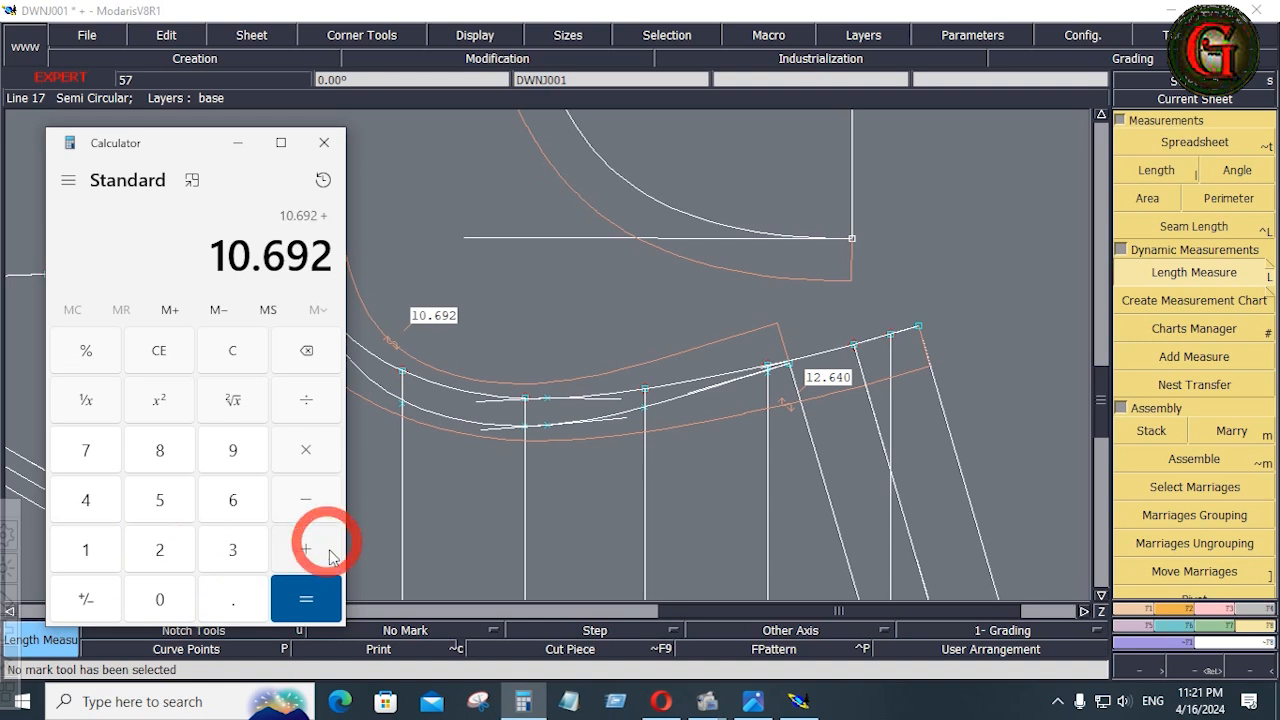
pyautogui.click(106, 560)
pyautogui.click(155, 557)
pyautogui.click(230, 605)
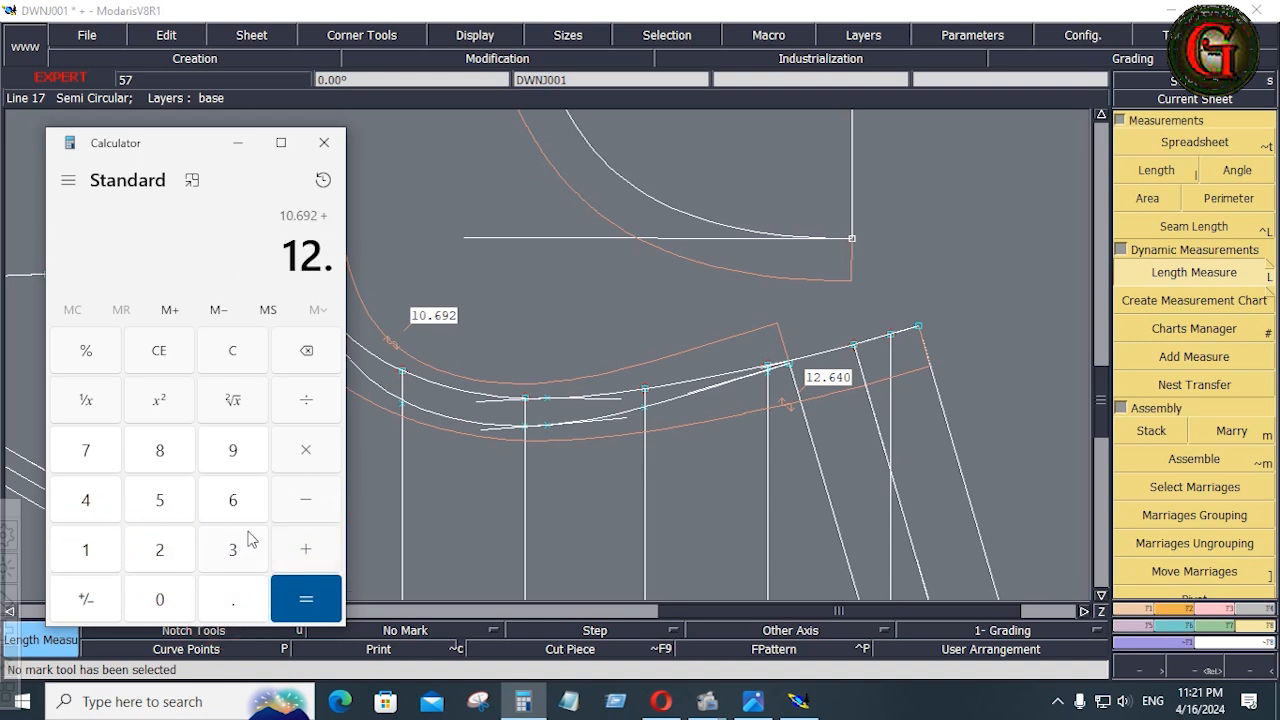
pyautogui.click(229, 500)
pyautogui.click(88, 500)
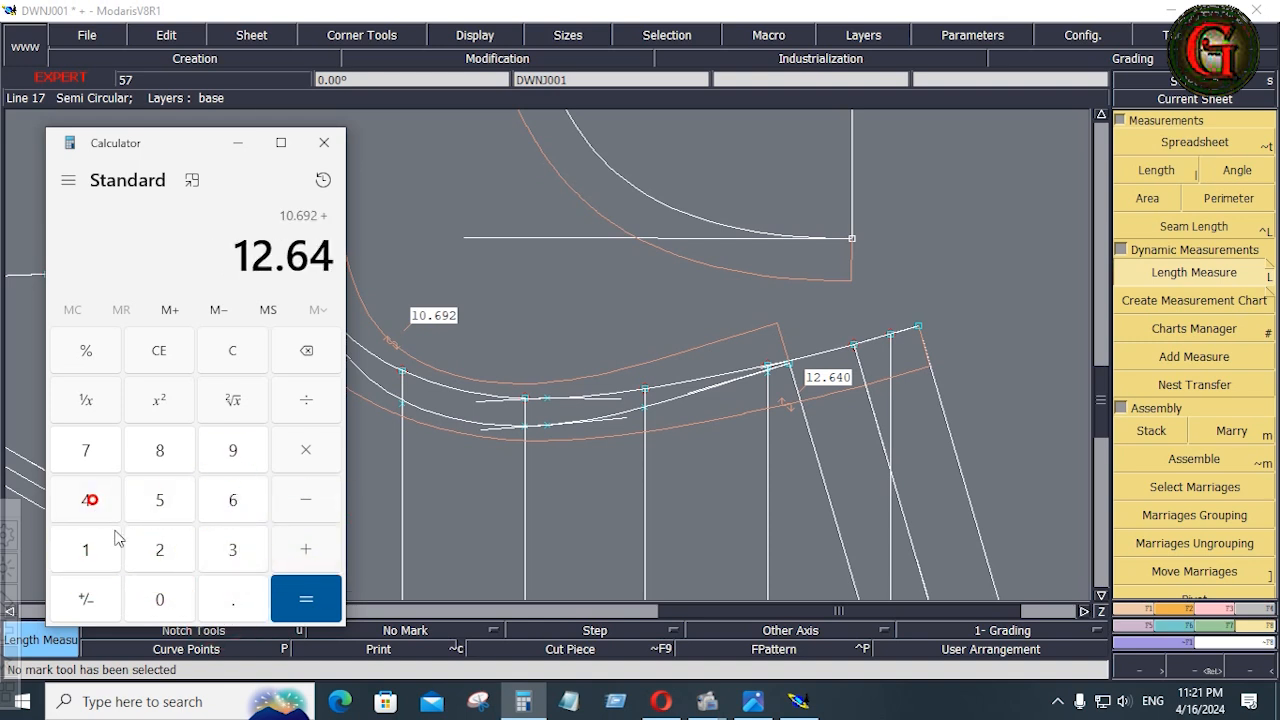
pyautogui.click(165, 599)
pyautogui.click(306, 604)
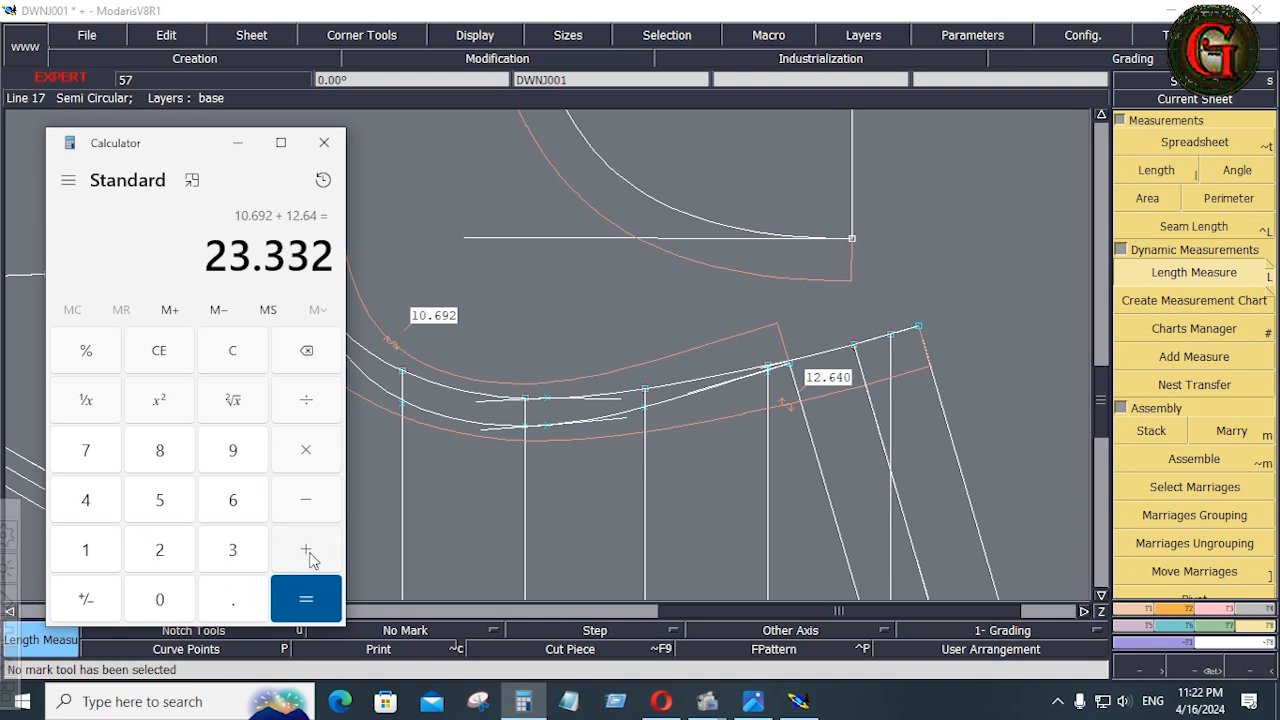
# Add 0.375 to the combined armhole length and divide the sum by 2 for the half sleeve cap length
pyautogui.click(308, 552)
pyautogui.click(238, 605)
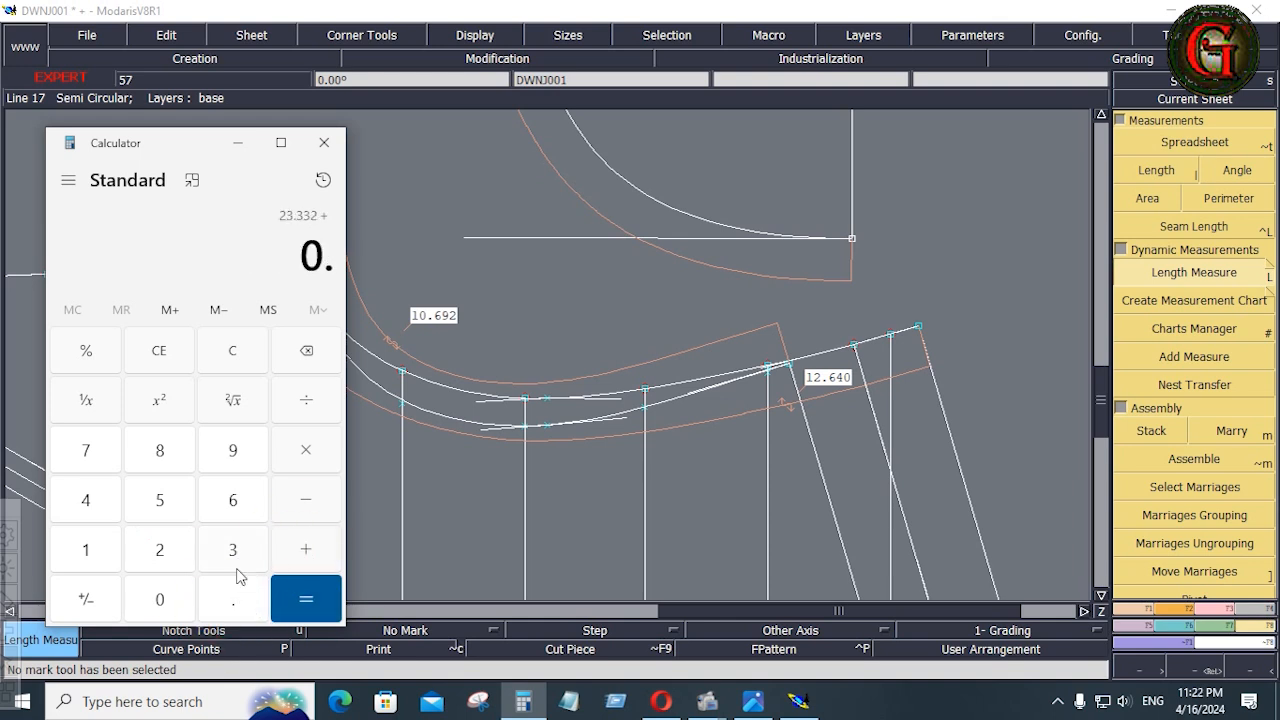
pyautogui.click(234, 555)
pyautogui.click(89, 447)
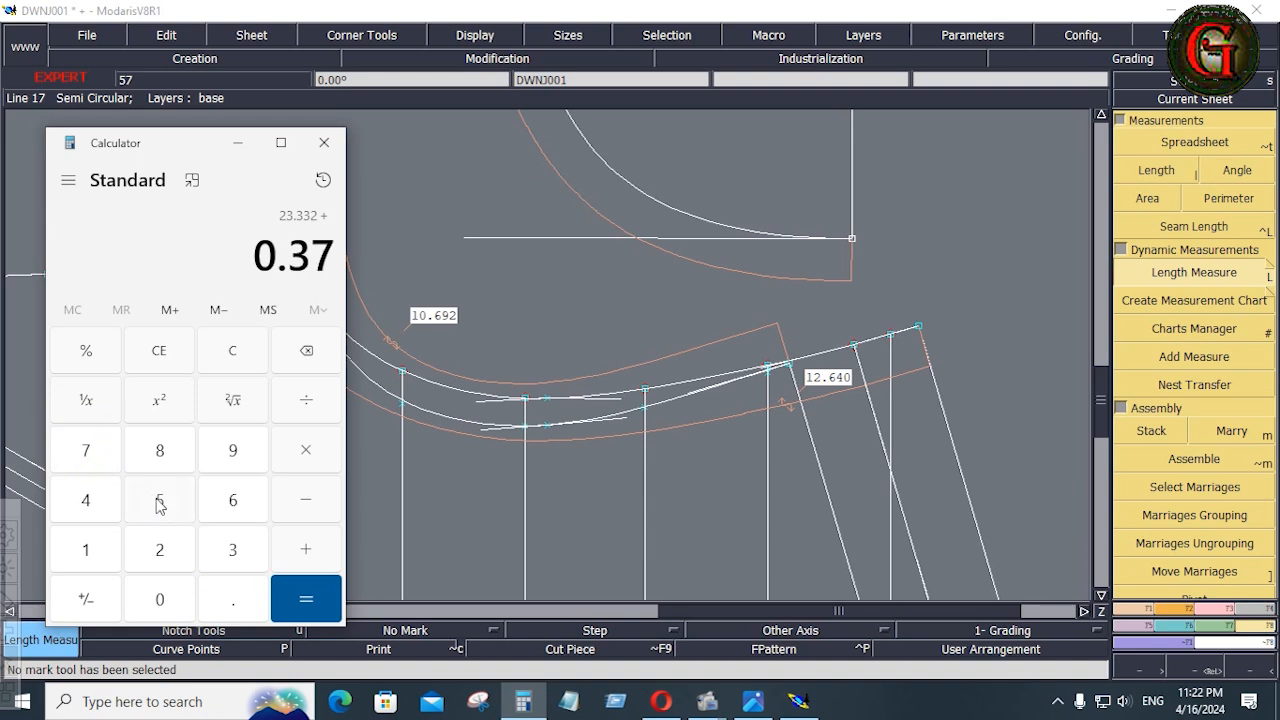
pyautogui.click(157, 505)
pyautogui.click(305, 593)
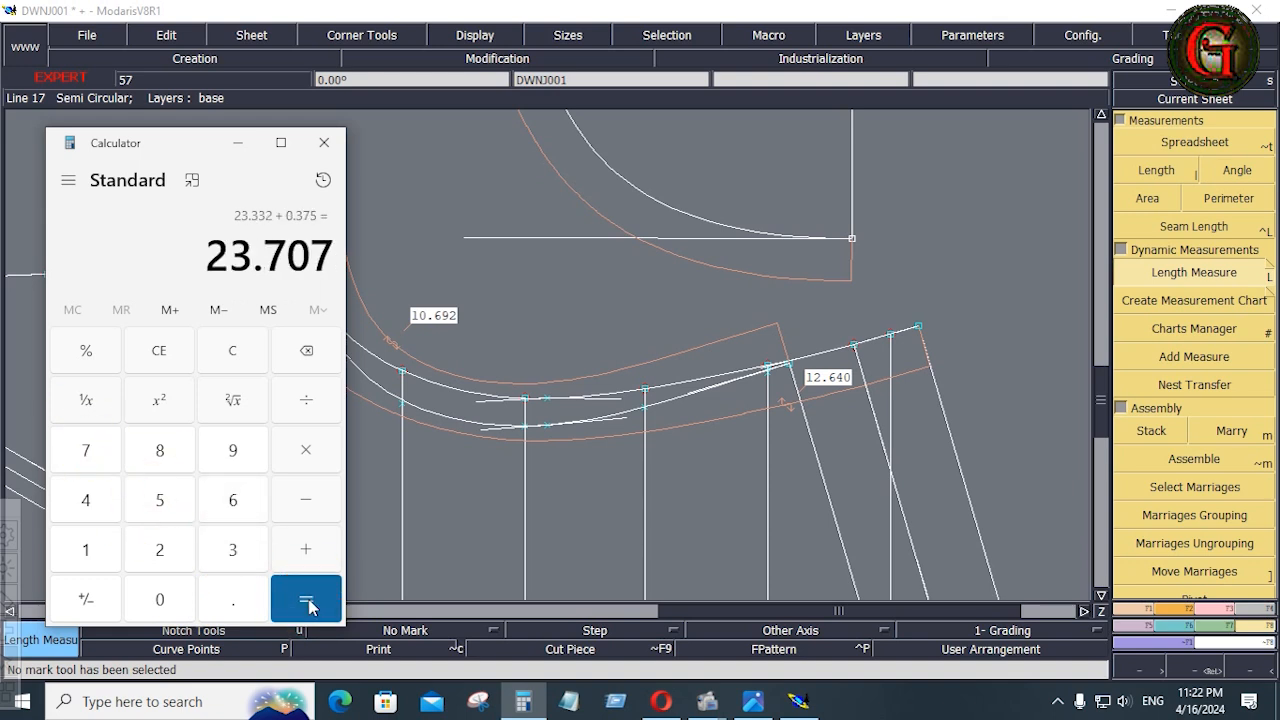
pyautogui.click(305, 412)
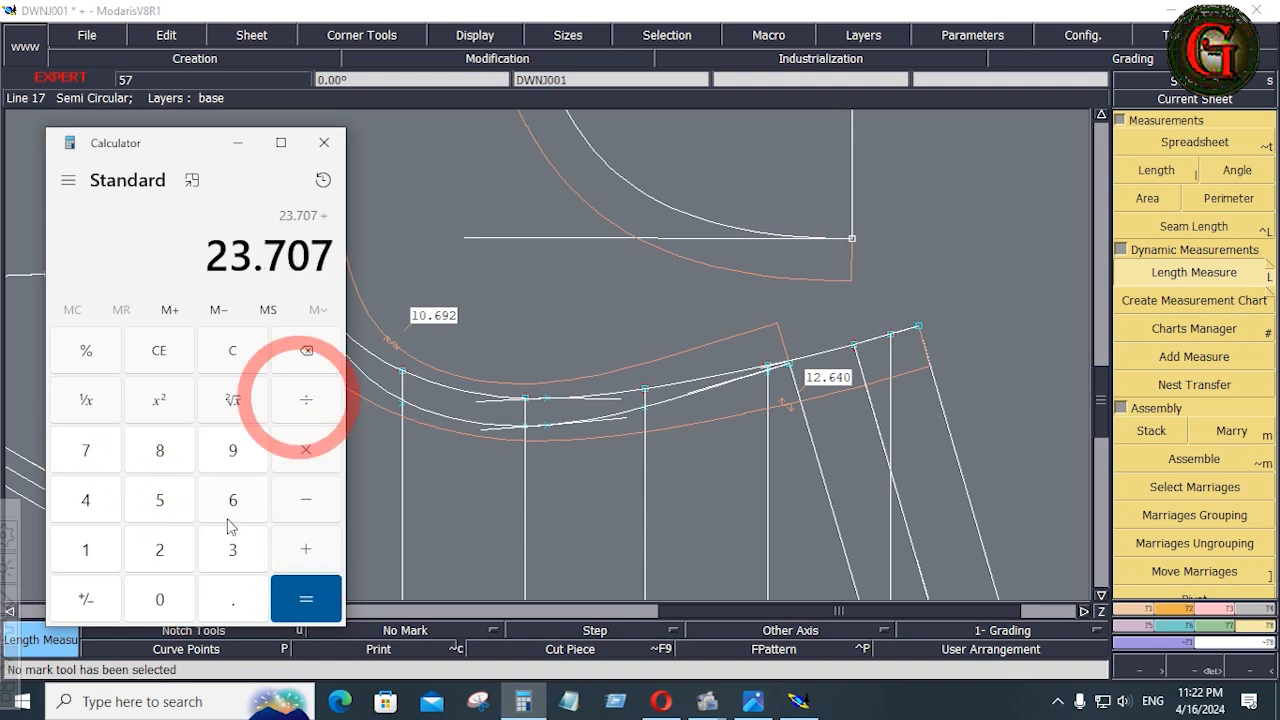
pyautogui.click(166, 551)
pyautogui.click(300, 595)
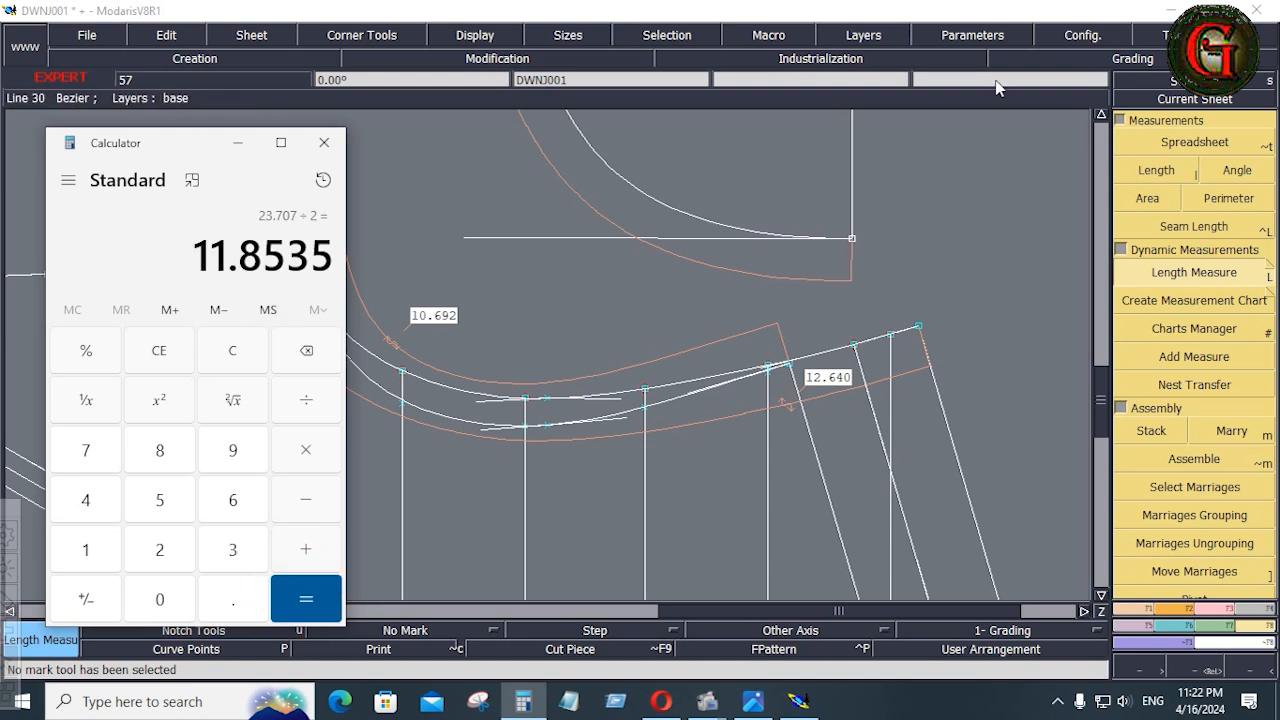
# Return to the sleeve in Modaris and reshape the cap curve by moving its underarm end outward along the horizontal line
pyautogui.click(1099, 119)
pyautogui.click(1101, 117)
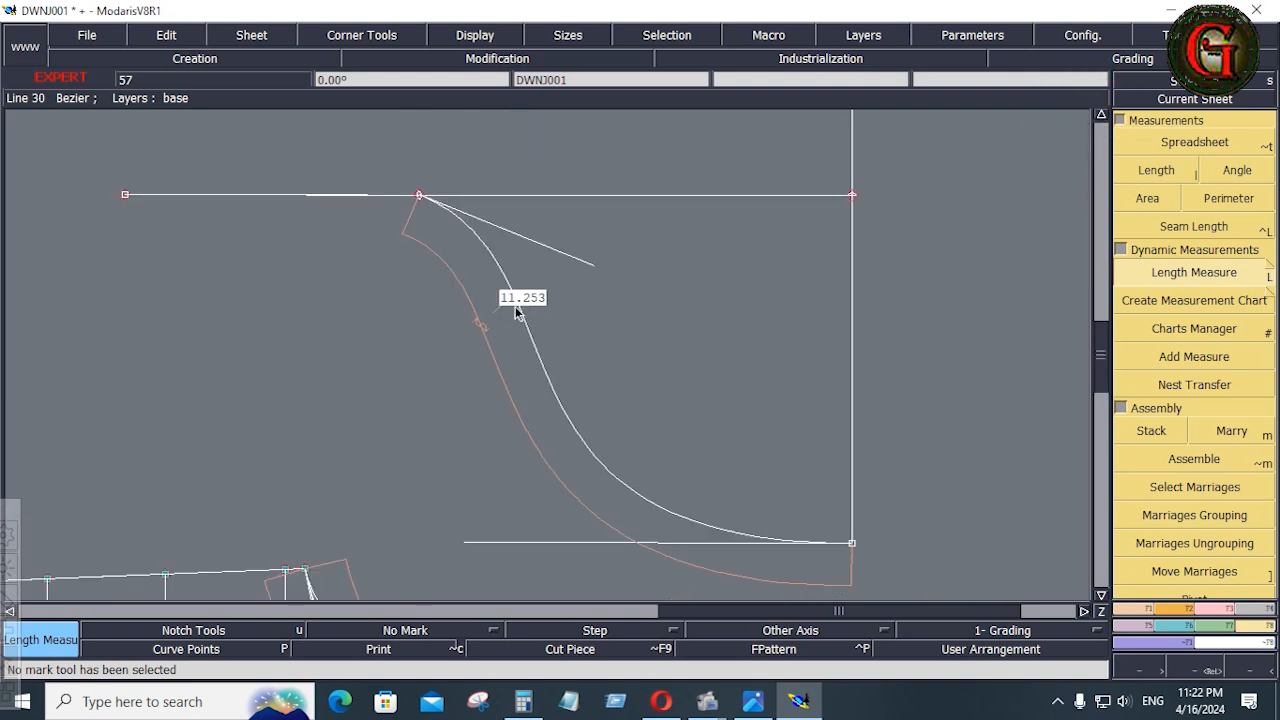
pyautogui.click(1212, 609)
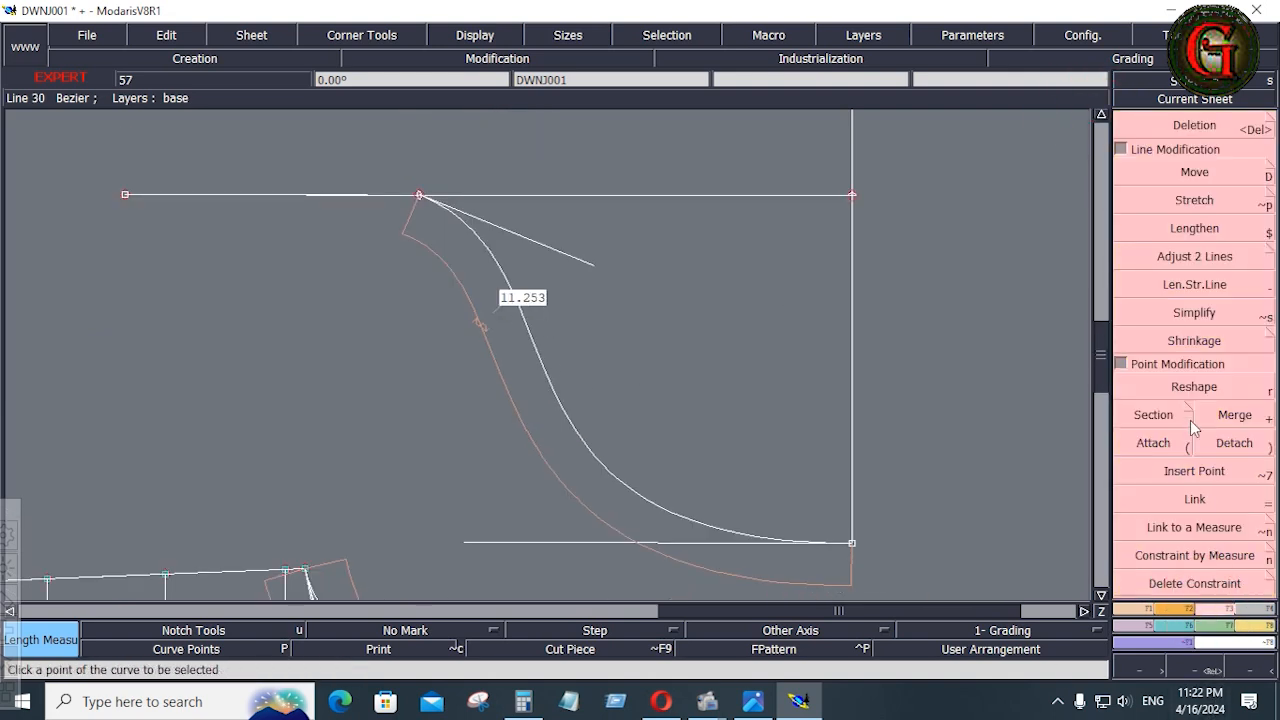
pyautogui.click(1196, 390)
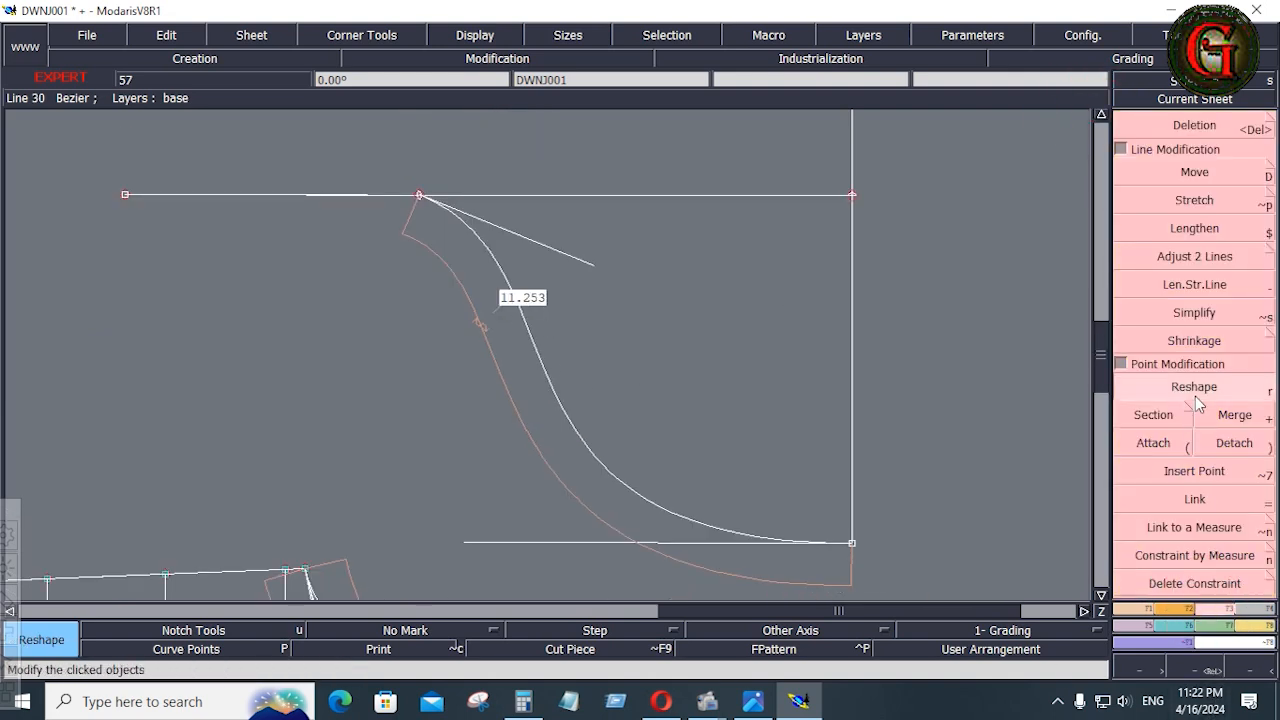
pyautogui.click(419, 196)
pyautogui.click(384, 196)
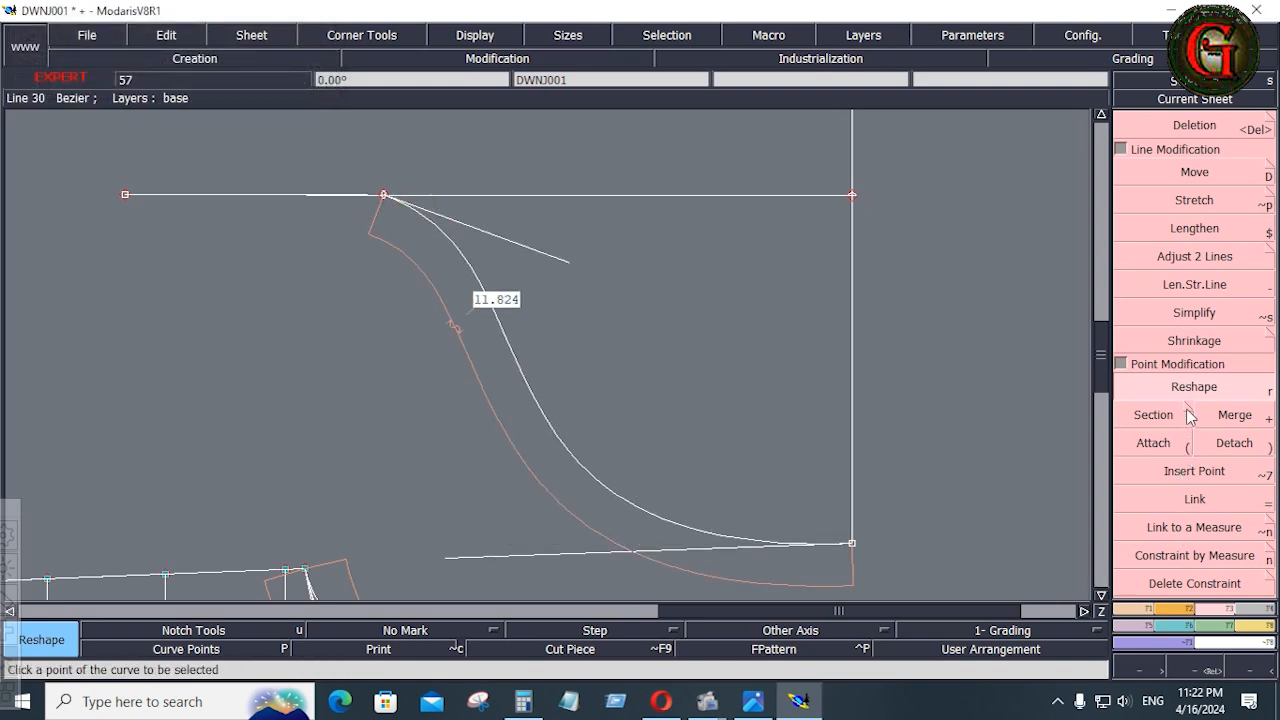
# Adjust the sleeve cap curve's end tangents and underarm point, checking against the calculated value, until the curve measures 11.854 inches
pyautogui.click(491, 557)
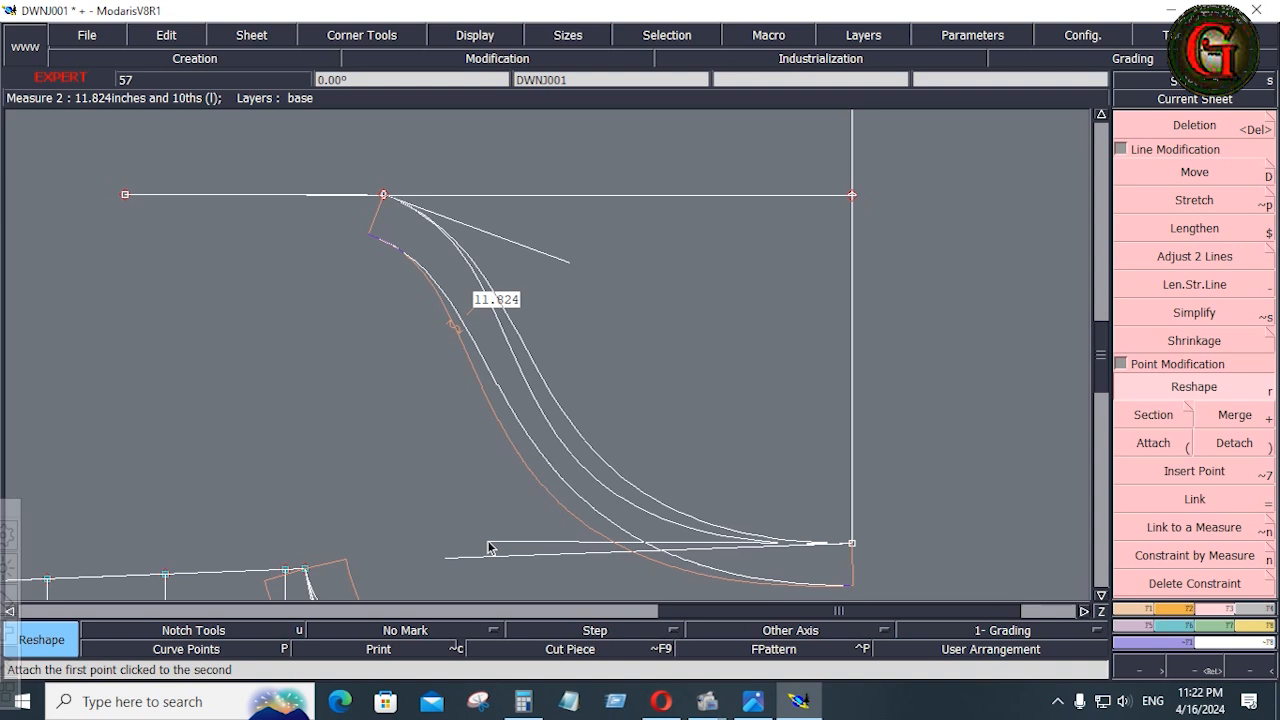
pyautogui.click(489, 546)
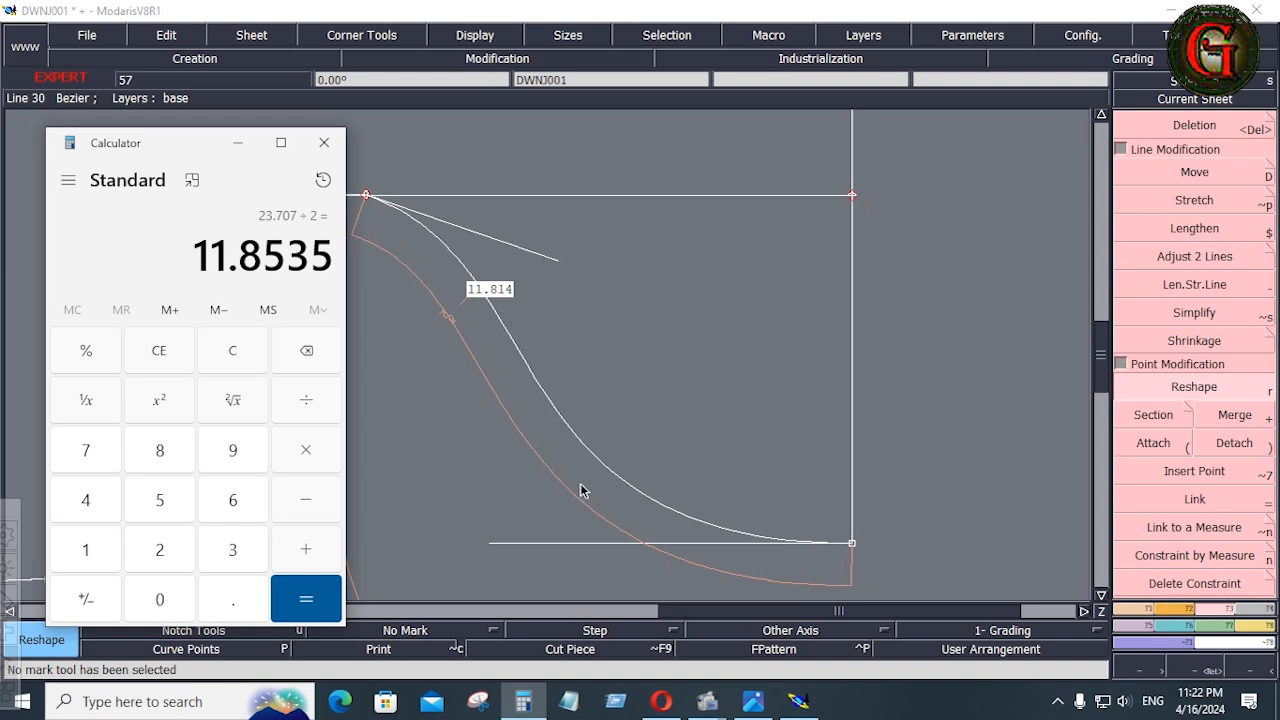
pyautogui.click(530, 548)
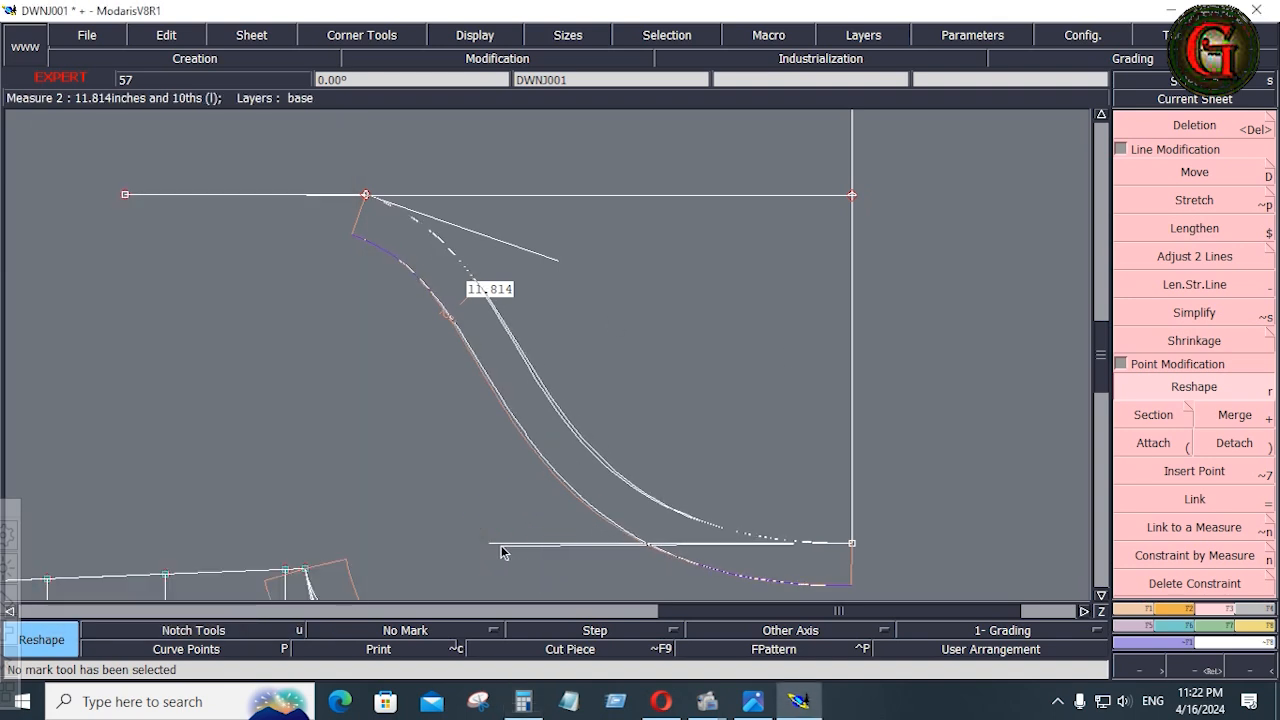
pyautogui.click(462, 547)
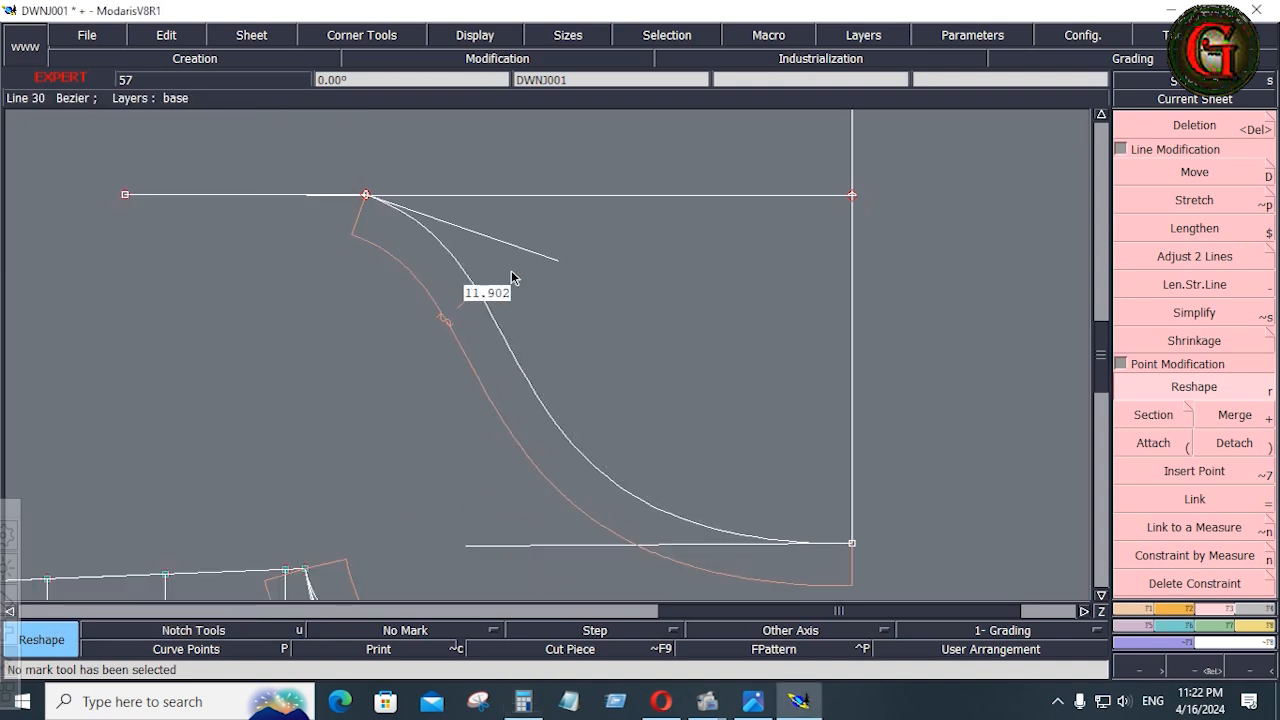
pyautogui.click(480, 546)
pyautogui.click(483, 545)
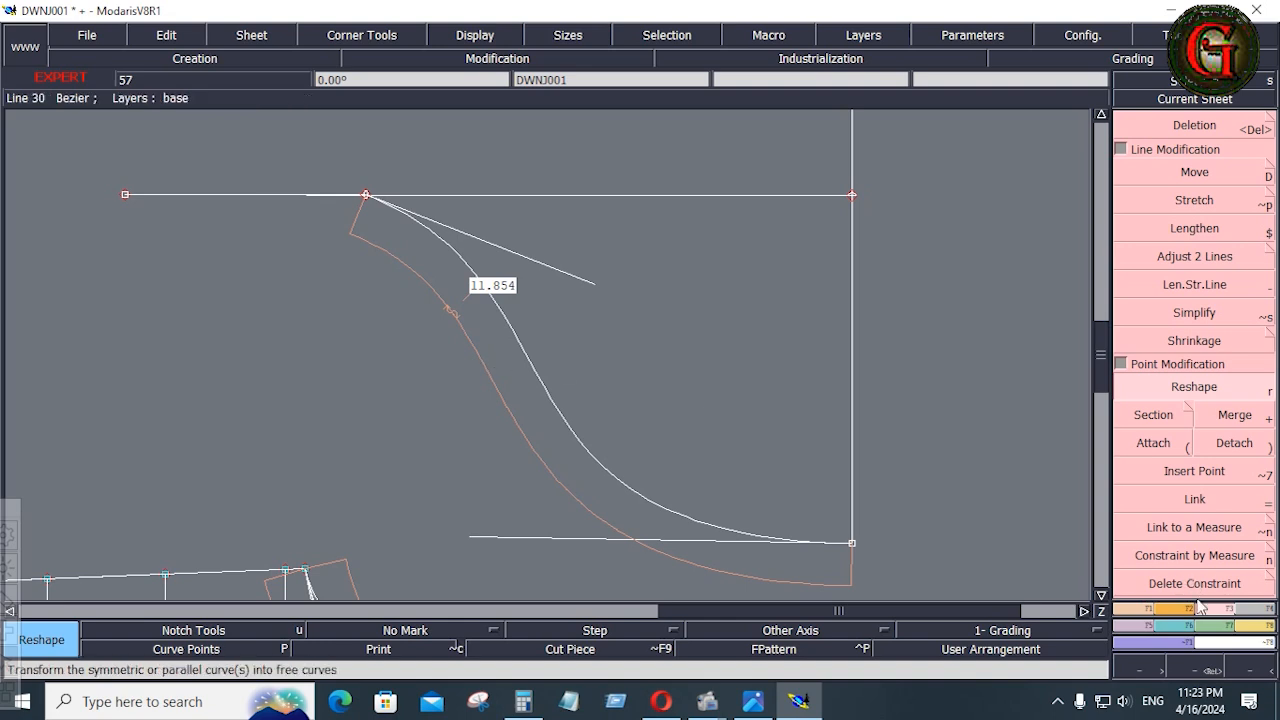
# Insert the cap curve's underarm end point into the horizontal sleeve width line
pyautogui.click(1194, 471)
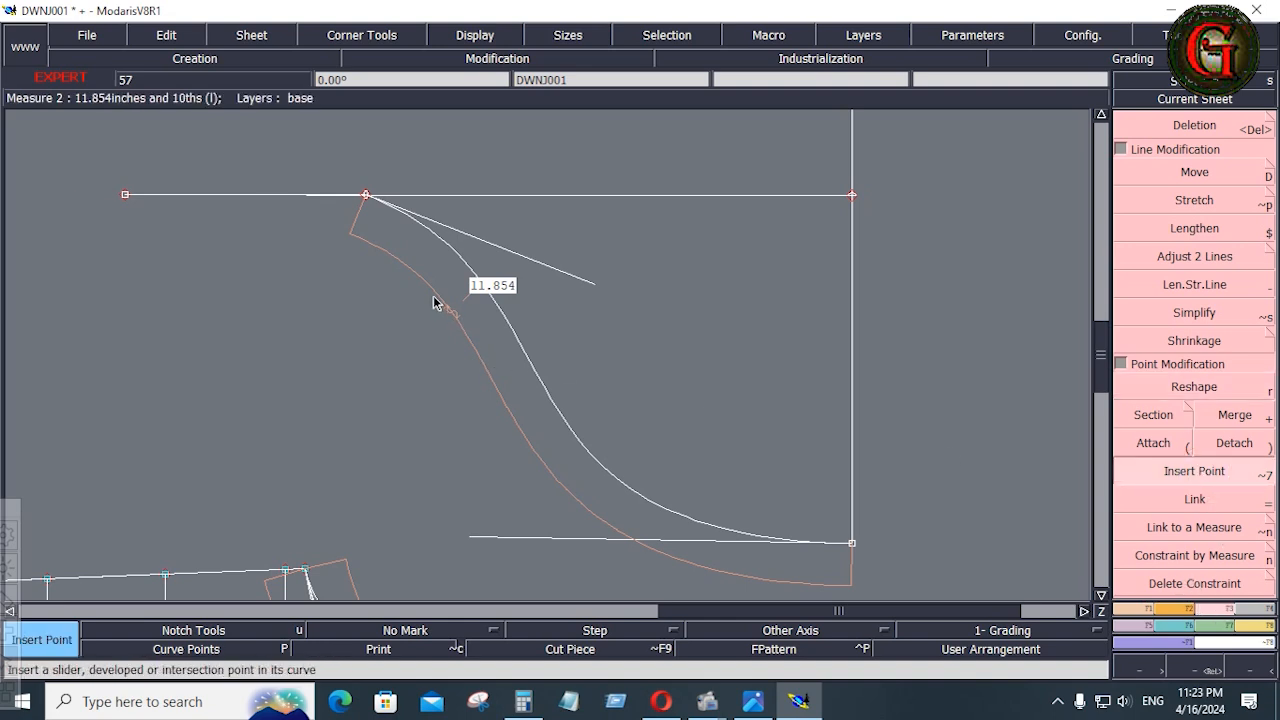
pyautogui.click(371, 201)
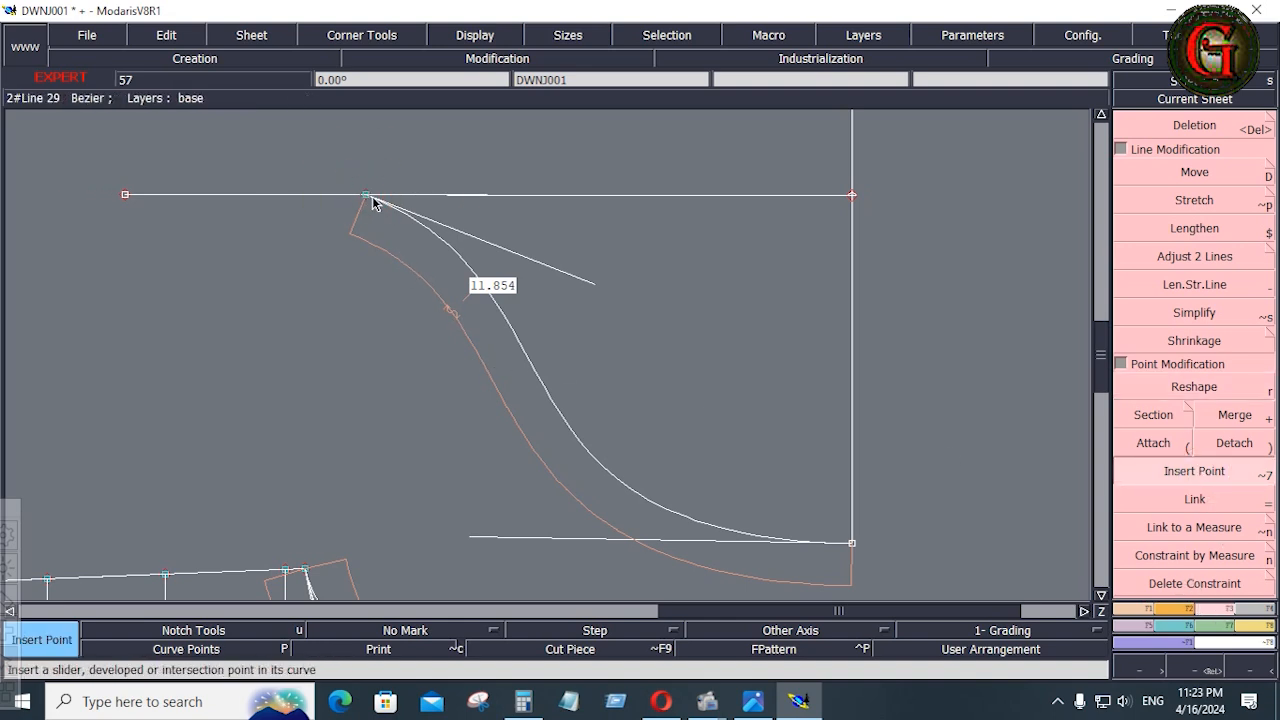
# Draw a 5.5-inch horizontal Bezier line for the sleeve hem from the far end of the vertical sleeve length line
pyautogui.press('Home')
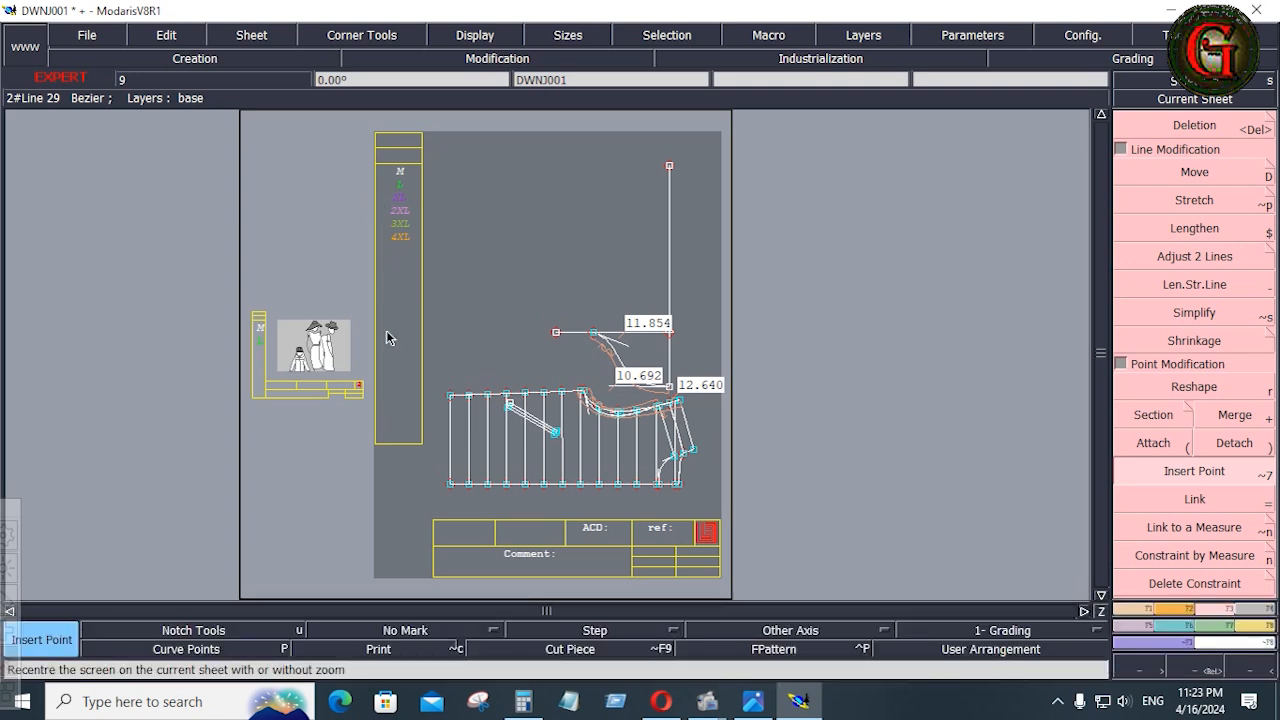
pyautogui.click(1136, 613)
pyautogui.click(1208, 533)
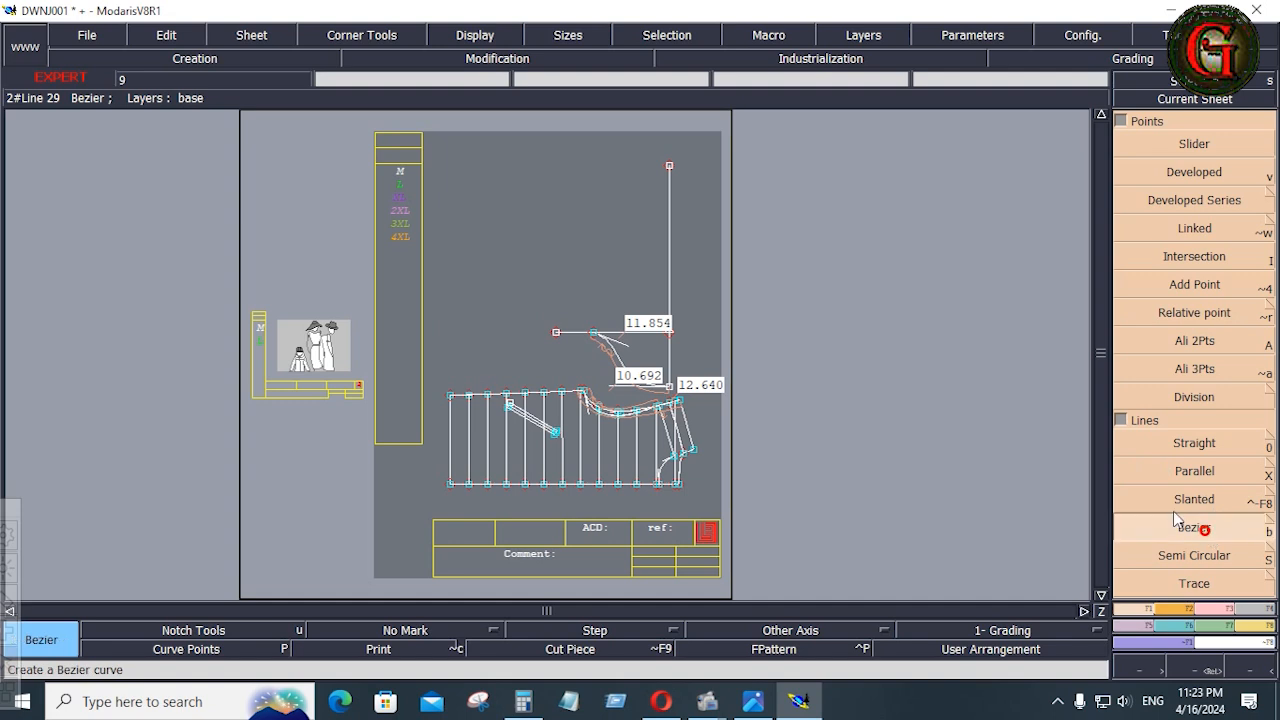
pyautogui.click(669, 165)
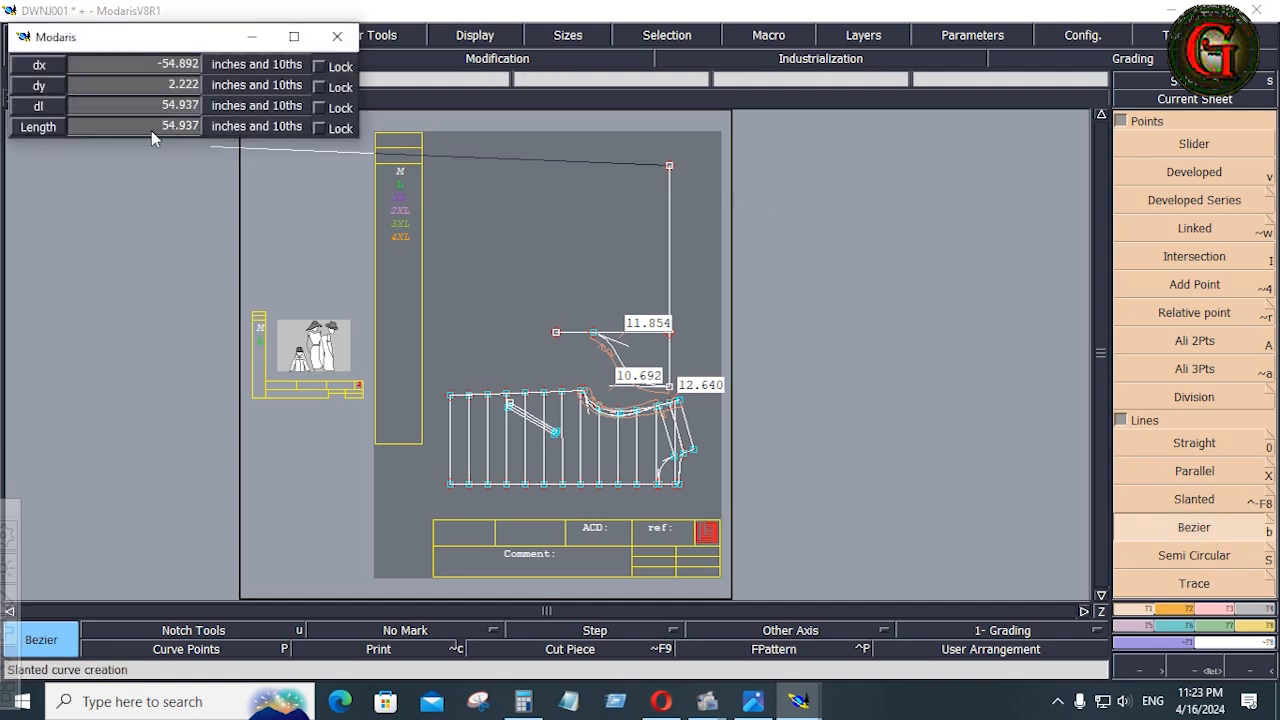
pyautogui.write('5')
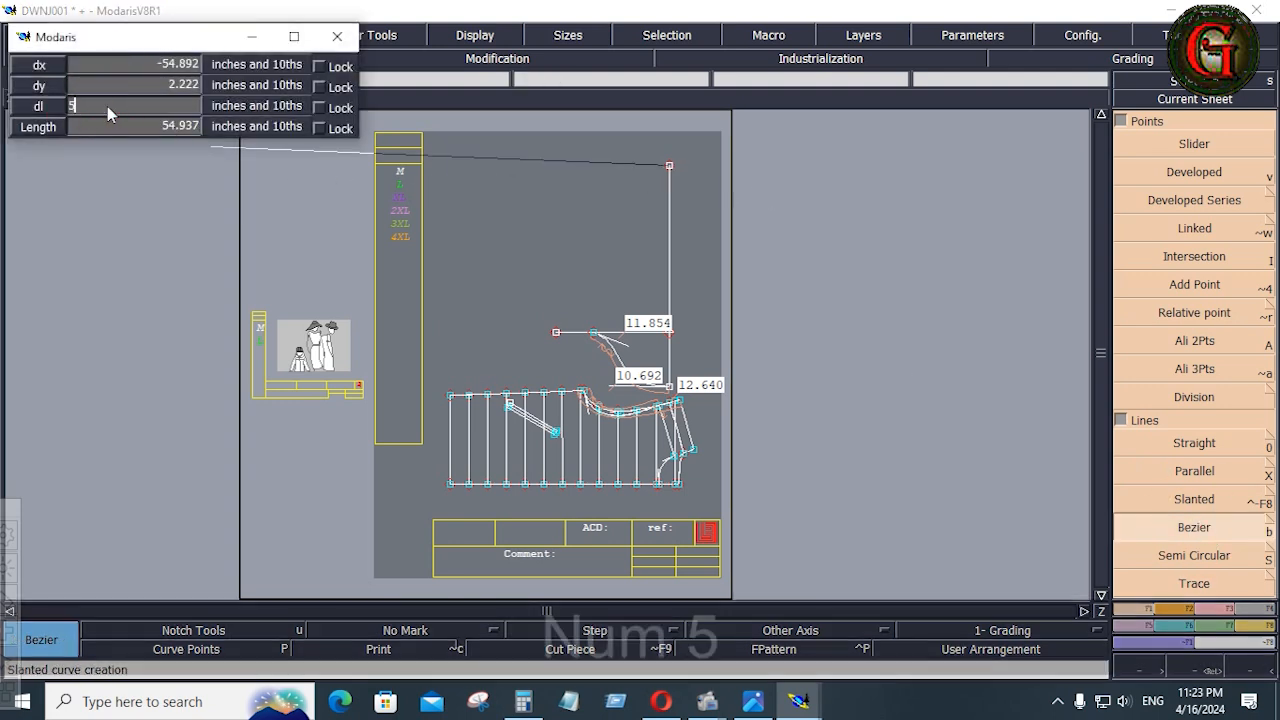
pyautogui.press('Return')
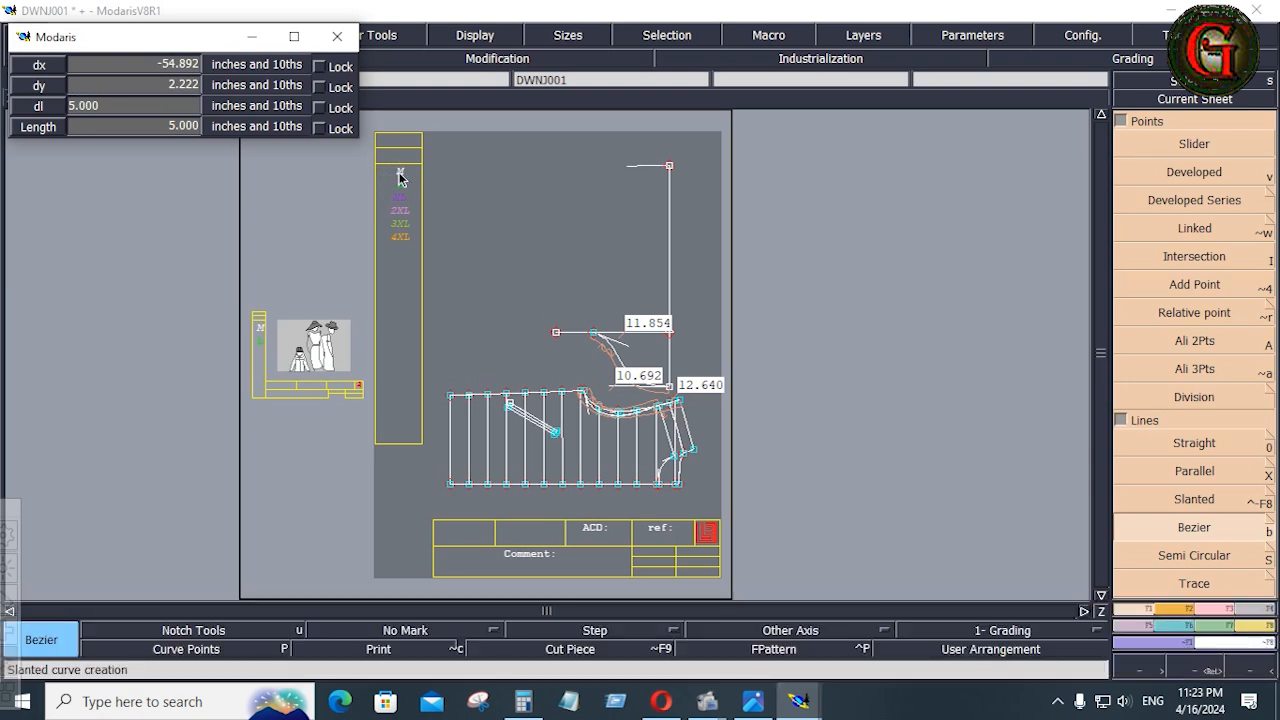
pyautogui.click(102, 108)
pyautogui.write('5.5')
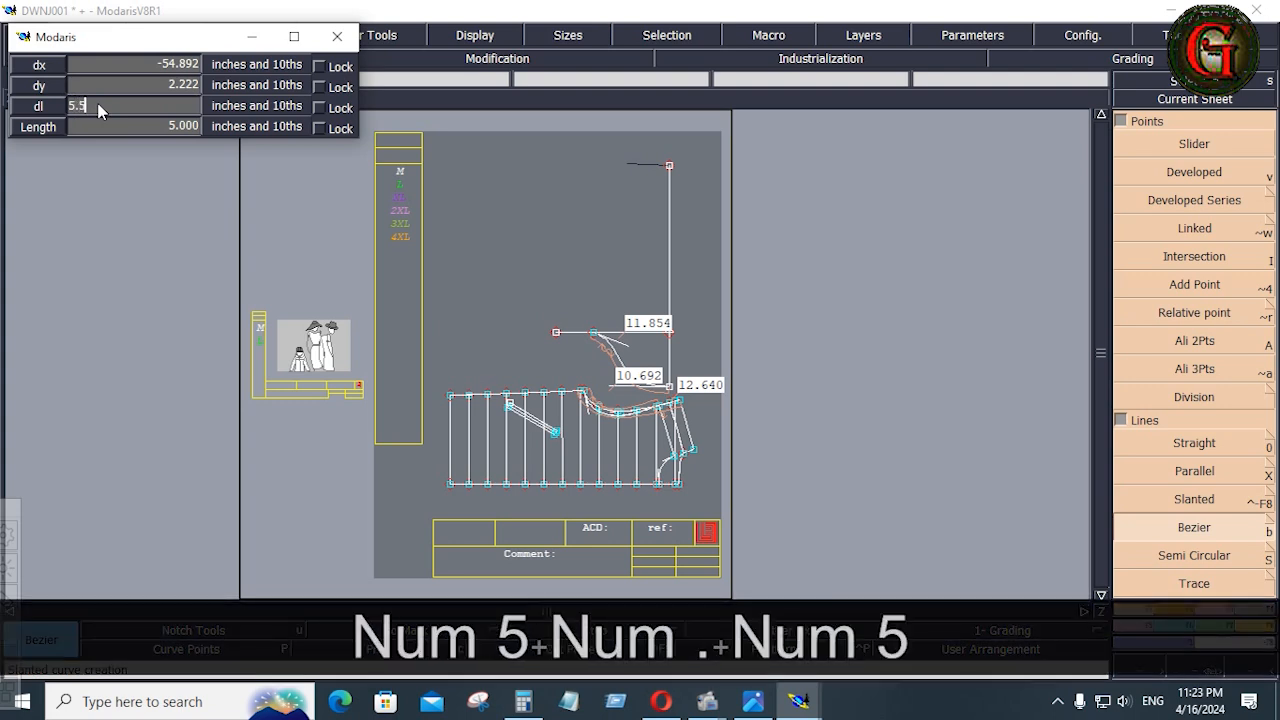
pyautogui.press('Return')
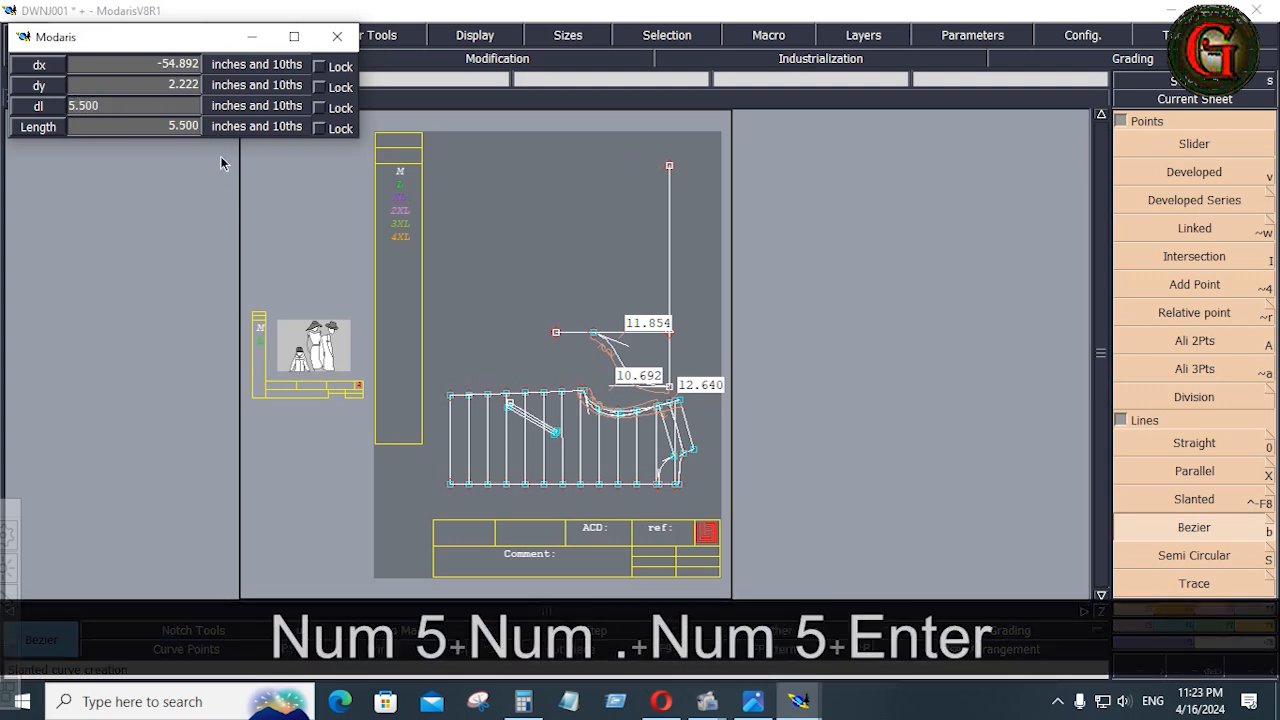
pyautogui.press('ctrl')
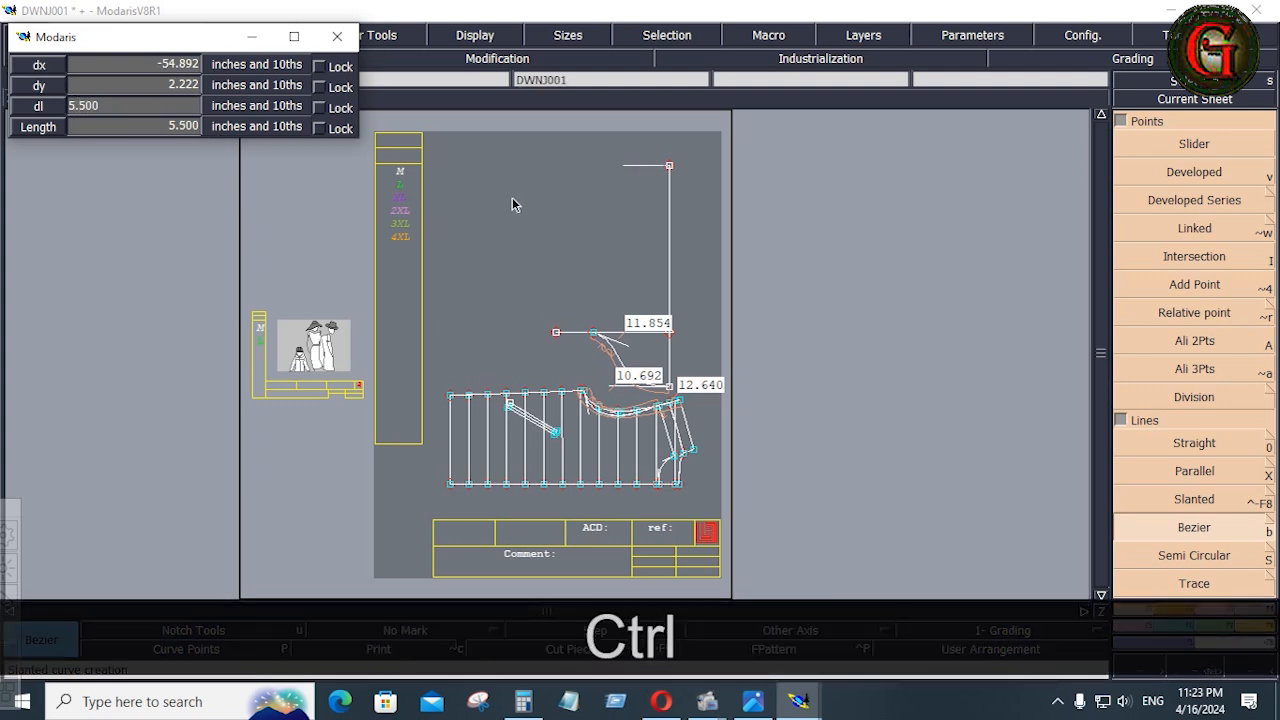
pyautogui.click(512, 205)
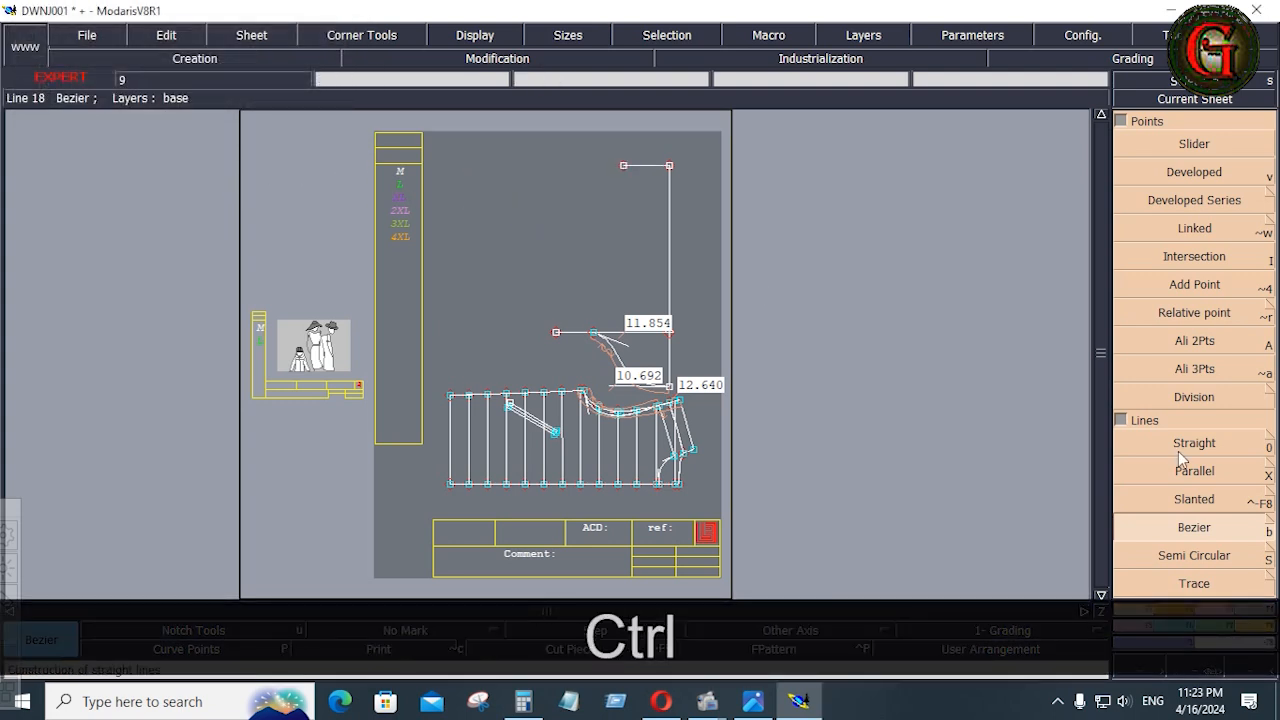
# Draw a straight Bezier line from the hem line's free end to the cap curve's underarm point as the sleeve seam
pyautogui.click(1210, 529)
pyautogui.click(623, 165)
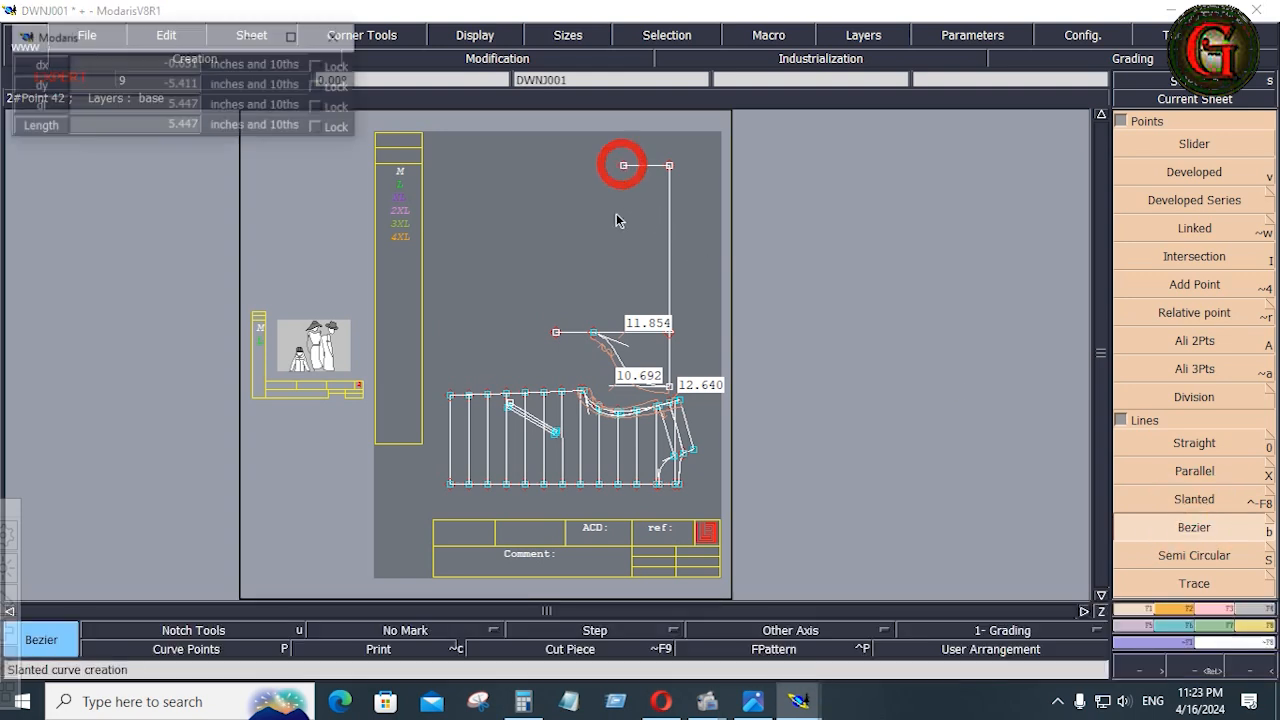
pyautogui.click(594, 332)
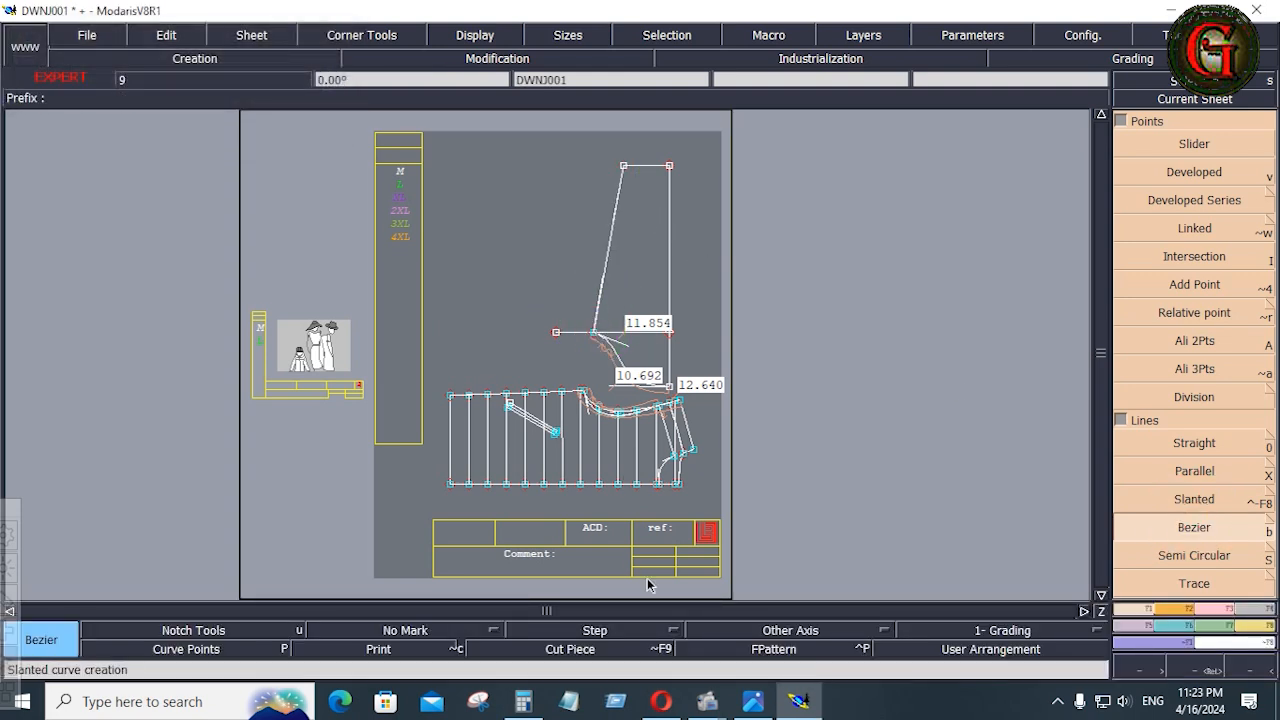
# Consult the DOWN JACKET TECHPACK image, and reshape the straight sleeve seam into a slight inward curve using its end tangents
pyautogui.click(753, 701)
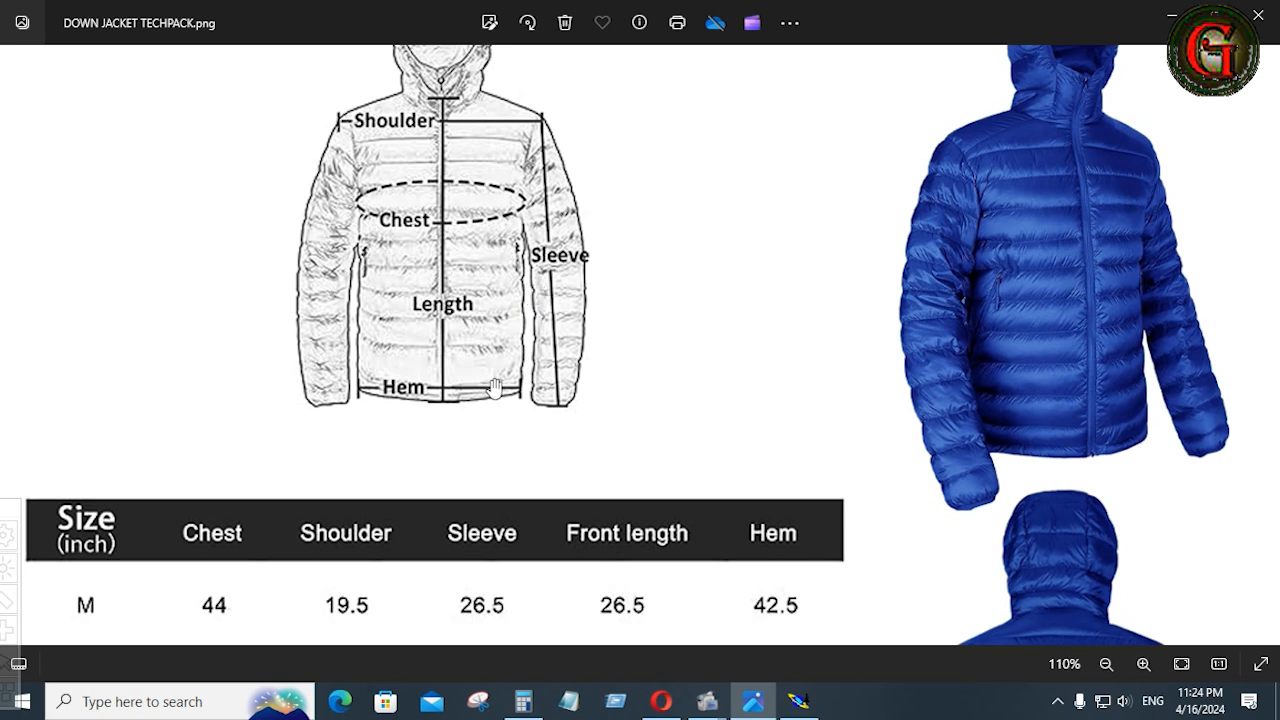
pyautogui.click(800, 701)
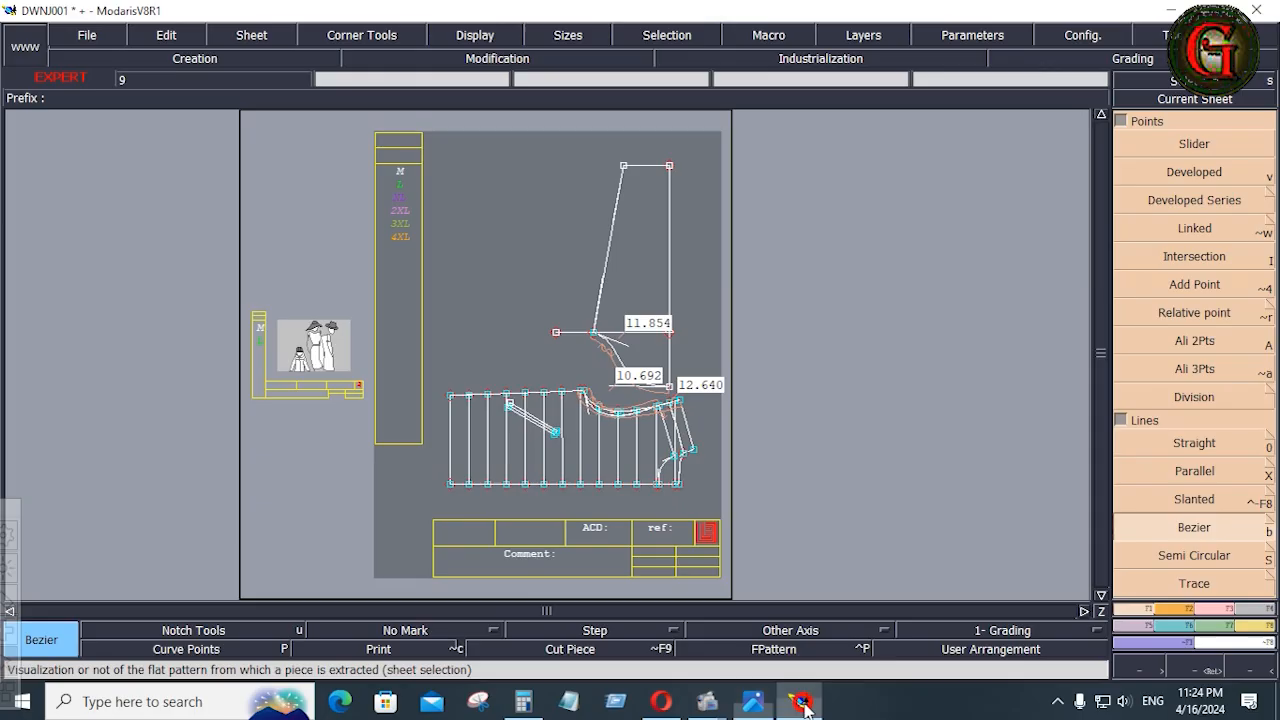
pyautogui.press('Return')
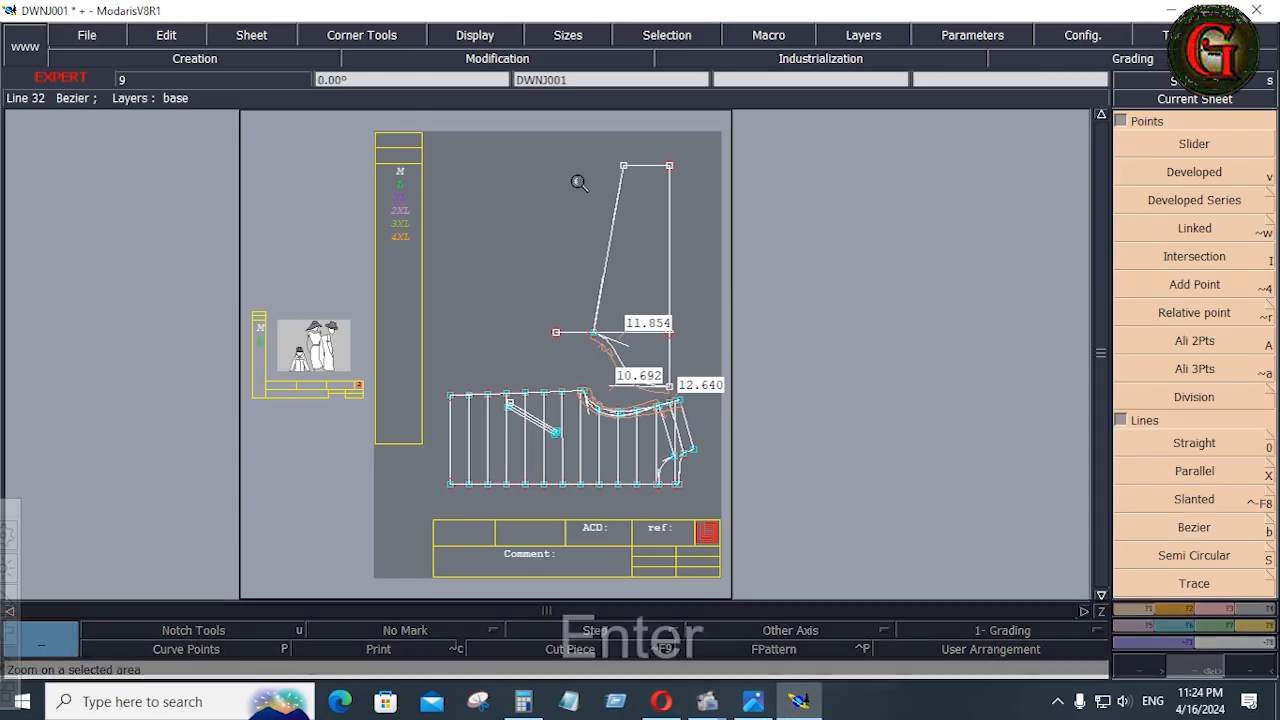
pyautogui.moveTo(700, 419); pyautogui.dragTo(704, 435)
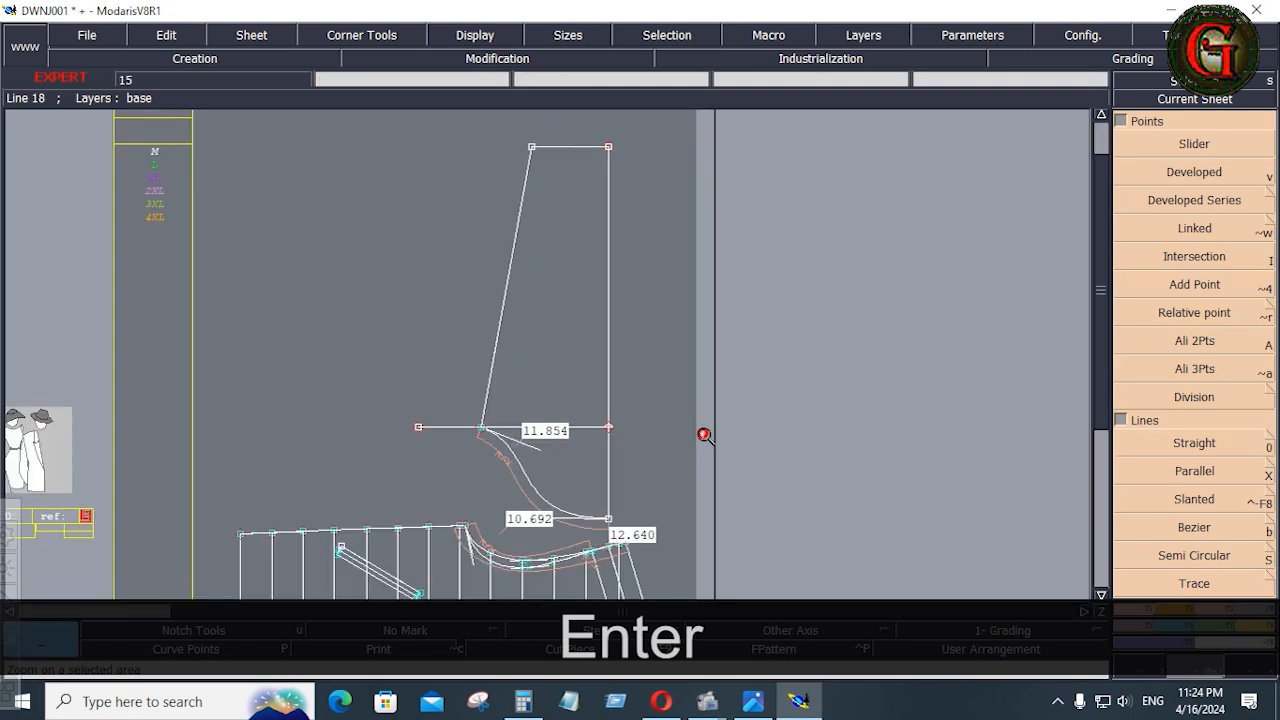
pyautogui.click(1224, 610)
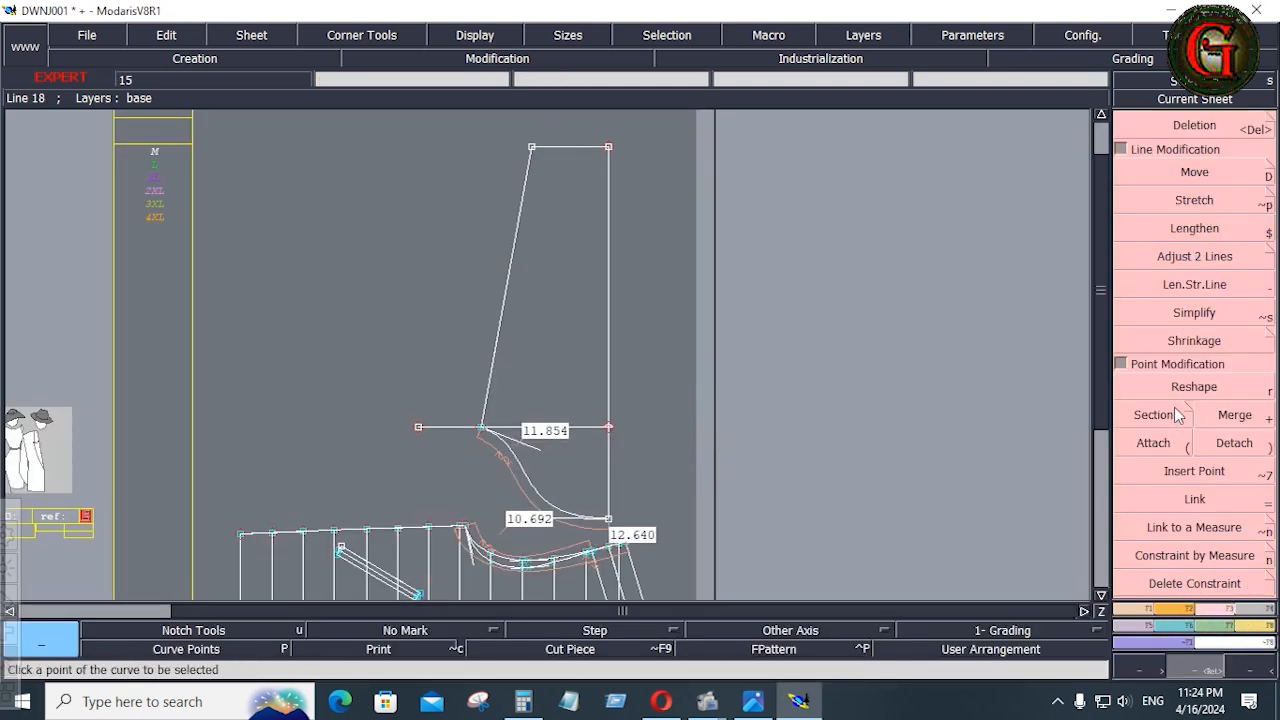
pyautogui.click(1194, 386)
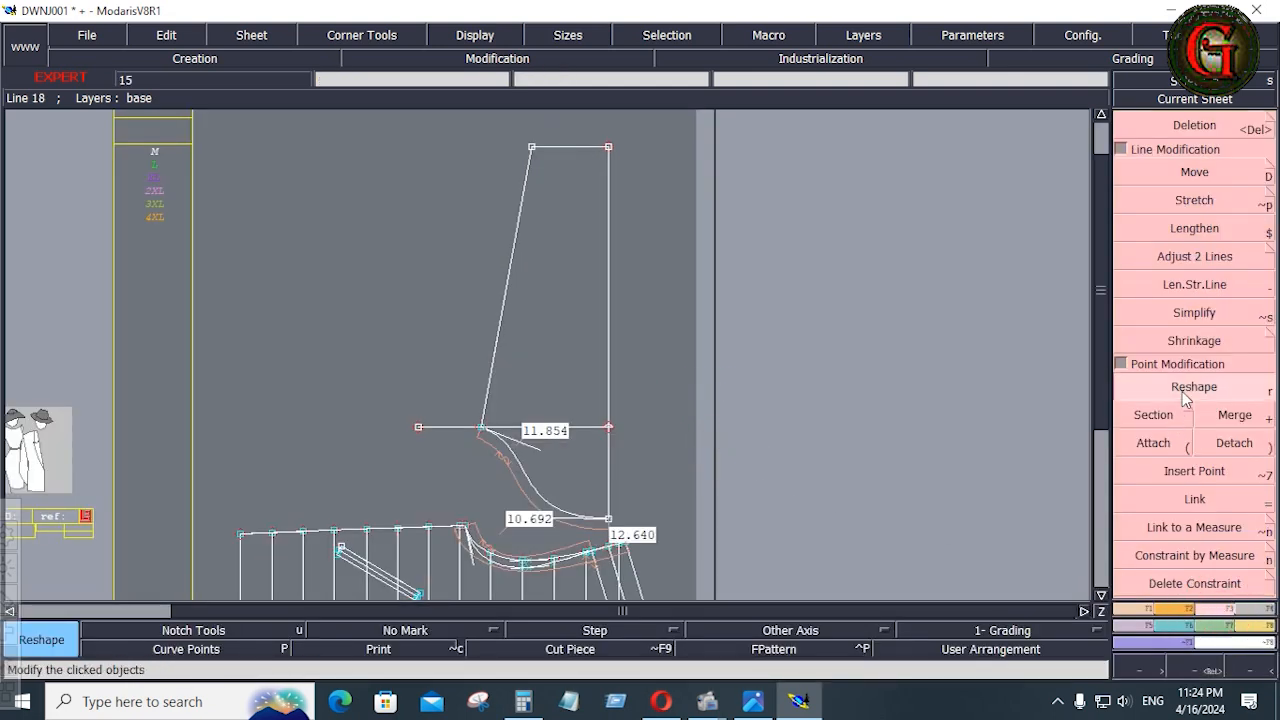
pyautogui.click(509, 279)
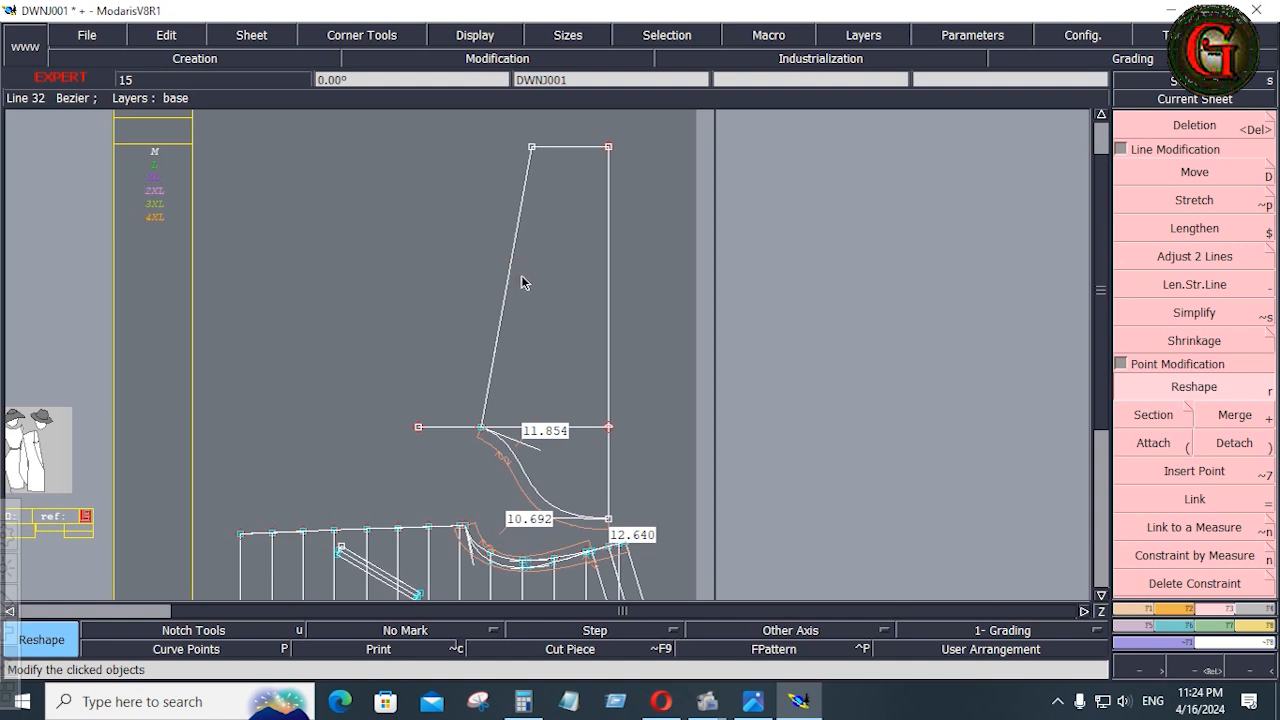
pyautogui.click(1180, 388)
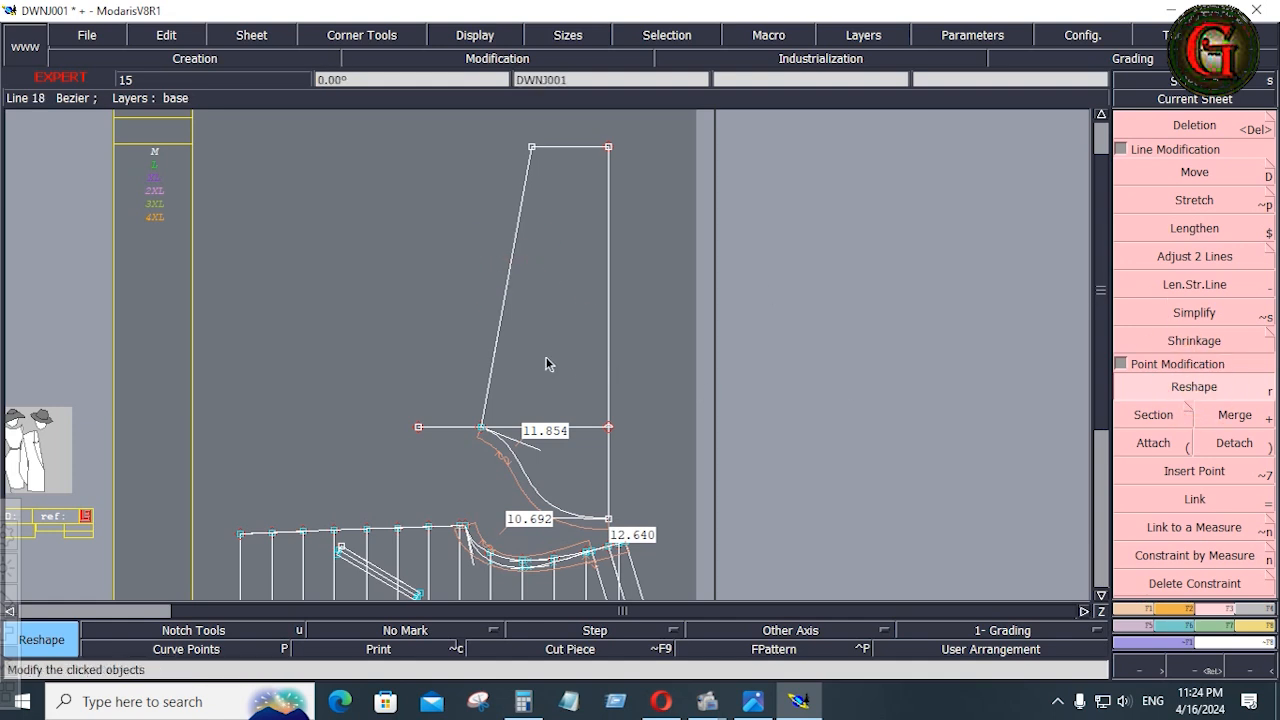
pyautogui.click(490, 366)
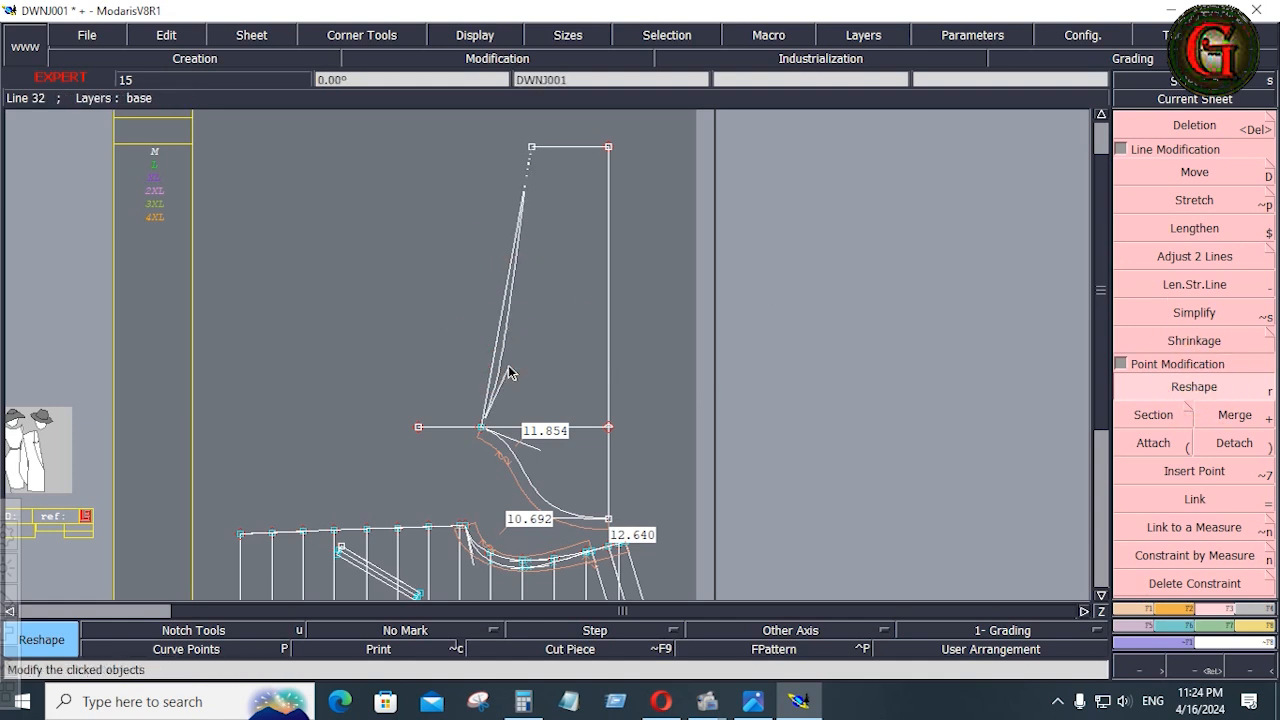
pyautogui.click(522, 237)
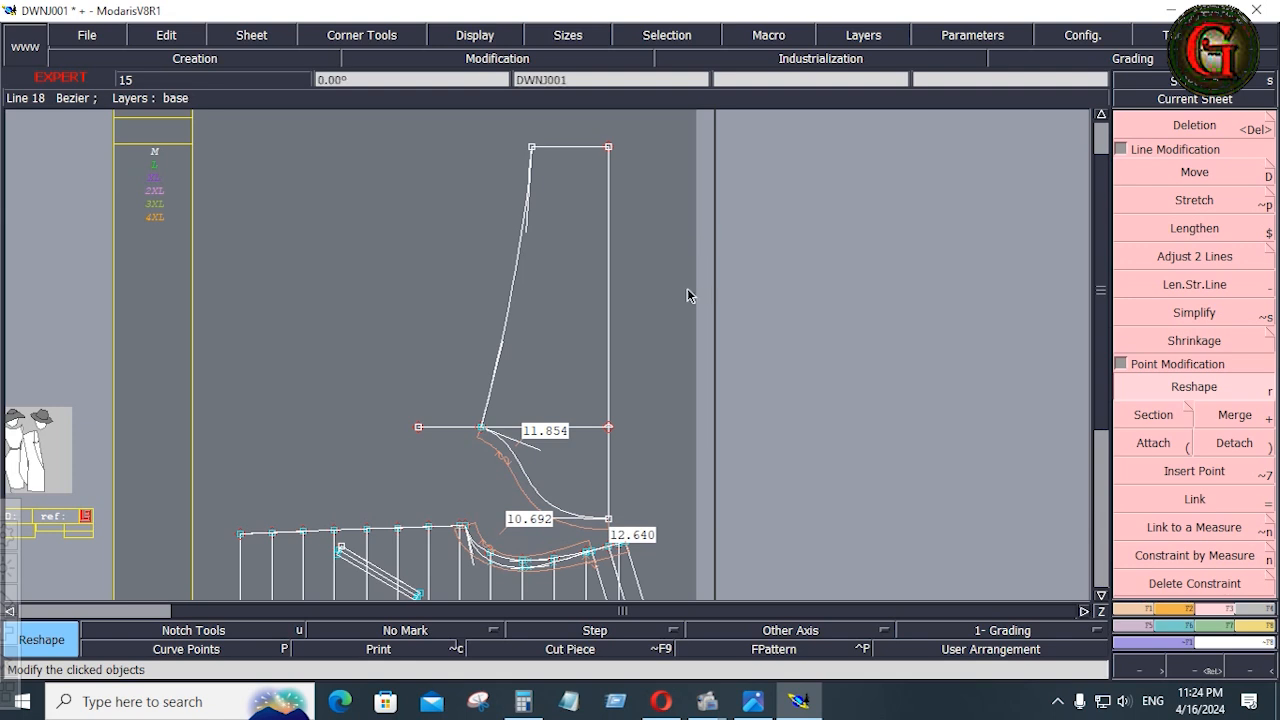
# Trace a semi-circular curve over the sleeve cap Bezier between its underarm end and the cap top
pyautogui.press('Return')
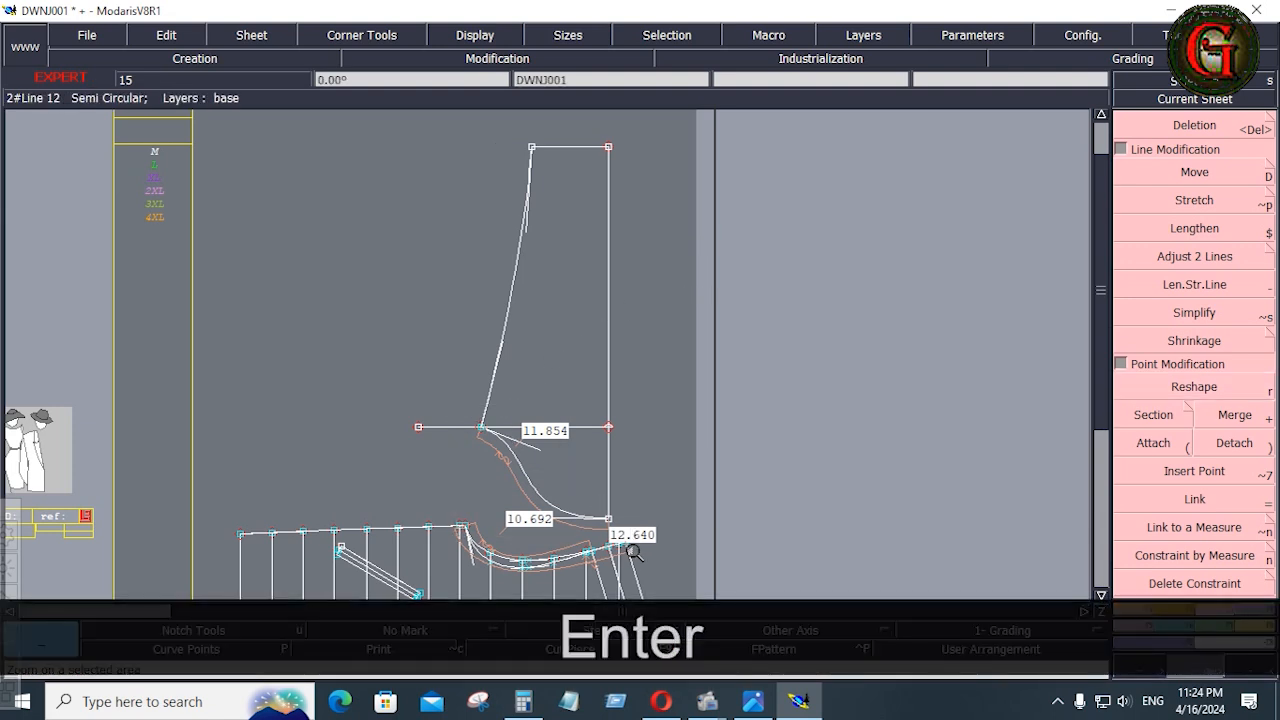
pyautogui.moveTo(633, 552); pyautogui.dragTo(382, 405)
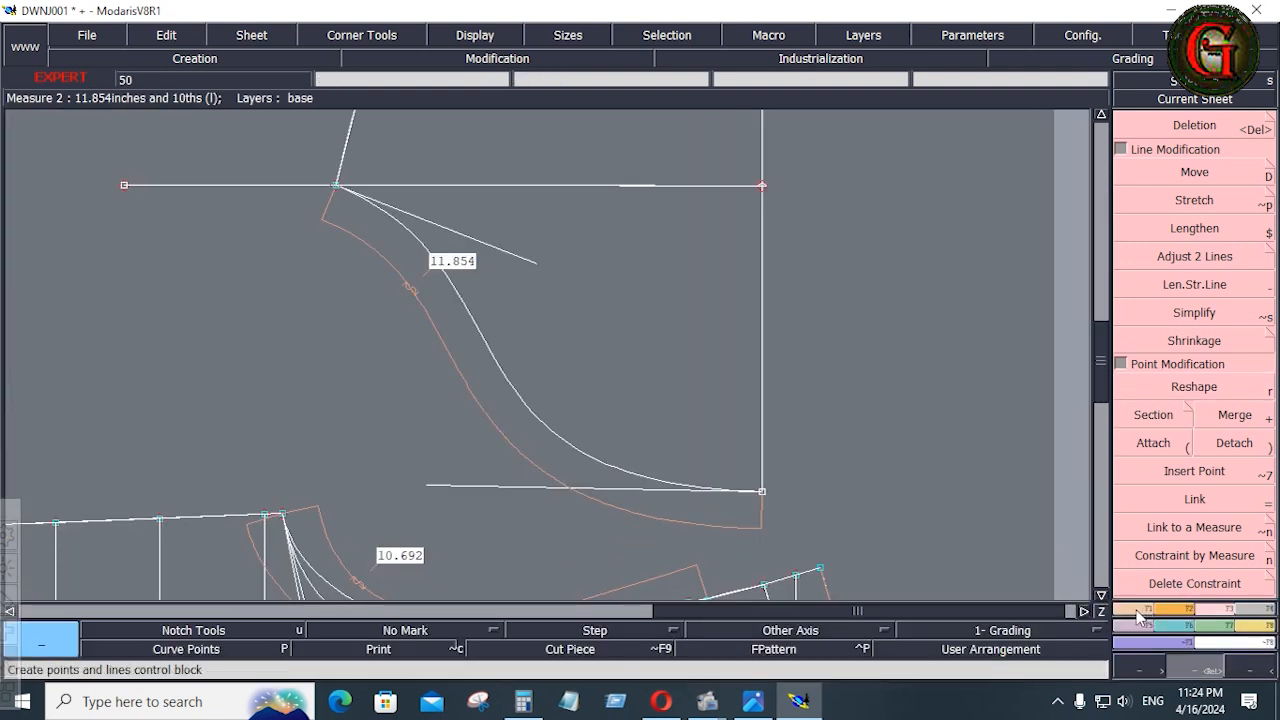
pyautogui.click(1139, 610)
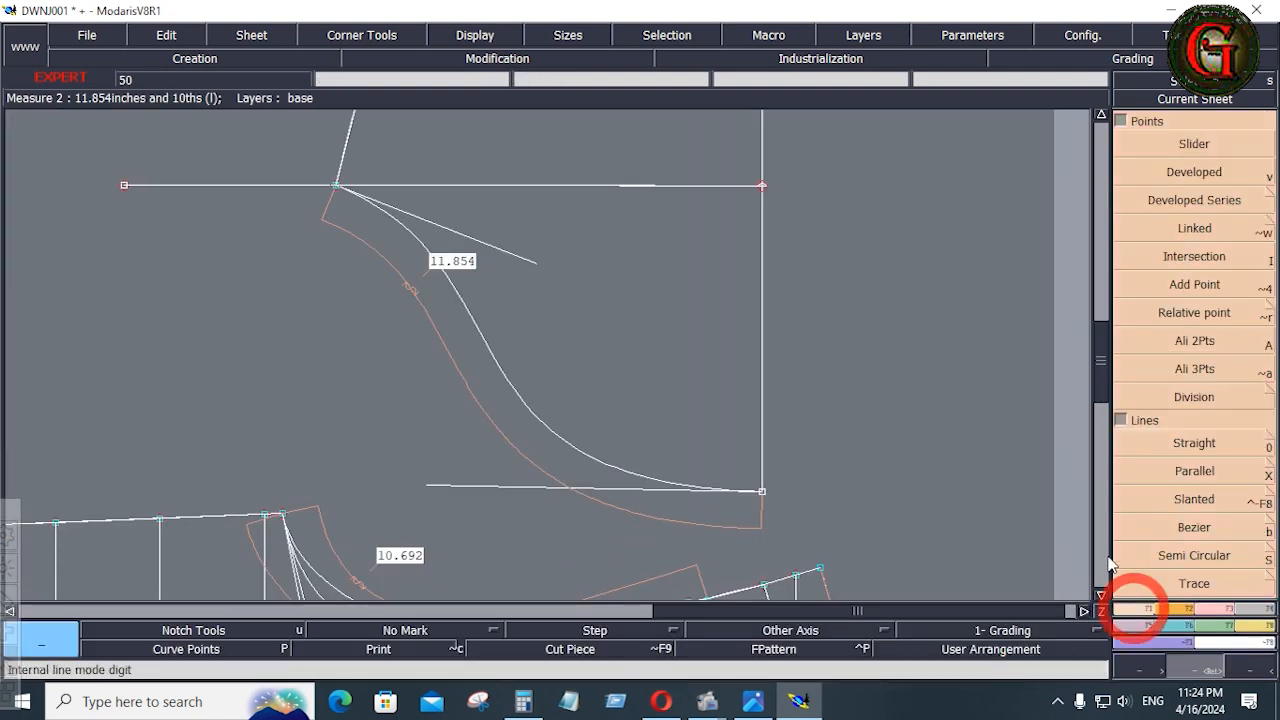
pyautogui.click(1198, 529)
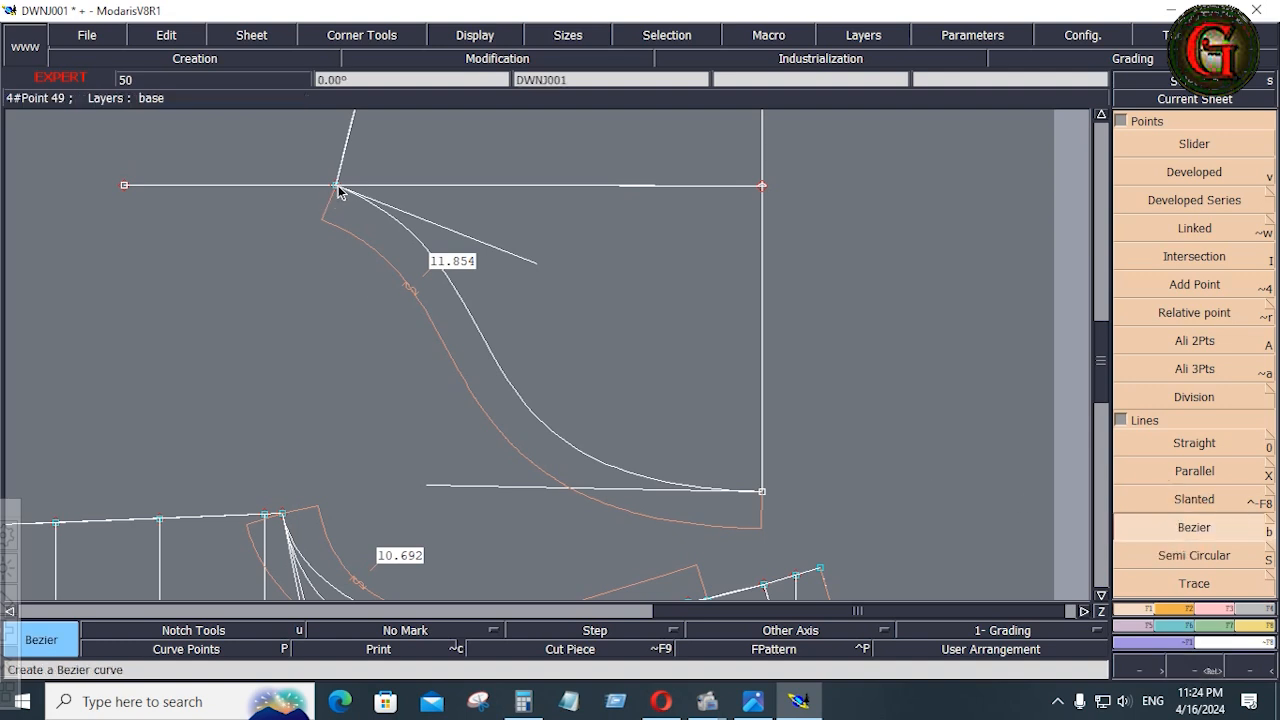
pyautogui.moveTo(500, 418); pyautogui.dragTo(704, 560)
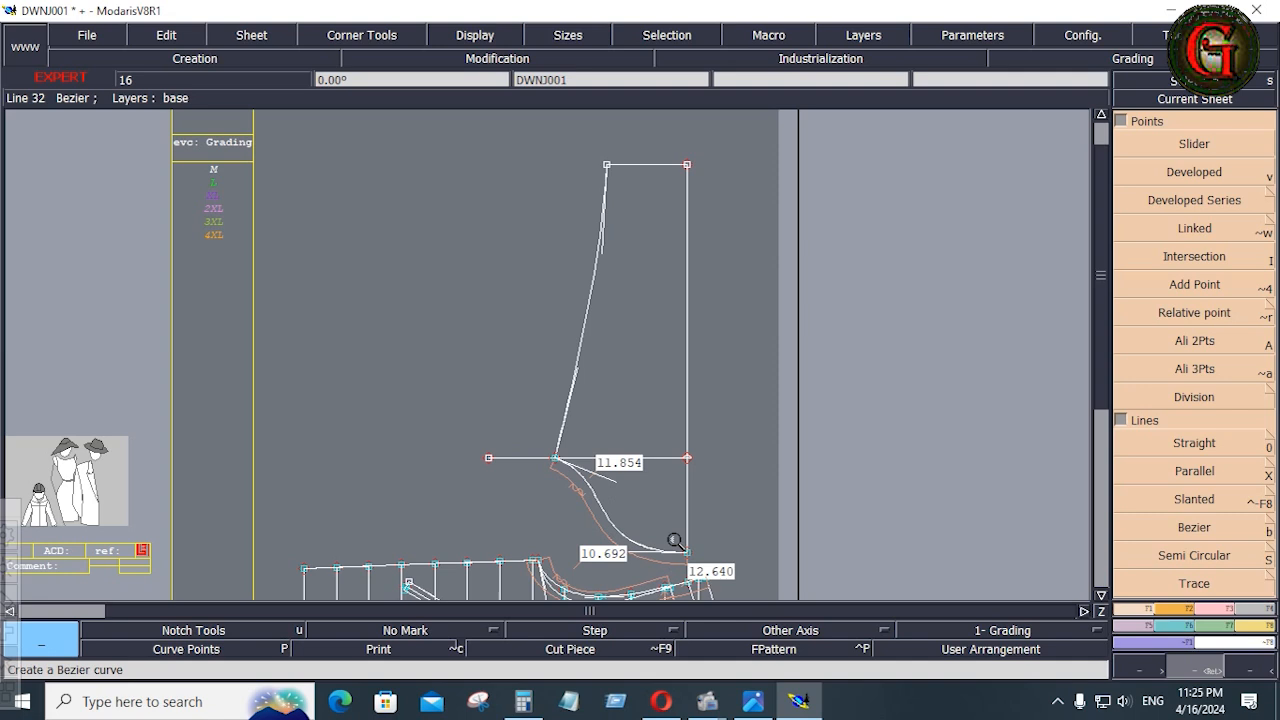
# Create a parallel of the traced sleeve cap curve at a distance of -0.5 inch
pyautogui.click(1205, 478)
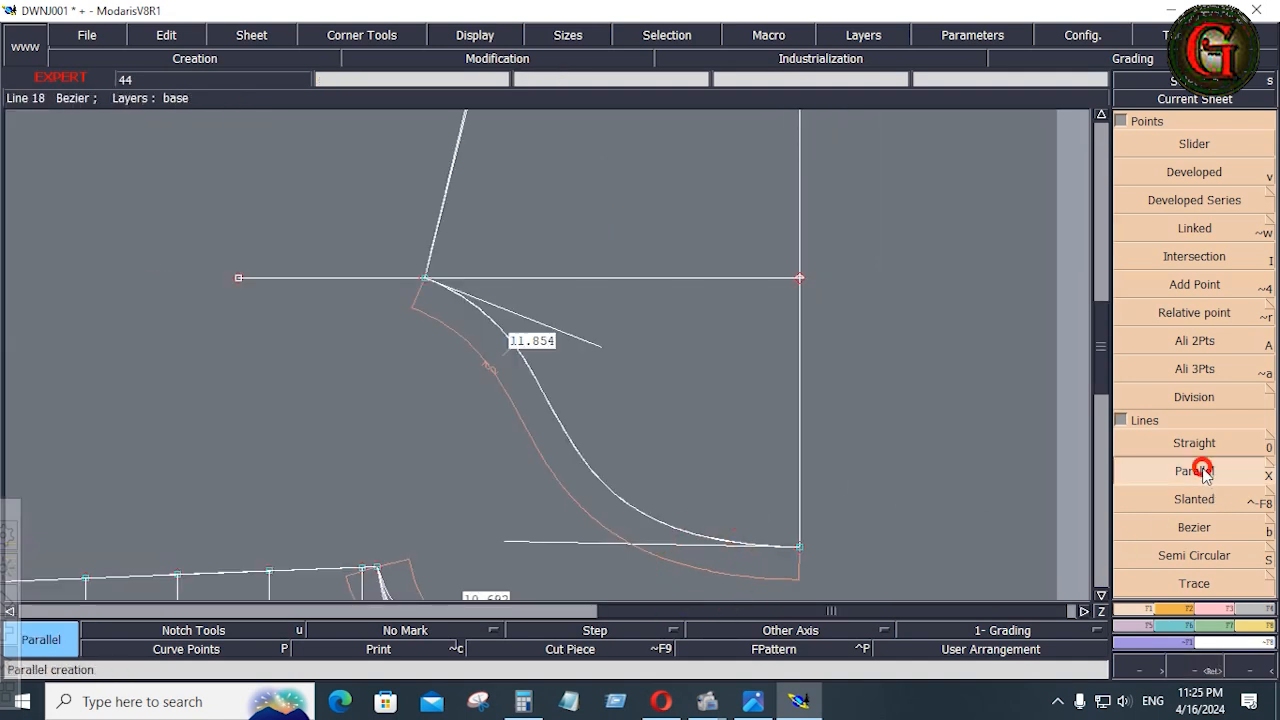
pyautogui.click(593, 464)
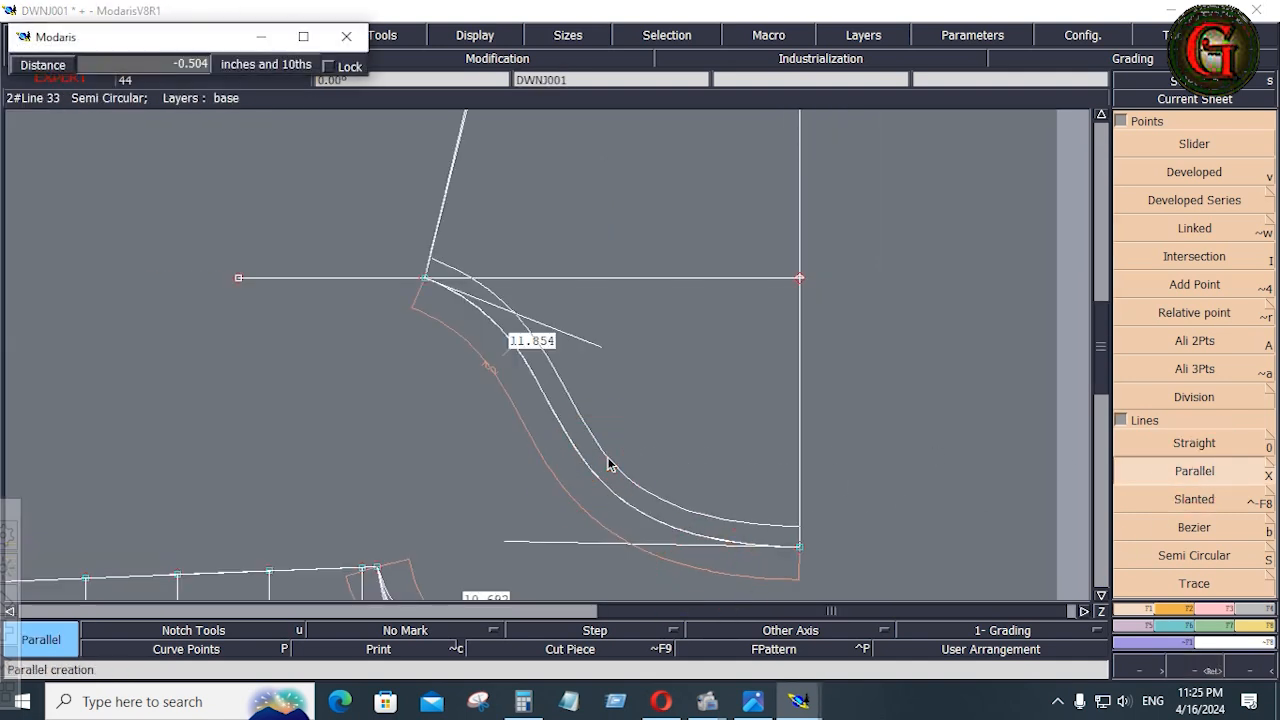
pyautogui.press('Down')
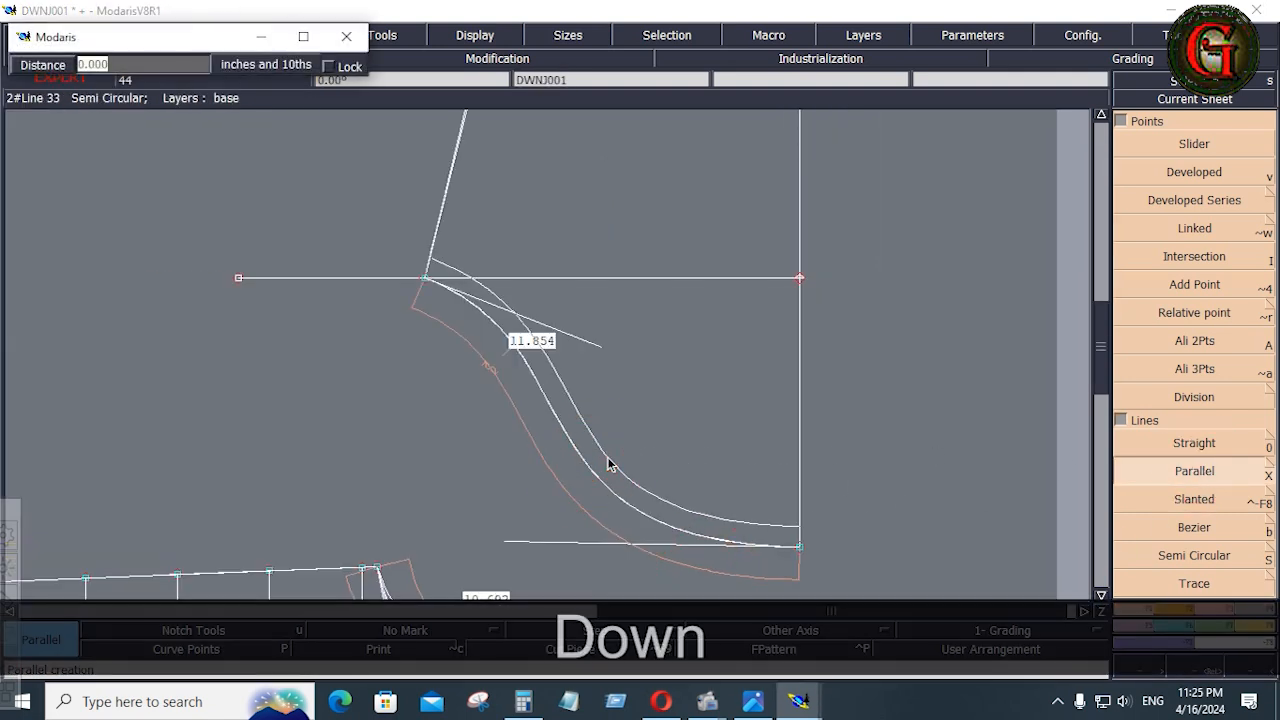
pyautogui.write('-.5')
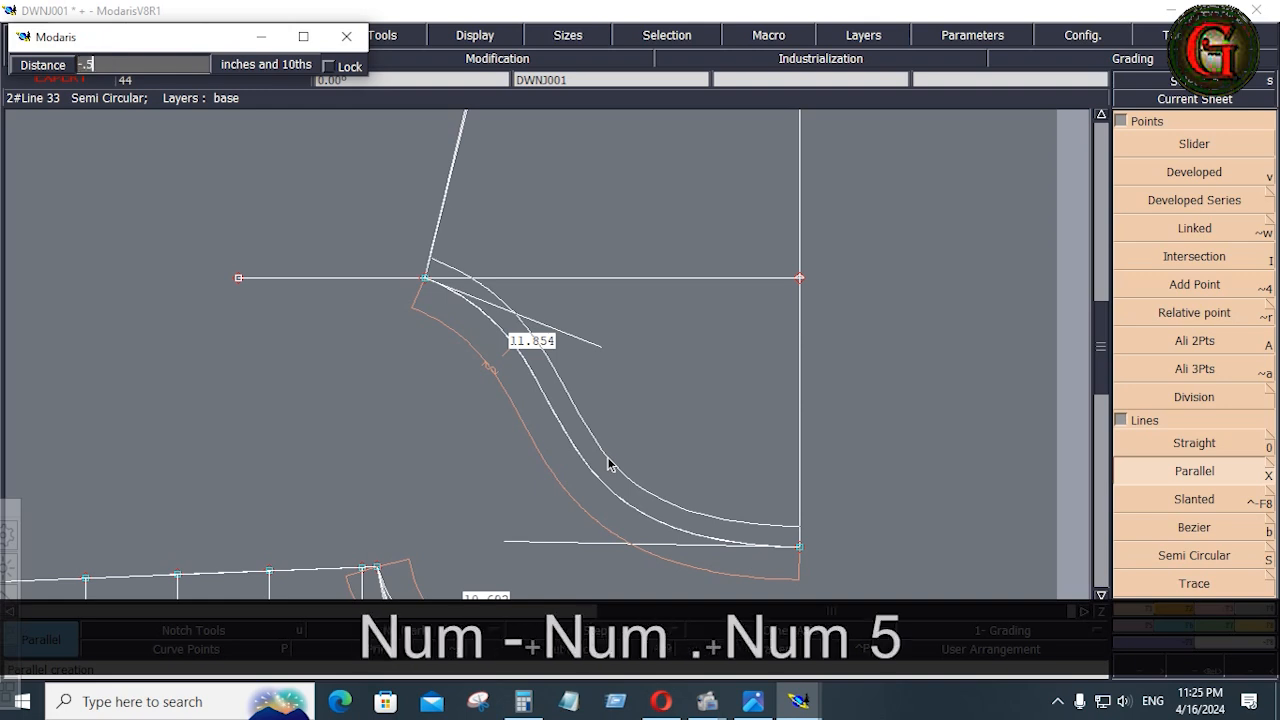
pyautogui.press('Return')
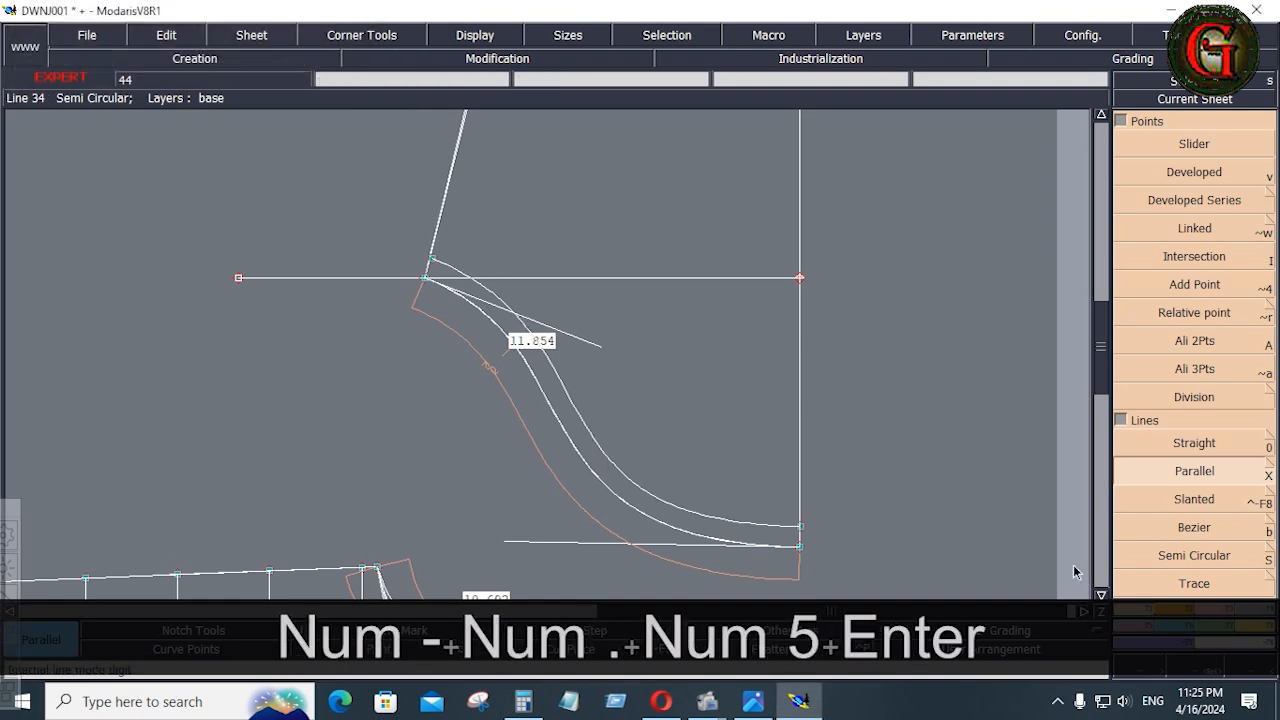
# Display the curve points and pin the point near the middle of the parallel cap curve
pyautogui.click(184, 650)
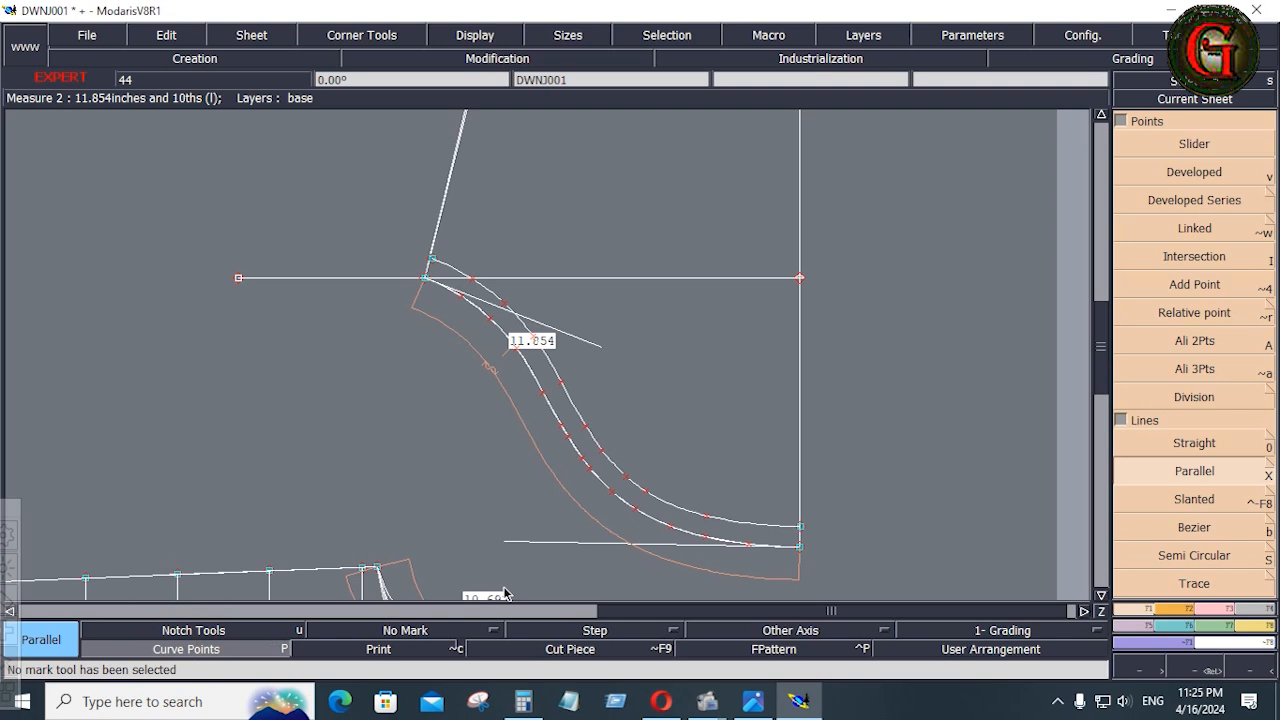
pyautogui.click(1222, 612)
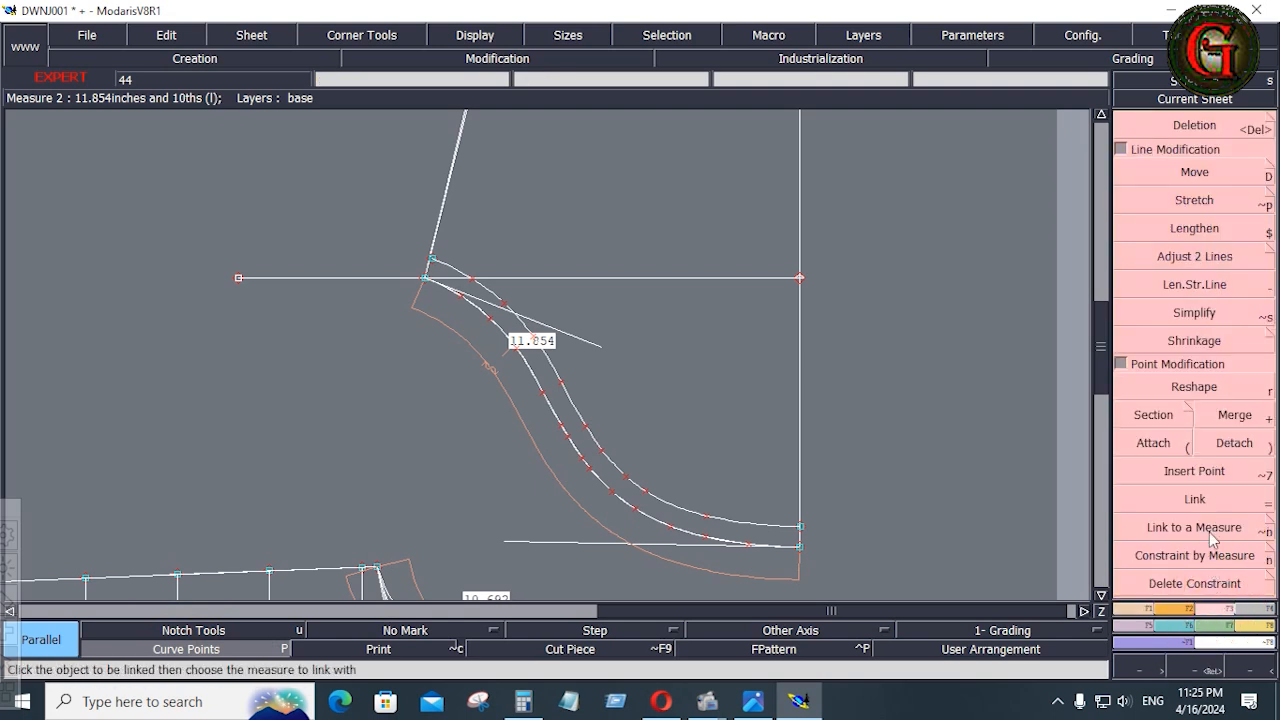
pyautogui.click(1120, 150)
pyautogui.click(1205, 455)
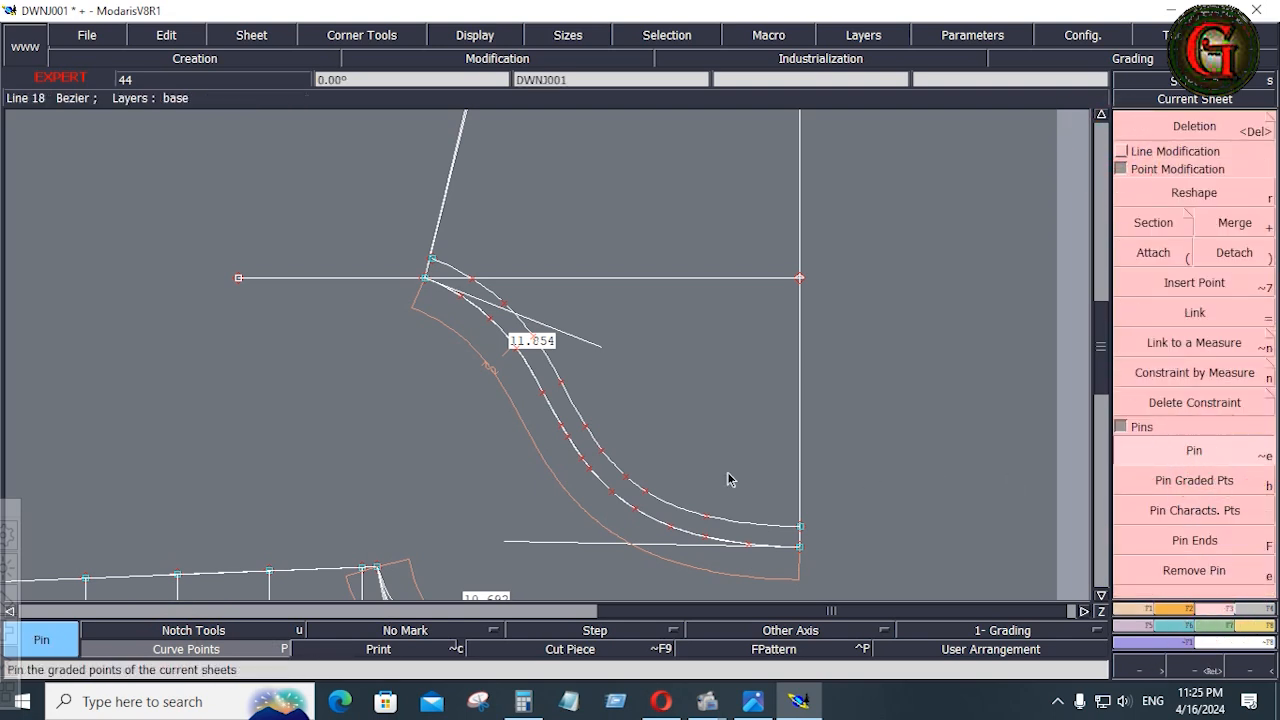
pyautogui.click(588, 427)
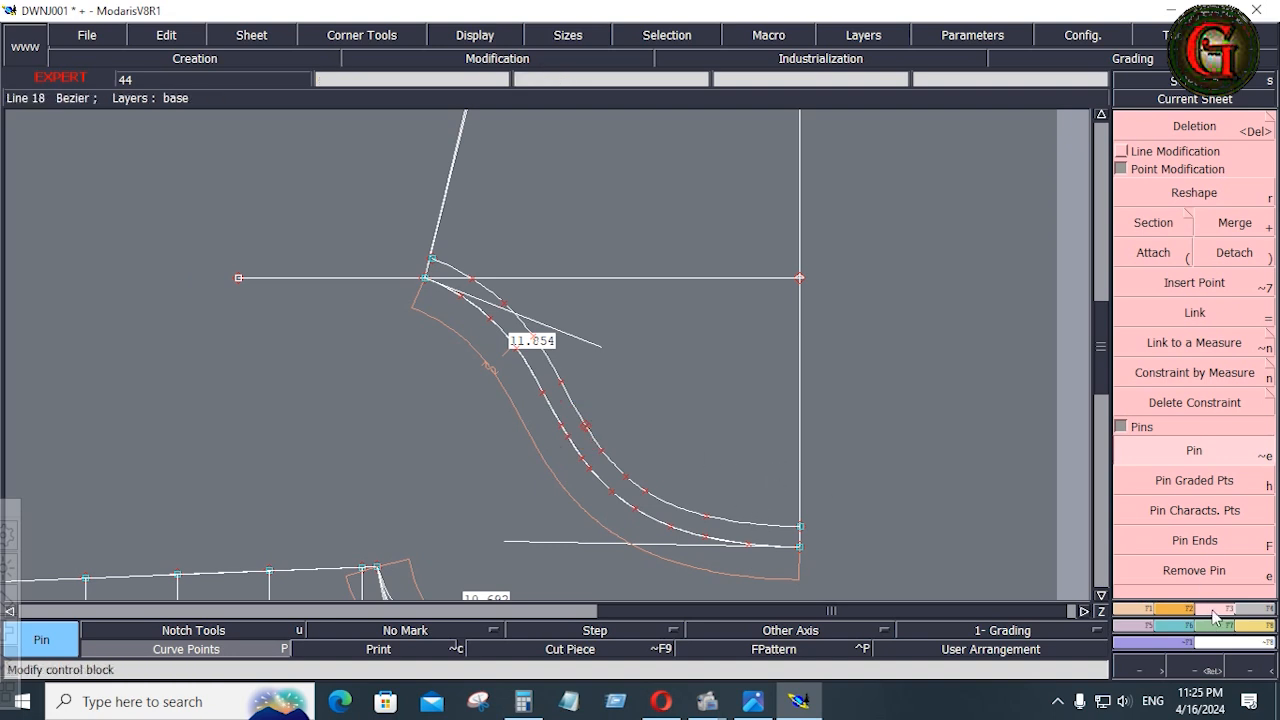
# Move both ends of the parallel curve onto the underarm point and the cap top of the original cap curve
pyautogui.click(1124, 152)
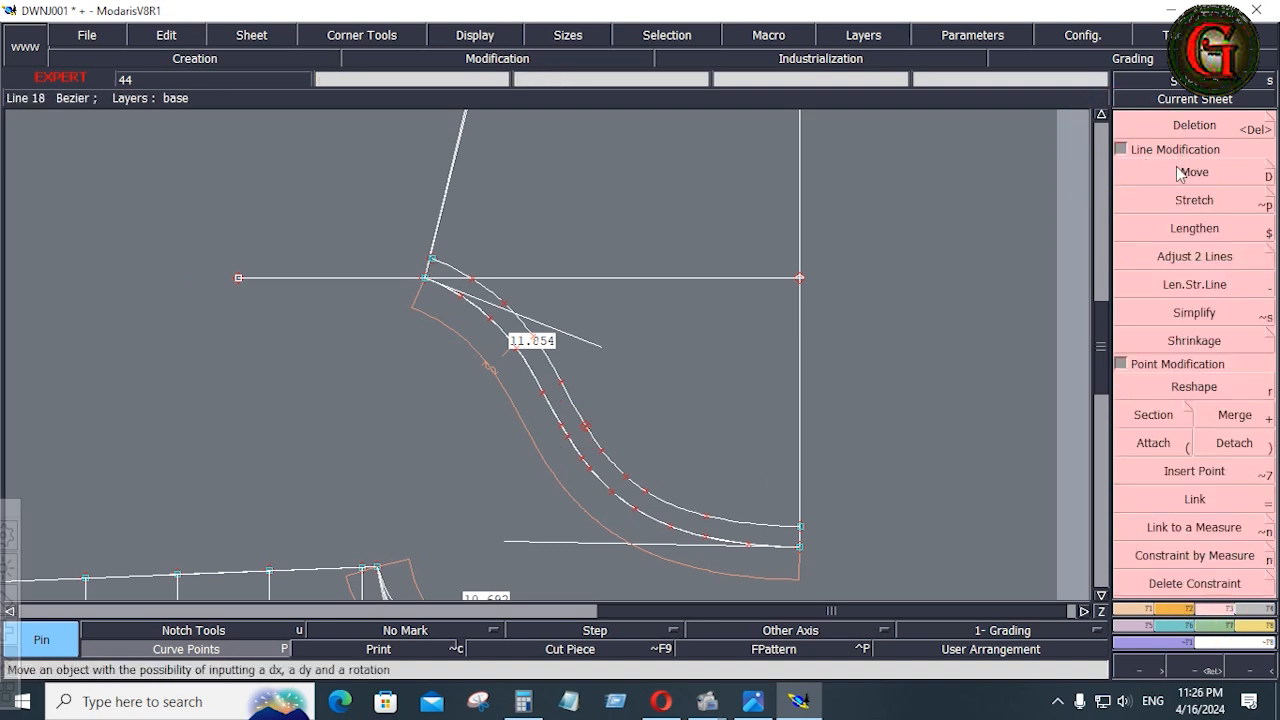
pyautogui.click(1190, 172)
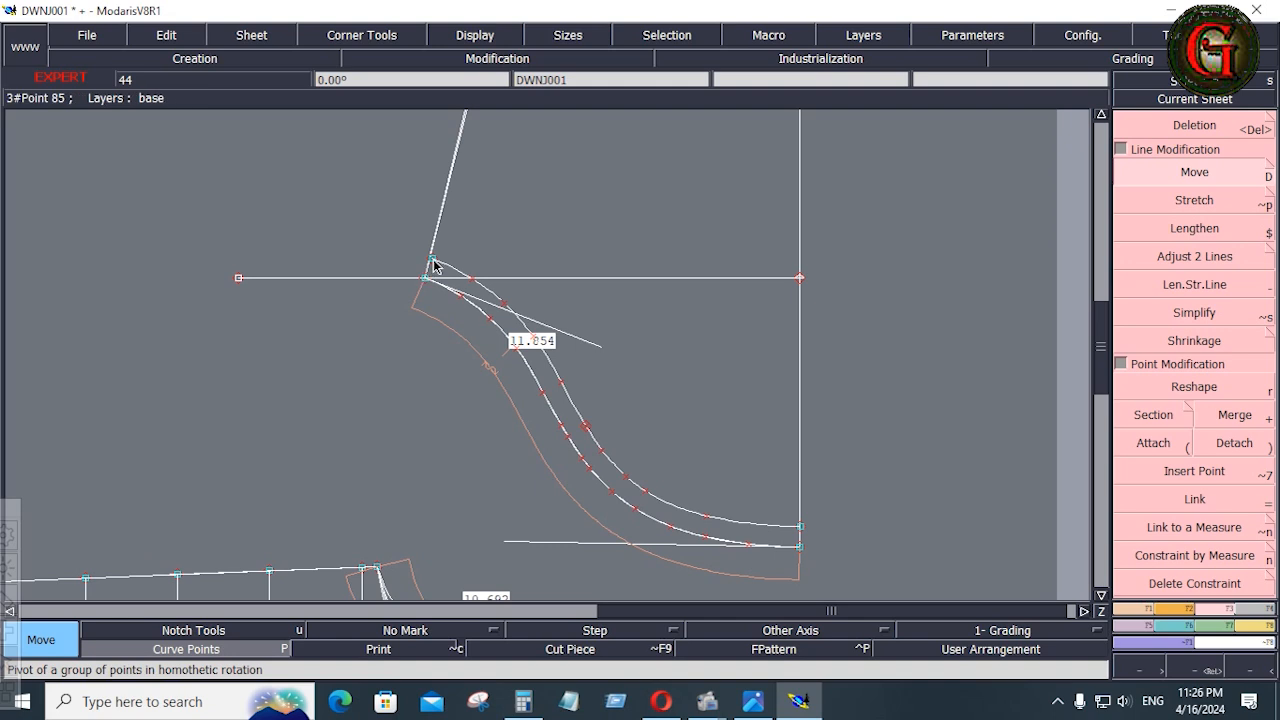
pyautogui.moveTo(433, 265); pyautogui.dragTo(425, 282)
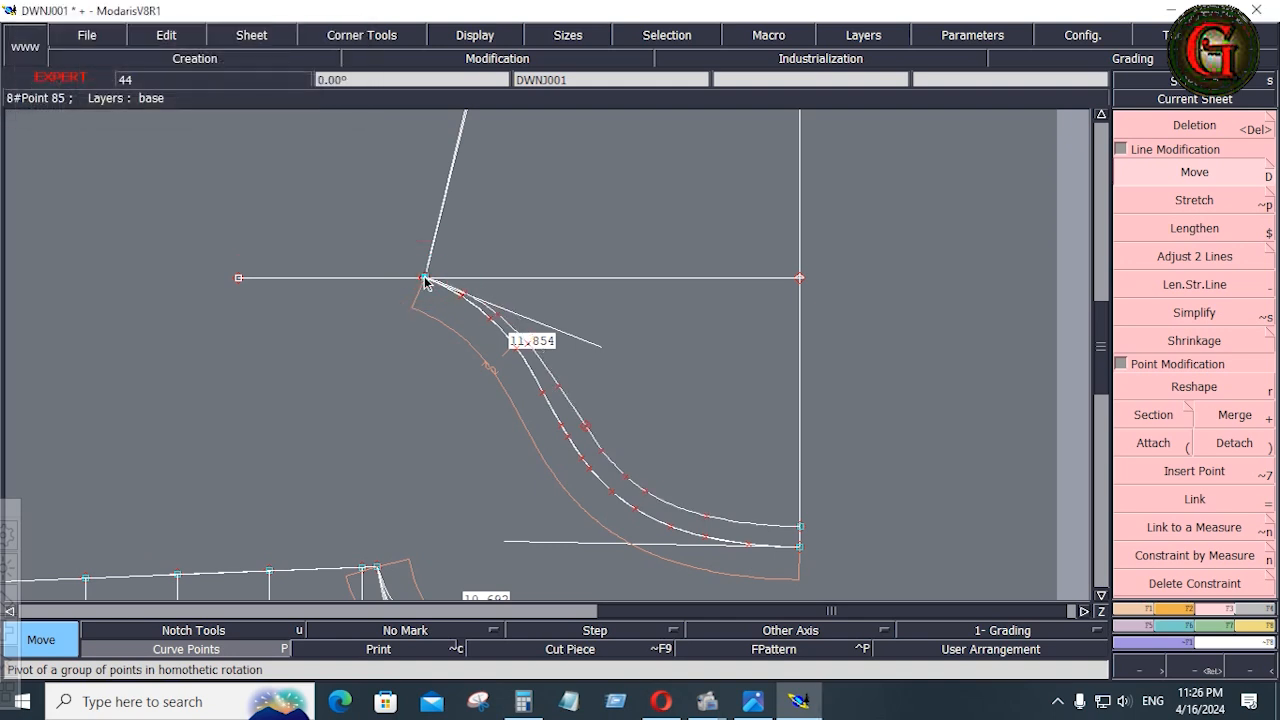
pyautogui.moveTo(802, 533); pyautogui.dragTo(800, 547)
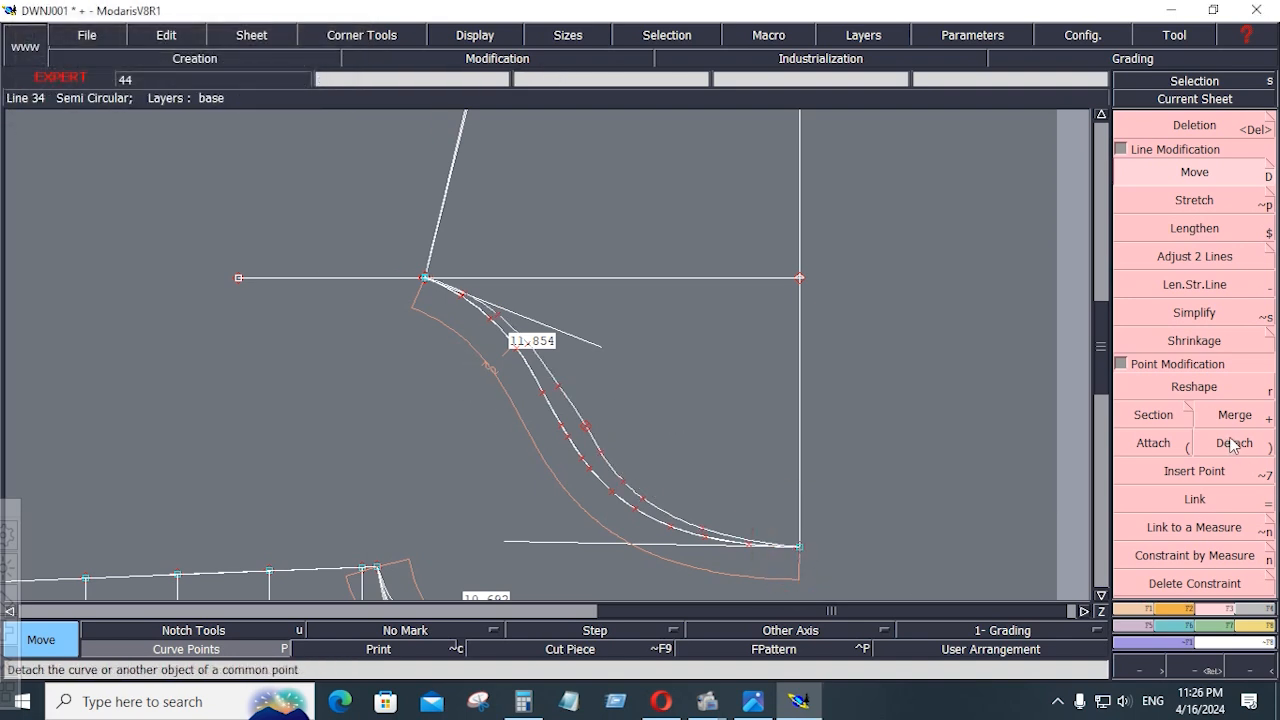
# Attach the second cap curve's ends to the original curve's cap top and underarm points
pyautogui.click(1153, 442)
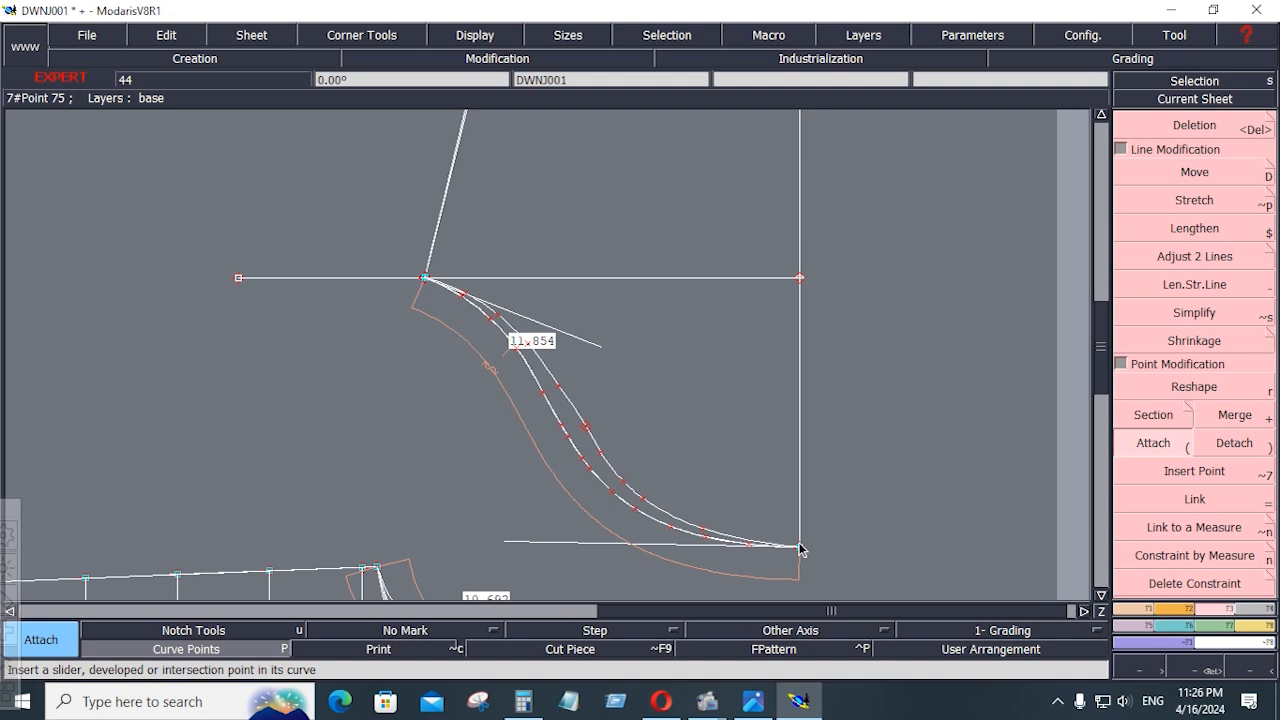
pyautogui.click(803, 520)
pyautogui.click(417, 304)
pyautogui.click(424, 281)
# Reshape the second cap curve by nudging its intermediate points on both sides of the pinned point into a smooth line
pyautogui.press('Return')
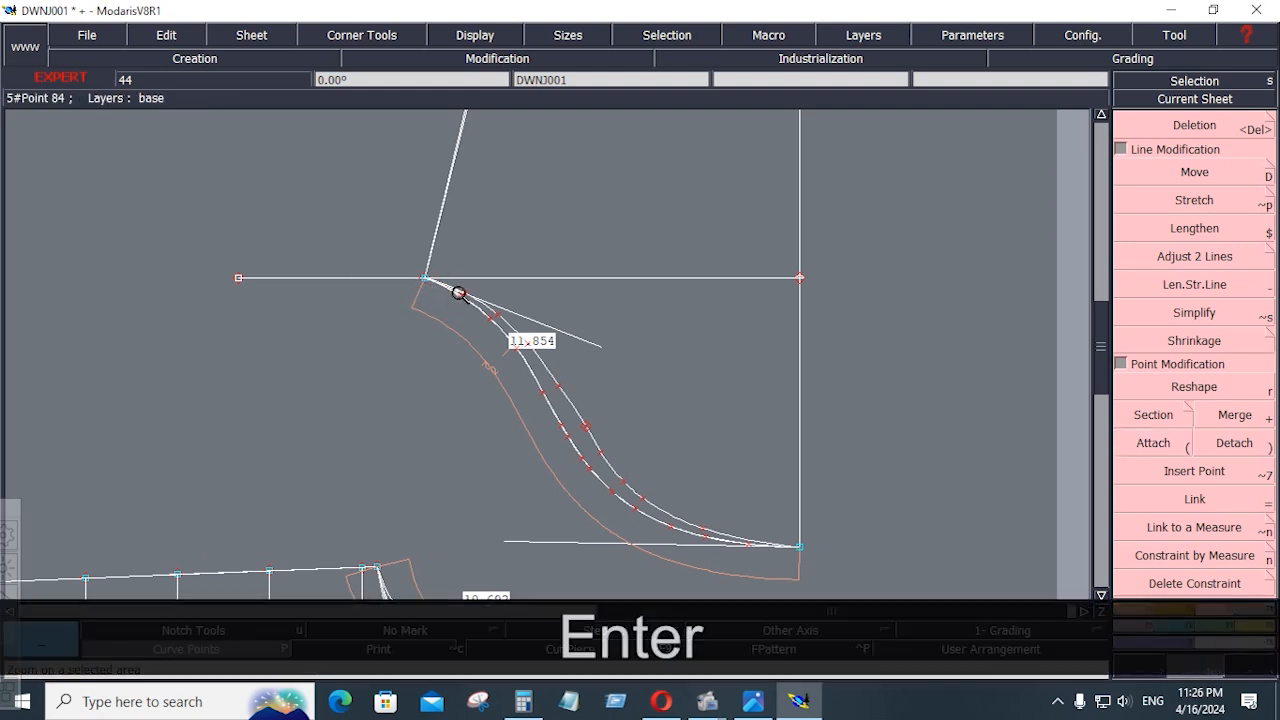
pyautogui.moveTo(454, 277); pyautogui.dragTo(734, 583)
pyautogui.click(1168, 390)
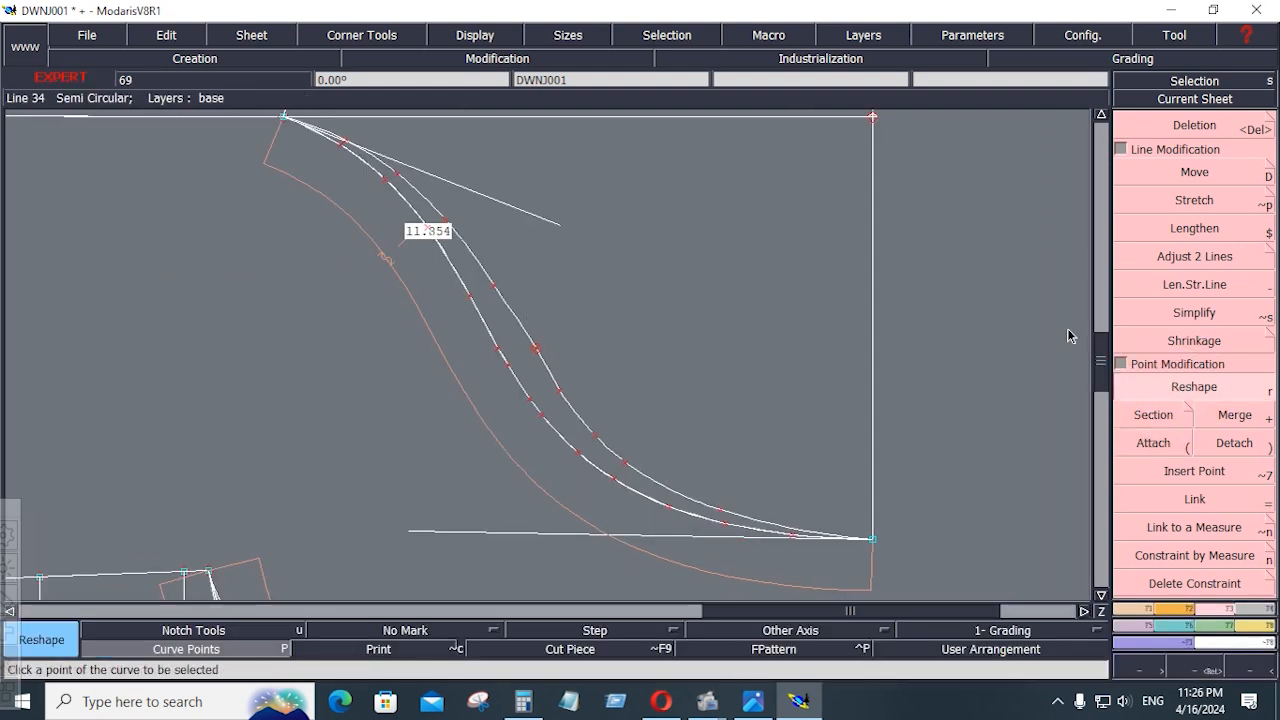
pyautogui.click(491, 283)
pyautogui.click(497, 285)
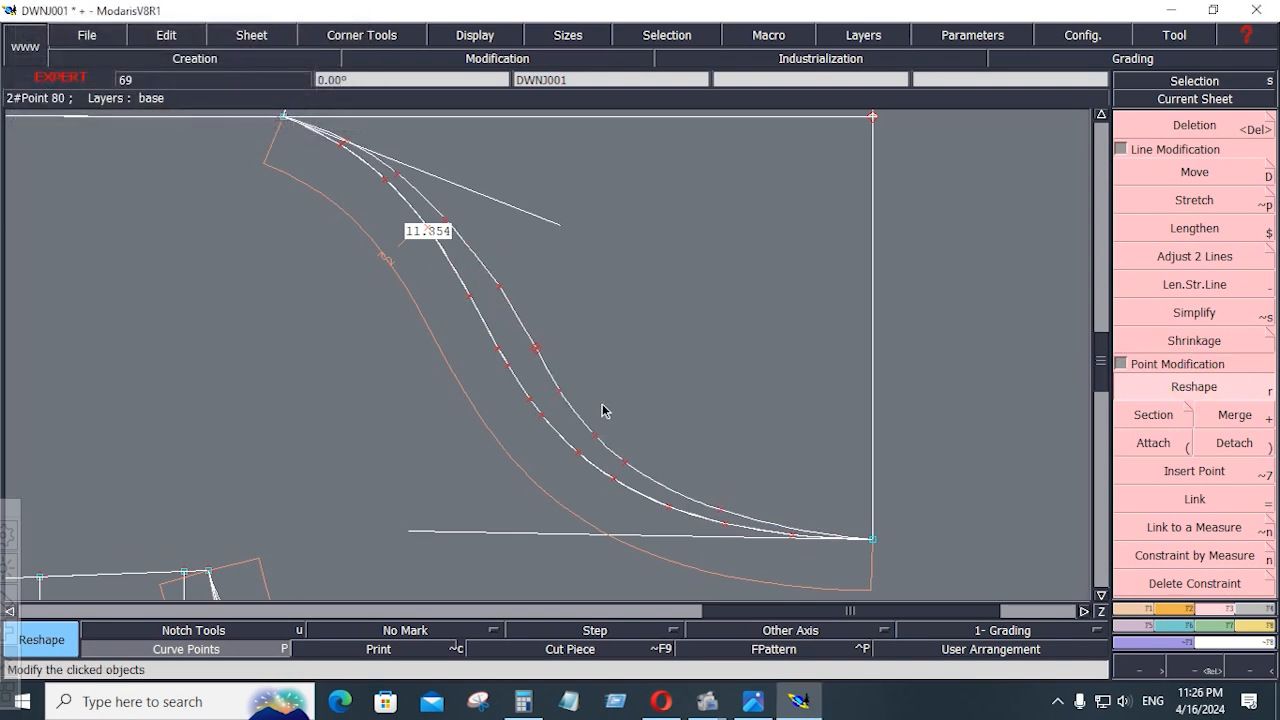
pyautogui.click(557, 393)
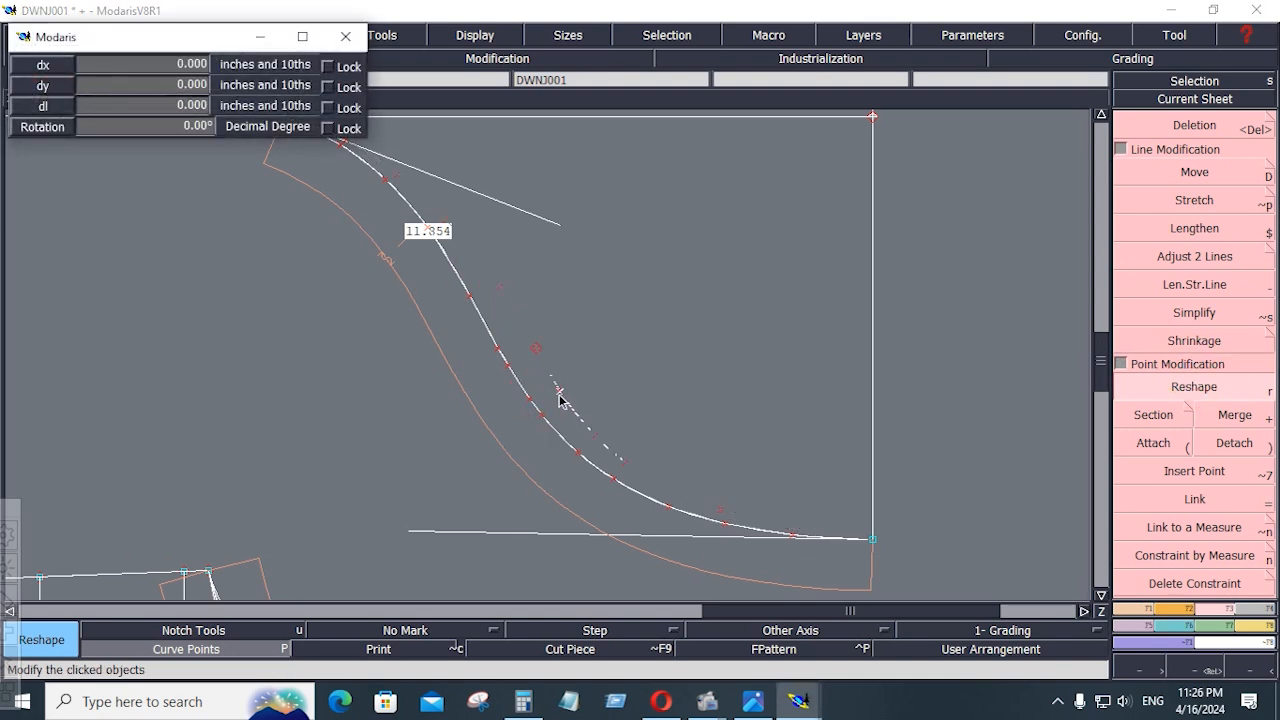
pyautogui.click(562, 398)
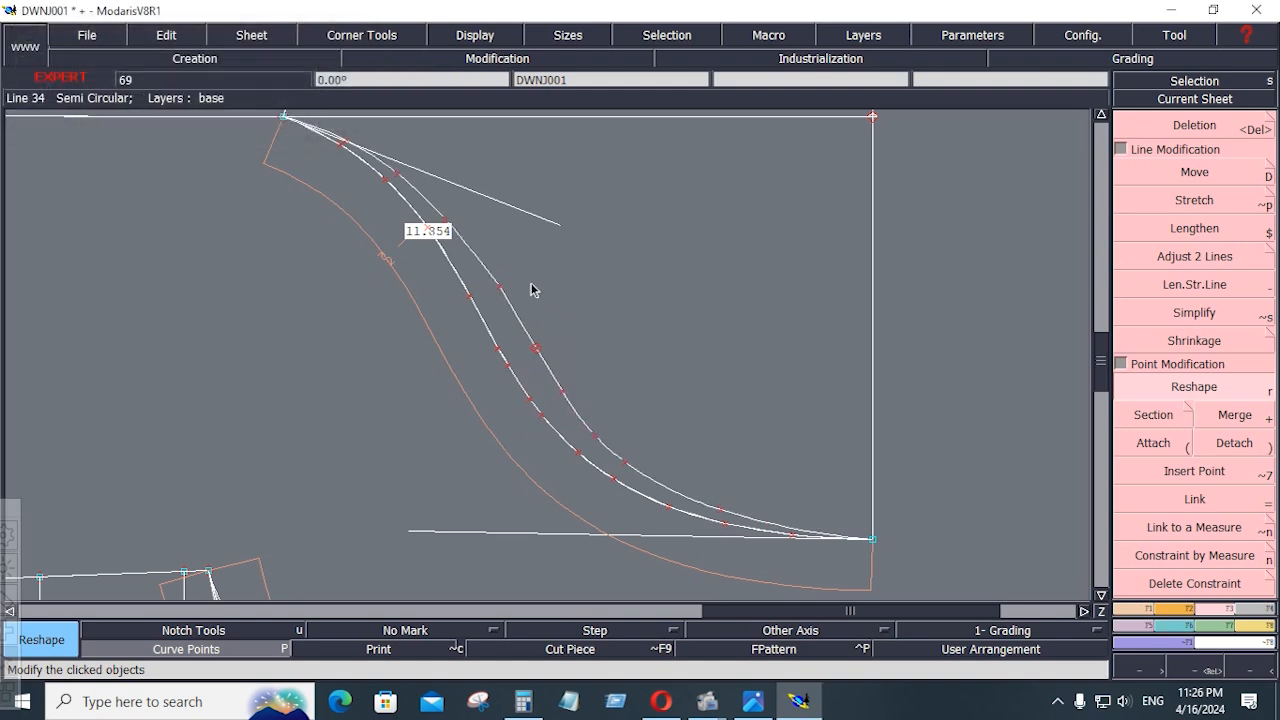
pyautogui.click(498, 285)
pyautogui.click(449, 223)
pyautogui.click(723, 515)
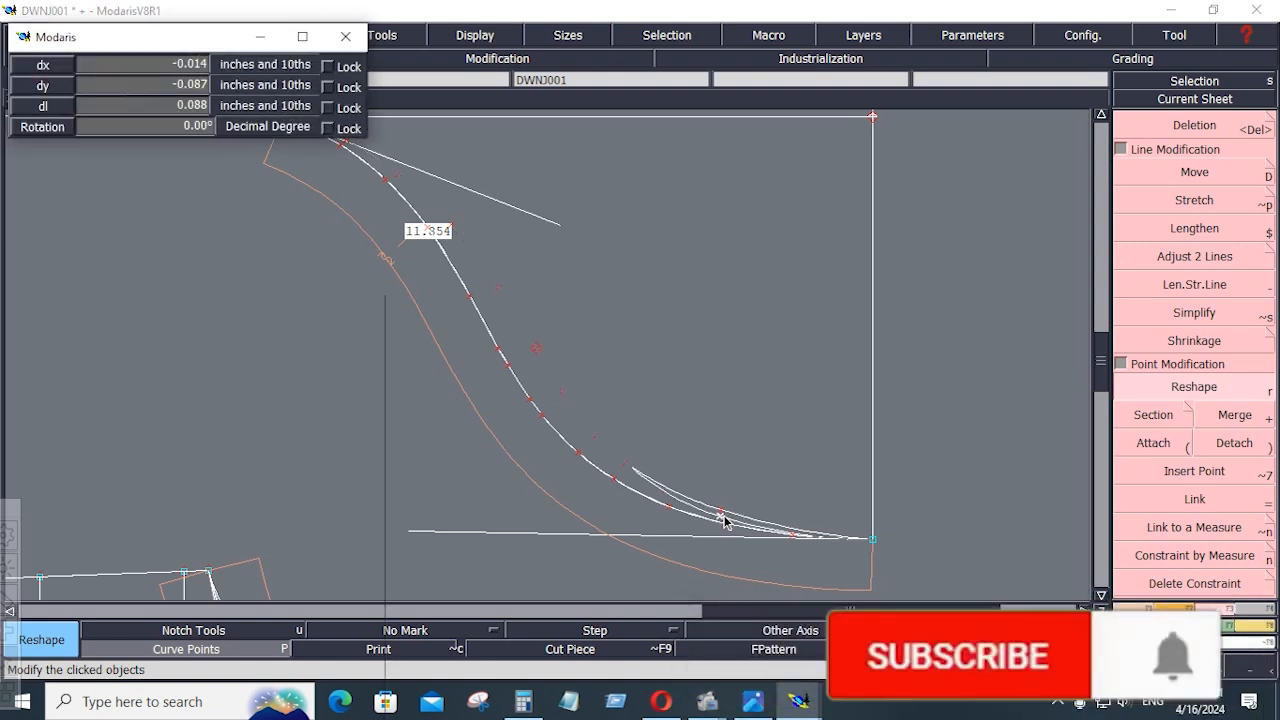
pyautogui.click(623, 462)
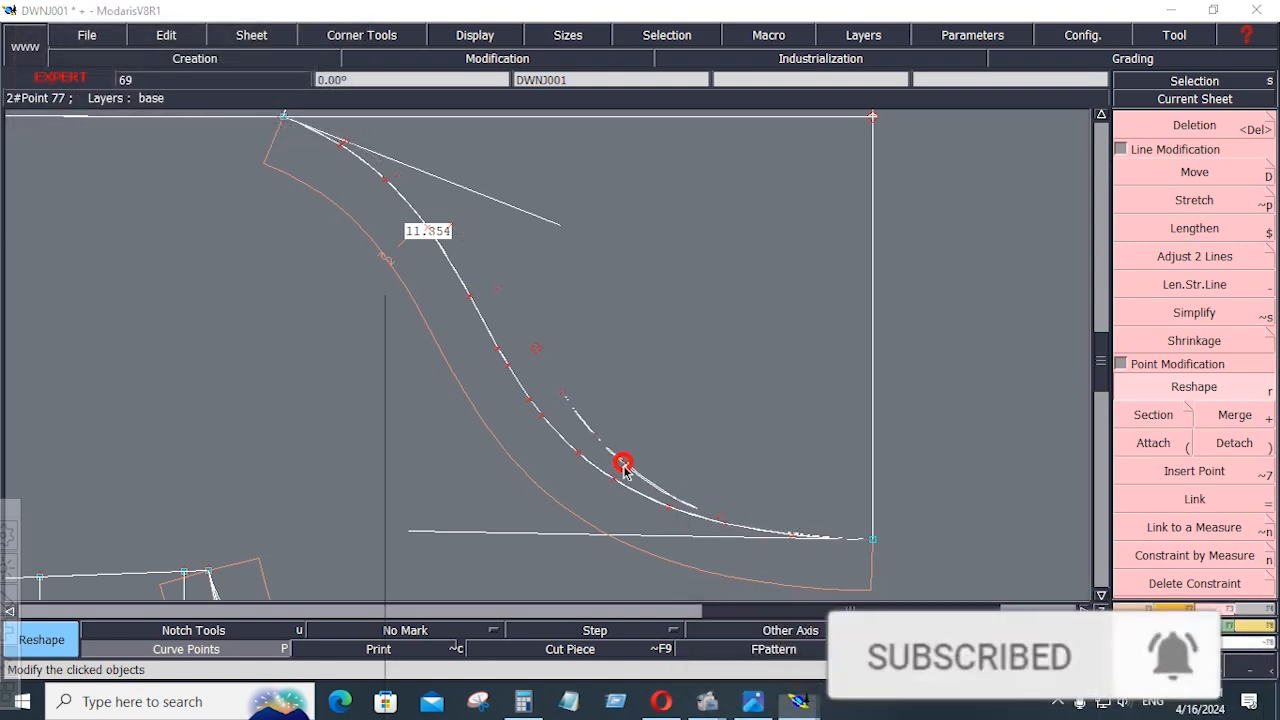
pyautogui.click(624, 472)
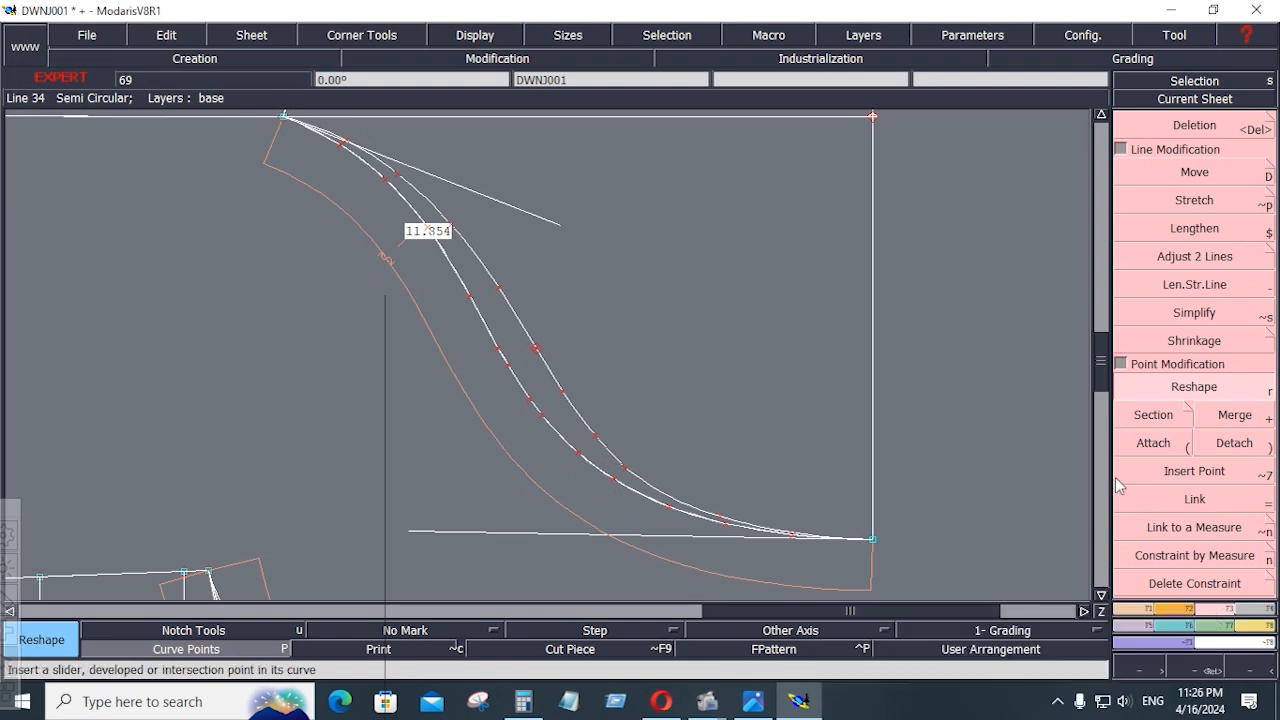
# Add a dynamic length measure to the second cap curve between the cap top and the underarm point
pyautogui.click(1255, 627)
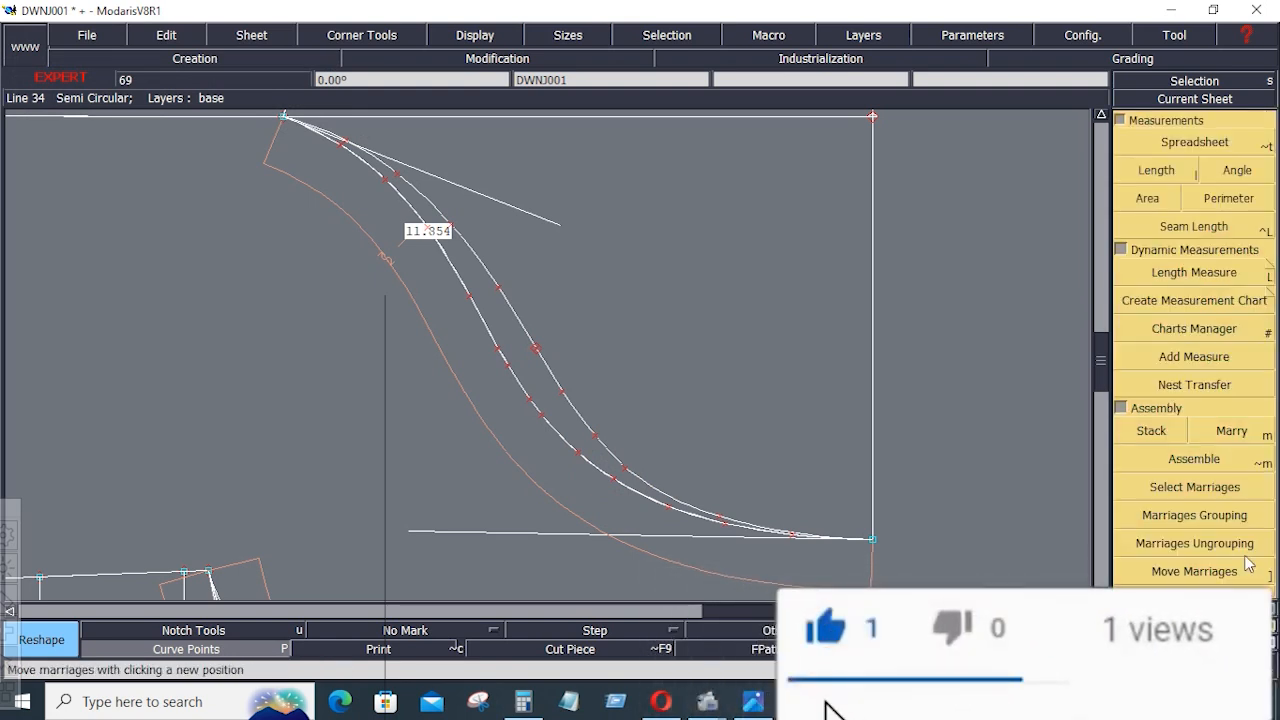
pyautogui.click(1259, 280)
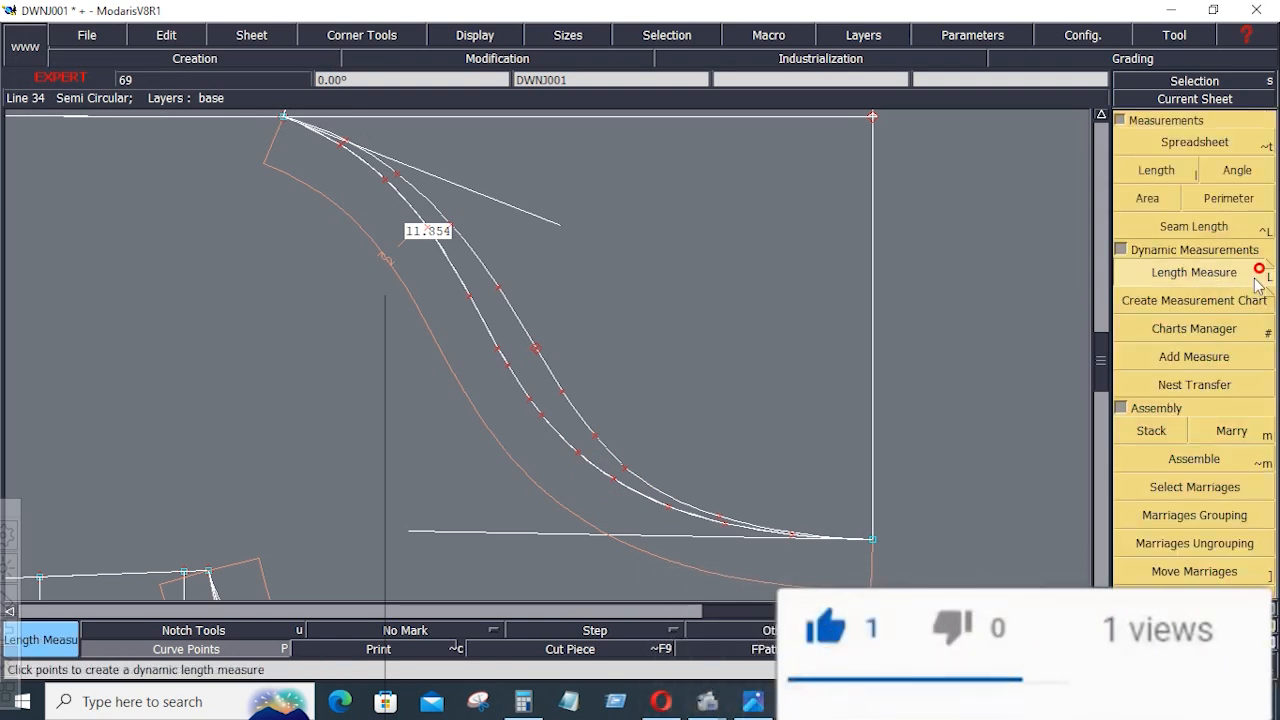
pyautogui.click(860, 537)
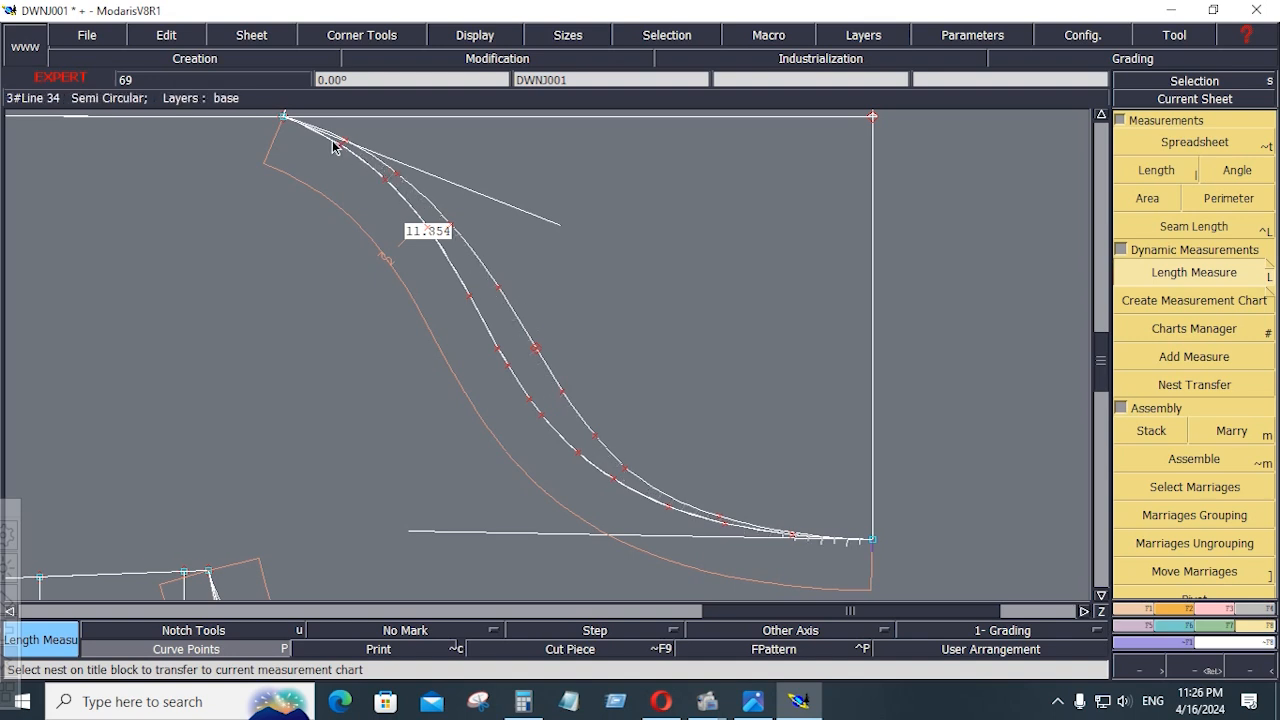
pyautogui.click(286, 119)
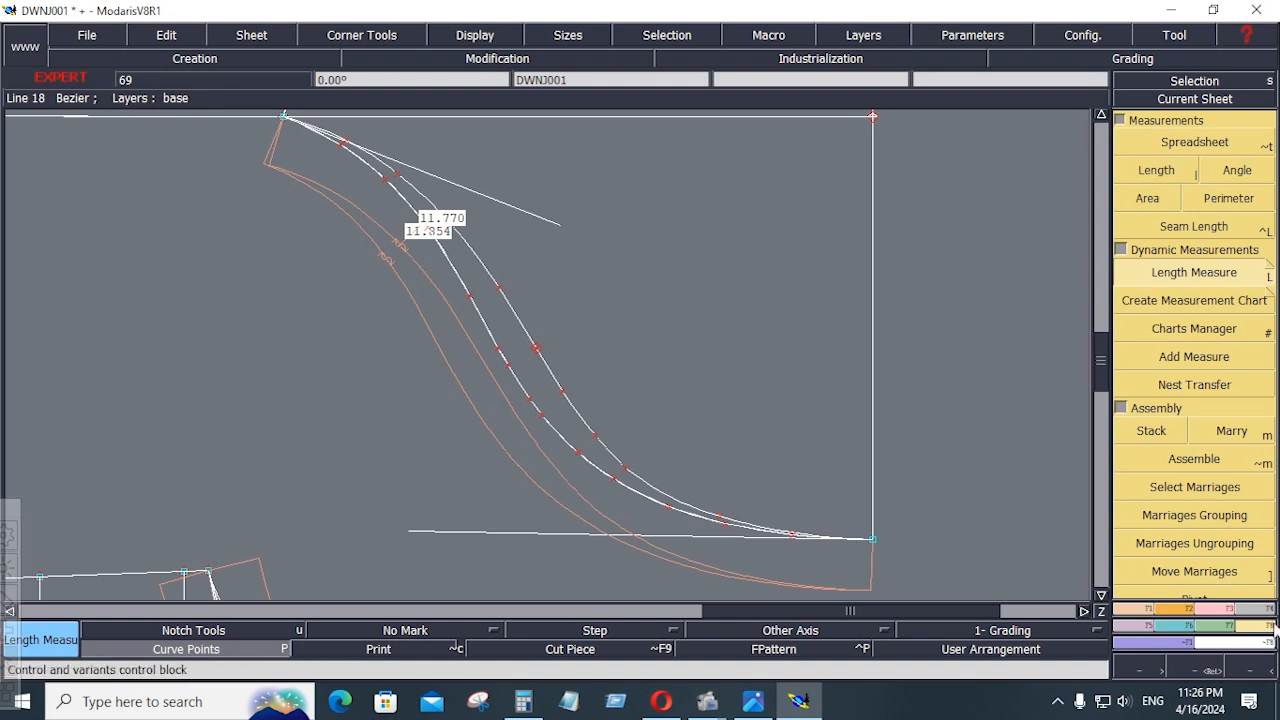
# Reshape the second cap curve slightly at one point near the underarm and one near the cap top
pyautogui.click(1227, 611)
pyautogui.click(1194, 386)
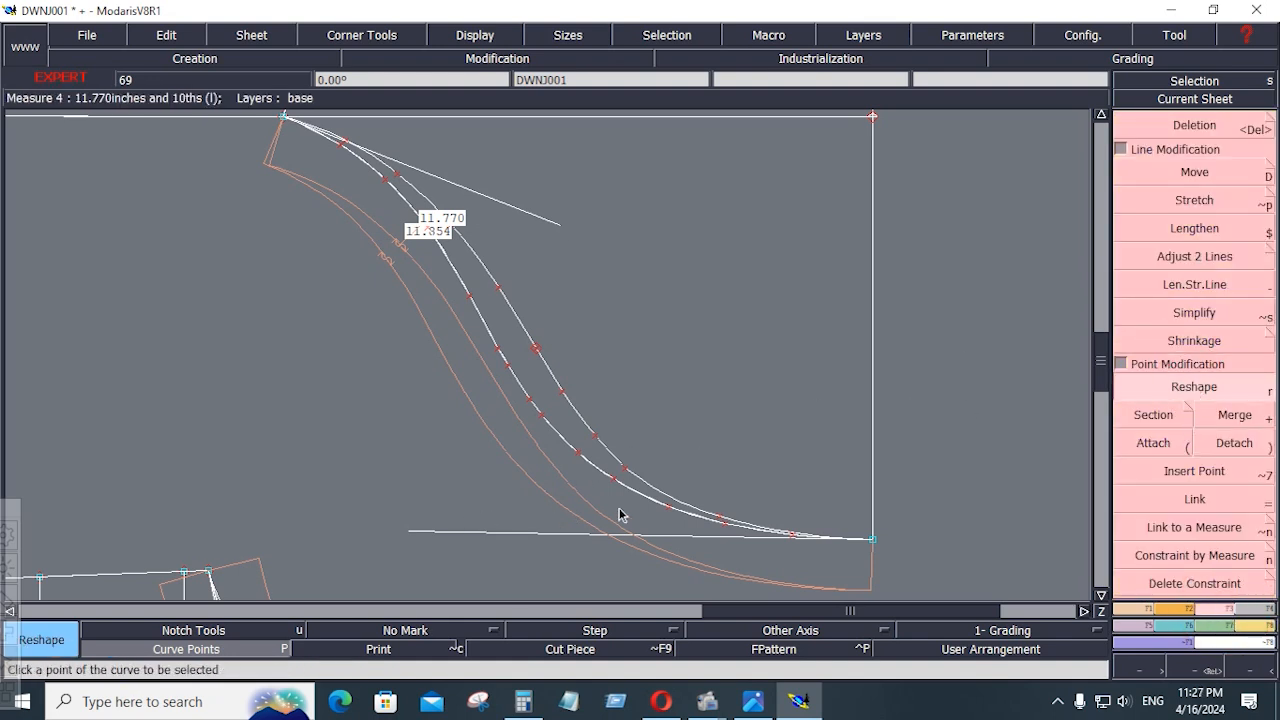
pyautogui.click(1190, 390)
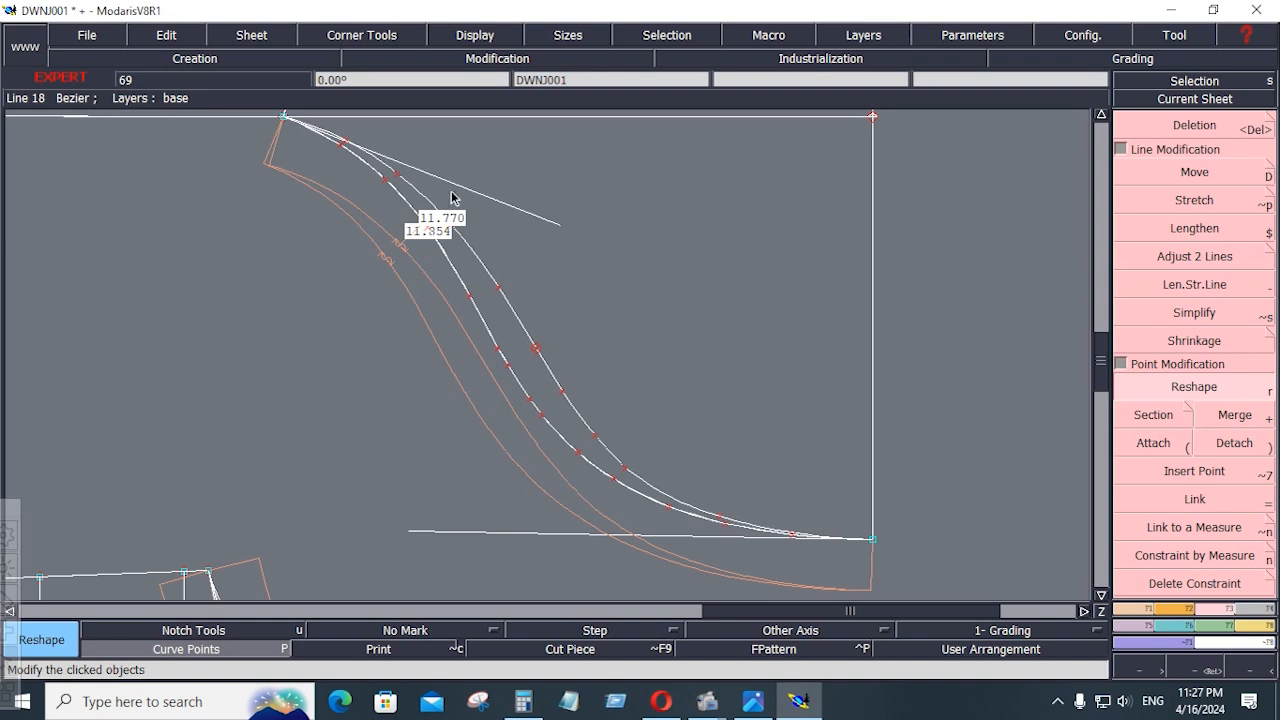
pyautogui.click(399, 183)
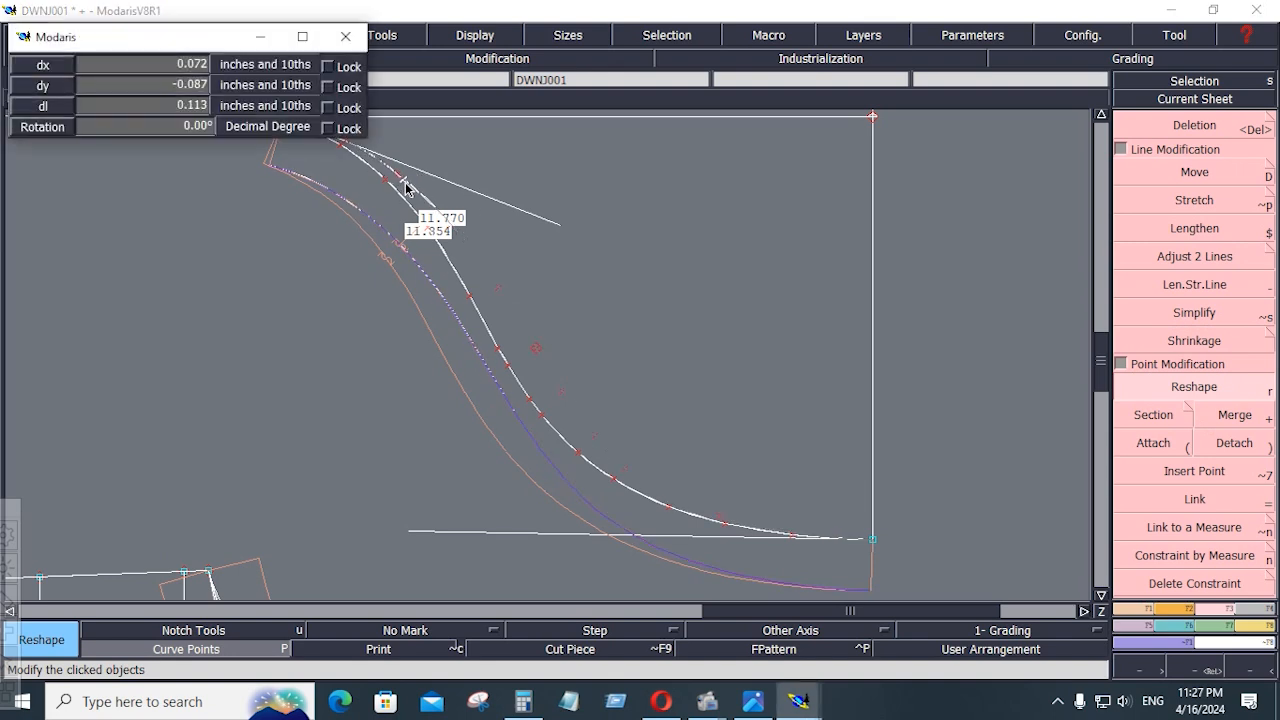
pyautogui.click(407, 187)
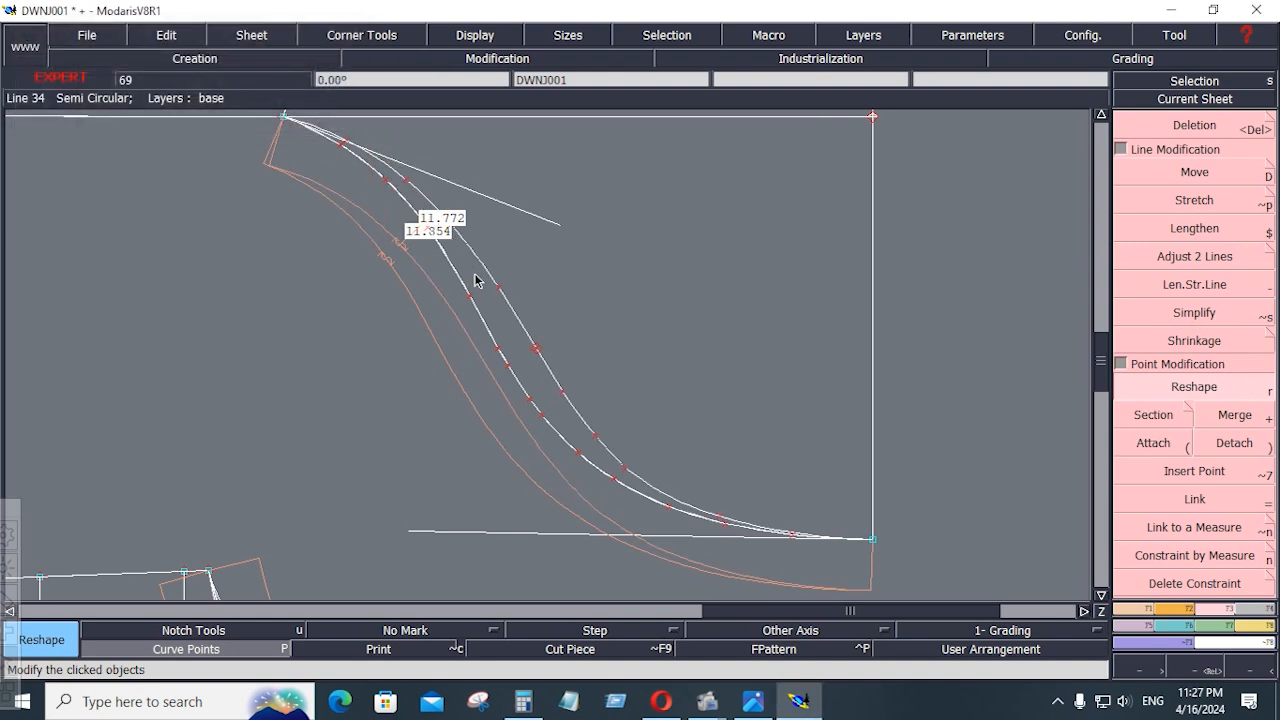
pyautogui.click(710, 513)
pyautogui.click(710, 516)
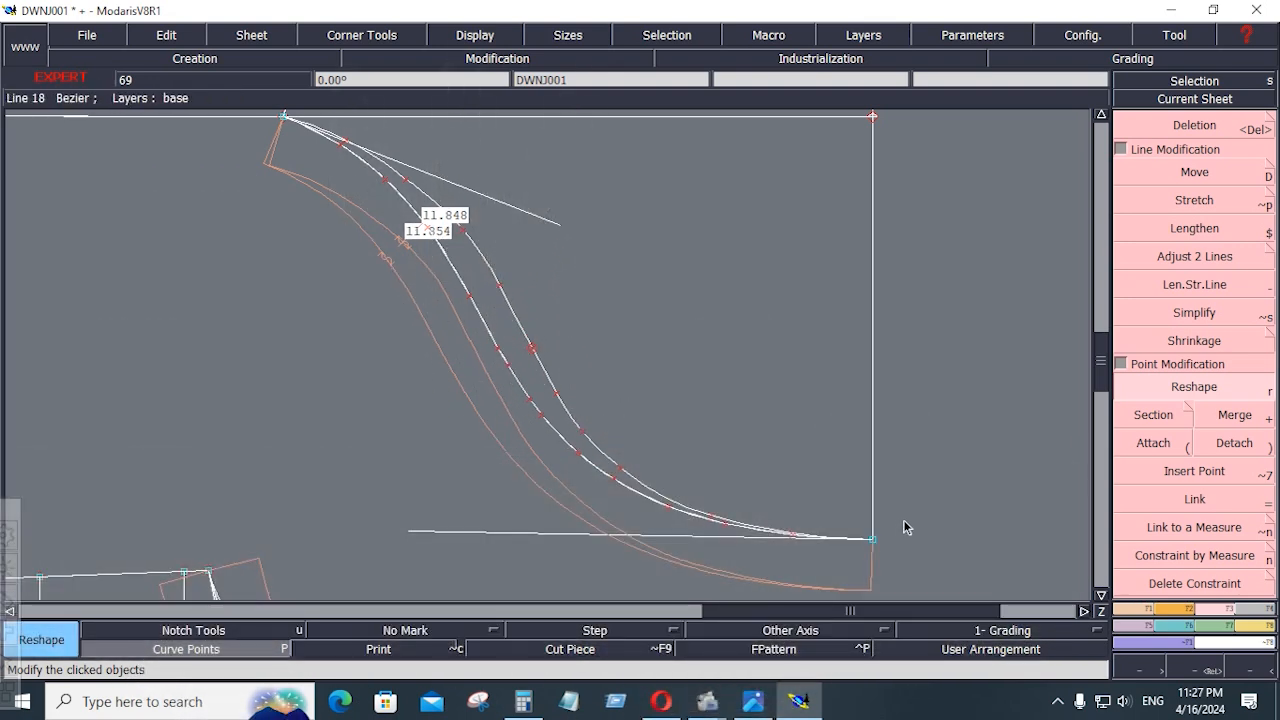
# Hide the curve points and delete the horizontal construction line across the sleeve at underarm level
pyautogui.press('Home')
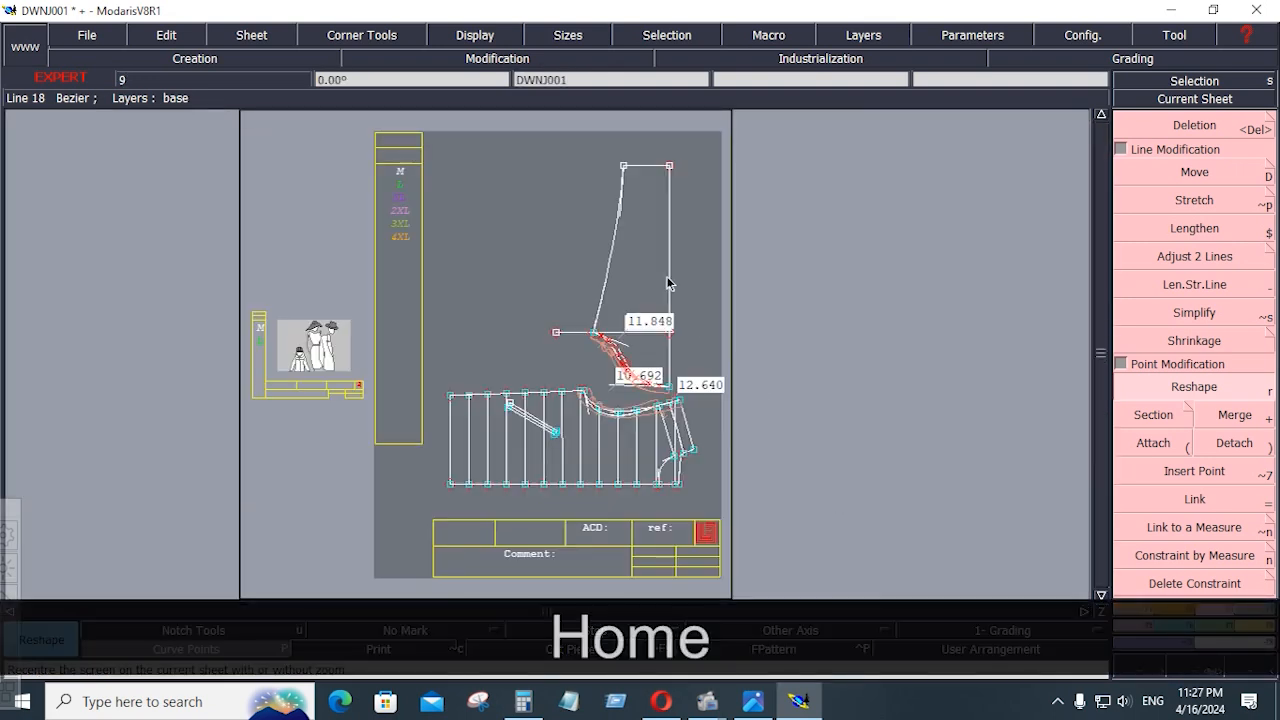
pyautogui.click(183, 652)
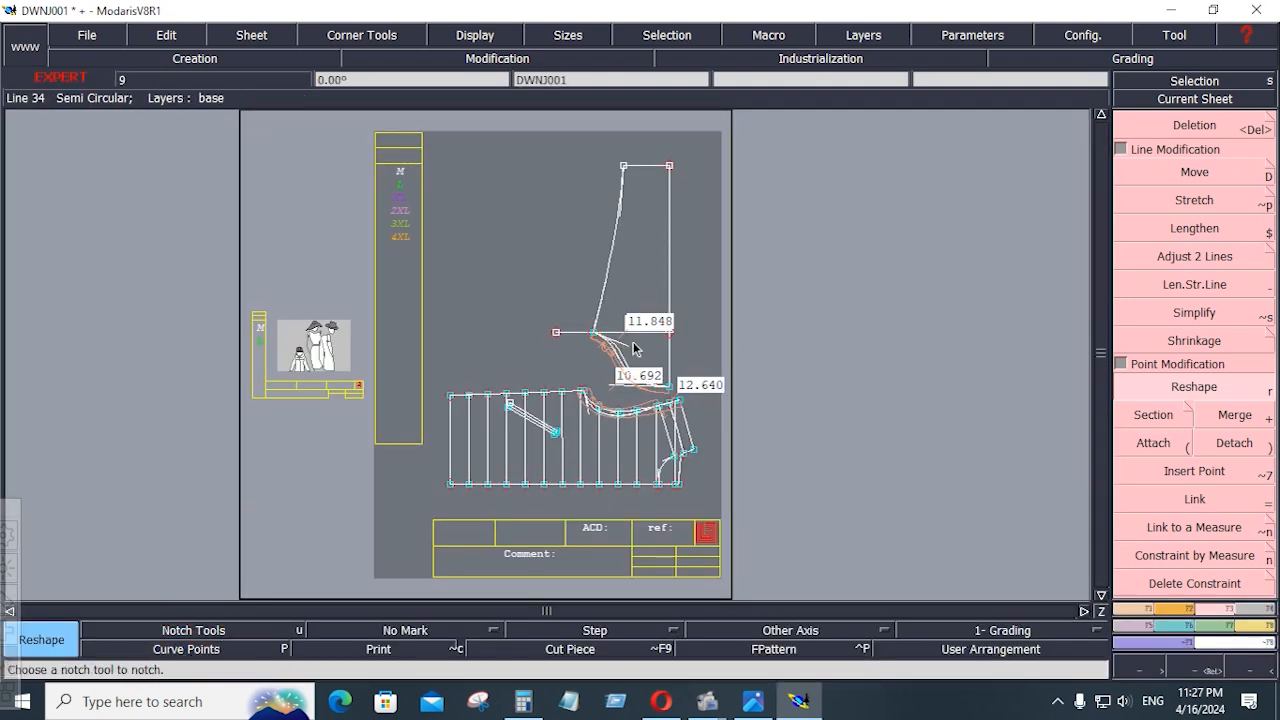
pyautogui.press('Delete')
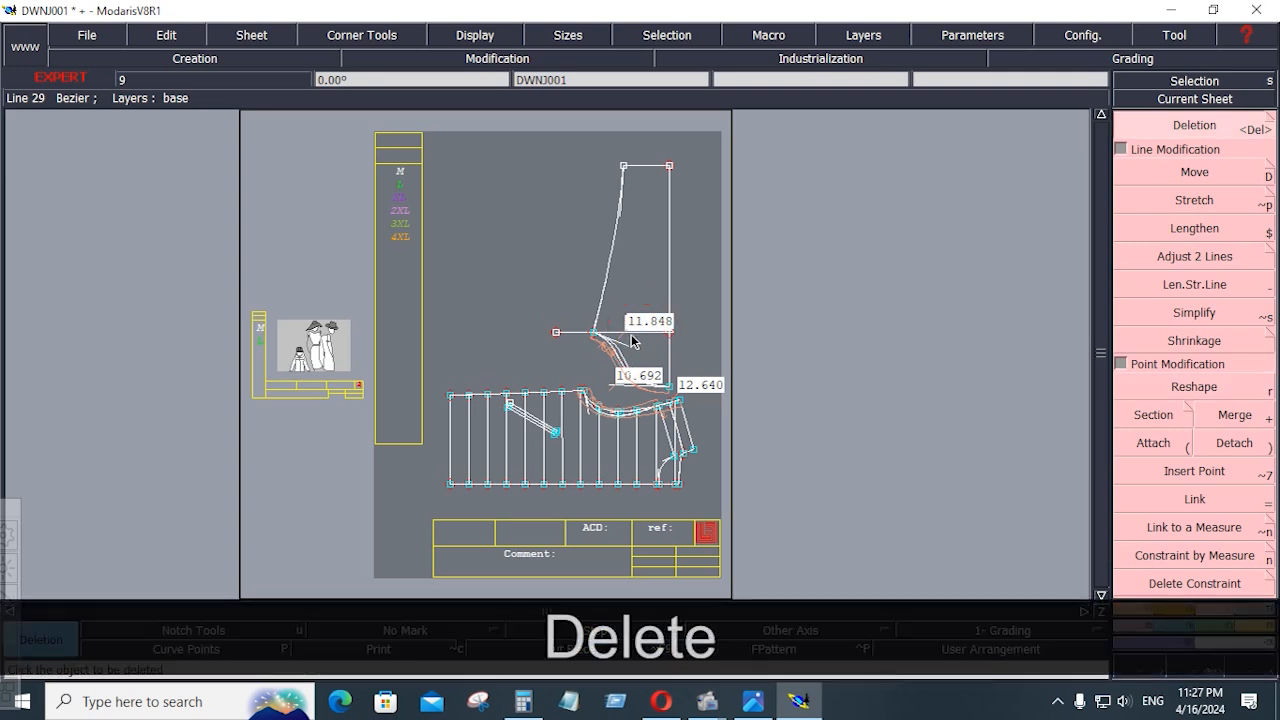
pyautogui.click(621, 334)
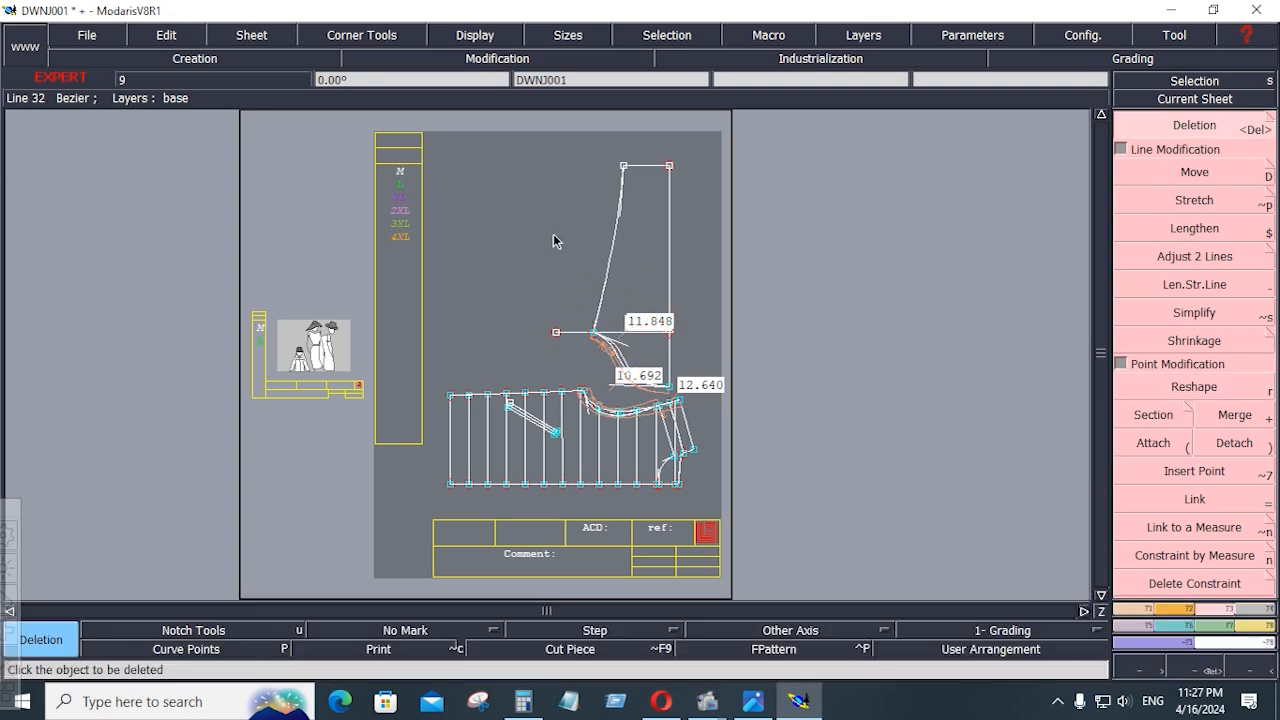
pyautogui.press('Return')
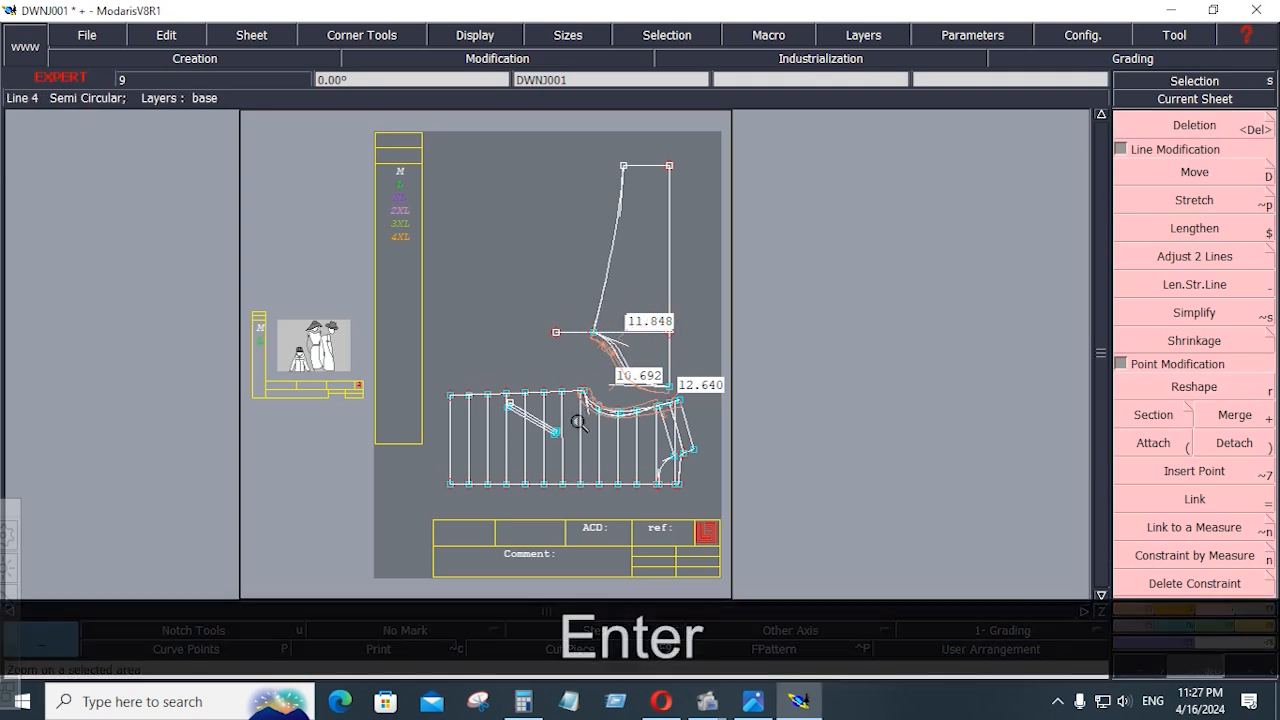
pyautogui.moveTo(527, 144); pyautogui.dragTo(678, 345)
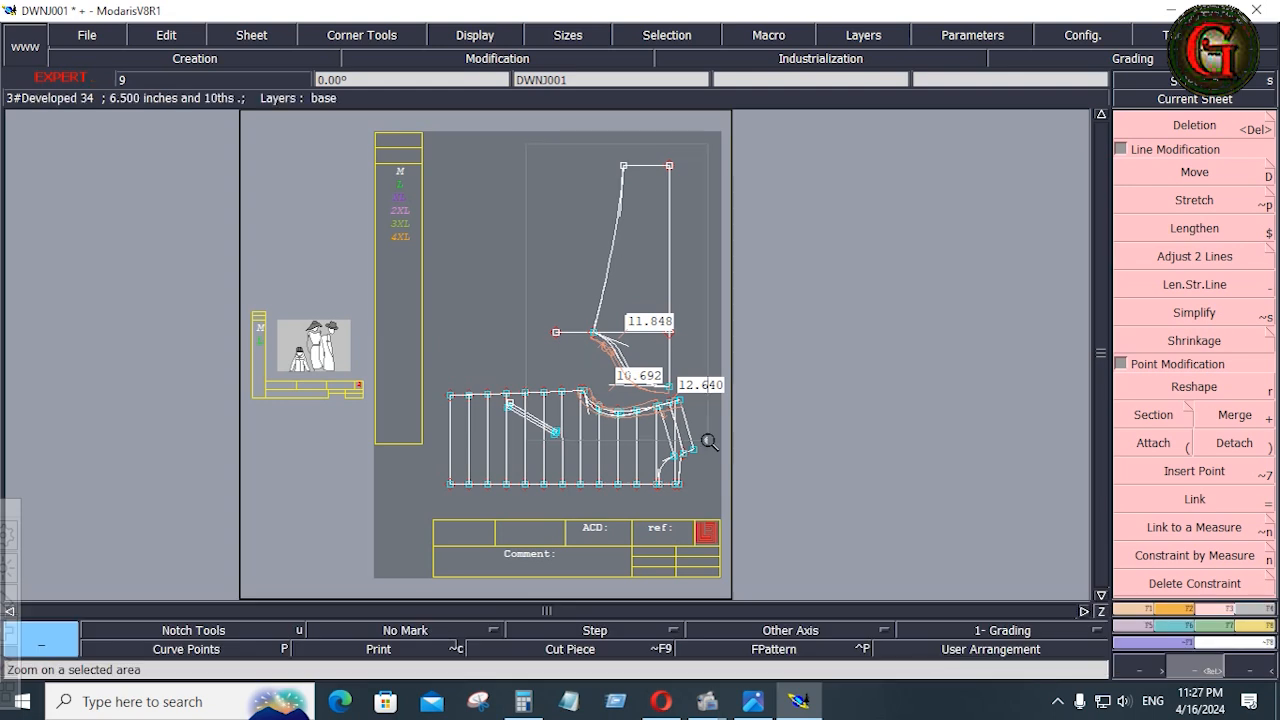
pyautogui.moveTo(708, 441); pyautogui.dragTo(708, 441)
pyautogui.press('Delete')
pyautogui.click(632, 424)
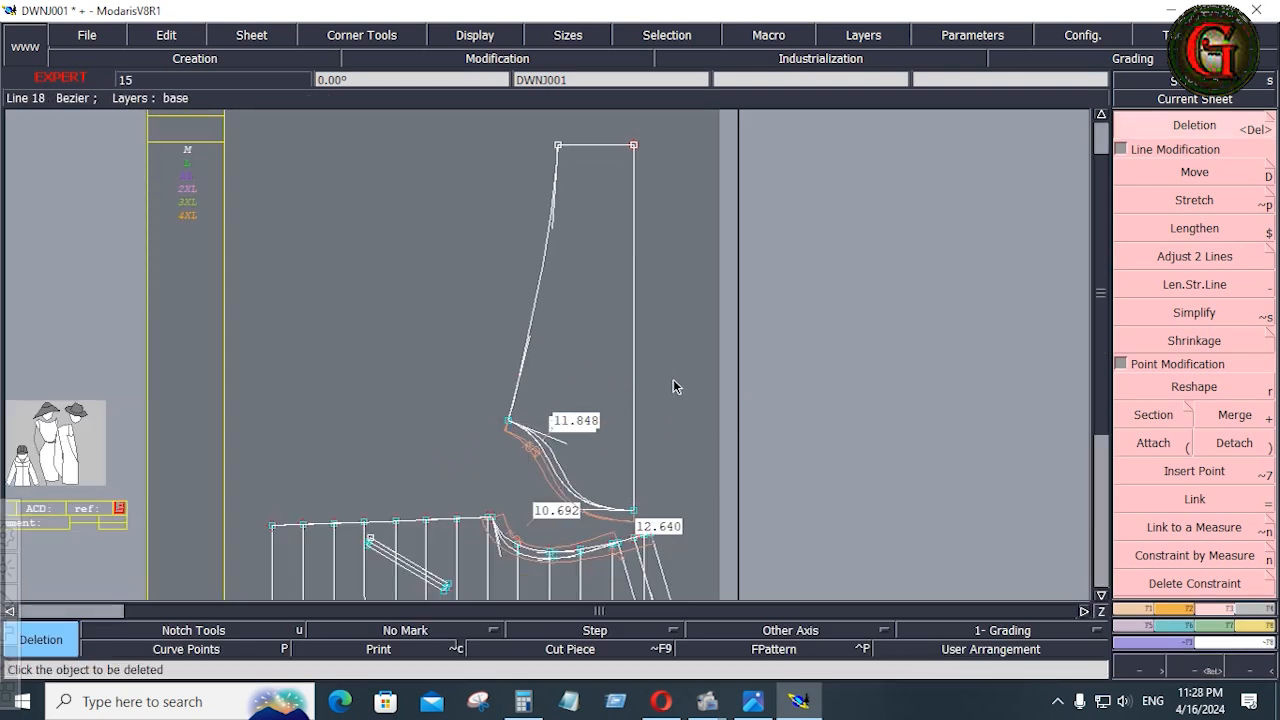
# Save the model DWNJ001, accepting the file warning
pyautogui.press('Home')
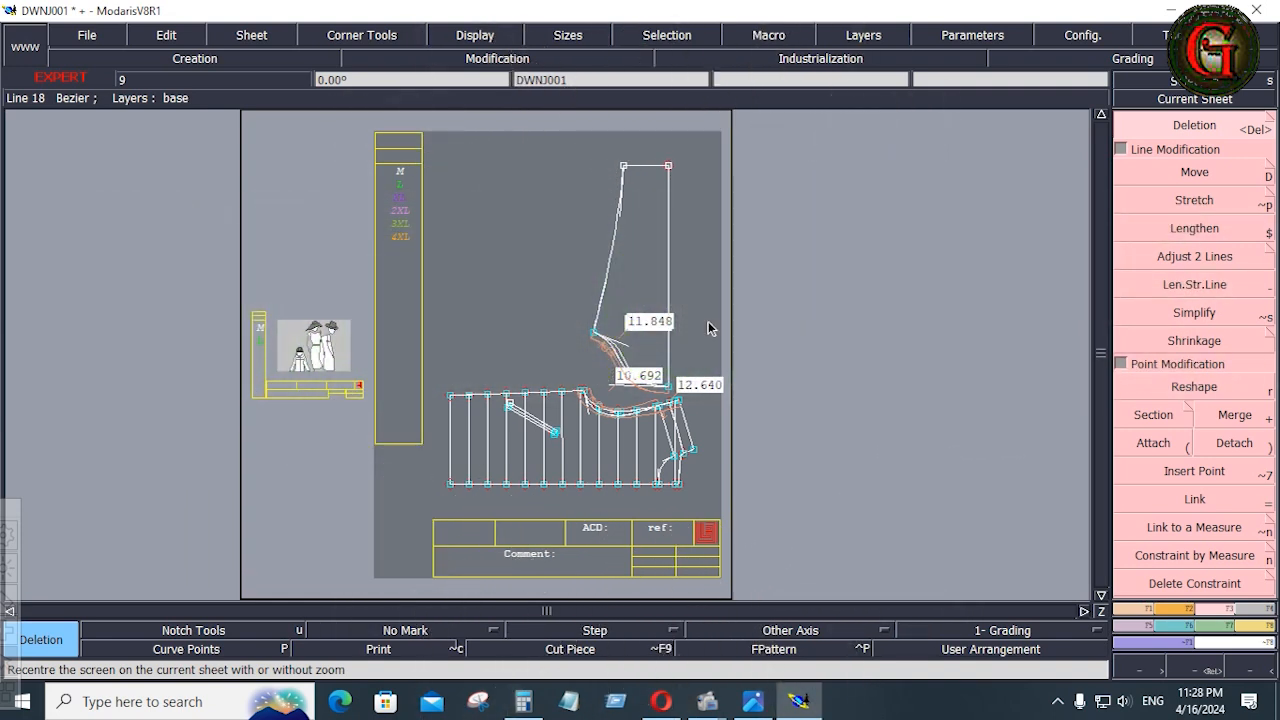
pyautogui.click(87, 35)
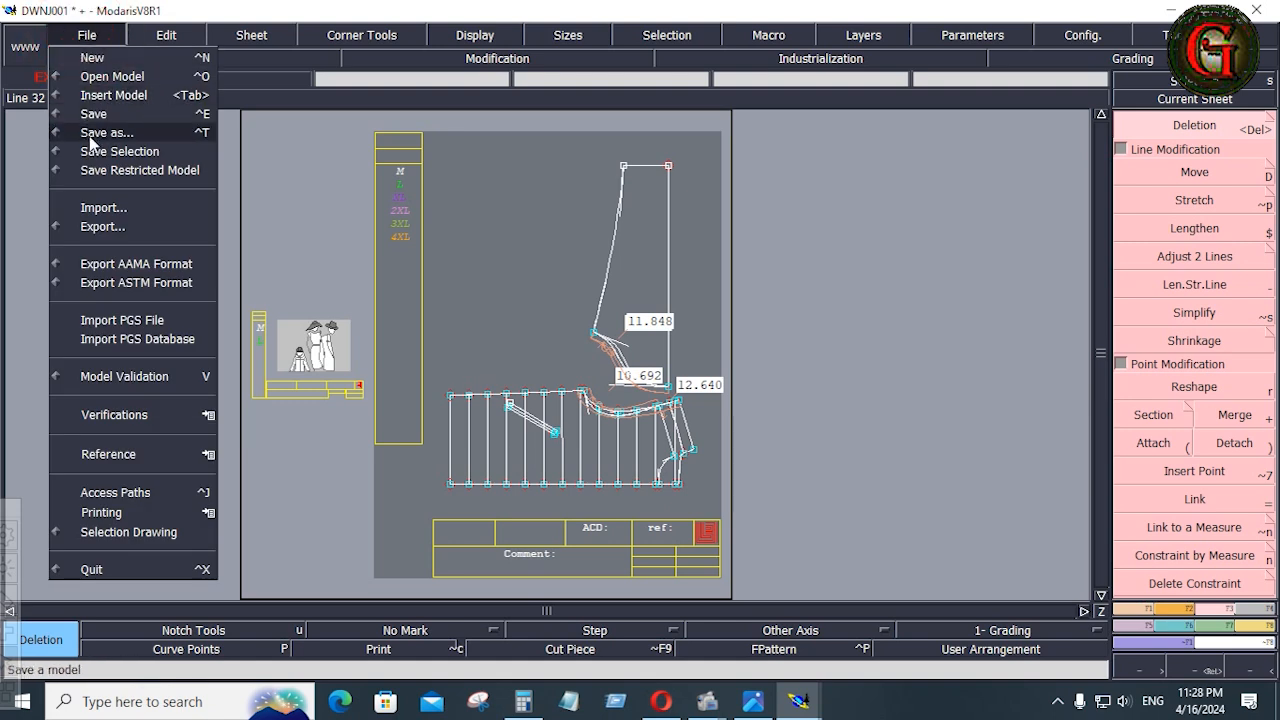
pyautogui.click(100, 115)
pyautogui.click(520, 464)
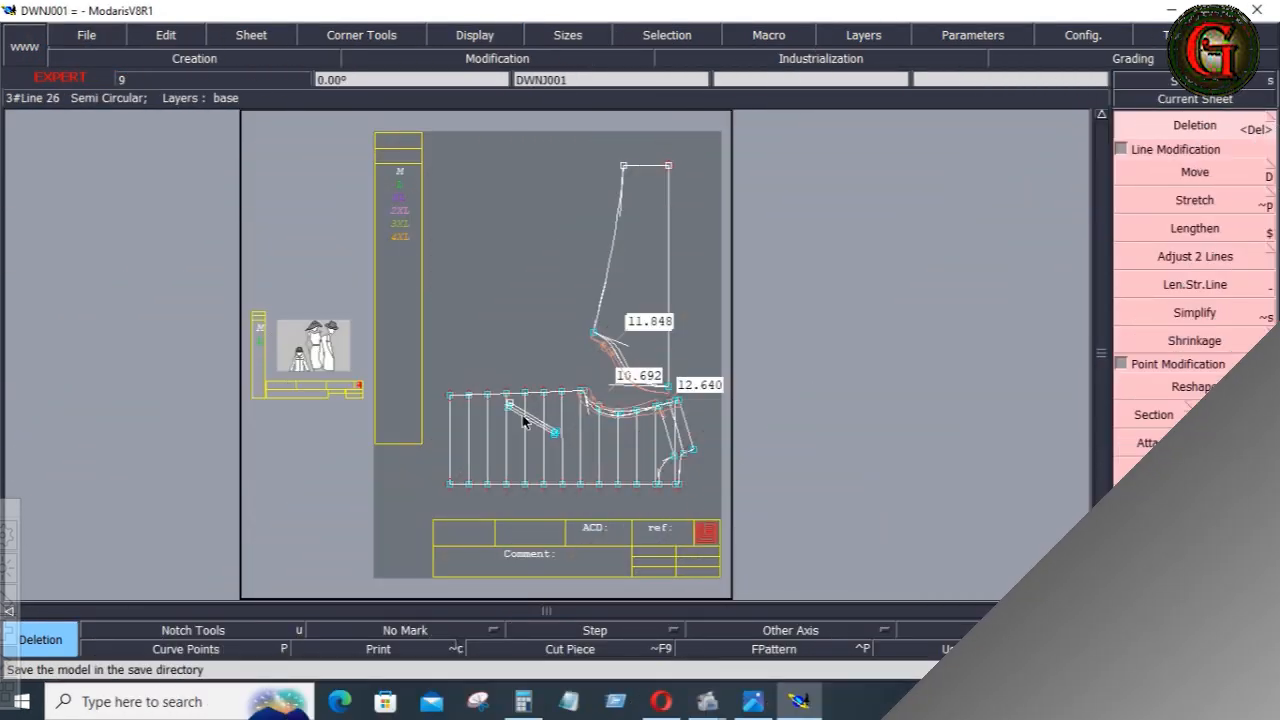
pyautogui.press('Return')
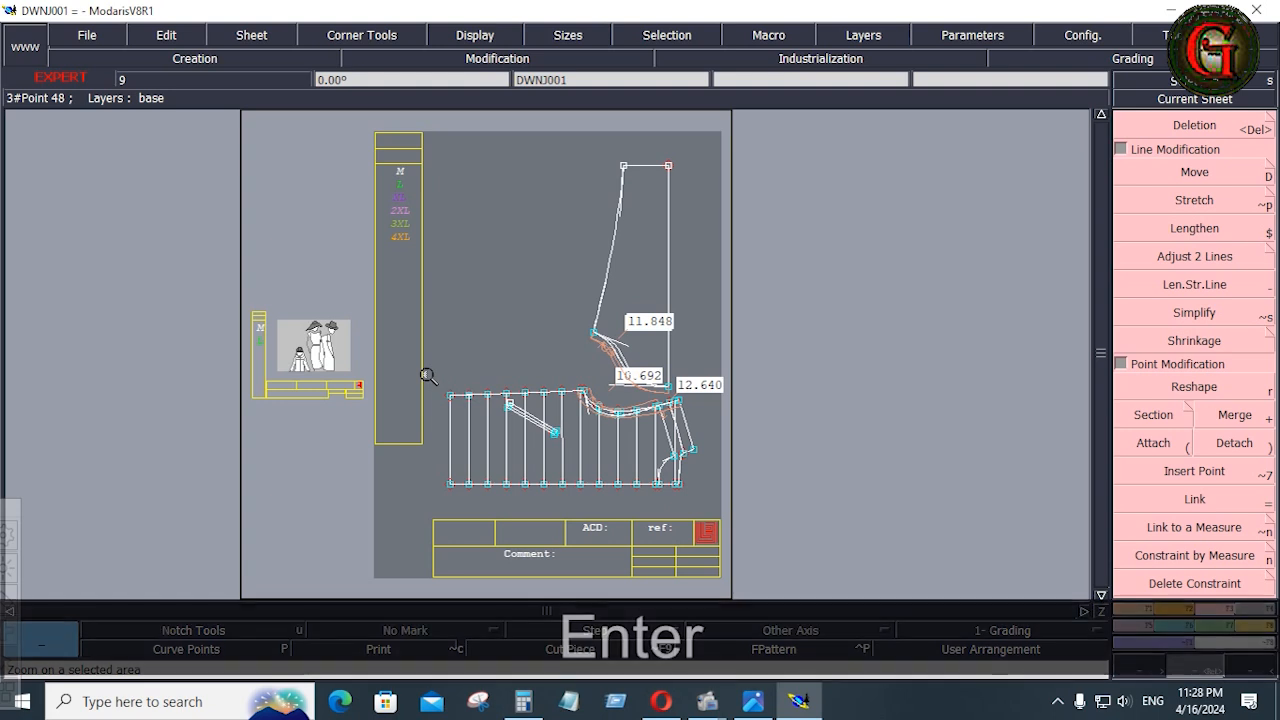
pyautogui.moveTo(423, 371); pyautogui.dragTo(698, 496)
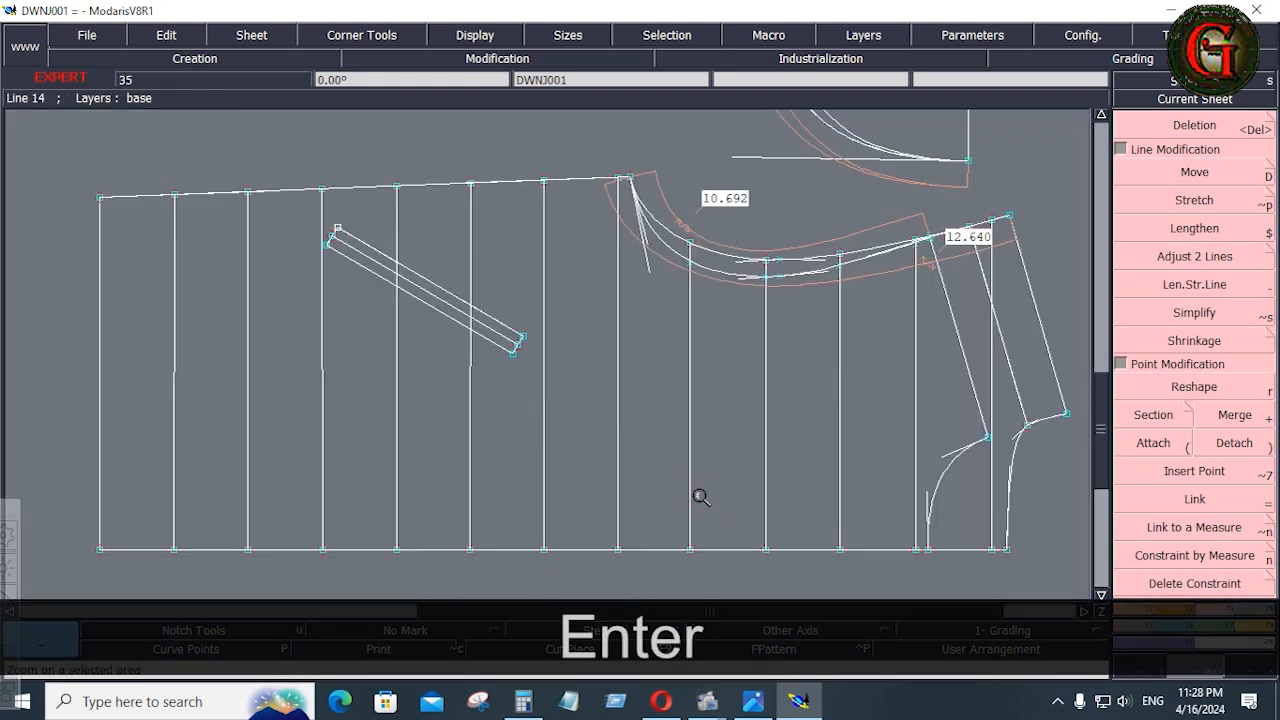
pyautogui.click(1101, 116)
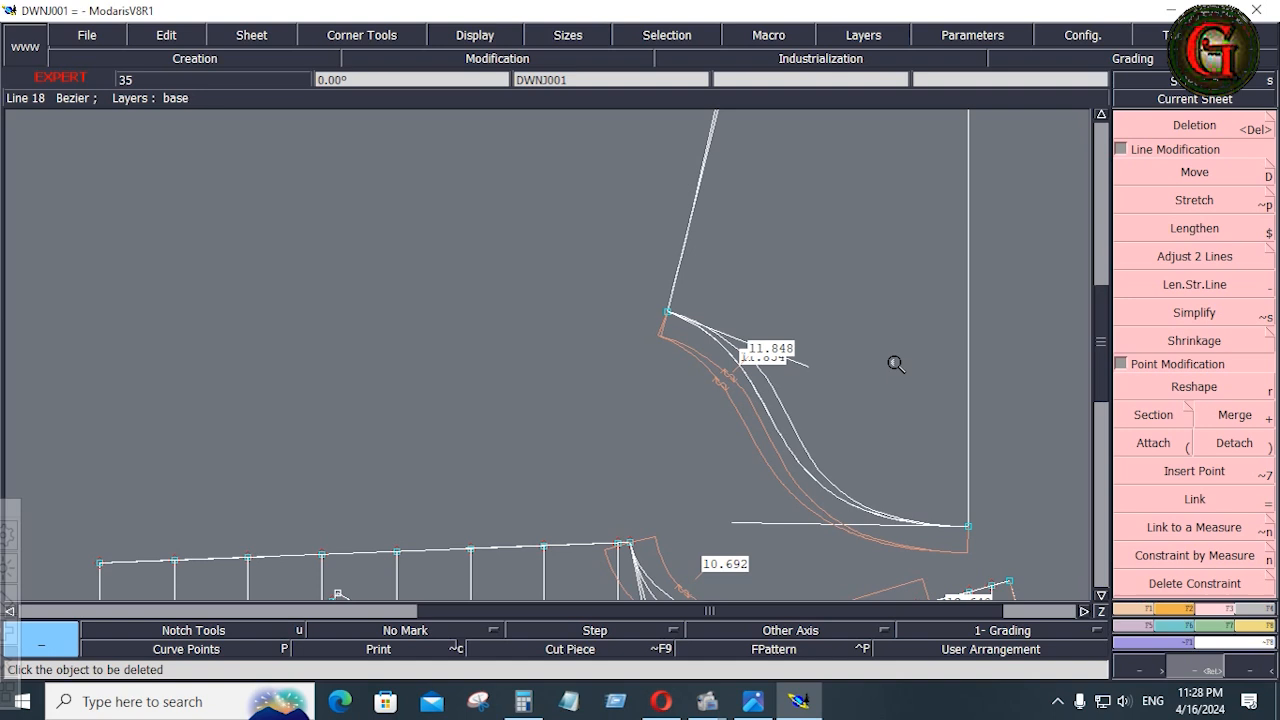
pyautogui.scroll(-5, 895, 364)
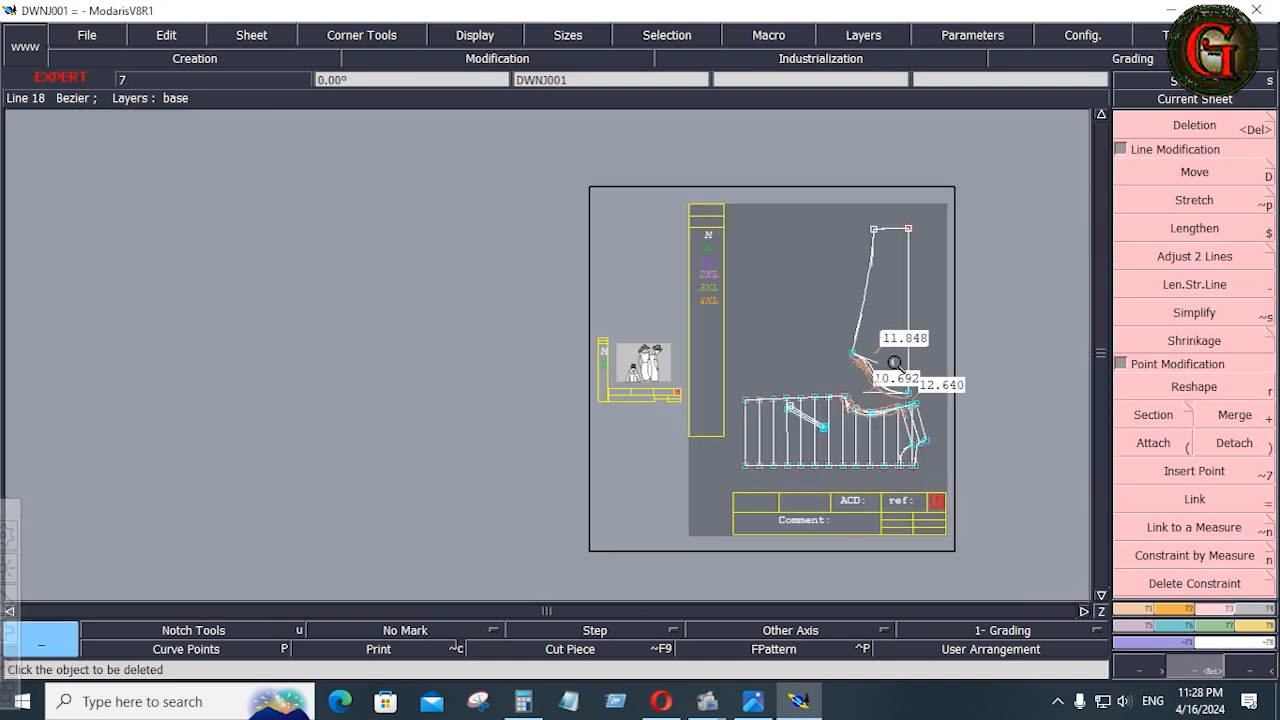
pyautogui.scroll(1, 900, 292)
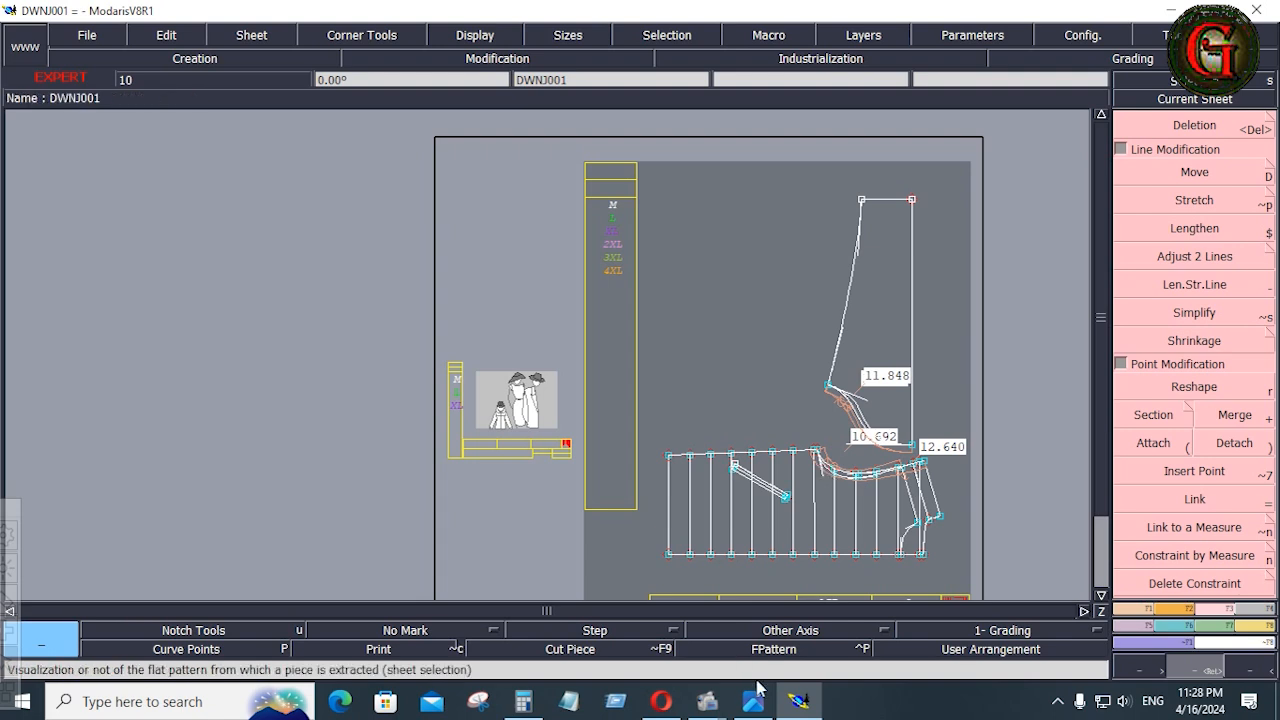
pyautogui.moveTo(764, 705)
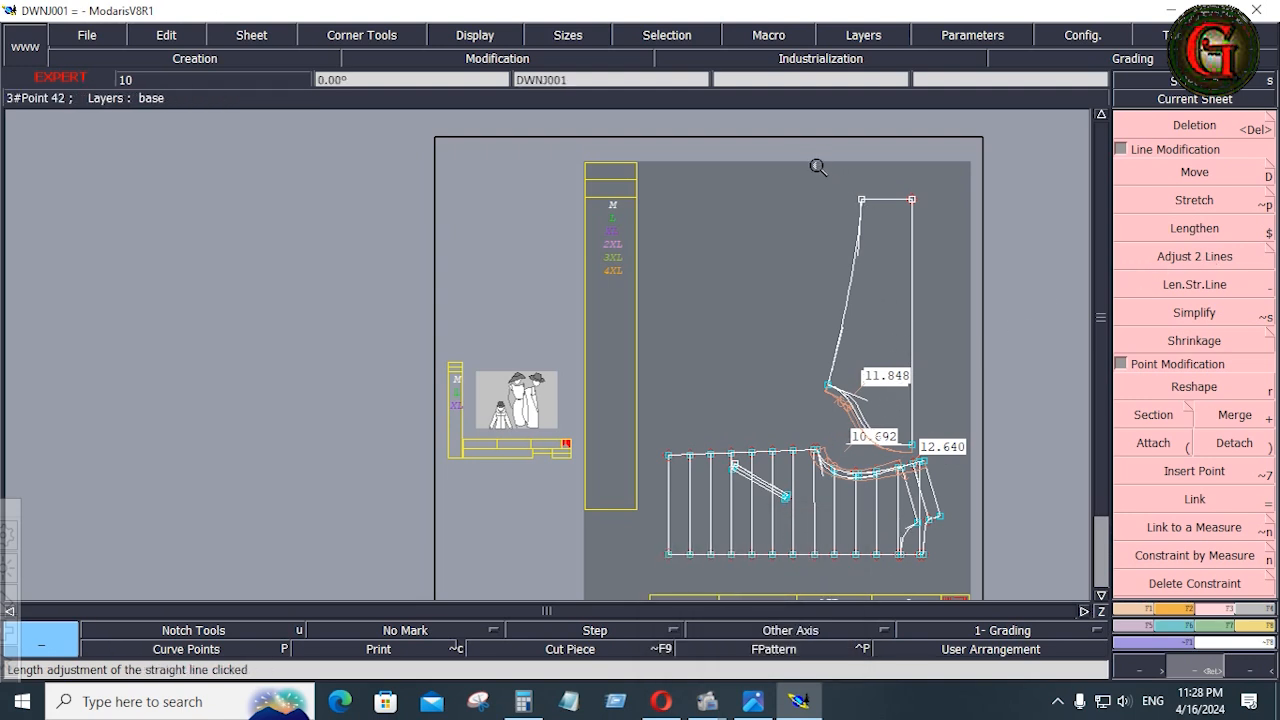
# Select the sleeve's hem line with its end points and pin the end points of the current sheet
pyautogui.click(940, 230)
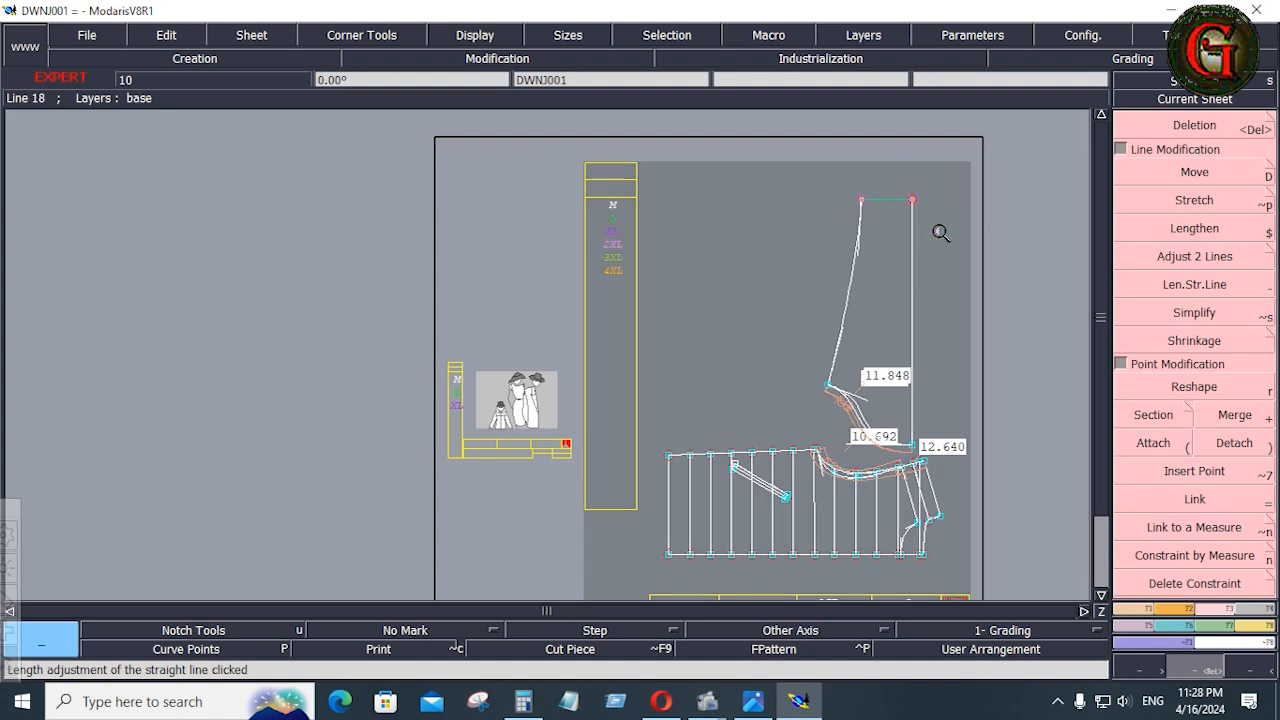
pyautogui.hotkey('shift', 'f')
pyautogui.hotkey('shift', 'f')
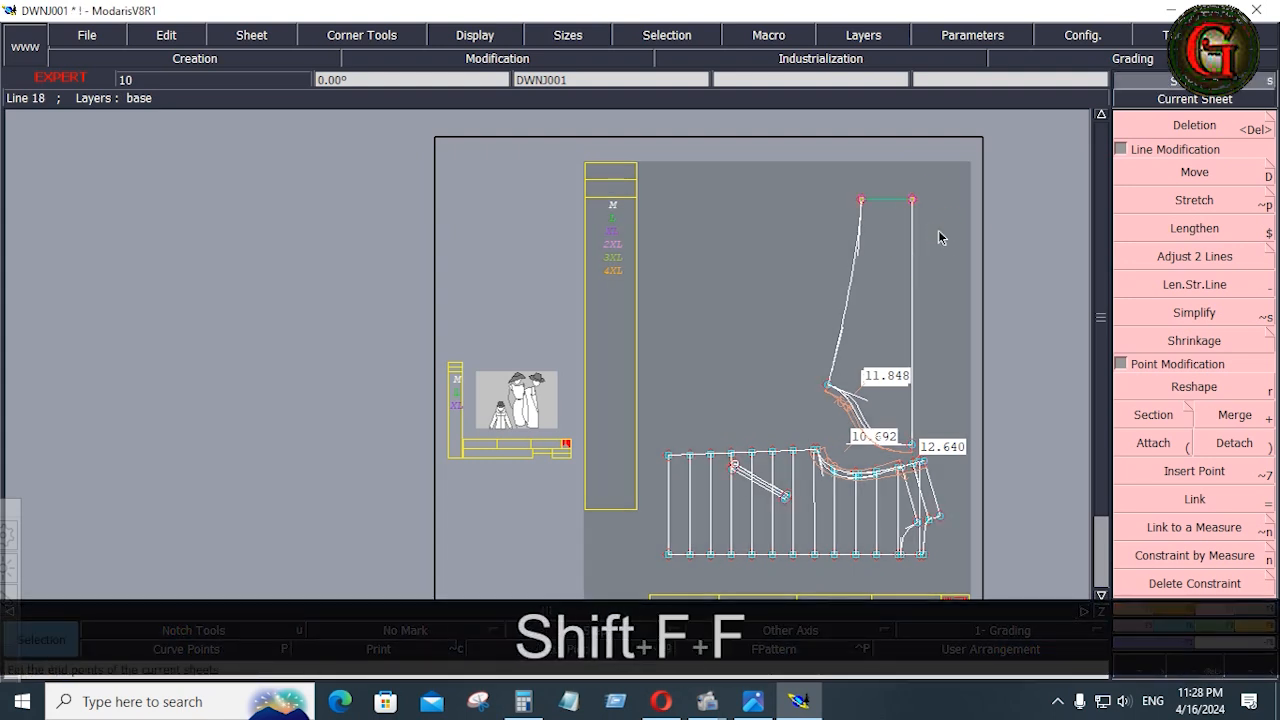
# Move the selected sleeve hem line by 0 inches in X and 1.5 inches in Y to lengthen the sleeve
pyautogui.click(1194, 172)
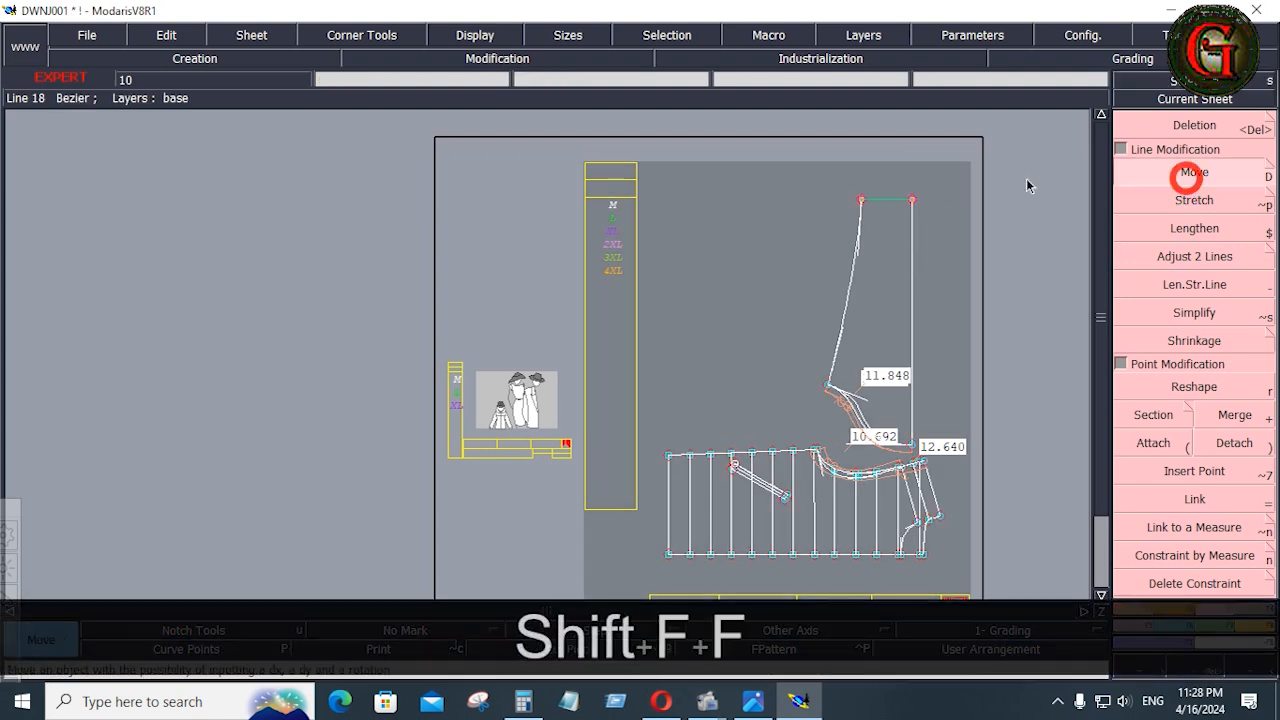
pyautogui.click(895, 206)
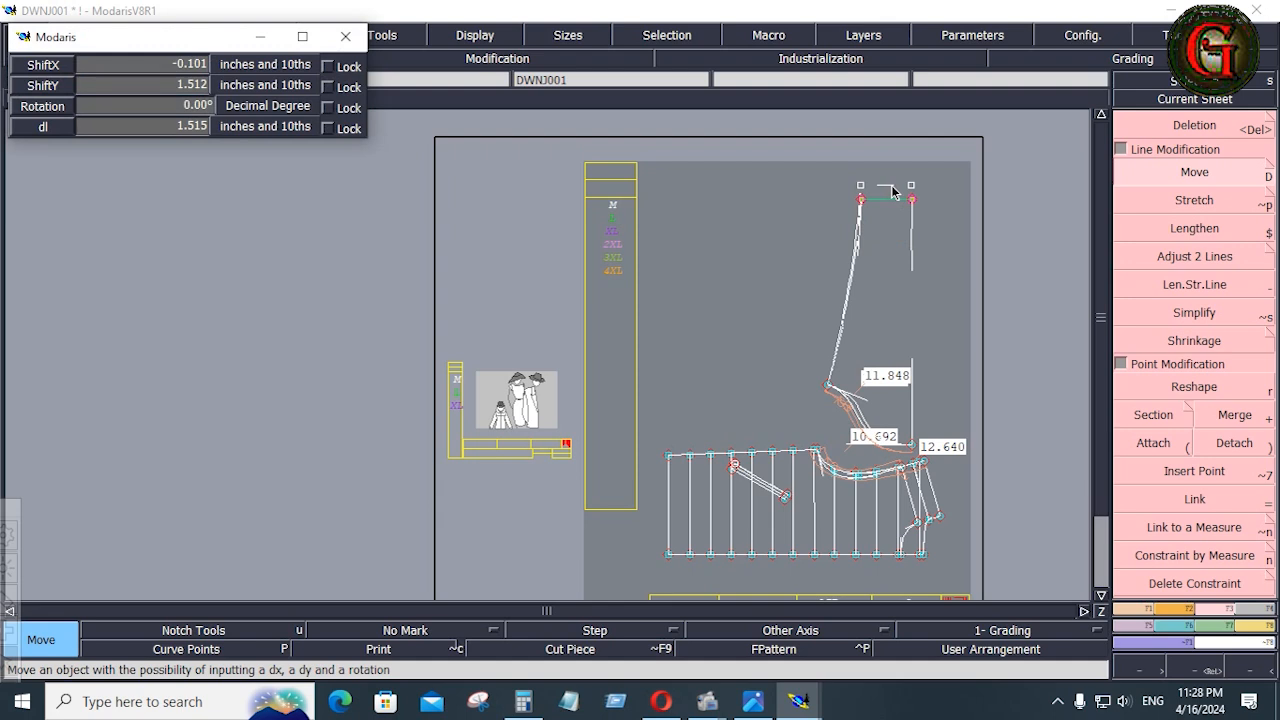
pyautogui.press('Down')
pyautogui.write('0')
pyautogui.press('Down')
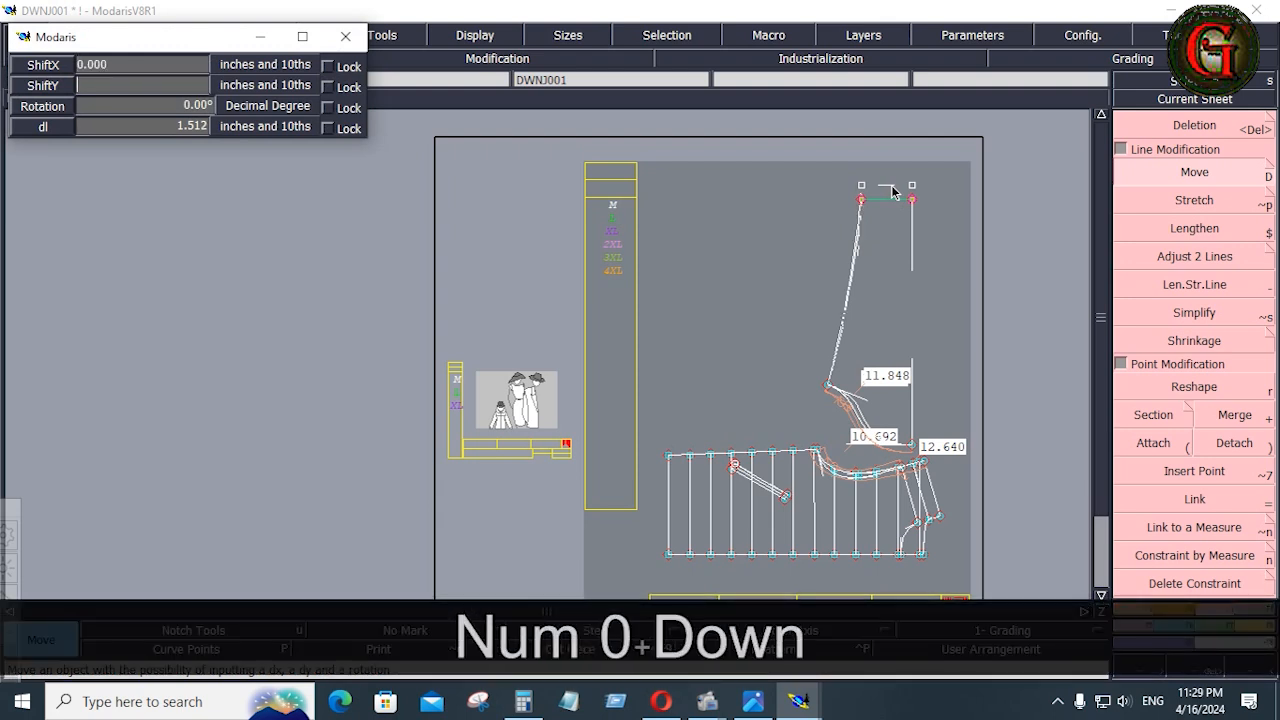
pyautogui.write('1.5')
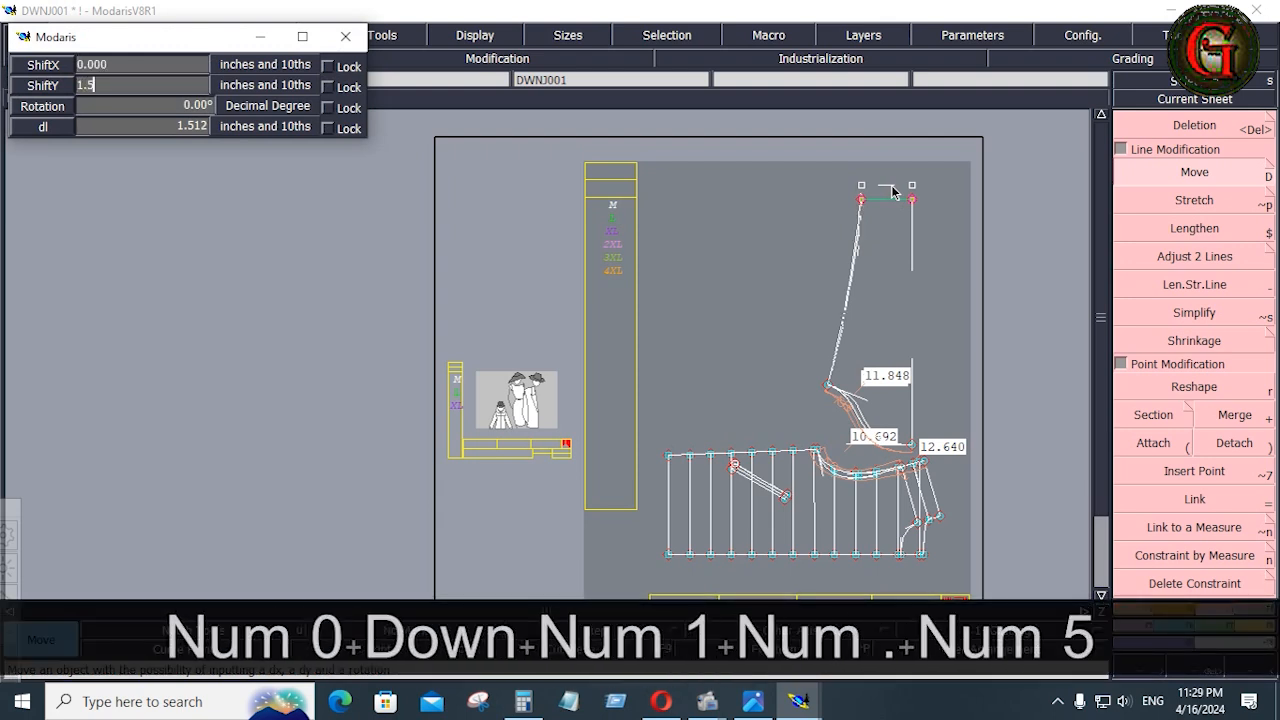
pyautogui.press('Return')
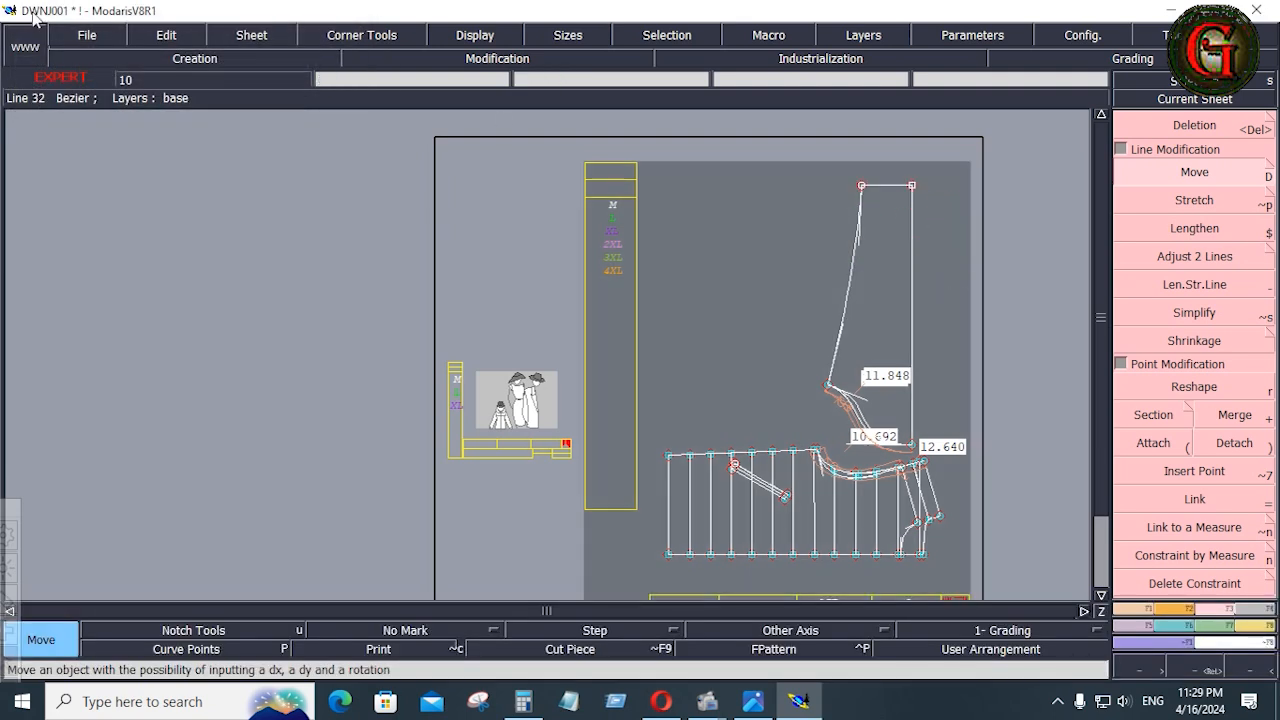
# Save the model with the lengthened sleeve, accepting the file warning
pyautogui.click(76, 38)
pyautogui.click(103, 116)
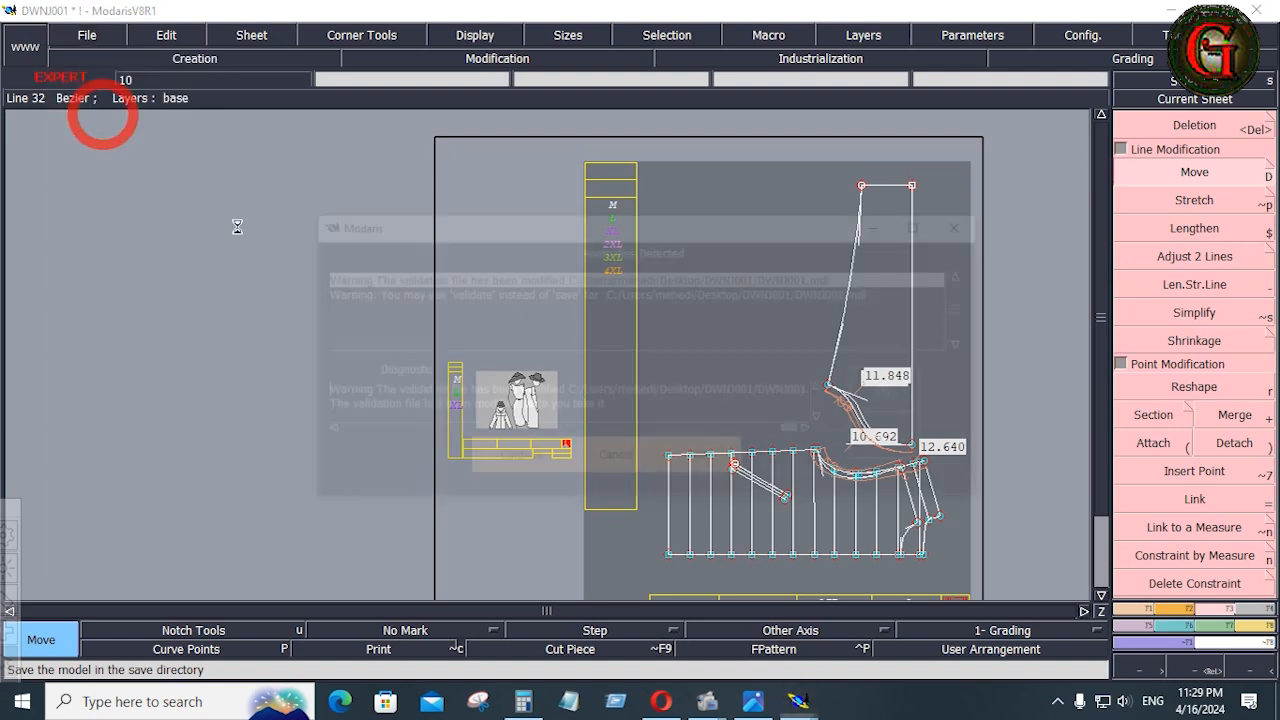
pyautogui.click(498, 469)
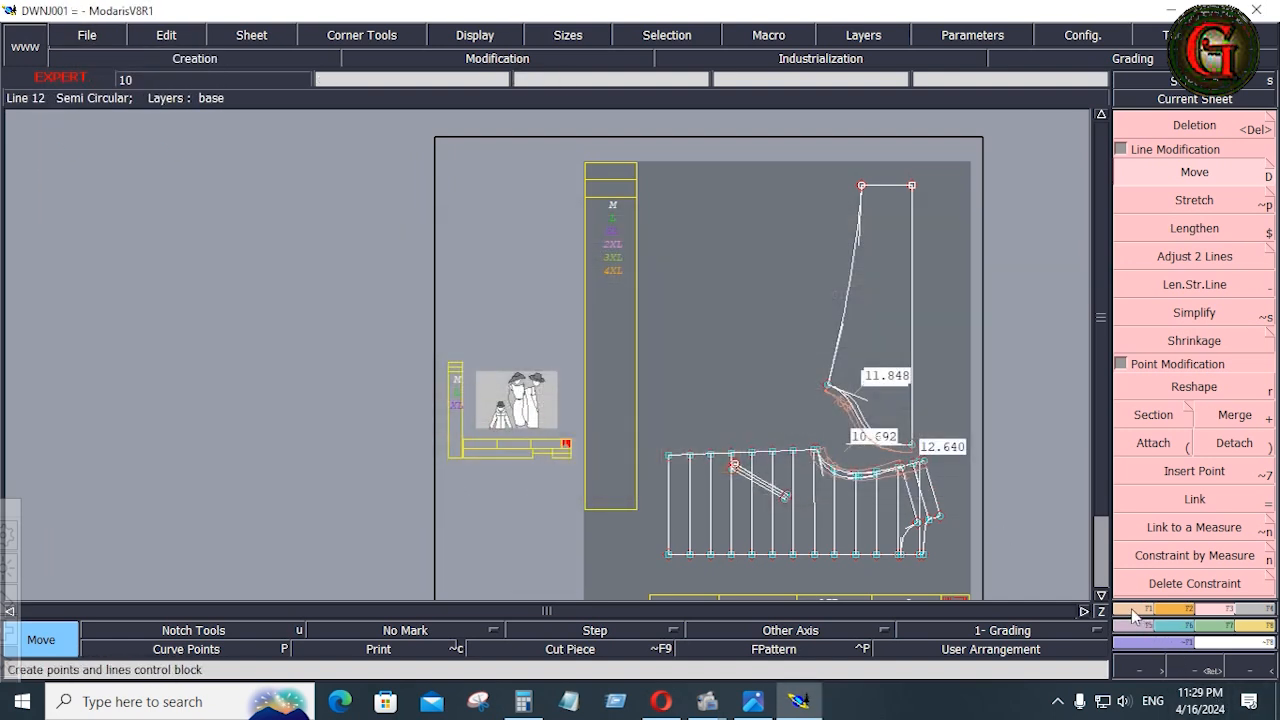
# Divide the sleeve's vertical centre line from the cap top to the hem into 12 equal parts with Sequence Division
pyautogui.click(1133, 612)
pyautogui.click(1121, 121)
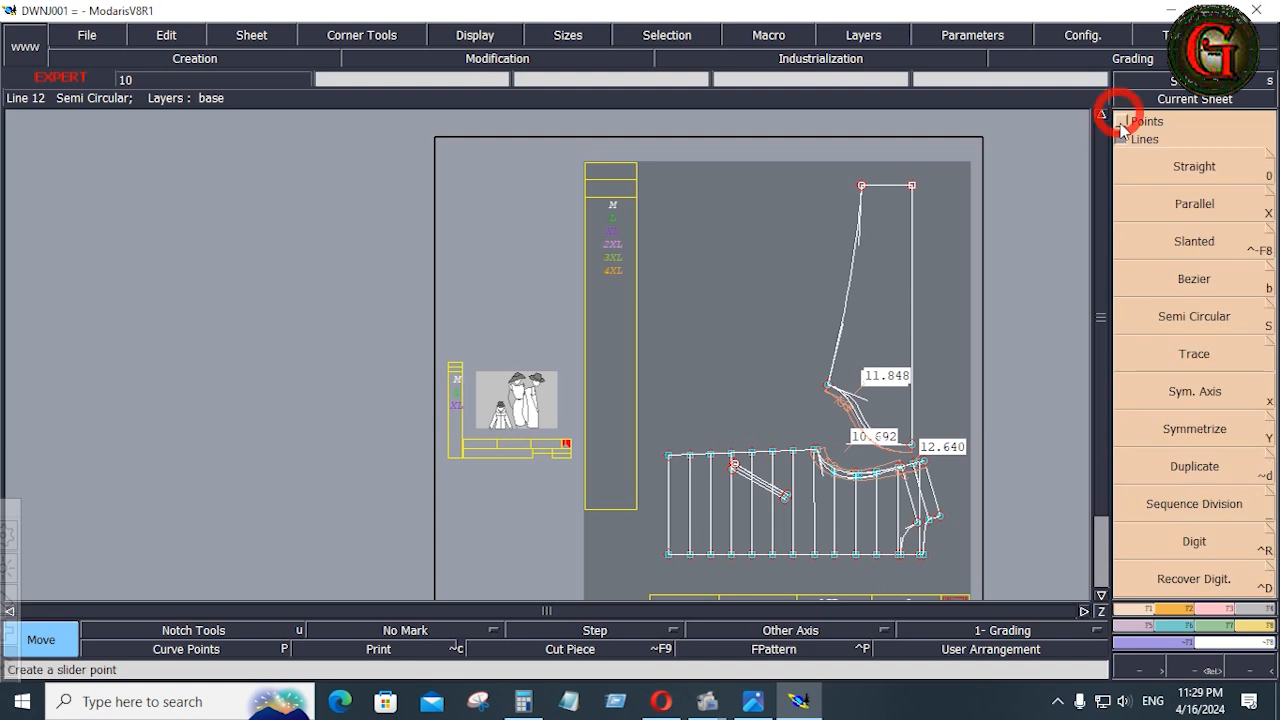
pyautogui.click(1194, 504)
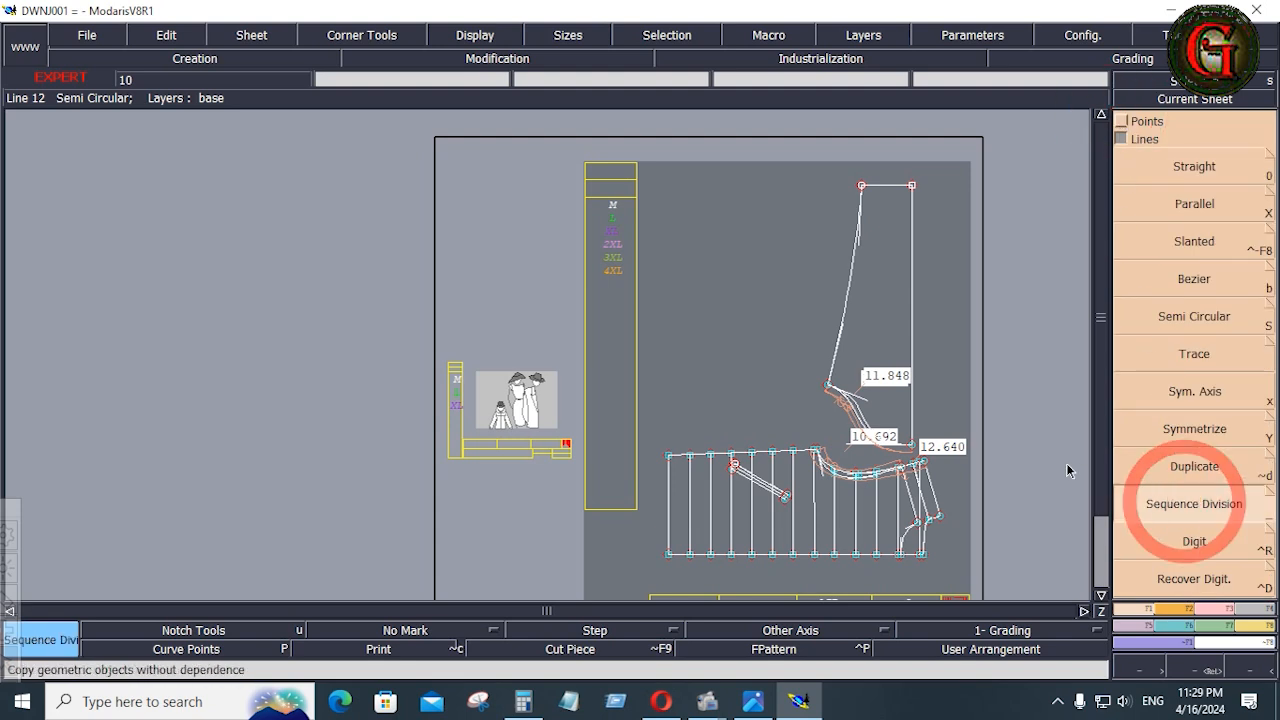
pyautogui.click(918, 447)
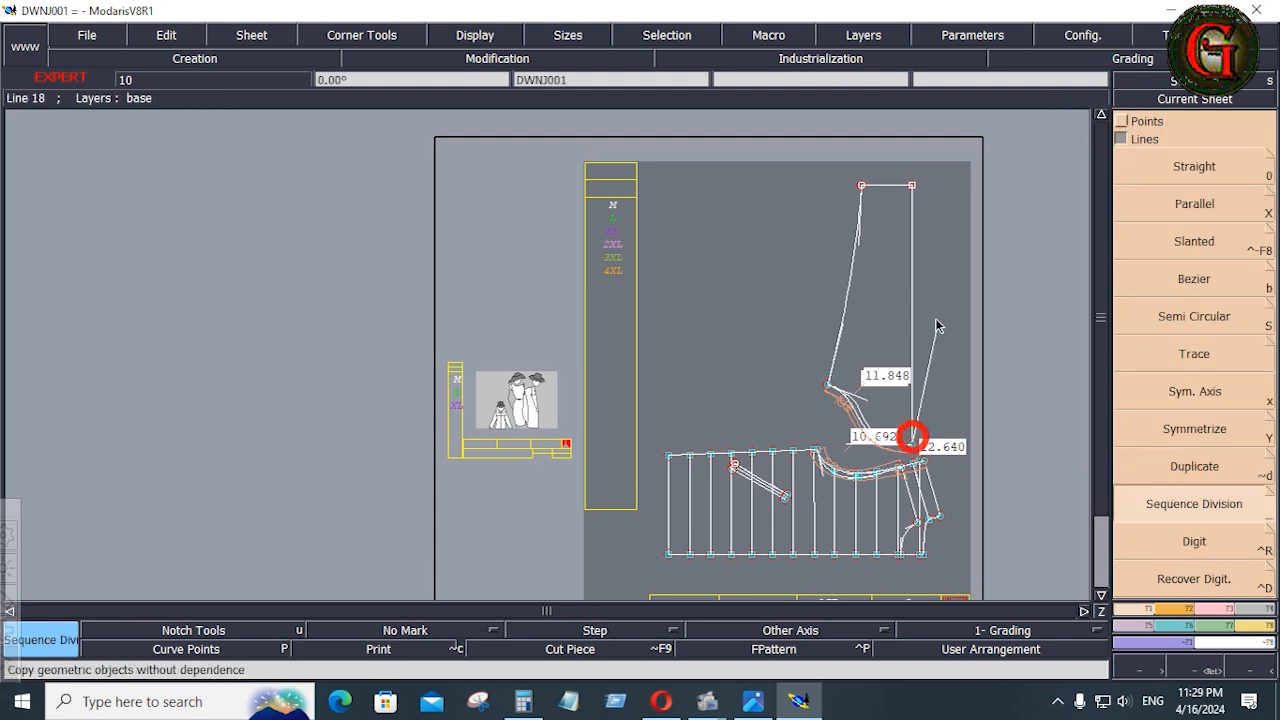
pyautogui.click(912, 188)
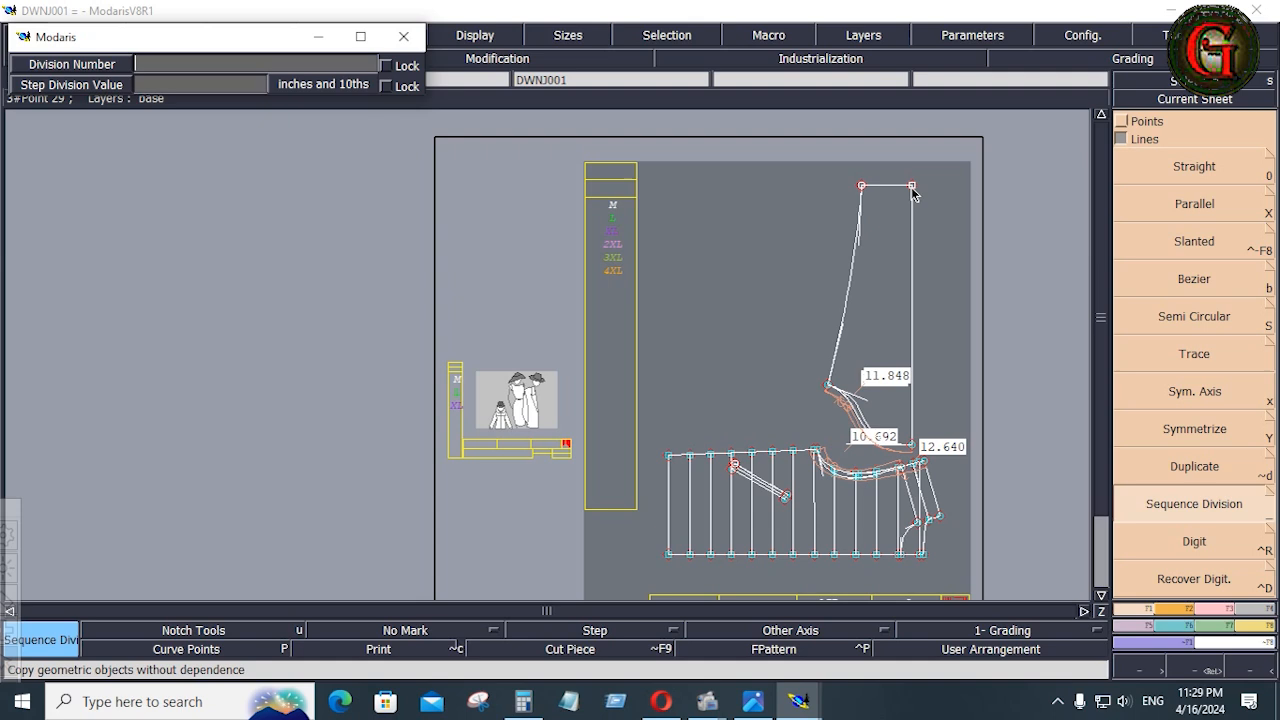
pyautogui.write('12')
pyautogui.press('Return')
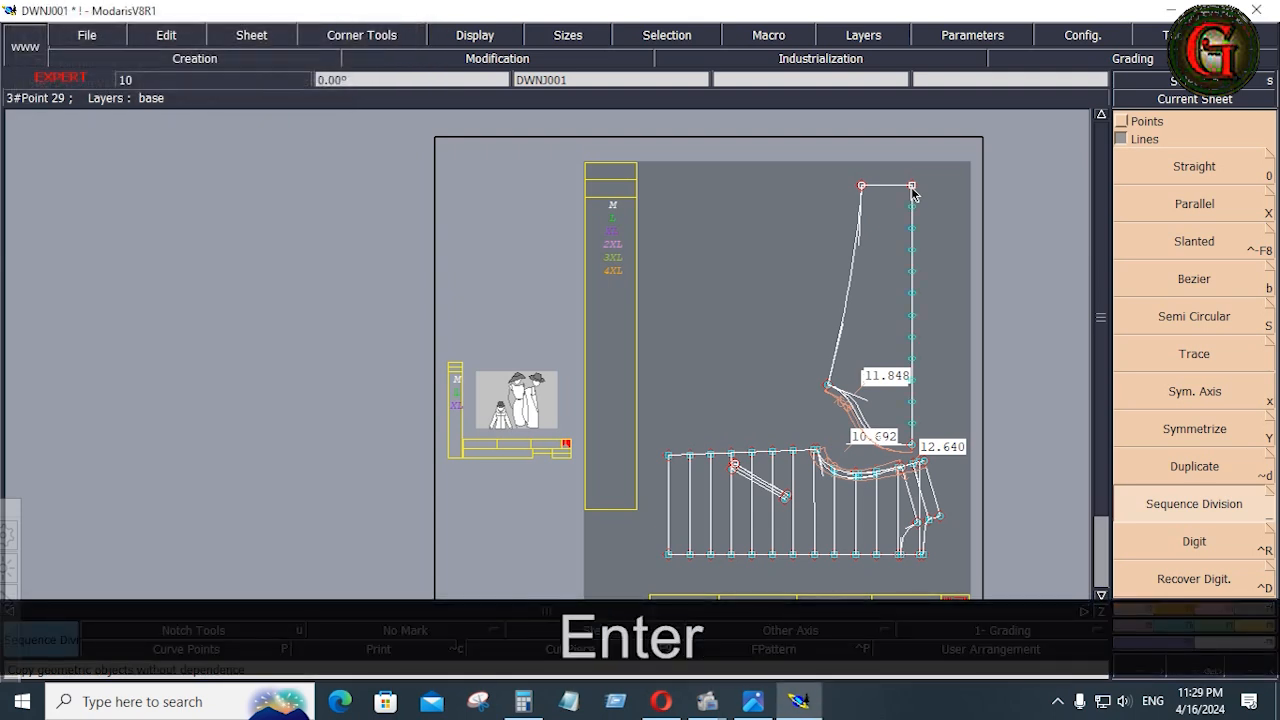
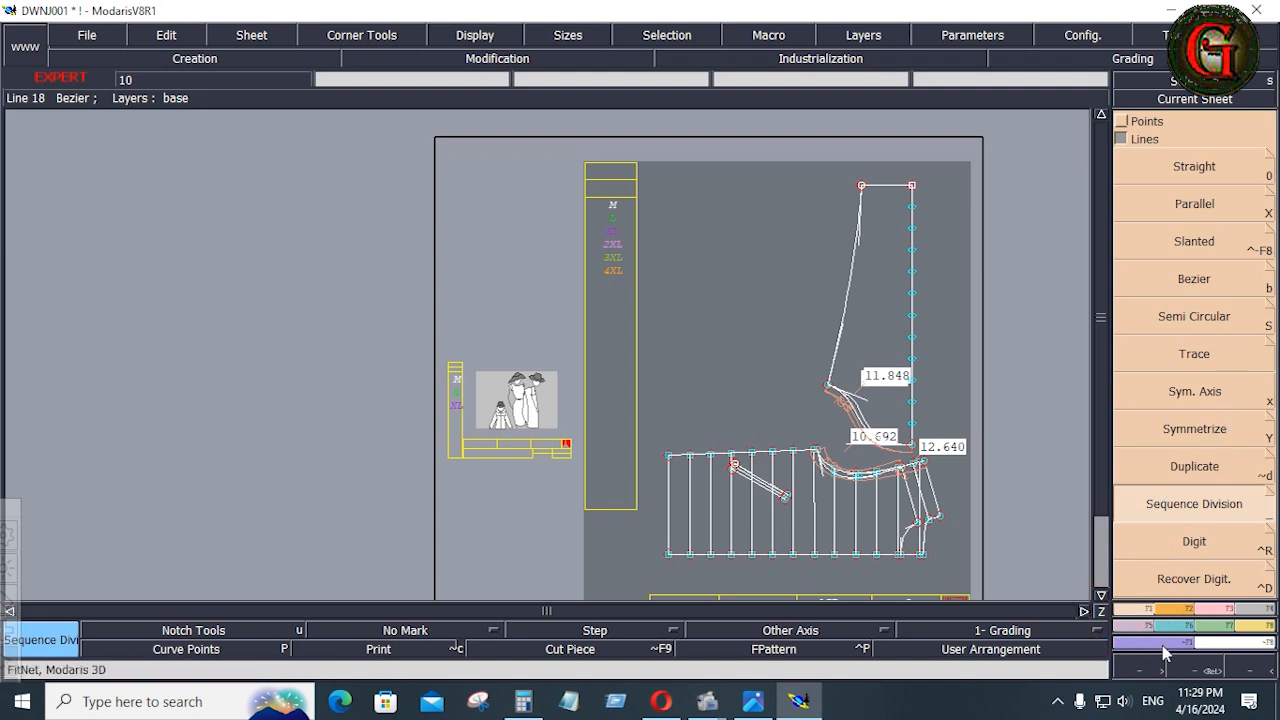
# Insert points at the division marks along the sleeve's vertical centre line with Insert Point
pyautogui.click(1211, 607)
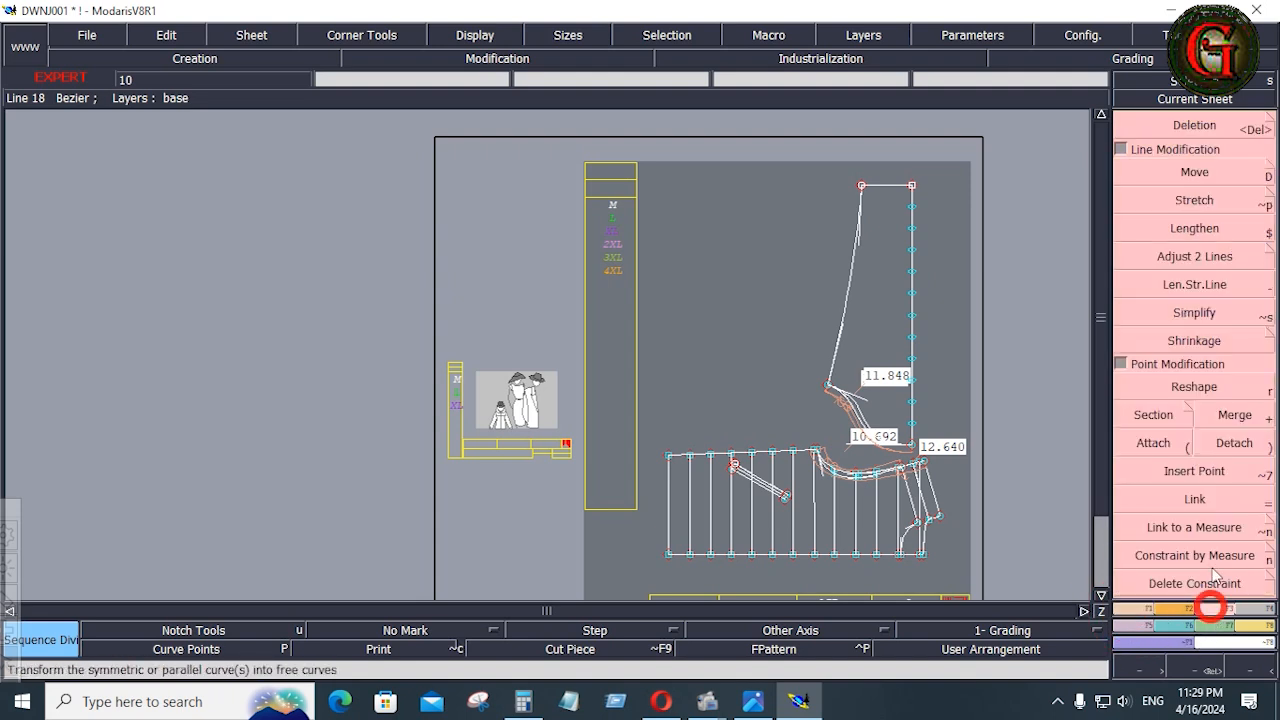
pyautogui.click(1191, 474)
pyautogui.click(913, 426)
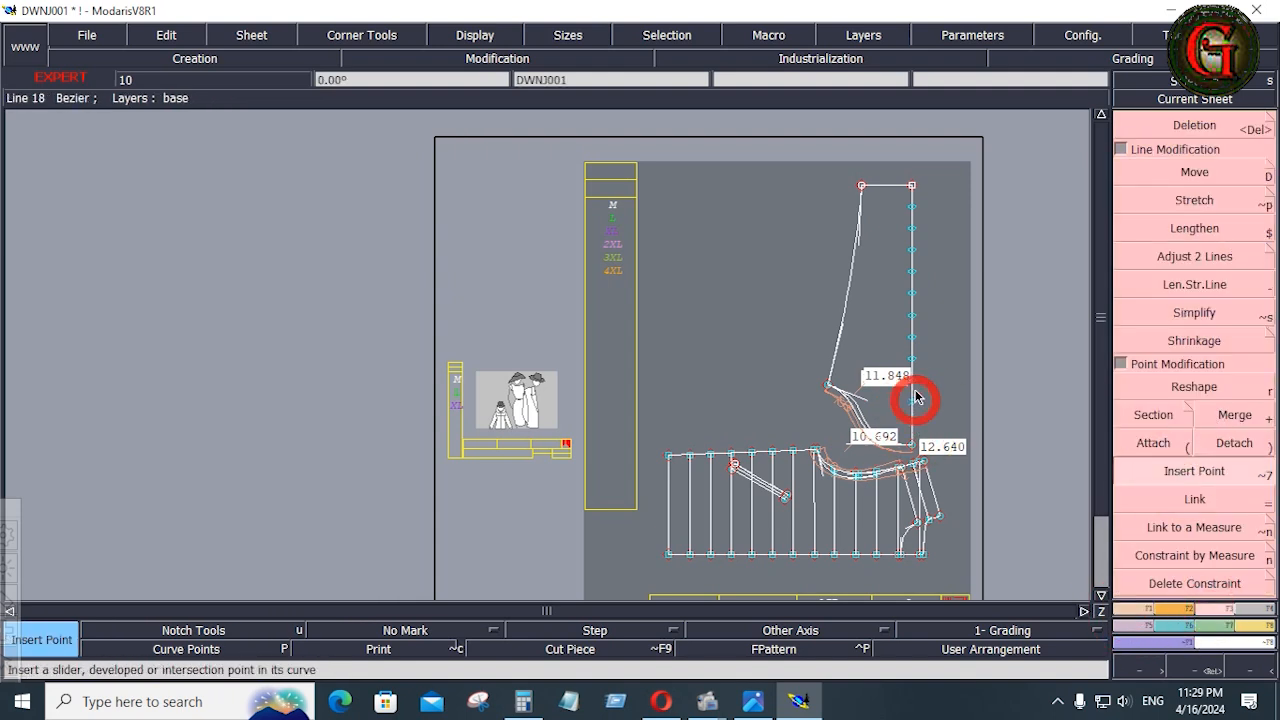
pyautogui.click(911, 358)
pyautogui.click(912, 337)
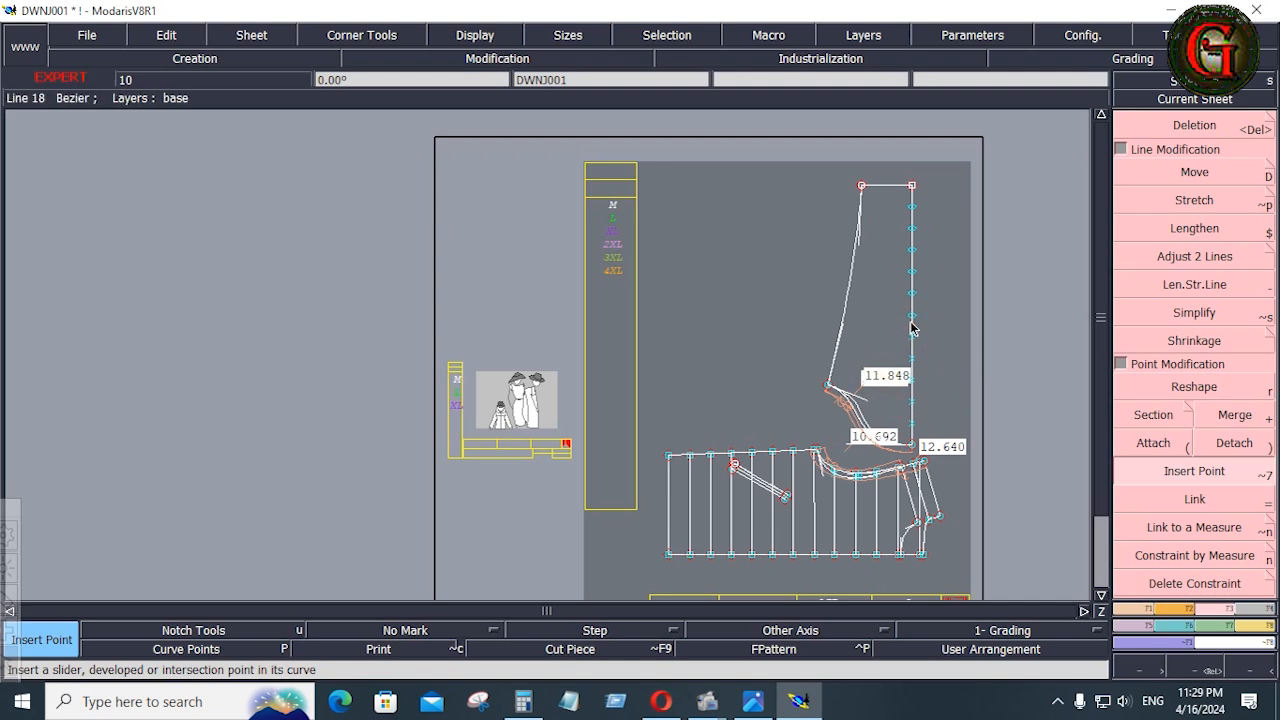
pyautogui.click(912, 314)
pyautogui.click(911, 292)
pyautogui.click(912, 271)
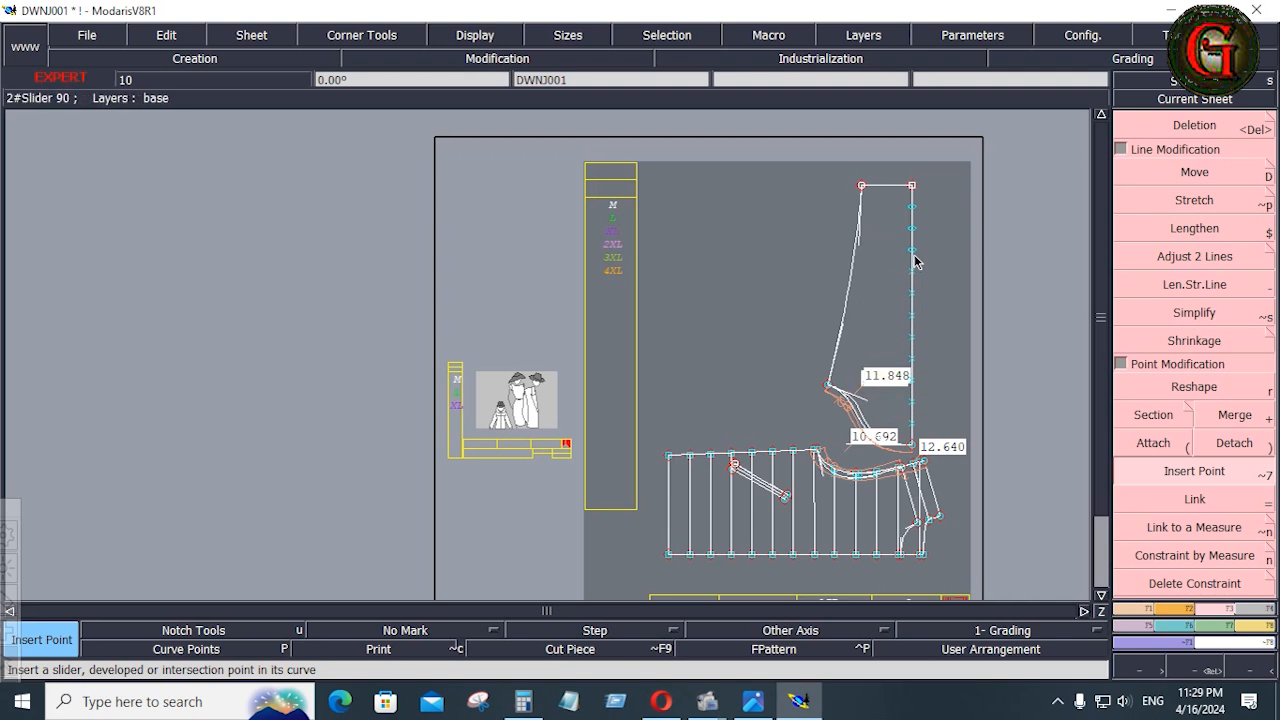
pyautogui.click(912, 249)
pyautogui.click(911, 226)
pyautogui.click(912, 206)
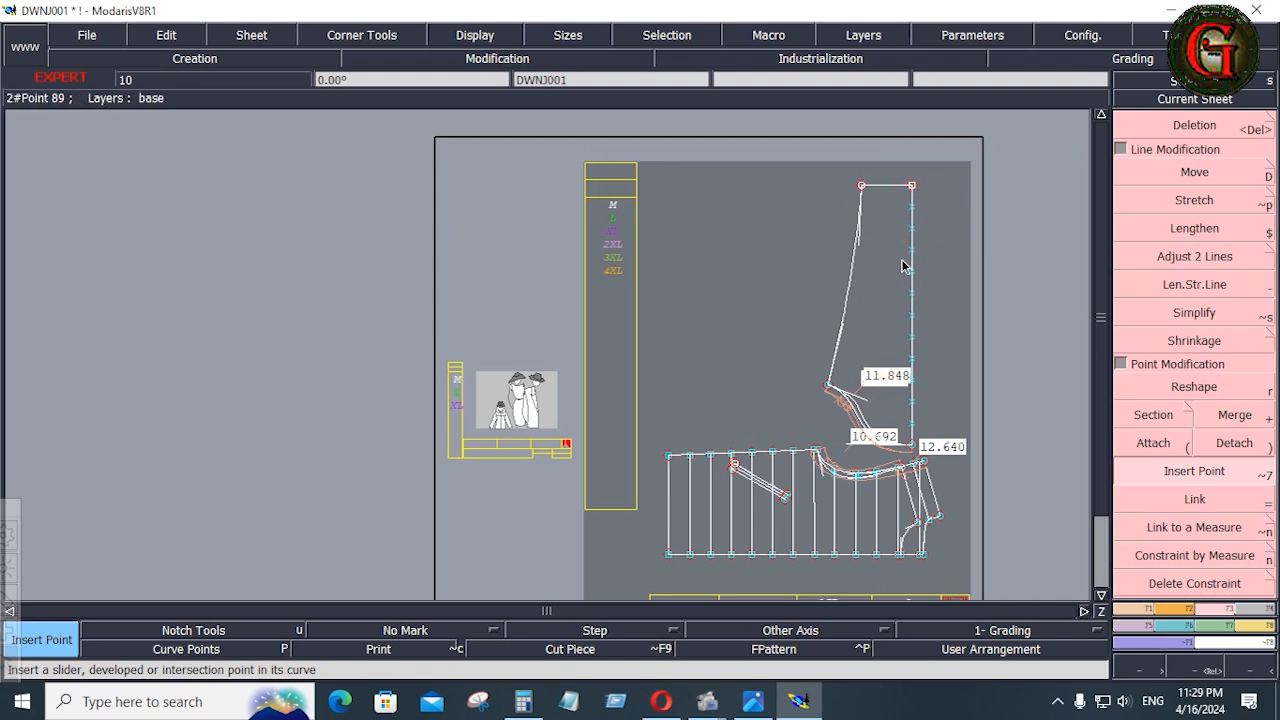
# Create a two-point symmetry axis along the sleeve's vertical centre line
pyautogui.press('Return')
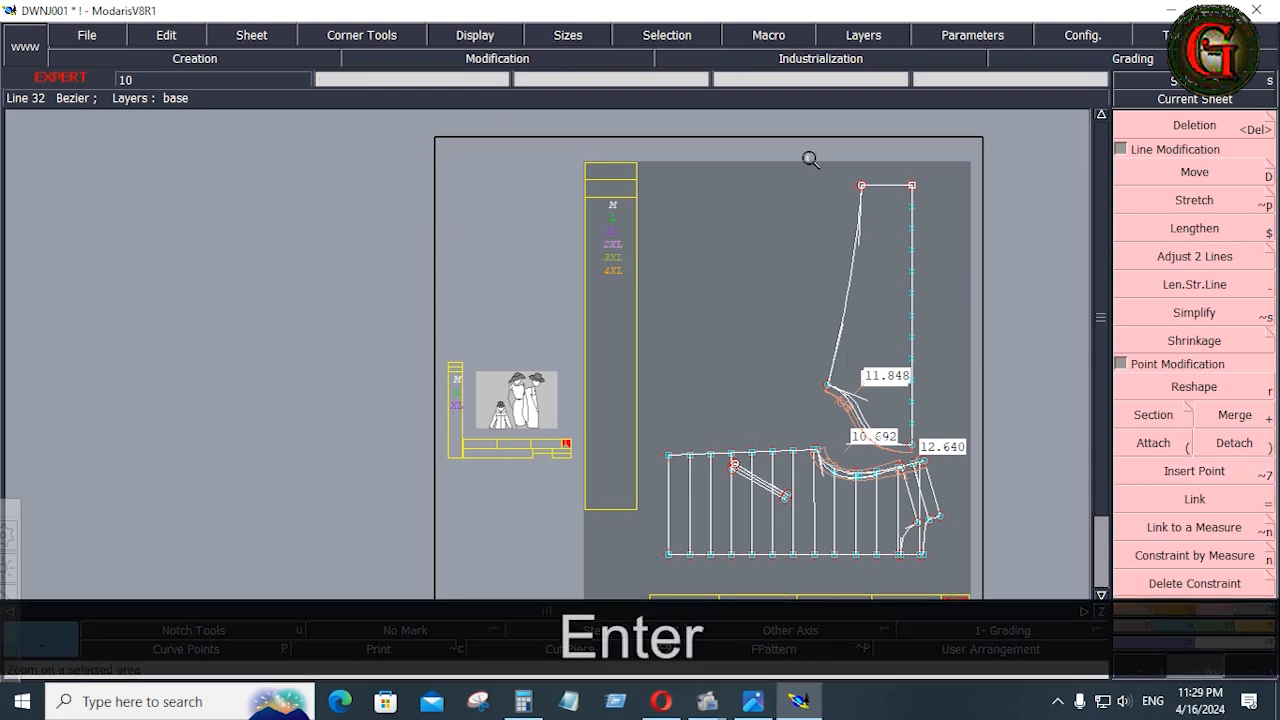
pyautogui.moveTo(805, 158); pyautogui.dragTo(946, 515)
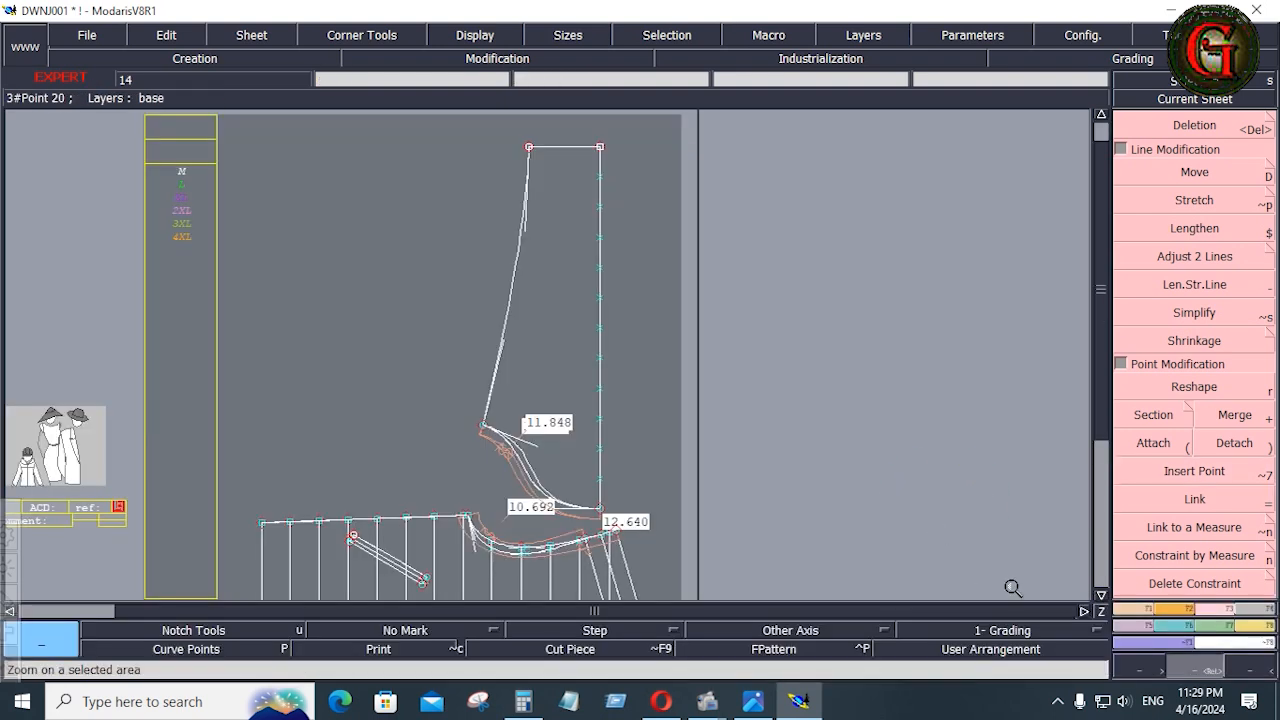
pyautogui.click(1131, 609)
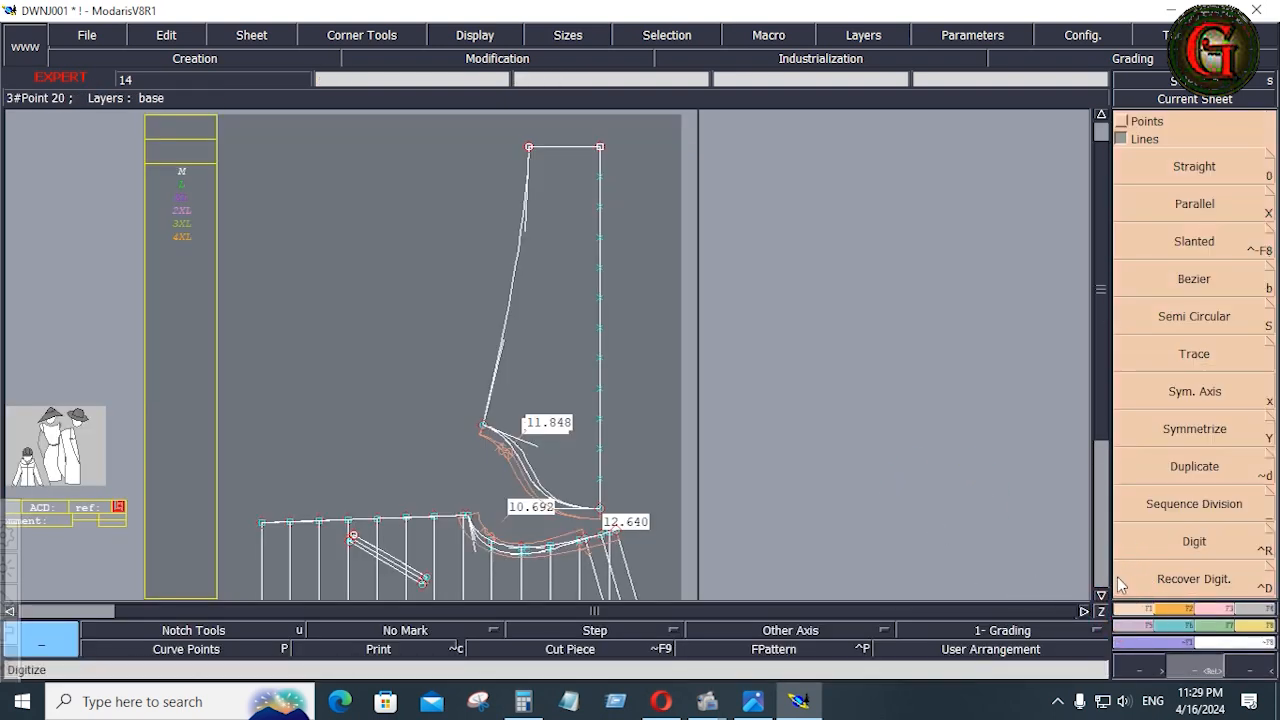
pyautogui.click(1205, 394)
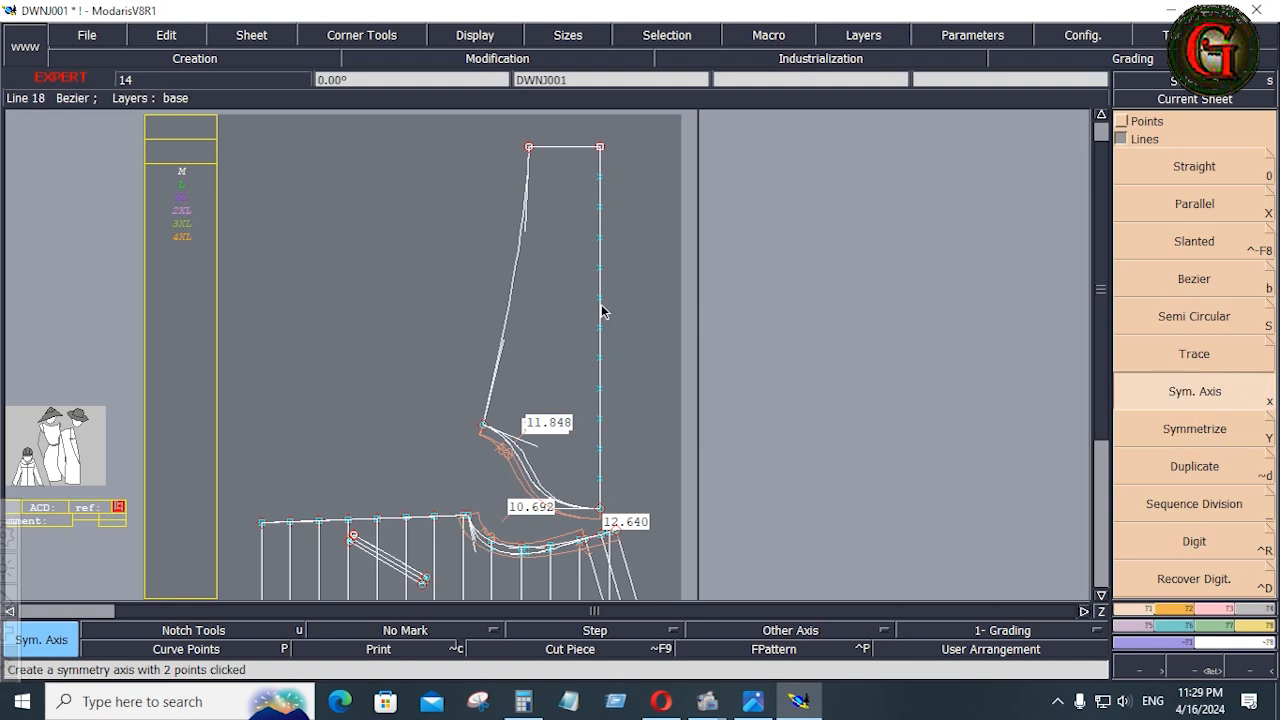
pyautogui.click(600, 345)
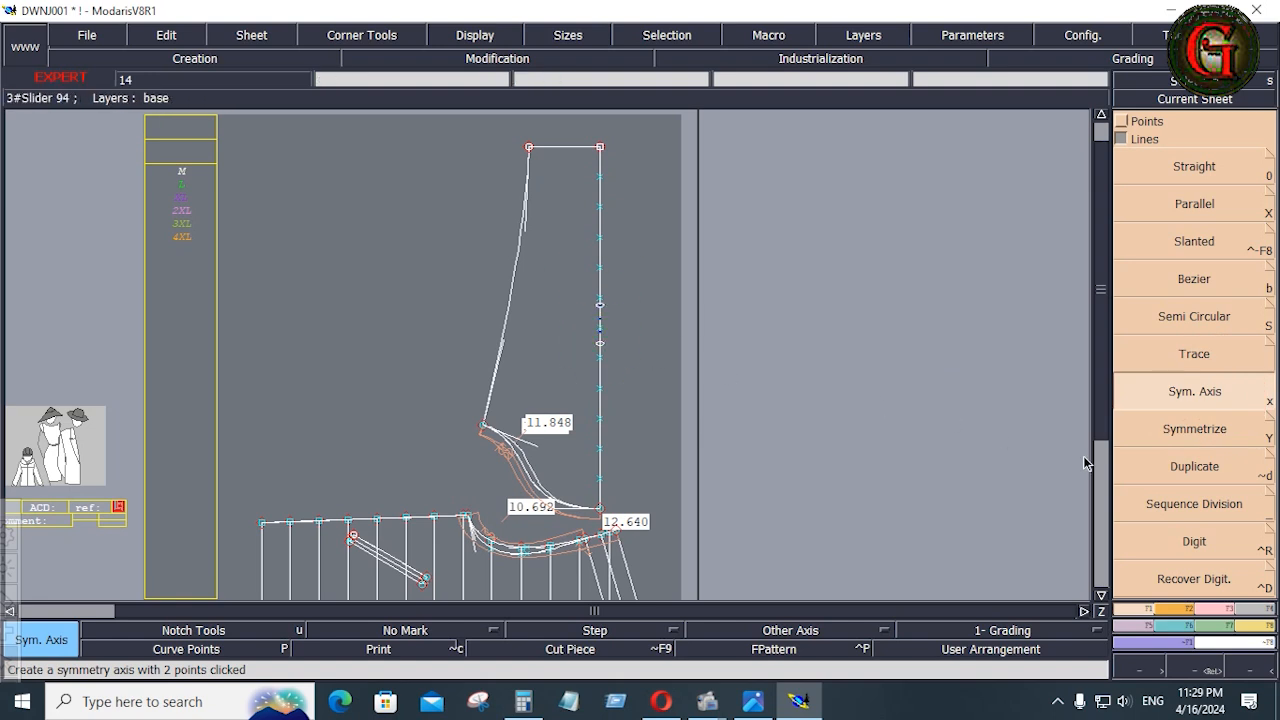
# Symmetrize the half sleeve's cap curve, side seam and hem line about the centre axis
pyautogui.click(1195, 432)
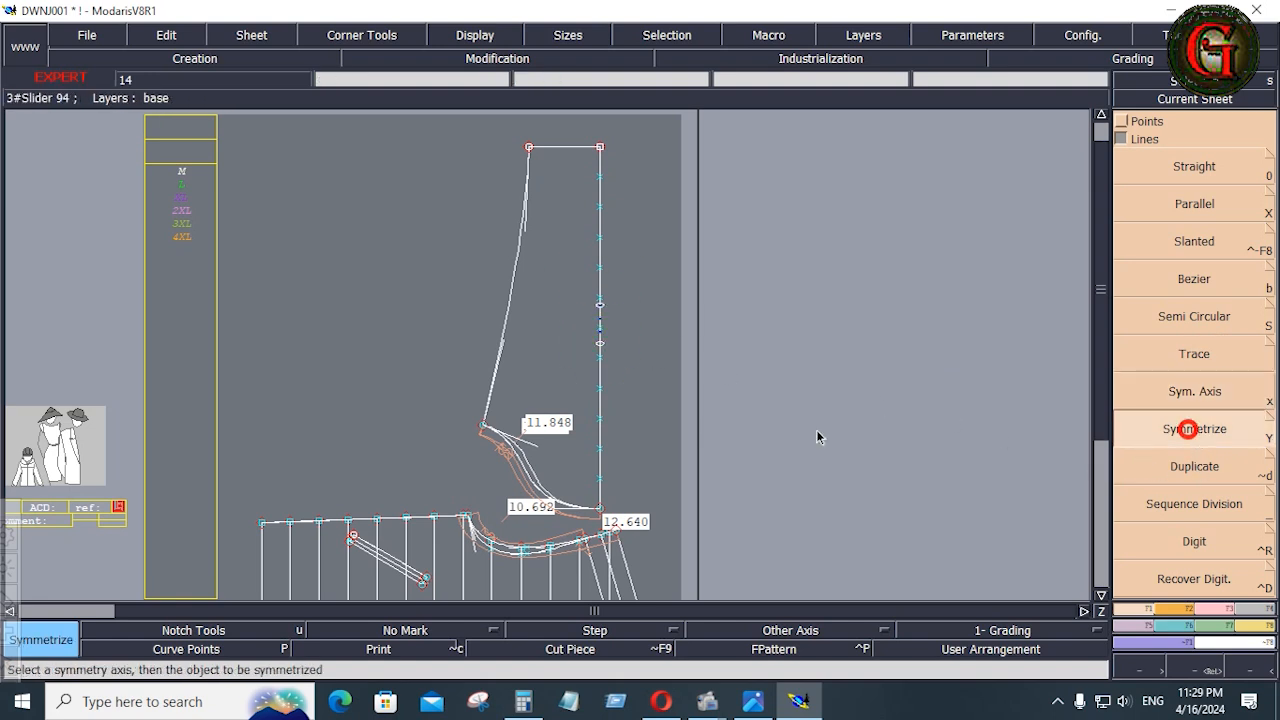
pyautogui.click(540, 476)
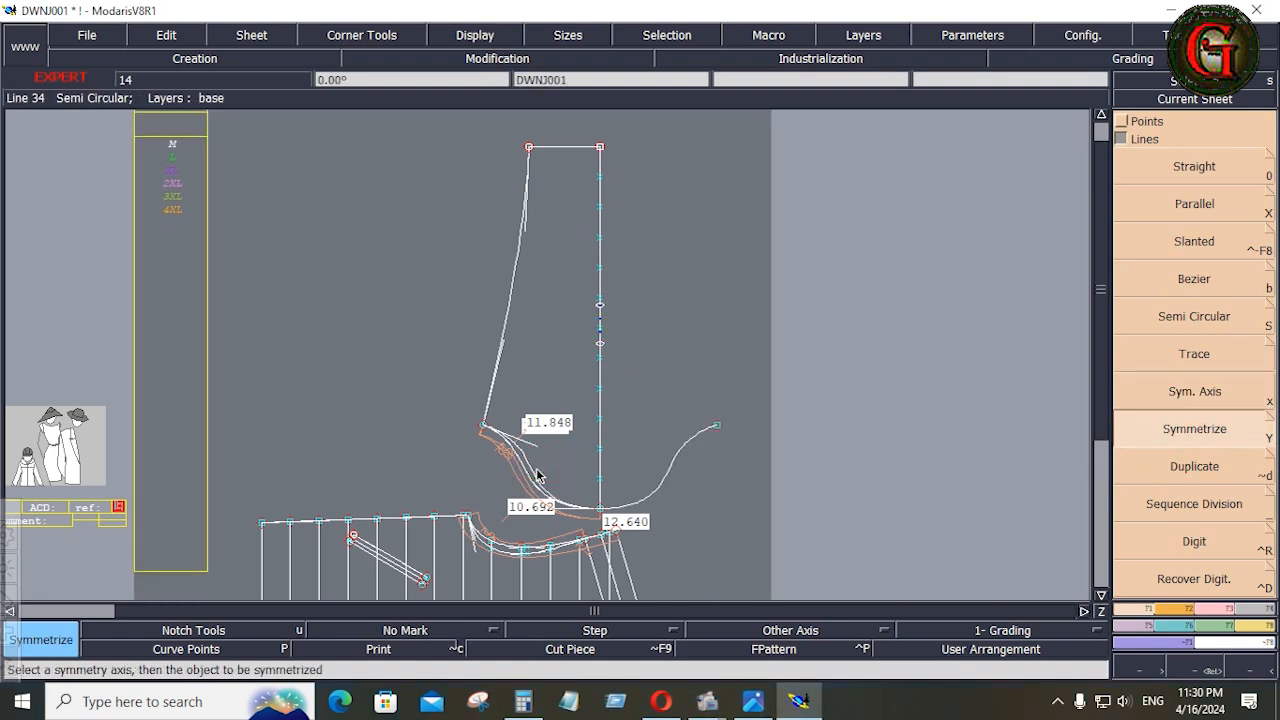
pyautogui.click(507, 290)
pyautogui.click(564, 150)
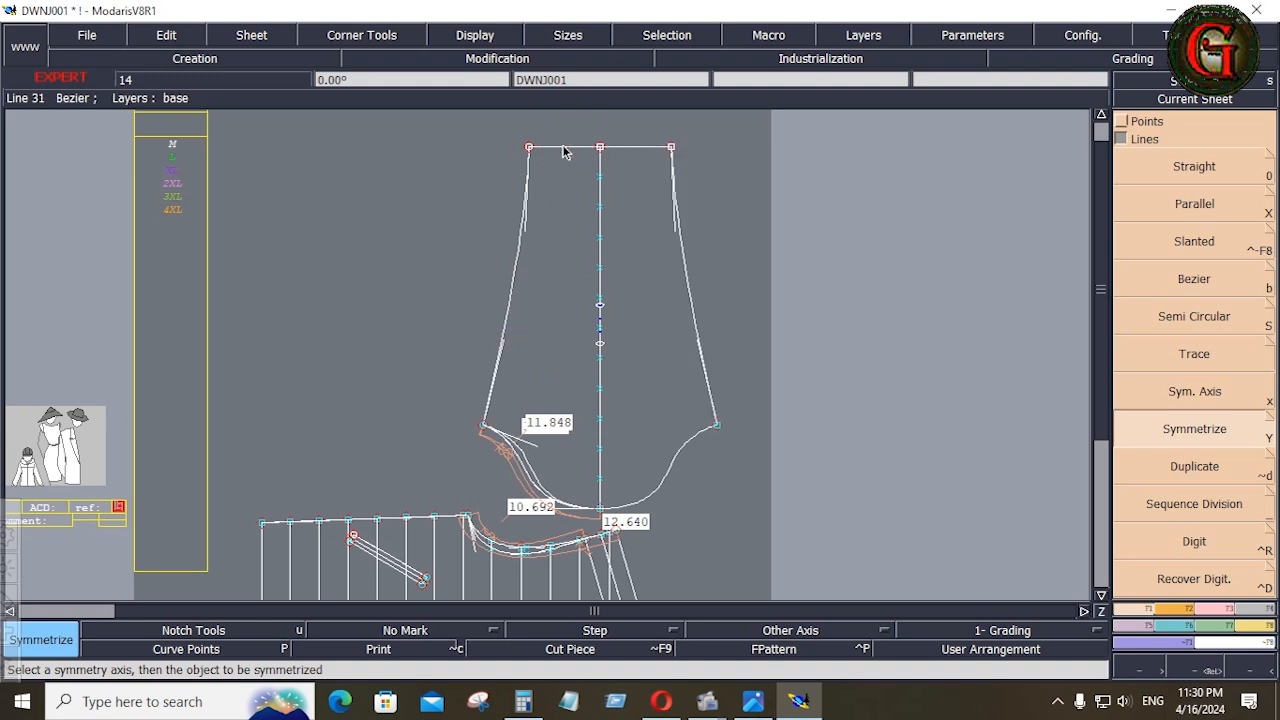
# Erase the symmetry axis from the sleeve's centre line
pyautogui.click(864, 35)
pyautogui.click(880, 145)
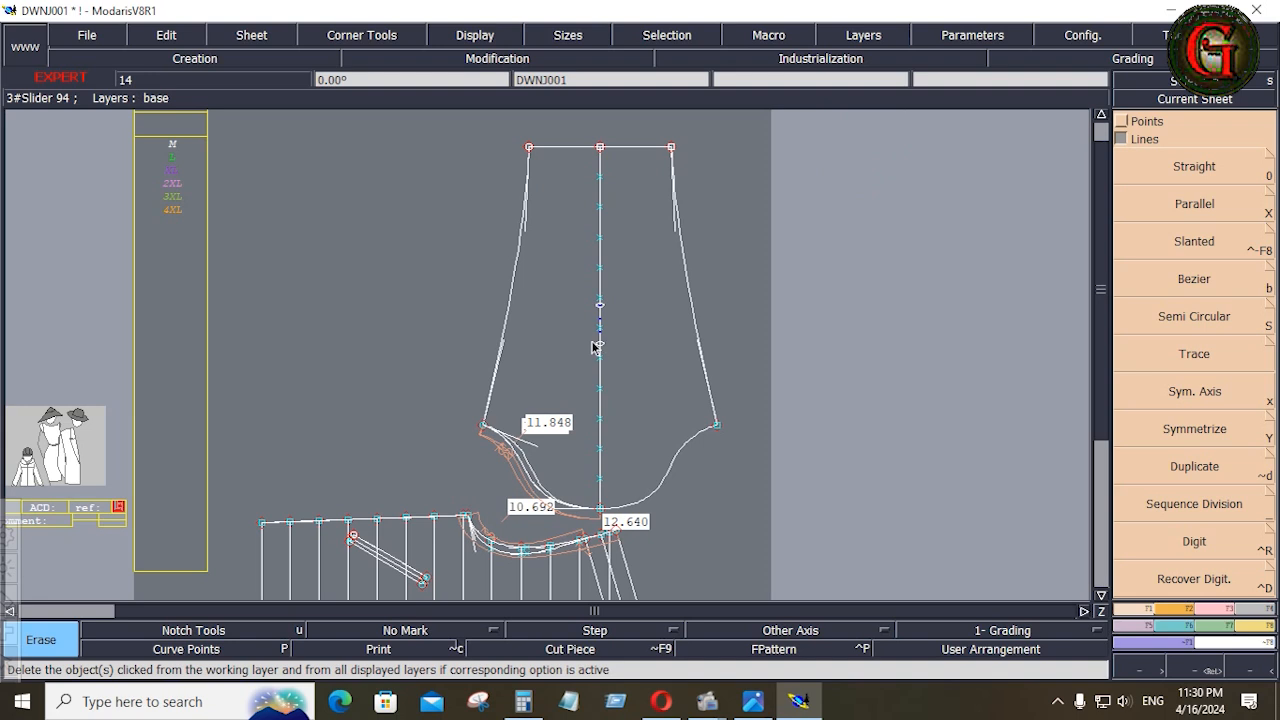
pyautogui.click(600, 341)
pyautogui.click(600, 313)
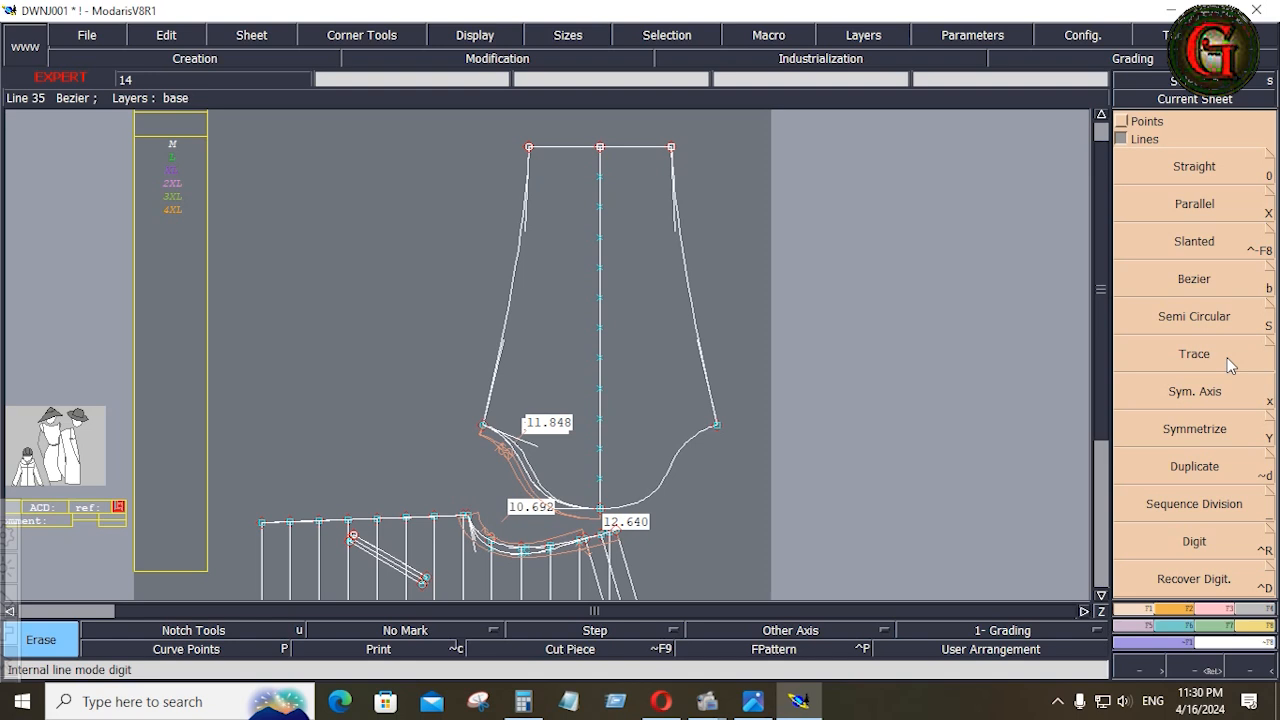
# Draw a Bezier line from the division point nearest the cap to the mirrored cap curve and align its end with Ali 2Pts
pyautogui.click(1206, 288)
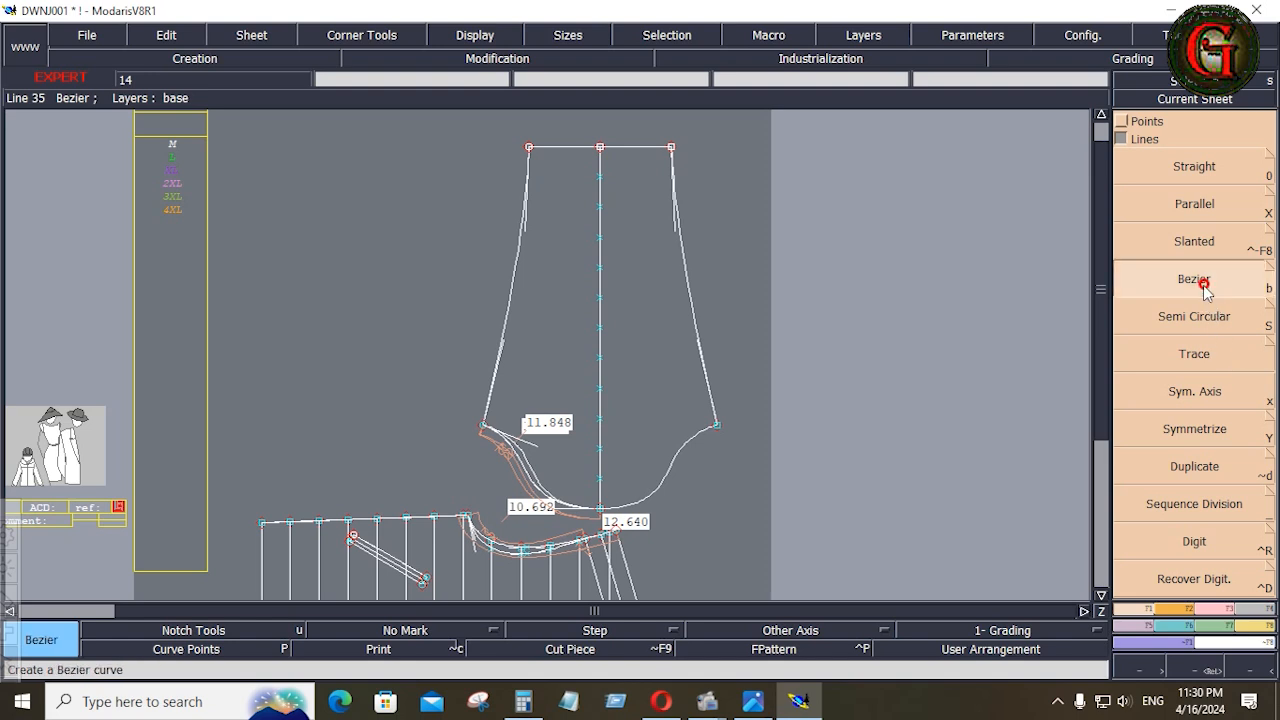
pyautogui.click(602, 482)
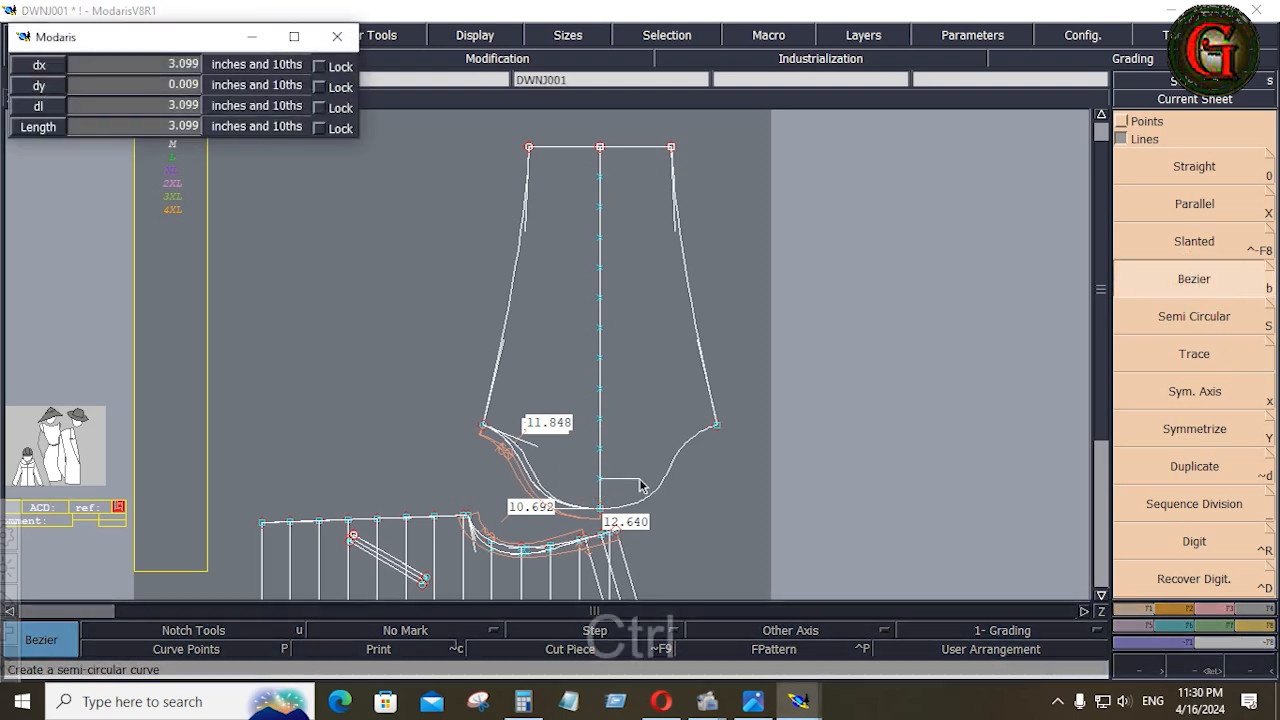
pyautogui.click(664, 480)
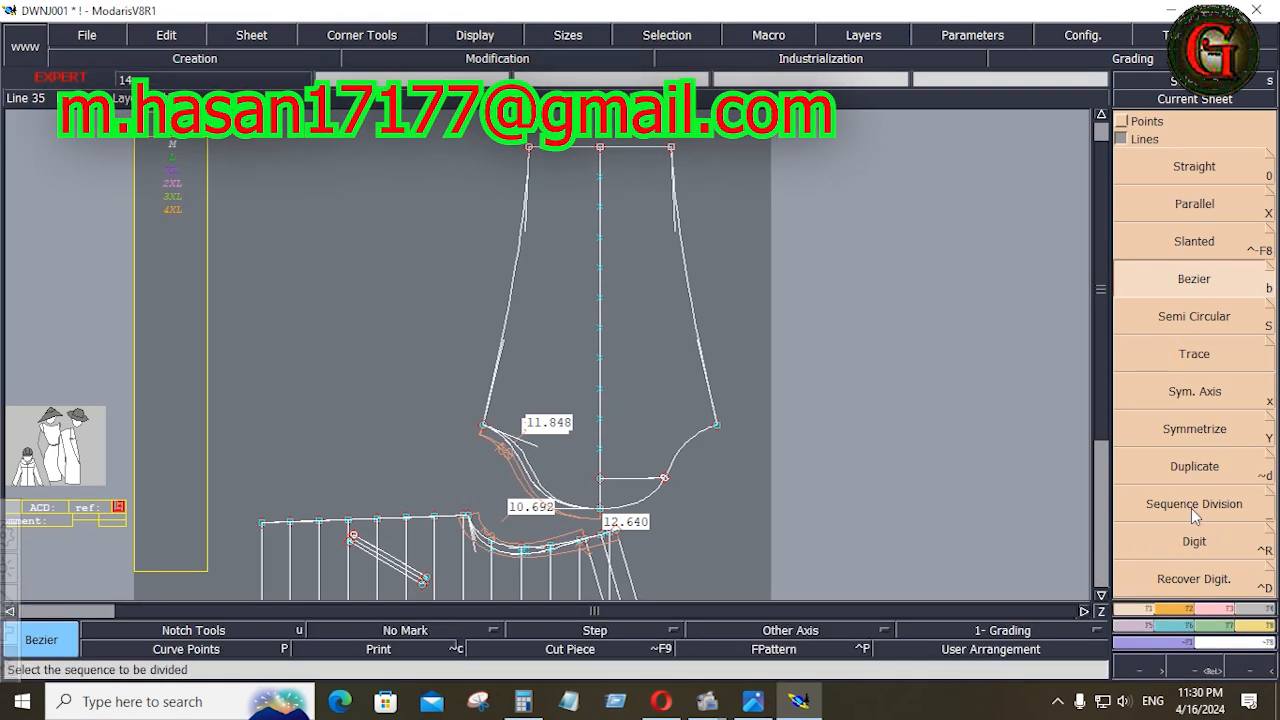
pyautogui.click(1217, 610)
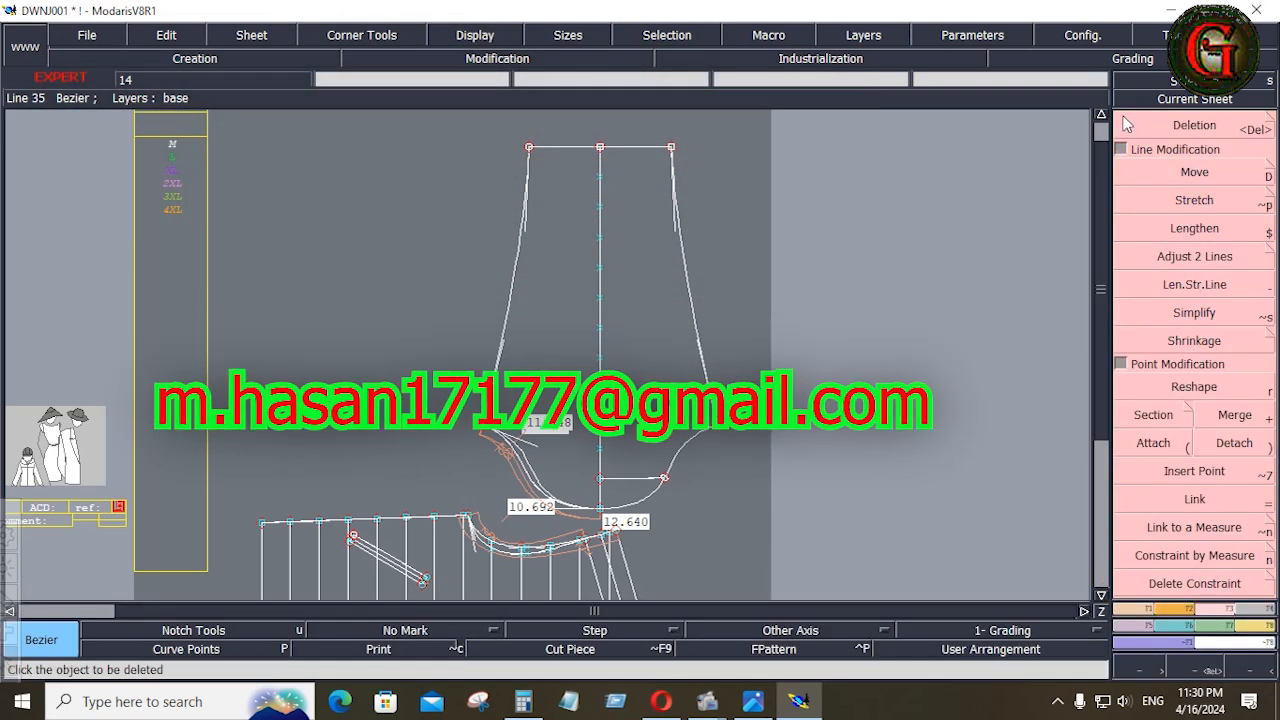
pyautogui.press('F1')
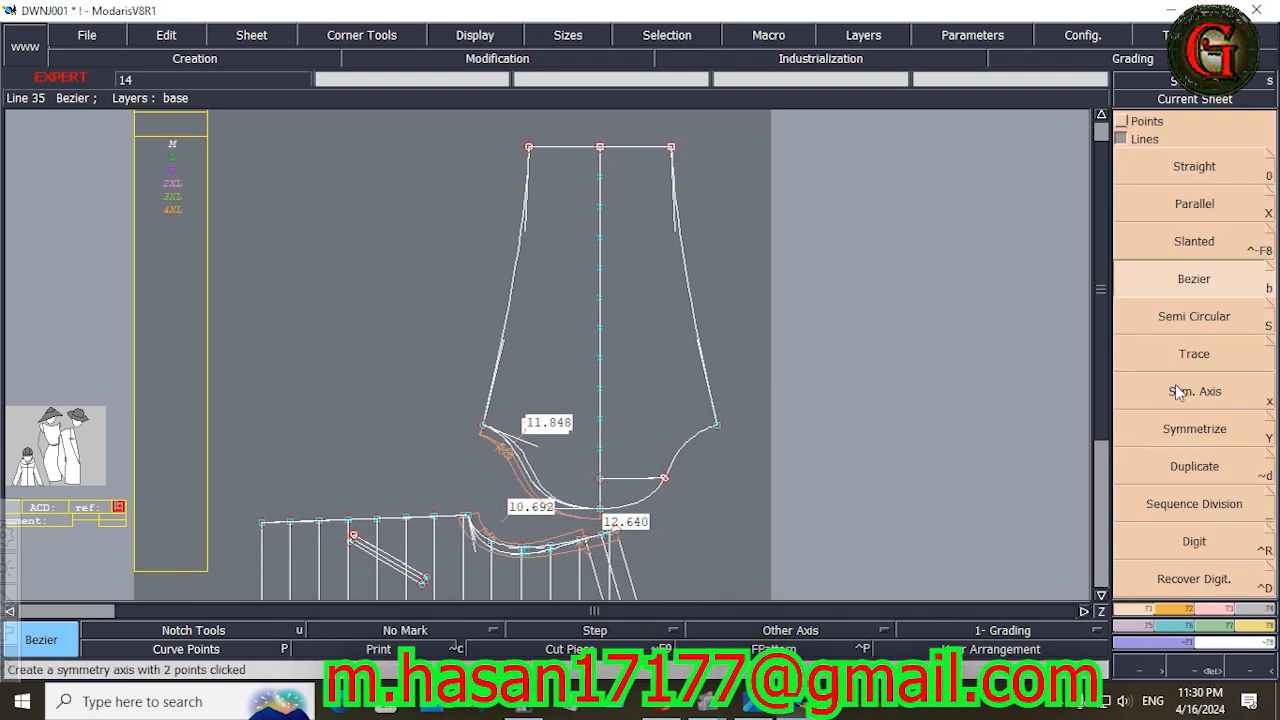
pyautogui.click(1122, 121)
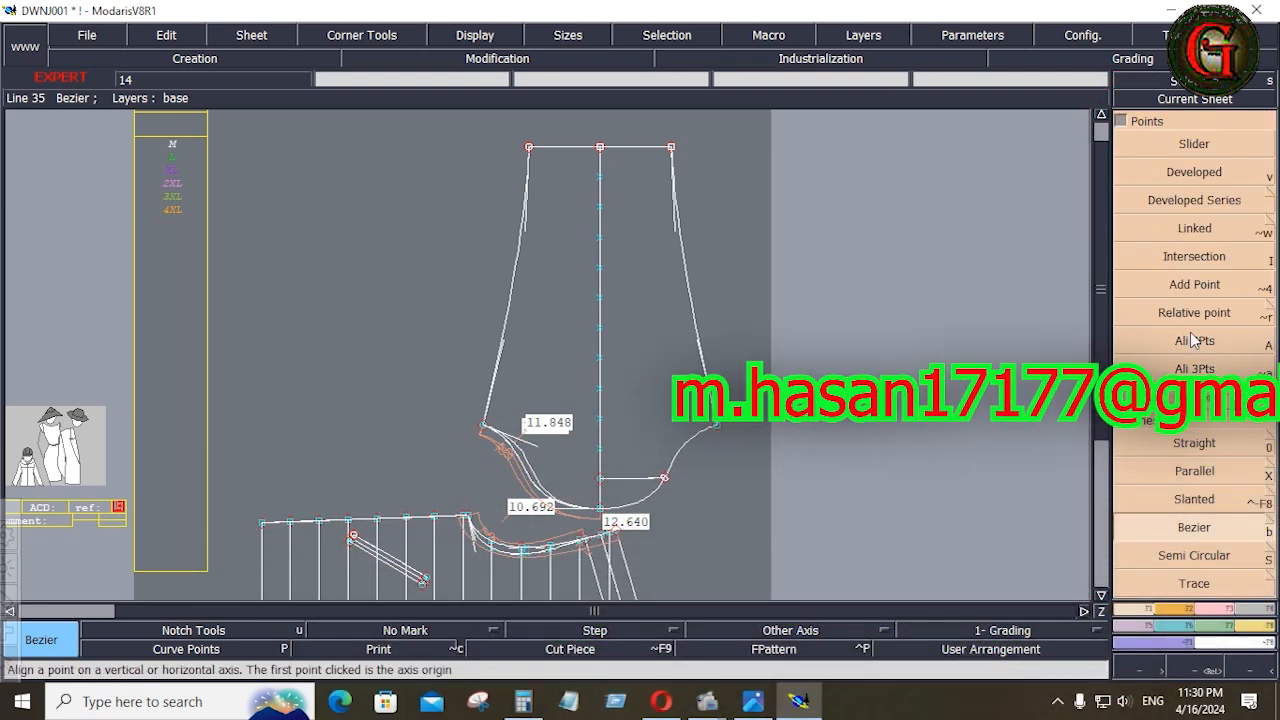
pyautogui.click(1192, 338)
pyautogui.click(663, 478)
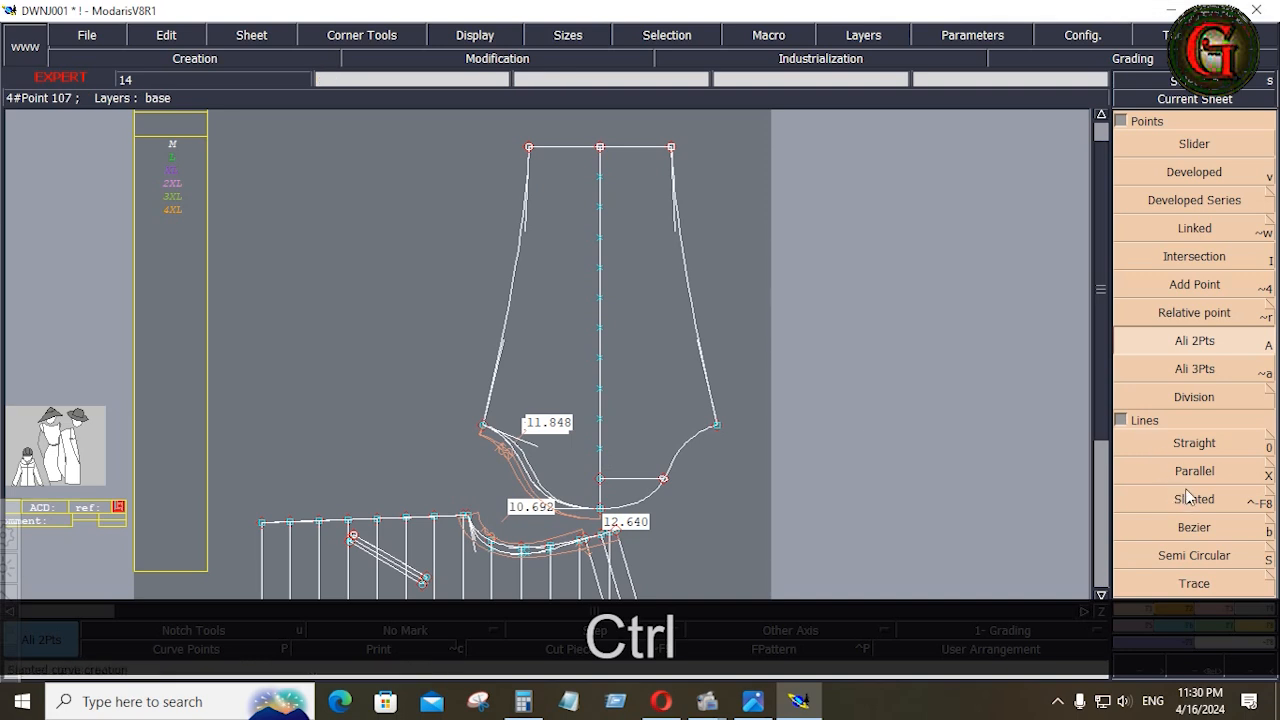
# Draw a horizontal Bezier line from the second division point from the cap to the mirrored cap curve
pyautogui.click(1195, 527)
pyautogui.click(600, 448)
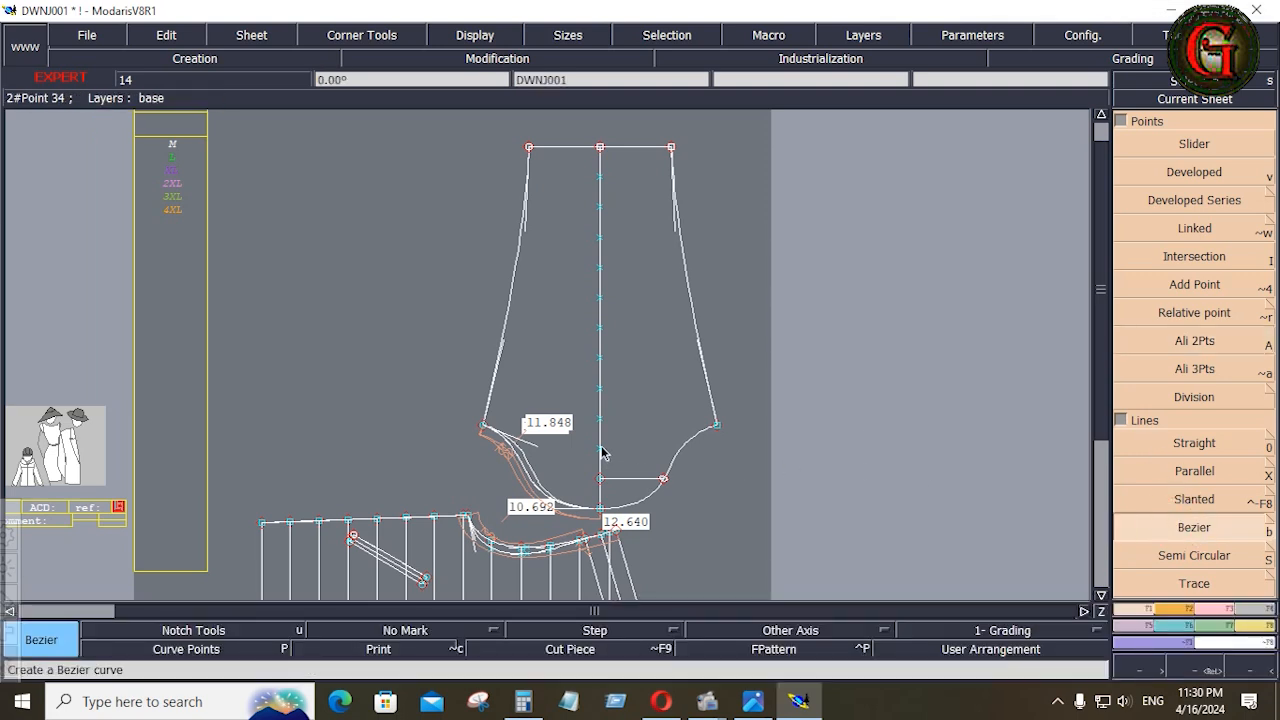
pyautogui.keyDown('ctrl'); pyautogui.click(682, 449); pyautogui.keyUp('ctrl')
pyautogui.click(600, 418)
pyautogui.keyDown('ctrl'); pyautogui.click(717, 424); pyautogui.keyUp('ctrl')
pyautogui.hotkey('ctrl', 'z')
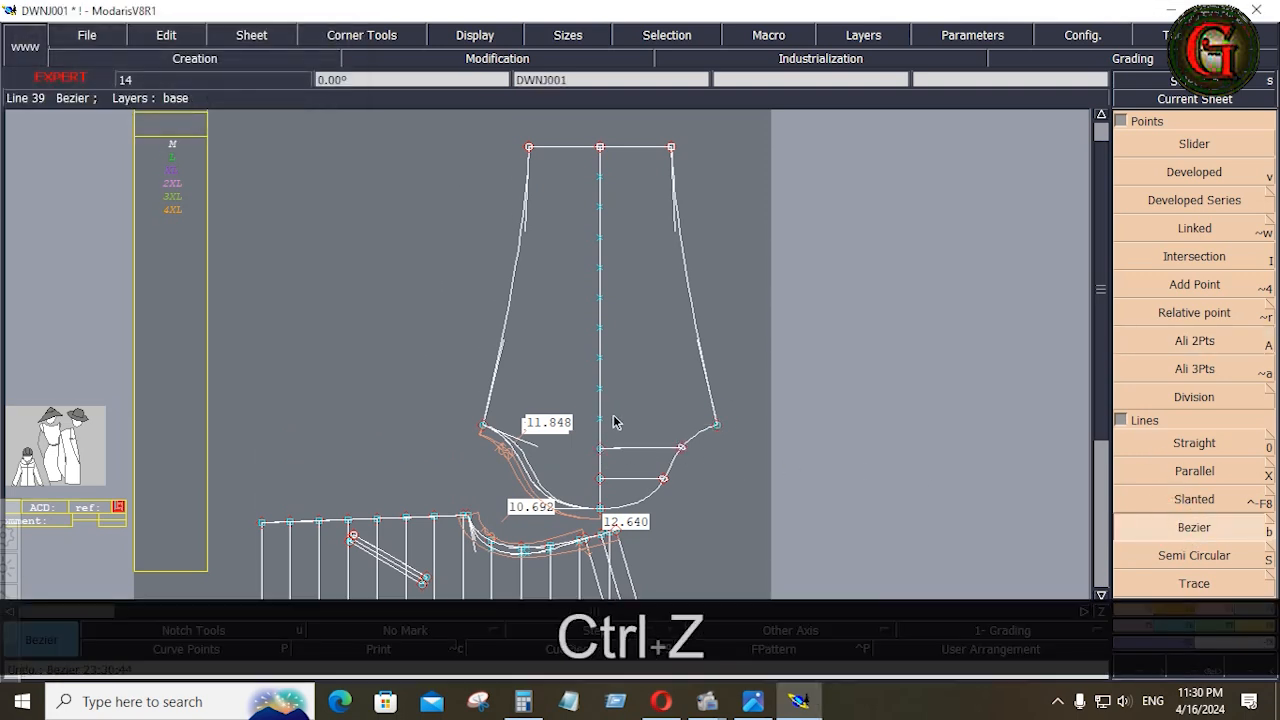
# Draw horizontal Bezier lines from the third division point past the mirrored underarm corner and from the remaining eight division points to the mirrored side seam
pyautogui.click(600, 418)
pyautogui.keyDown('ctrl'); pyautogui.click(779, 419); pyautogui.keyUp('ctrl')
pyautogui.click(600, 388)
pyautogui.keyDown('ctrl'); pyautogui.click(709, 388); pyautogui.keyUp('ctrl')
pyautogui.click(600, 357)
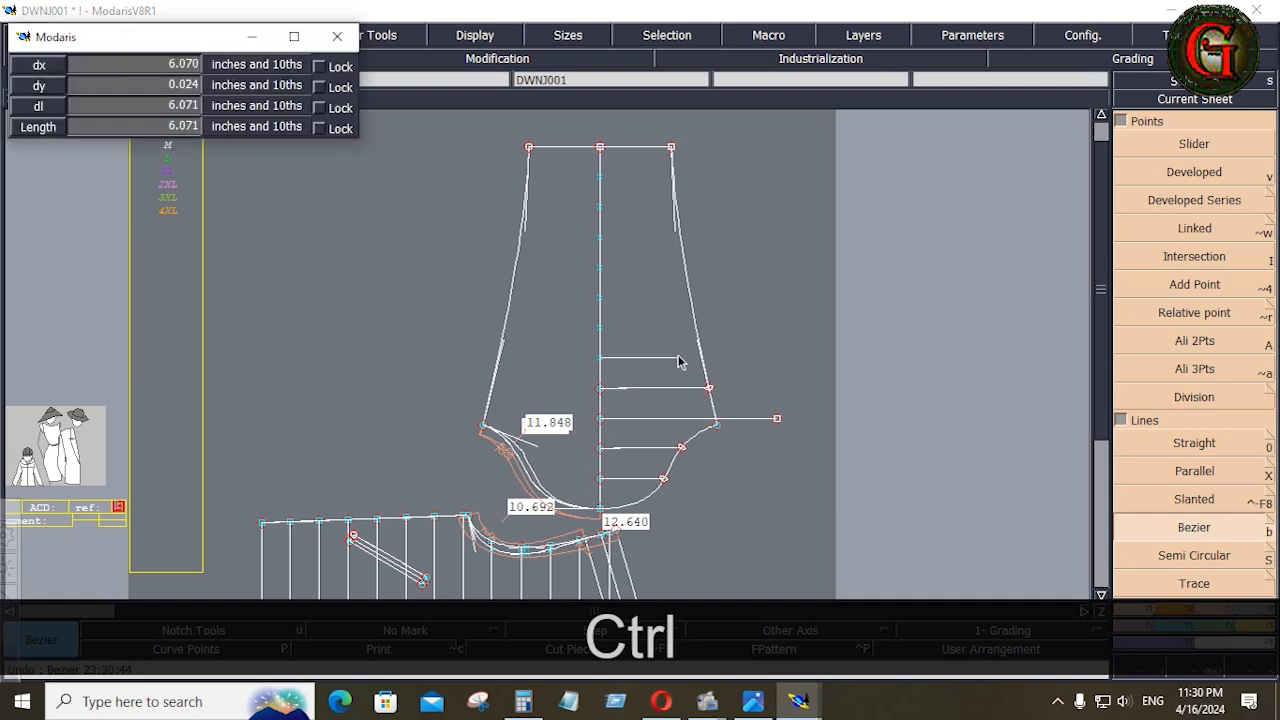
pyautogui.keyDown('ctrl'); pyautogui.click(702, 357); pyautogui.keyUp('ctrl')
pyautogui.click(600, 328)
pyautogui.keyDown('ctrl'); pyautogui.click(697, 327); pyautogui.keyUp('ctrl')
pyautogui.click(600, 297)
pyautogui.keyDown('ctrl'); pyautogui.click(691, 298); pyautogui.keyUp('ctrl')
pyautogui.click(600, 267)
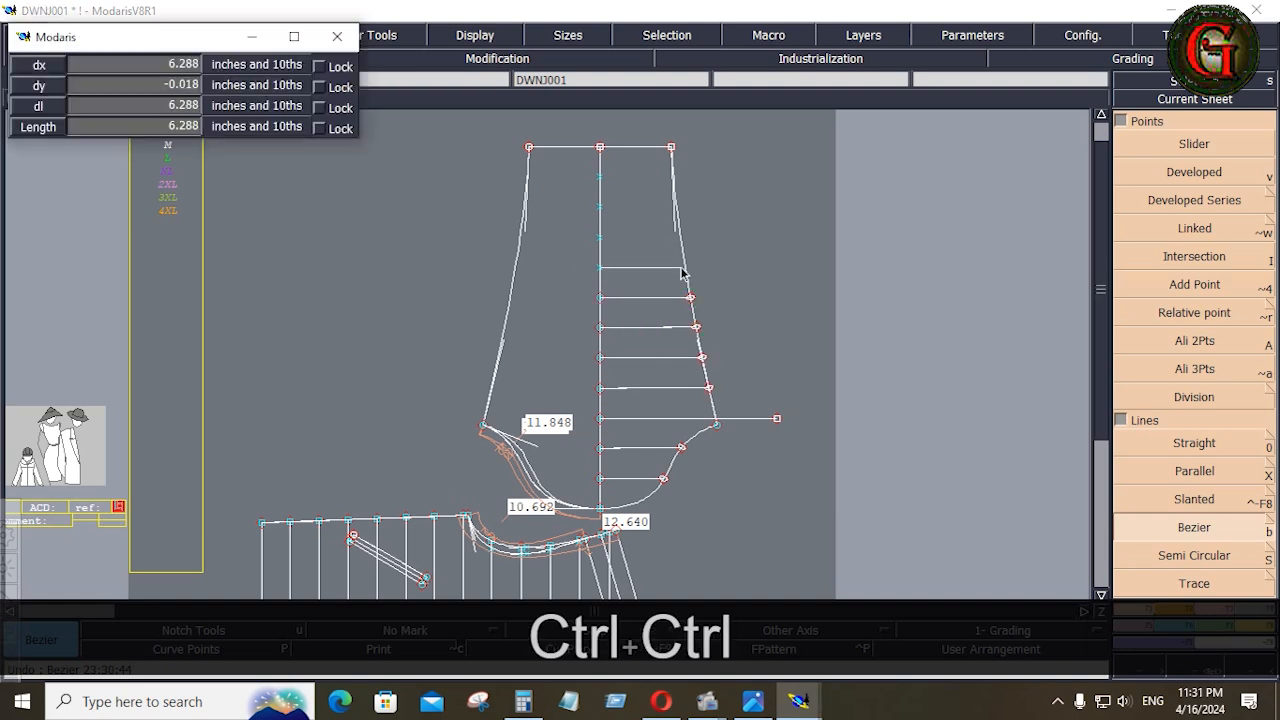
pyautogui.keyDown('ctrl'); pyautogui.click(685, 268); pyautogui.keyUp('ctrl')
pyautogui.click(601, 235)
pyautogui.keyDown('ctrl'); pyautogui.click(681, 237); pyautogui.keyUp('ctrl')
pyautogui.click(600, 207)
pyautogui.keyDown('ctrl'); pyautogui.click(677, 207); pyautogui.keyUp('ctrl')
pyautogui.click(600, 177)
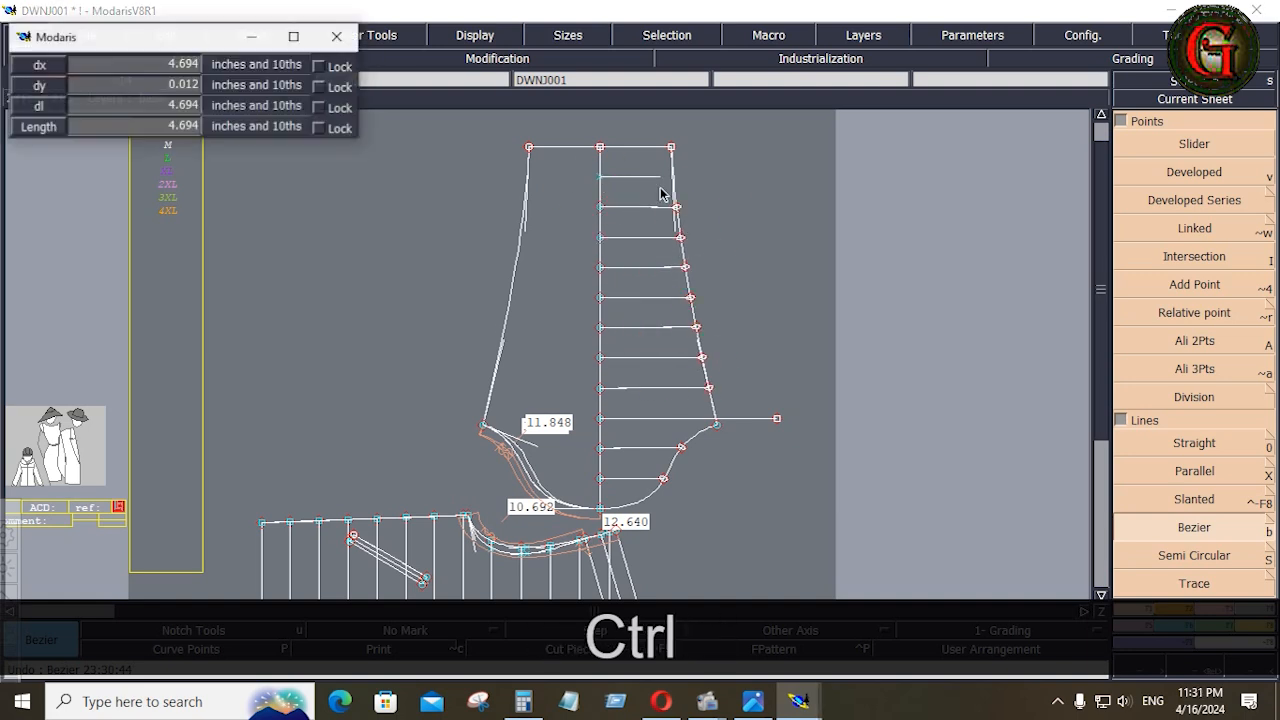
pyautogui.keyDown('ctrl'); pyautogui.click(673, 177); pyautogui.keyUp('ctrl')
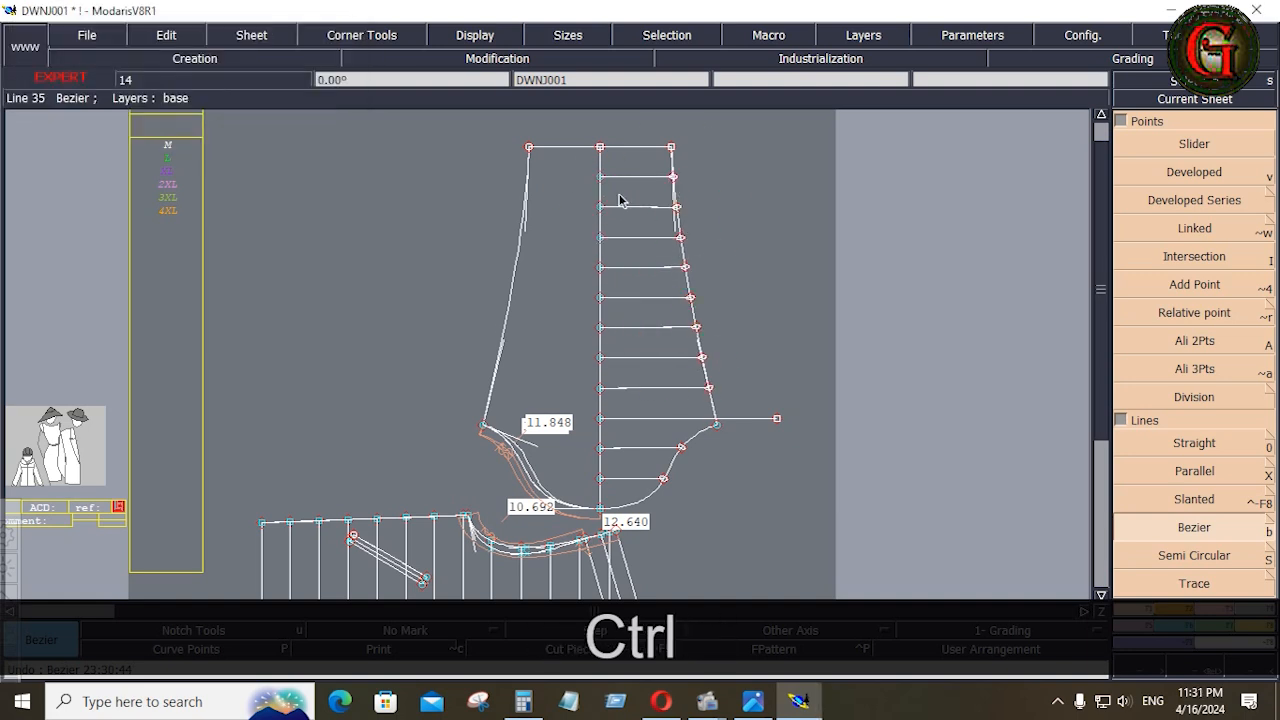
# Align the ends of the second quilting line from the cap and the overlong underarm line horizontally with Ali 2Pts
pyautogui.click(1212, 605)
pyautogui.click(1174, 257)
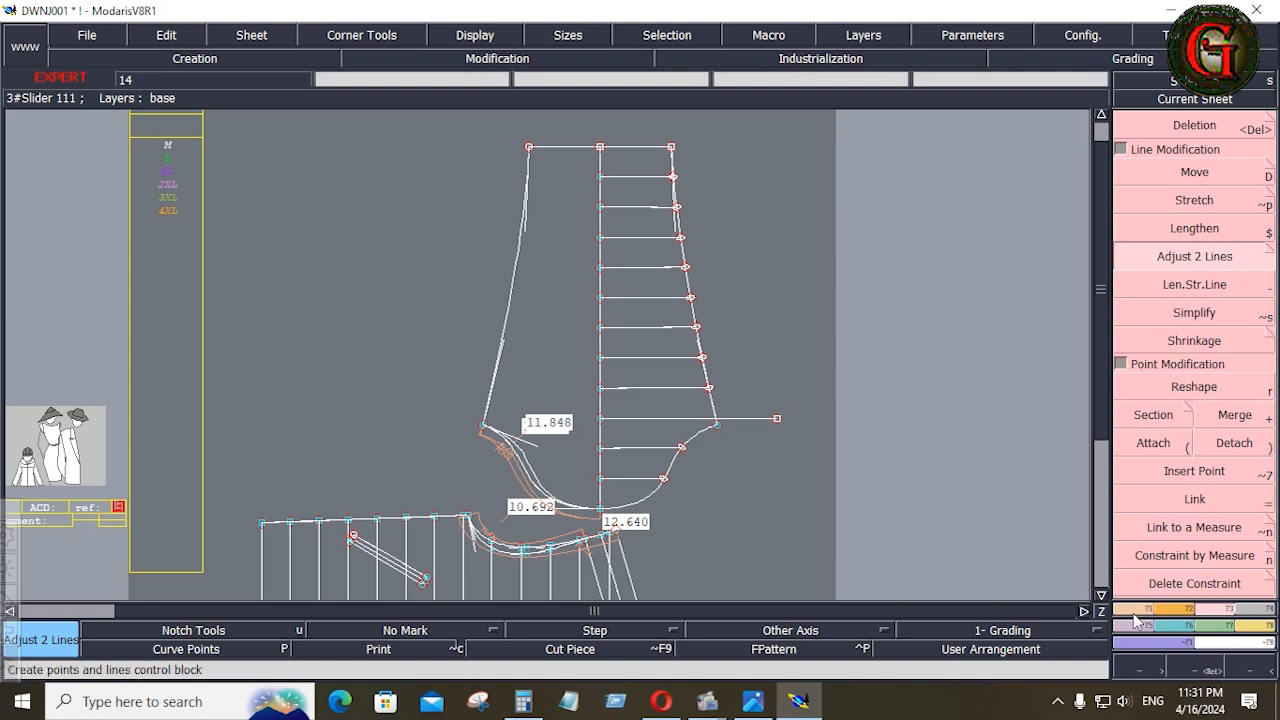
pyautogui.press('F1')
pyautogui.click(1192, 345)
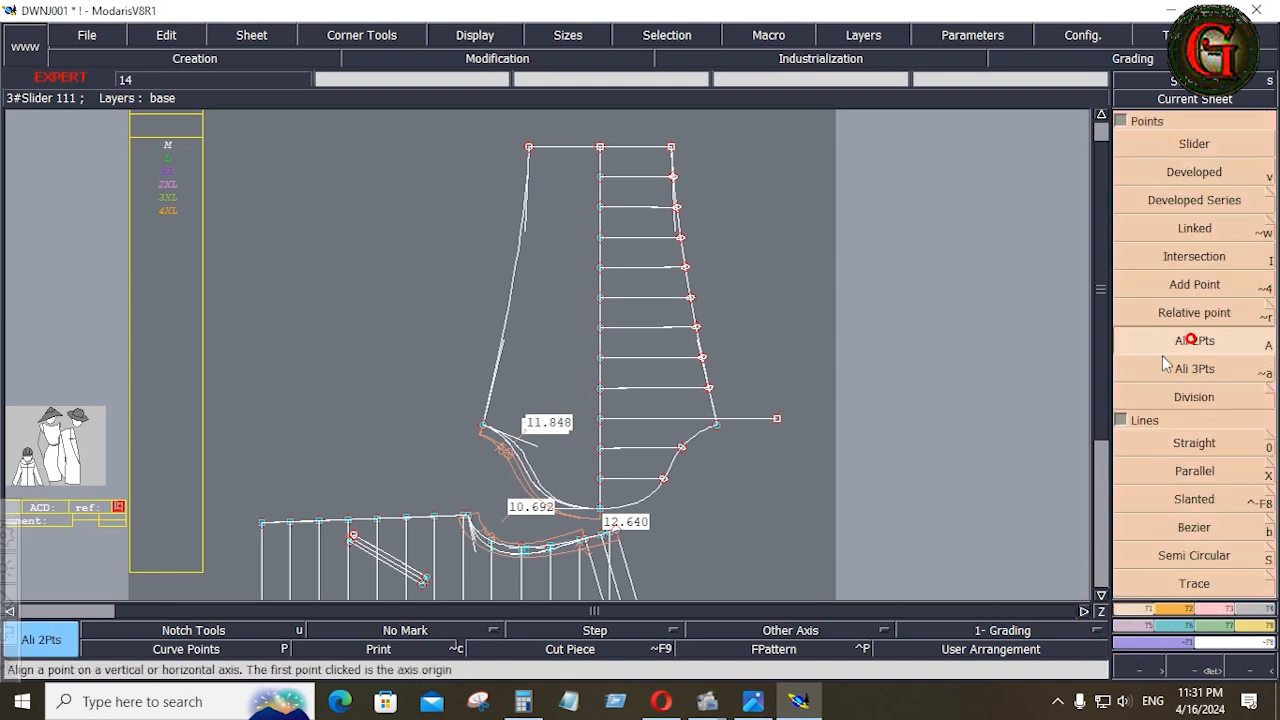
pyautogui.click(609, 447)
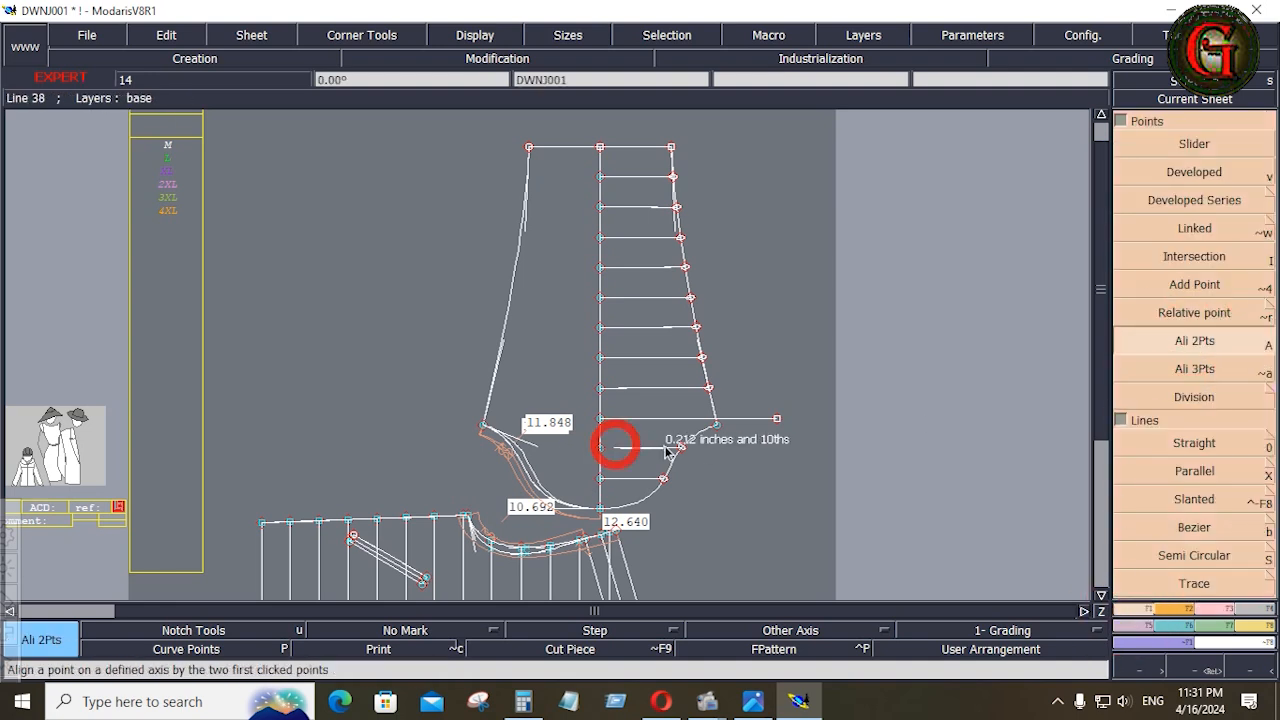
pyautogui.click(601, 418)
pyautogui.click(774, 420)
# Align the ends of the quilting lines meeting the mirrored side seam with their centre-line division points using Ali 2Pts
pyautogui.click(602, 389)
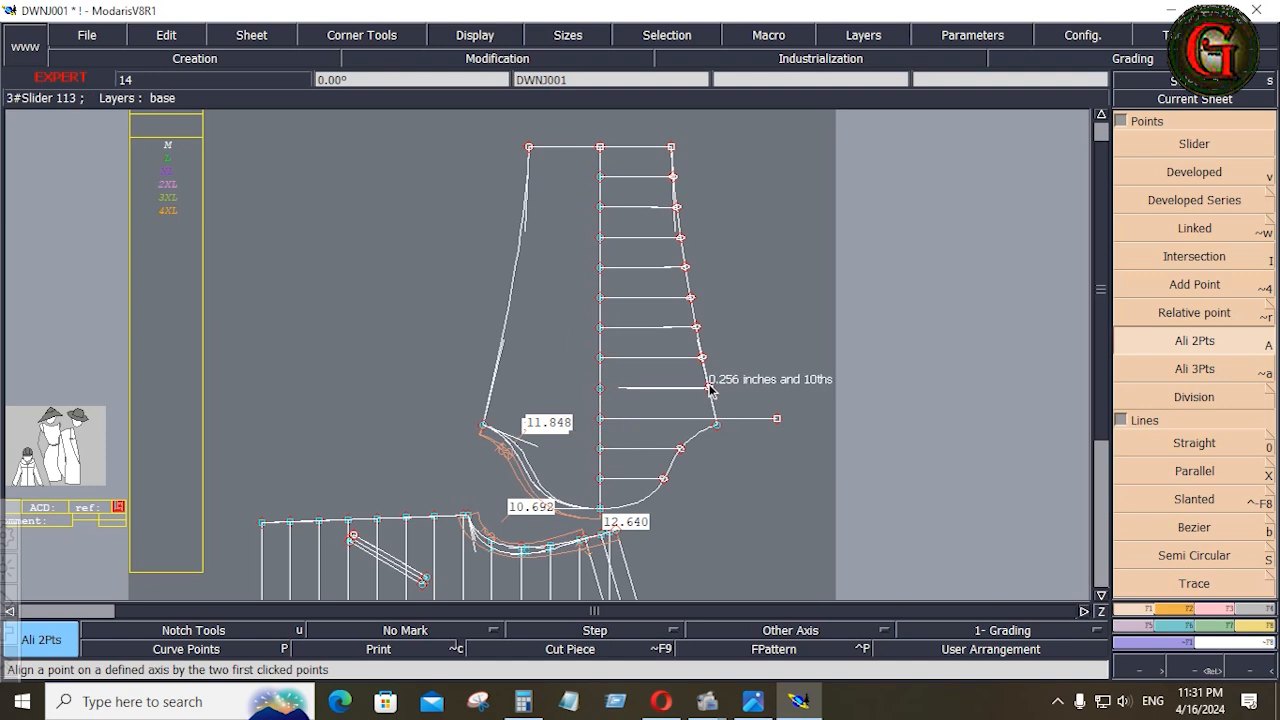
pyautogui.click(600, 358)
pyautogui.click(703, 358)
pyautogui.click(600, 328)
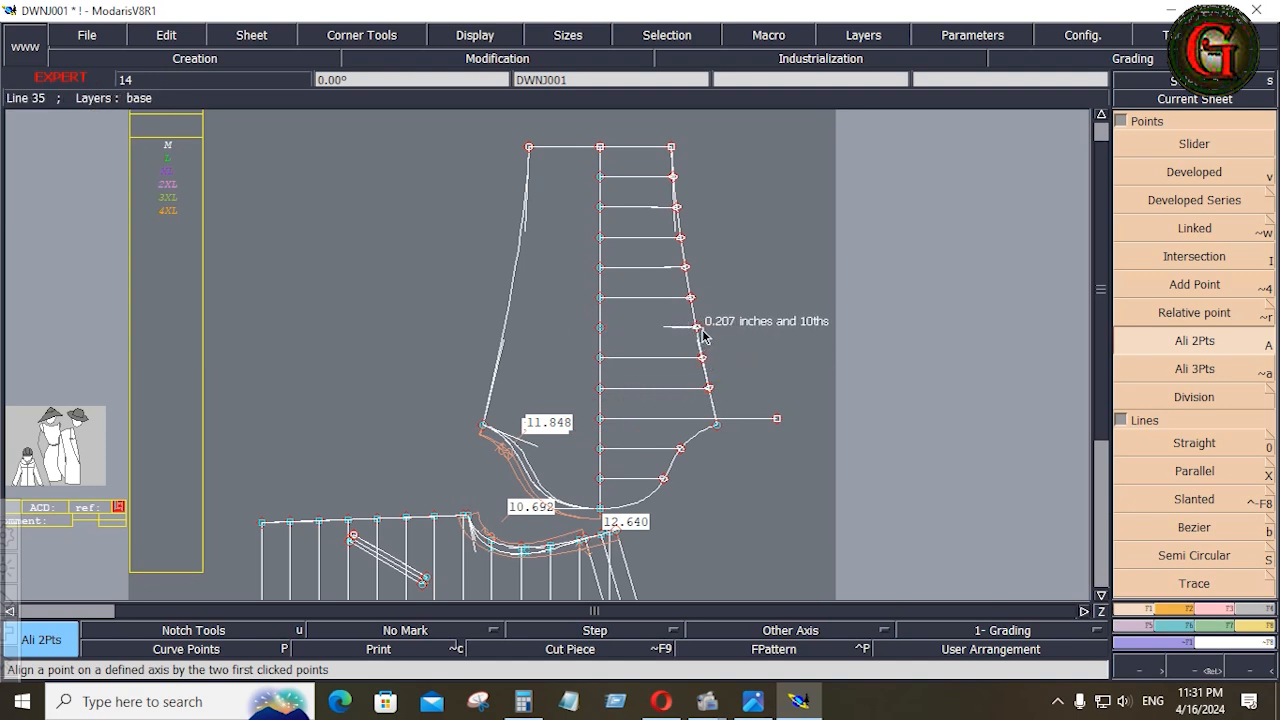
pyautogui.click(698, 329)
pyautogui.click(601, 328)
pyautogui.click(698, 328)
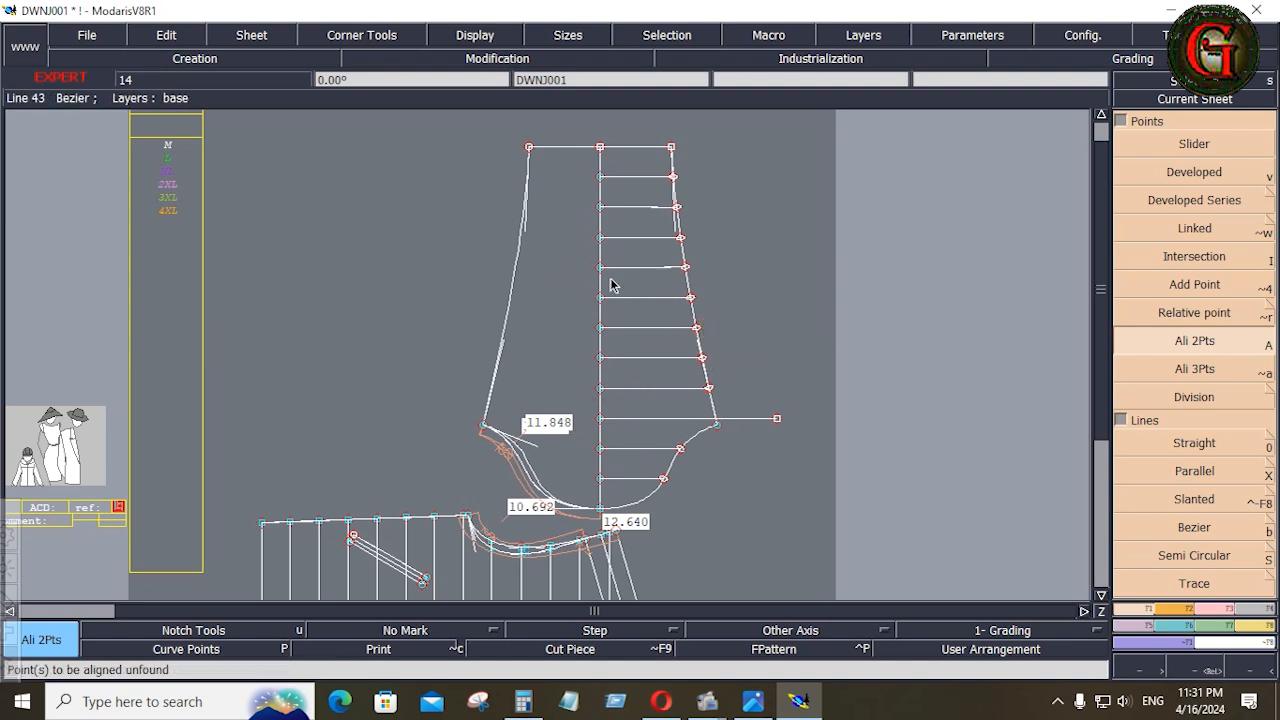
pyautogui.click(601, 267)
pyautogui.click(685, 267)
pyautogui.click(601, 207)
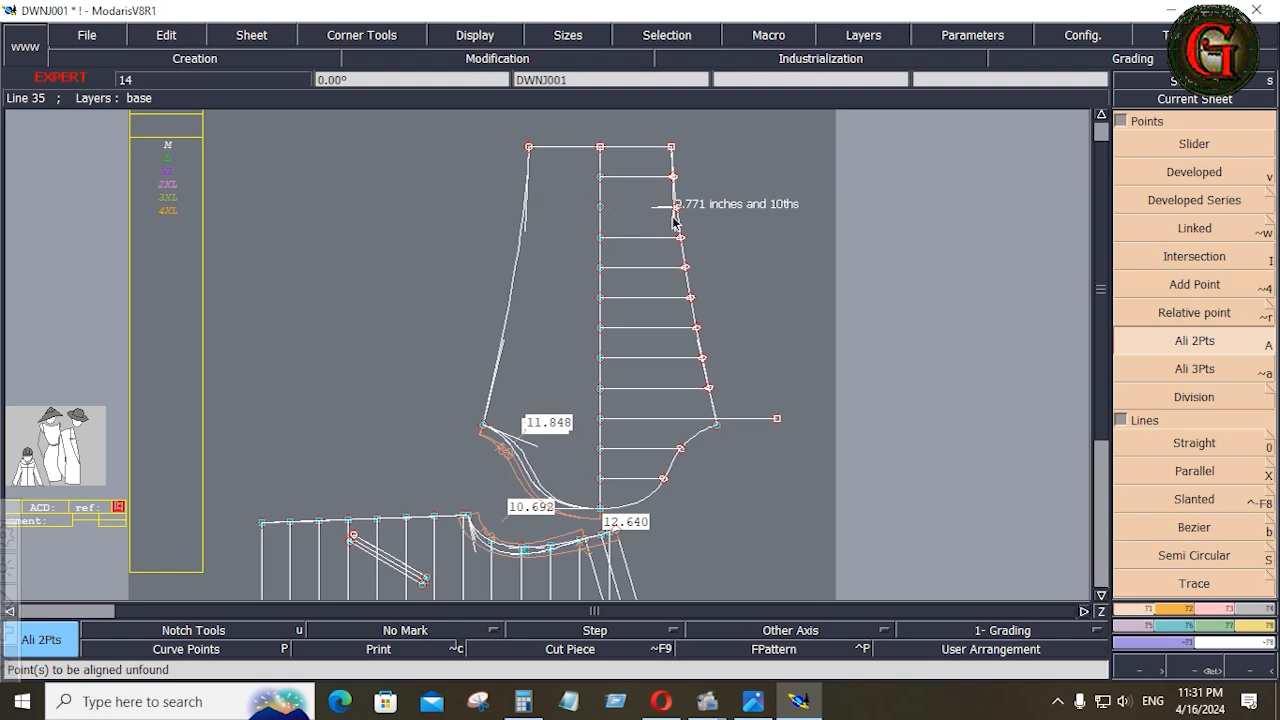
pyautogui.click(676, 207)
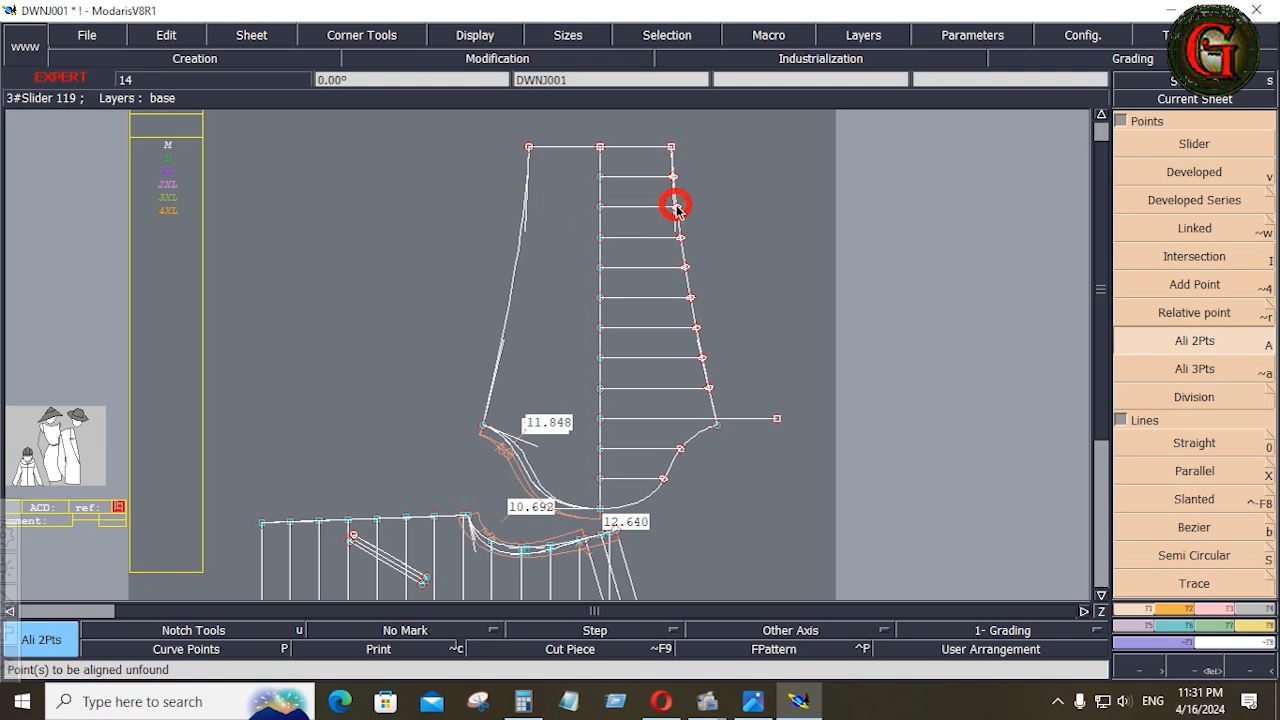
# Insert the ends of the eight quilting lines as curve points in the mirrored side seam with Insert Point
pyautogui.click(1206, 607)
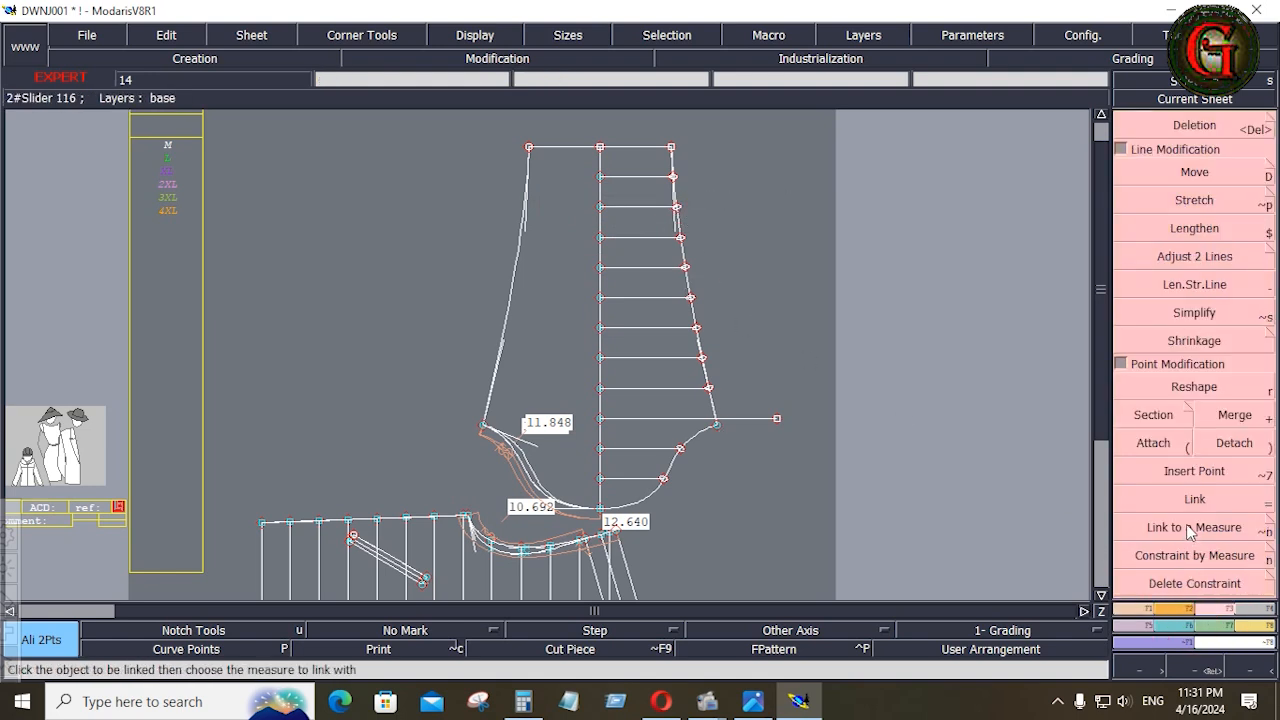
pyautogui.click(1194, 471)
pyautogui.click(707, 387)
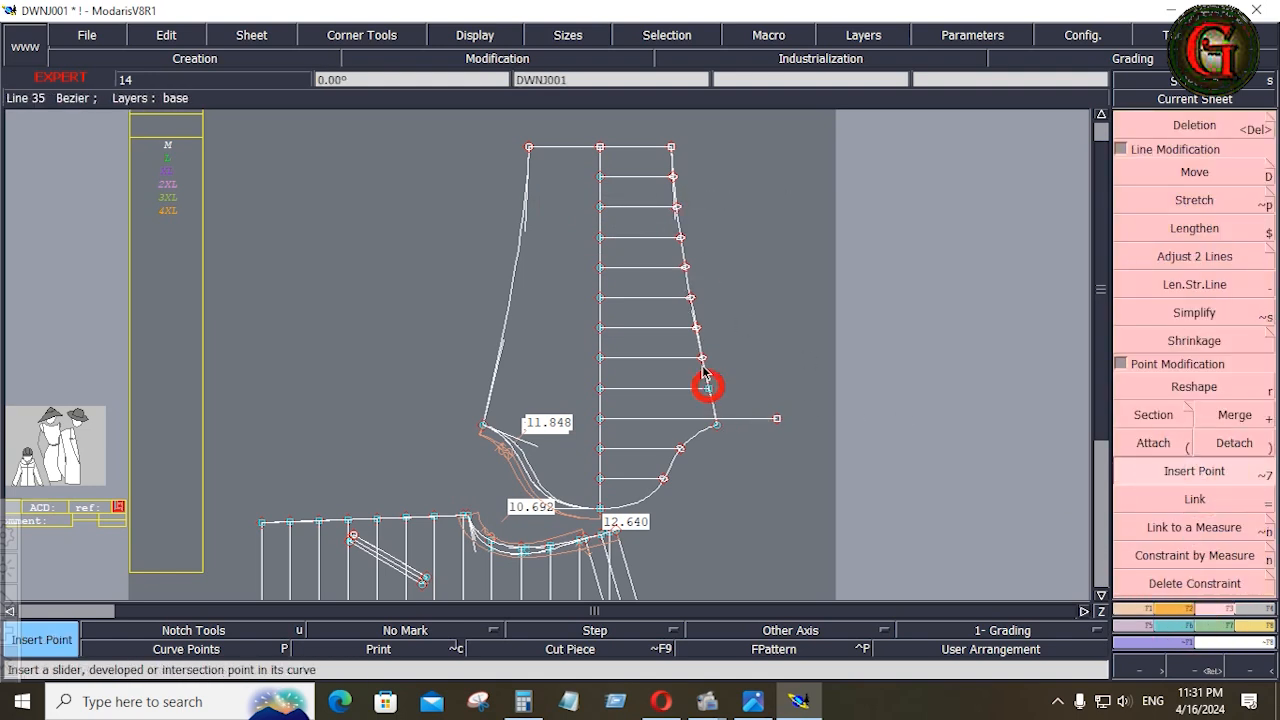
pyautogui.click(702, 357)
pyautogui.click(696, 327)
pyautogui.click(690, 297)
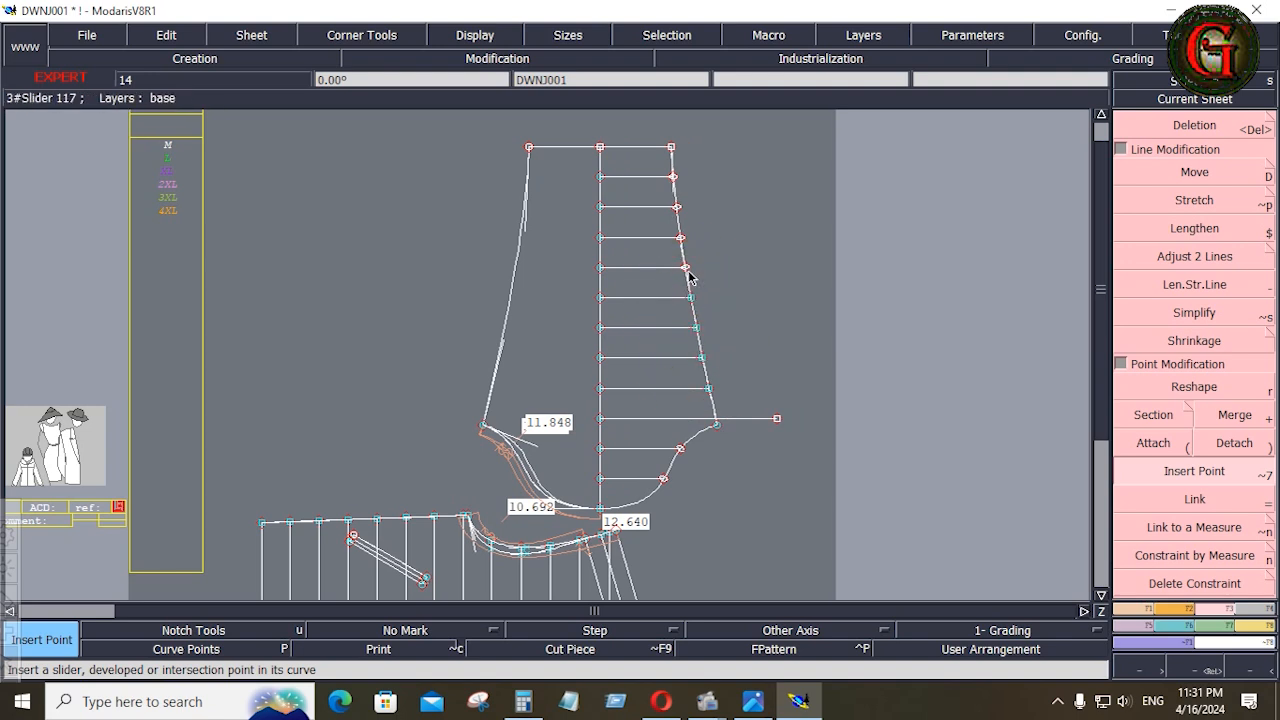
pyautogui.click(686, 267)
pyautogui.click(681, 237)
pyautogui.click(678, 207)
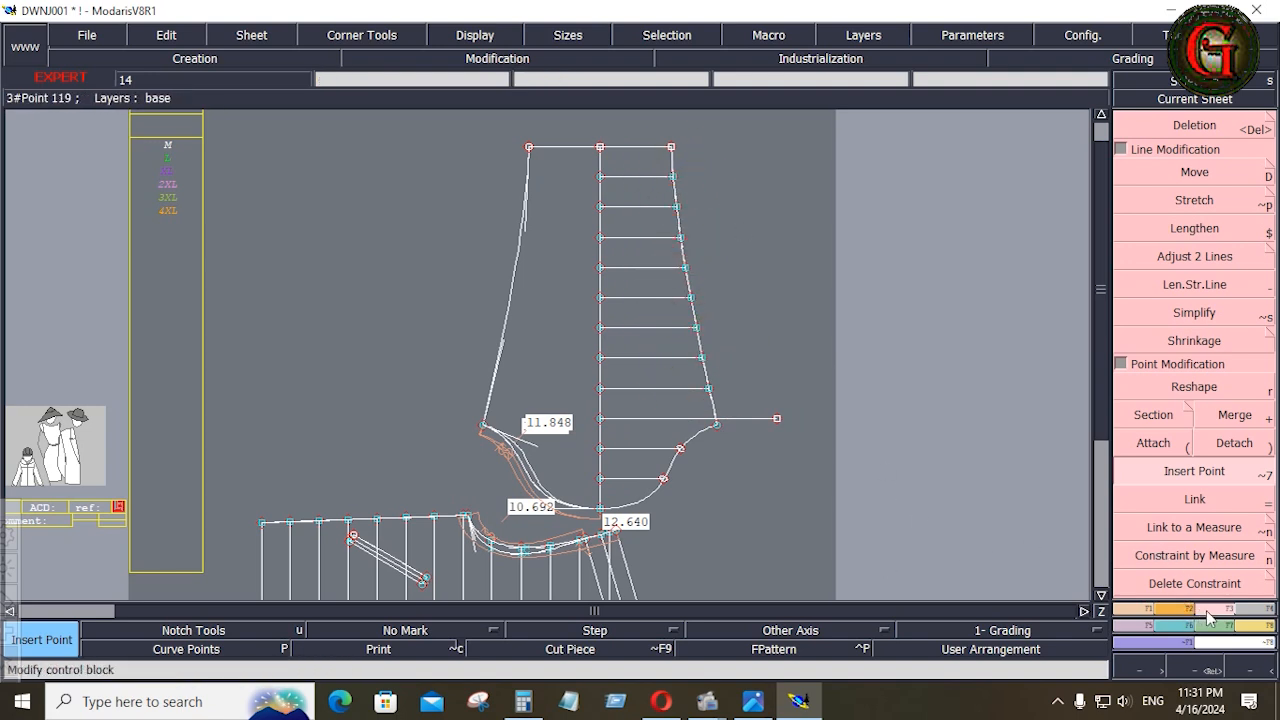
# Trim the overlong underarm quilting line to the mirrored side seam and insert the two cap line ends into the mirrored cap curve
pyautogui.click(1173, 262)
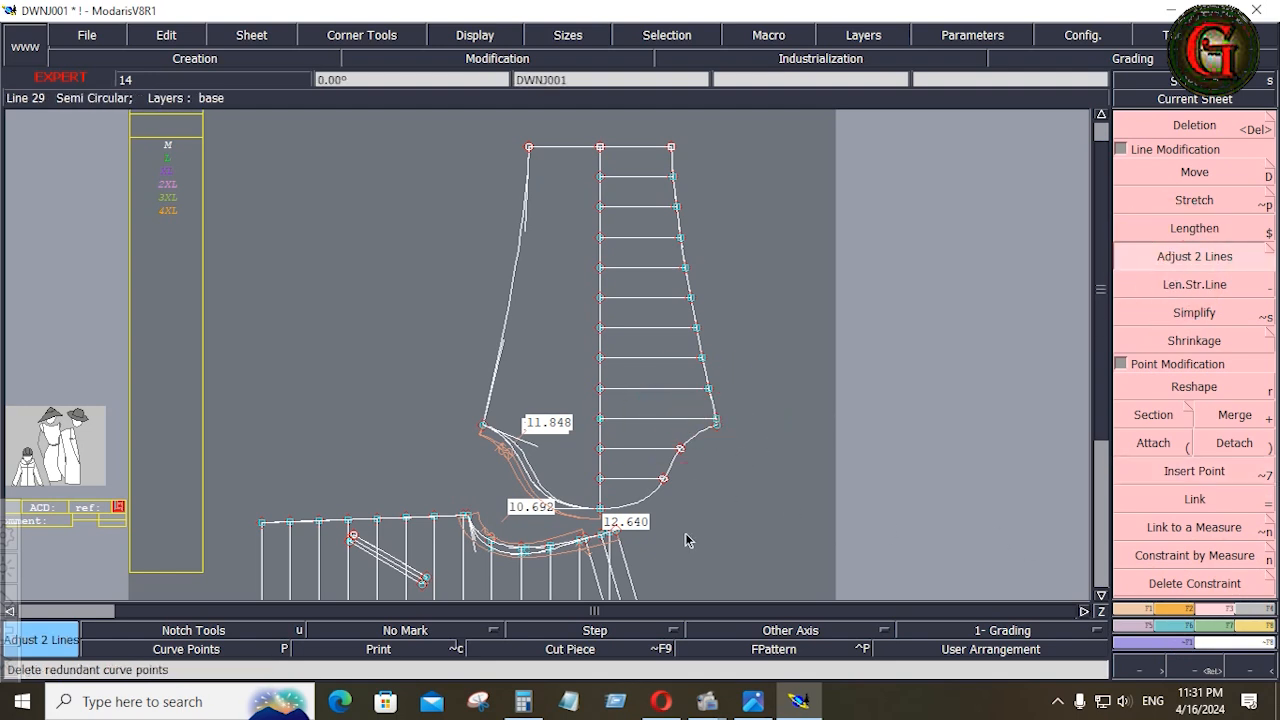
pyautogui.click(1163, 472)
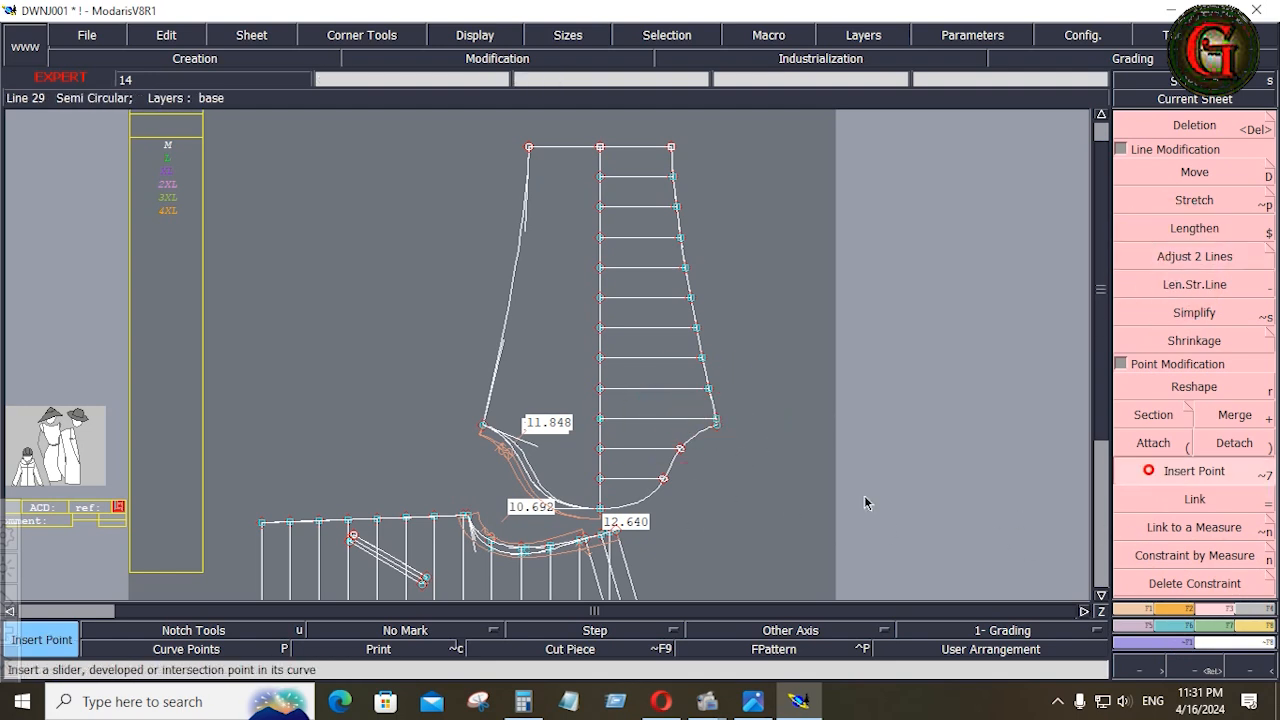
pyautogui.click(663, 479)
pyautogui.click(680, 449)
# Extend the two cap quilting lines to the original outer cap curve and the underarm line to the original side seam with Adjust 2 Lines
pyautogui.click(1150, 257)
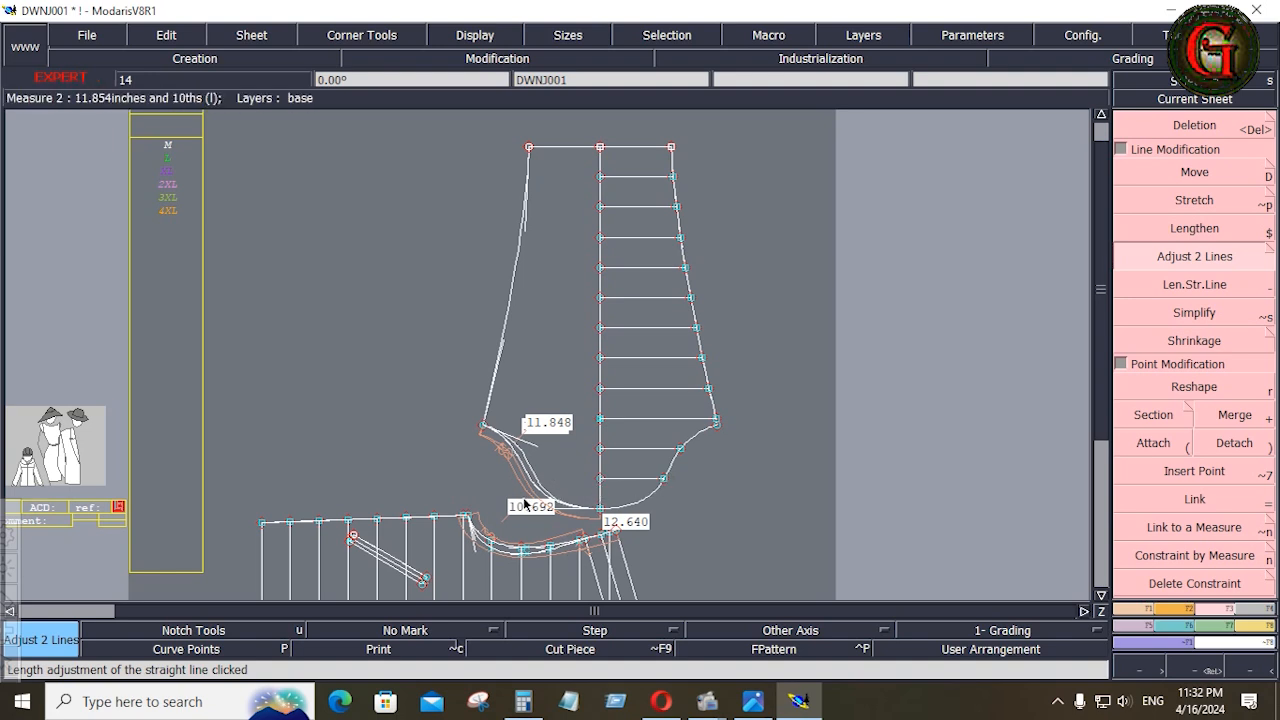
pyautogui.press('Return')
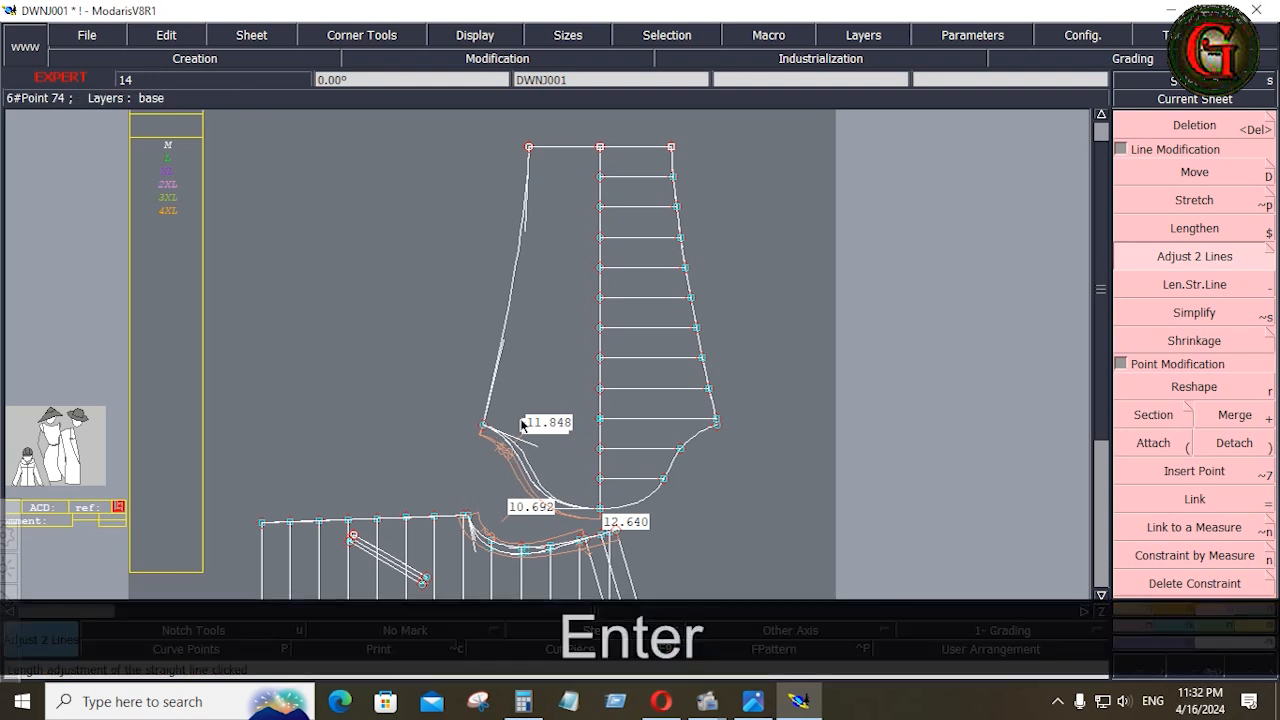
pyautogui.press('Return')
pyautogui.moveTo(475, 408); pyautogui.dragTo(670, 521)
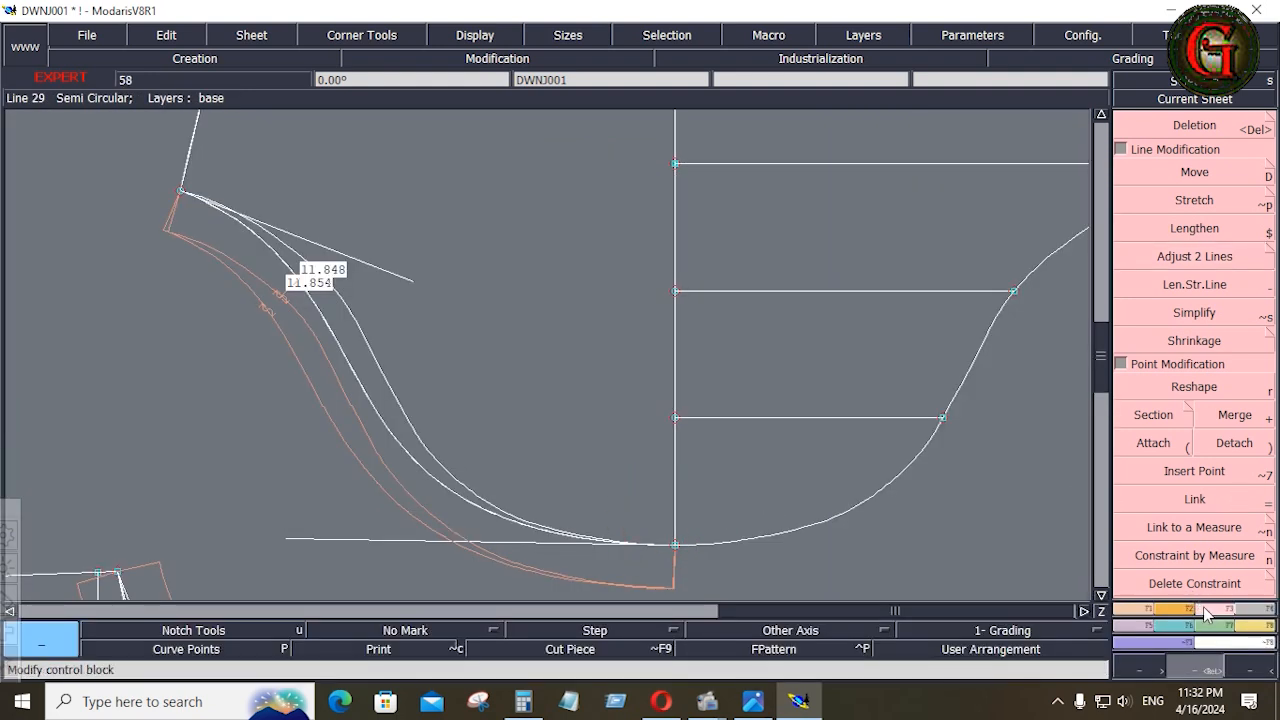
pyautogui.click(1206, 604)
pyautogui.click(1196, 262)
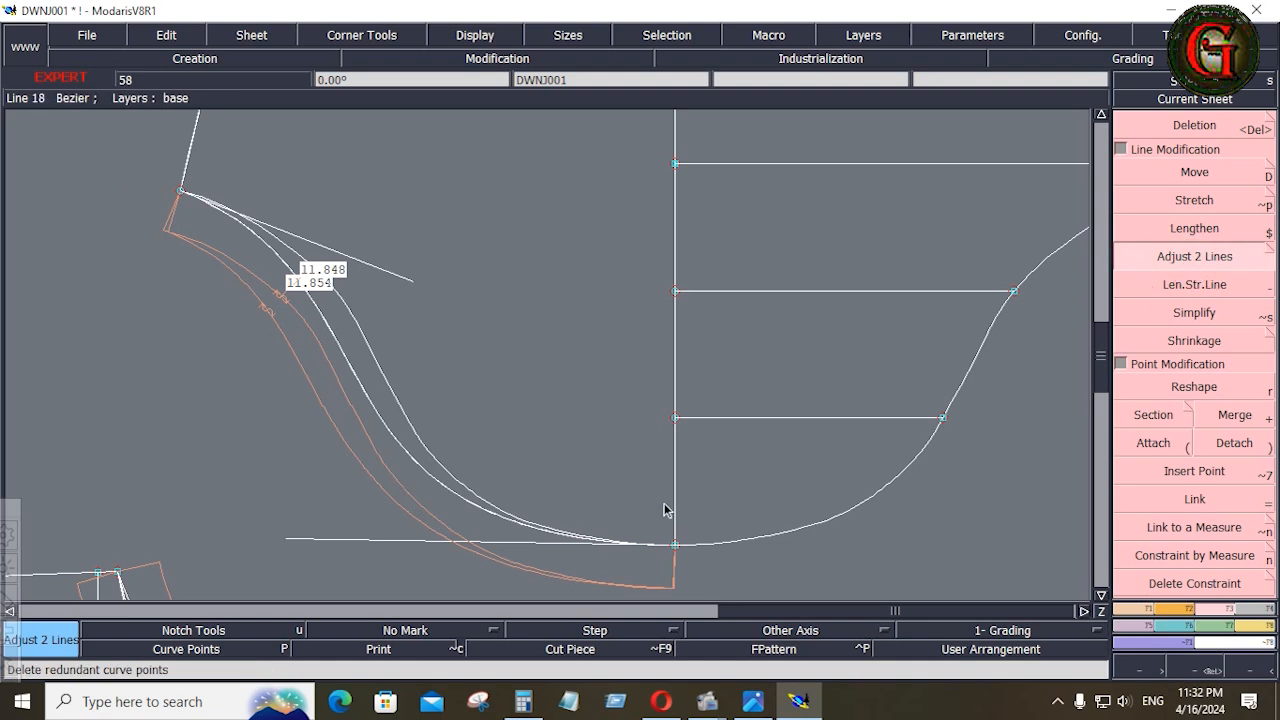
pyautogui.click(385, 422)
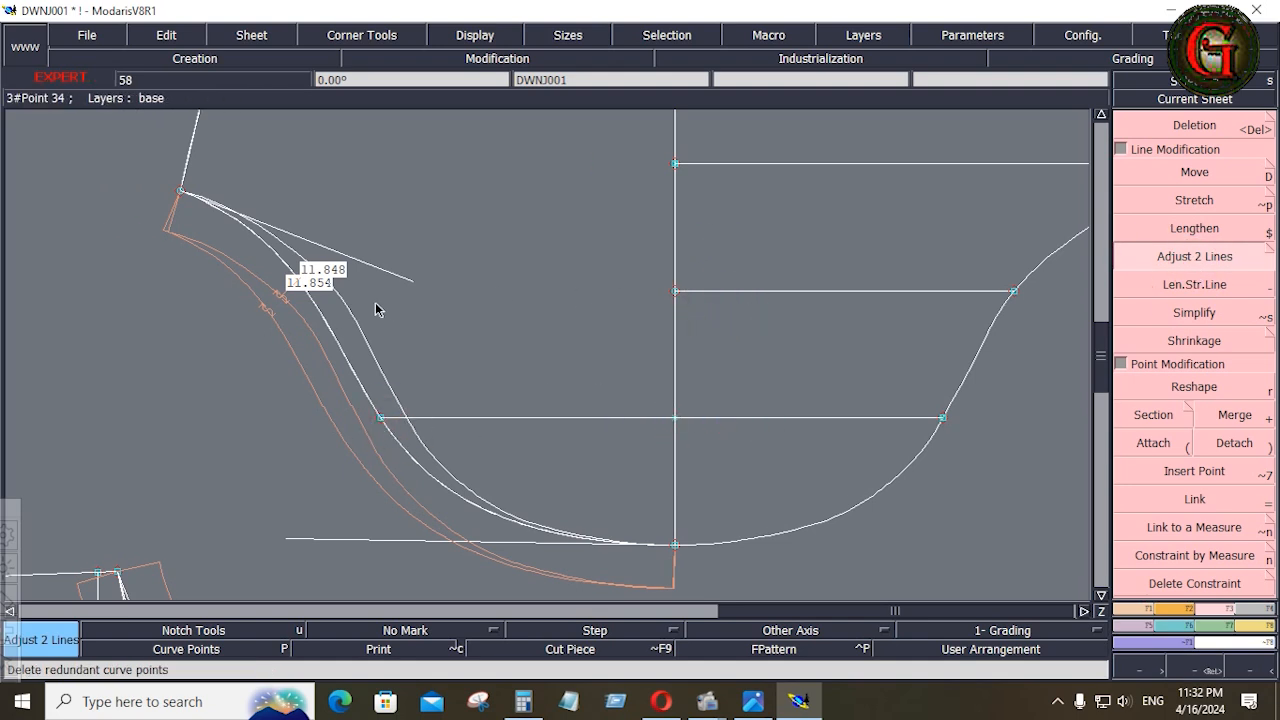
pyautogui.click(317, 309)
pyautogui.click(684, 168)
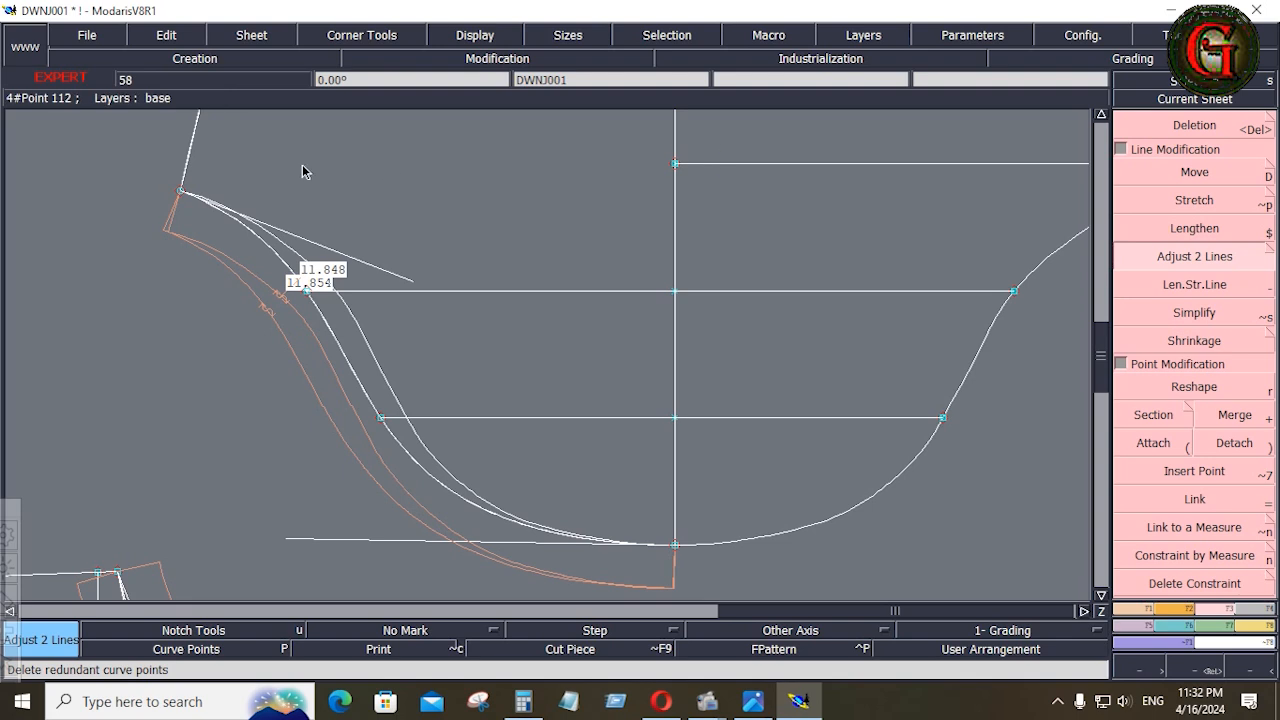
pyautogui.click(195, 135)
# Extend the remaining eight quilting lines across the centre line to the original side seam
pyautogui.press('Home')
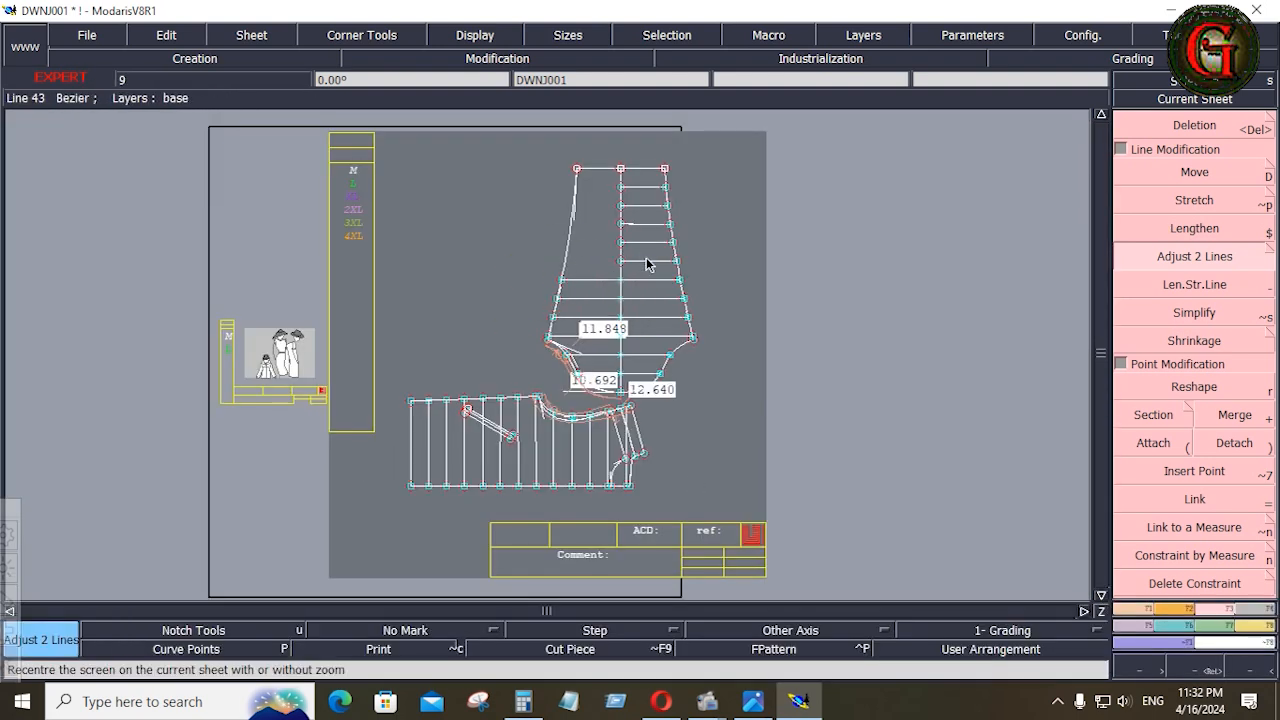
pyautogui.click(566, 248)
pyautogui.click(571, 214)
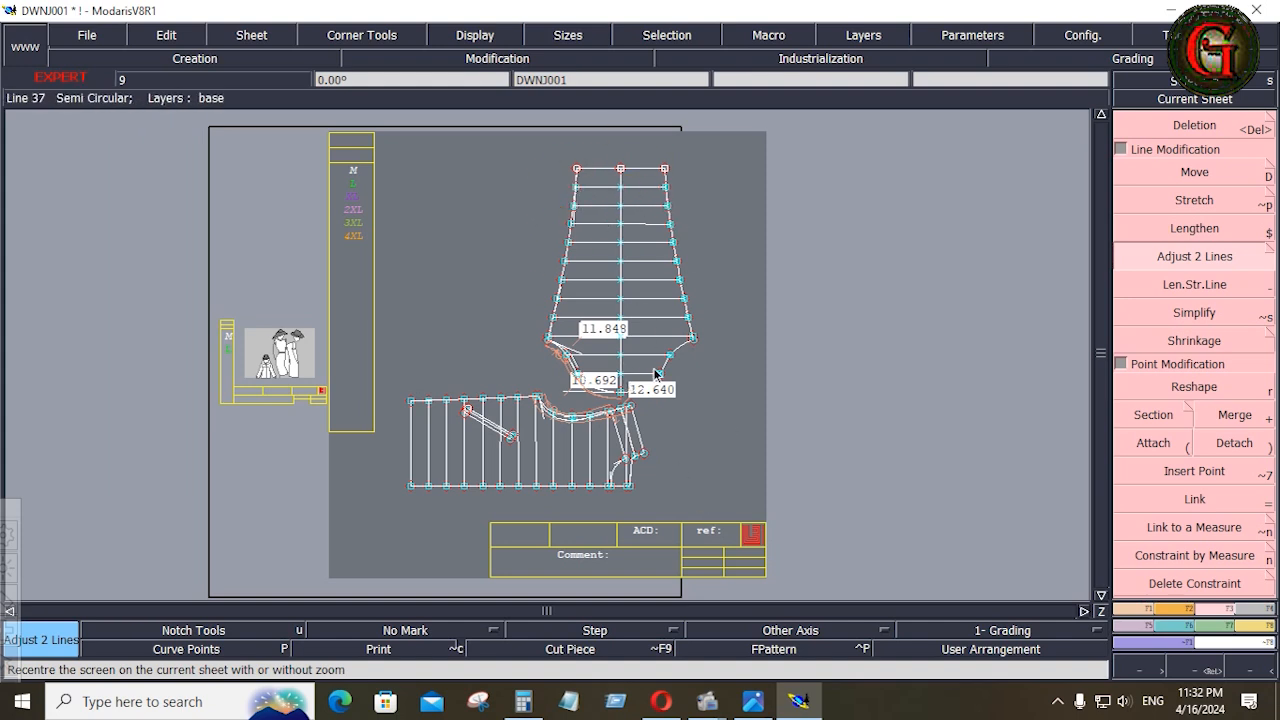
# Delete the sleeve's vertical centre line and the division points left along it
pyautogui.press('Delete')
pyautogui.click(621, 290)
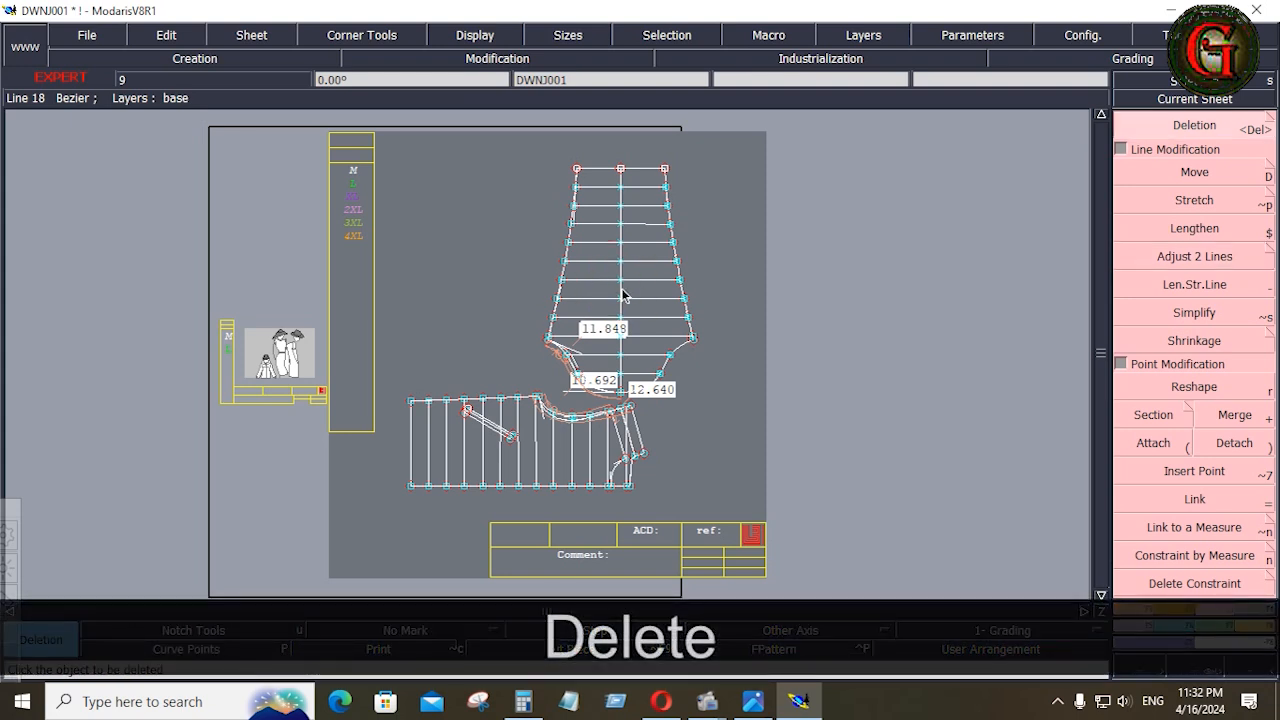
pyautogui.press('Return')
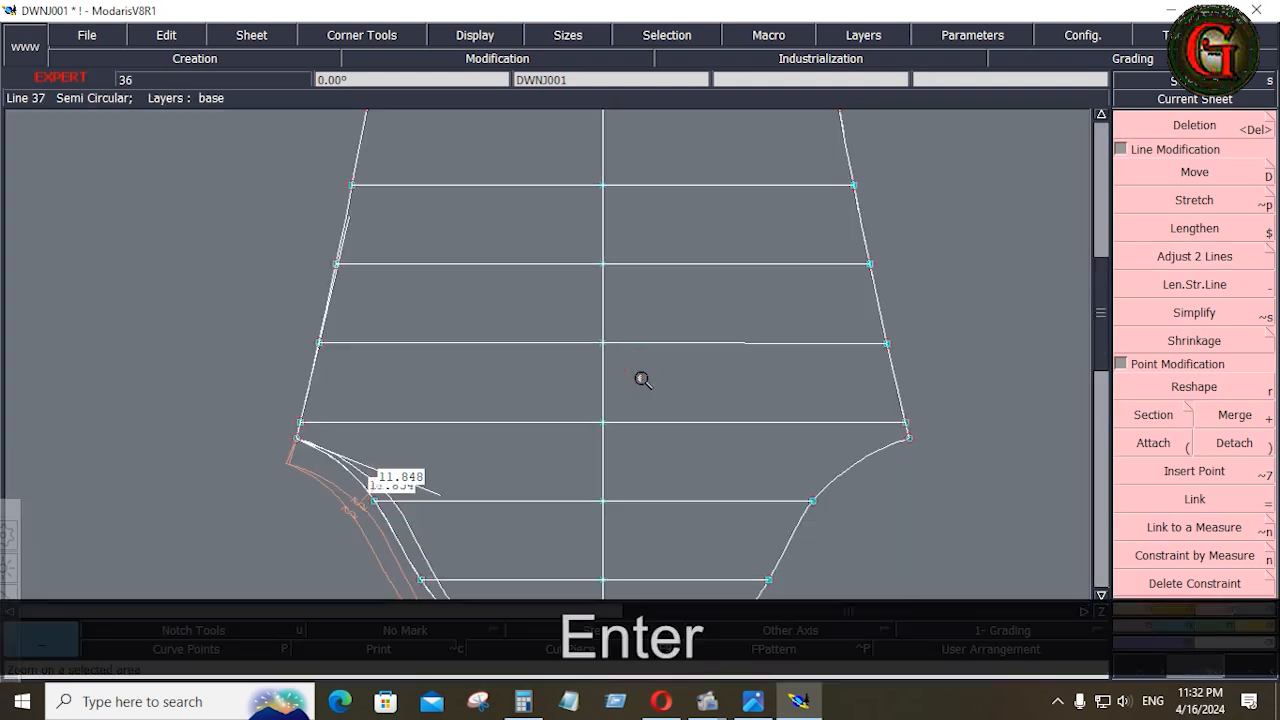
pyautogui.press('Delete')
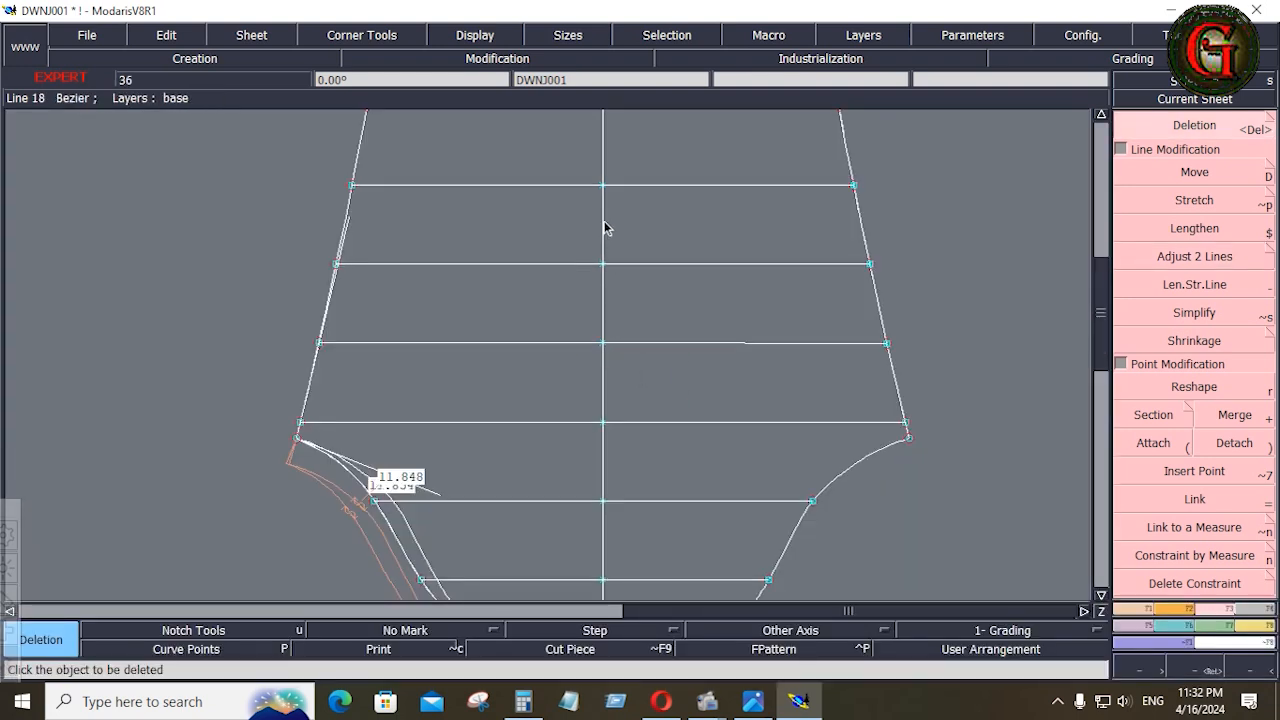
pyautogui.click(604, 228)
pyautogui.press('Home')
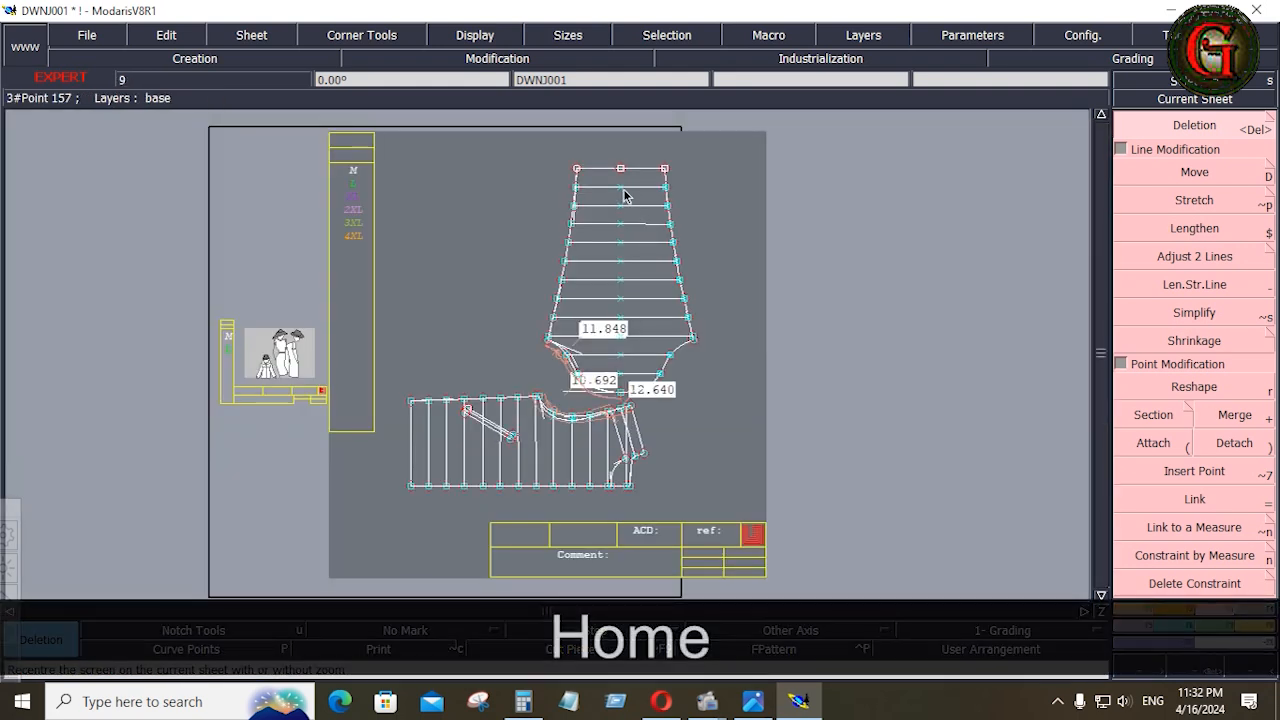
pyautogui.click(622, 383)
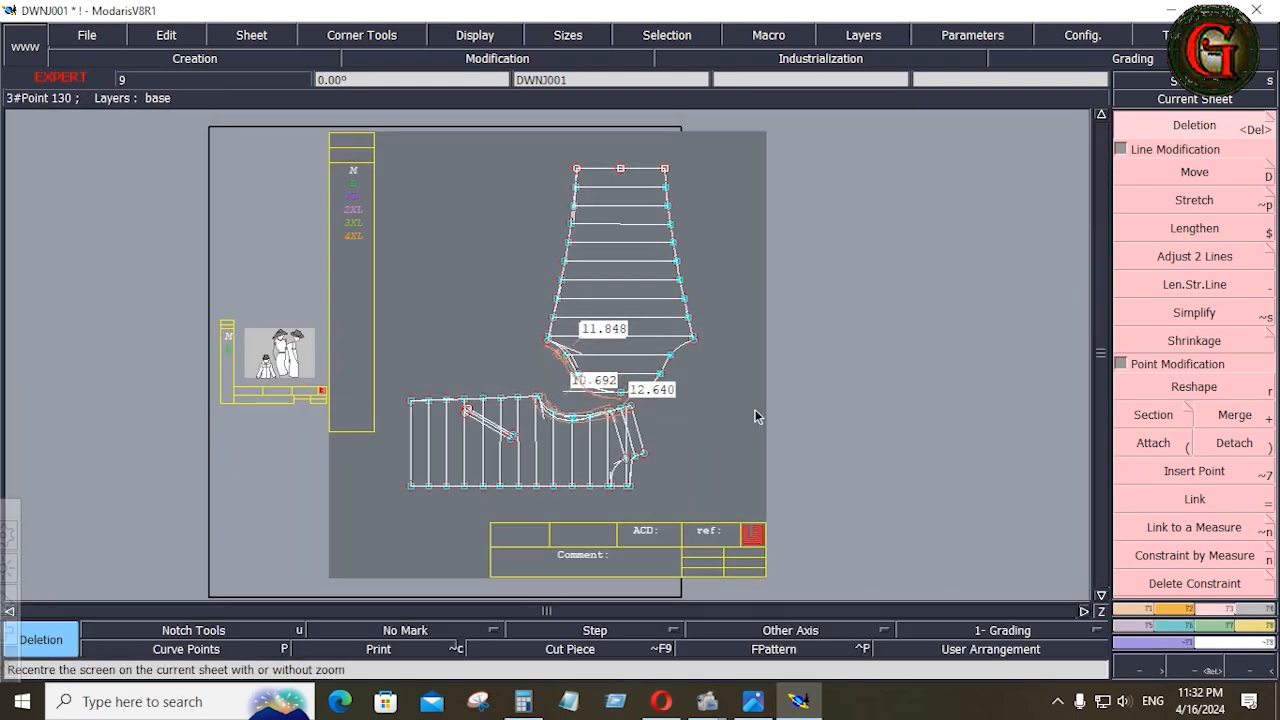
# Turn off the display of curve handles and hide the measures on the sheet
pyautogui.press('Return')
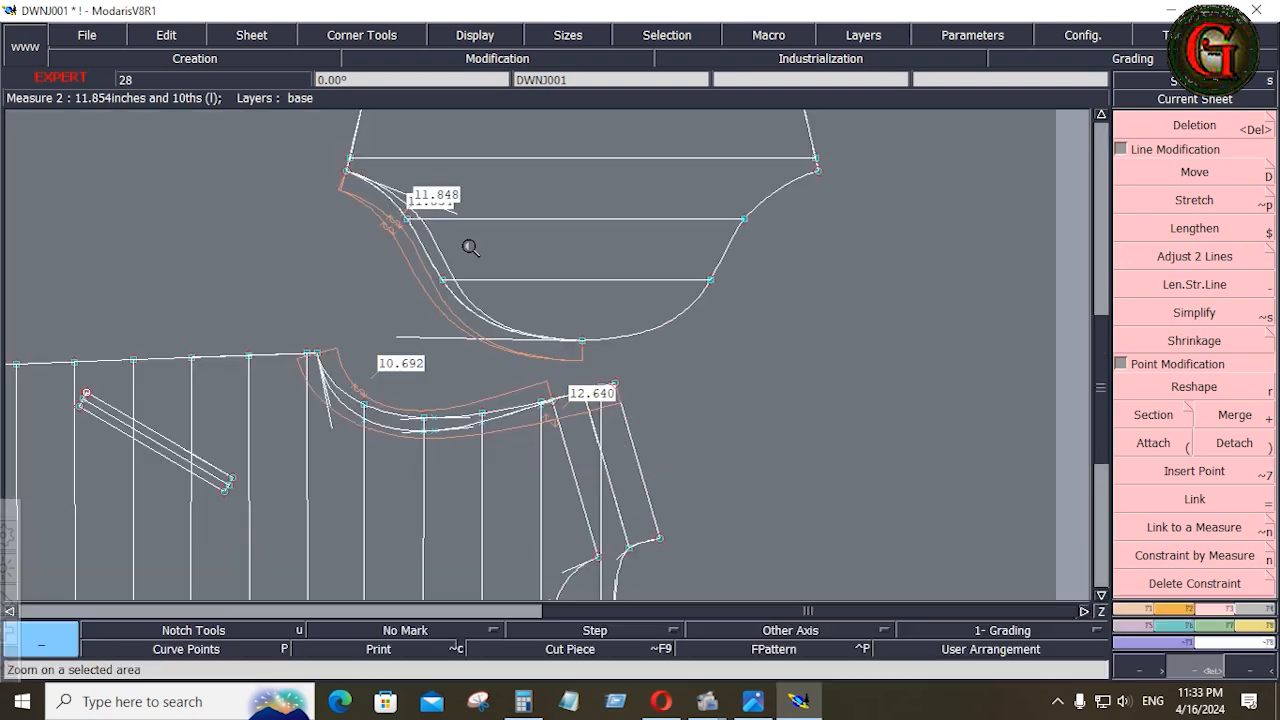
pyautogui.click(476, 36)
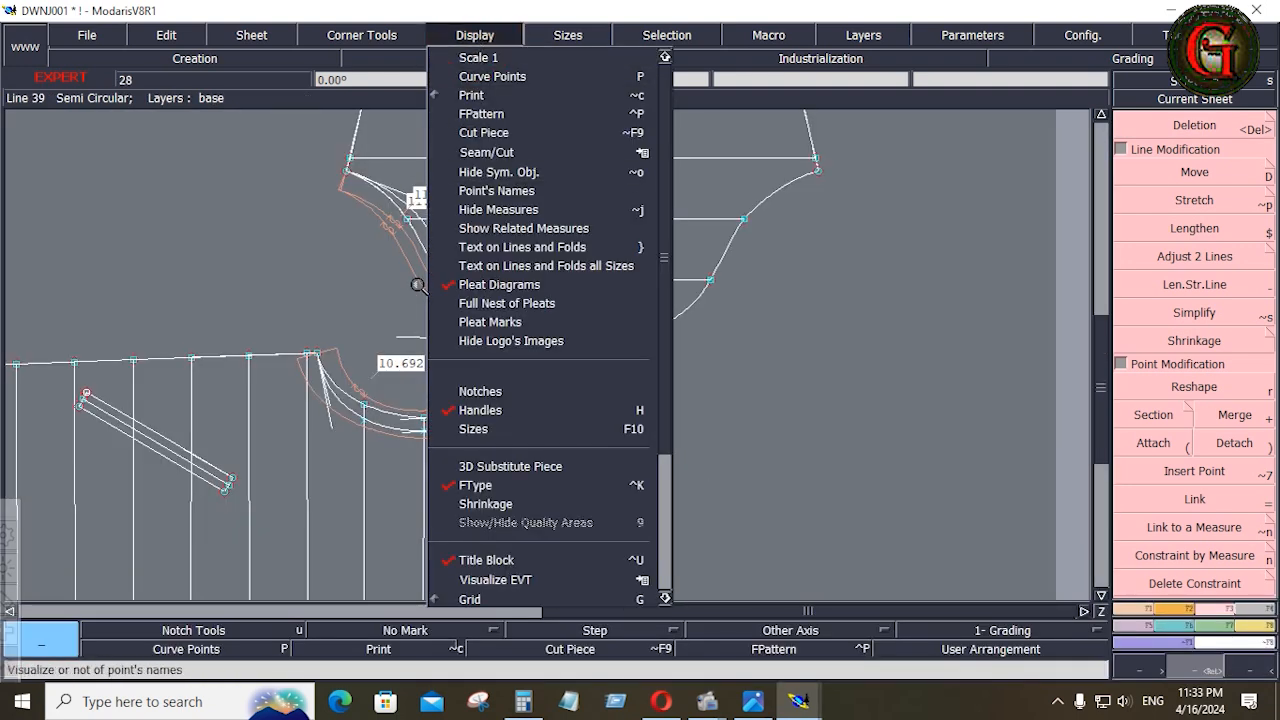
pyautogui.click(483, 411)
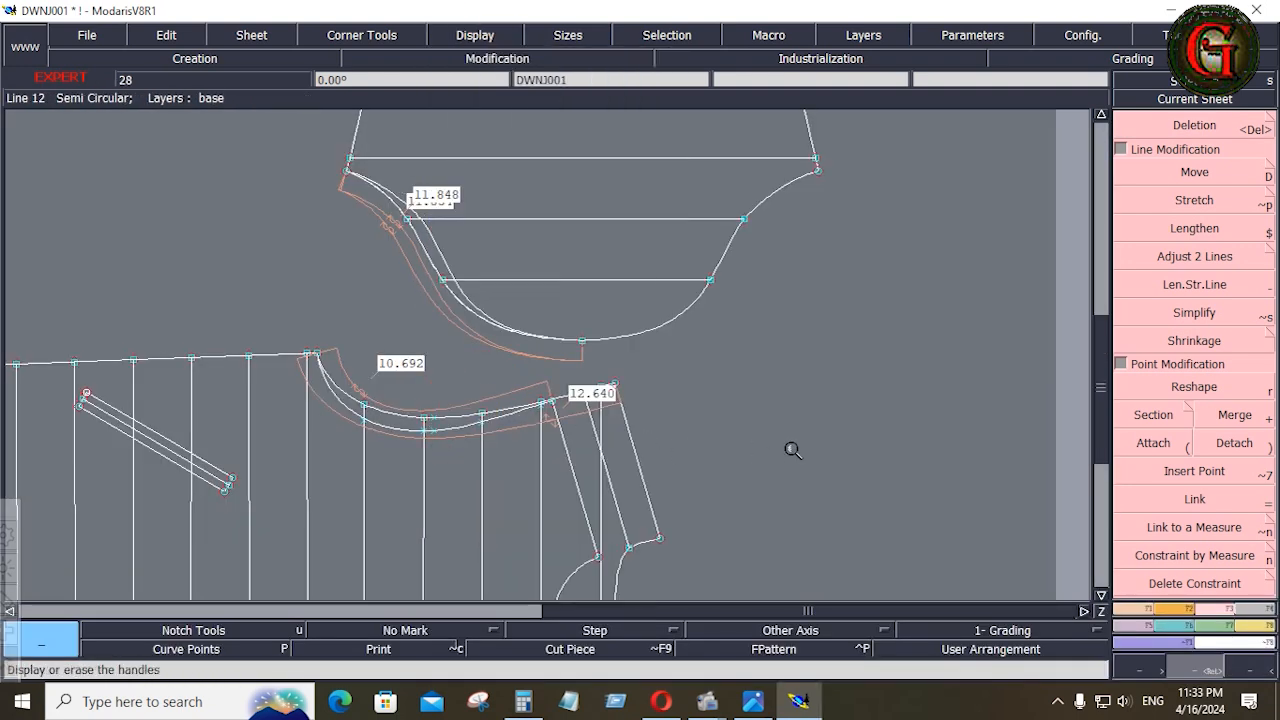
pyautogui.click(476, 36)
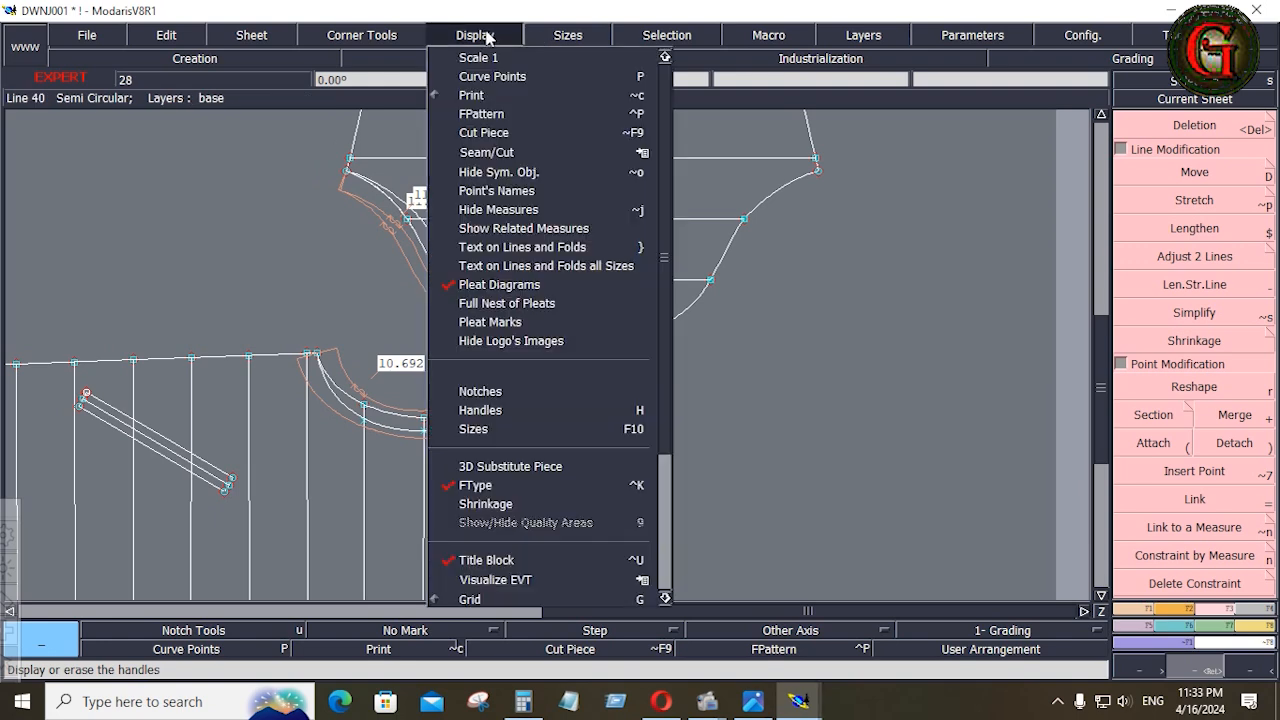
pyautogui.click(498, 210)
pyautogui.click(805, 404)
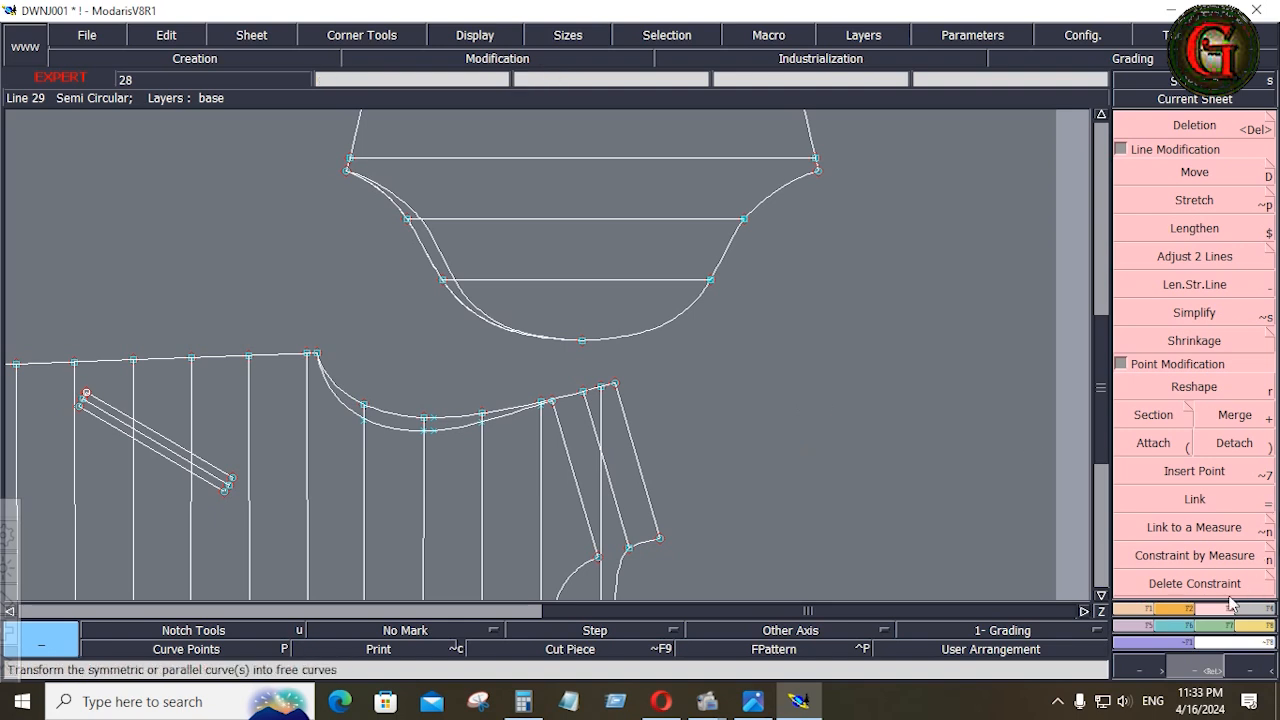
# Add a notch at the centre point of the sleeve cap
pyautogui.click(1197, 608)
pyautogui.click(1206, 145)
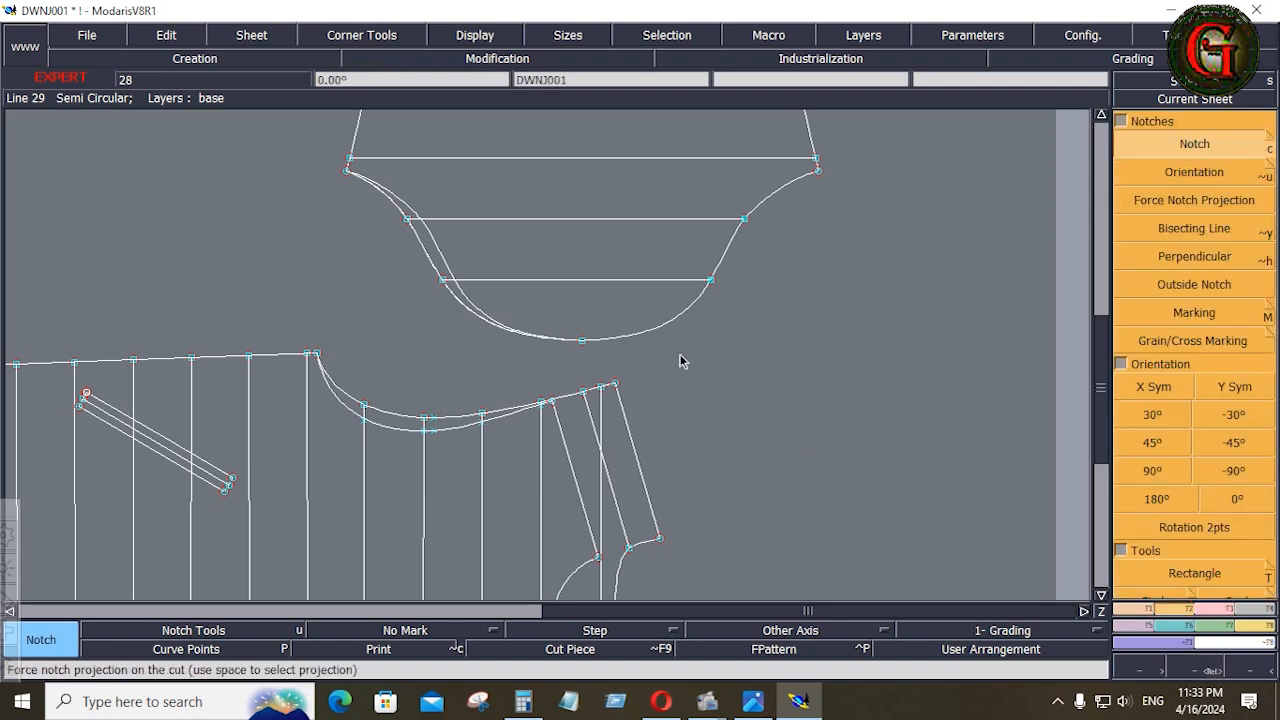
pyautogui.click(586, 341)
pyautogui.click(1206, 147)
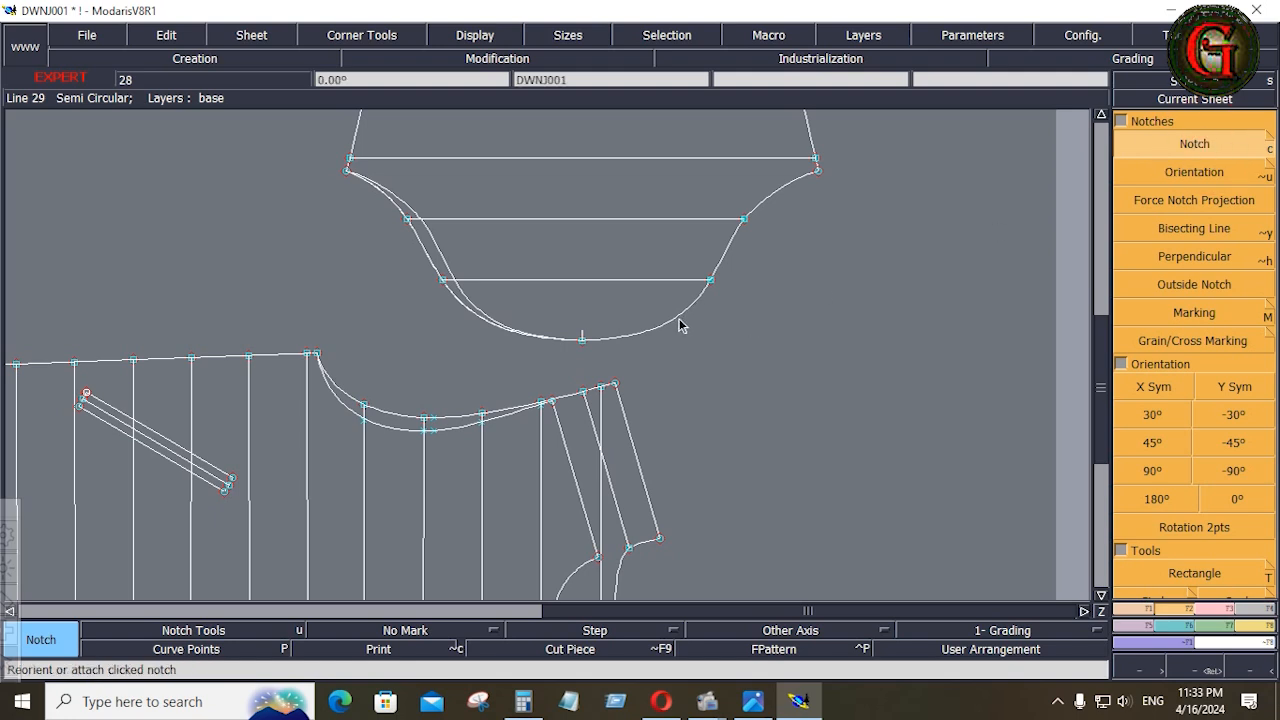
# Add a notch on one side of the sleeve cap and matching notches on both cap curves of the opposite side
pyautogui.click(683, 319)
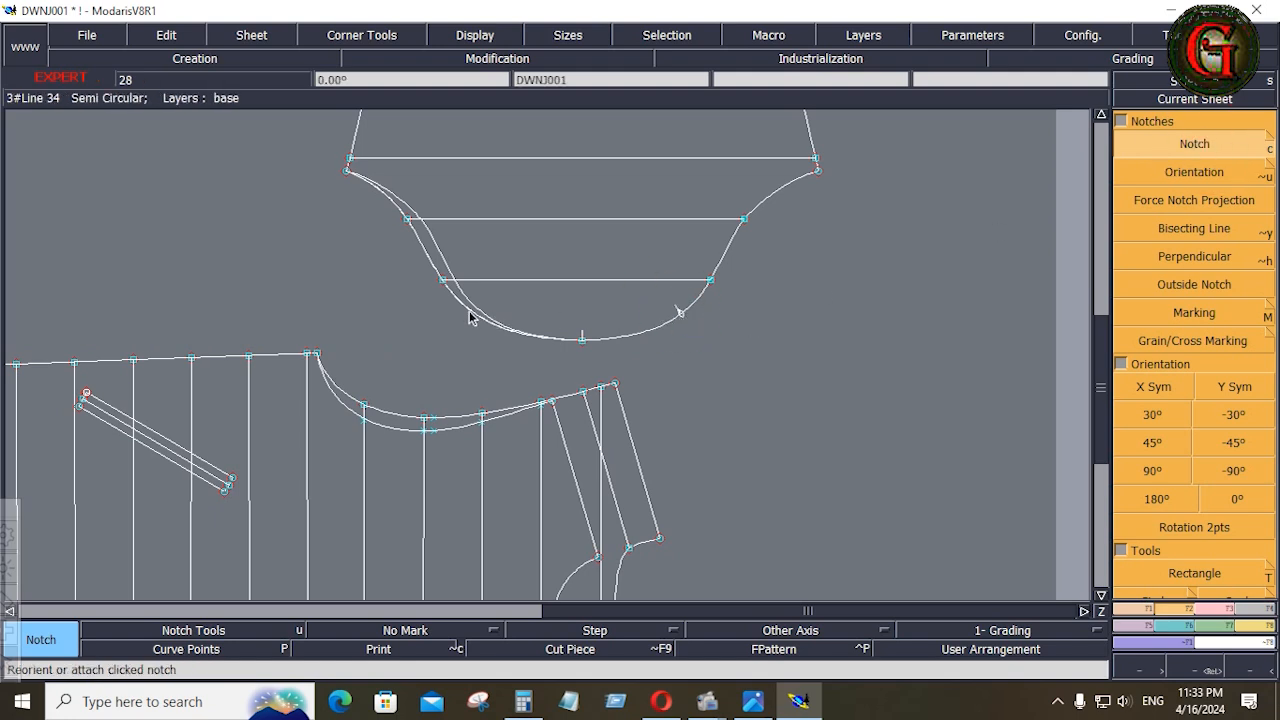
pyautogui.click(466, 310)
pyautogui.click(462, 314)
pyautogui.click(466, 310)
pyautogui.press('Delete')
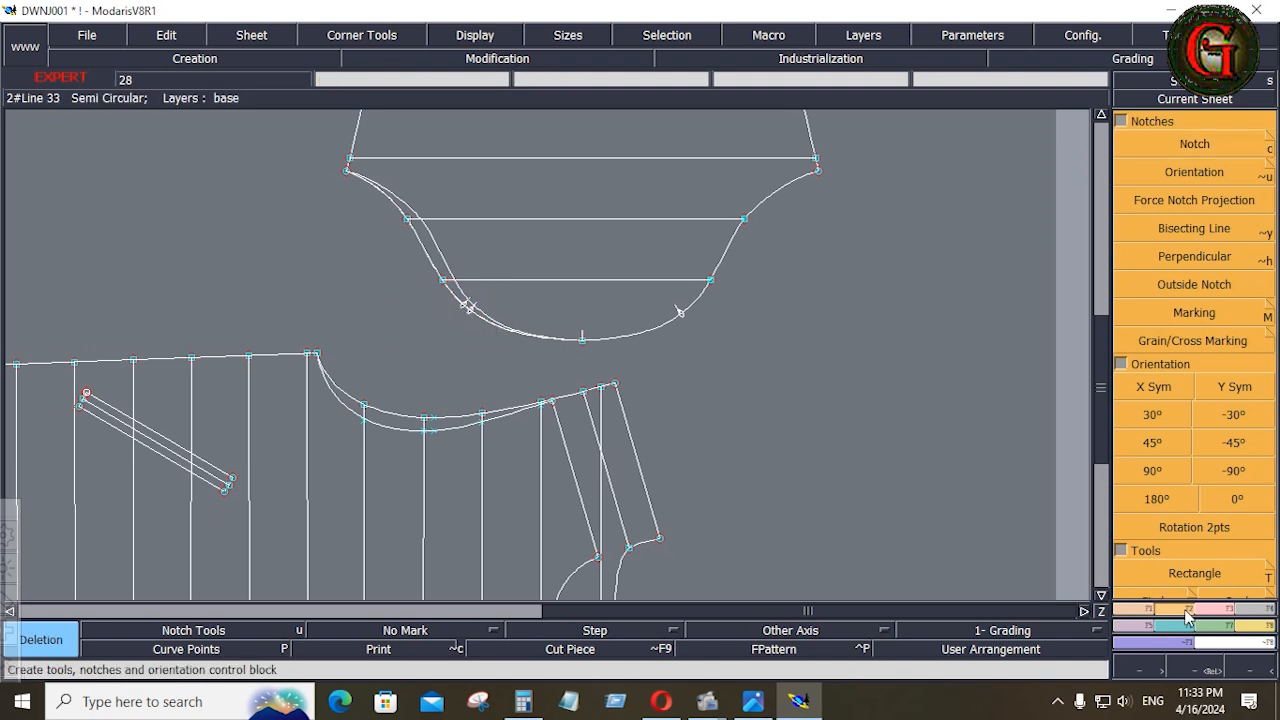
pyautogui.click(1206, 147)
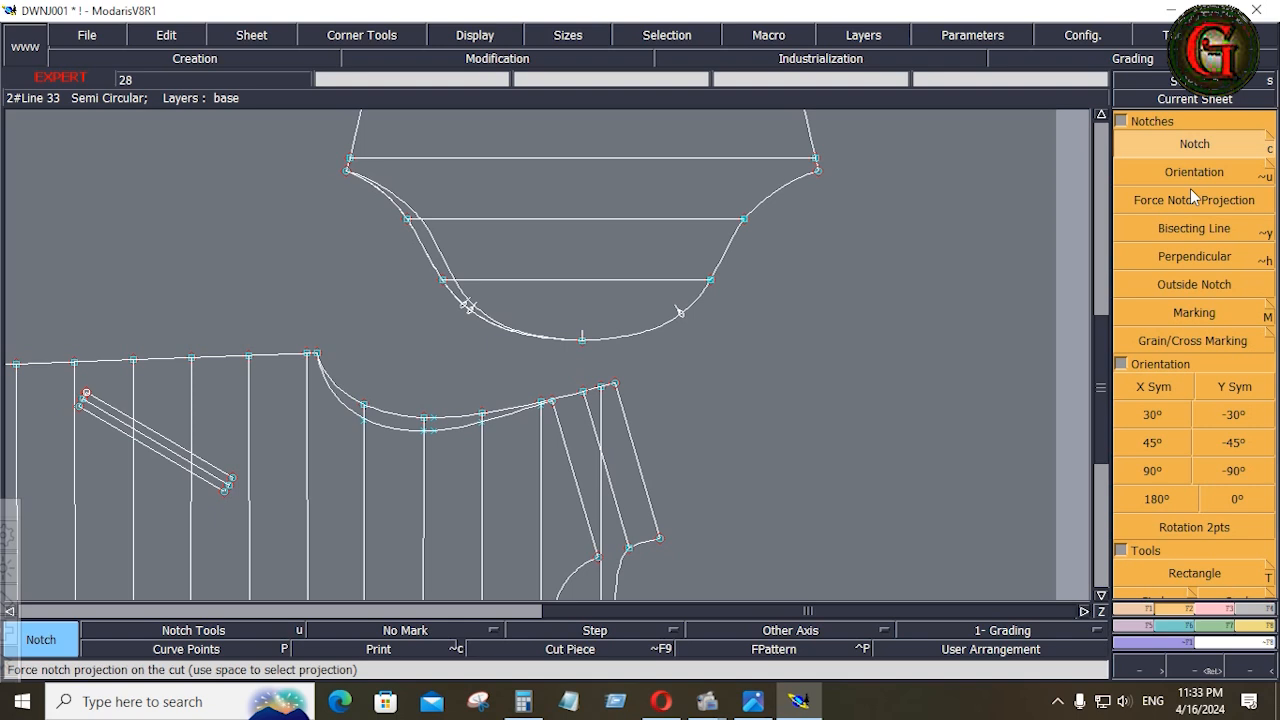
# Insert the new side notch points into the sleeve cap curves
pyautogui.click(1217, 612)
pyautogui.click(1196, 472)
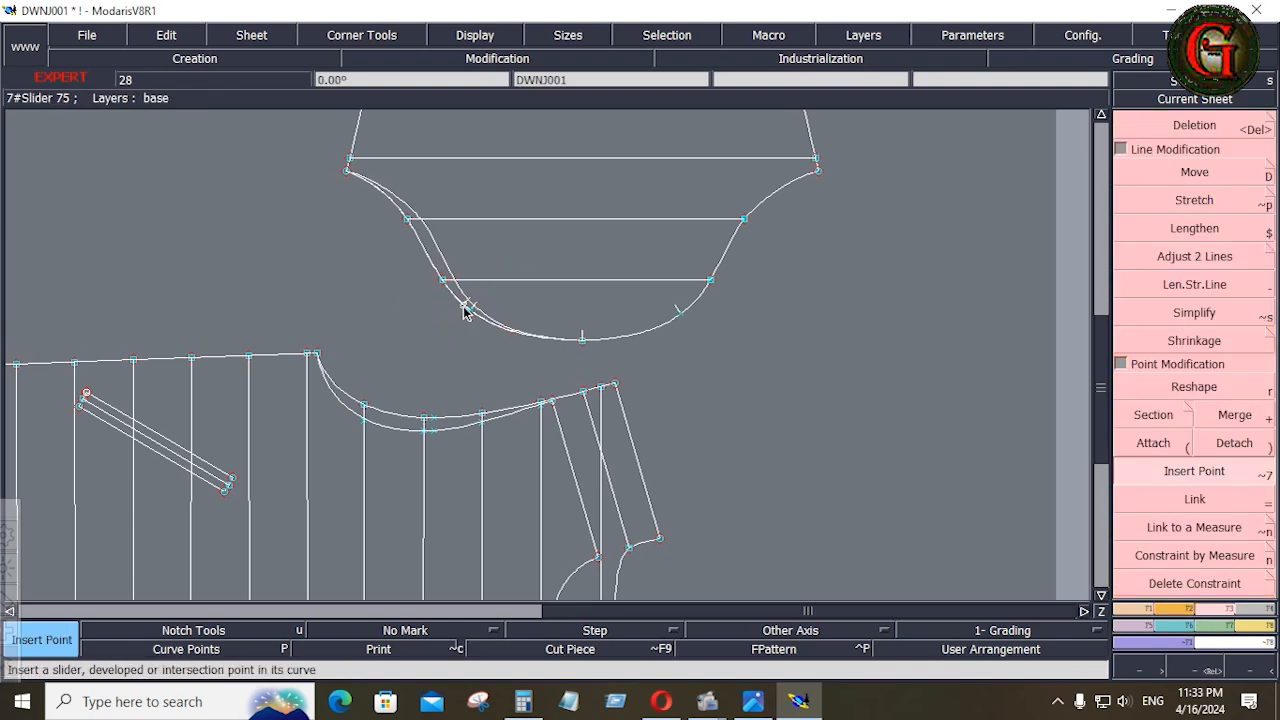
pyautogui.click(462, 304)
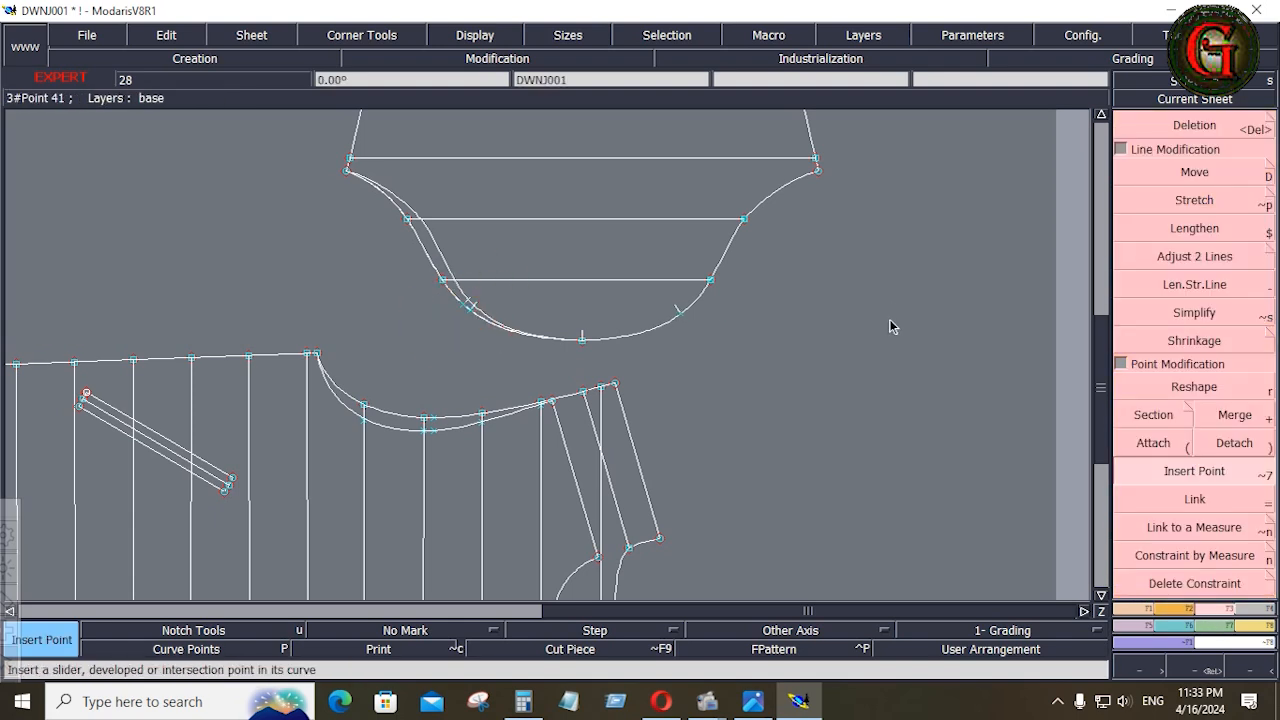
# Extract the full sleeve as a new pattern piece with Seam, including its quilting lines as internal lines
pyautogui.press('Home')
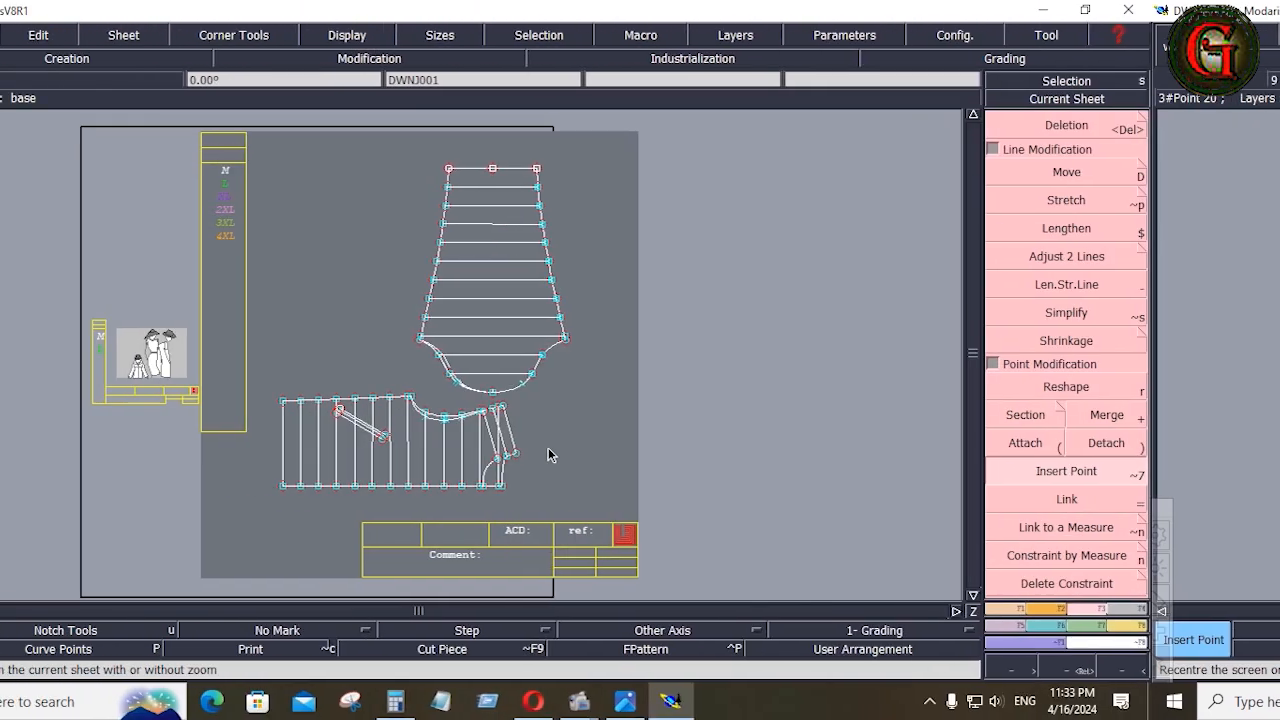
pyautogui.click(1255, 609)
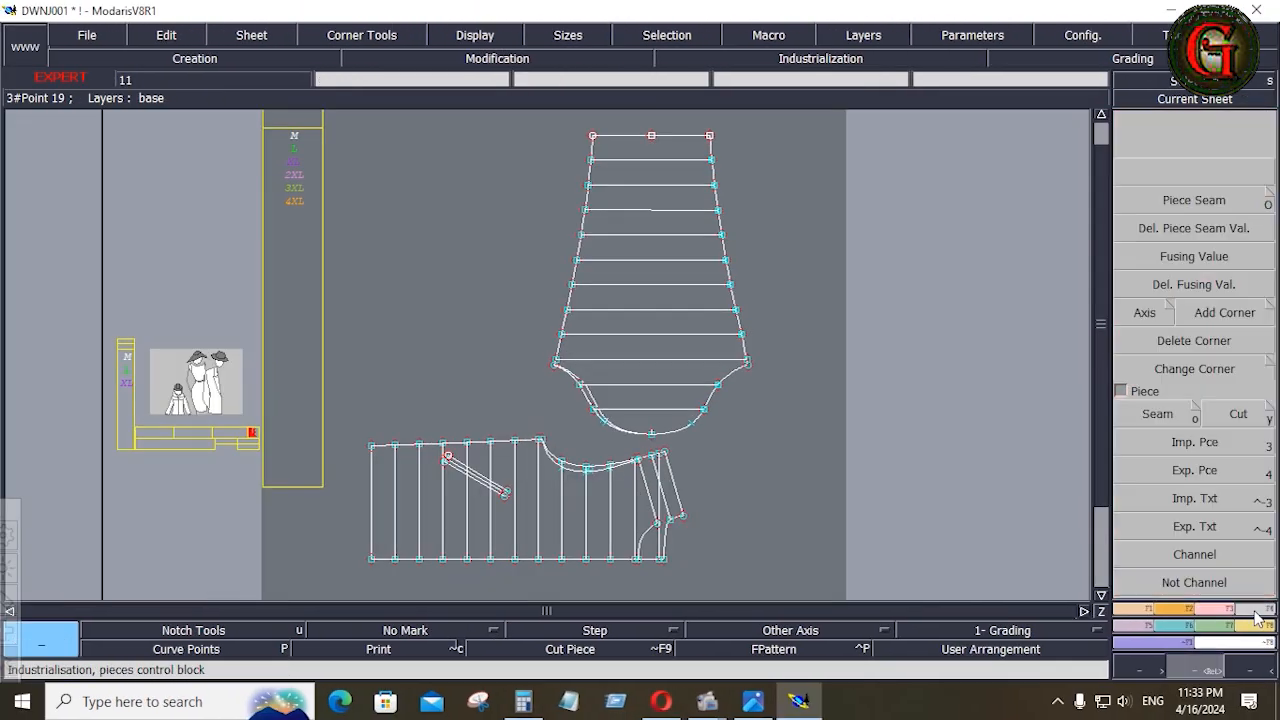
pyautogui.click(1158, 418)
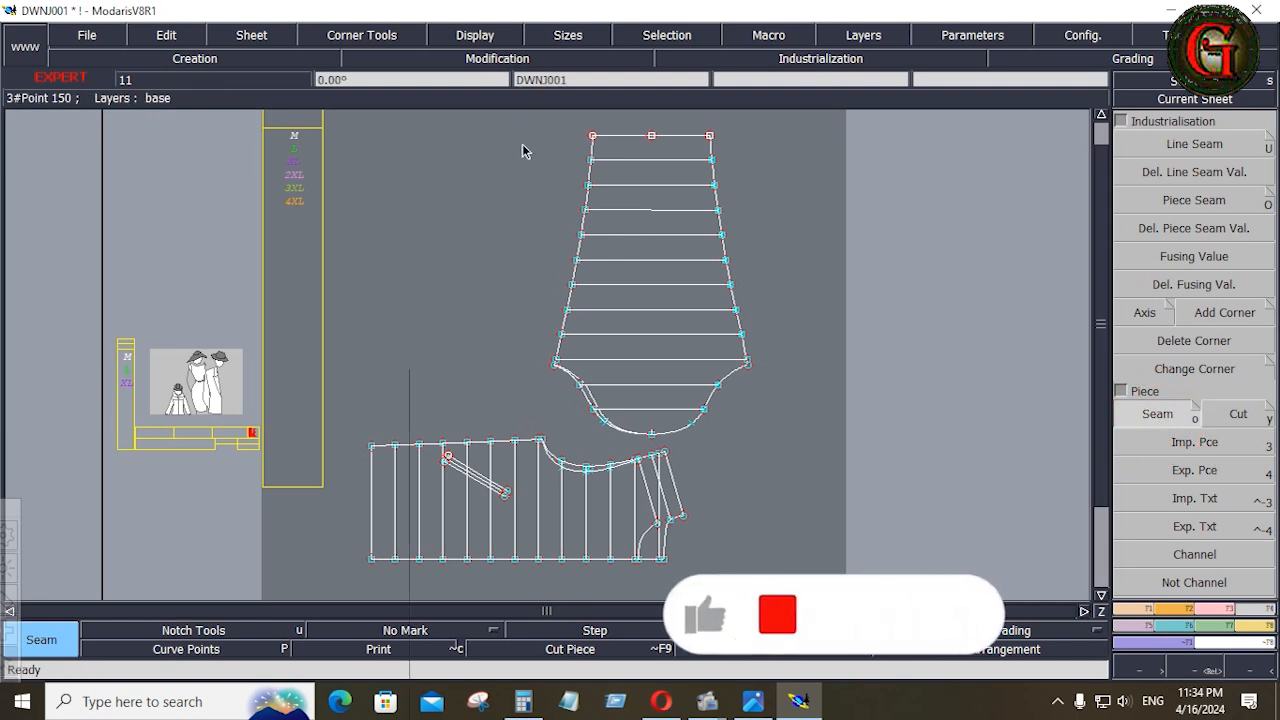
pyautogui.moveTo(522, 144); pyautogui.dragTo(802, 416)
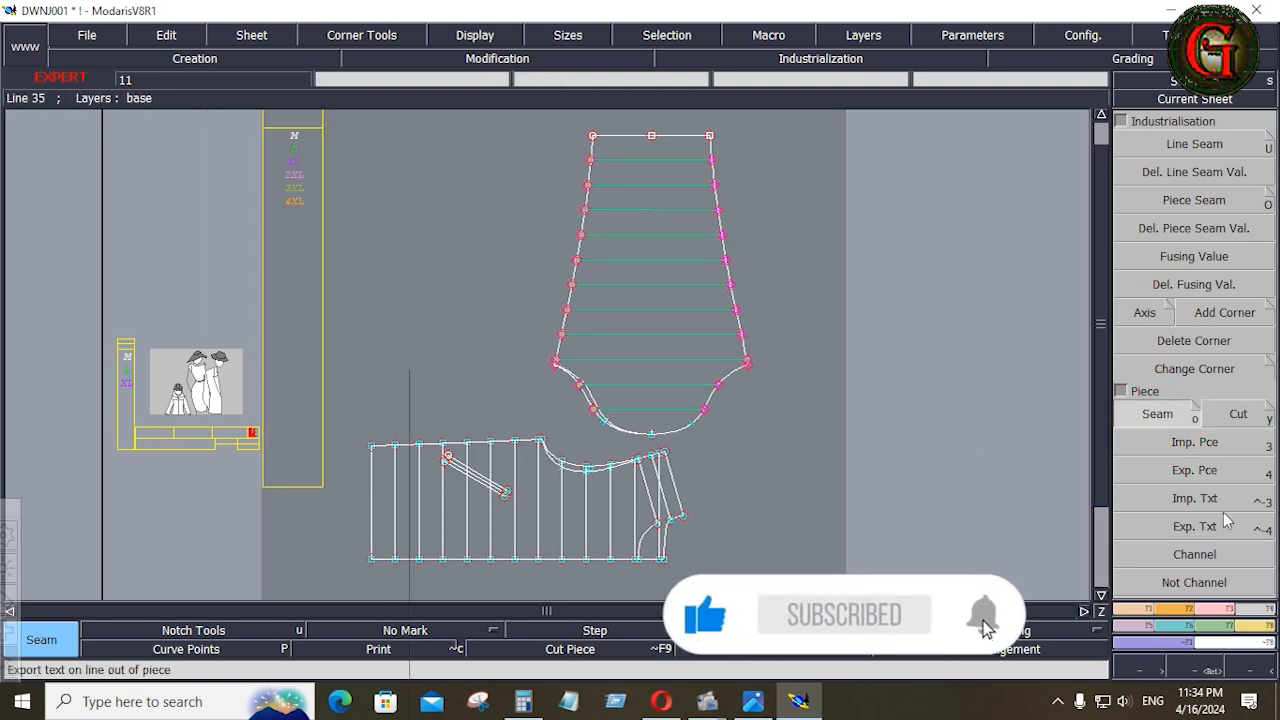
pyautogui.click(584, 389)
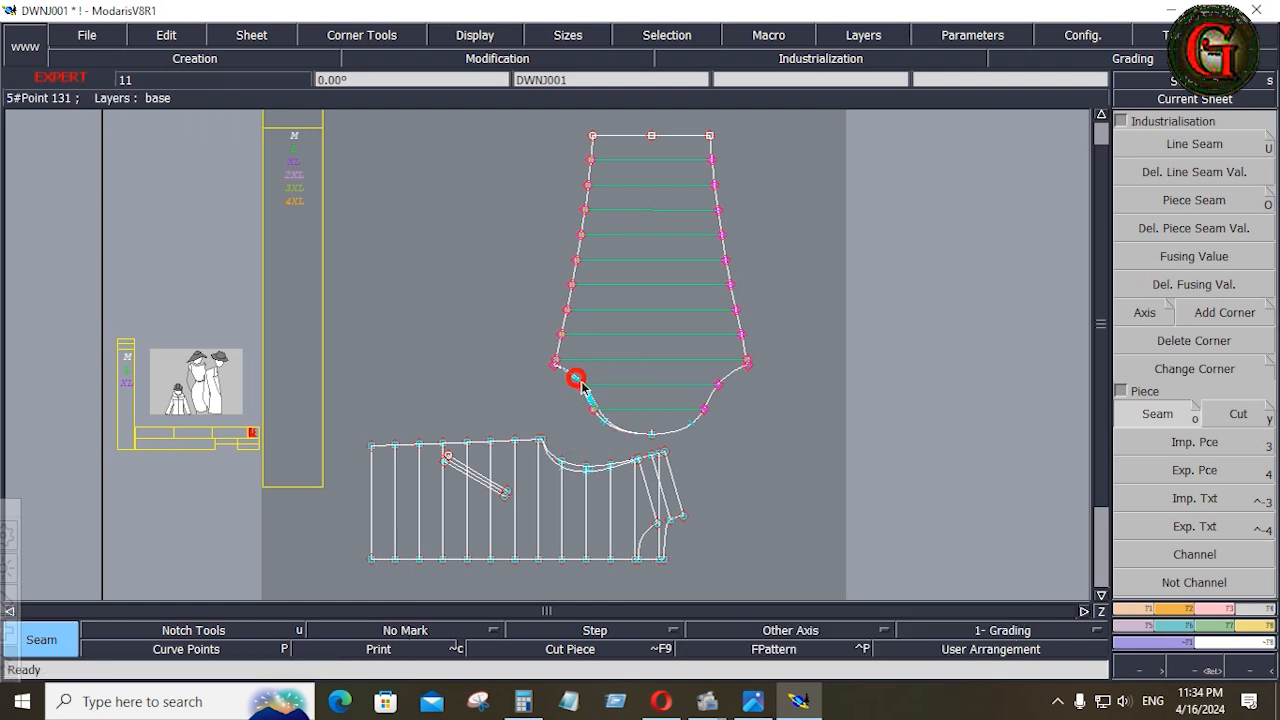
pyautogui.click(692, 358)
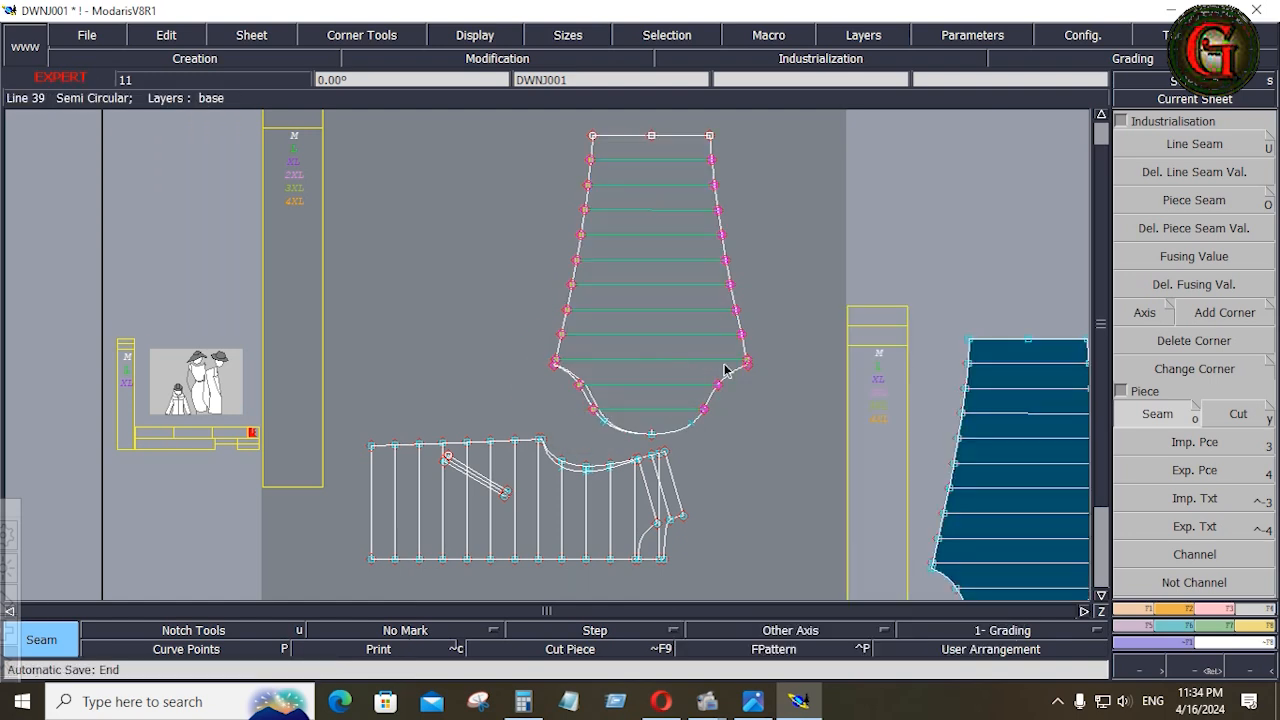
# Add a notch at the middle of the hem on the extracted sleeve piece
pyautogui.click(1172, 610)
pyautogui.click(1193, 147)
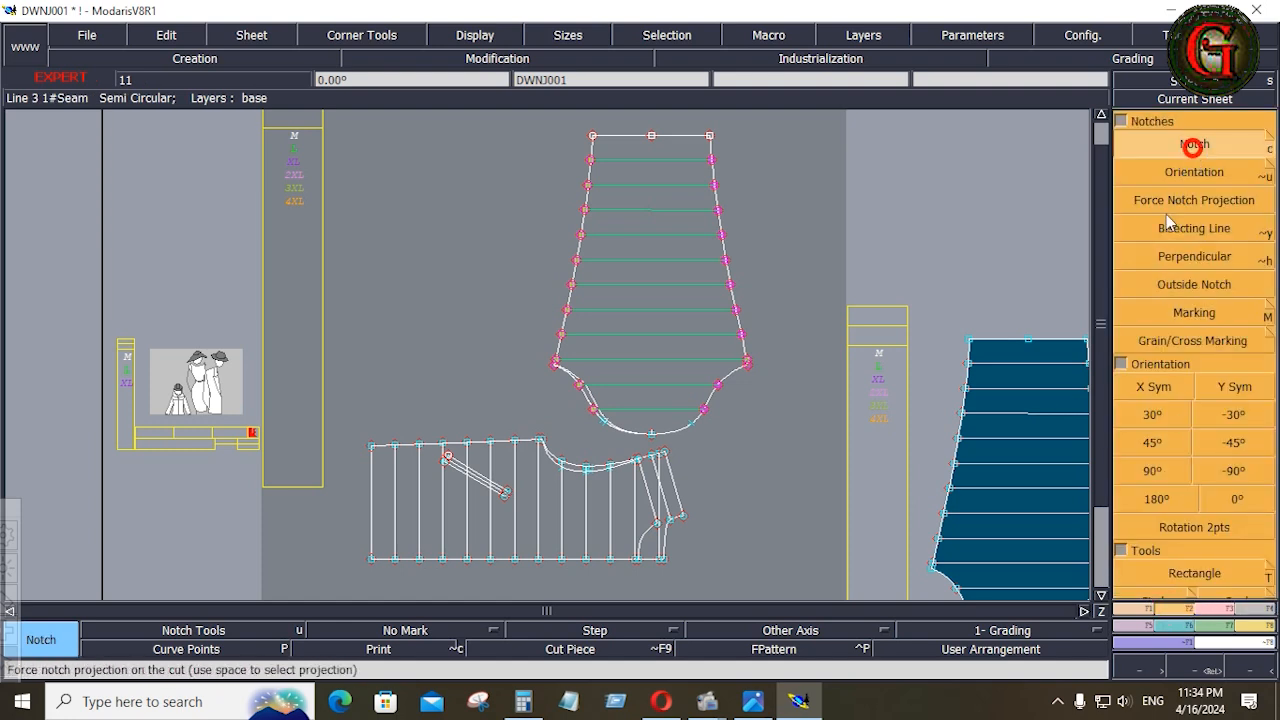
pyautogui.click(1024, 337)
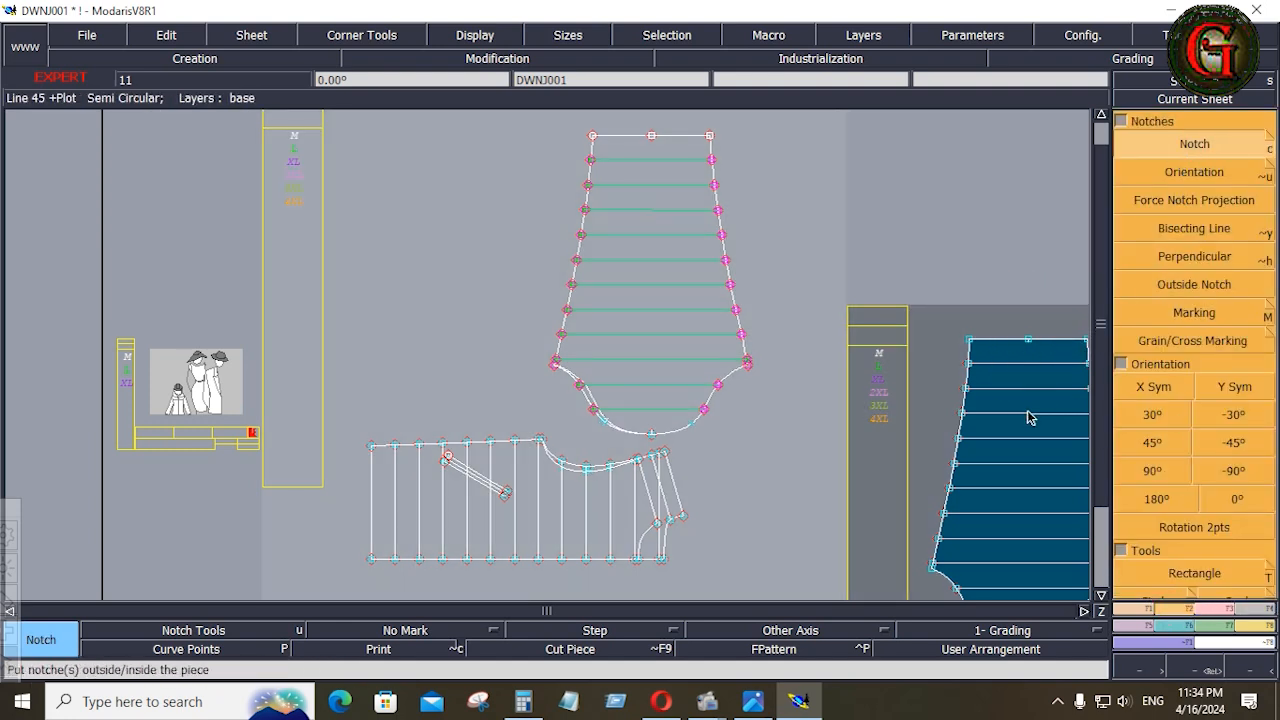
# Apply a Line Seam allowance of 0.4 inches at beginning and end to the whole outline of the sleeve piece
pyautogui.press('Home')
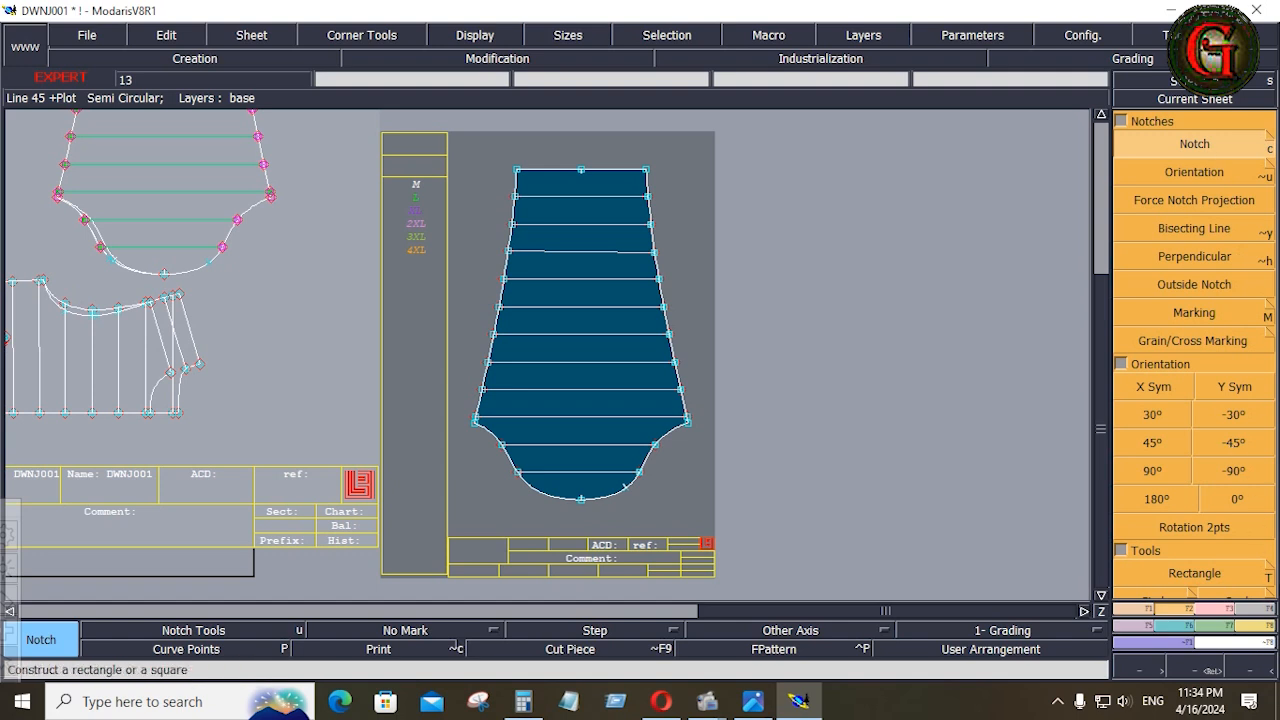
pyautogui.click(1266, 610)
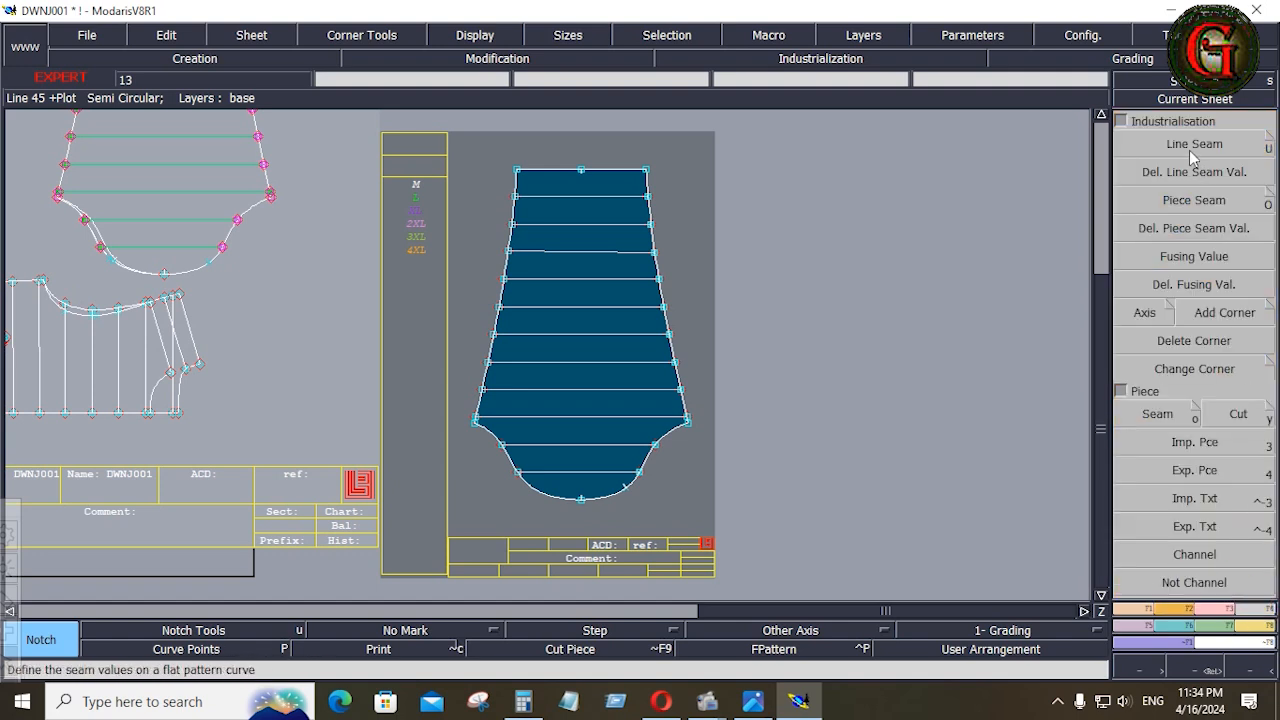
pyautogui.click(1189, 150)
pyautogui.moveTo(456, 138); pyautogui.dragTo(727, 531)
pyautogui.click(613, 505)
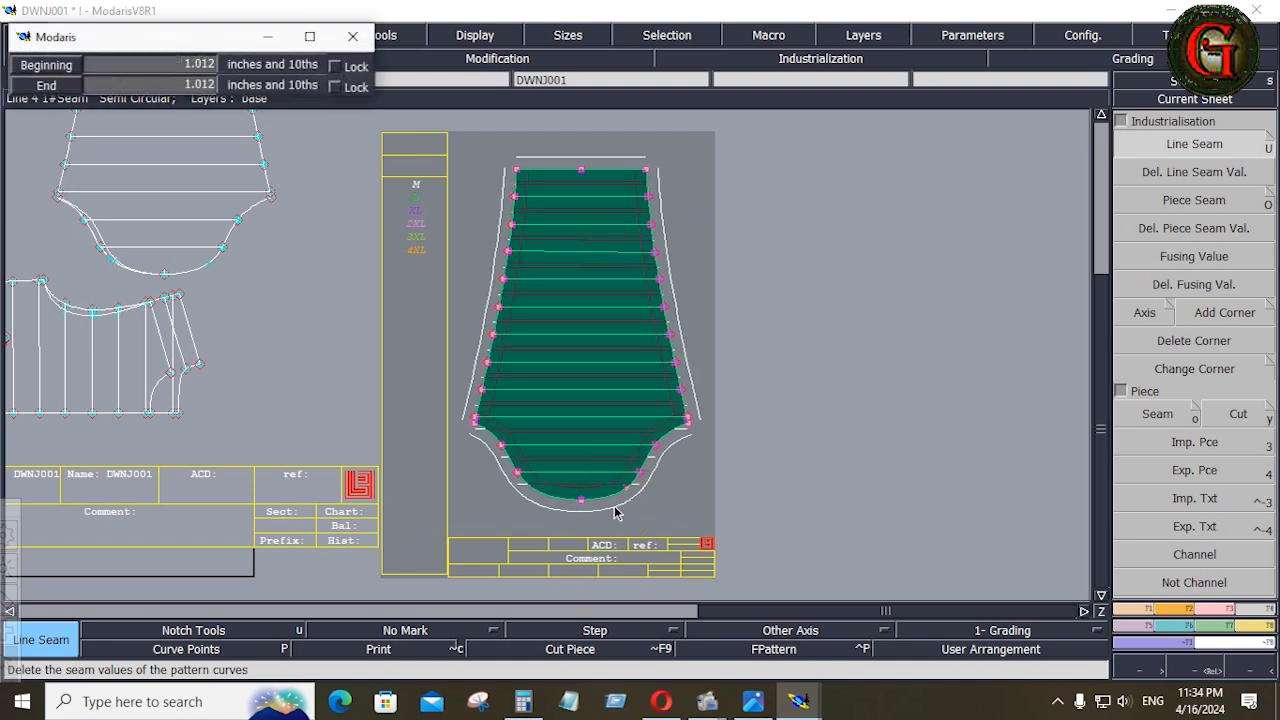
pyautogui.press('Down')
pyautogui.write('.4')
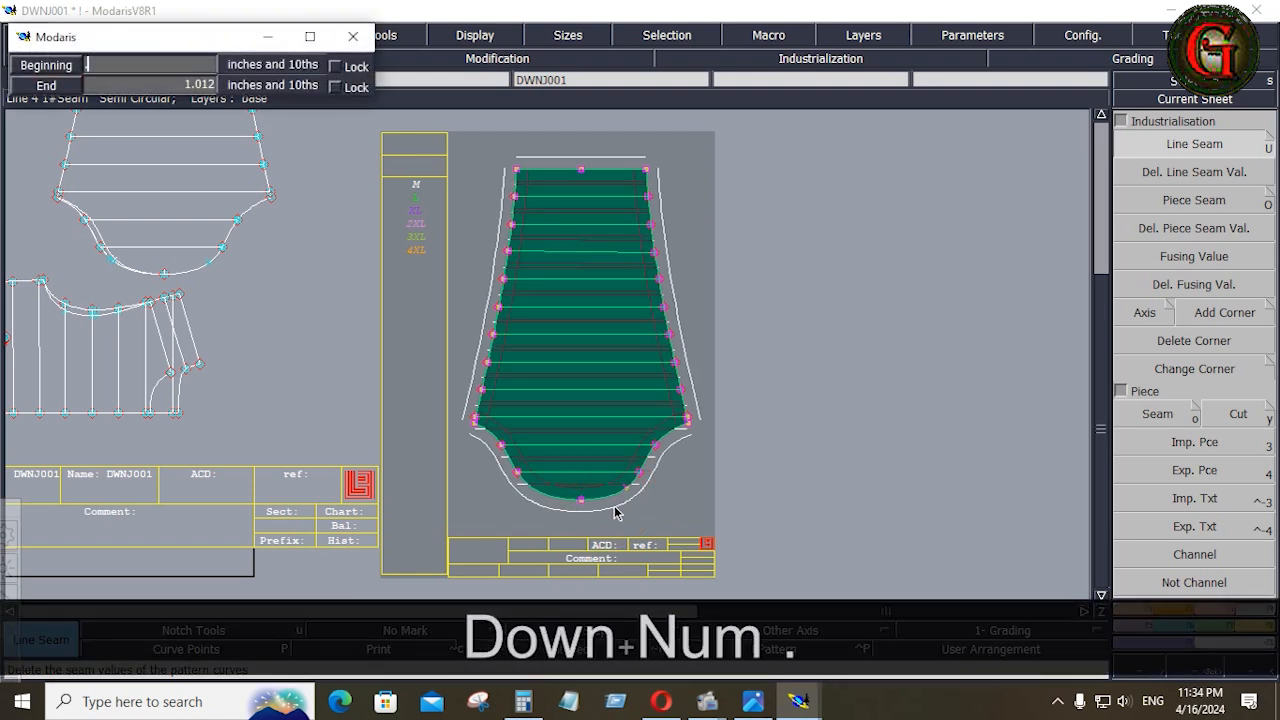
pyautogui.press('Down')
pyautogui.write('.4')
pyautogui.press('Down')
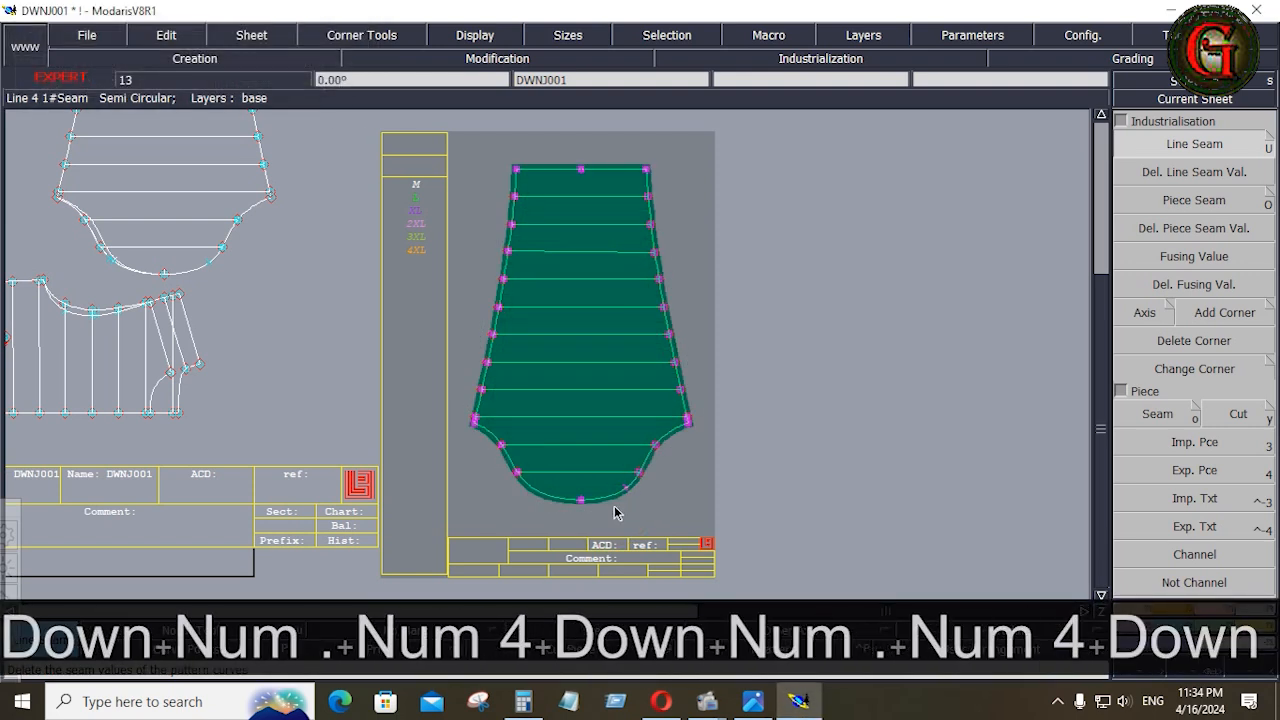
pyautogui.click(678, 510)
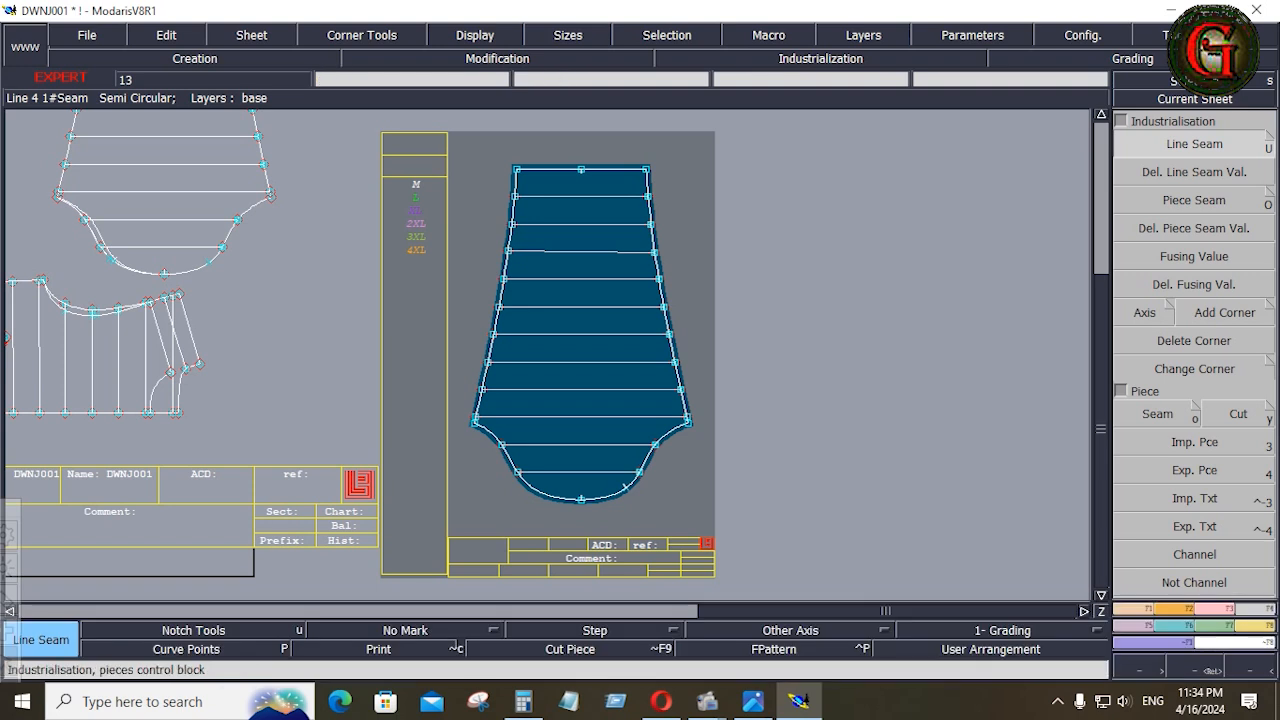
# Rotate the sleeve piece's sheet by -90° and flip it with Y Sym
pyautogui.click(1187, 609)
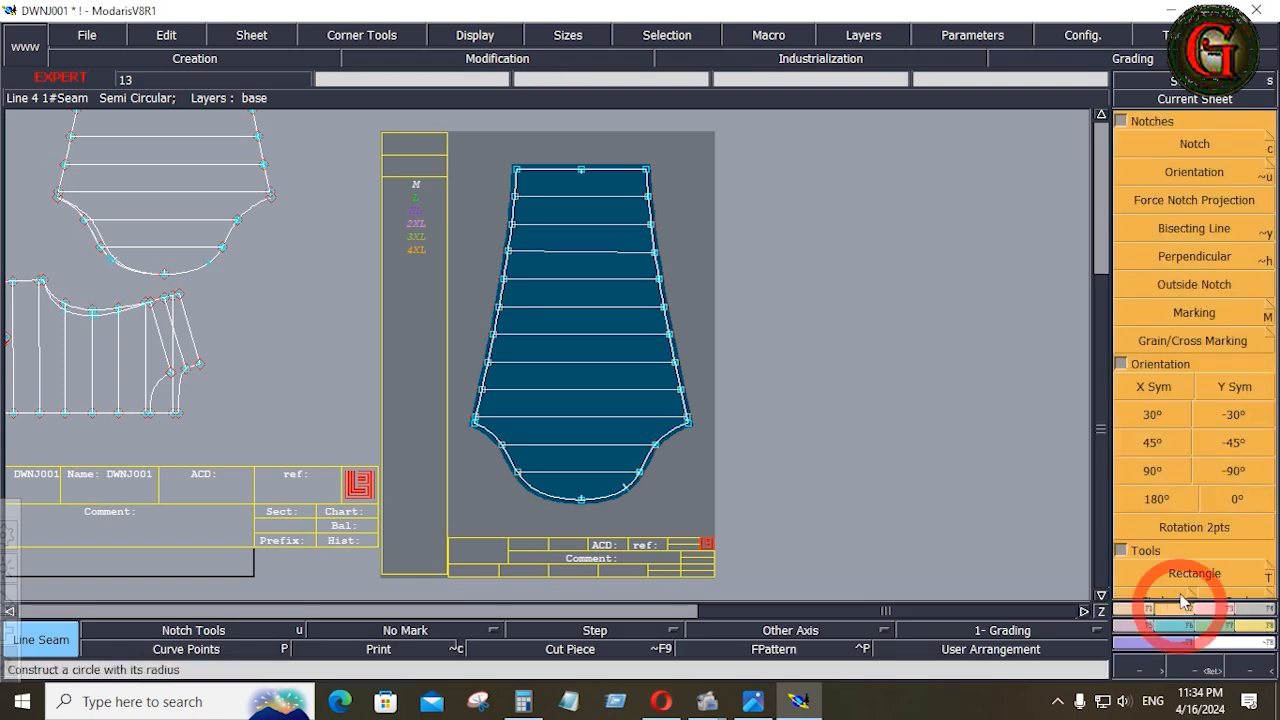
pyautogui.click(1208, 476)
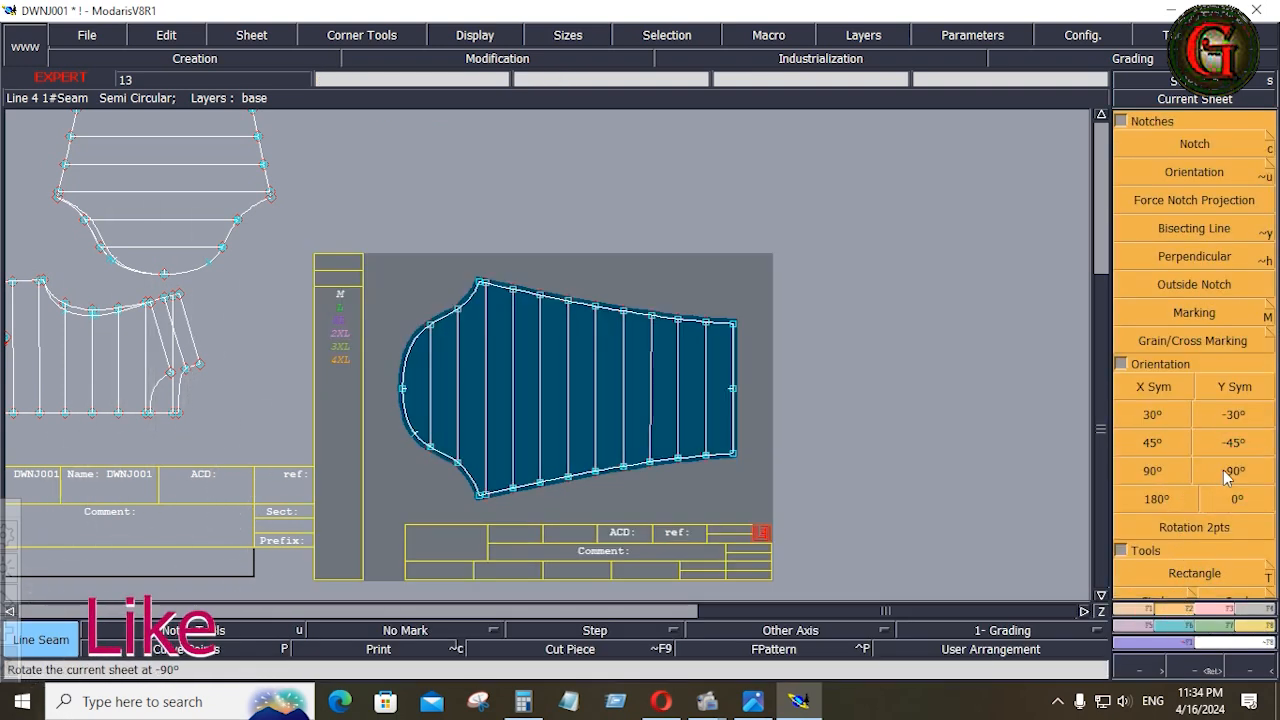
pyautogui.click(1222, 386)
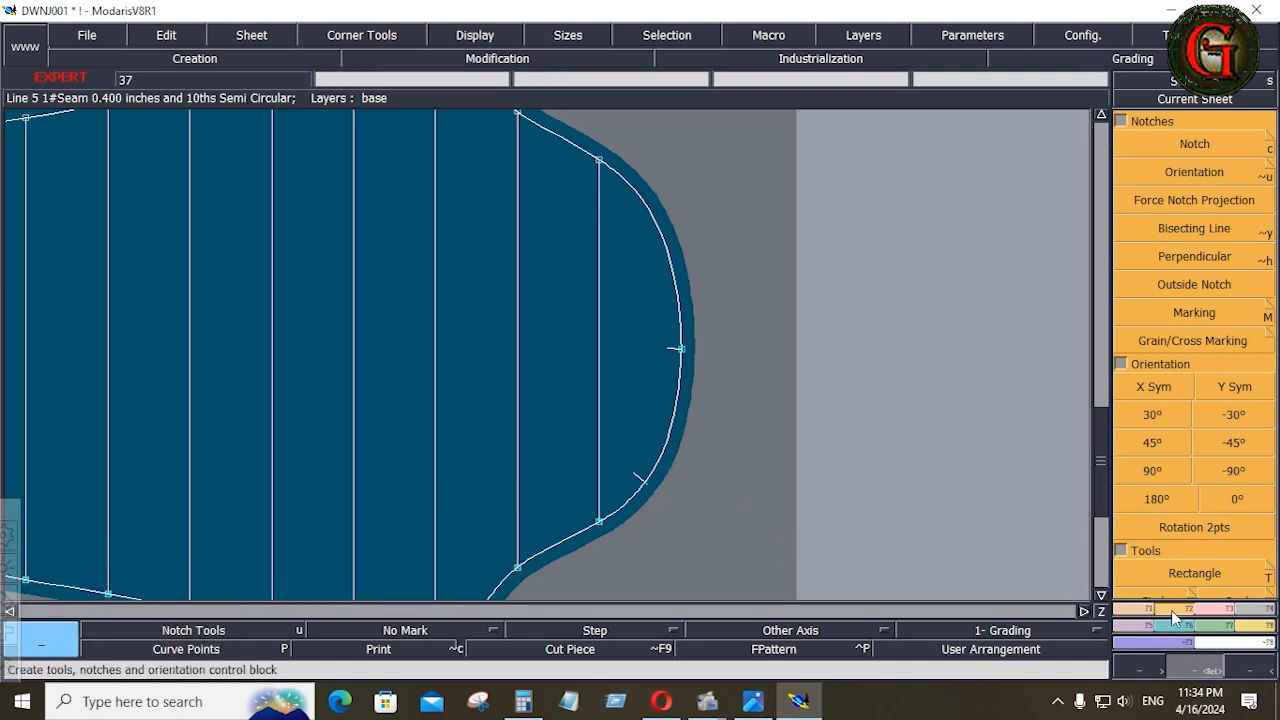
# Add a double notch on the sleeve piece's cap opposite the single side notch, and insert its points into the curve
pyautogui.click(1195, 143)
pyautogui.click(652, 222)
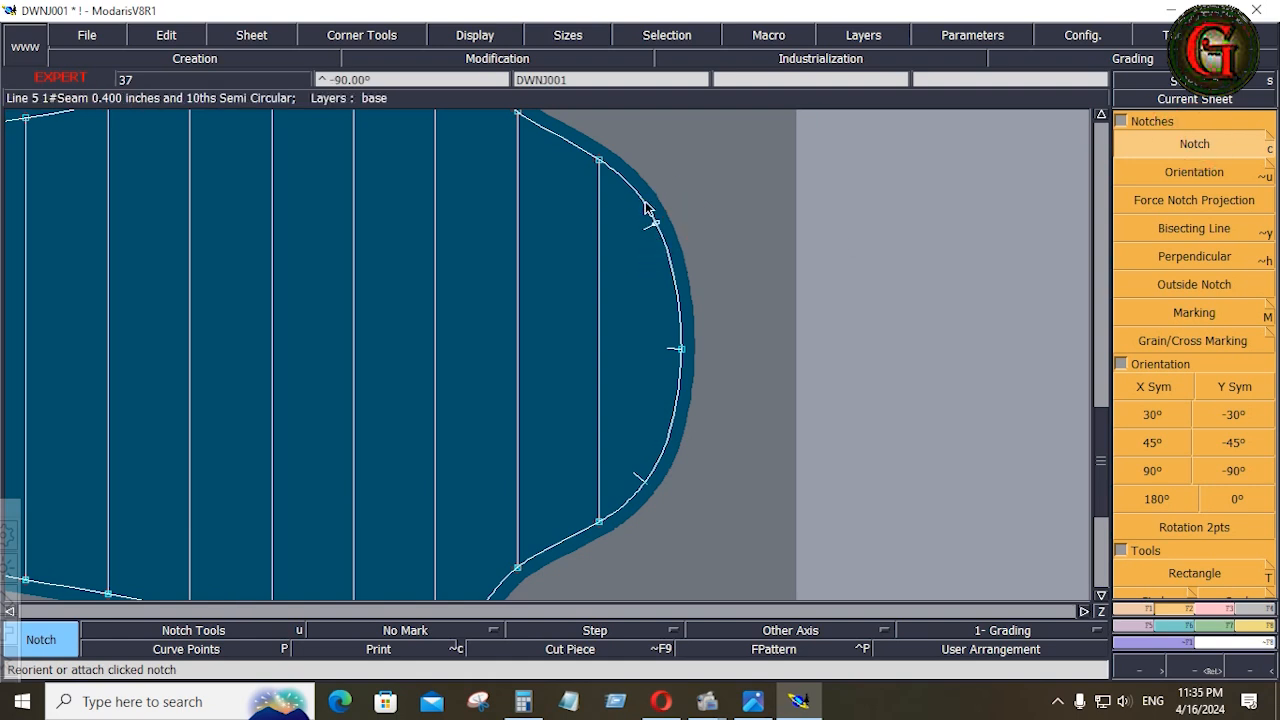
pyautogui.click(1229, 609)
pyautogui.click(1190, 471)
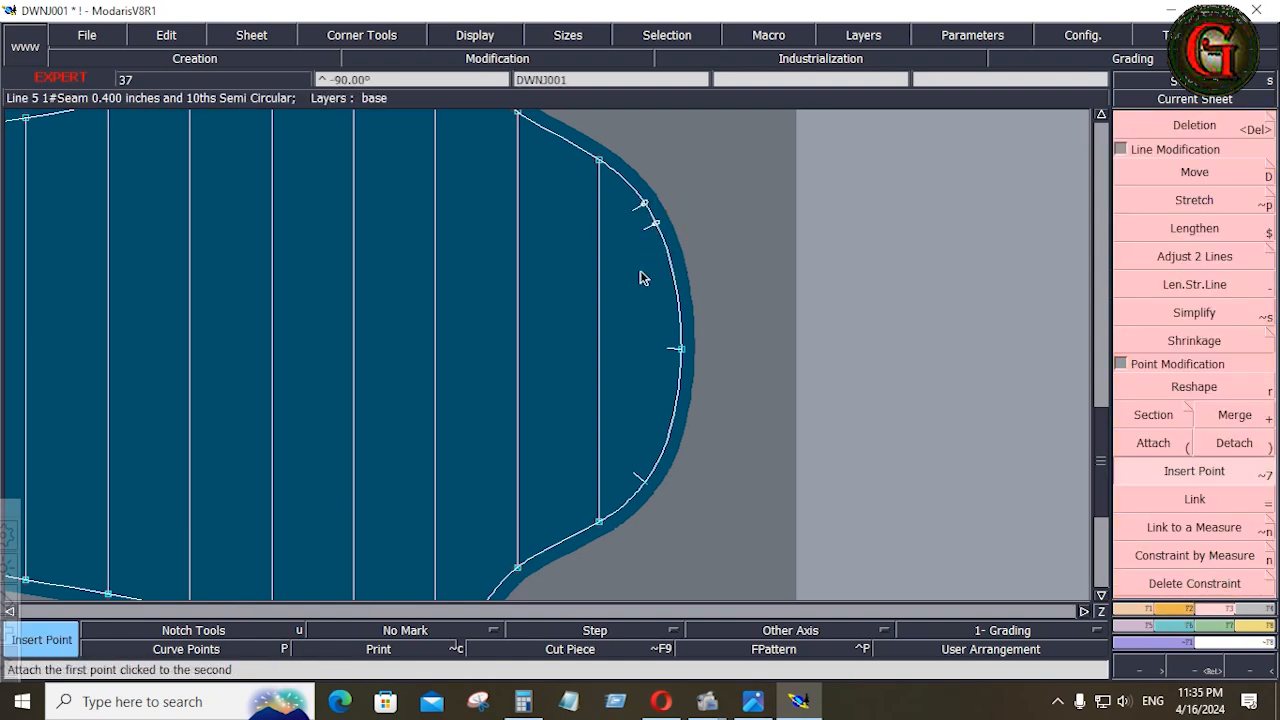
pyautogui.click(646, 203)
pyautogui.press('Home')
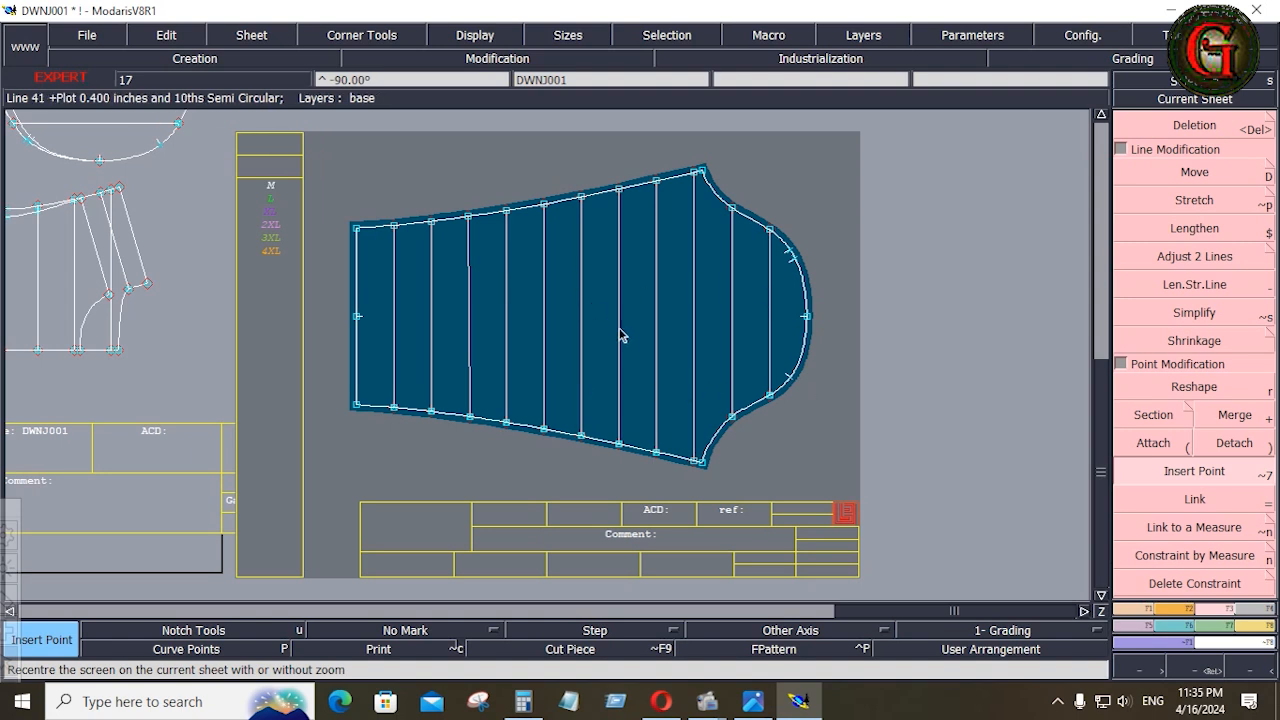
# Draw a horizontal axis of type Grain Line Axis 'DF' in the middle of the sleeve piece
pyautogui.click(822, 632)
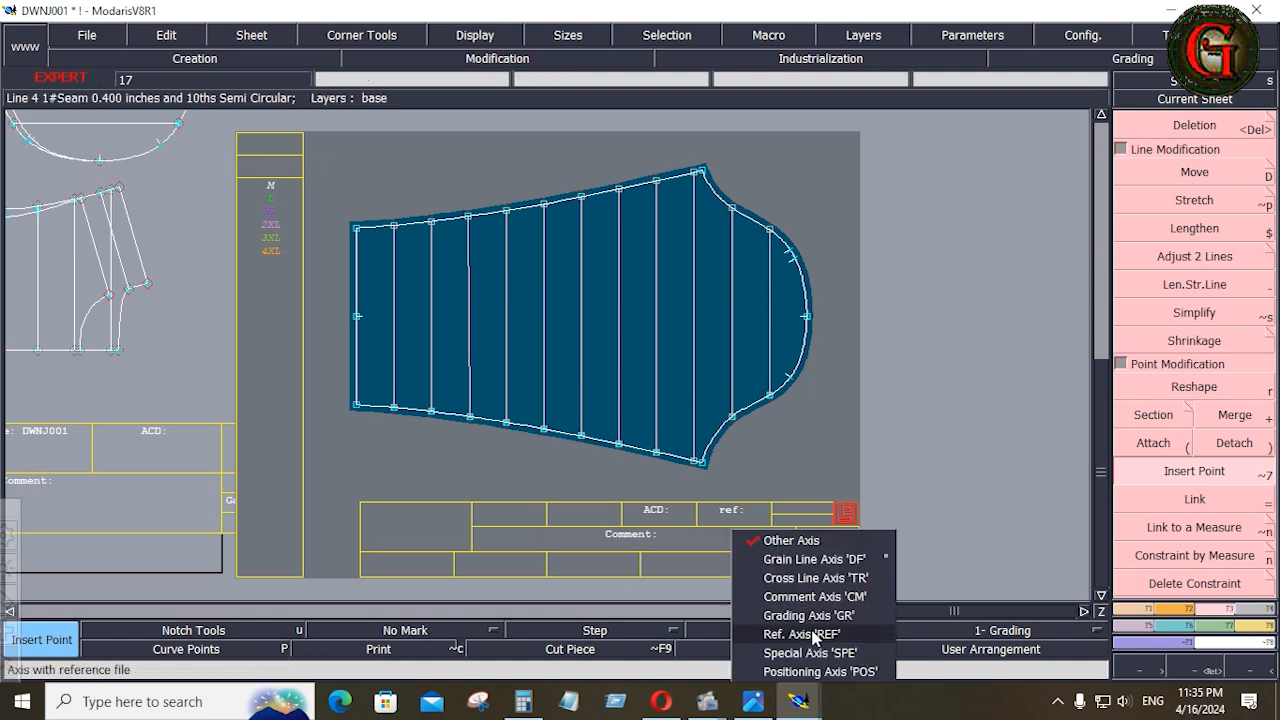
pyautogui.click(810, 559)
pyautogui.press('ctrl')
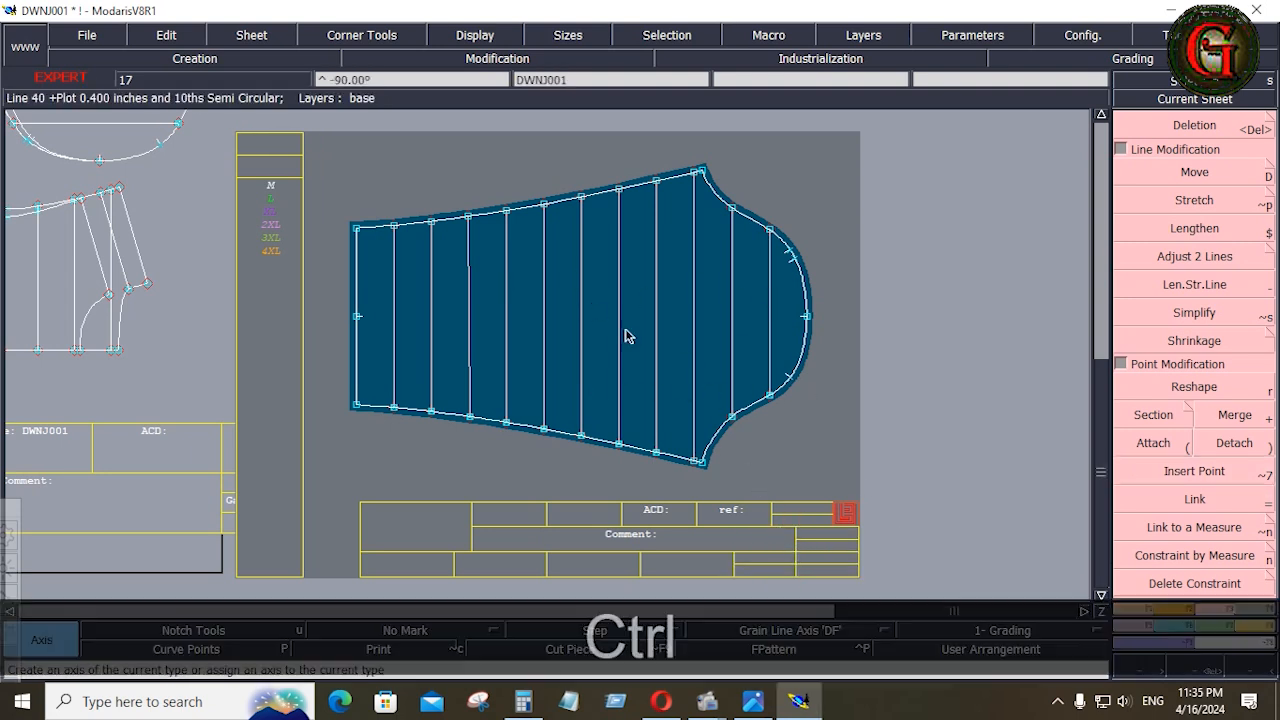
pyautogui.click(562, 301)
# Extract the front body from the base pattern as its own piece with Seam, covering the pocket area and keeping the pocket lines
pyautogui.press('j')
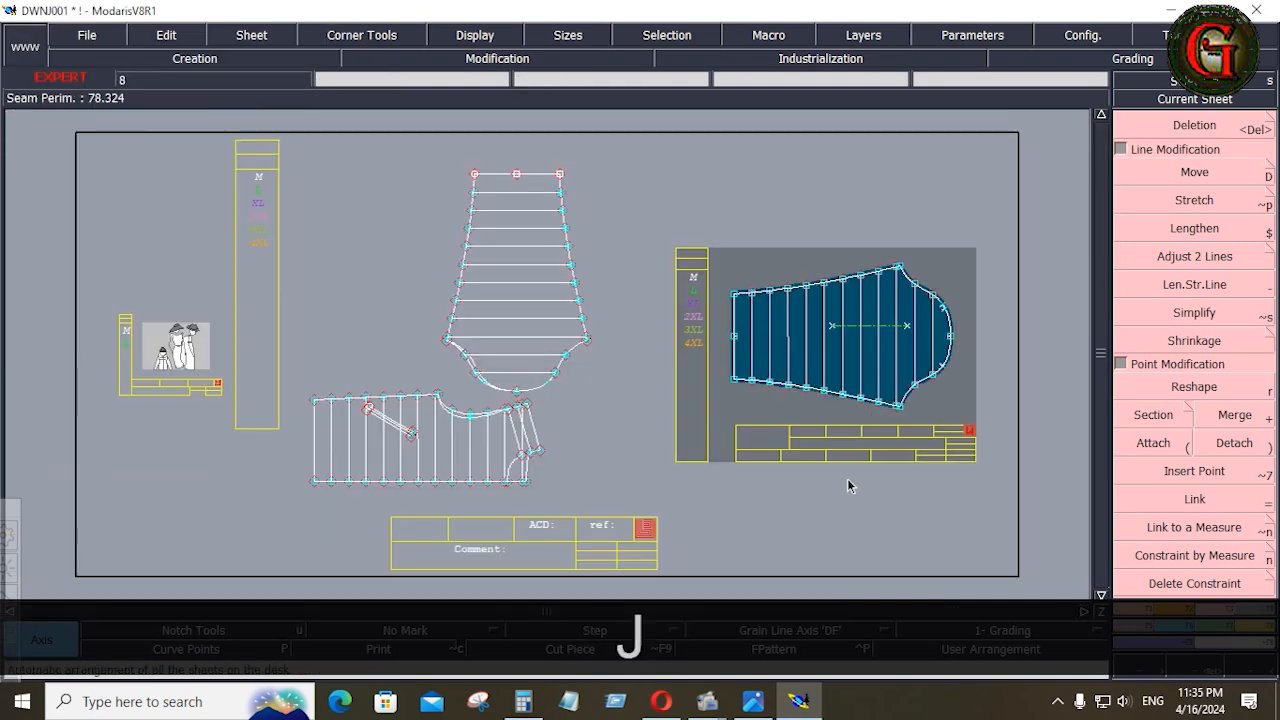
pyautogui.press('Return')
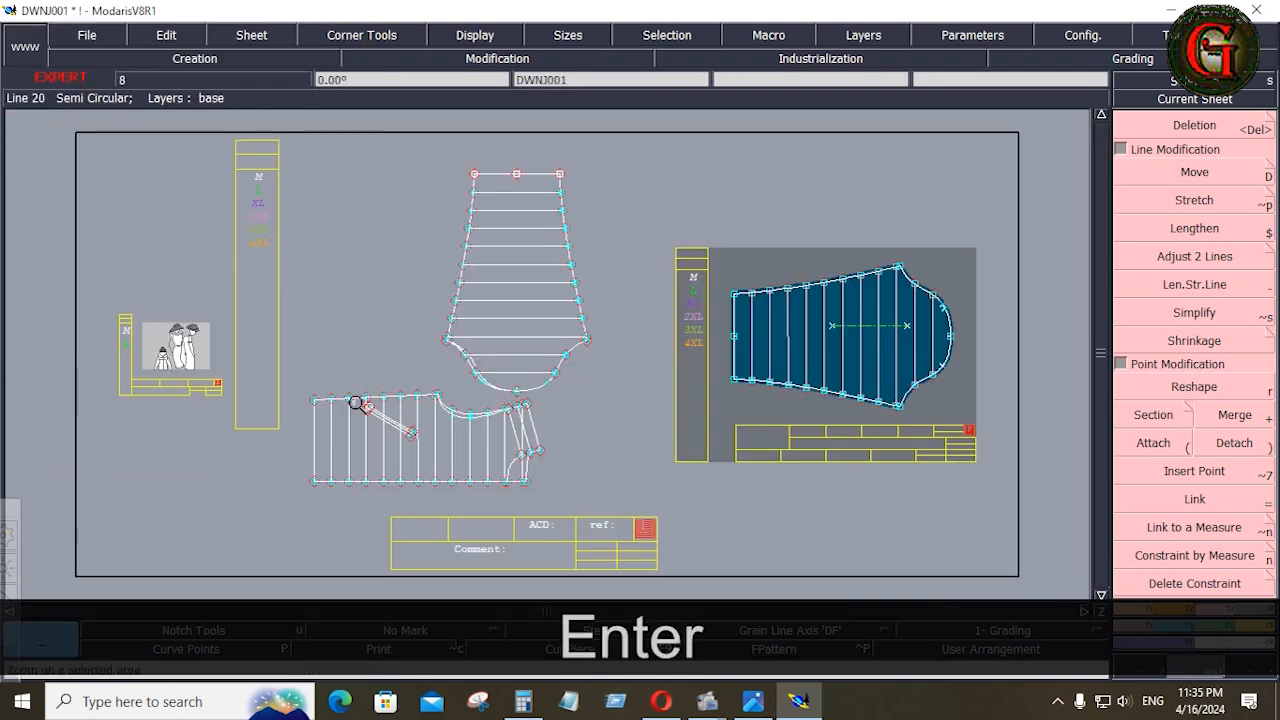
pyautogui.moveTo(278, 382); pyautogui.dragTo(594, 510)
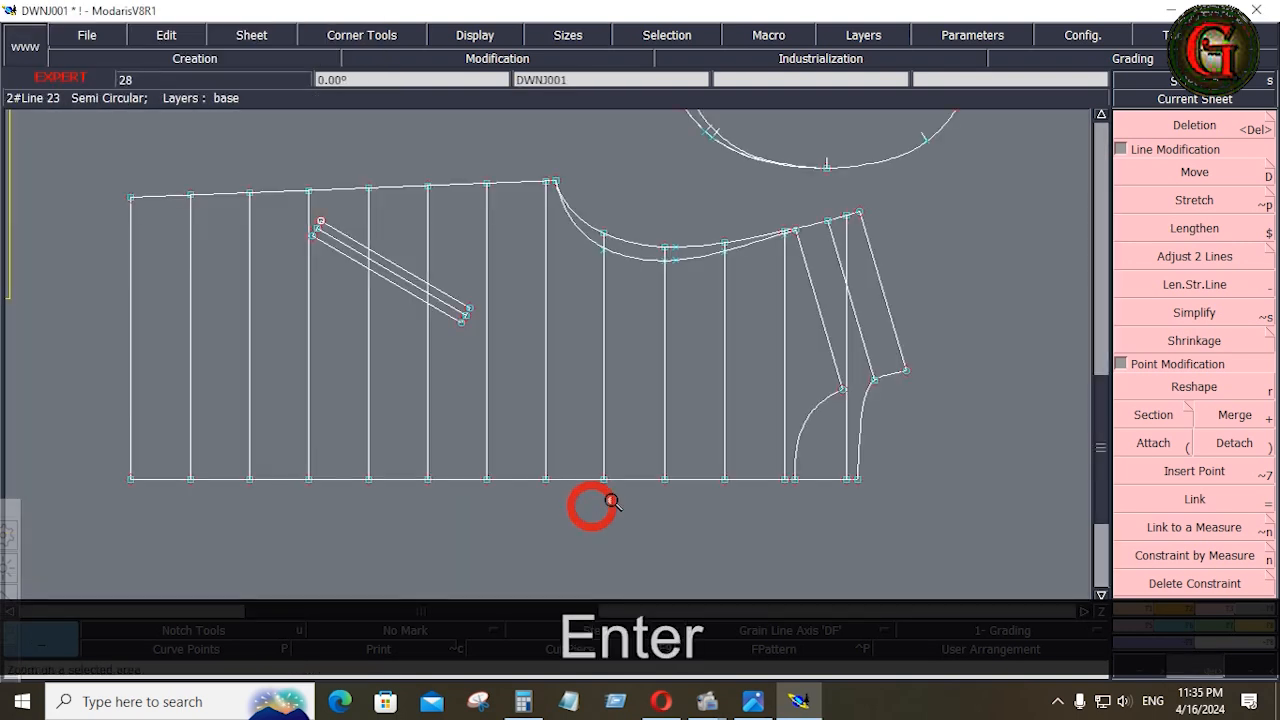
pyautogui.click(1267, 614)
pyautogui.click(1168, 414)
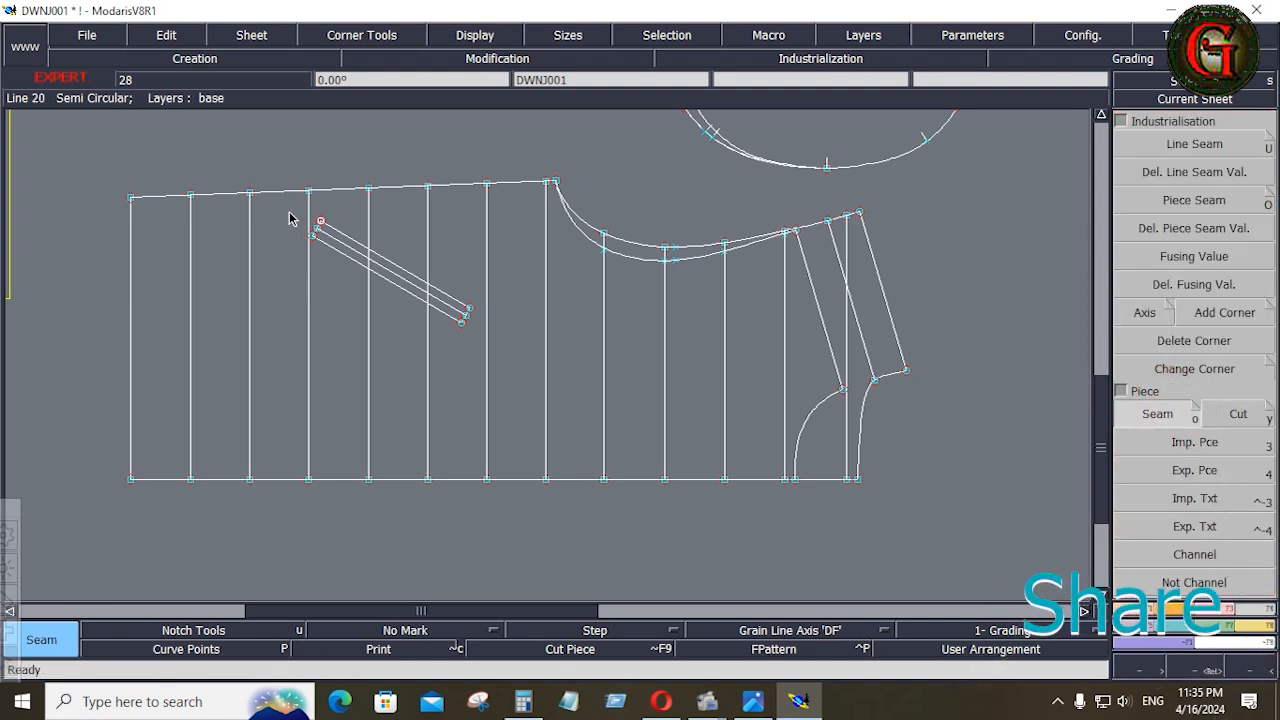
pyautogui.moveTo(289, 219); pyautogui.dragTo(483, 390)
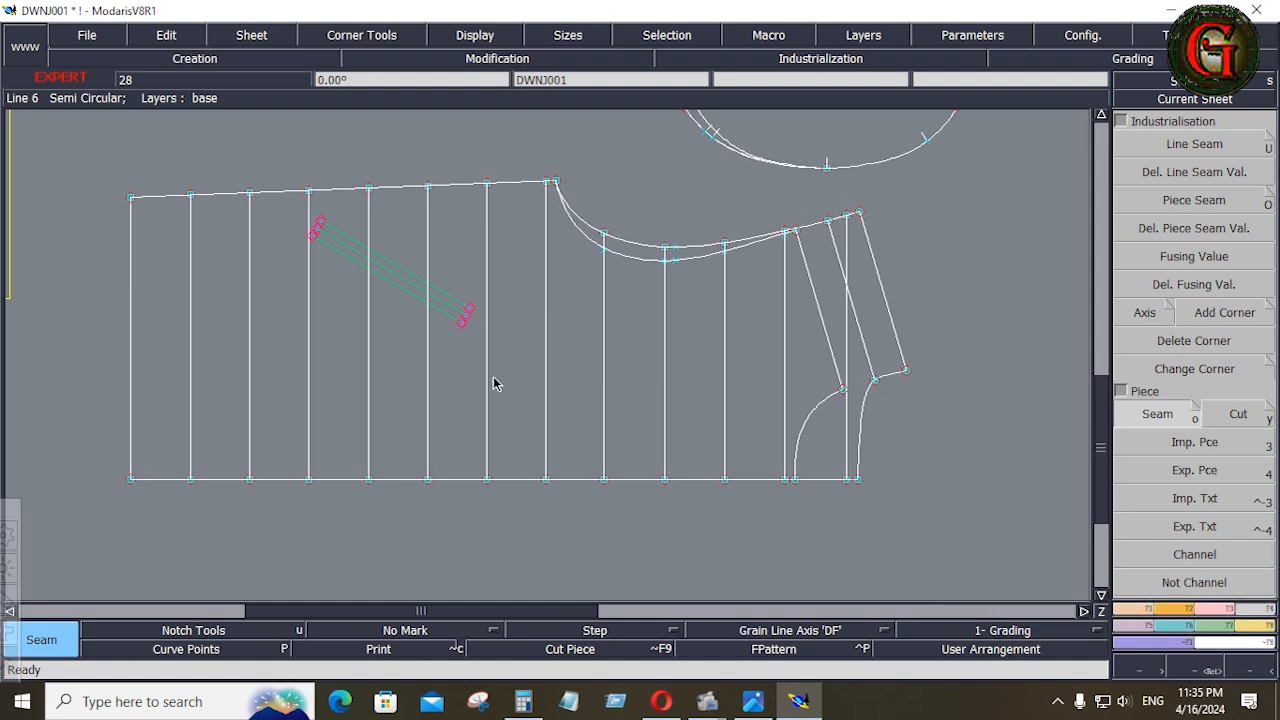
pyautogui.moveTo(157, 292); pyautogui.dragTo(792, 393)
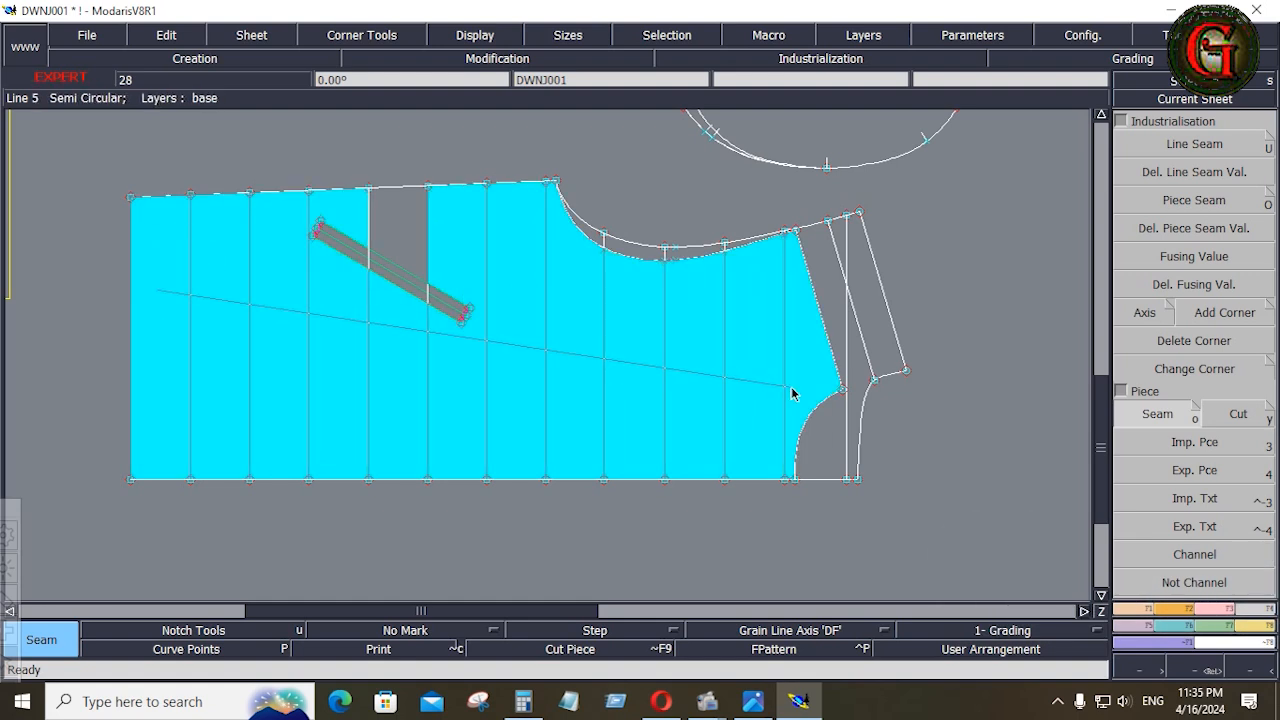
pyautogui.click(791, 387)
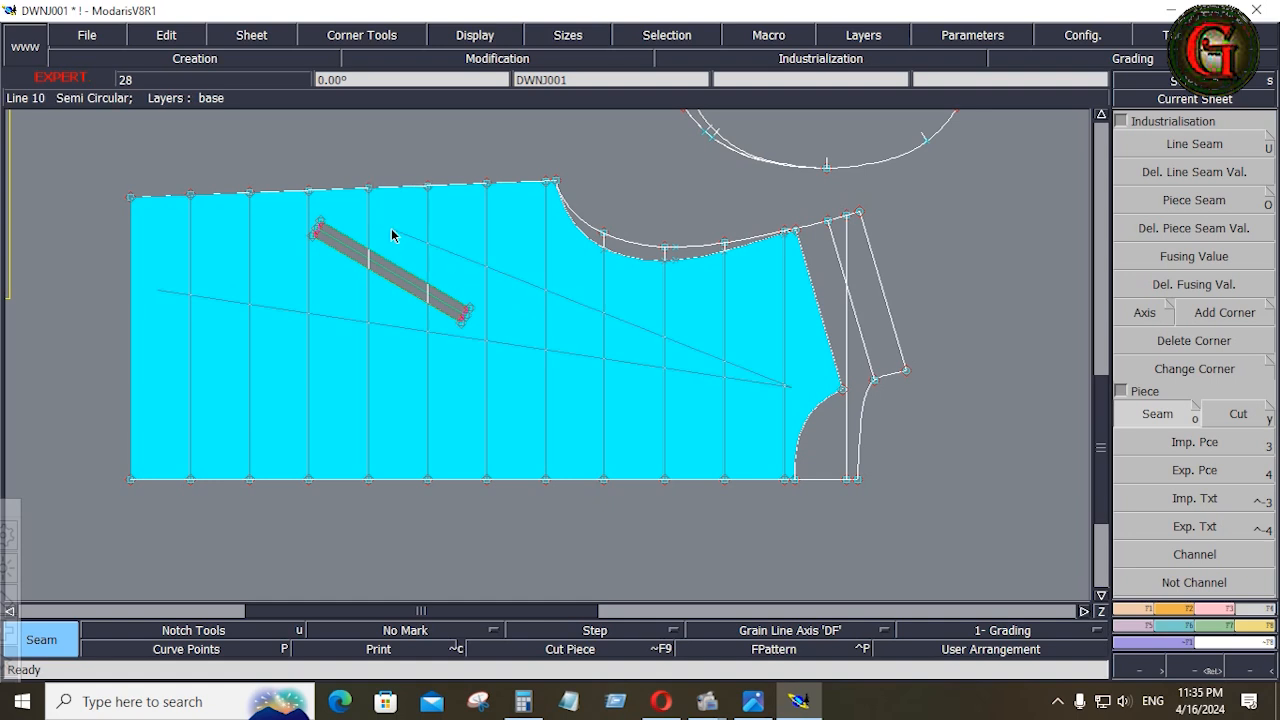
pyautogui.click(390, 226)
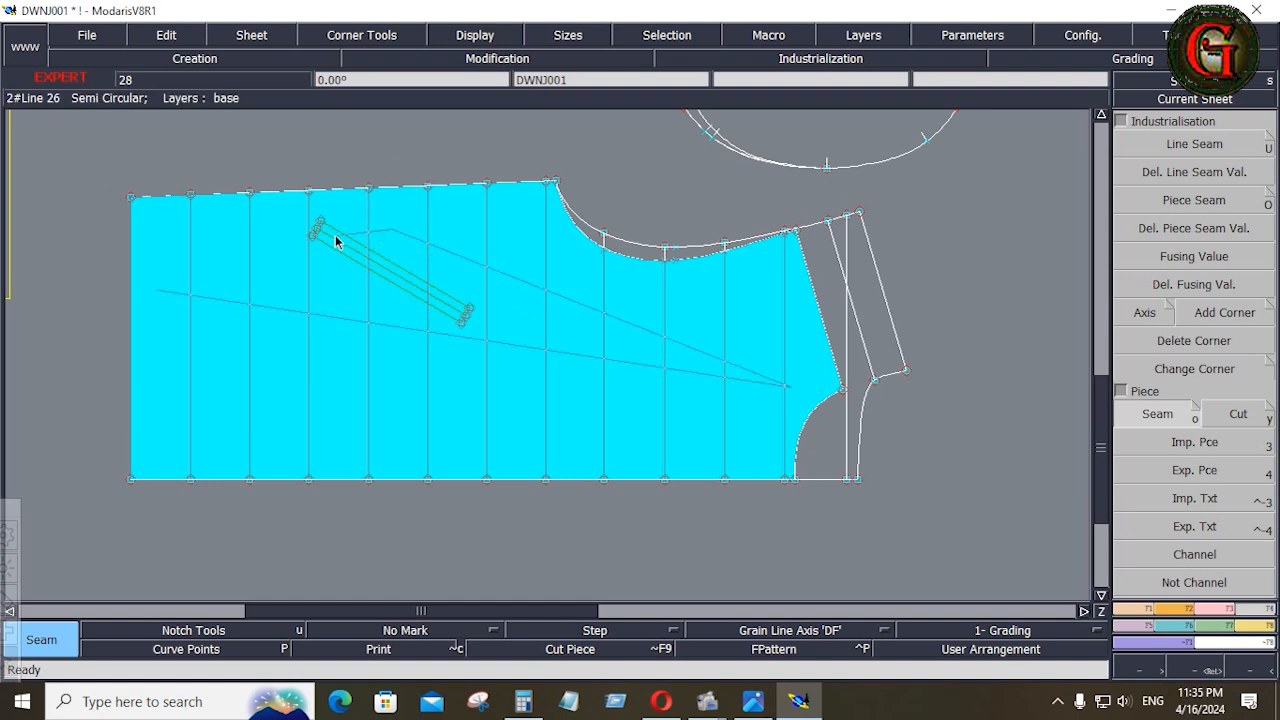
pyautogui.click(464, 286)
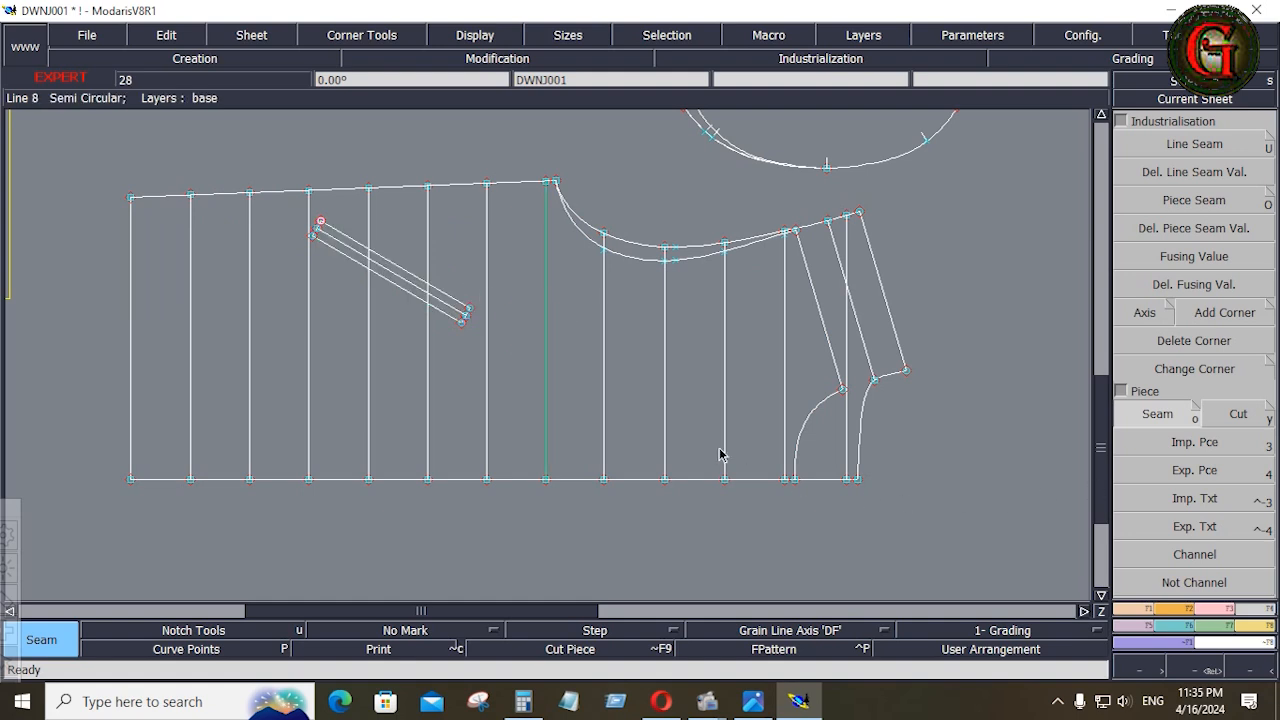
# Check the pocket in the DOWN JACKET TECHPACK picture, and extract the slanted pocket strip from the base pattern as its own piece
pyautogui.click(752, 701)
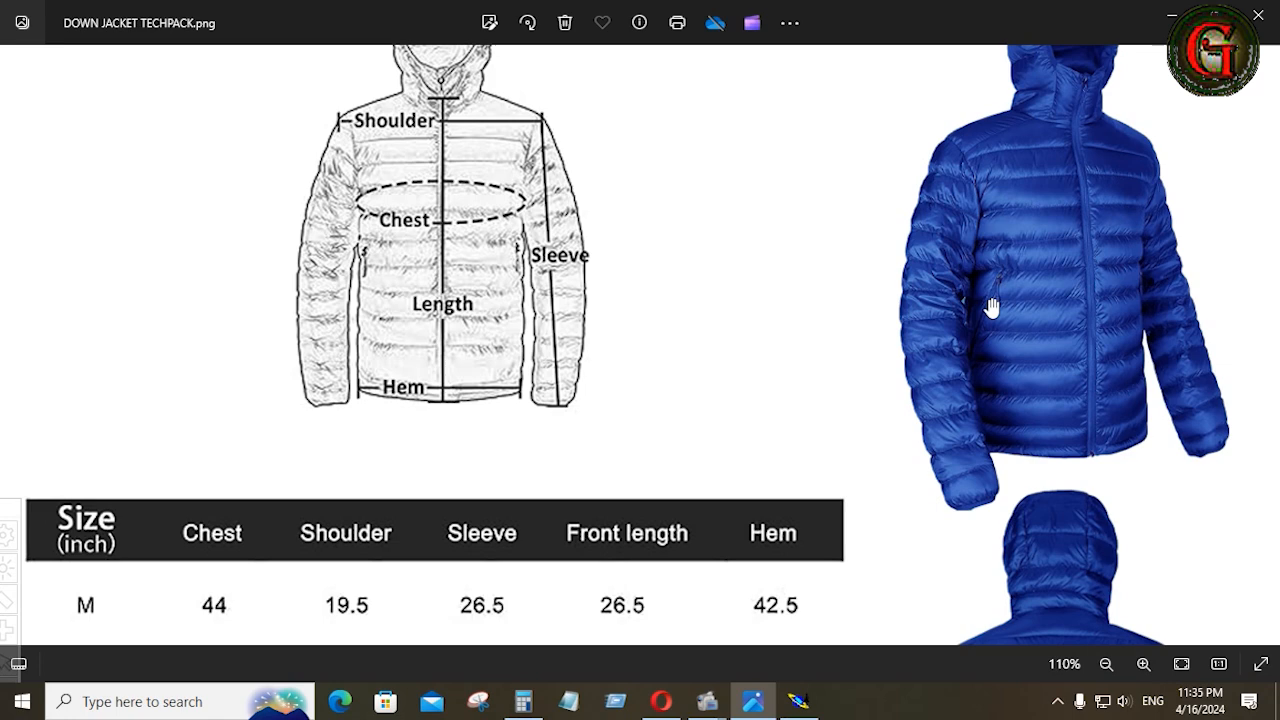
pyautogui.click(798, 701)
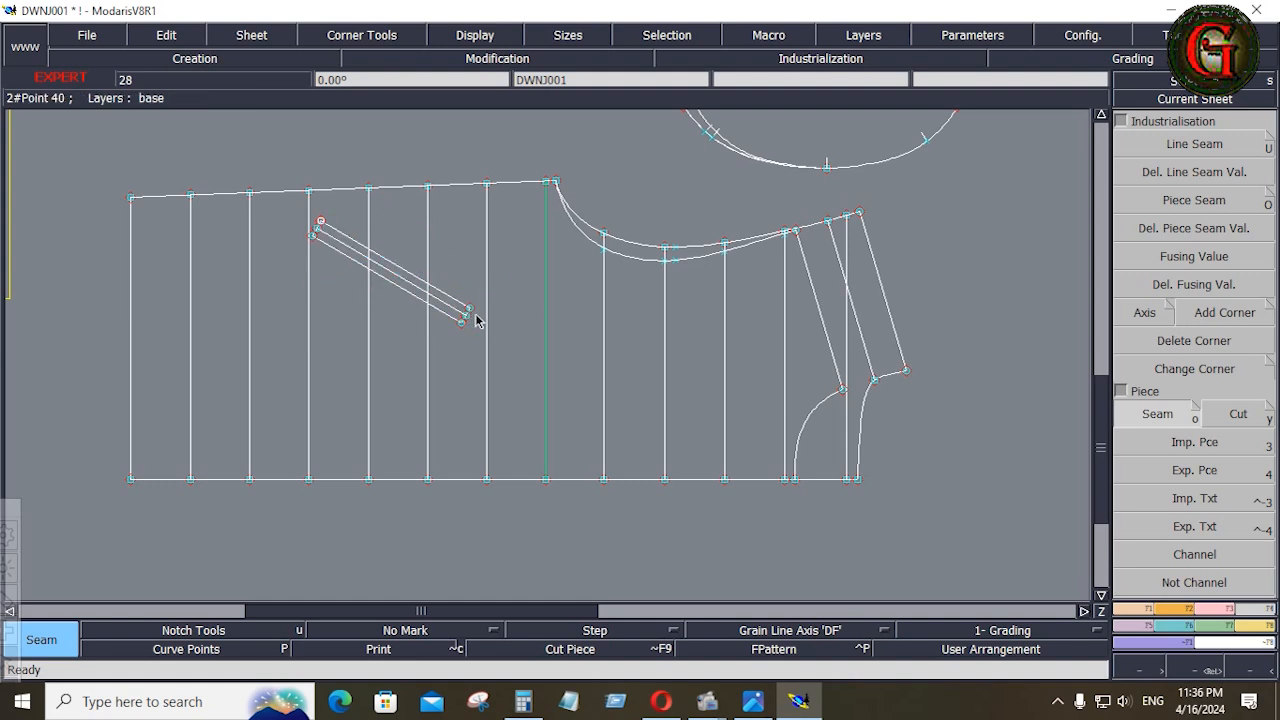
pyautogui.press('j')
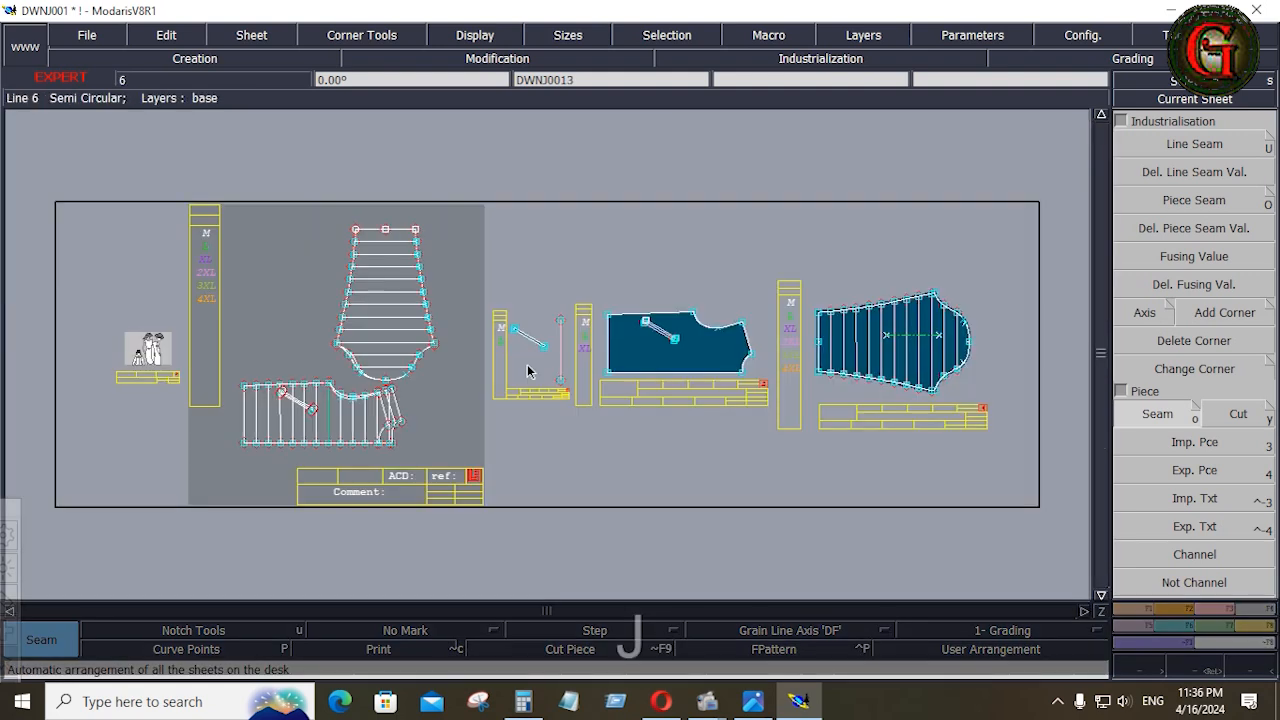
# Rotate the pocket strip's sheet by two points so the strip lies horizontally, and delete the stray line beside it
pyautogui.press('Home')
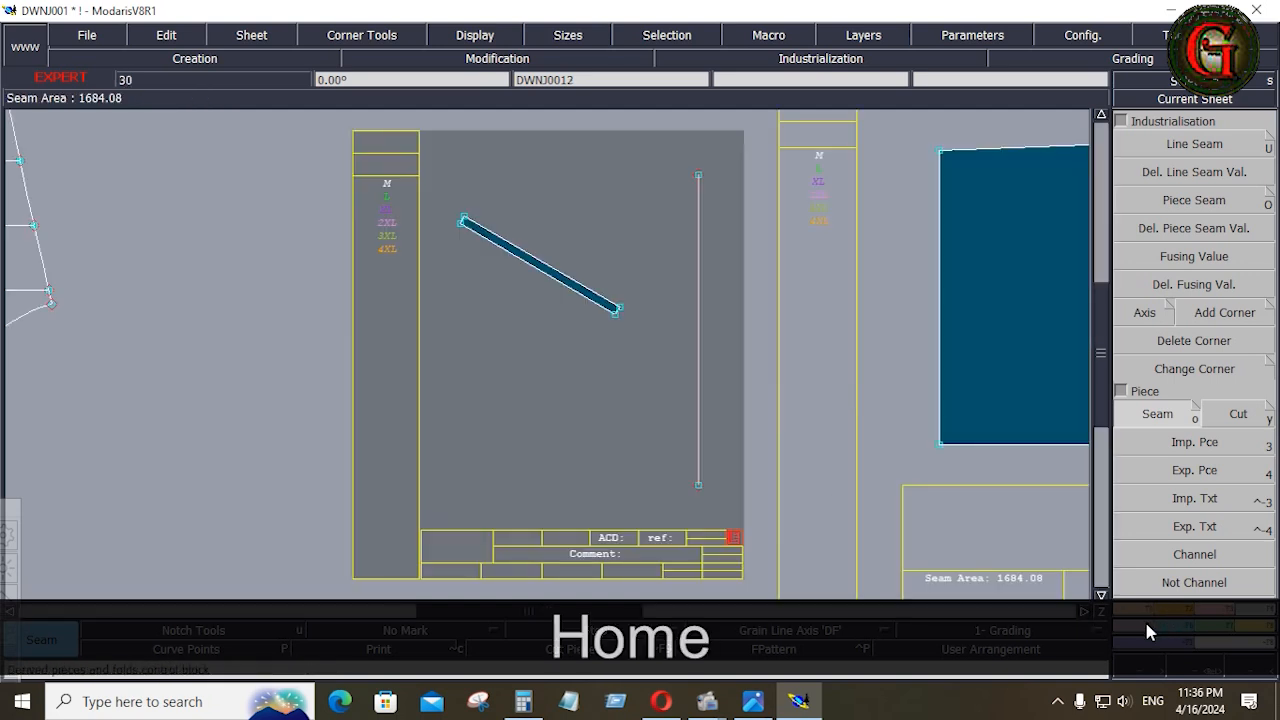
pyautogui.click(1185, 609)
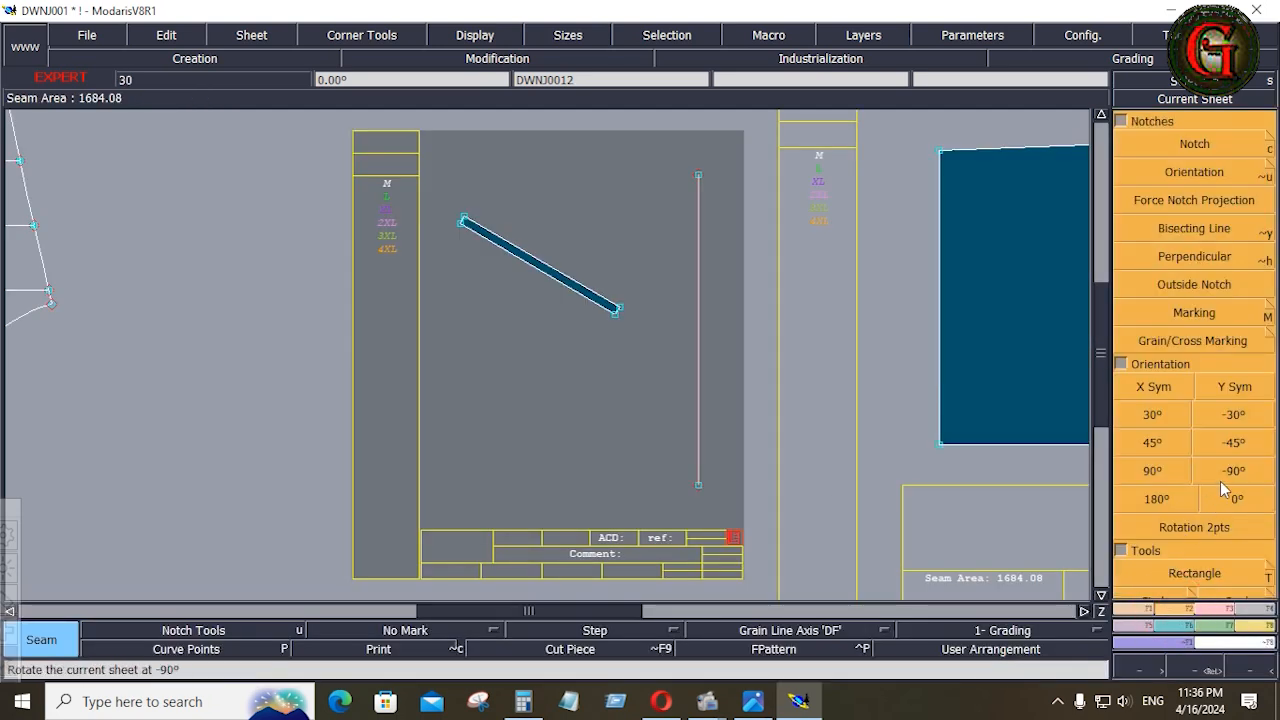
pyautogui.click(1212, 525)
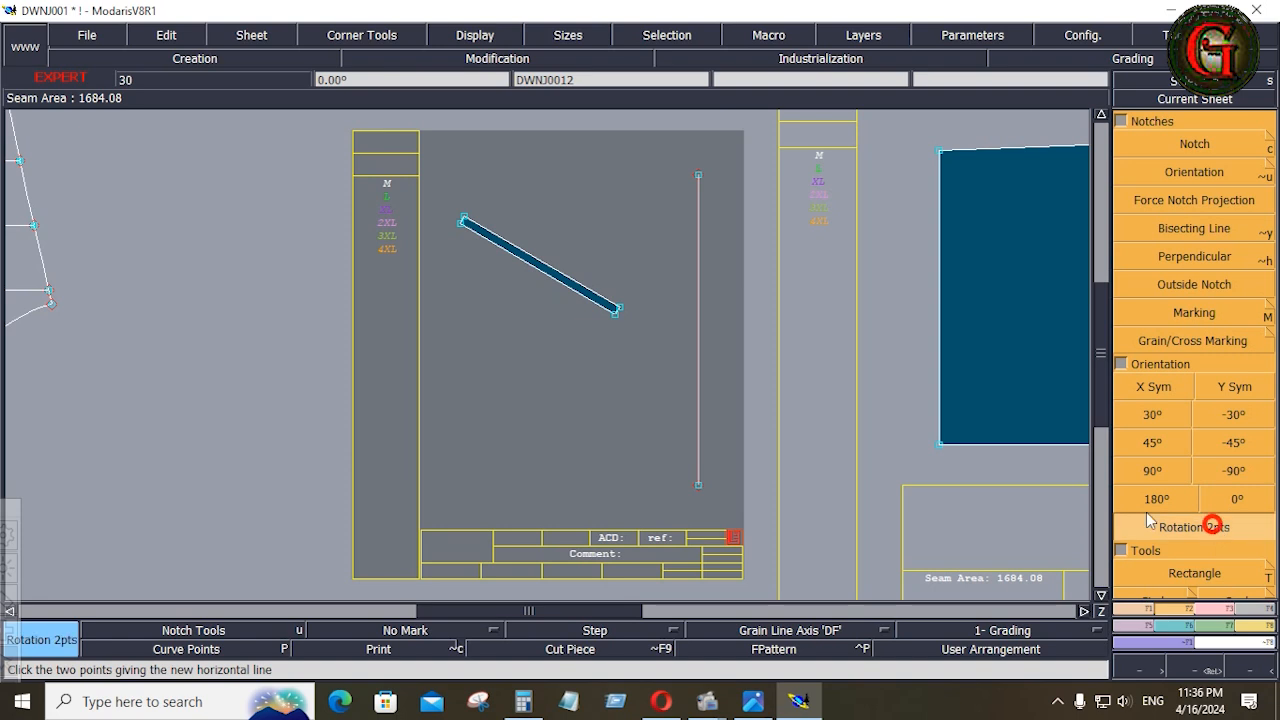
pyautogui.click(462, 221)
pyautogui.click(617, 311)
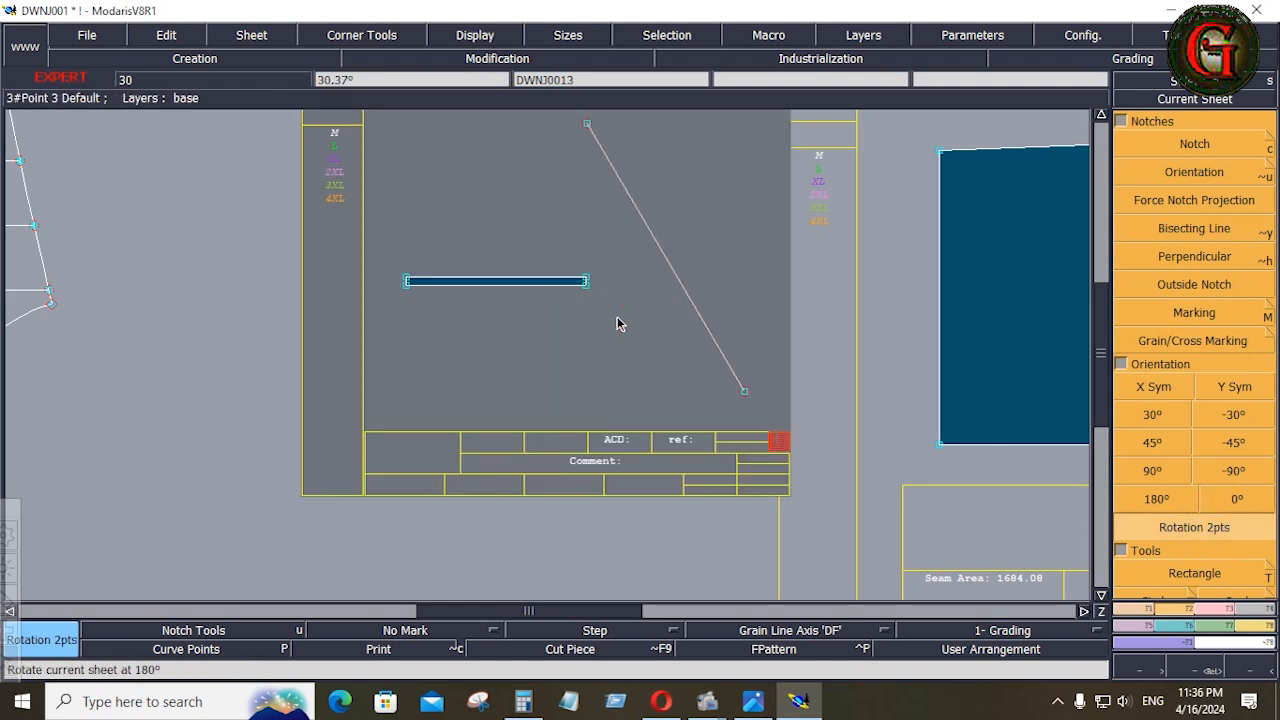
pyautogui.press('Delete')
pyautogui.click(701, 318)
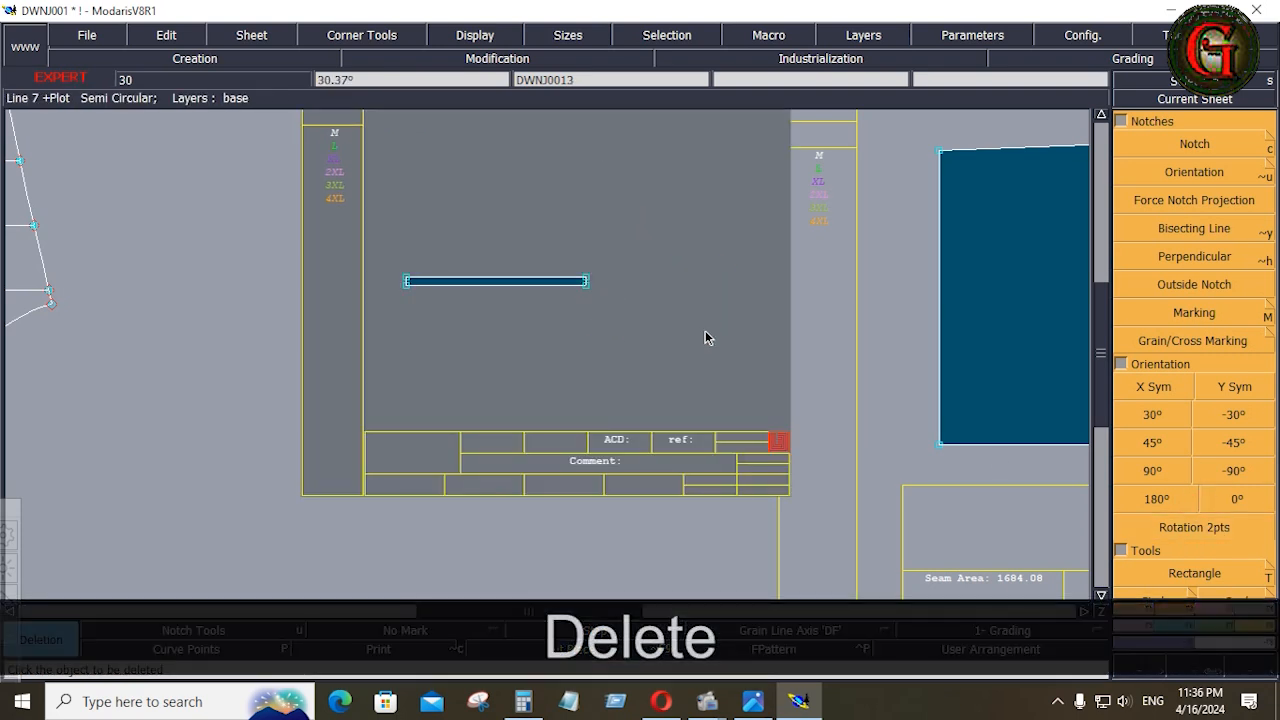
# Create a double-width pocket piece by mirroring the strip across its lower long edge with Sym 2Pts
pyautogui.click(1136, 630)
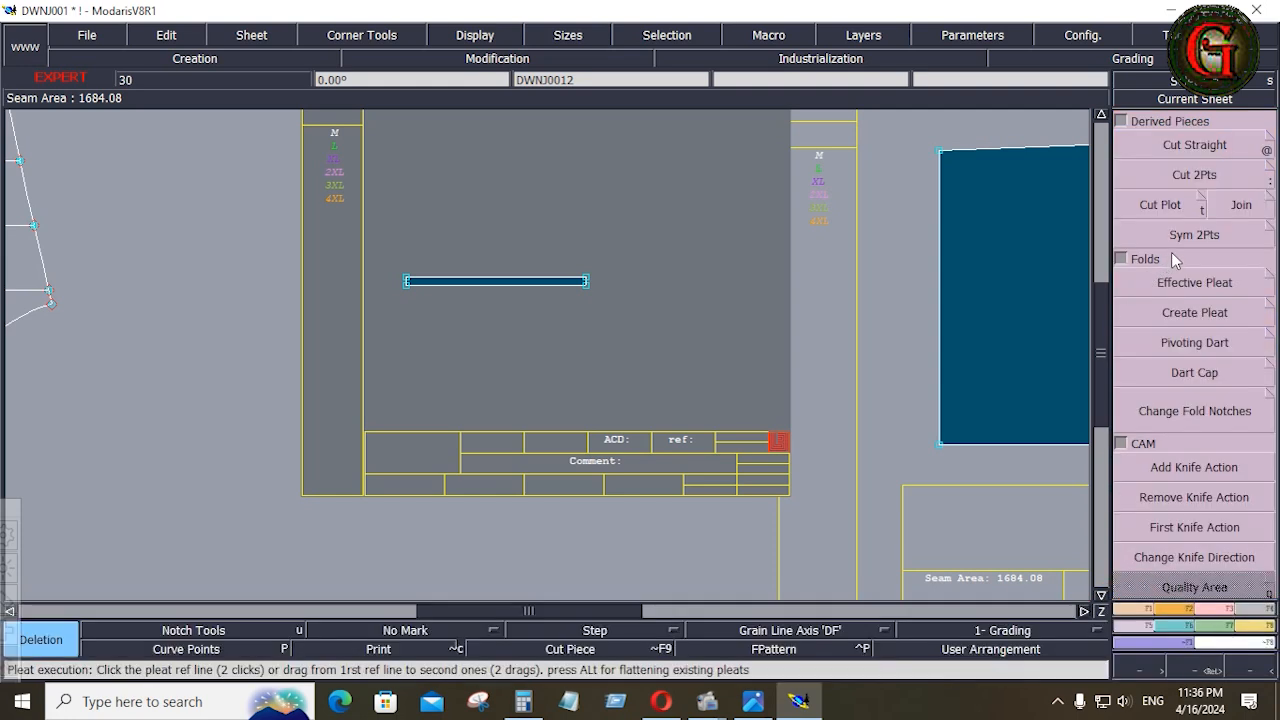
pyautogui.click(1160, 234)
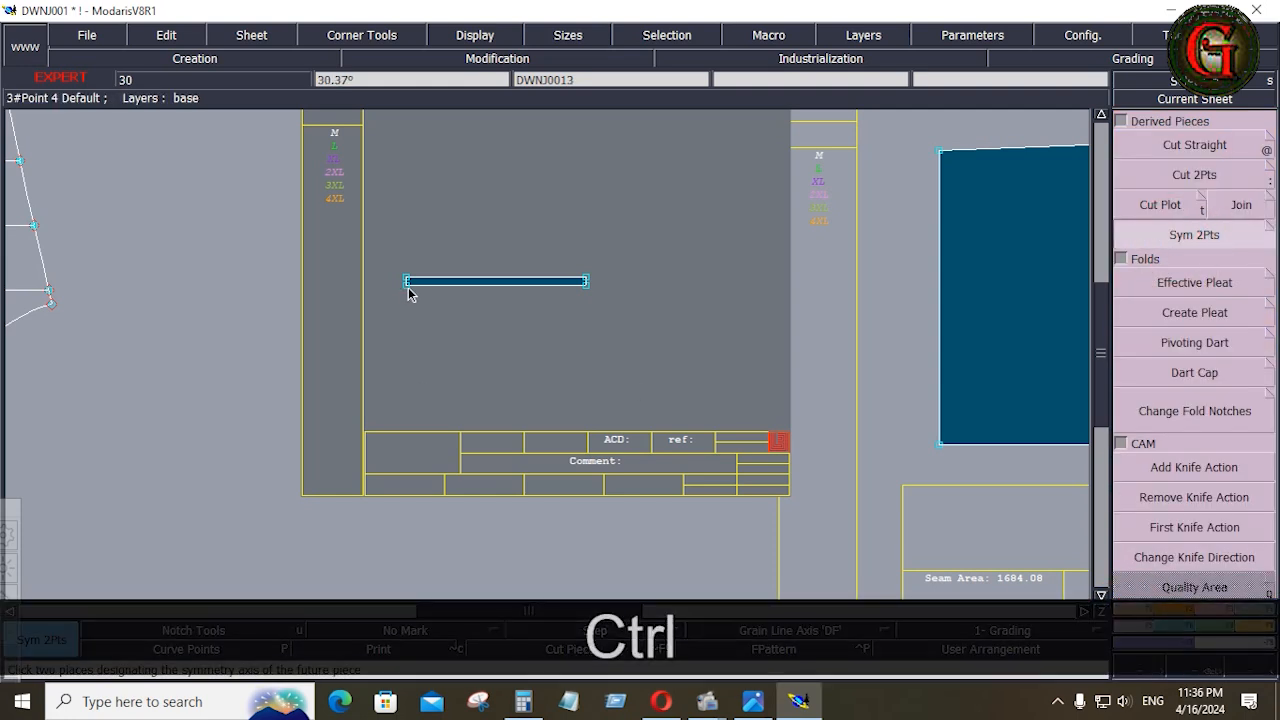
pyautogui.click(586, 285)
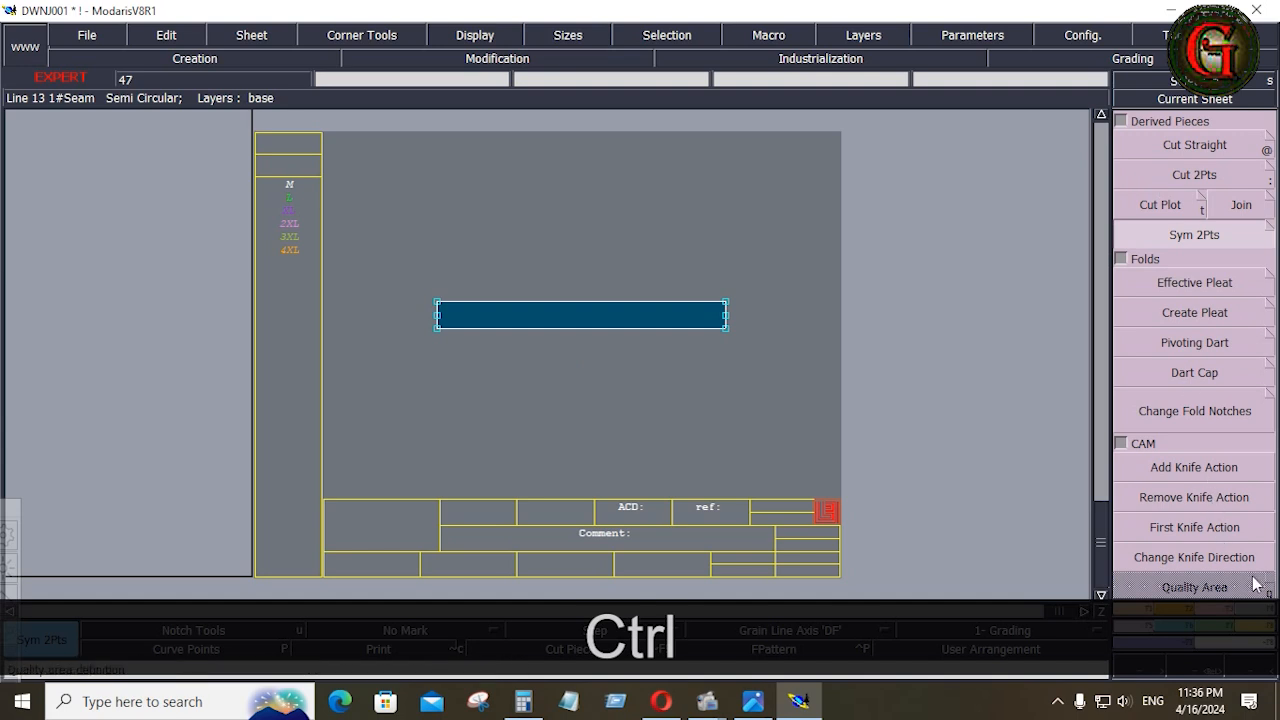
# Apply a Line Seam allowance of 0.4 inches at beginning and end to the whole outline of the double-width pocket piece
pyautogui.click(1262, 611)
pyautogui.click(1152, 153)
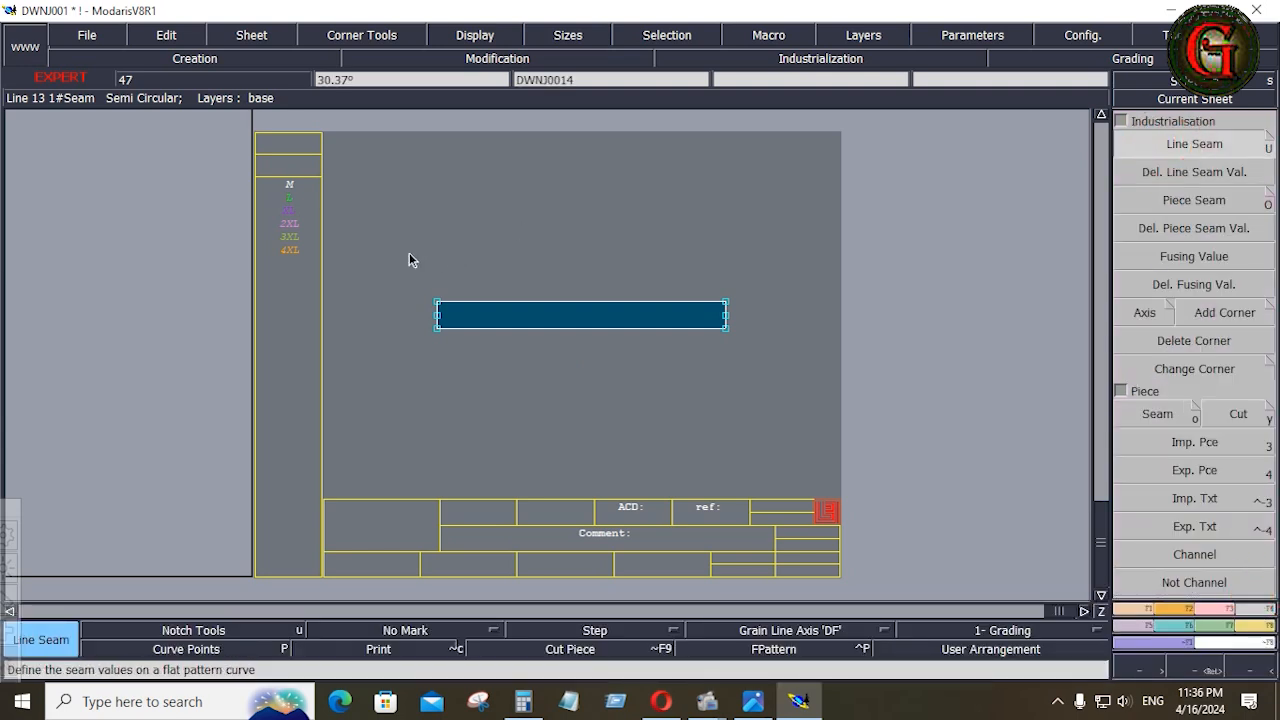
pyautogui.moveTo(714, 357); pyautogui.dragTo(781, 370)
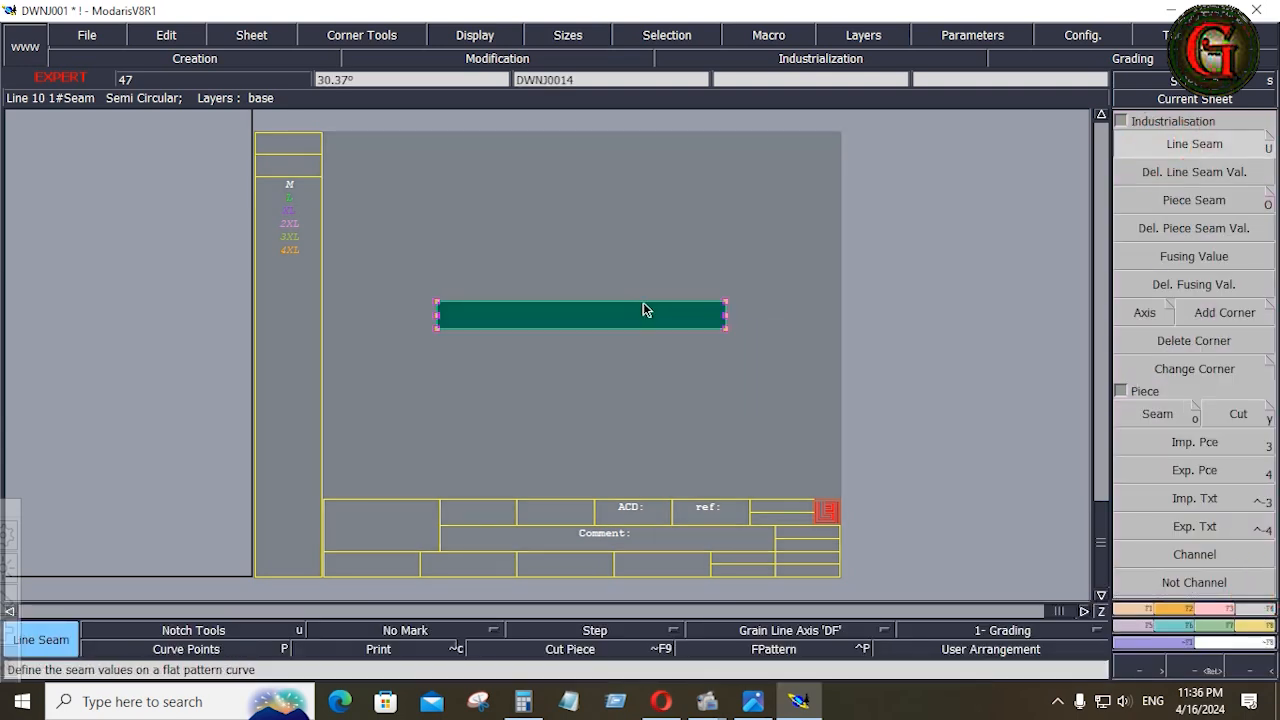
pyautogui.click(645, 312)
pyautogui.press('Down')
pyautogui.write('.4')
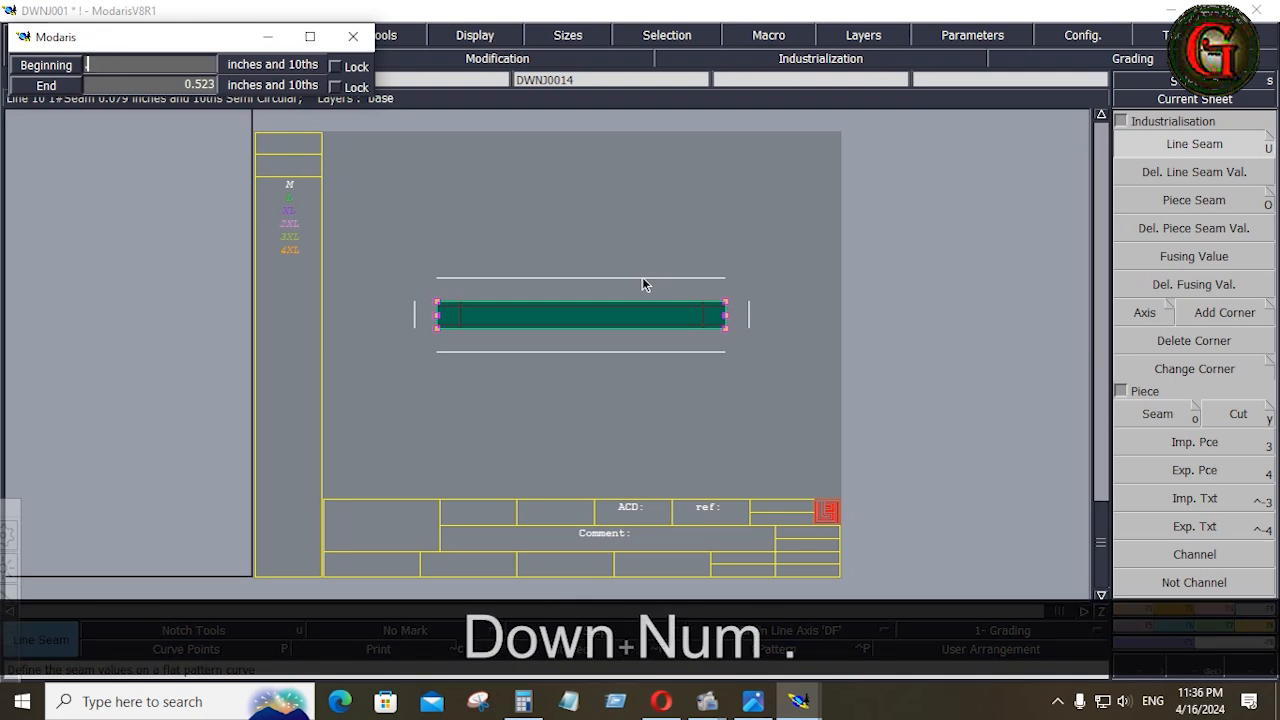
pyautogui.press('Down')
pyautogui.write('.4')
pyautogui.press('Down')
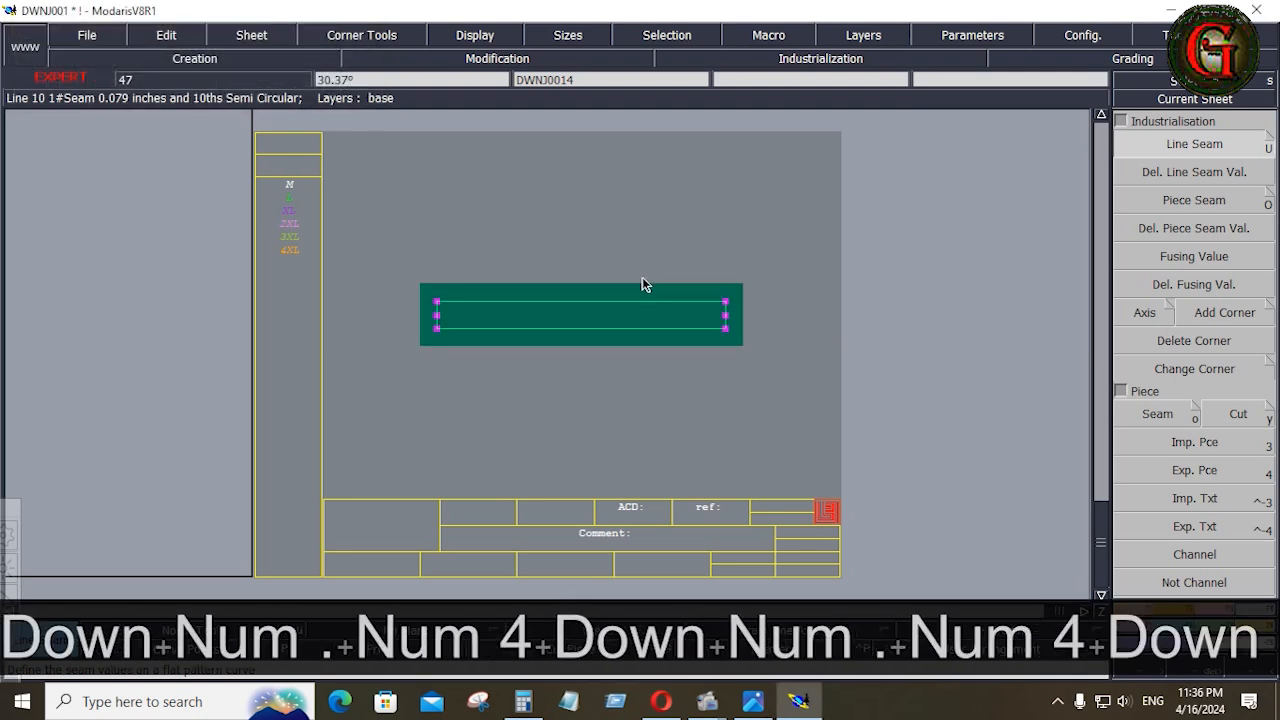
# Set the seam allowance on both short ends of the pocket piece to 0.75 inches
pyautogui.click(727, 316)
pyautogui.press('Down')
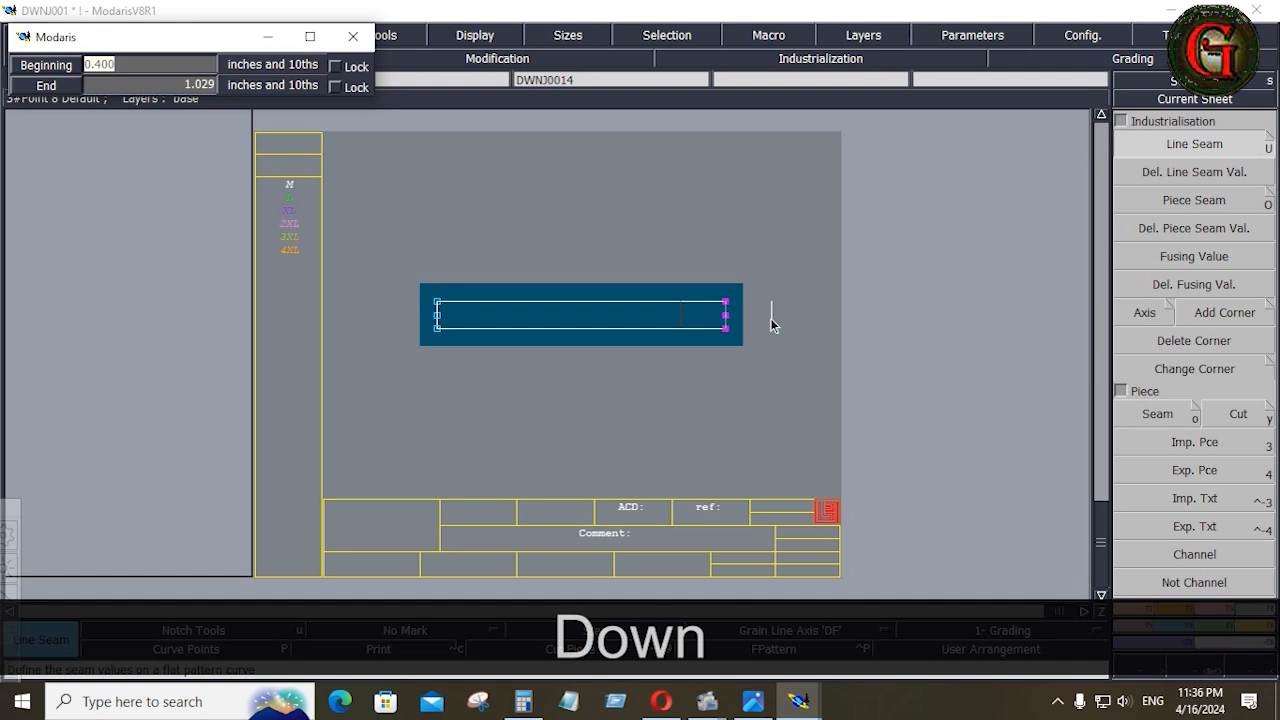
pyautogui.write('.75')
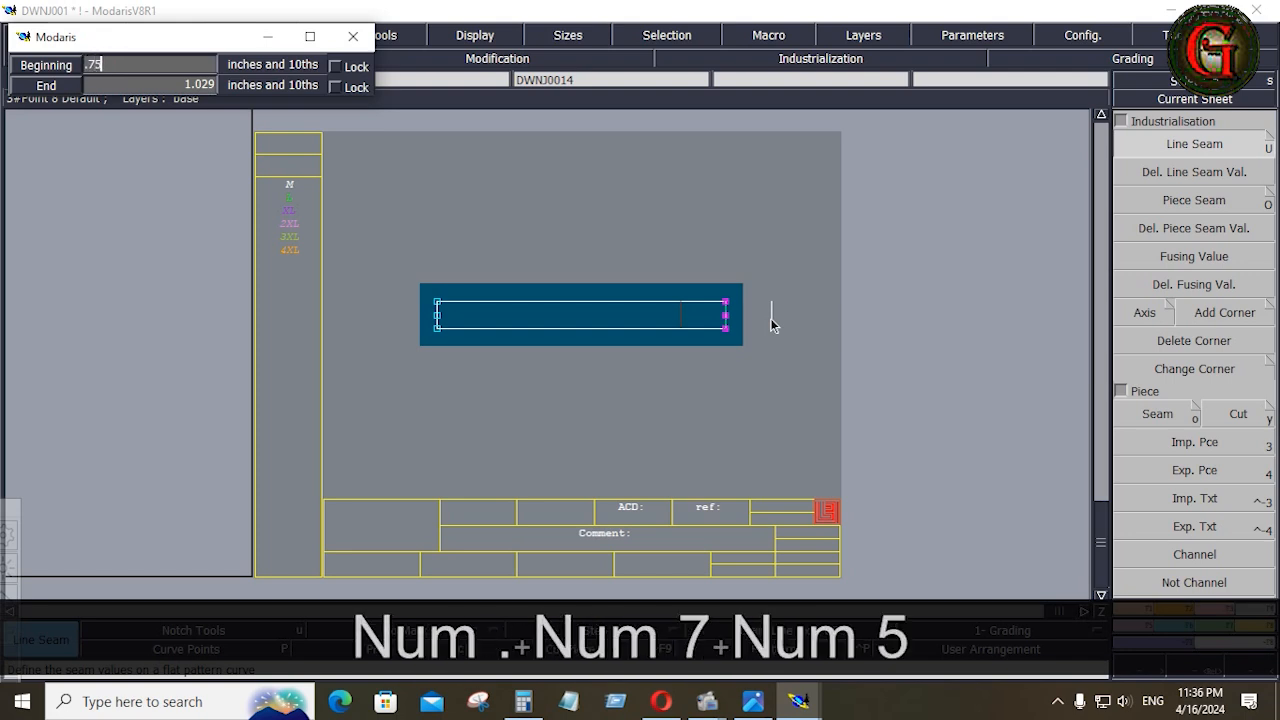
pyautogui.press('Down')
pyautogui.press('Down')
pyautogui.press('Down')
# Draw a horizontal axis of type Grain Line Axis 'DF' in the middle of the pocket piece
pyautogui.click(815, 632)
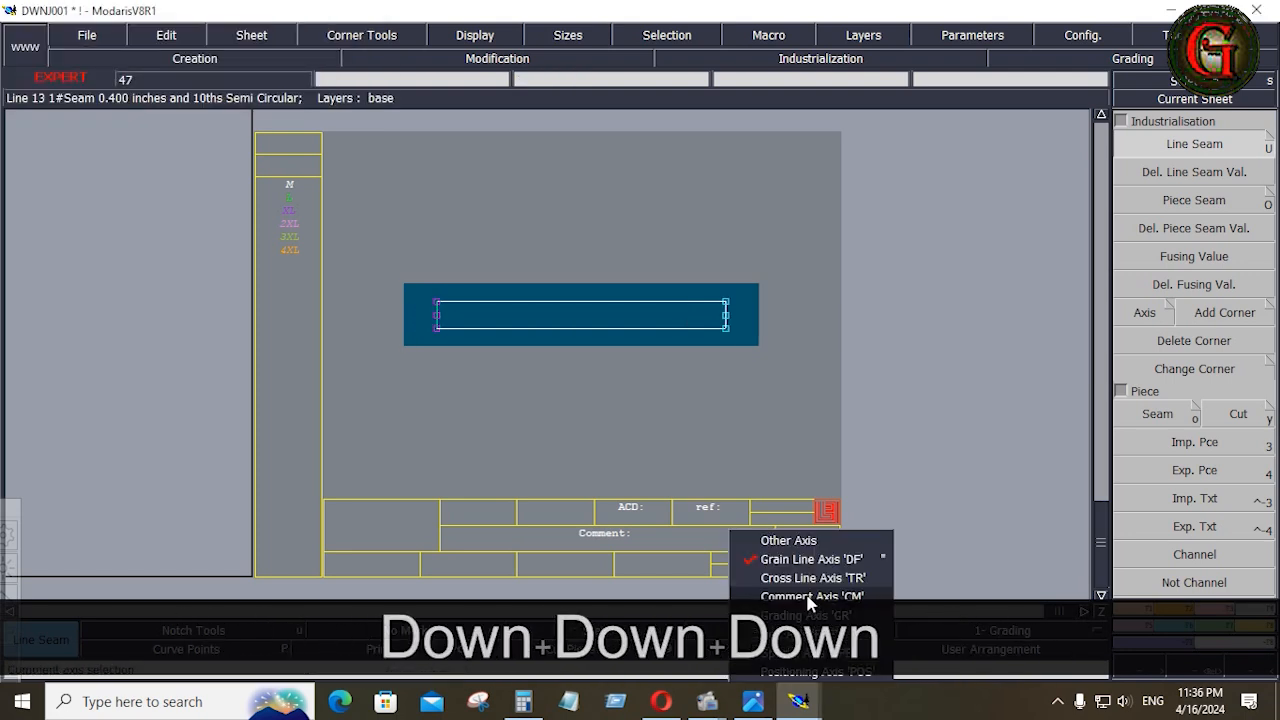
pyautogui.click(812, 556)
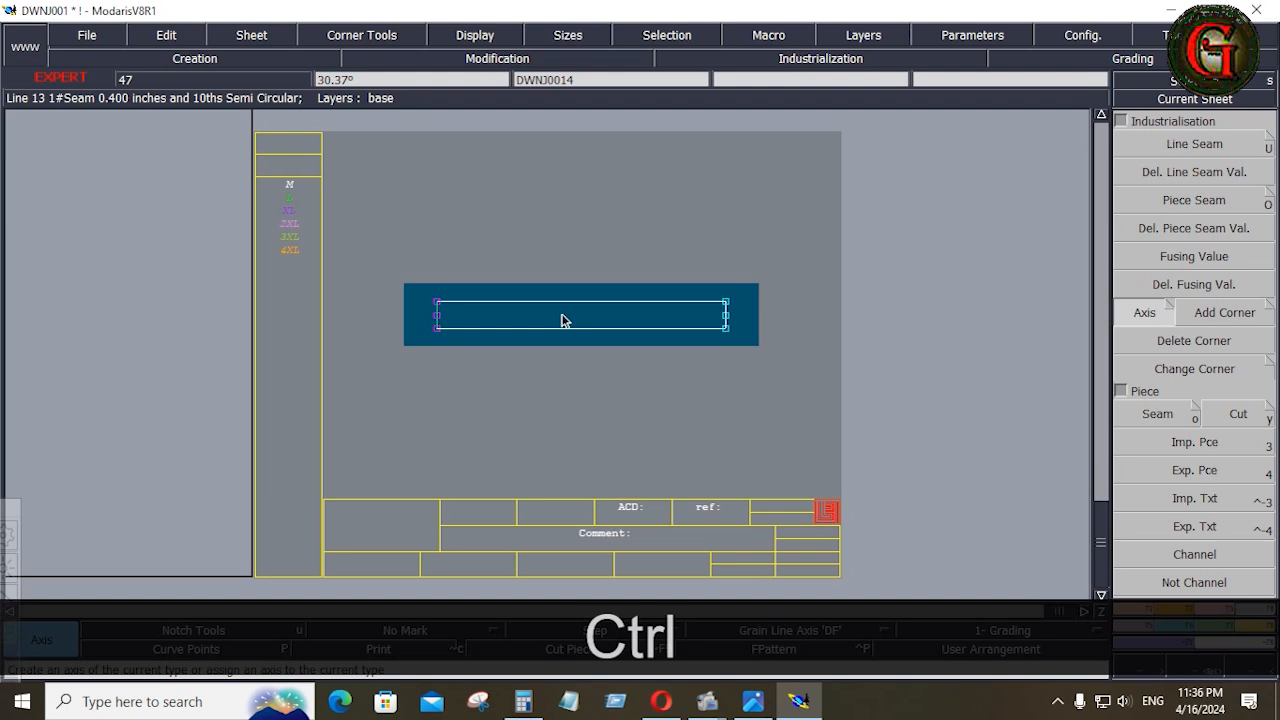
pyautogui.keyDown('ctrl'); pyautogui.click(563, 315); pyautogui.keyUp('ctrl')
pyautogui.keyDown('ctrl'); pyautogui.click(630, 328); pyautogui.keyUp('ctrl')
# Enter the comment "POCKET BONE 1X4" for the pocket piece and rearrange all sheets on the desk
pyautogui.click(650, 548)
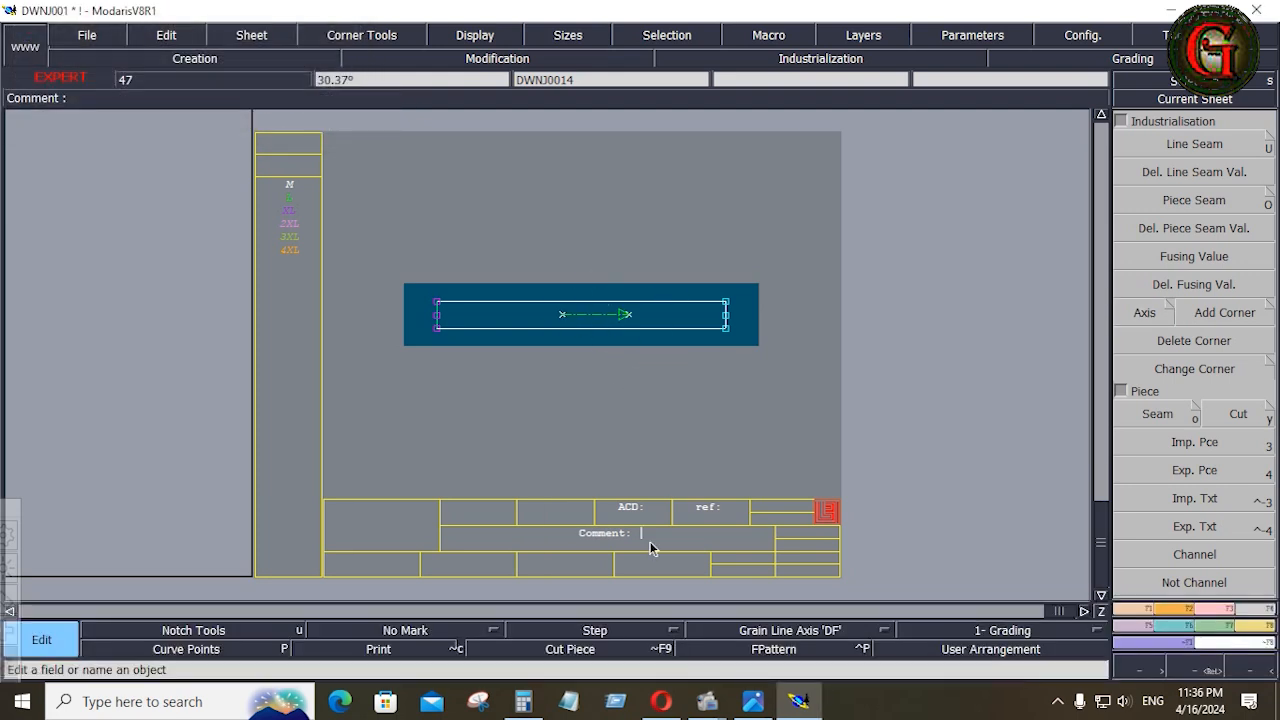
pyautogui.write('POC')
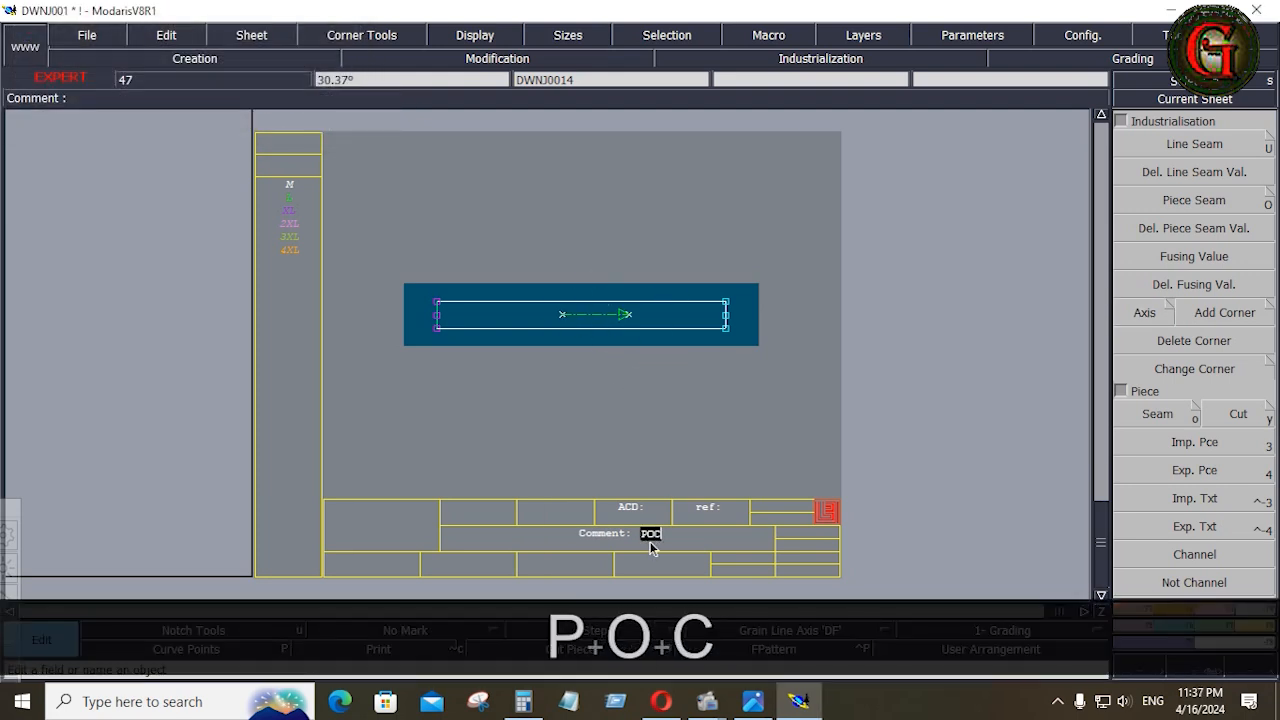
pyautogui.write('KET')
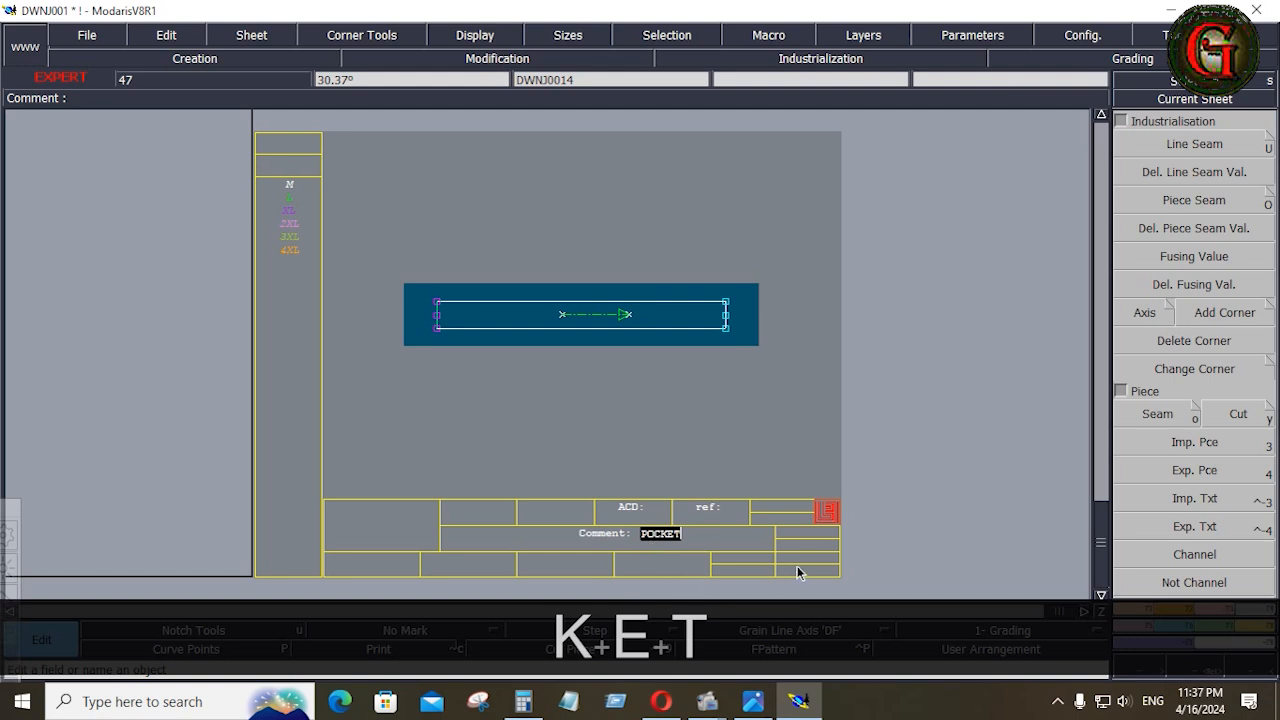
pyautogui.write(' BONE')
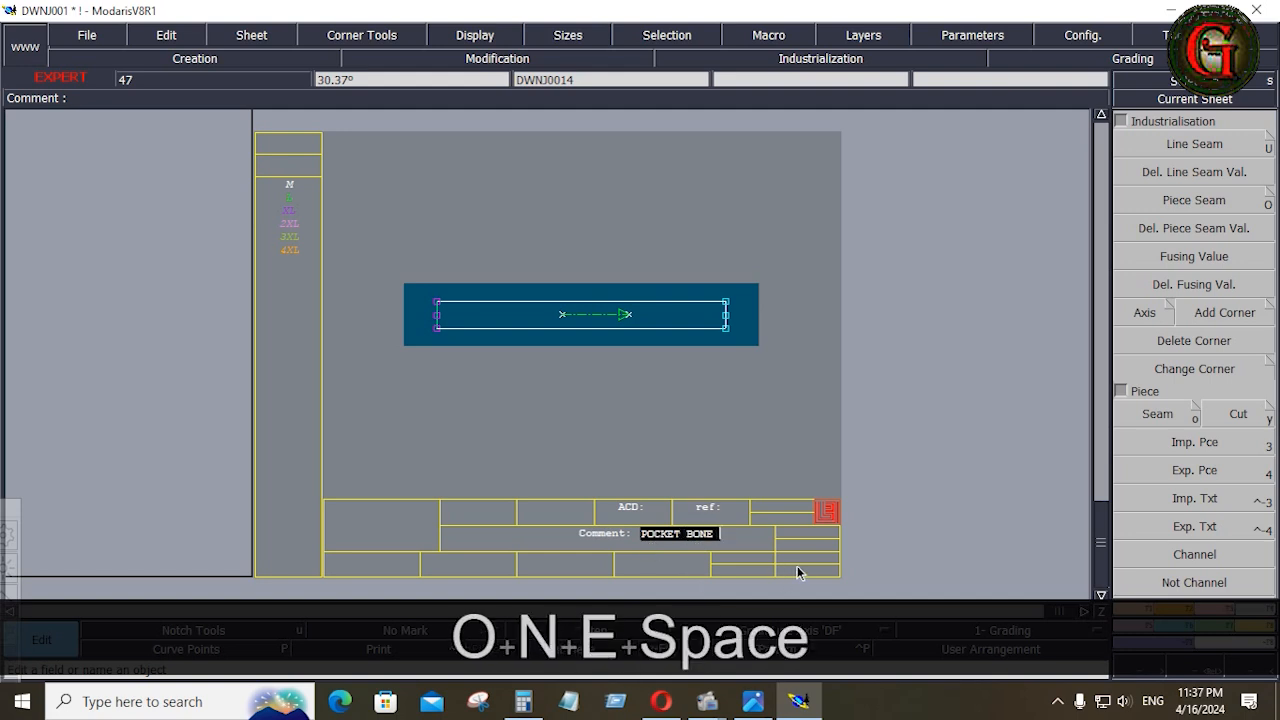
pyautogui.write(' 1X')
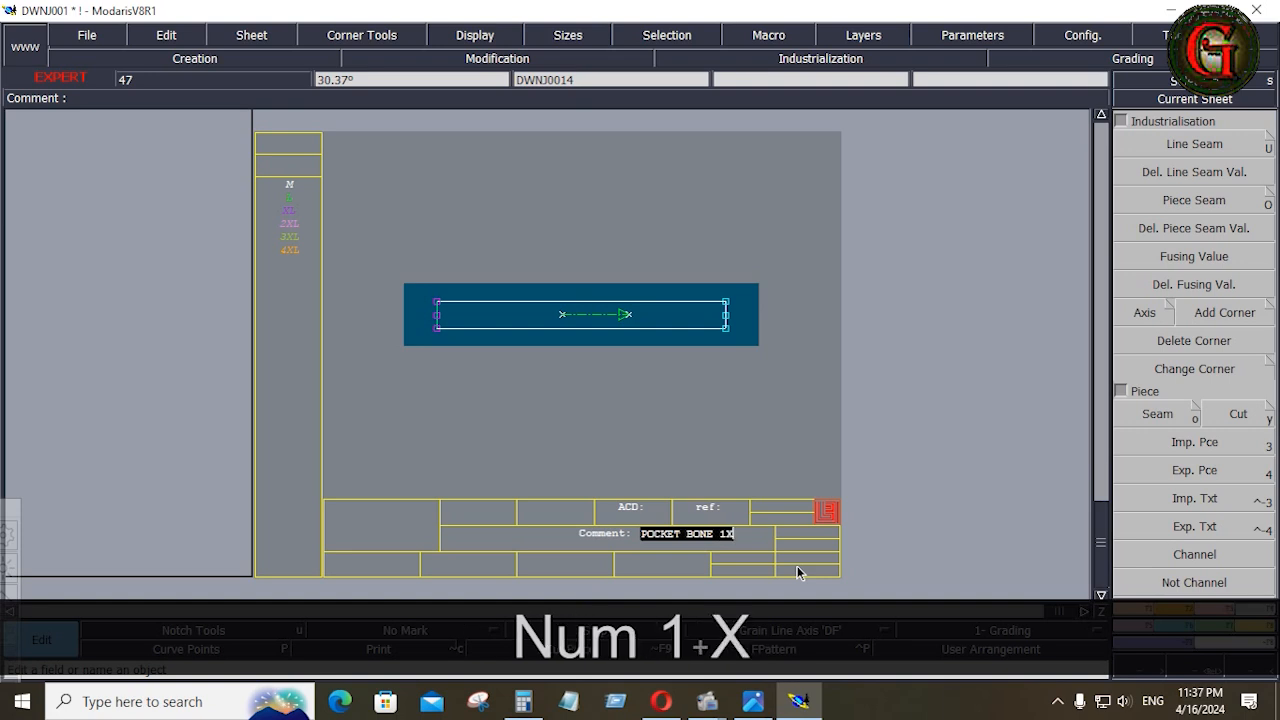
pyautogui.write('4')
pyautogui.press('Return')
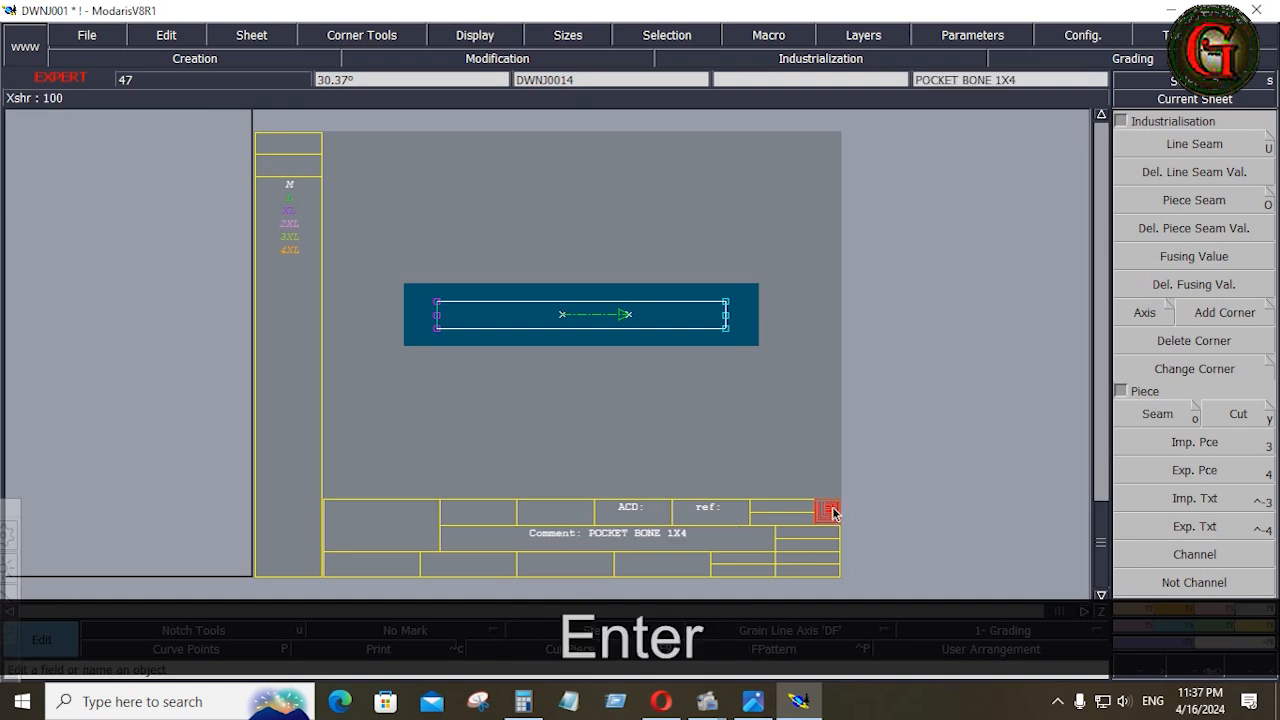
pyautogui.press('j')
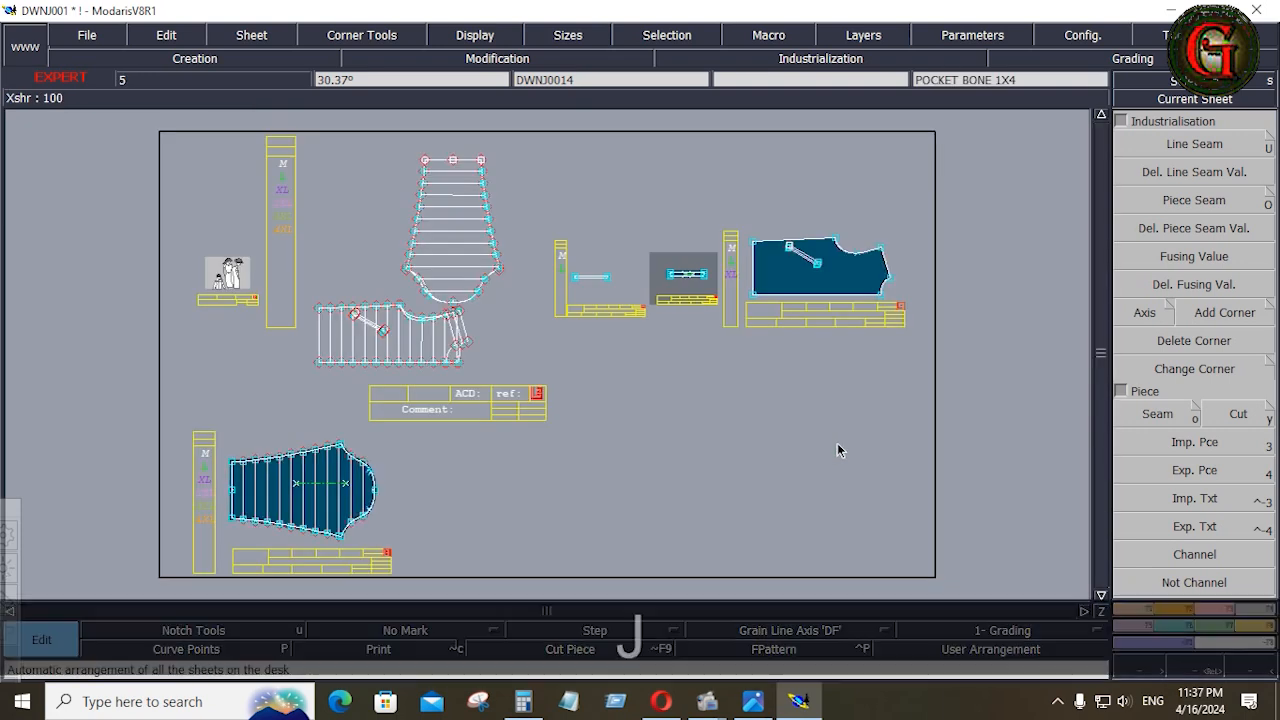
# Delete the surplus narrow pocket sheet DWNJ0013, keeping the "POCKET BONE 1X4" piece
pyautogui.hotkey('shift', 'z')
pyautogui.click(588, 310)
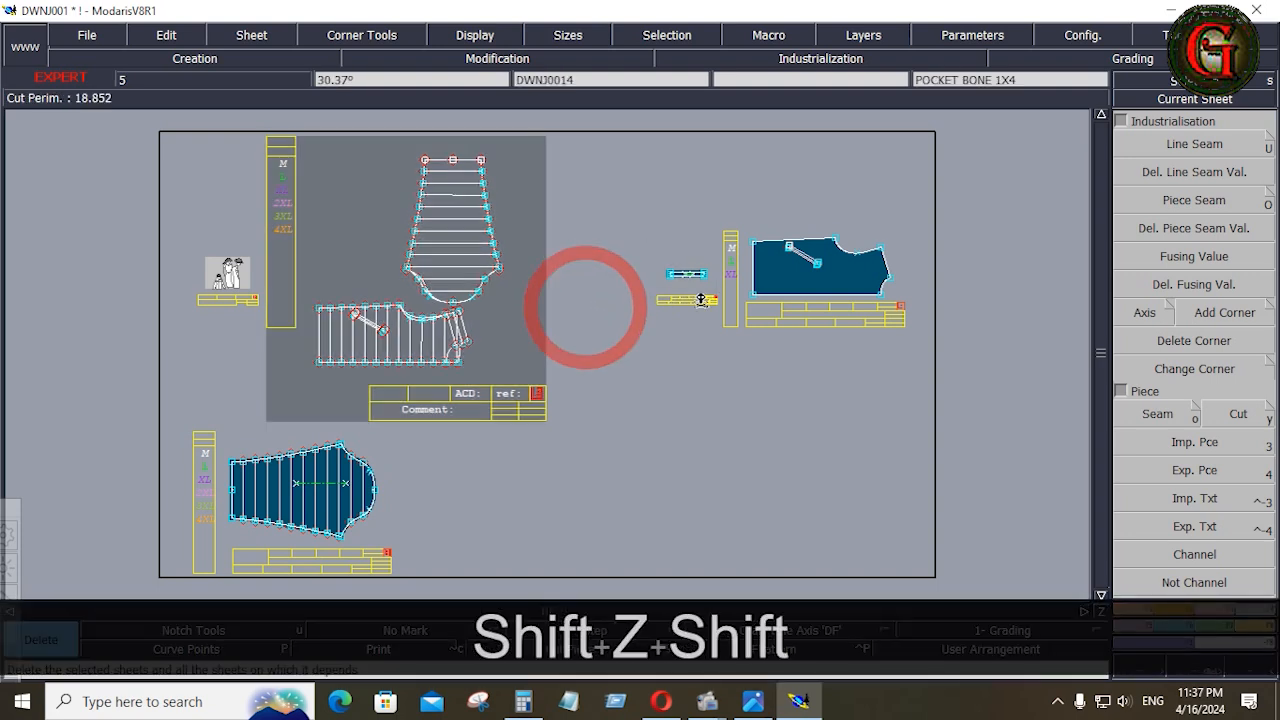
# Apply a Line Seam allowance of 0.4 inches at beginning and end to the whole outline of front piece DWNJ0012
pyautogui.press('Home')
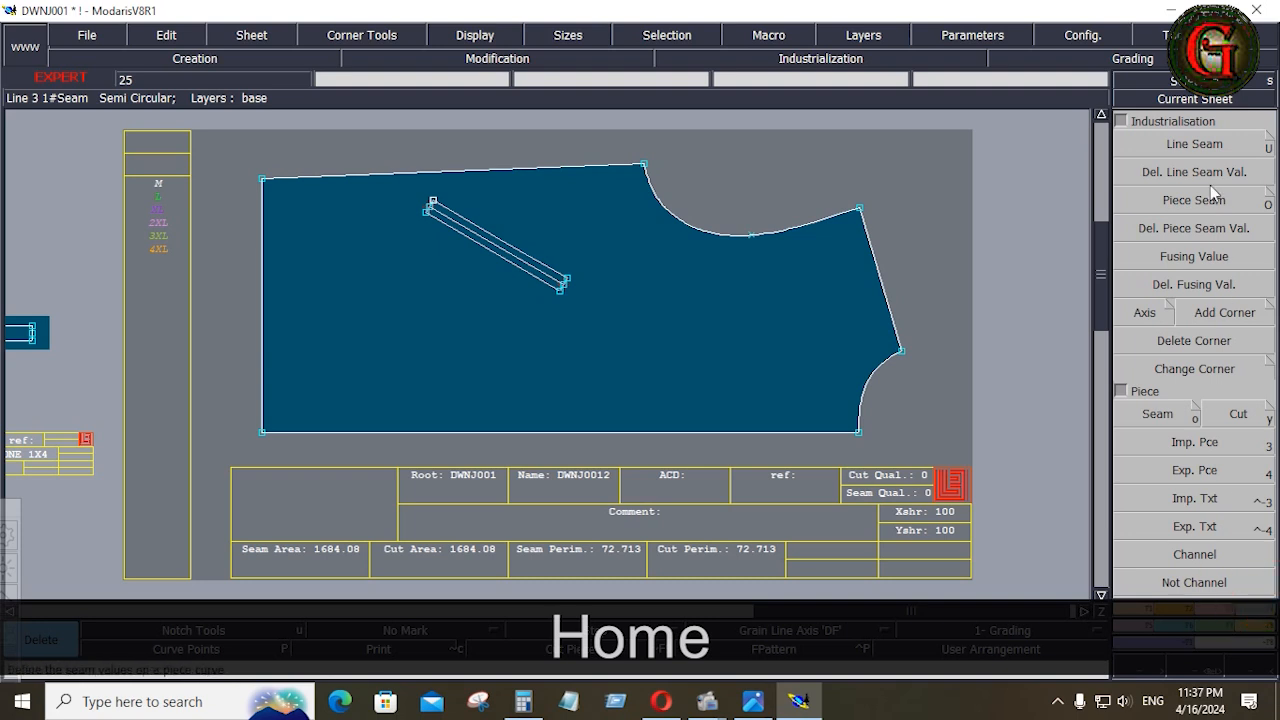
pyautogui.click(1194, 143)
pyautogui.moveTo(212, 143); pyautogui.dragTo(998, 466)
pyautogui.click(893, 317)
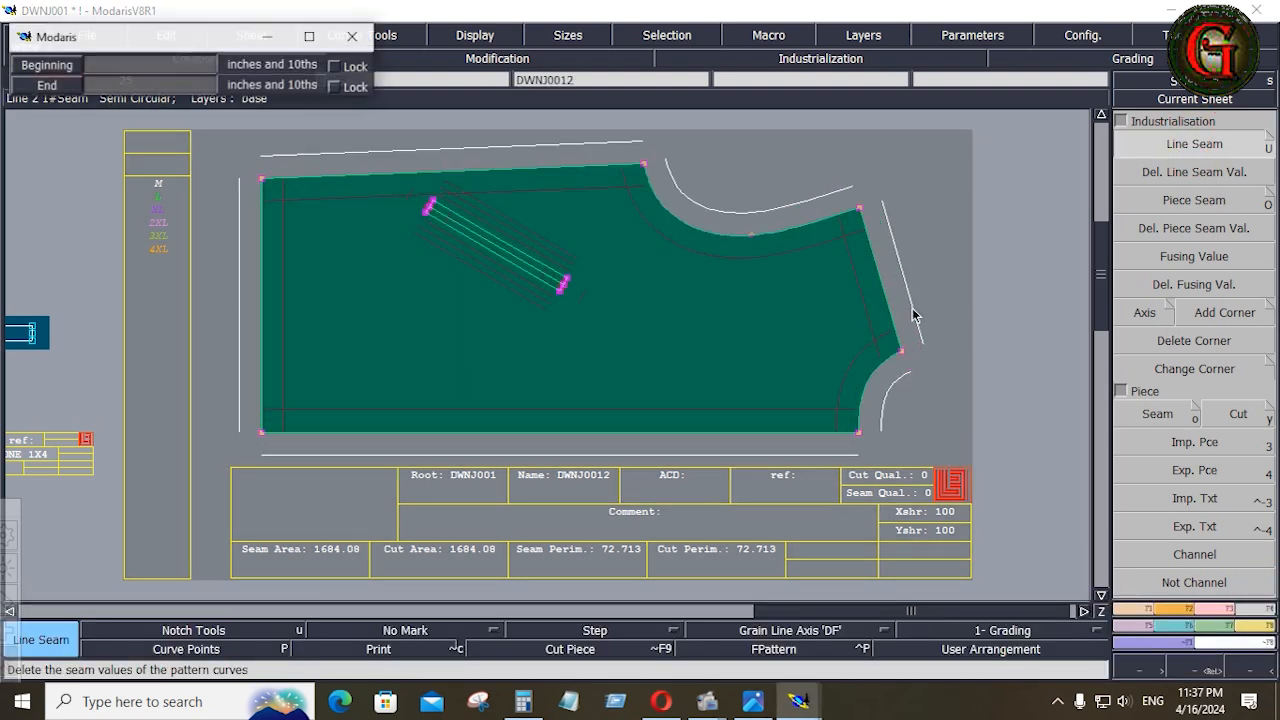
pyautogui.press('Down')
pyautogui.write('.4')
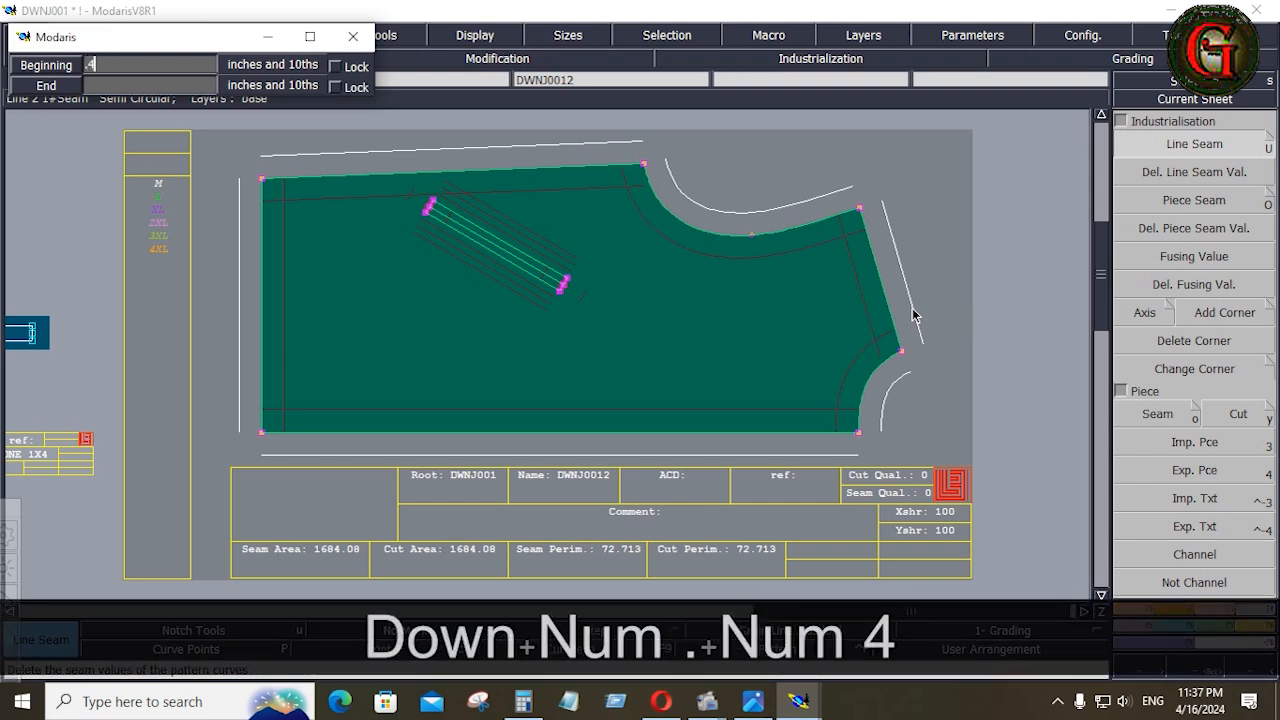
pyautogui.press('Down')
pyautogui.write('.4')
pyautogui.press('Return')
# Draw a horizontal axis of type Grain Line Axis 'DF' in the middle of the front piece
pyautogui.click(758, 630)
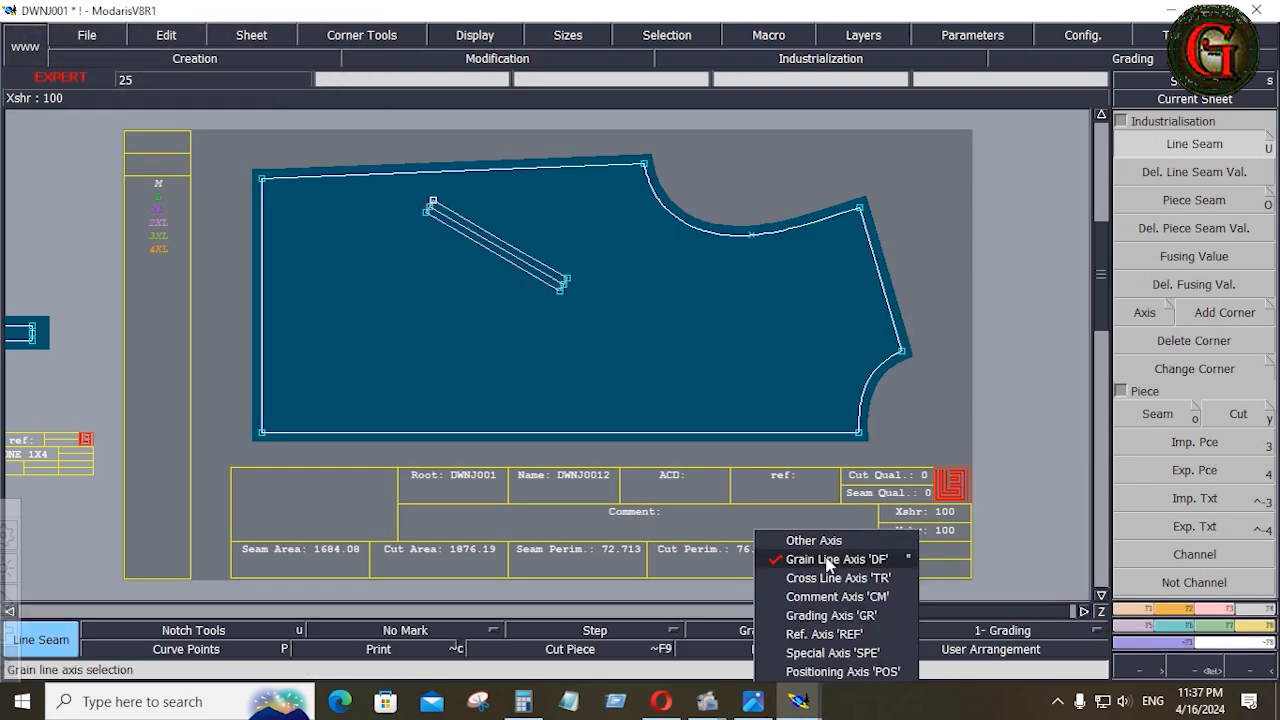
pyautogui.click(826, 560)
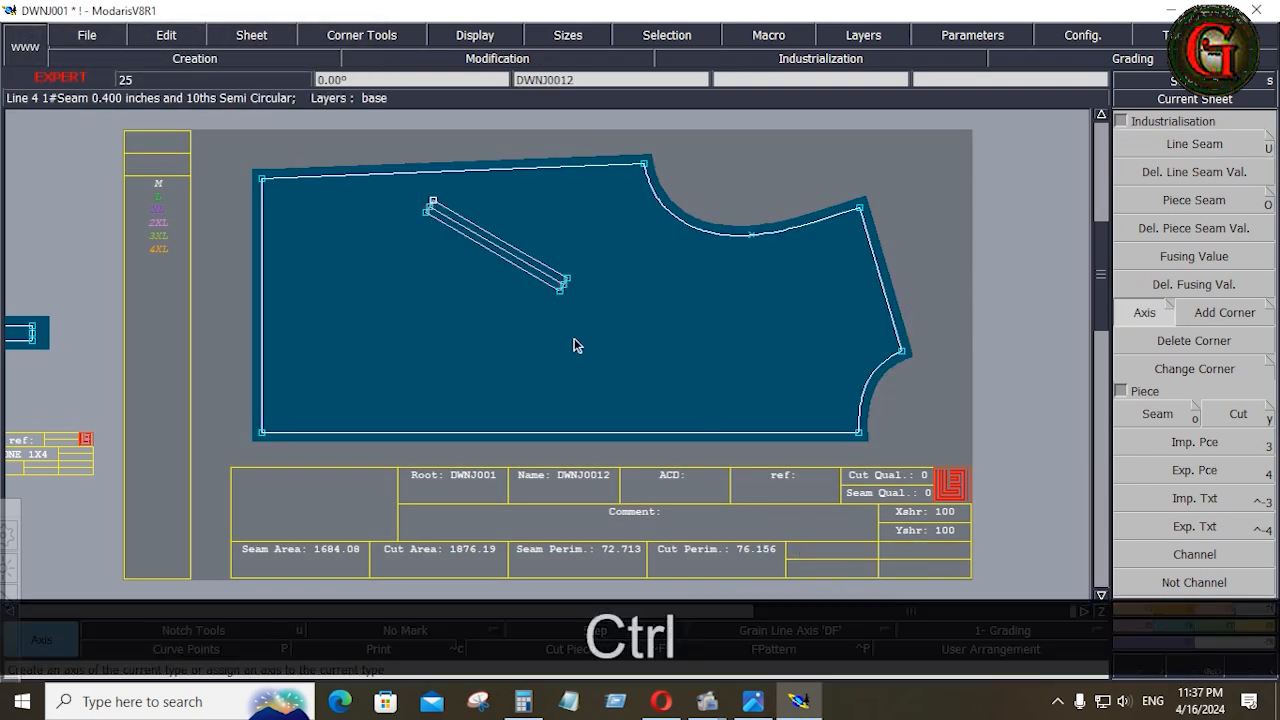
pyautogui.click(574, 338)
pyautogui.click(694, 338)
# Enter the comment "FRONT 1X2" for the front piece without quilting lines
pyautogui.press('Home')
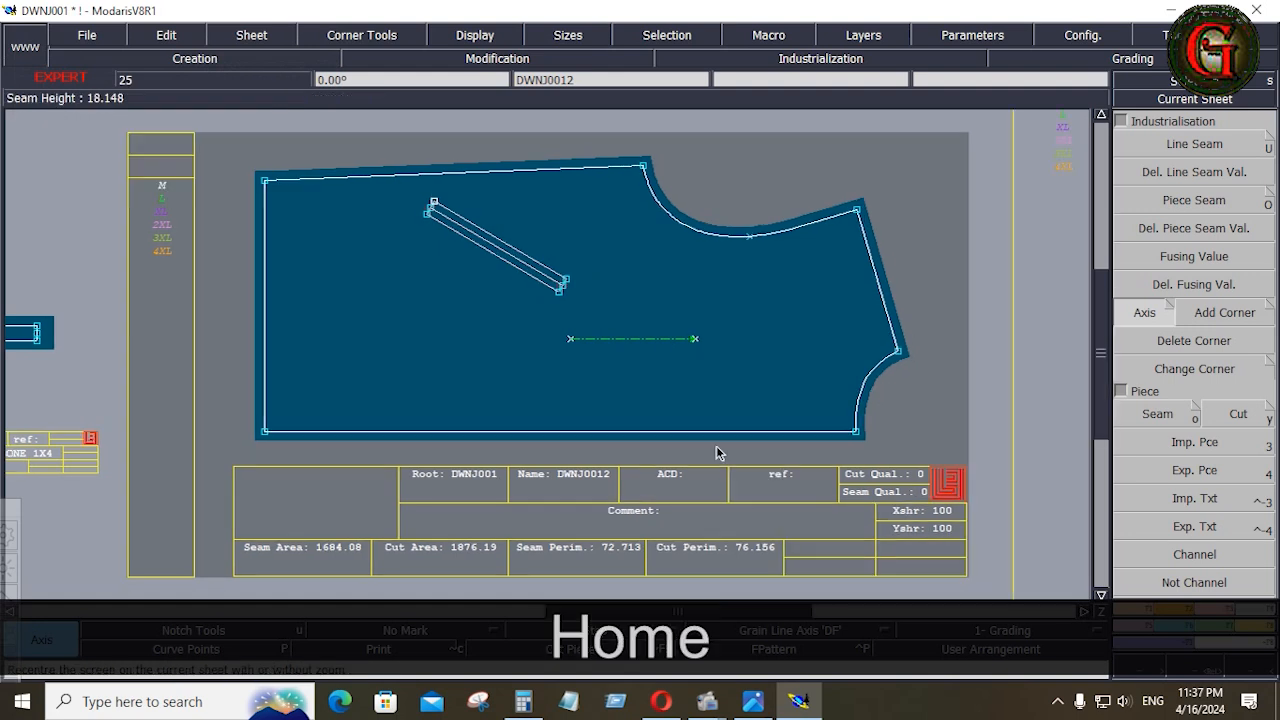
pyautogui.press('e')
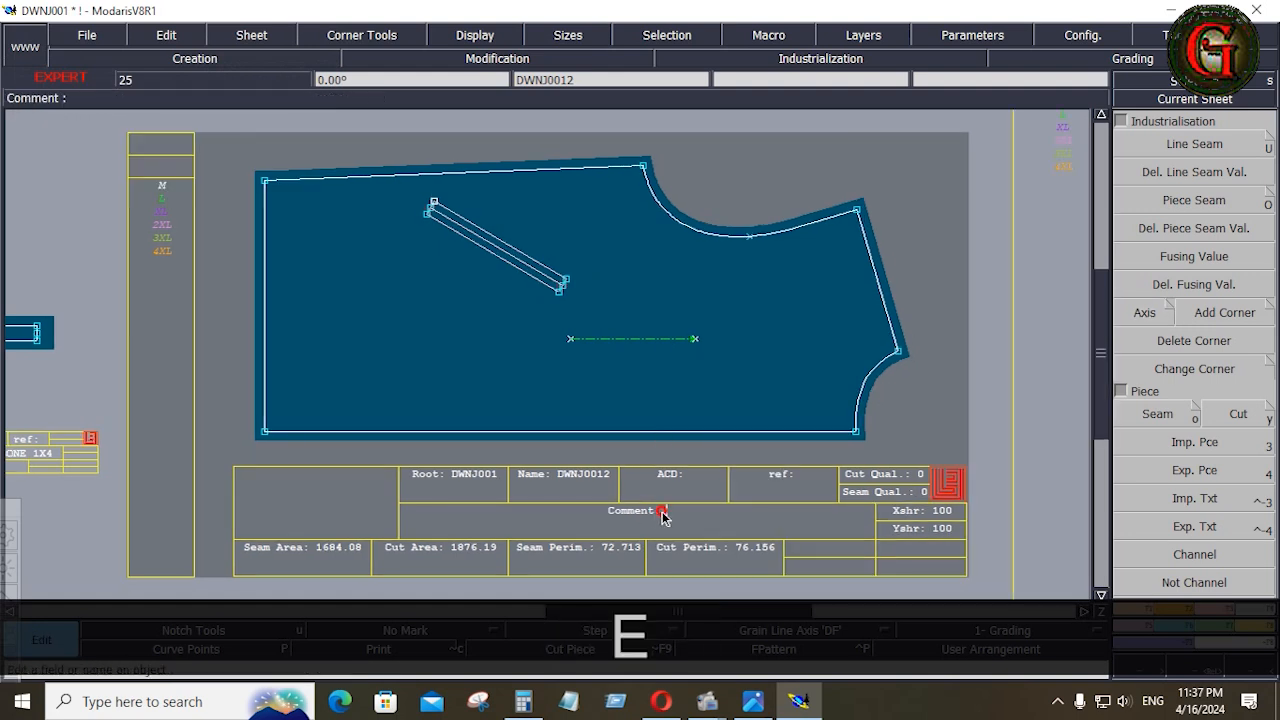
pyautogui.write('FRON')
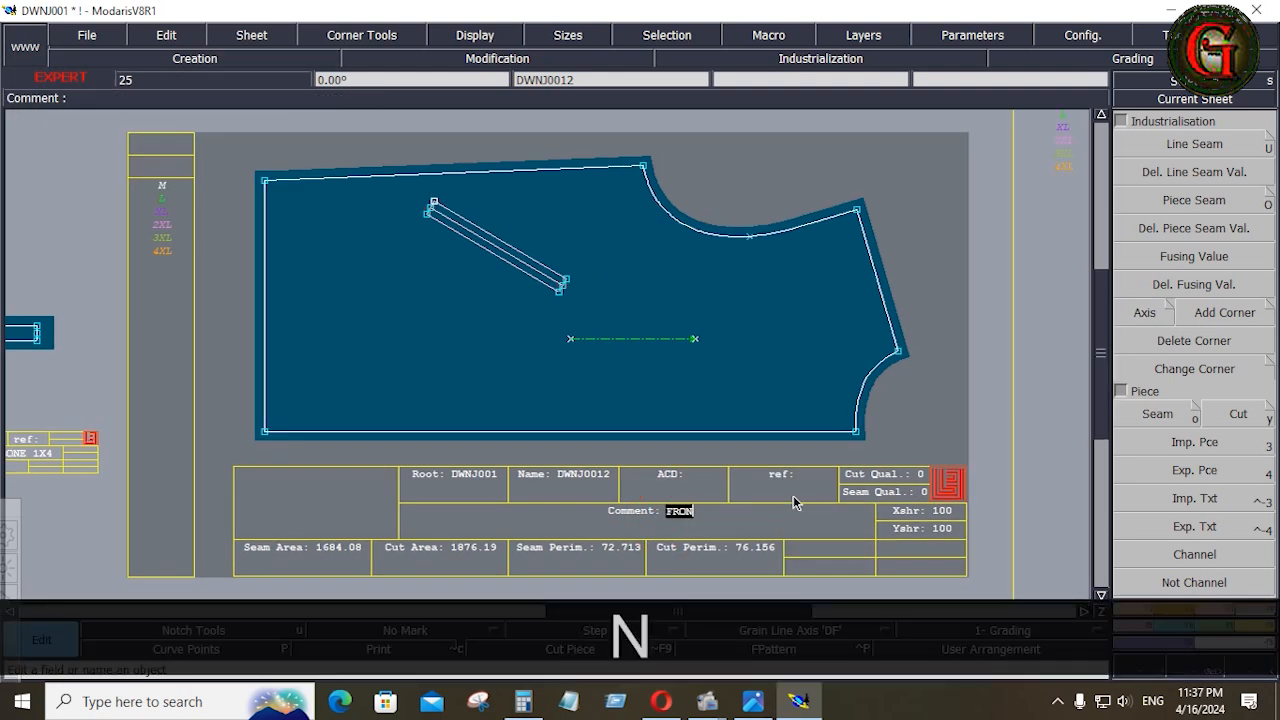
pyautogui.write('TV 1X2')
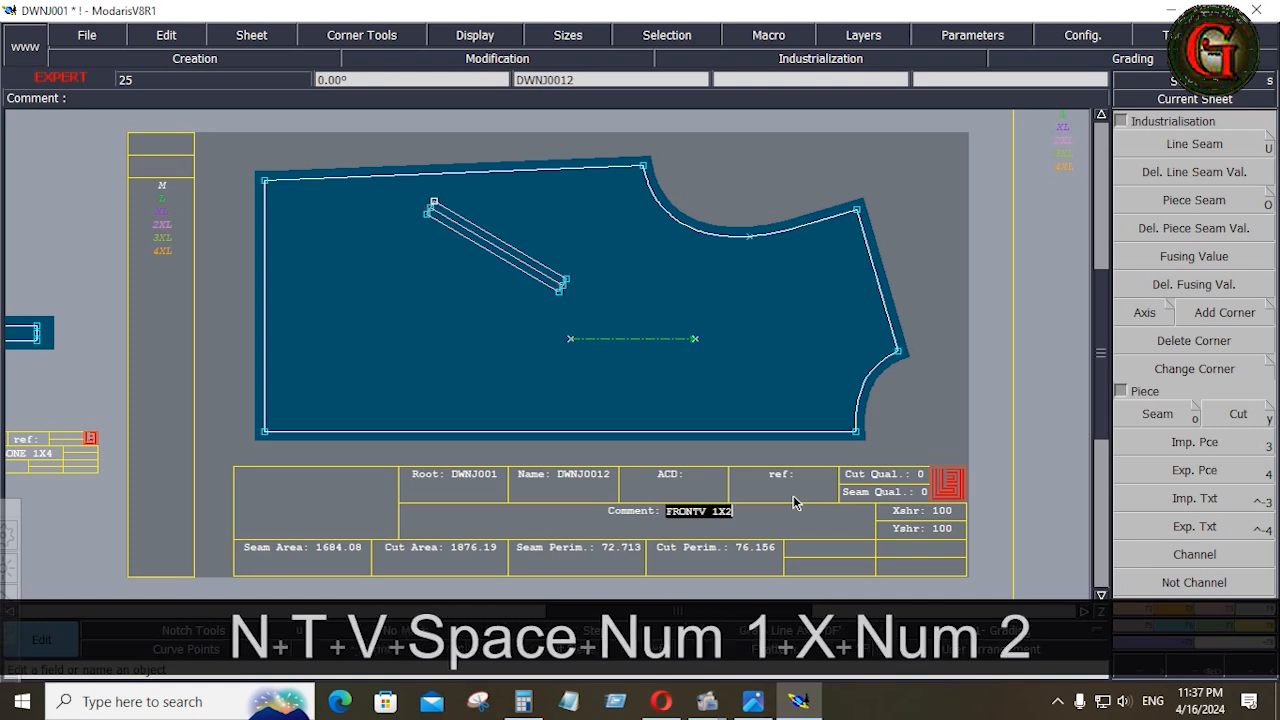
pyautogui.press('Right')
pyautogui.press('BackSpace')
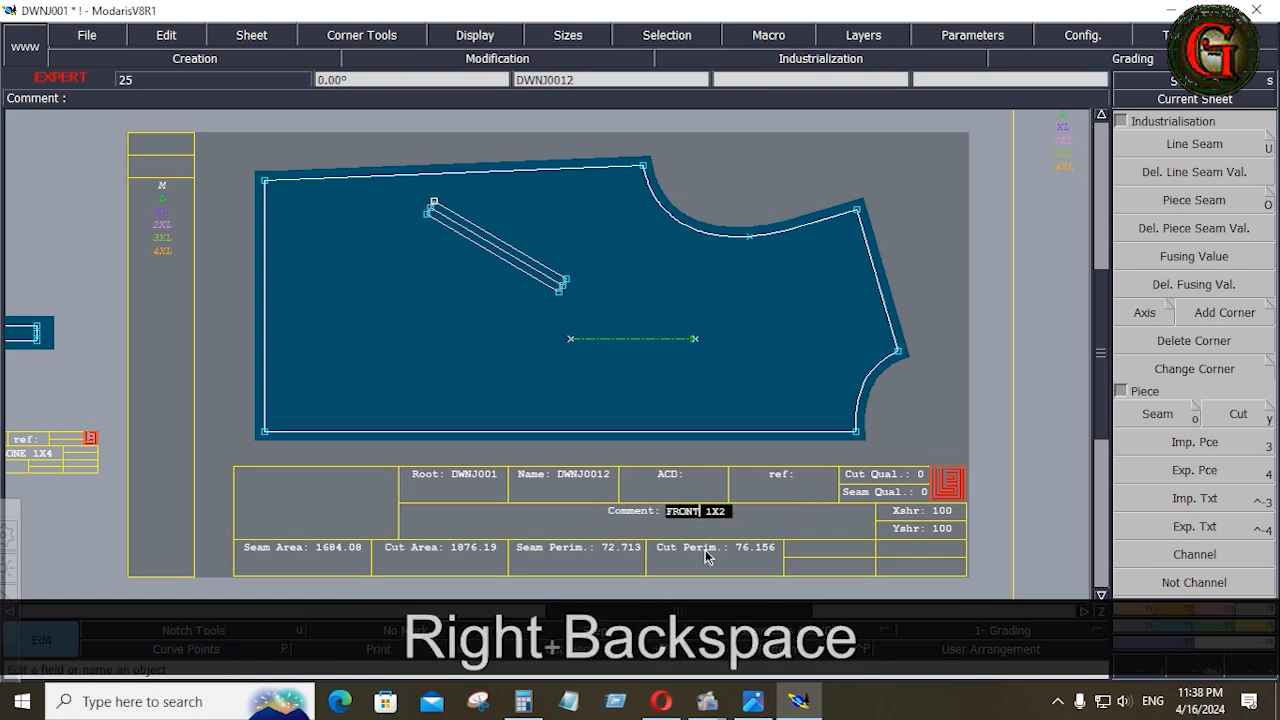
pyautogui.click(972, 431)
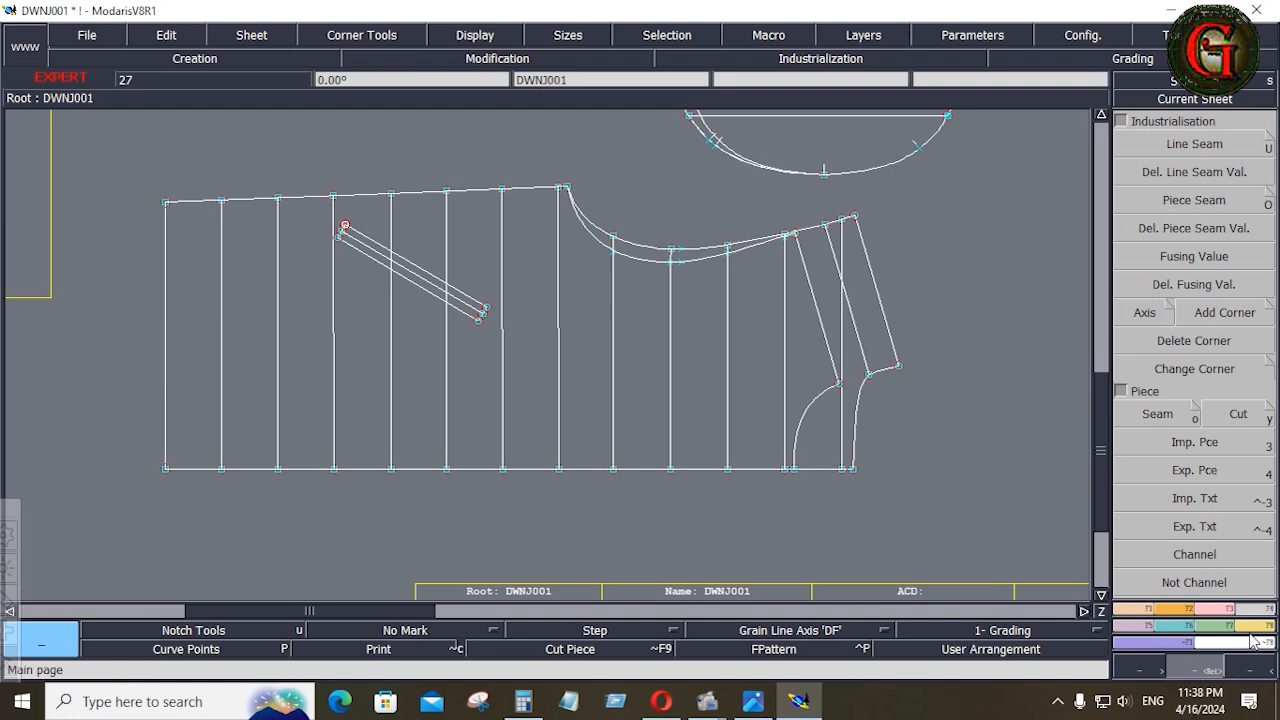
# Rearrange all sheets on the desk and delete the front piece sheet that lacks quilting lines
pyautogui.click(1258, 614)
pyautogui.click(1152, 414)
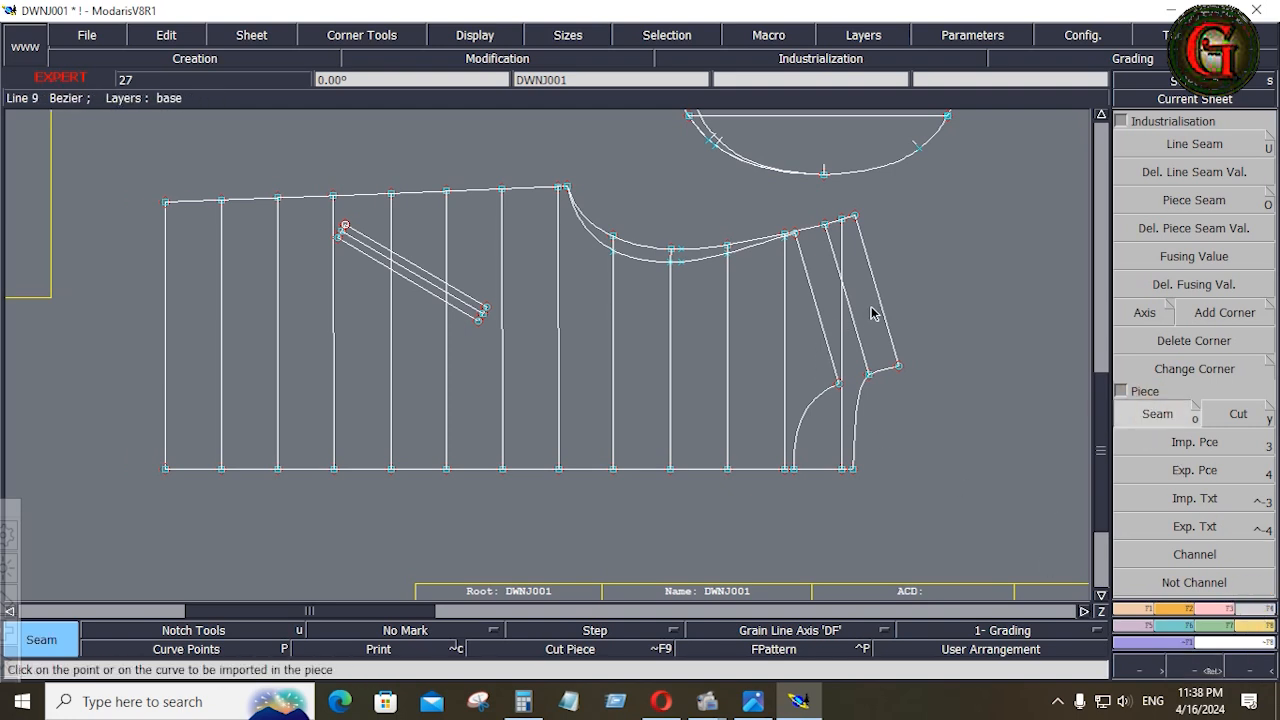
pyautogui.press('j')
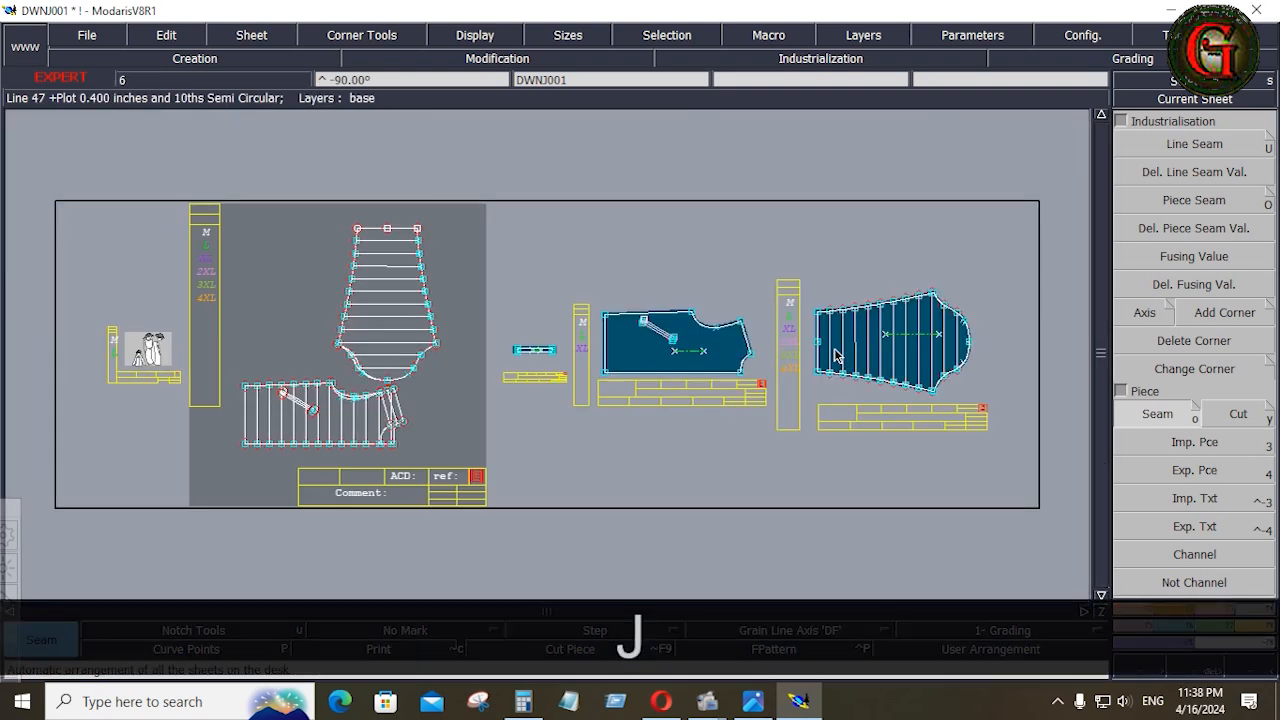
pyautogui.click(690, 366)
pyautogui.hotkey('shift', 'z')
pyautogui.hotkey('shift', 'z')
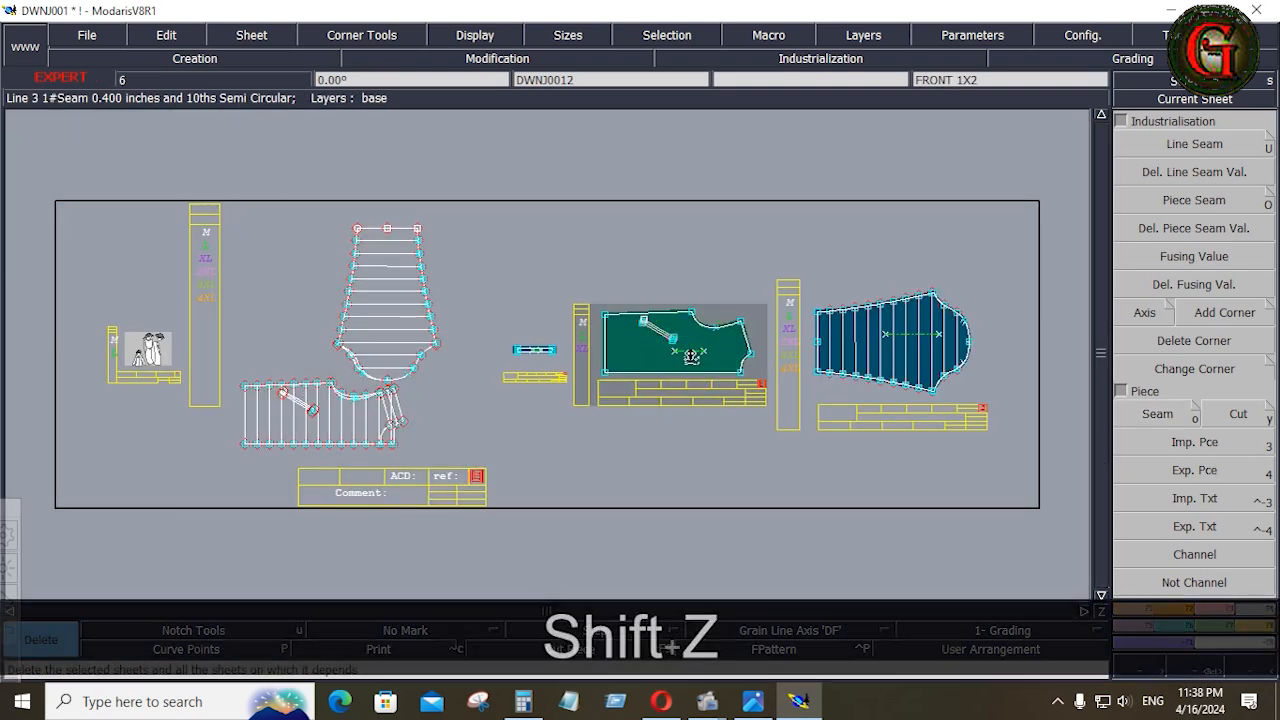
# Extract the front body piece from the base sheet with Seam, including its quilting lines and slanted pocket lines
pyautogui.click(1157, 414)
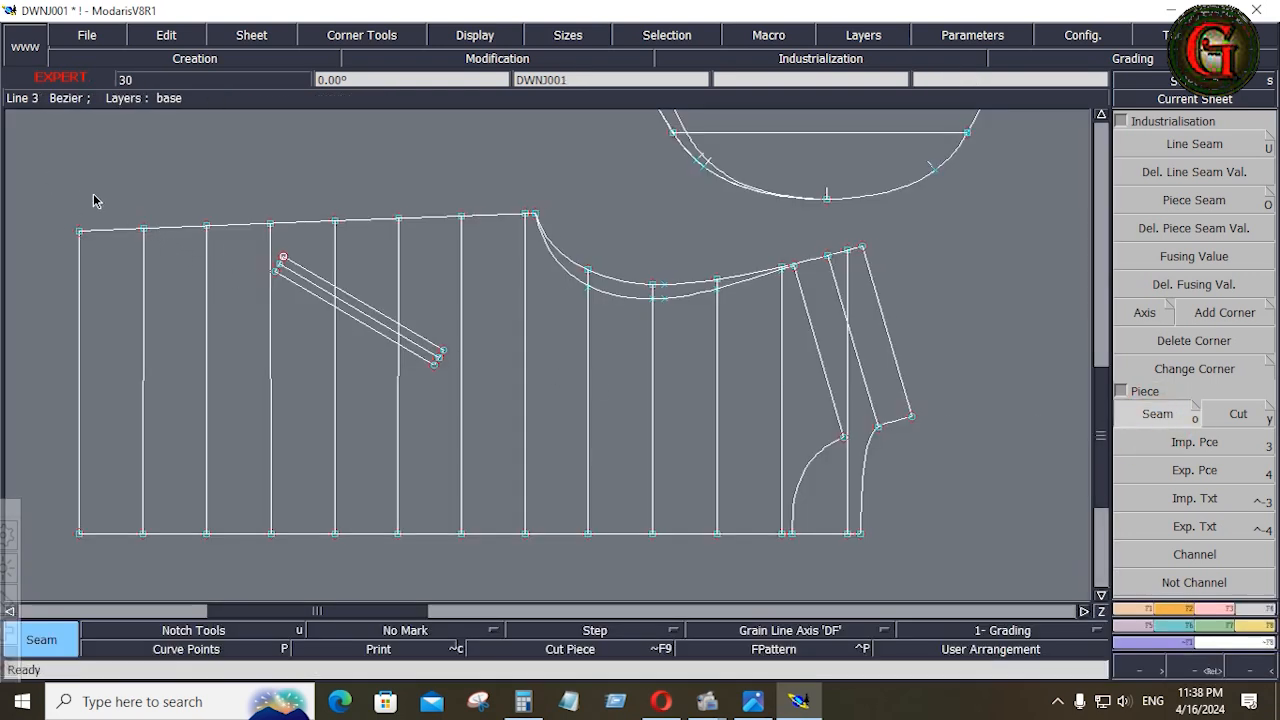
pyautogui.moveTo(49, 176); pyautogui.dragTo(838, 562)
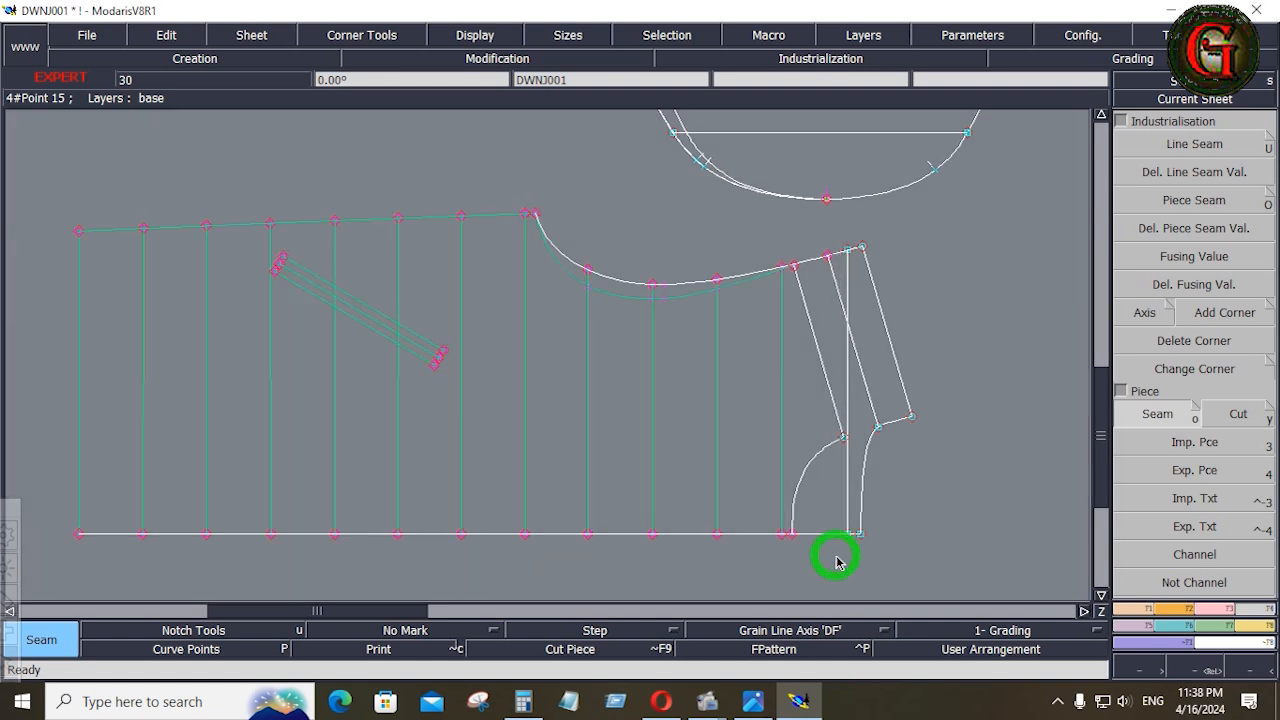
pyautogui.click(1158, 413)
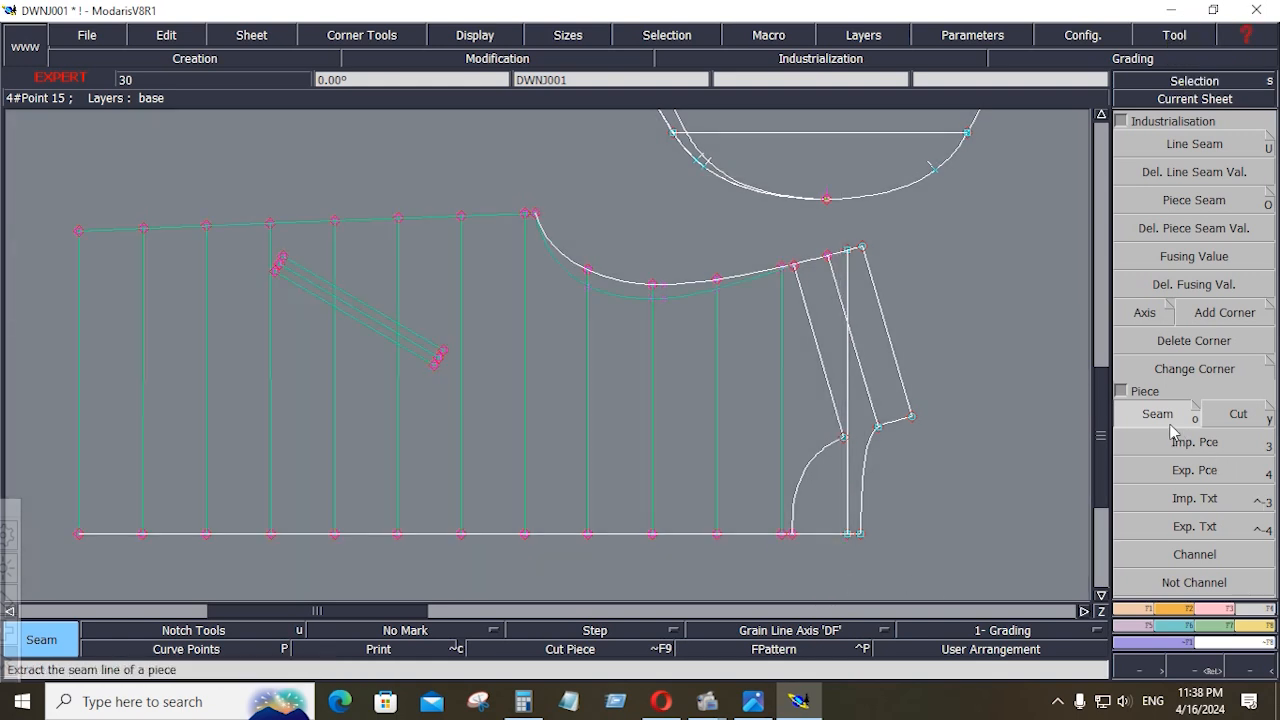
pyautogui.click(795, 381)
pyautogui.click(589, 417)
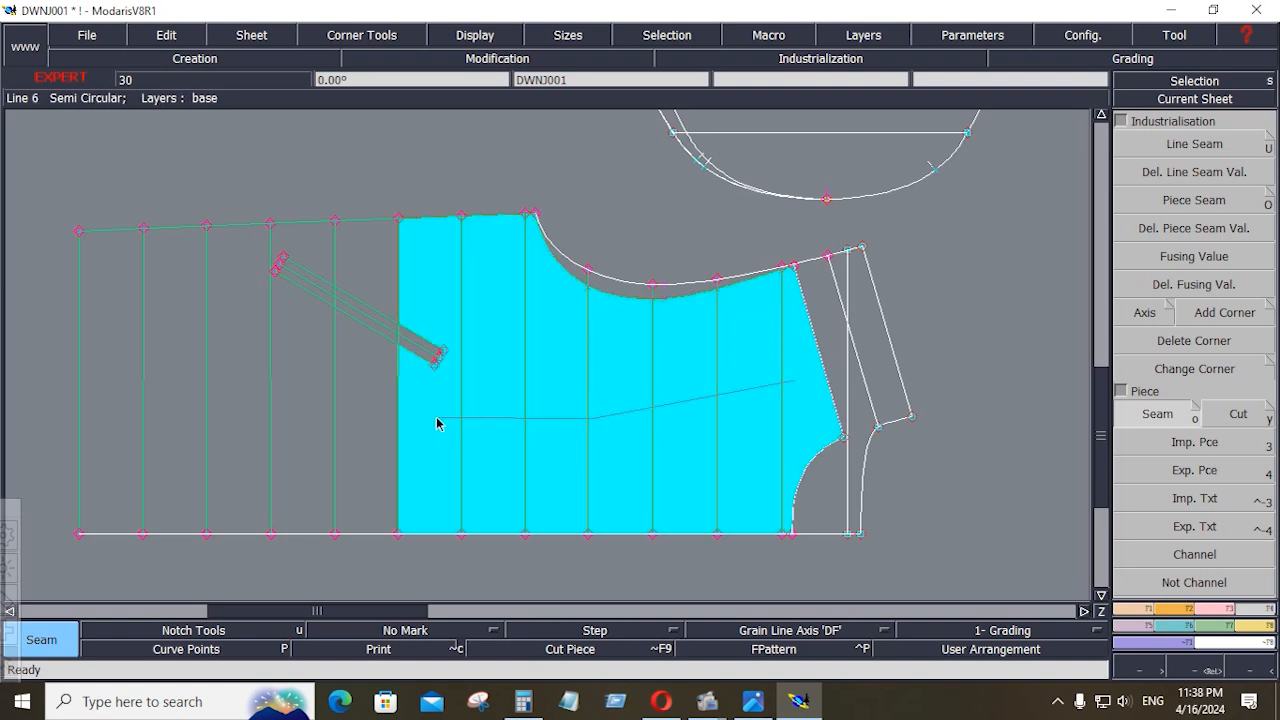
# Apply a Line Seam allowance of 0.4 inches to the whole outline of the quilted front piece
pyautogui.press('Home')
pyautogui.click(1191, 142)
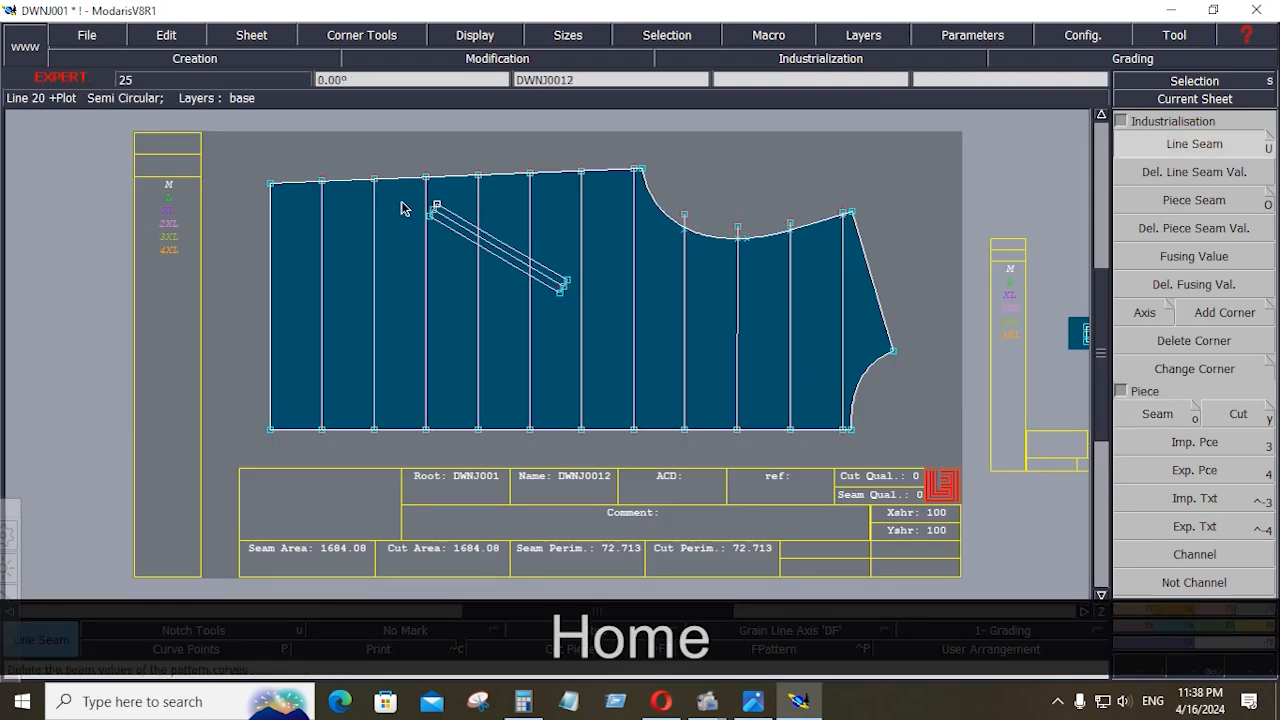
pyautogui.moveTo(222, 143); pyautogui.dragTo(917, 454)
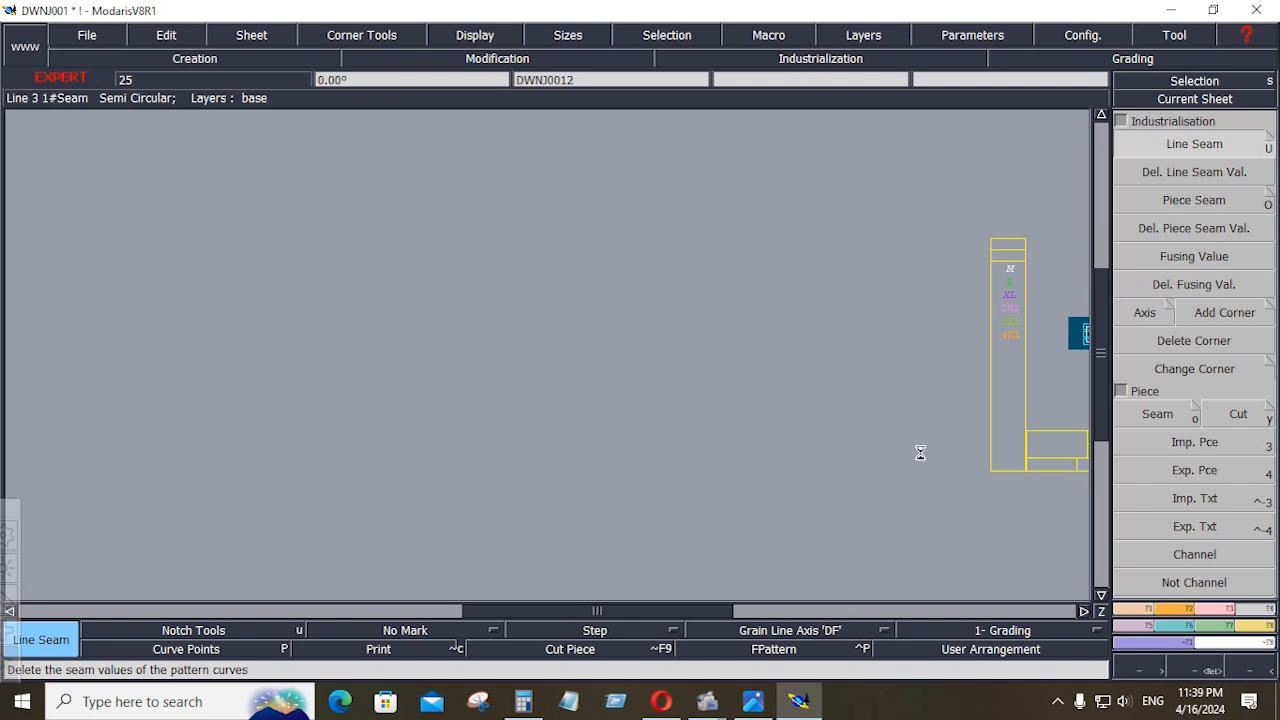
pyautogui.click(886, 322)
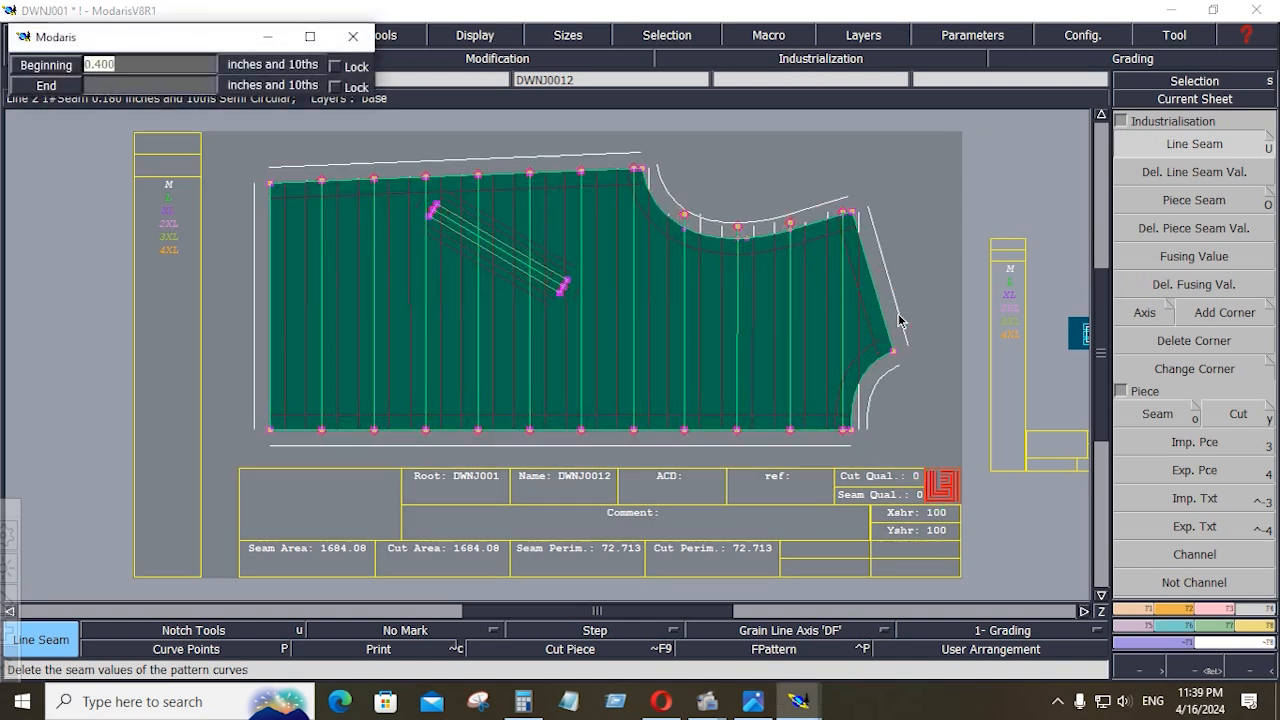
pyautogui.press('Down')
pyautogui.press('Down')
pyautogui.press('Down')
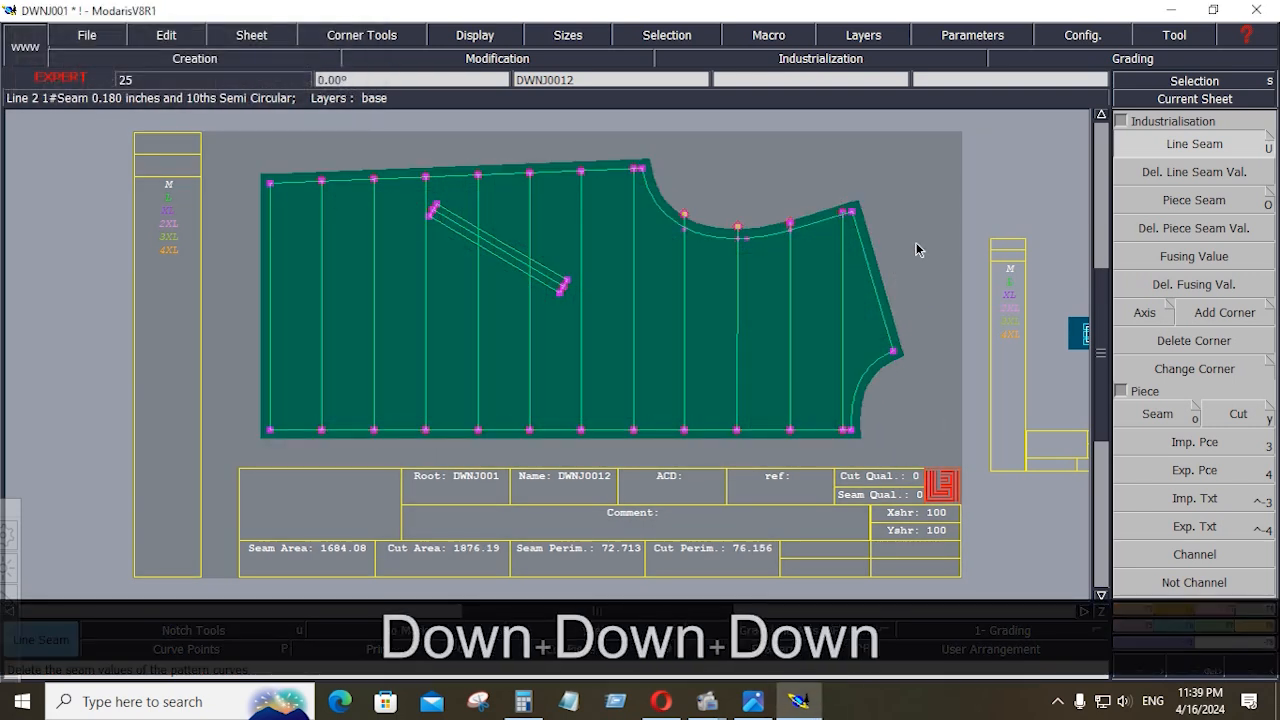
pyautogui.click(916, 243)
# Trim the three quilting lines that extend past the front piece's armhole to the armhole curve with Adjust 2 Lines
pyautogui.click(1209, 607)
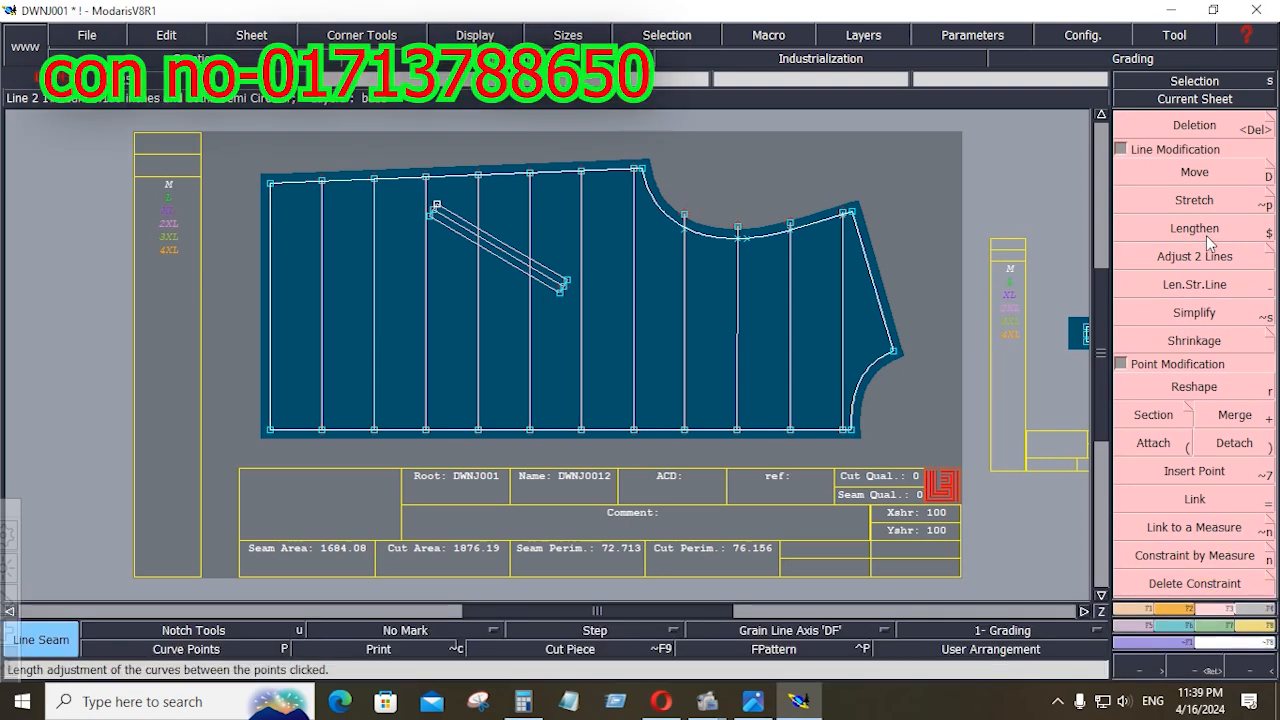
pyautogui.click(1202, 254)
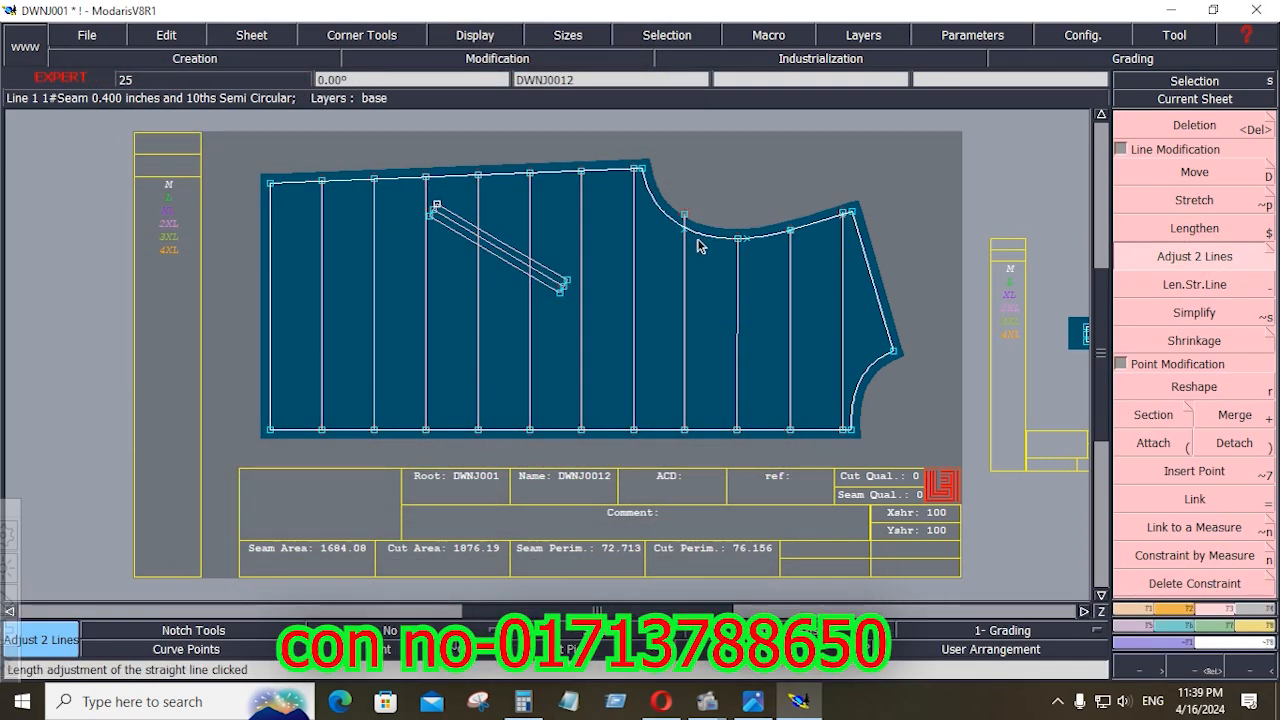
pyautogui.hotkey('ctrl', 'z')
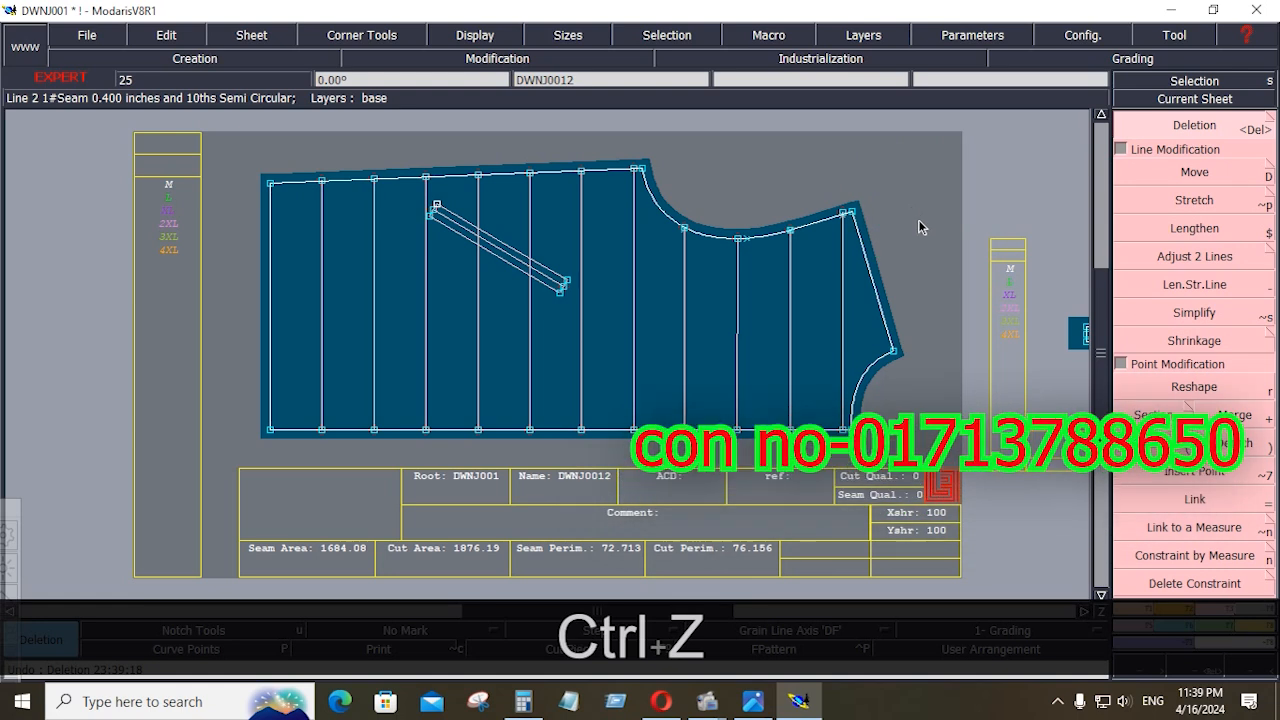
# Enter the comment "FRONT 1X2" for the quilted front piece and rearrange all sheets on the desk
pyautogui.press('e')
pyautogui.click(677, 516)
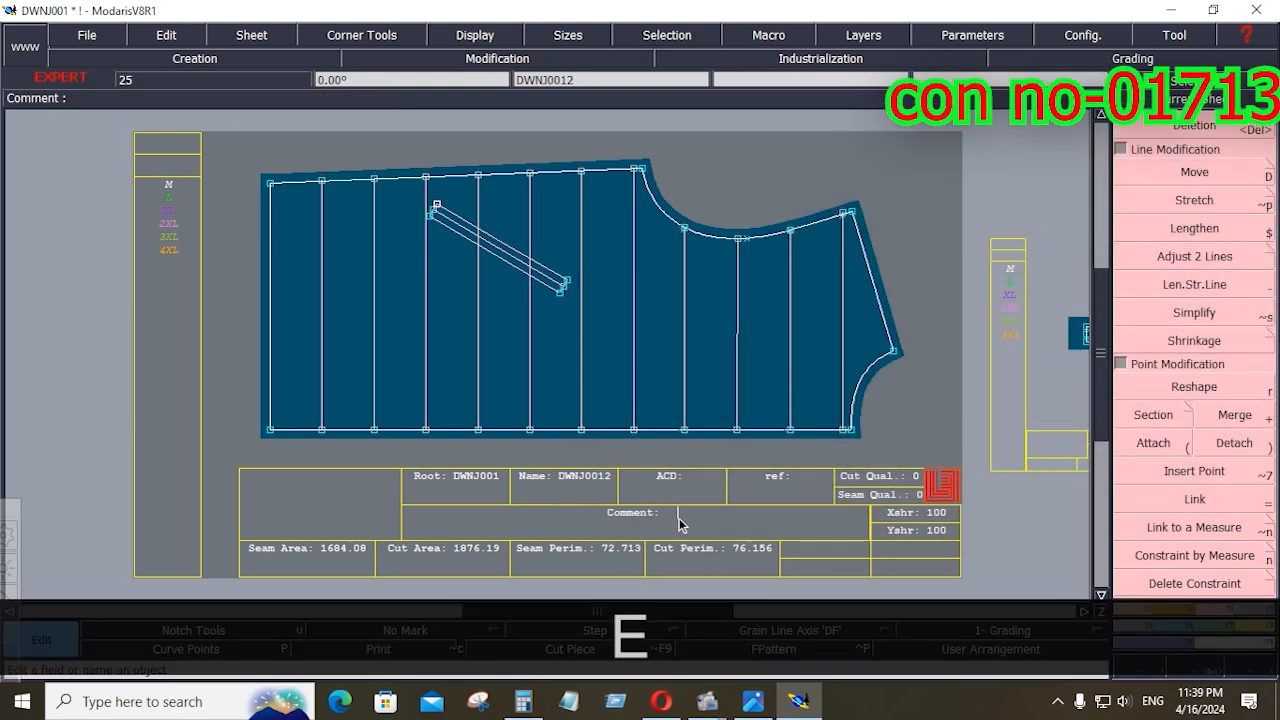
pyautogui.write('FRONT')
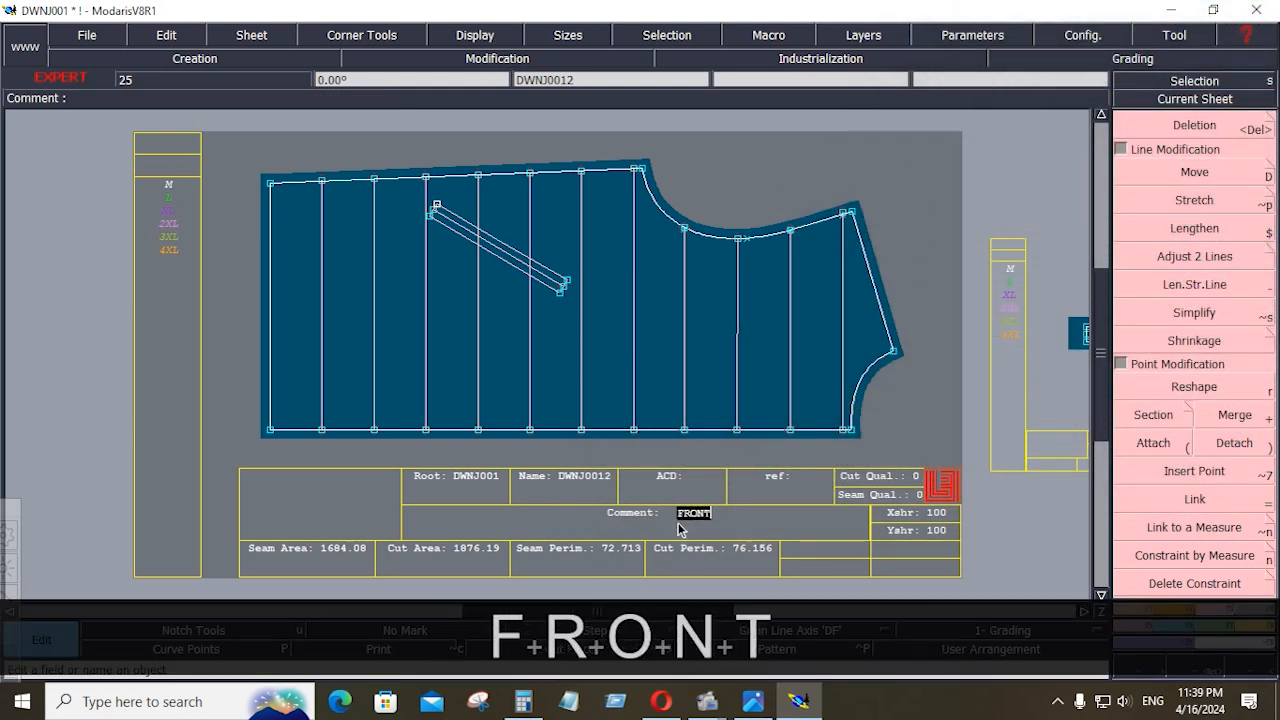
pyautogui.write(' 1X2')
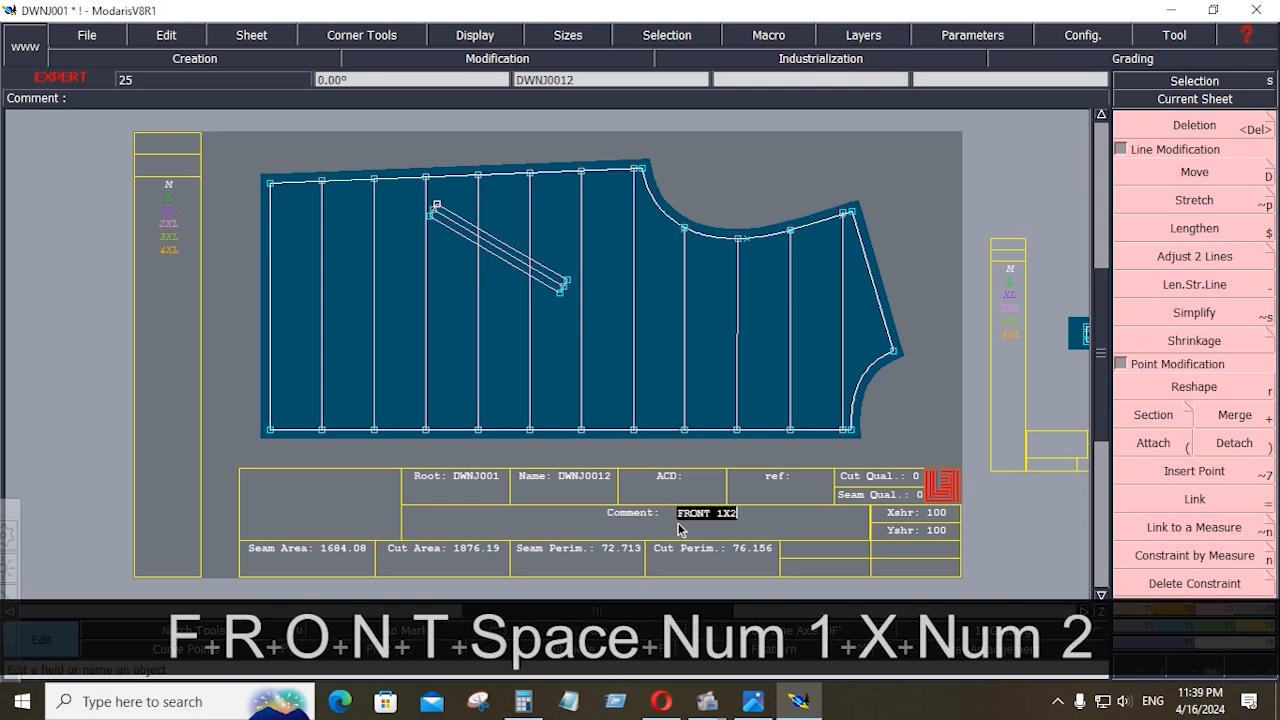
pyautogui.press('Return')
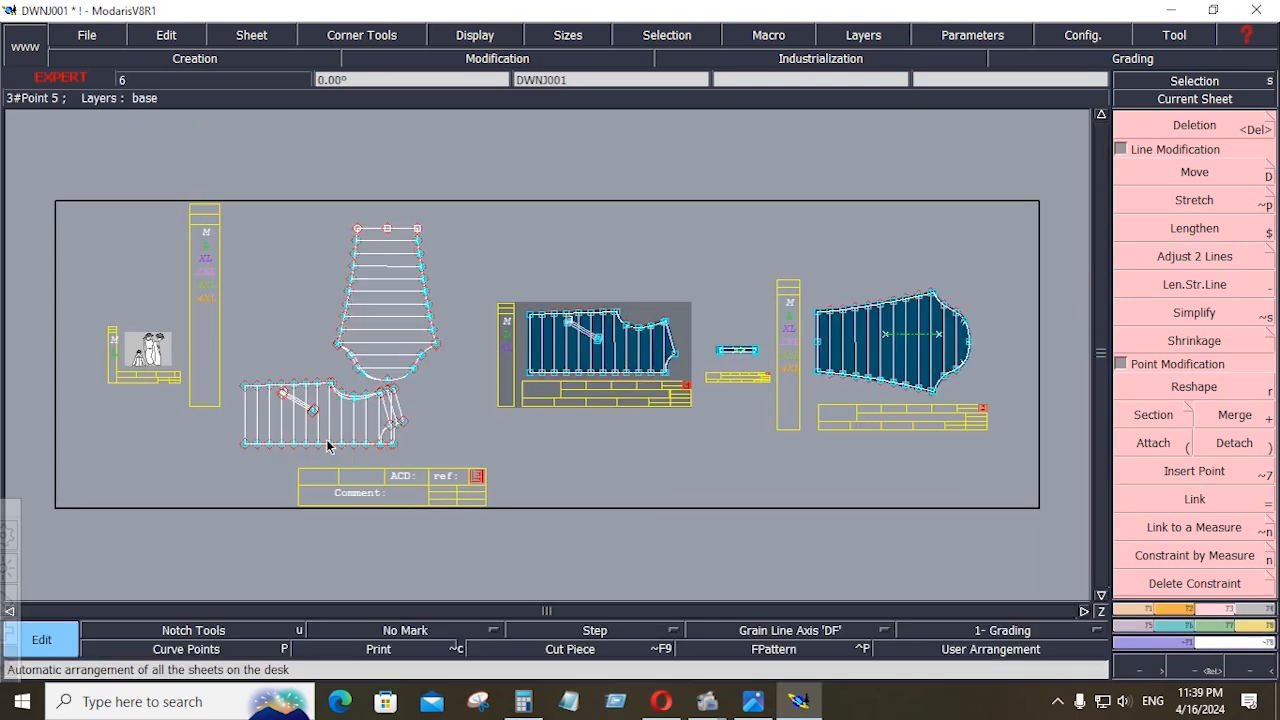
# Extract the half back body piece from the base sheet with Seam, filling every quilted section up to the back shoulder and neckline
pyautogui.press('Return')
pyautogui.click(237, 366)
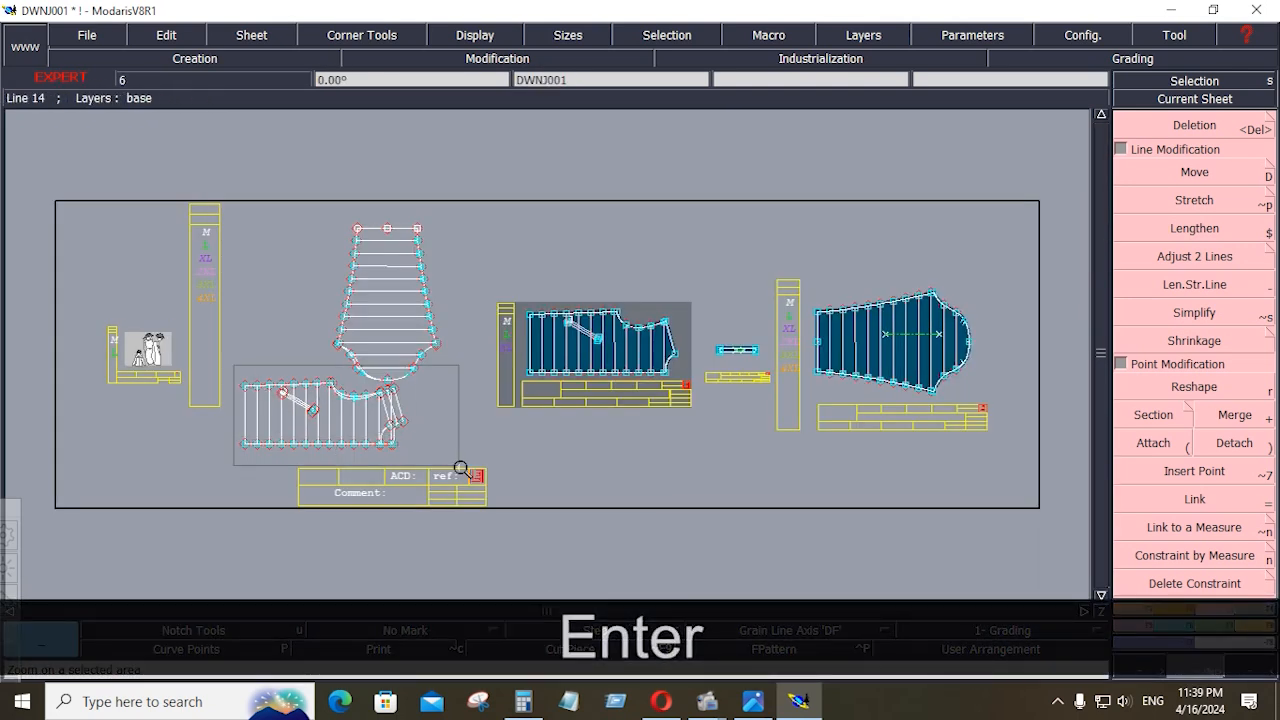
pyautogui.click(457, 466)
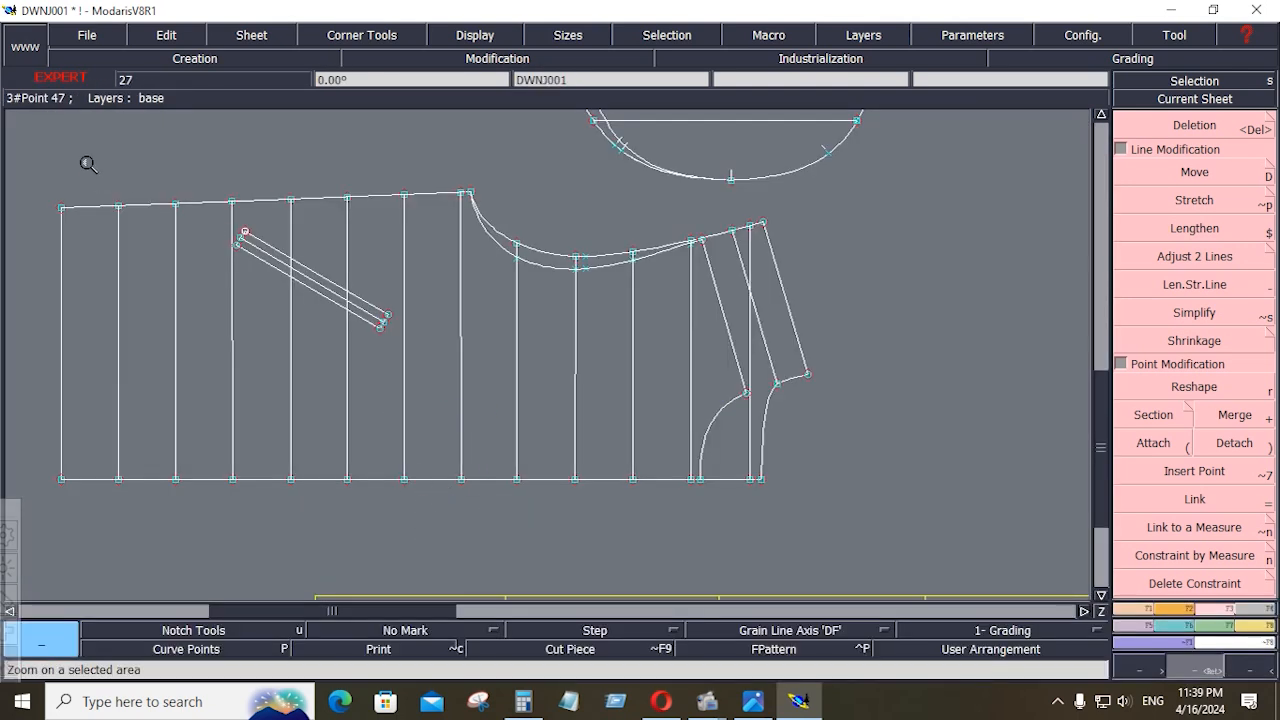
pyautogui.click(86, 162)
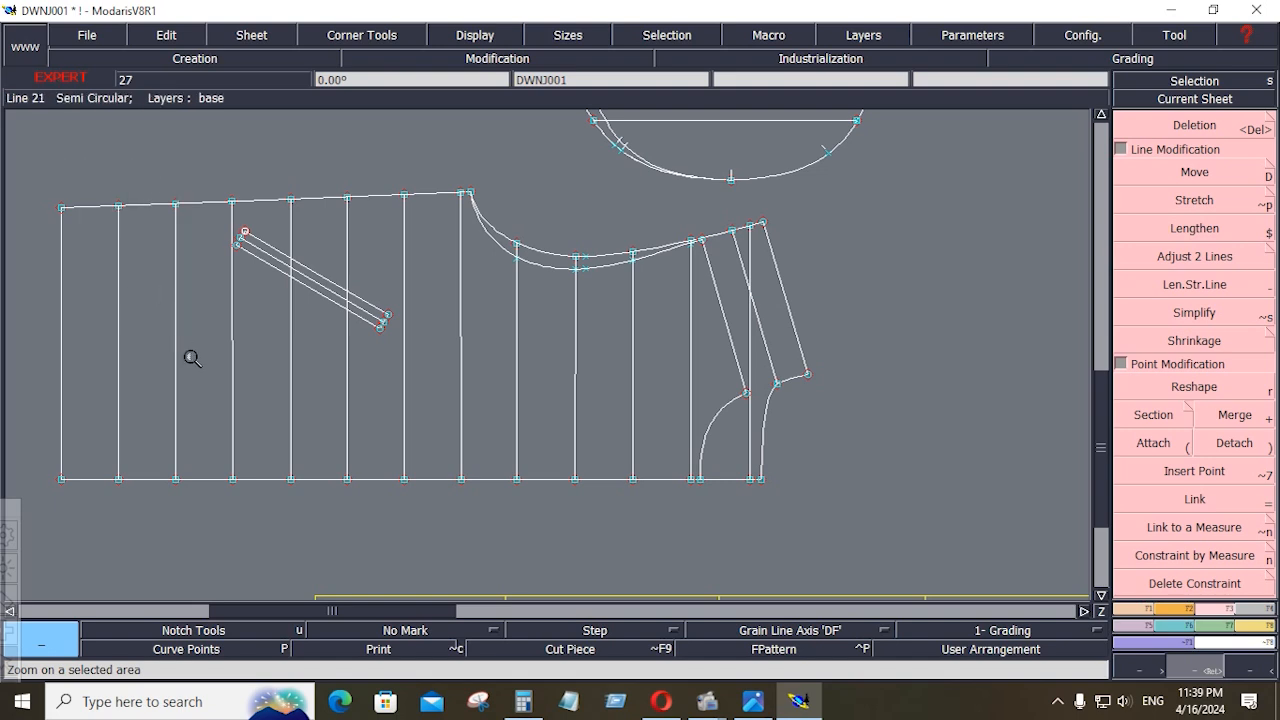
pyautogui.click(762, 519)
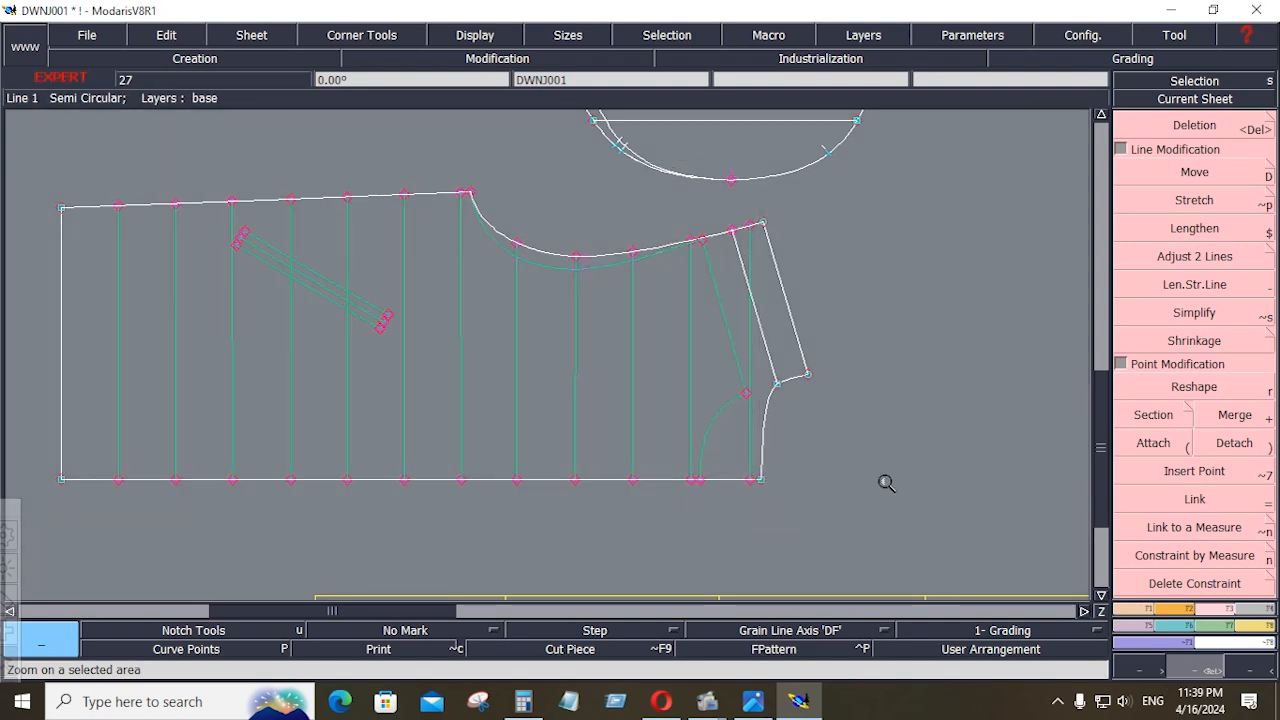
pyautogui.click(1165, 478)
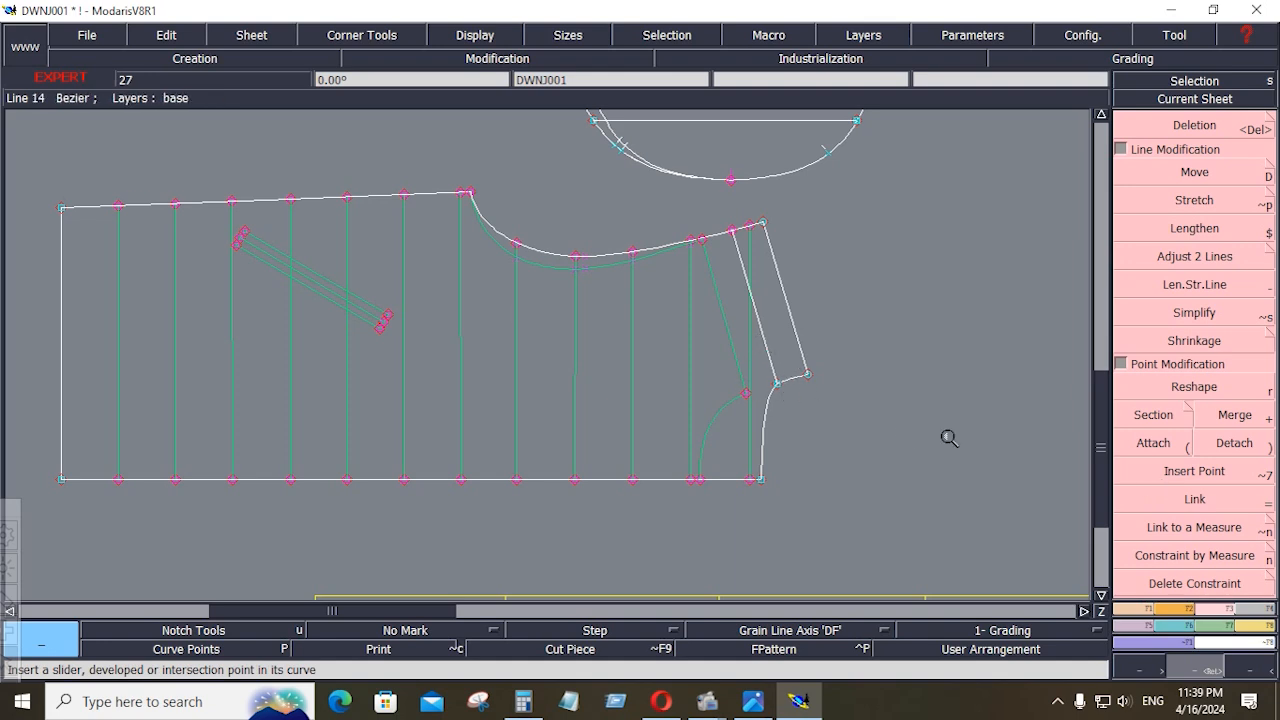
pyautogui.click(1254, 608)
pyautogui.click(1157, 418)
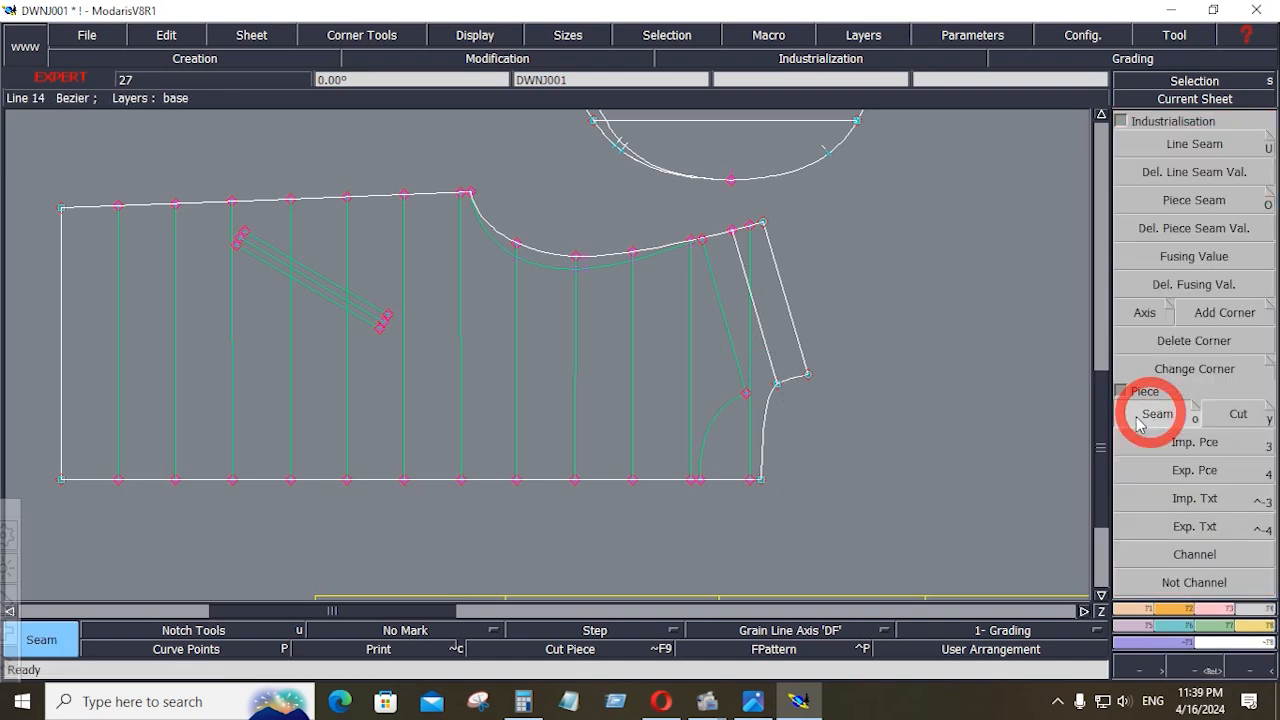
pyautogui.click(756, 442)
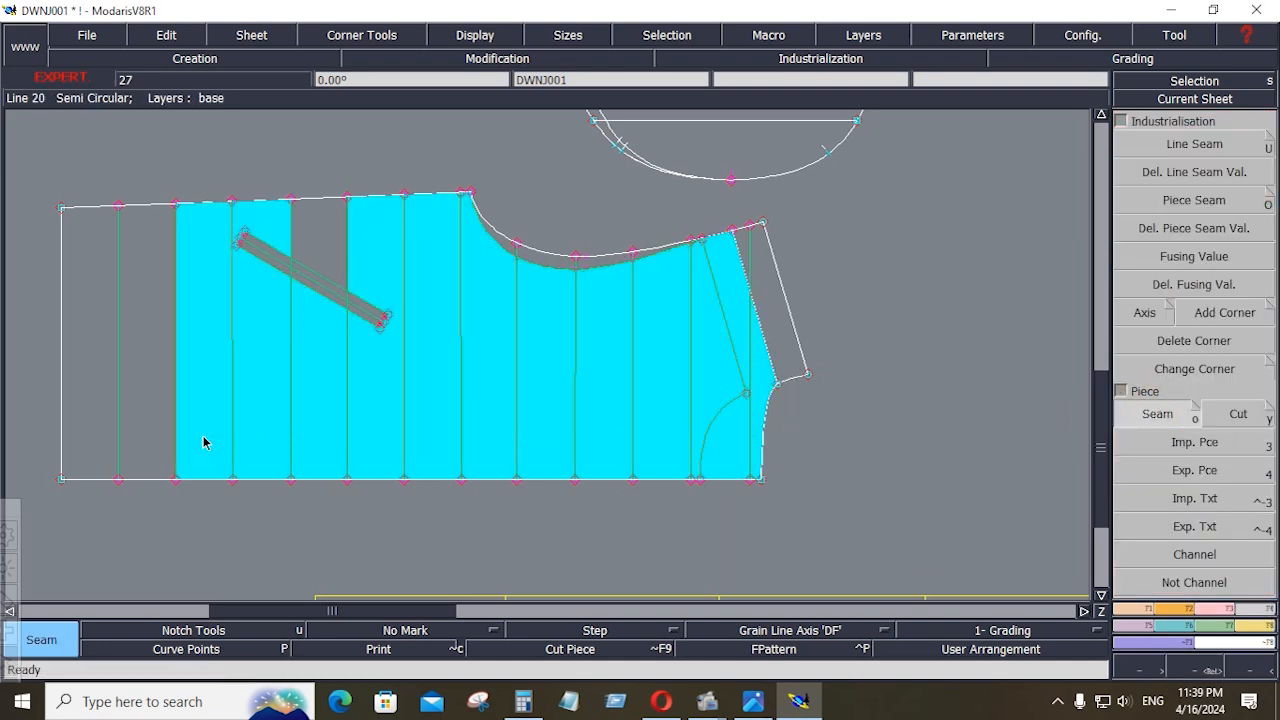
pyautogui.click(88, 436)
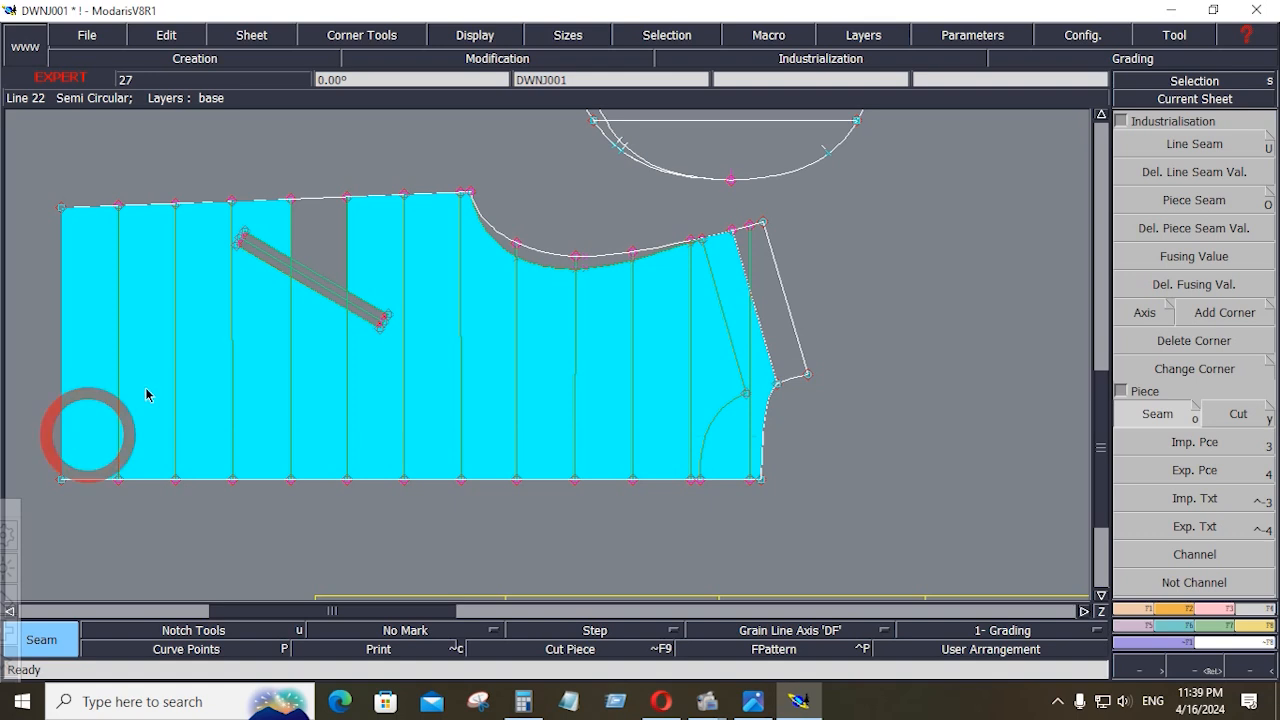
pyautogui.click(224, 225)
pyautogui.moveTo(356, 263); pyautogui.dragTo(628, 263)
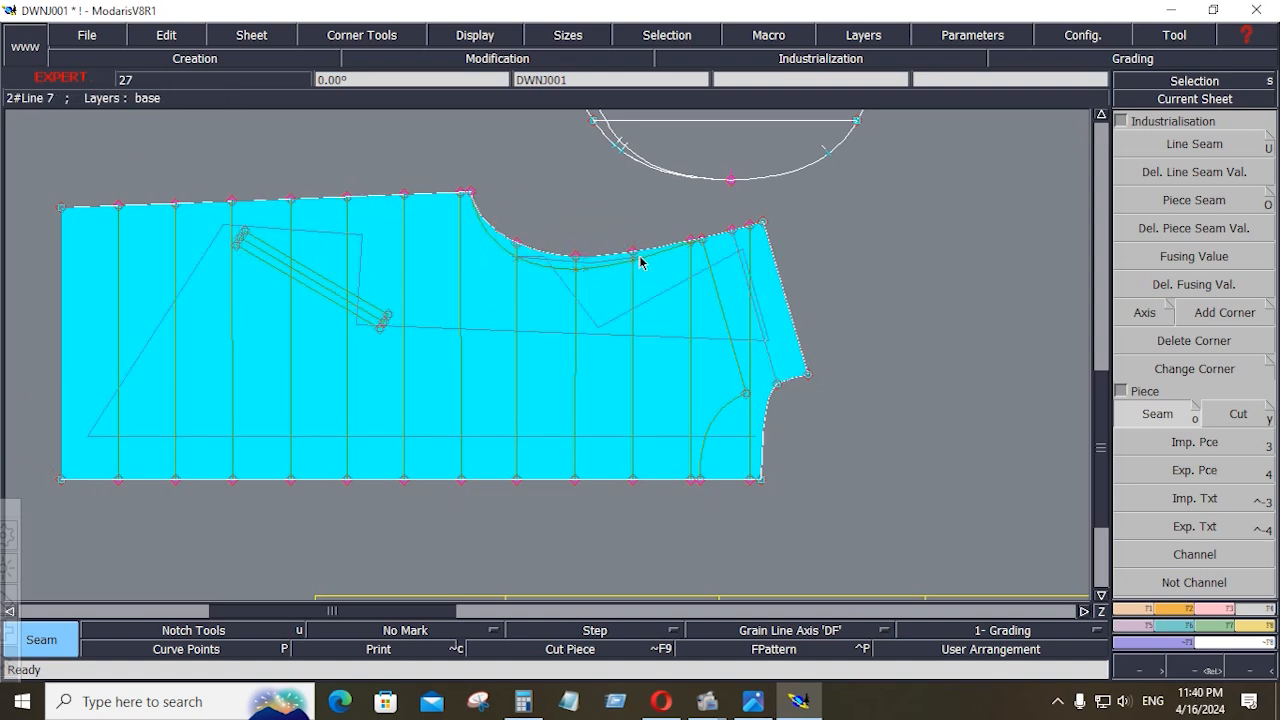
pyautogui.rightClick(640, 259)
# Delete the front shoulder, front neckline, front armhole and slanted pocket lines with their leftover points from the extracted half back piece
pyautogui.press('Home')
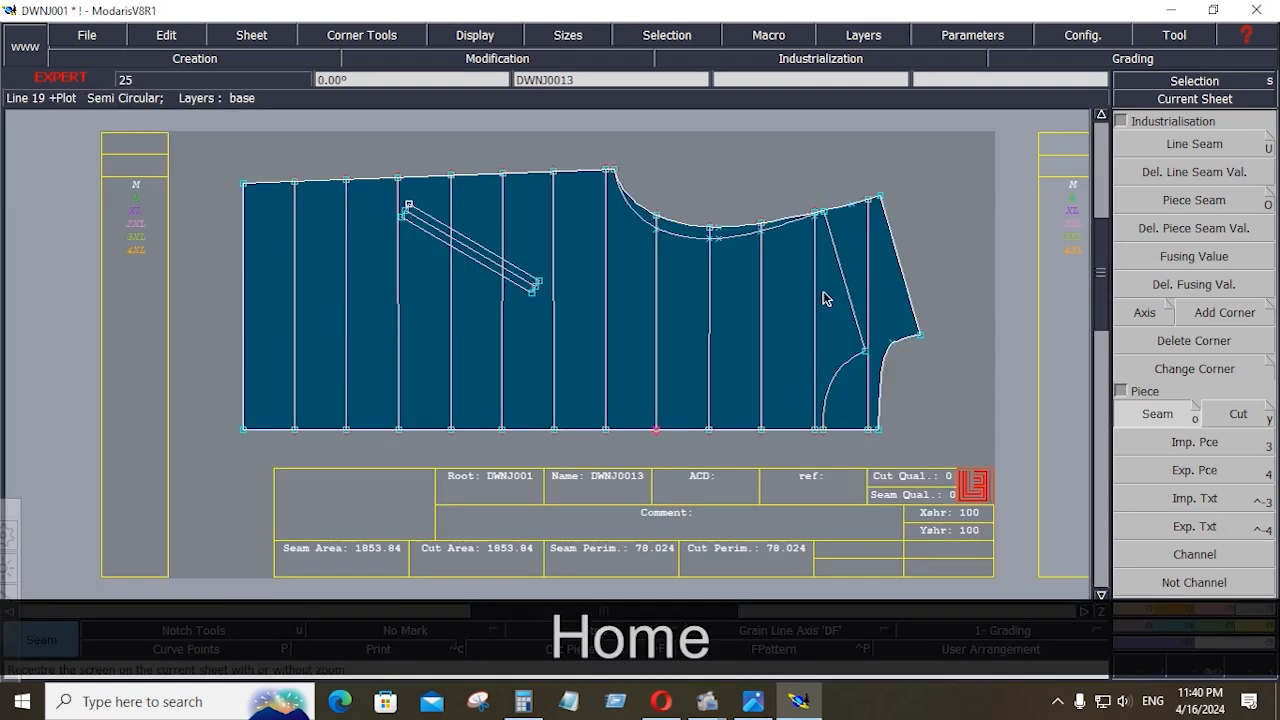
pyautogui.press('Delete')
pyautogui.click(852, 304)
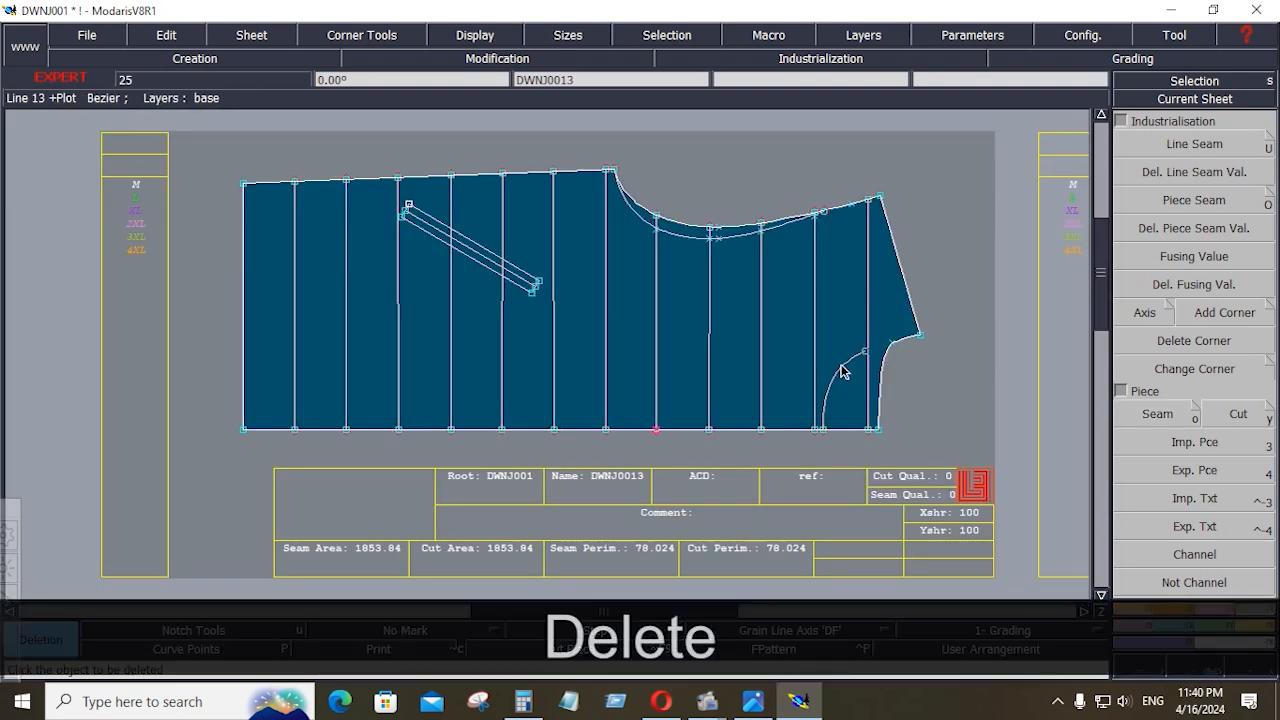
pyautogui.click(840, 372)
pyautogui.click(735, 241)
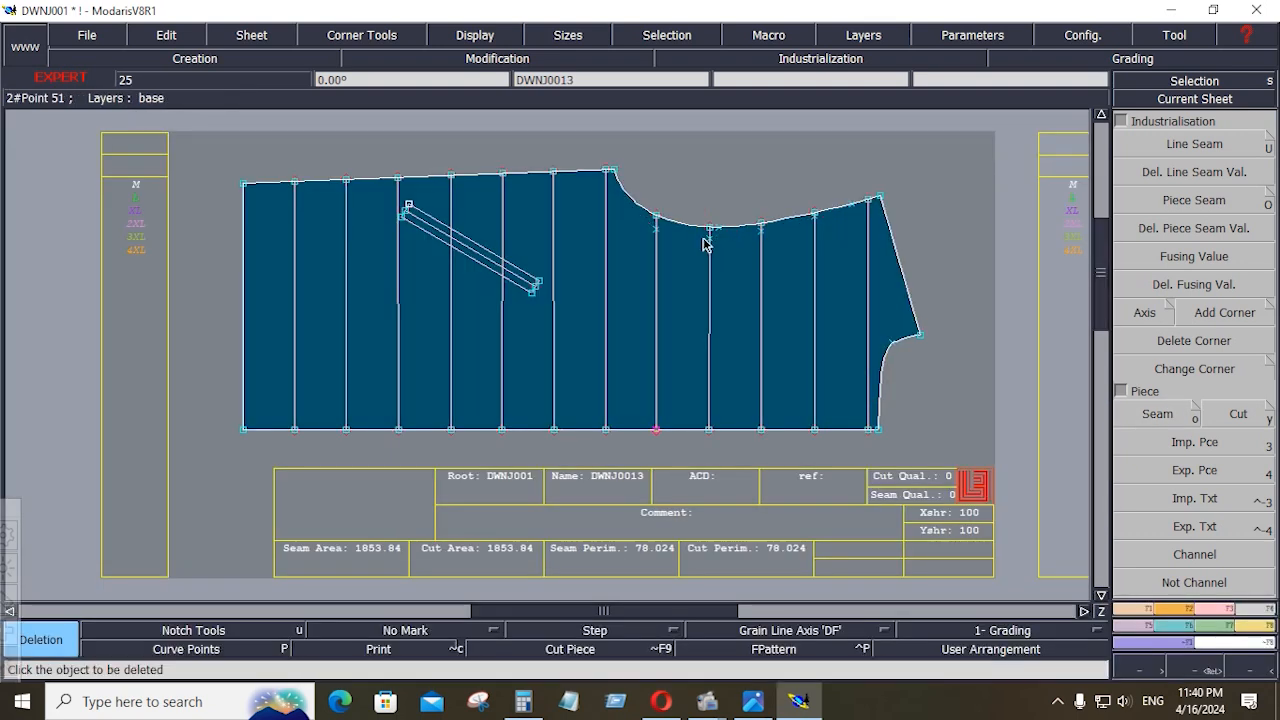
pyautogui.click(659, 232)
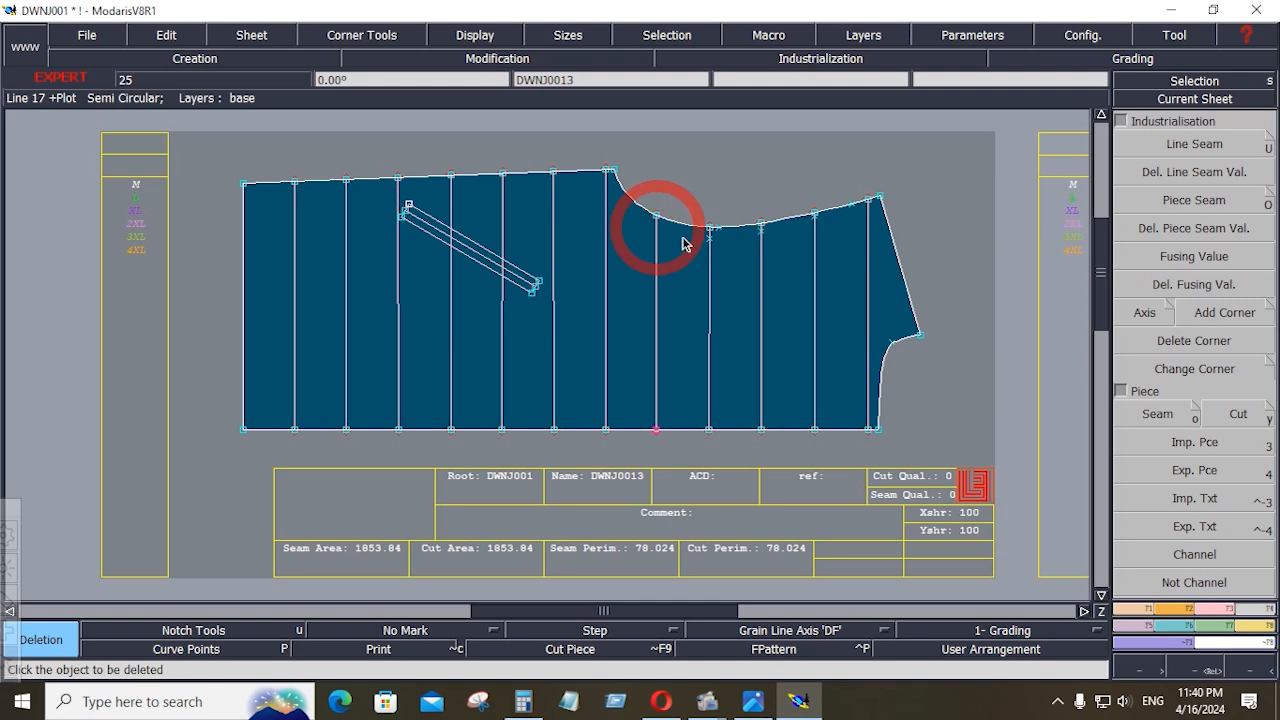
pyautogui.click(470, 252)
pyautogui.click(478, 247)
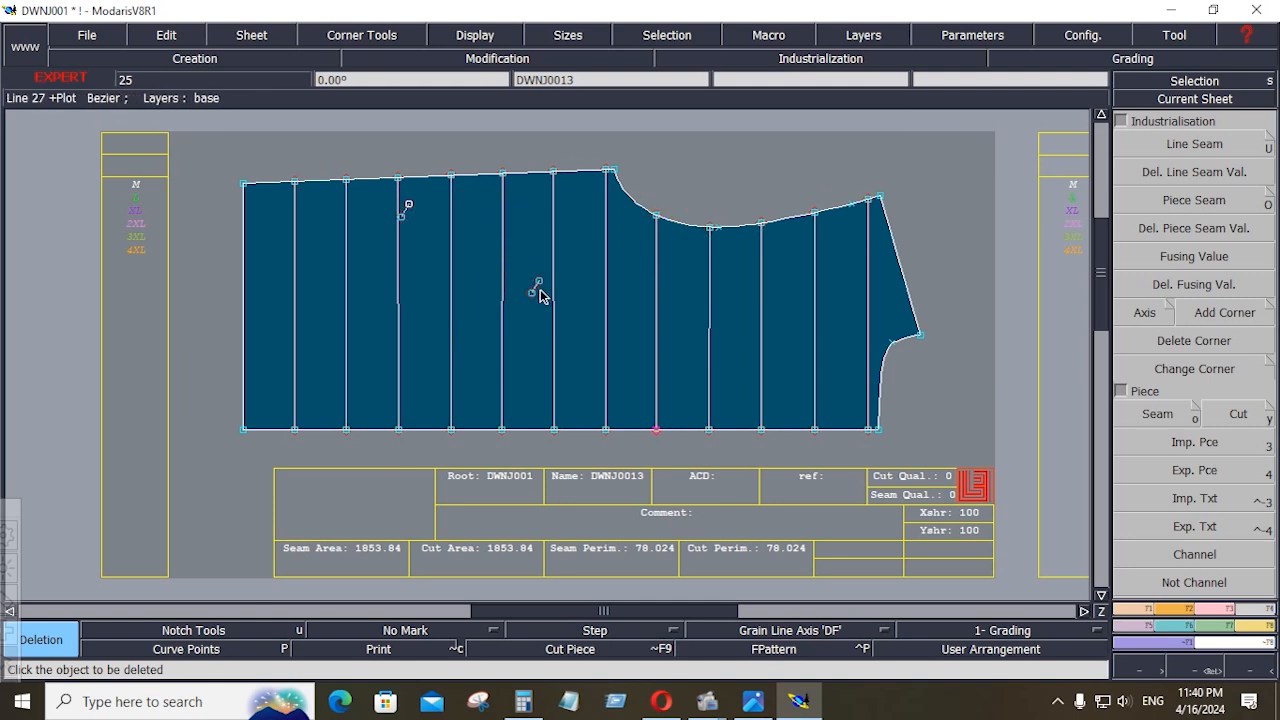
pyautogui.click(408, 206)
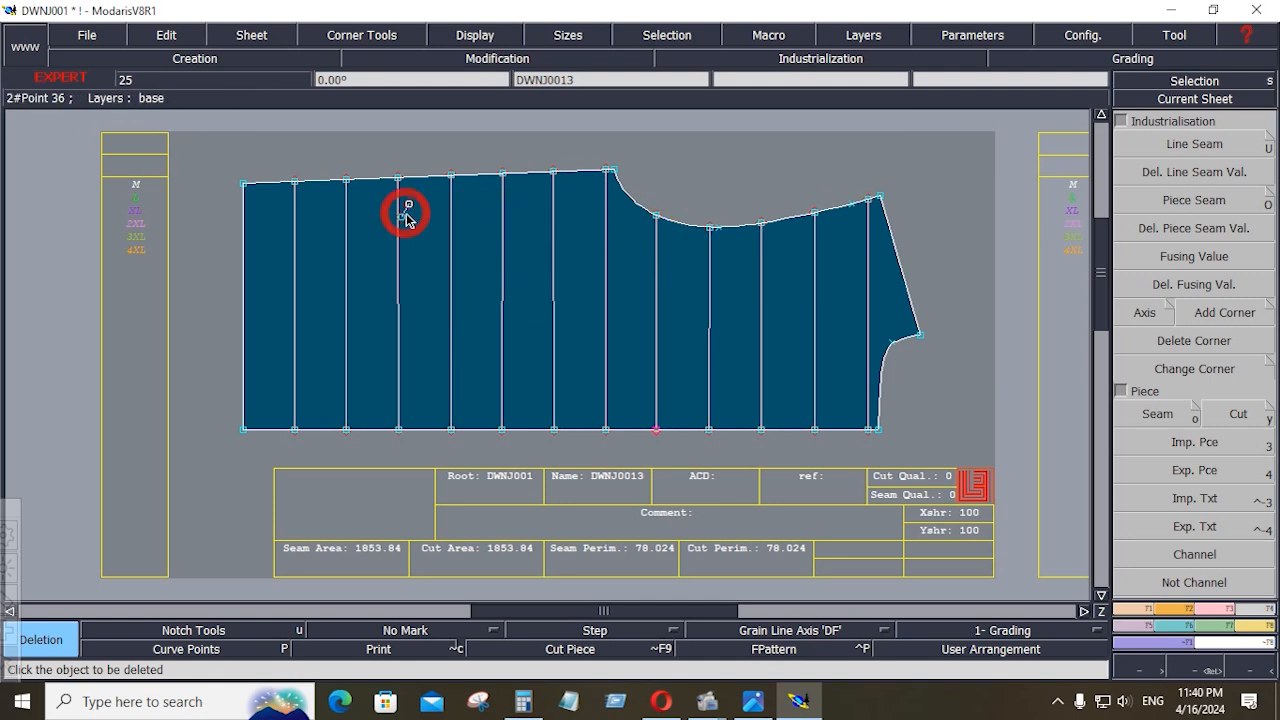
# Mirror the half back piece with its quilting lines across the centre back edge with Sym 2Pts to create the full back
pyautogui.hotkey('shift', 'a')
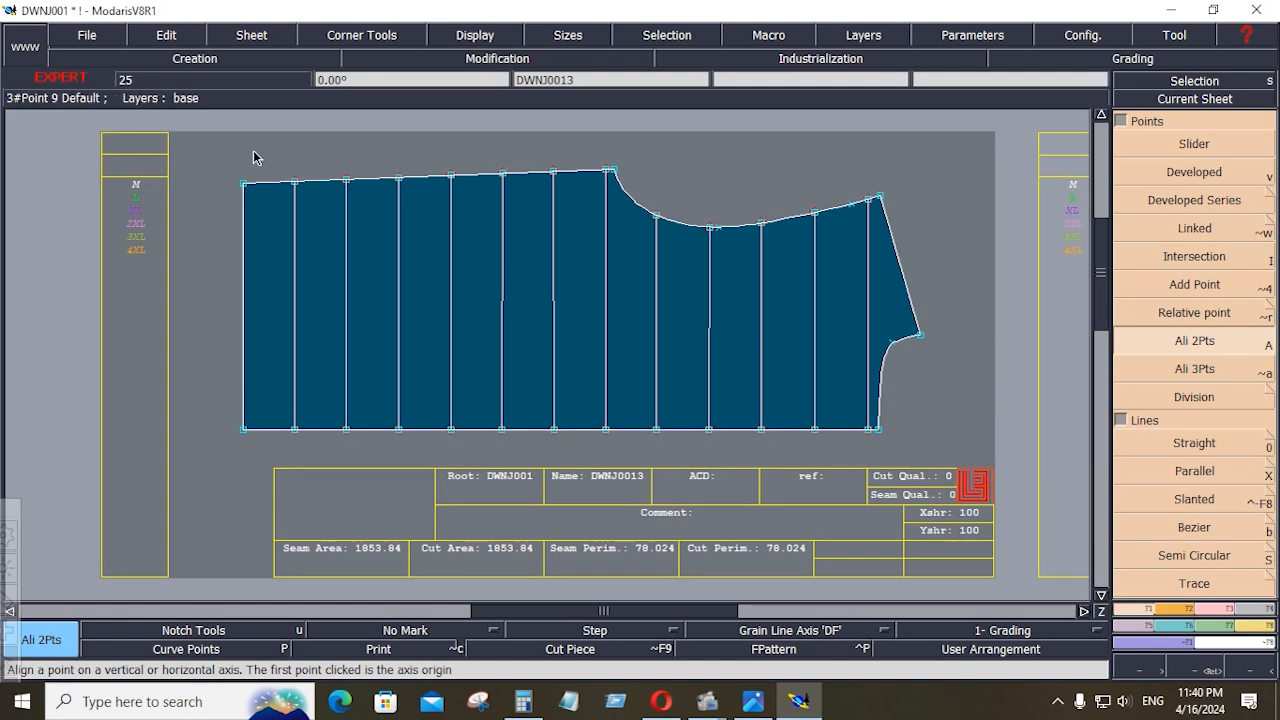
pyautogui.moveTo(254, 152); pyautogui.dragTo(876, 461)
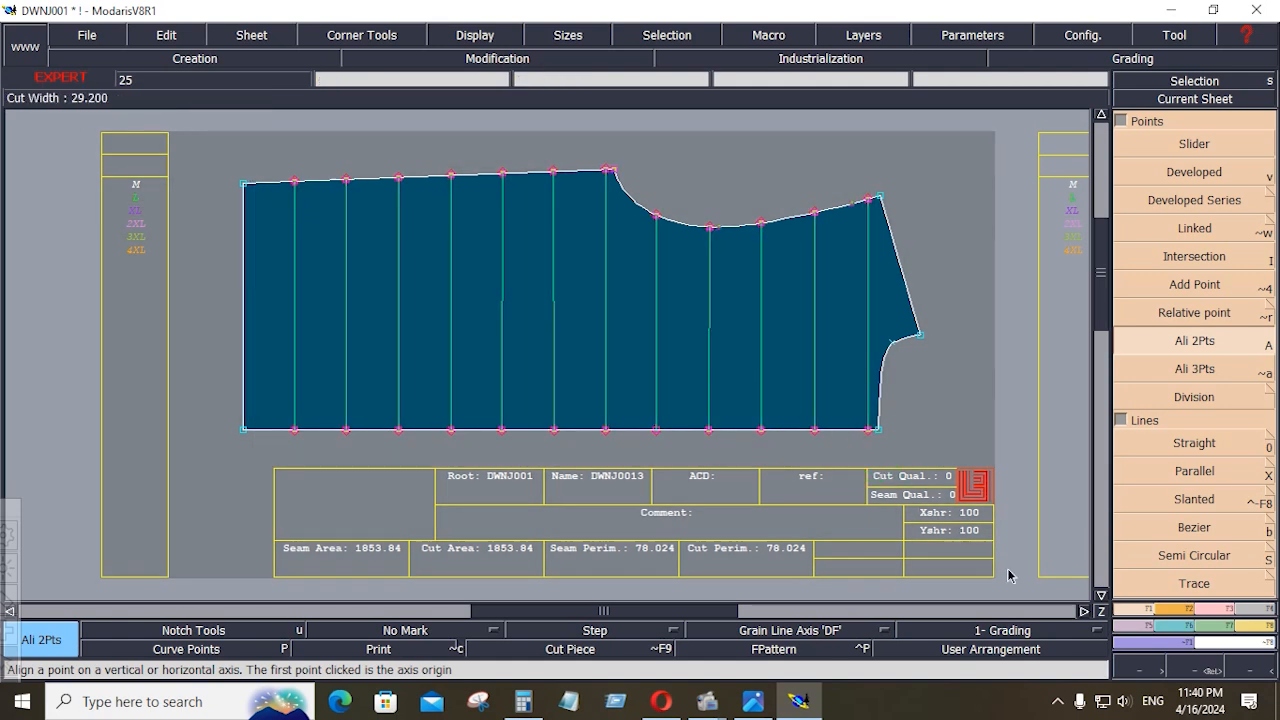
pyautogui.click(1148, 632)
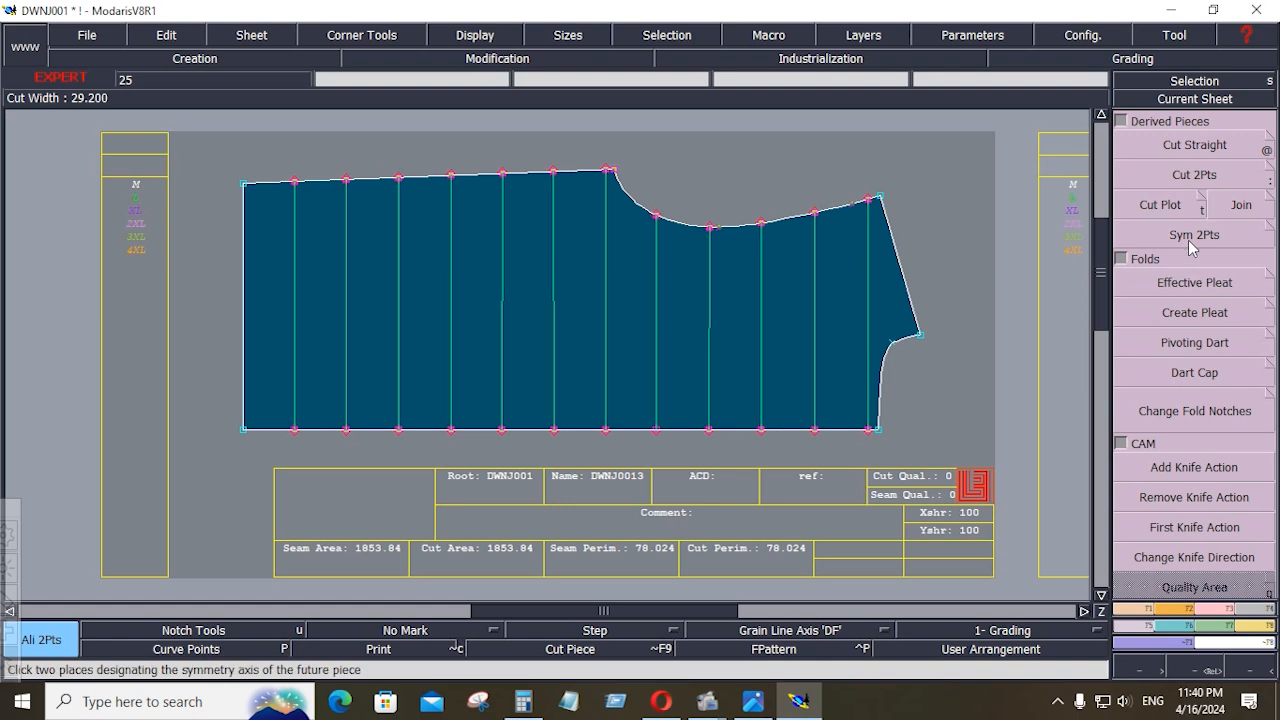
pyautogui.click(1192, 234)
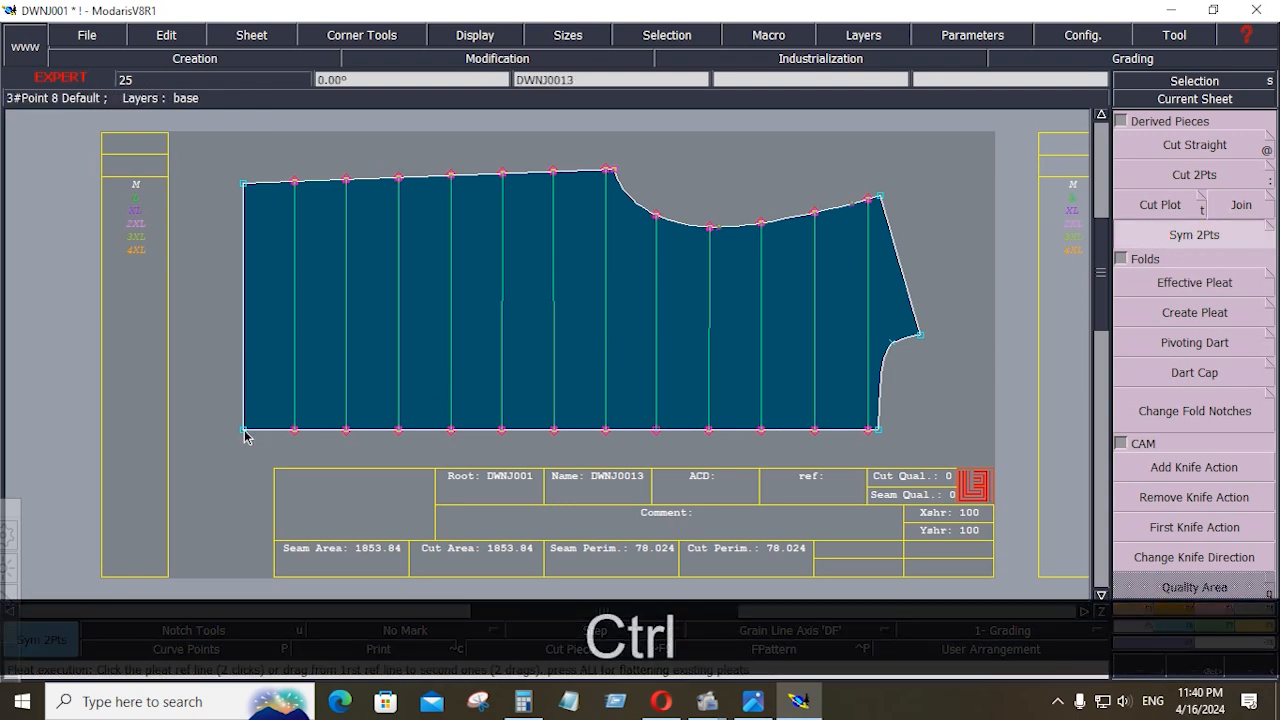
pyautogui.keyDown('ctrl'); pyautogui.click(243, 429); pyautogui.keyUp('ctrl')
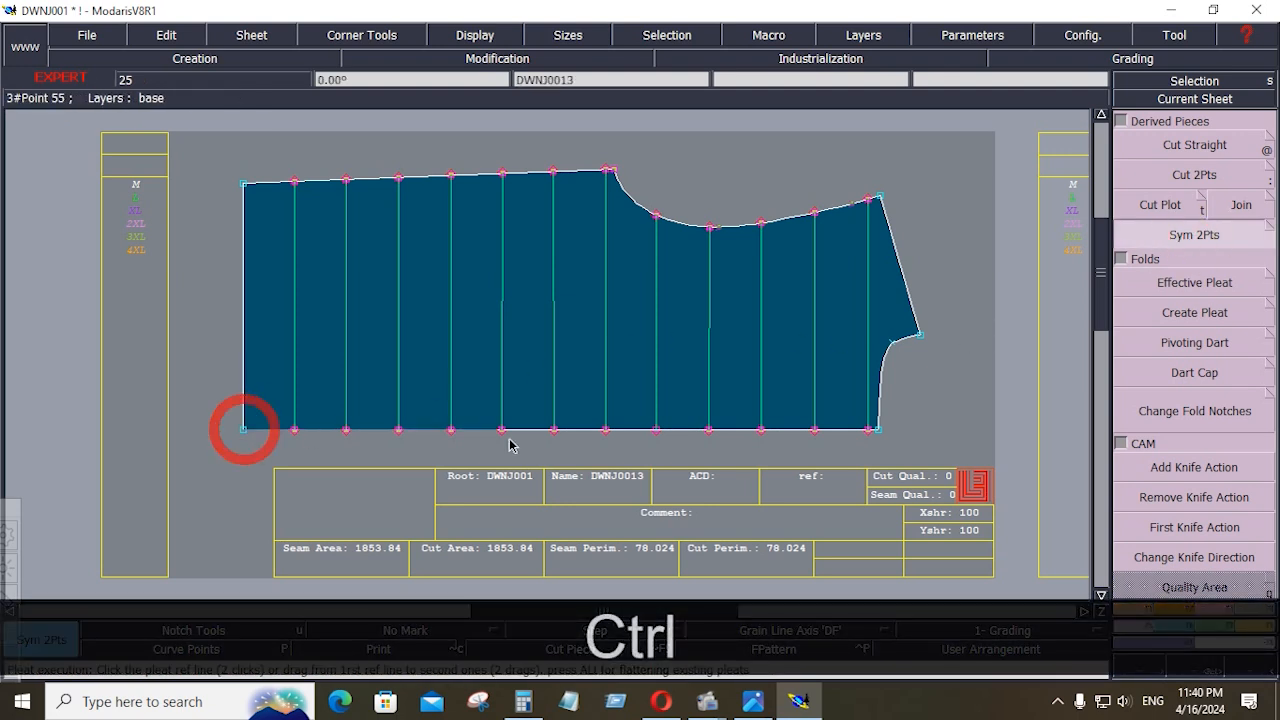
pyautogui.keyDown('ctrl'); pyautogui.click(877, 431); pyautogui.keyUp('ctrl')
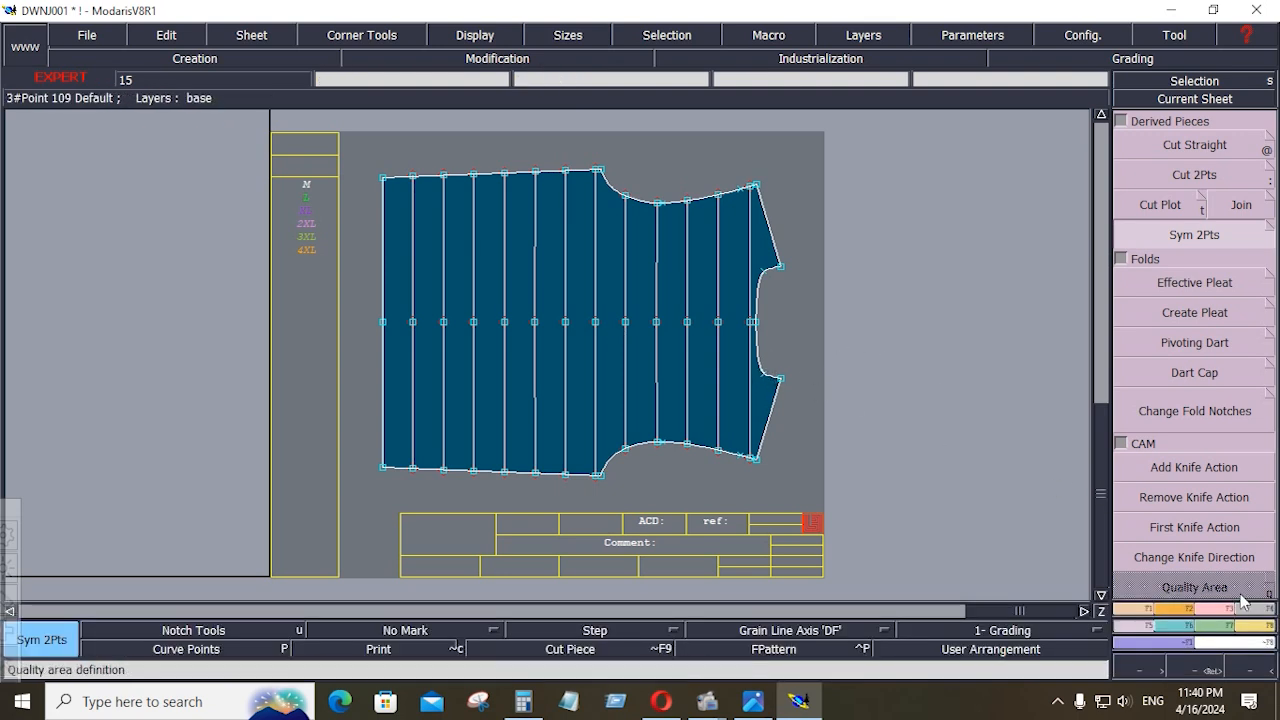
# Apply a Line Seam allowance of 0.4 inches to the whole outline of the full quilted back piece
pyautogui.click(1187, 608)
pyautogui.click(1180, 144)
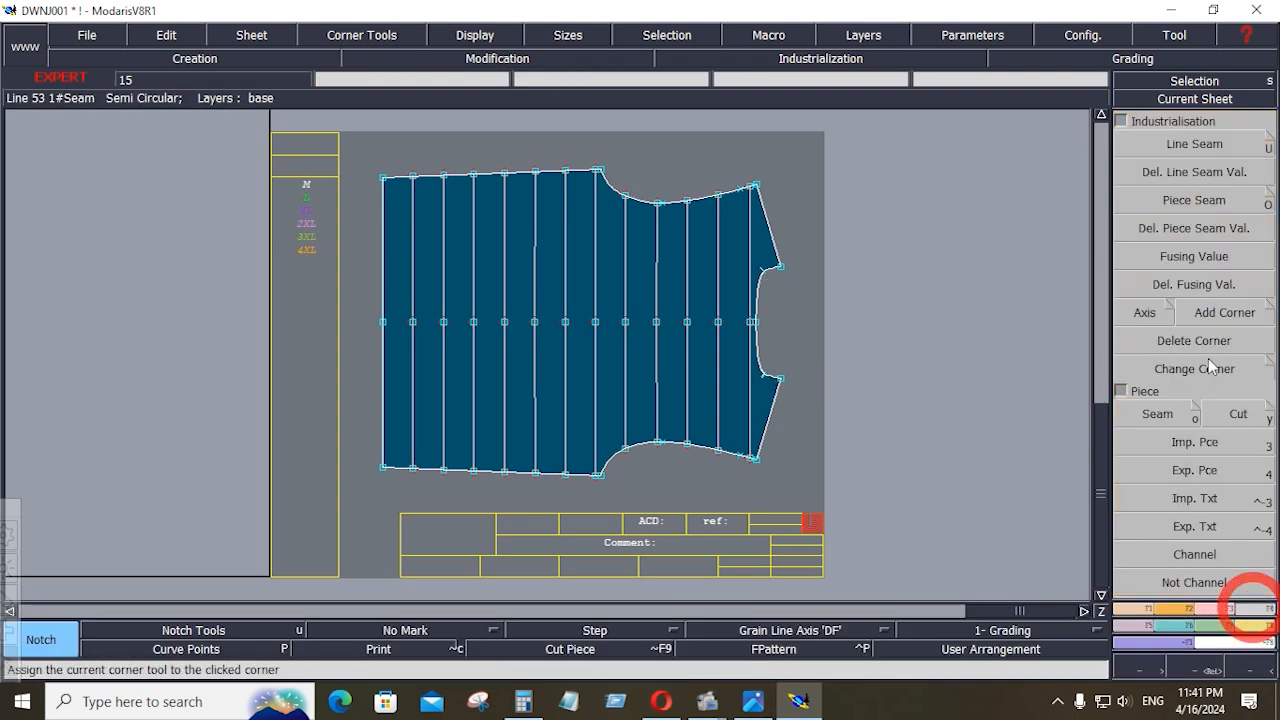
pyautogui.click(1262, 609)
pyautogui.click(1205, 152)
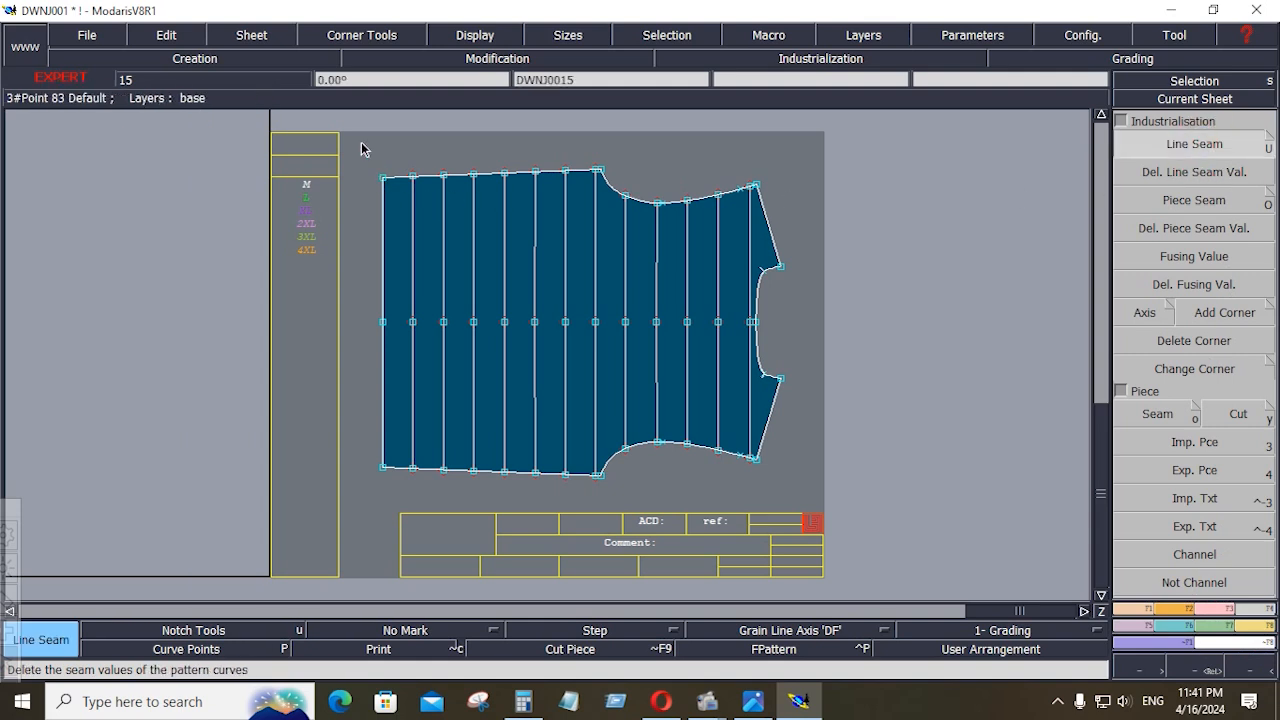
pyautogui.moveTo(362, 143); pyautogui.dragTo(822, 506)
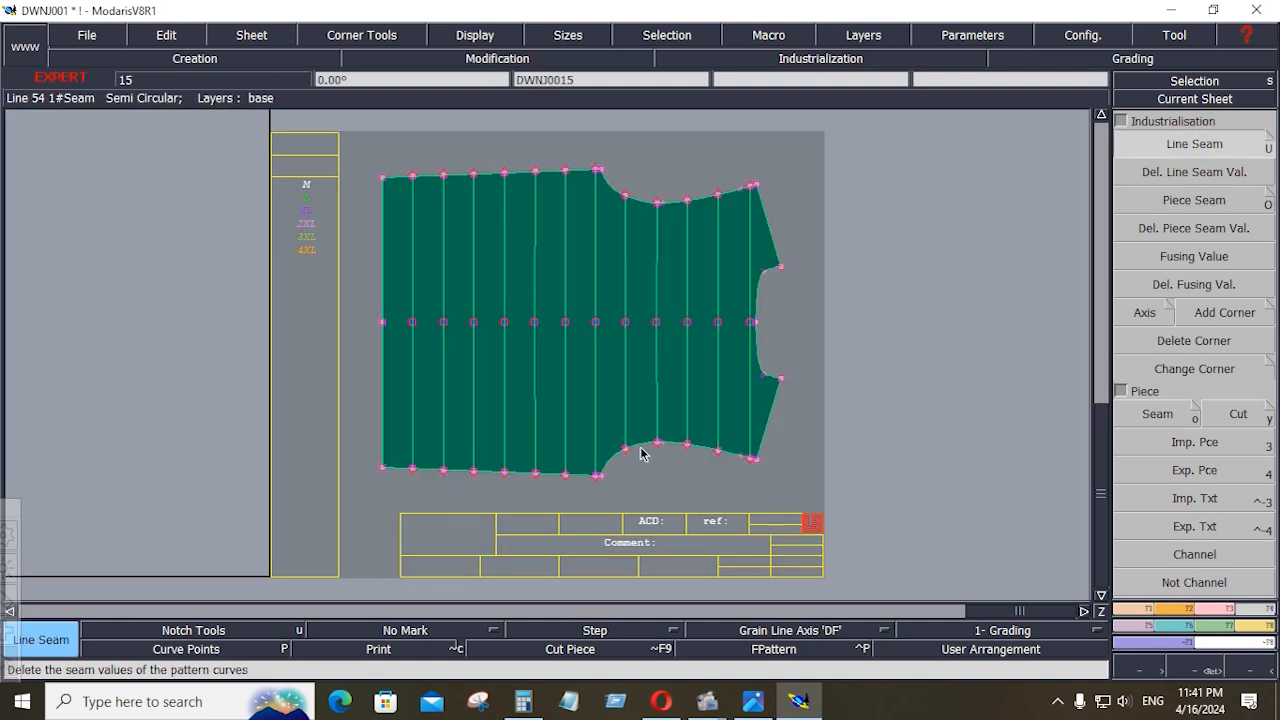
pyautogui.click(641, 447)
pyautogui.press('Down')
pyautogui.press('Return')
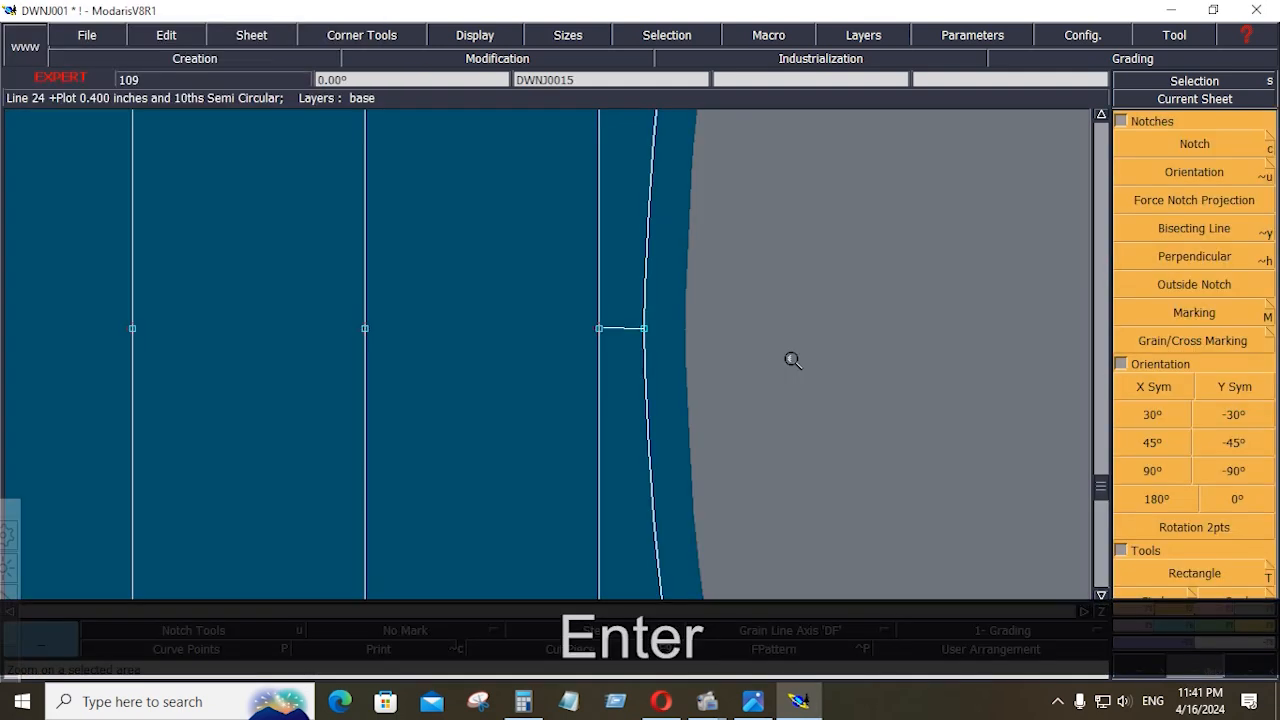
# Rearrange all sheets on the desk and delete the half back sheet
pyautogui.press('j')
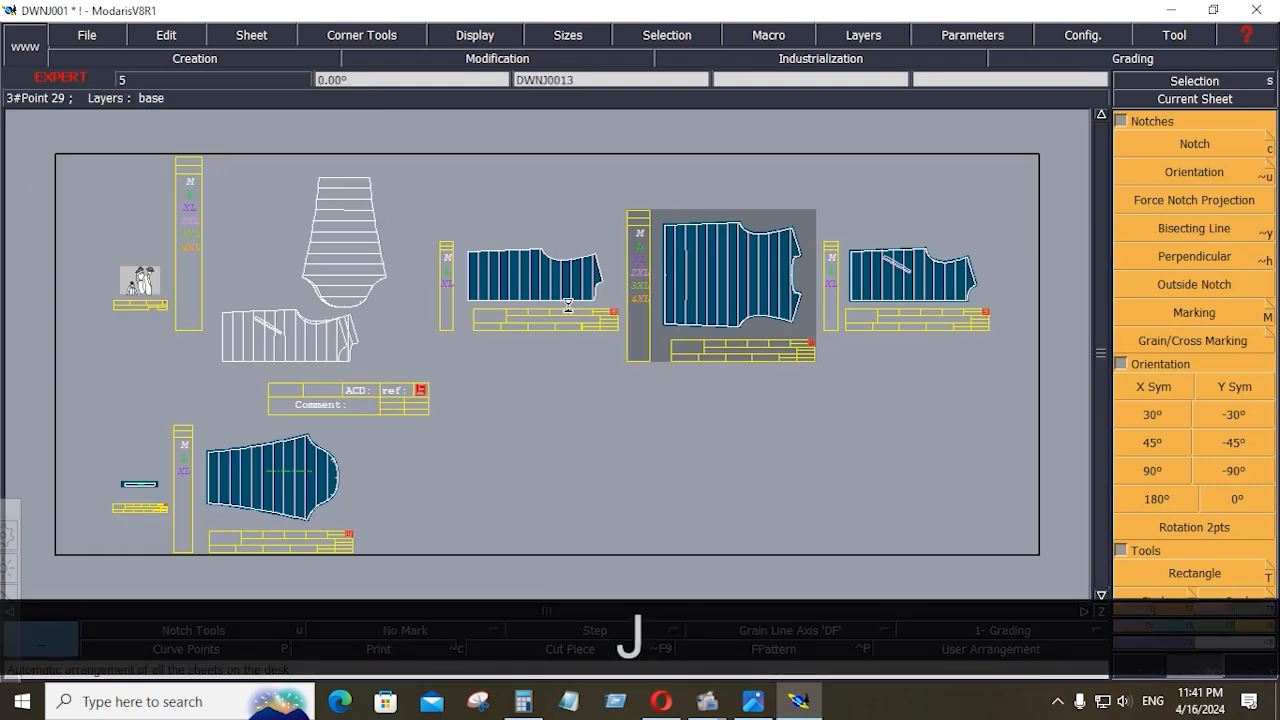
pyautogui.hotkey('shift', 'z')
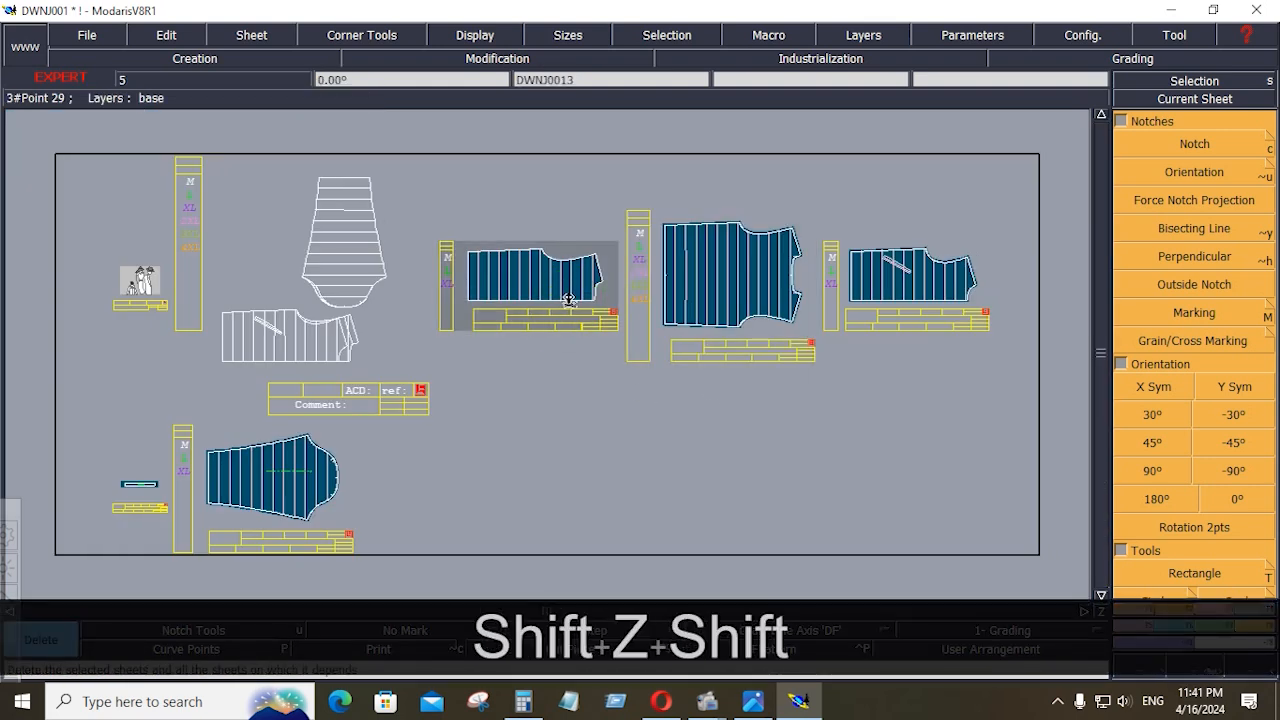
pyautogui.click(570, 300)
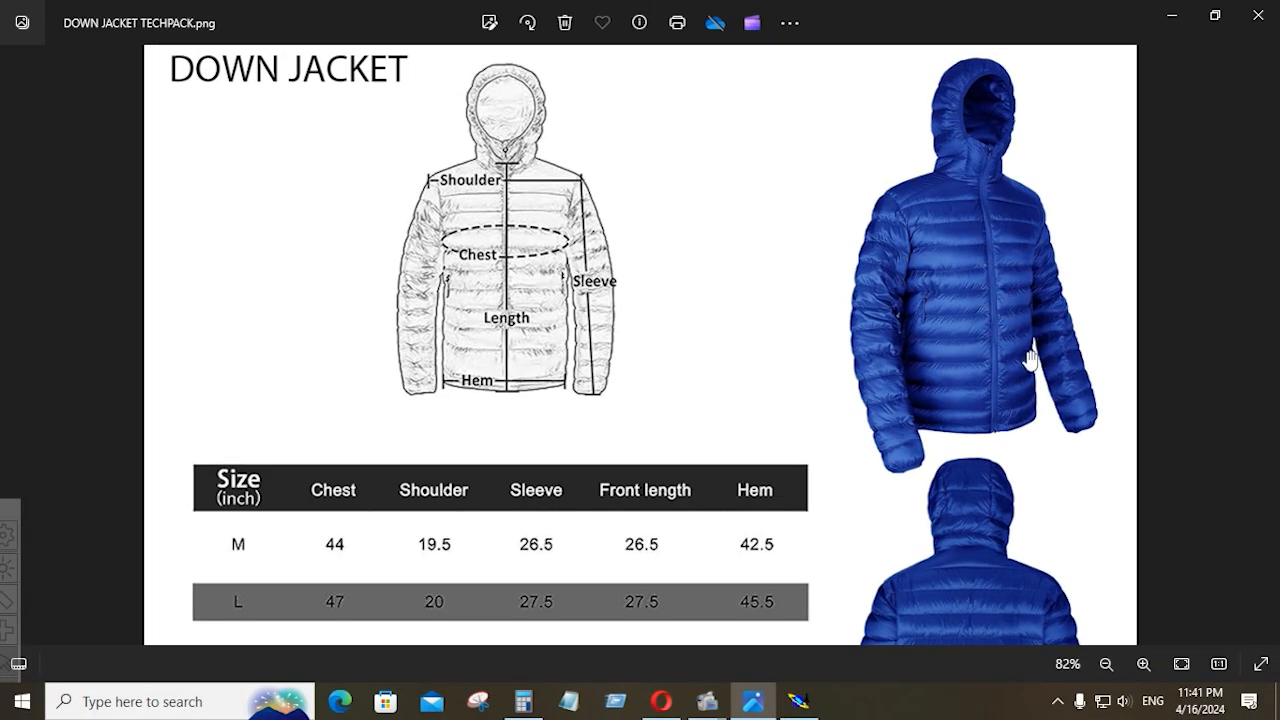
# Switch to the image DOWN JACKET TECHPACK.png and examine the pocket, quilting and centre front zip on the blue jacket
pyautogui.scroll(4, 1006, 325)
pyautogui.scroll(4, 1175, 334)
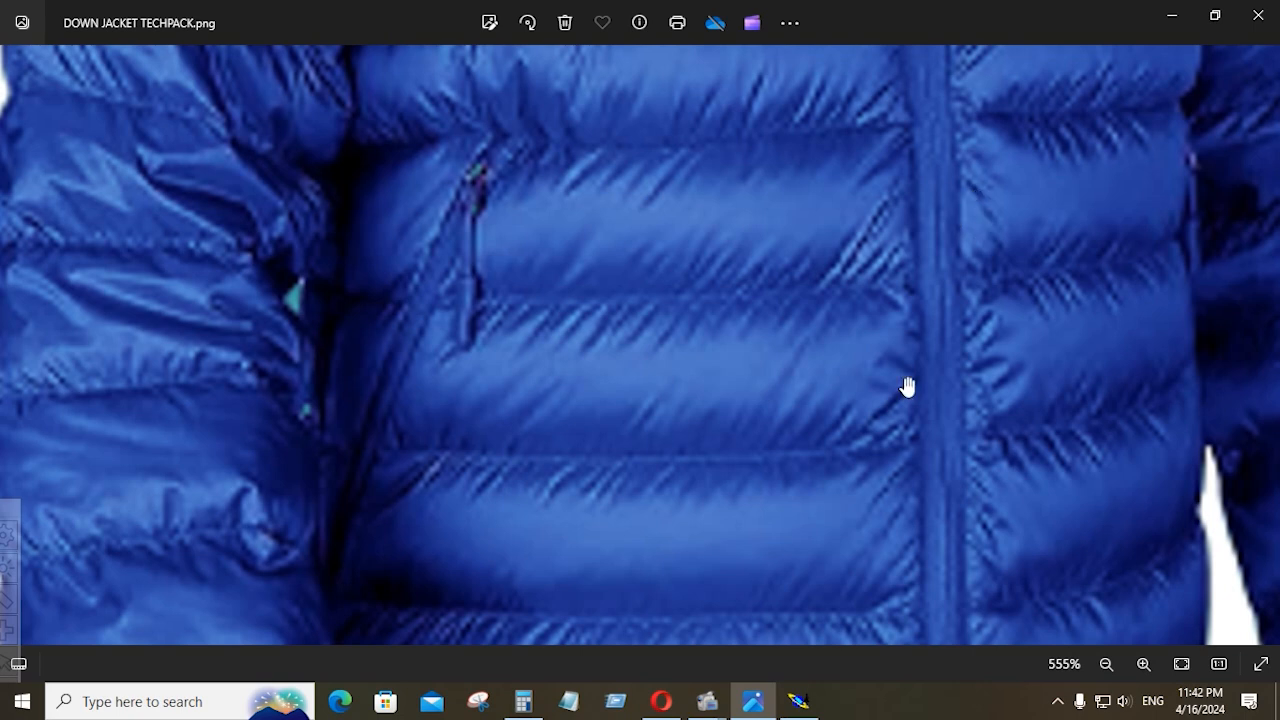
pyautogui.scroll(1, 910, 370)
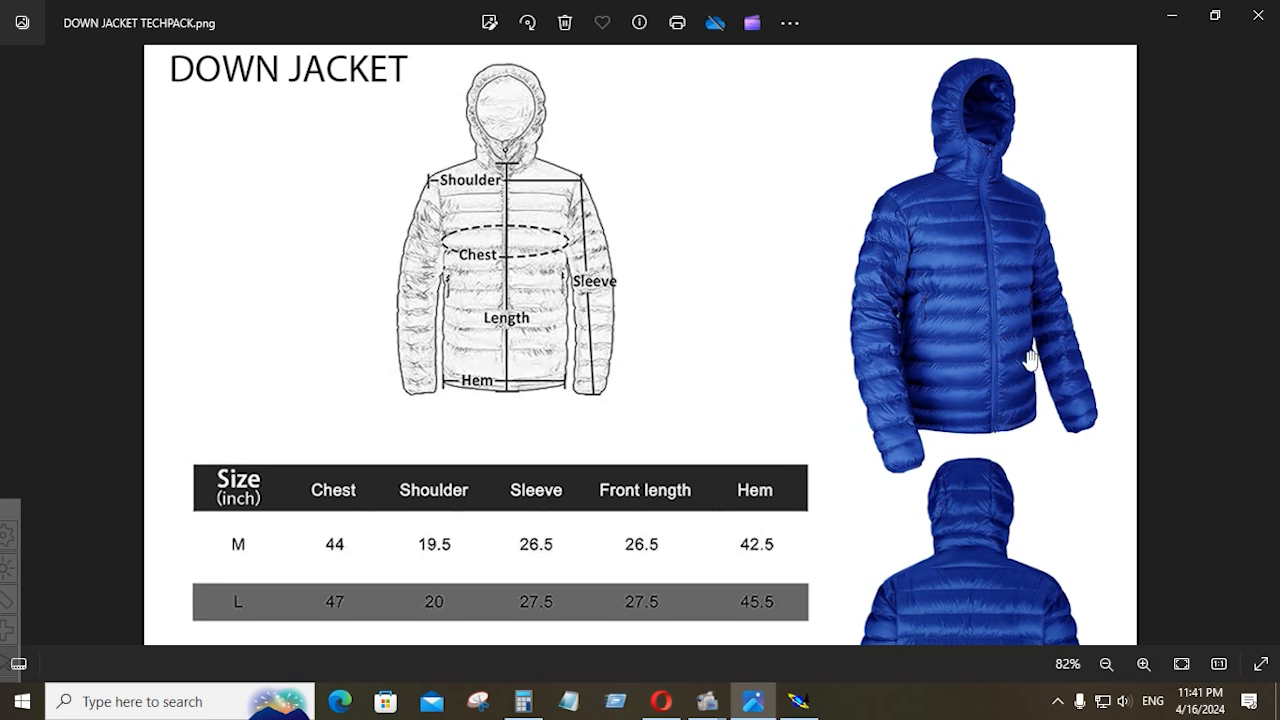
pyautogui.scroll(2, 1006, 331)
pyautogui.scroll(2, 1009, 312)
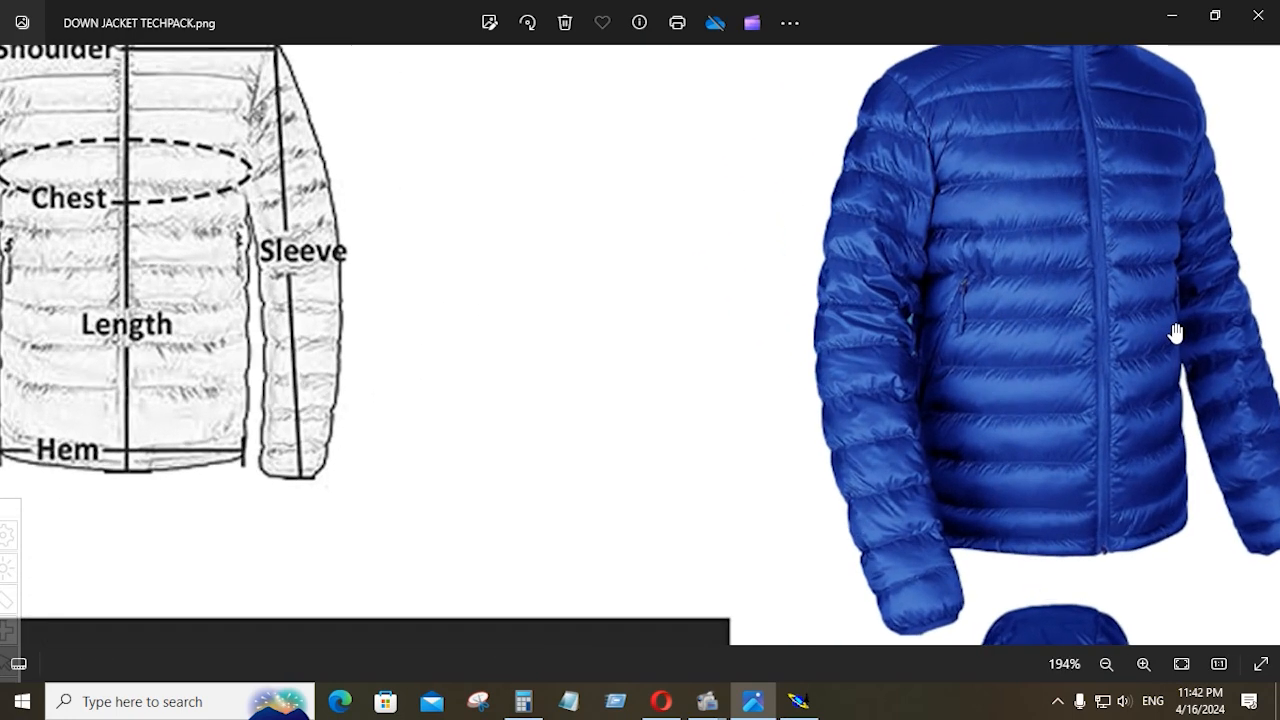